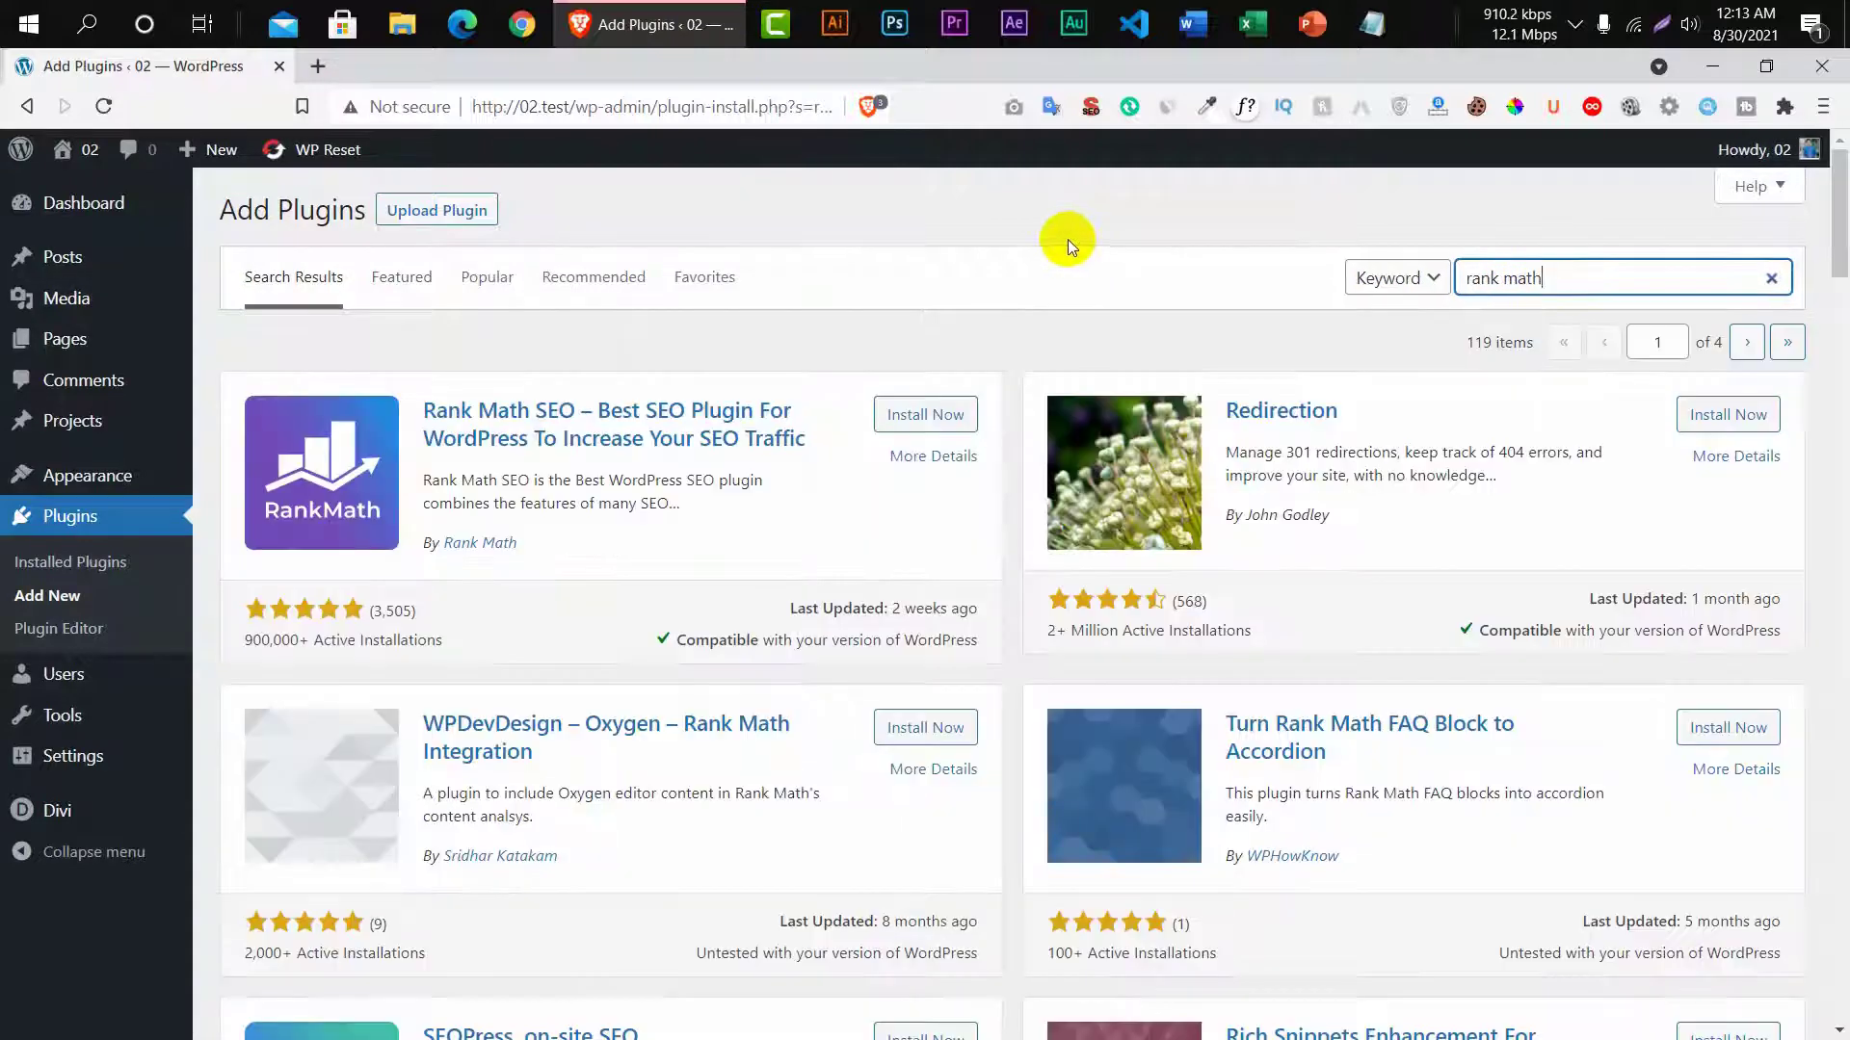
Install and activate the Rank Math SEO plugin from the plugin search results.
left_click(909, 408)
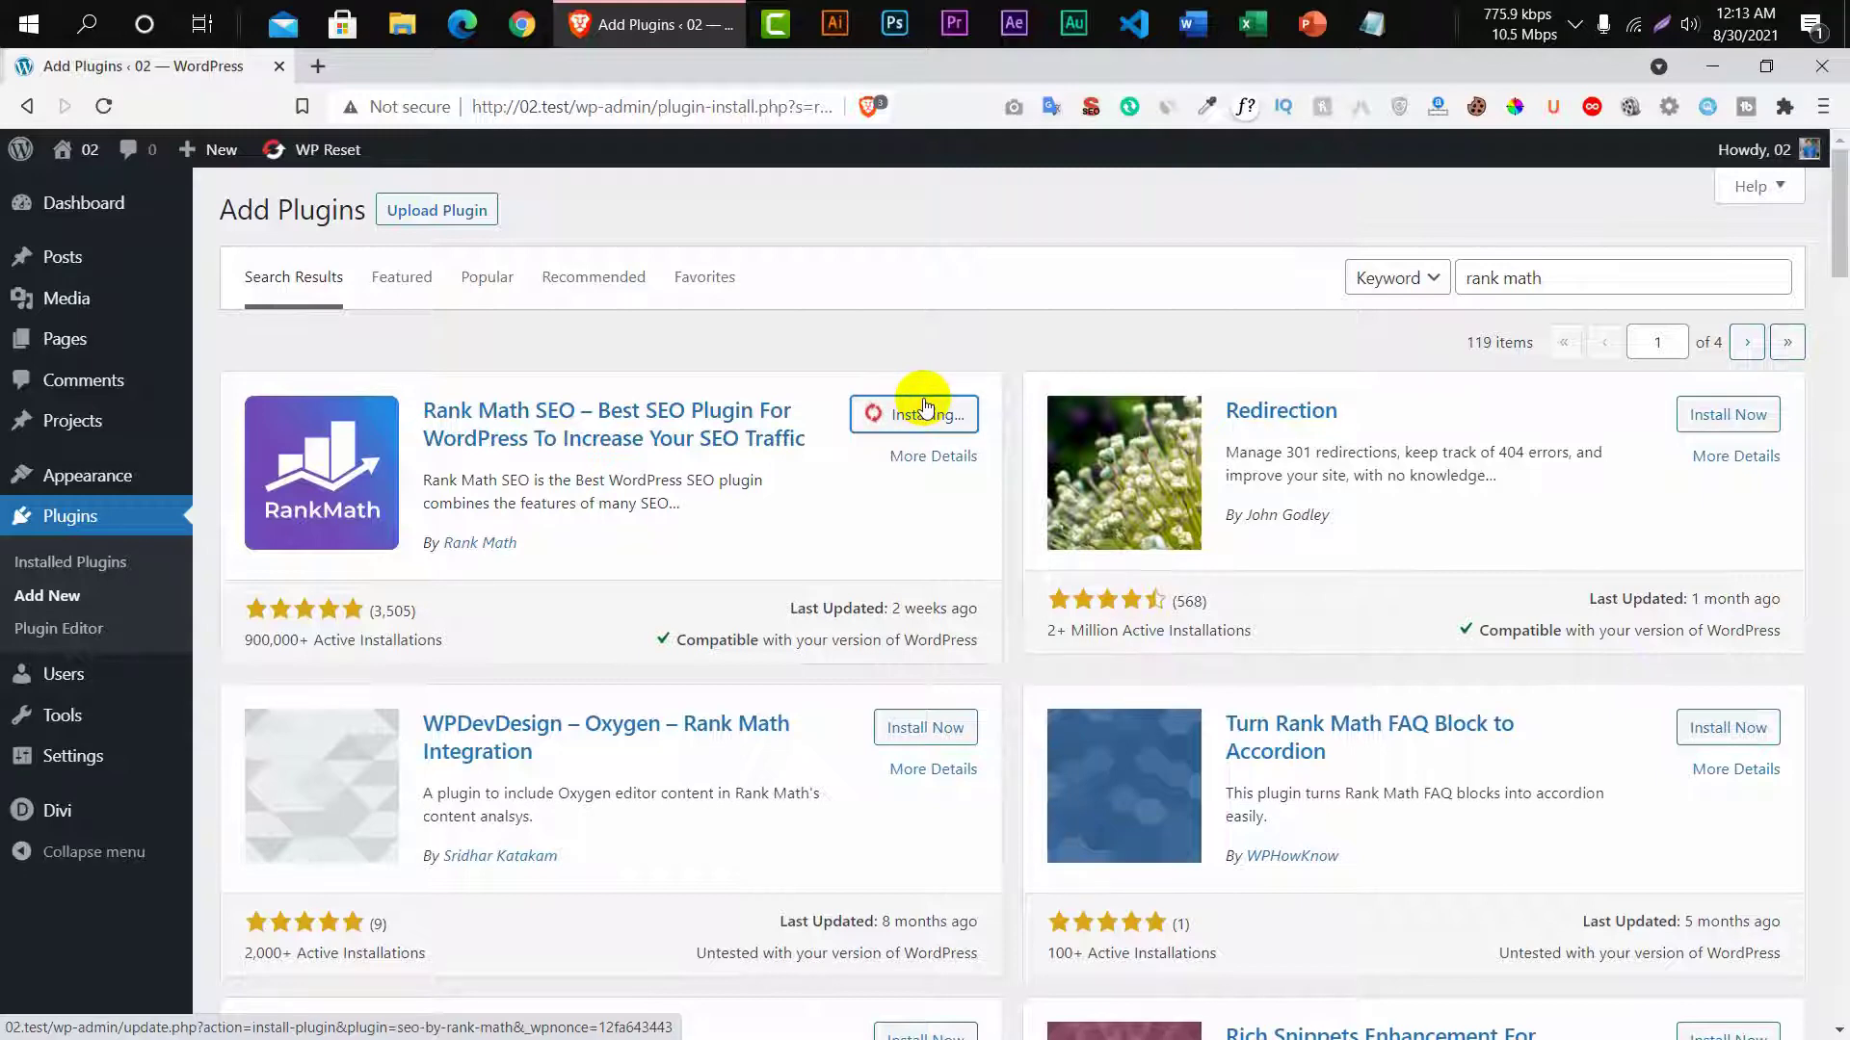
scroll(978, 485, "down", 7)
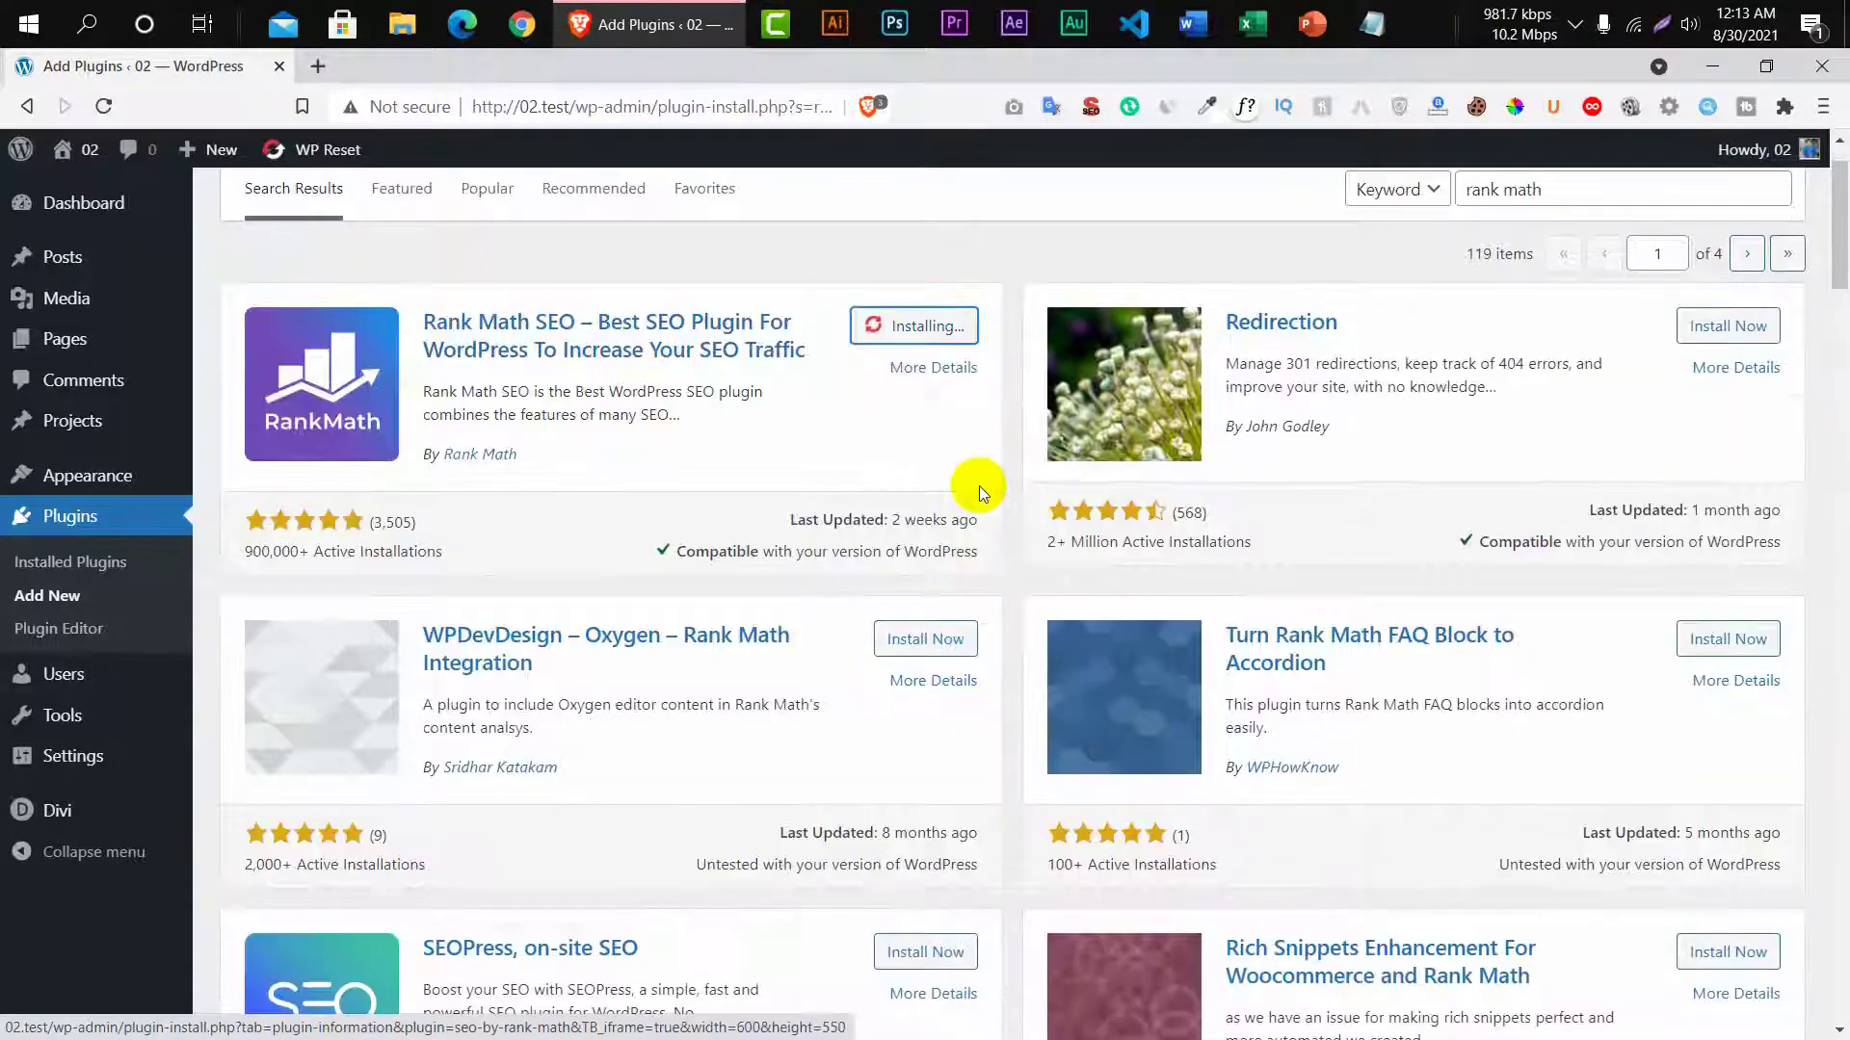
scroll(981, 470, "up", 7)
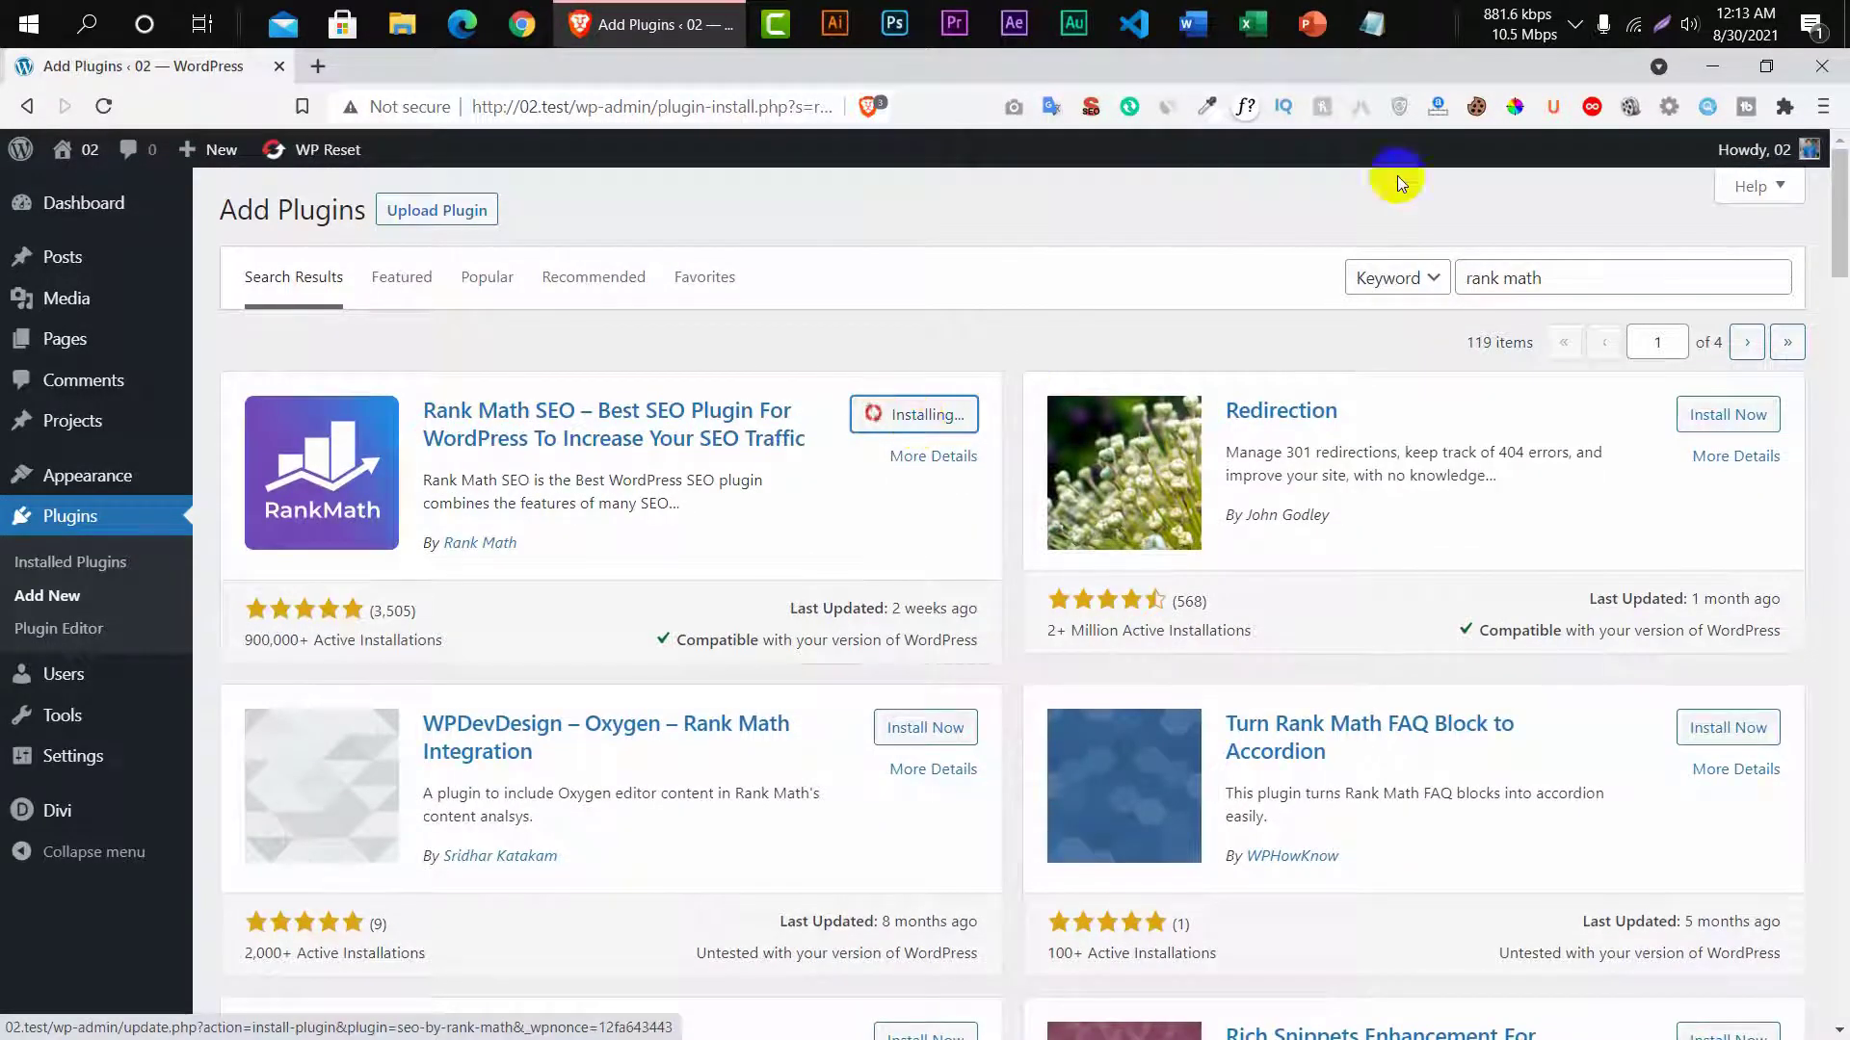
left_click(1575, 25)
left_click(937, 416)
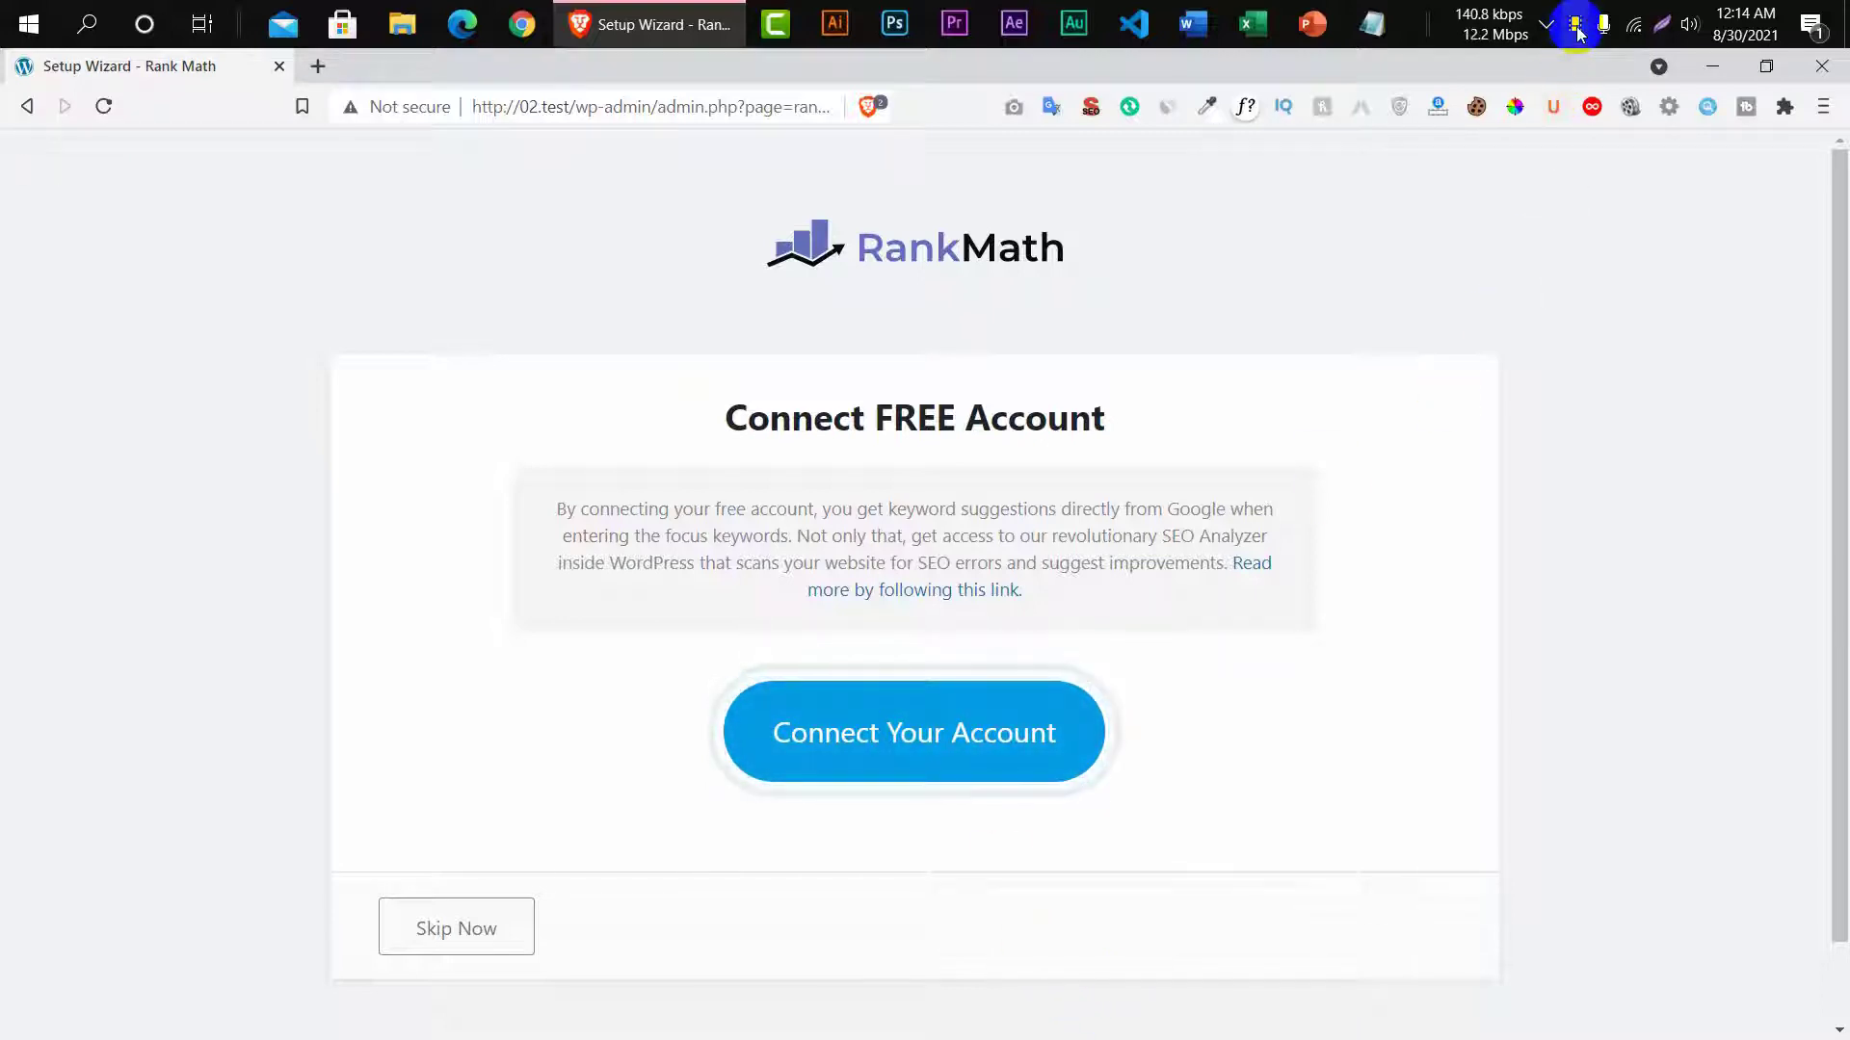
Begin connecting a Rank Math account by opening the free registration form for an email address, with the terms accepted.
left_click(964, 728)
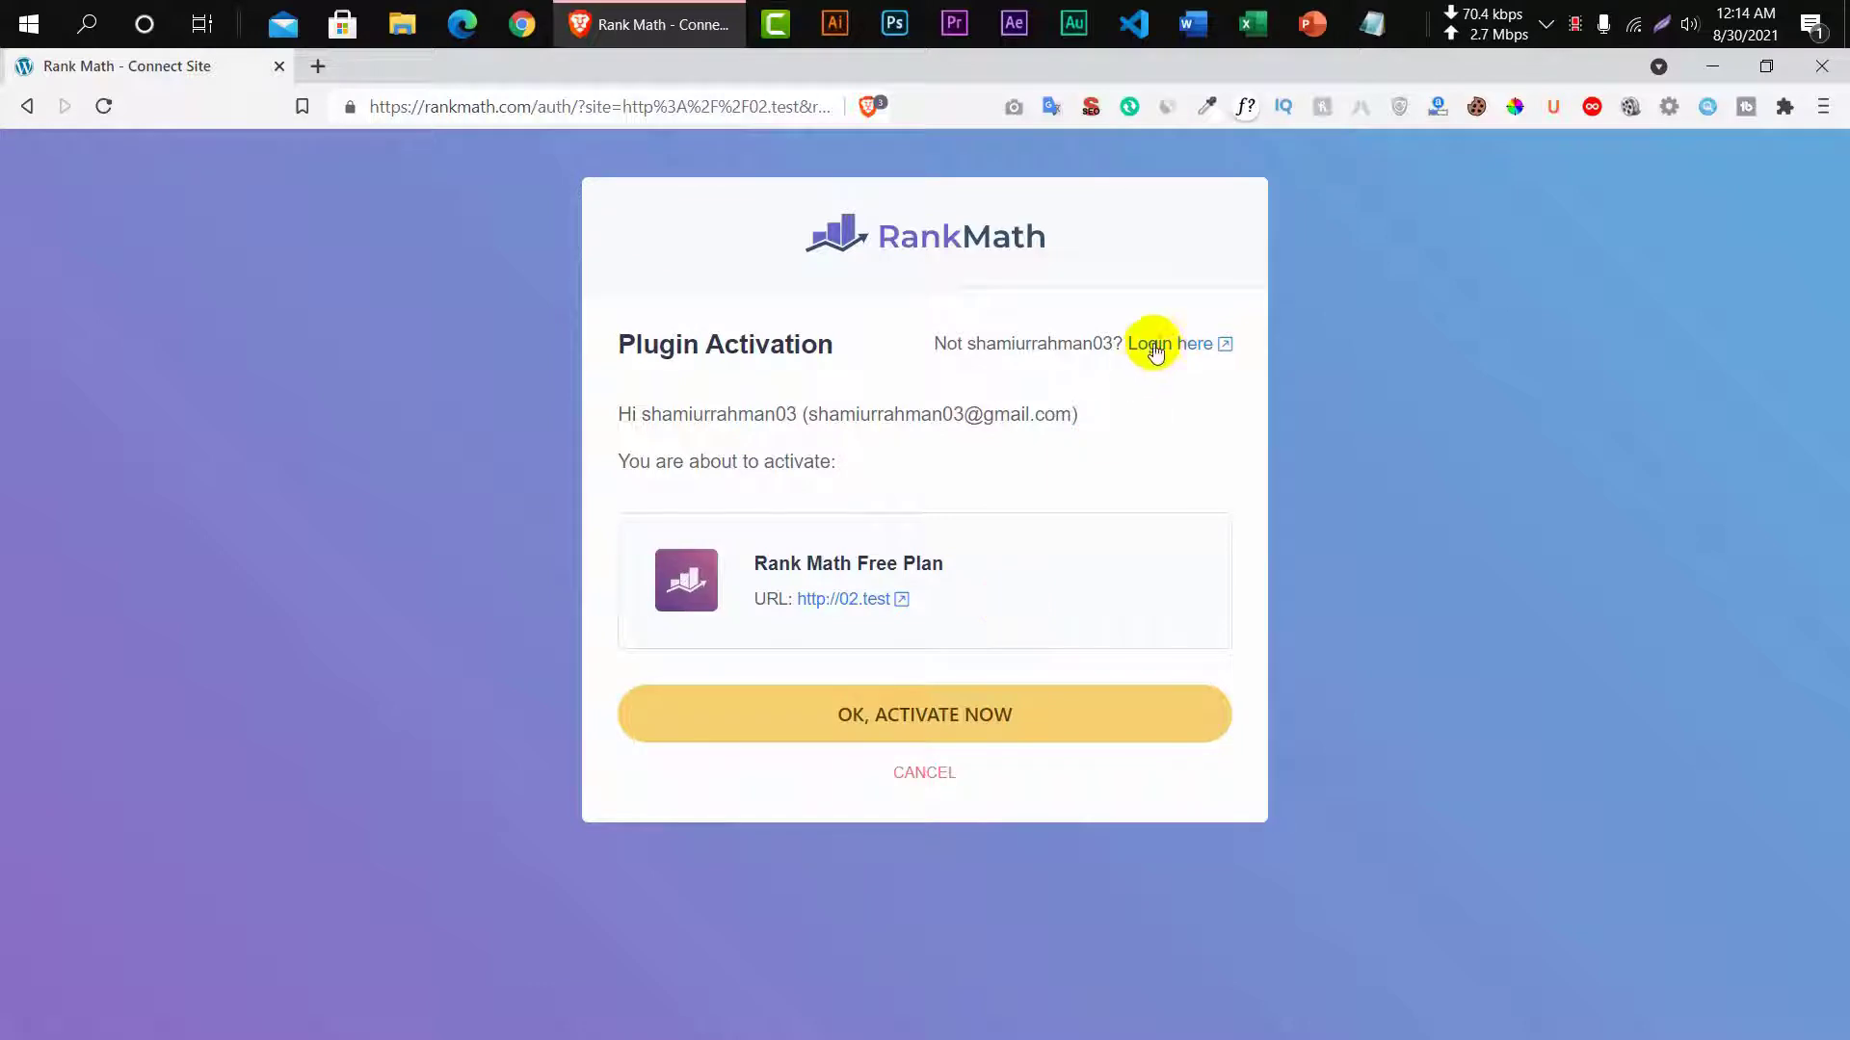
left_click(1162, 349)
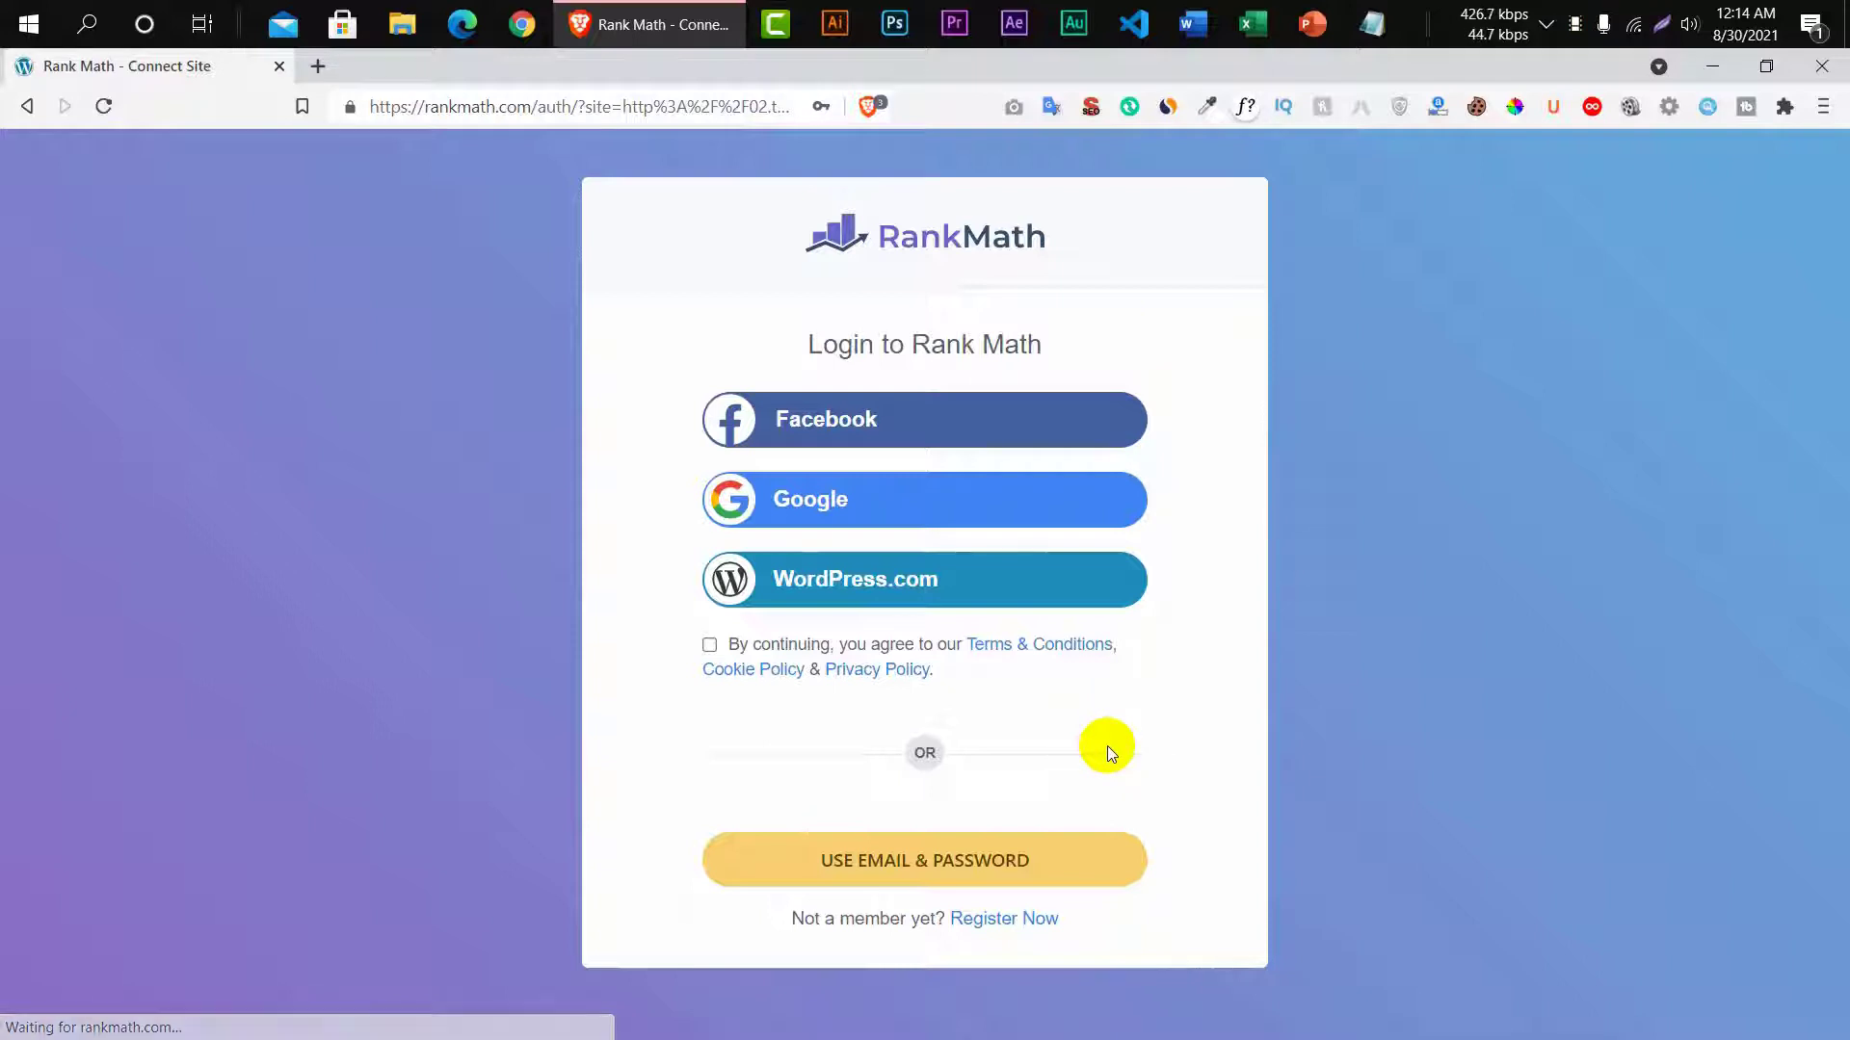
left_click(1021, 917)
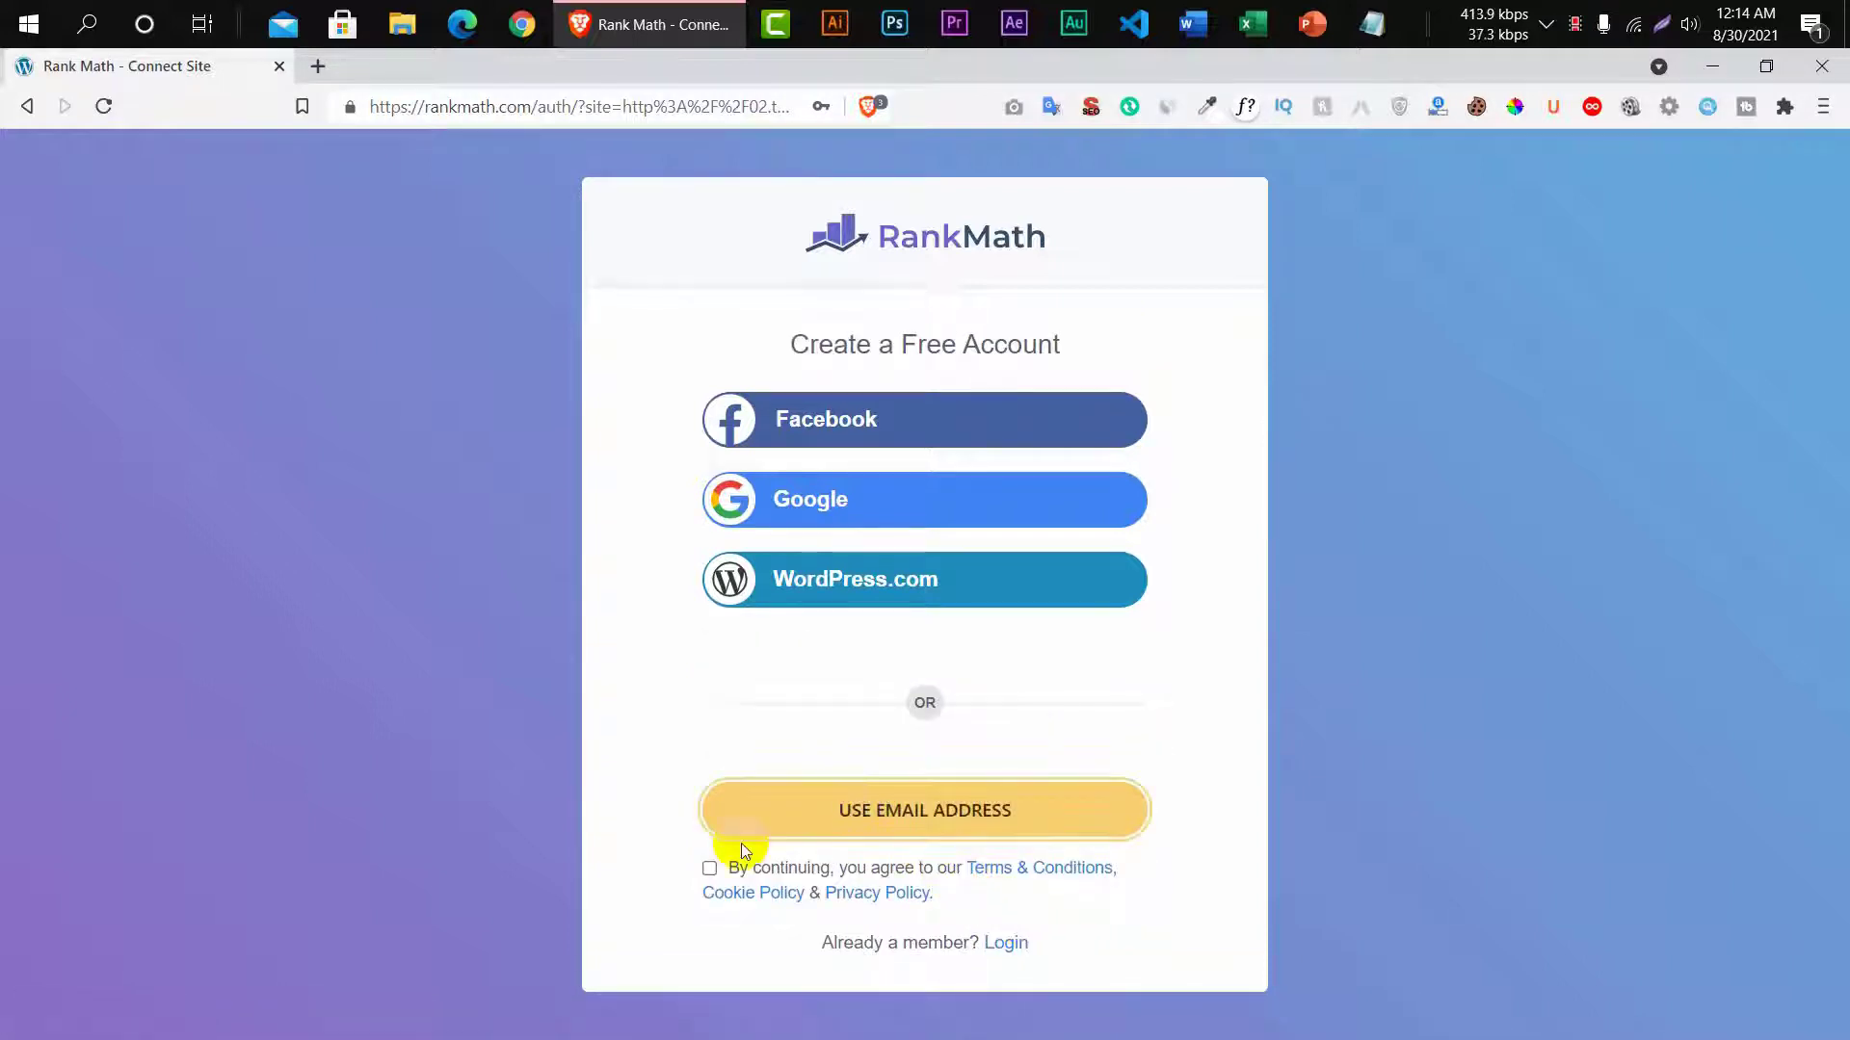
left_click(709, 868)
left_click(888, 818)
left_click(889, 818)
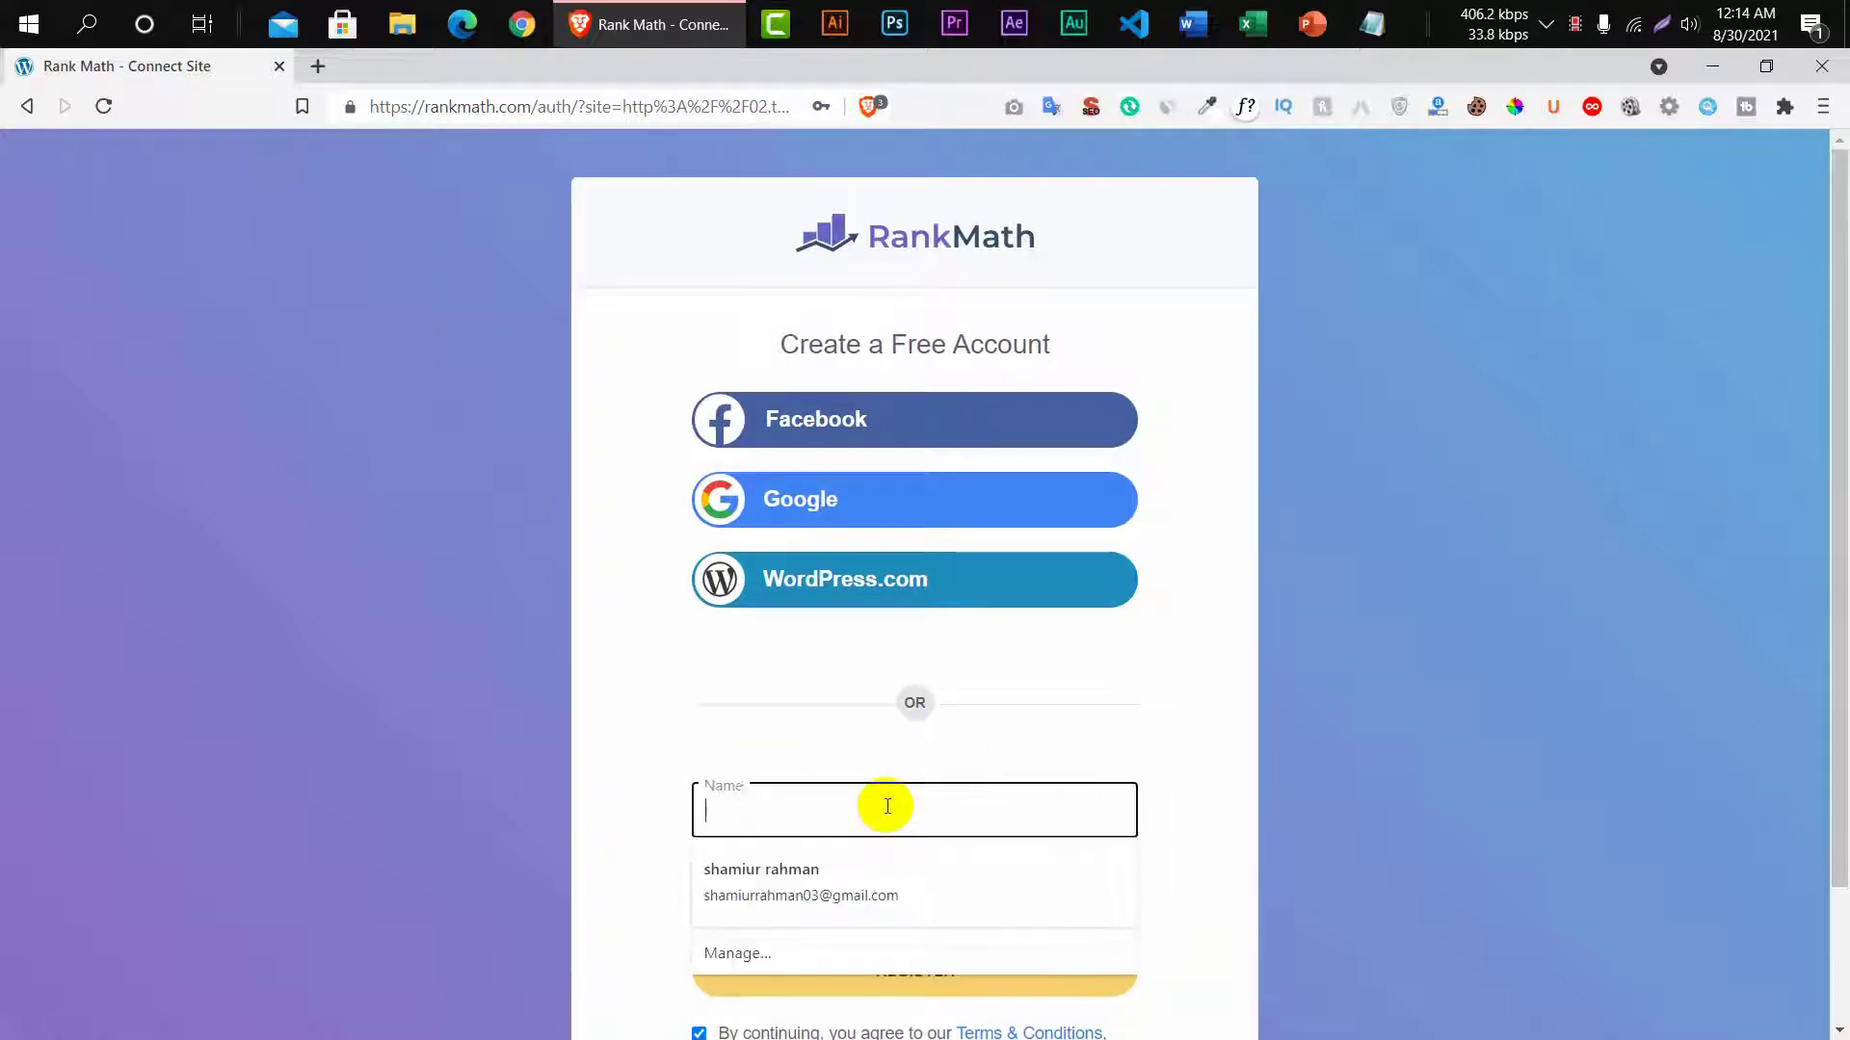
Fill in the account holder's name and email address in the free account form and register.
left_click(1031, 738)
scroll(1079, 719, "down", 2)
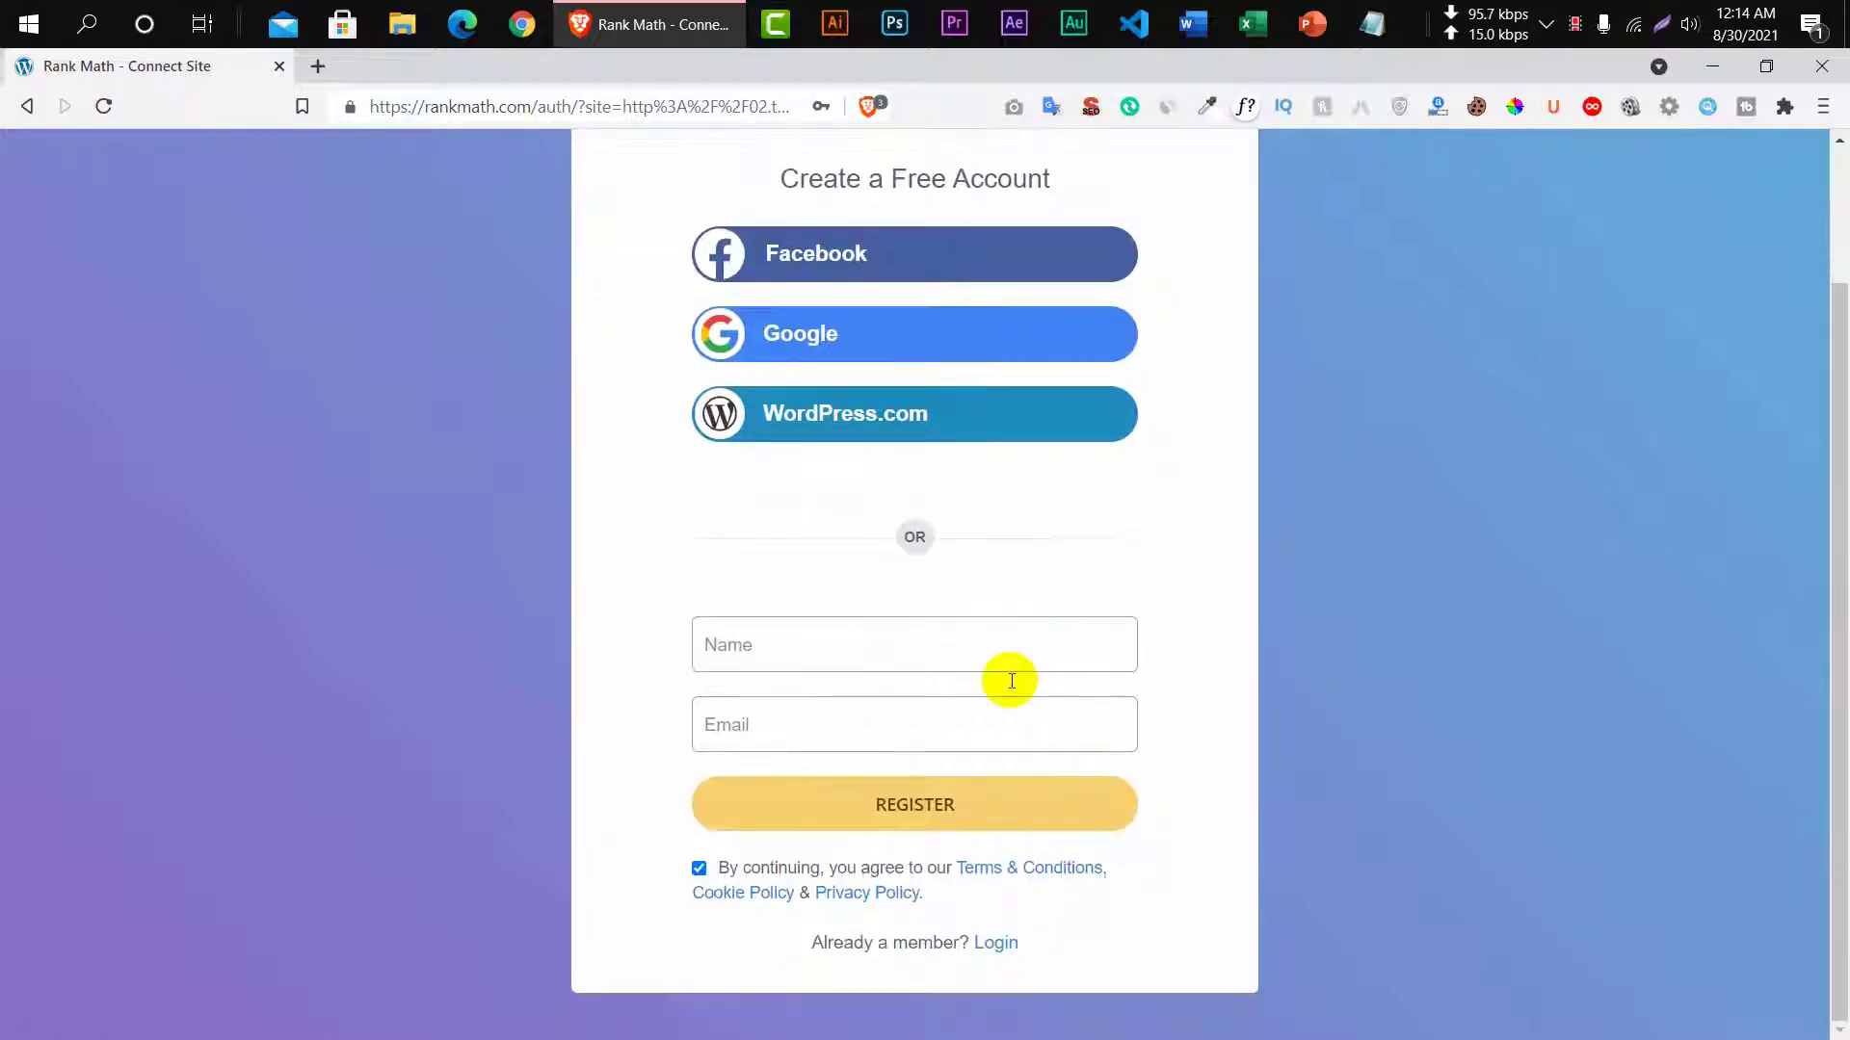
left_click(1557, 28)
left_click(783, 710)
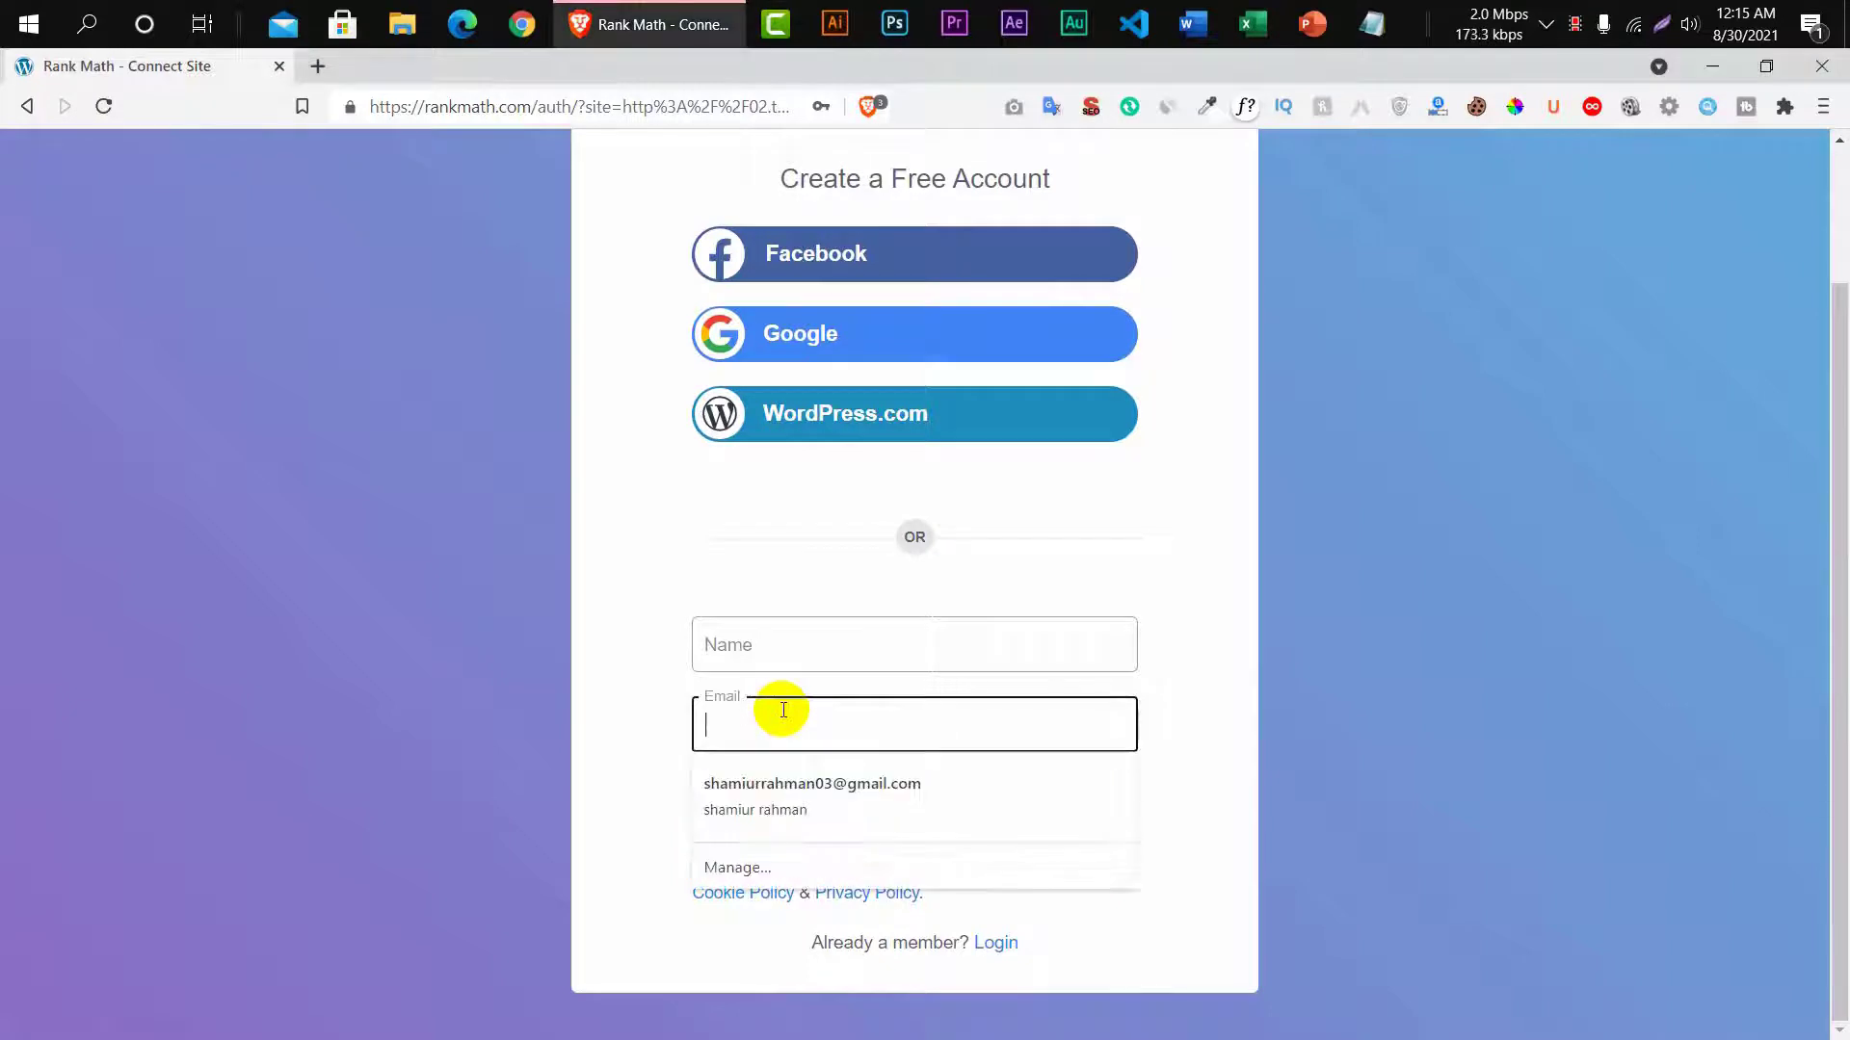
key("Down")
key("Return")
left_click(792, 653)
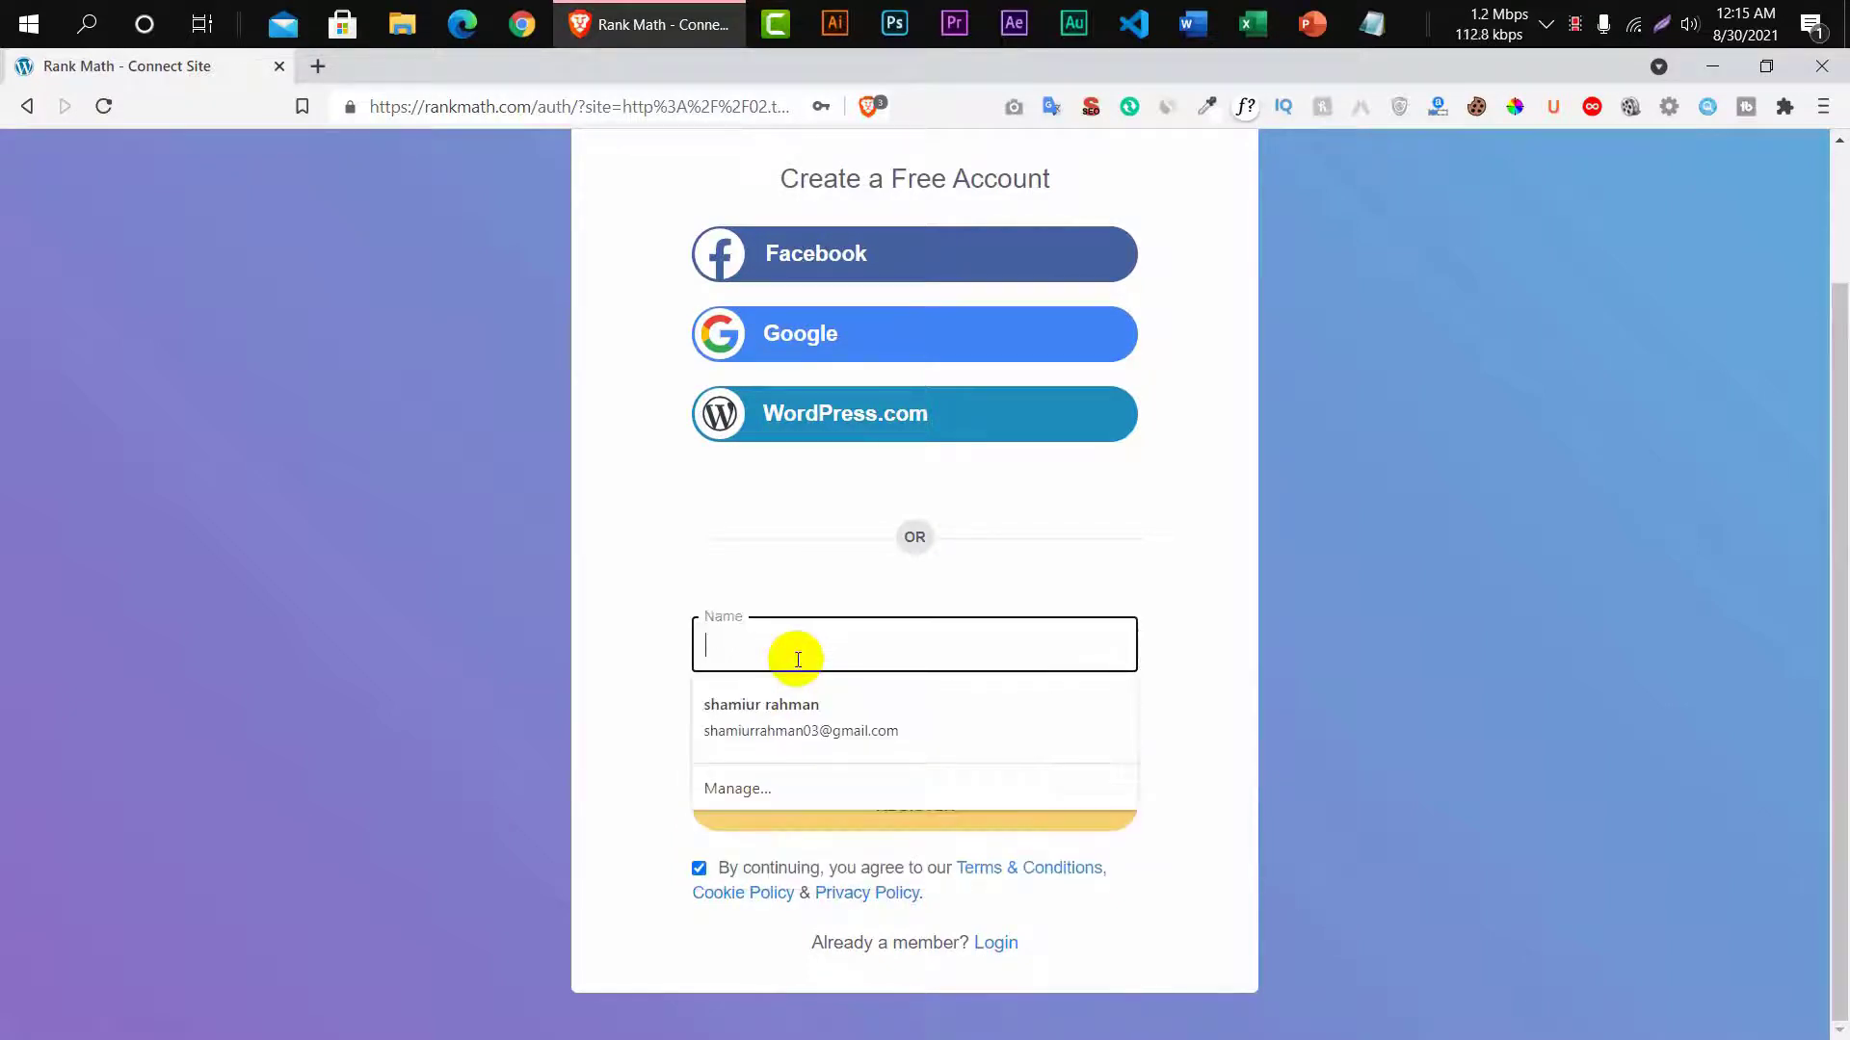
left_click(810, 713)
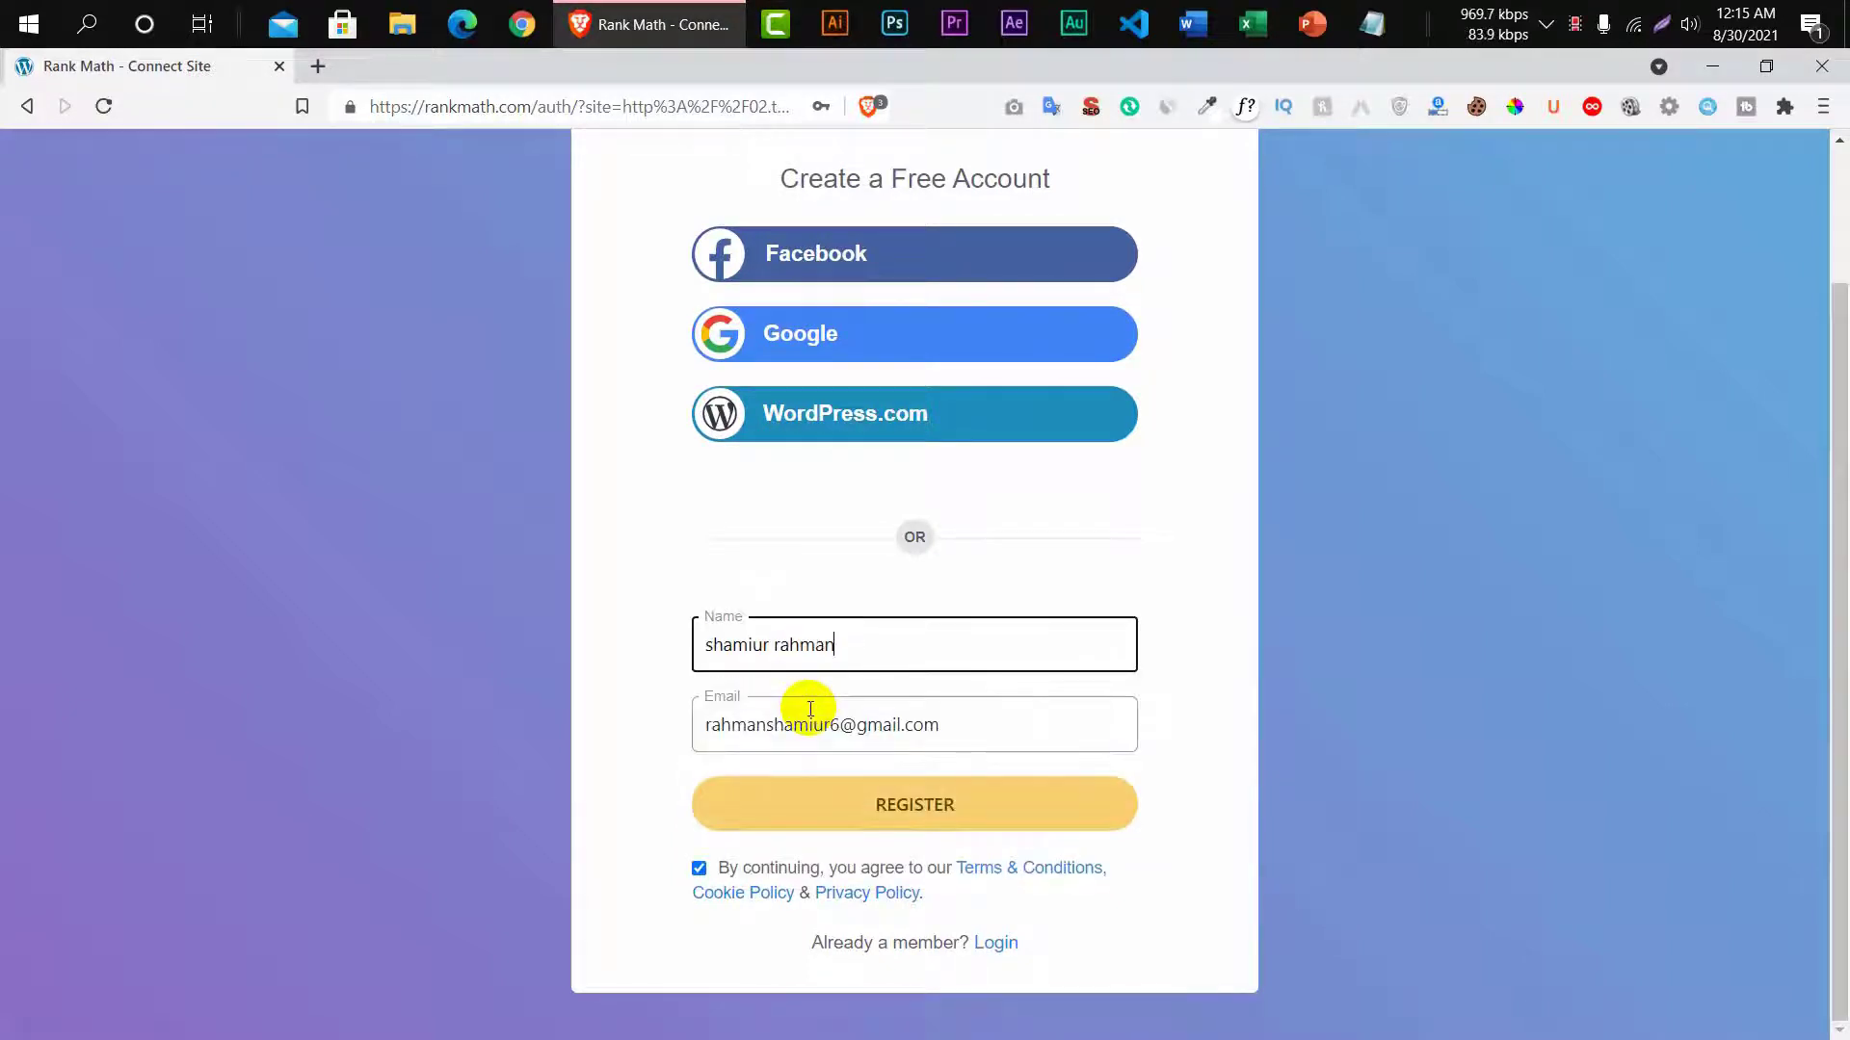
left_click(937, 826)
left_click(771, 576)
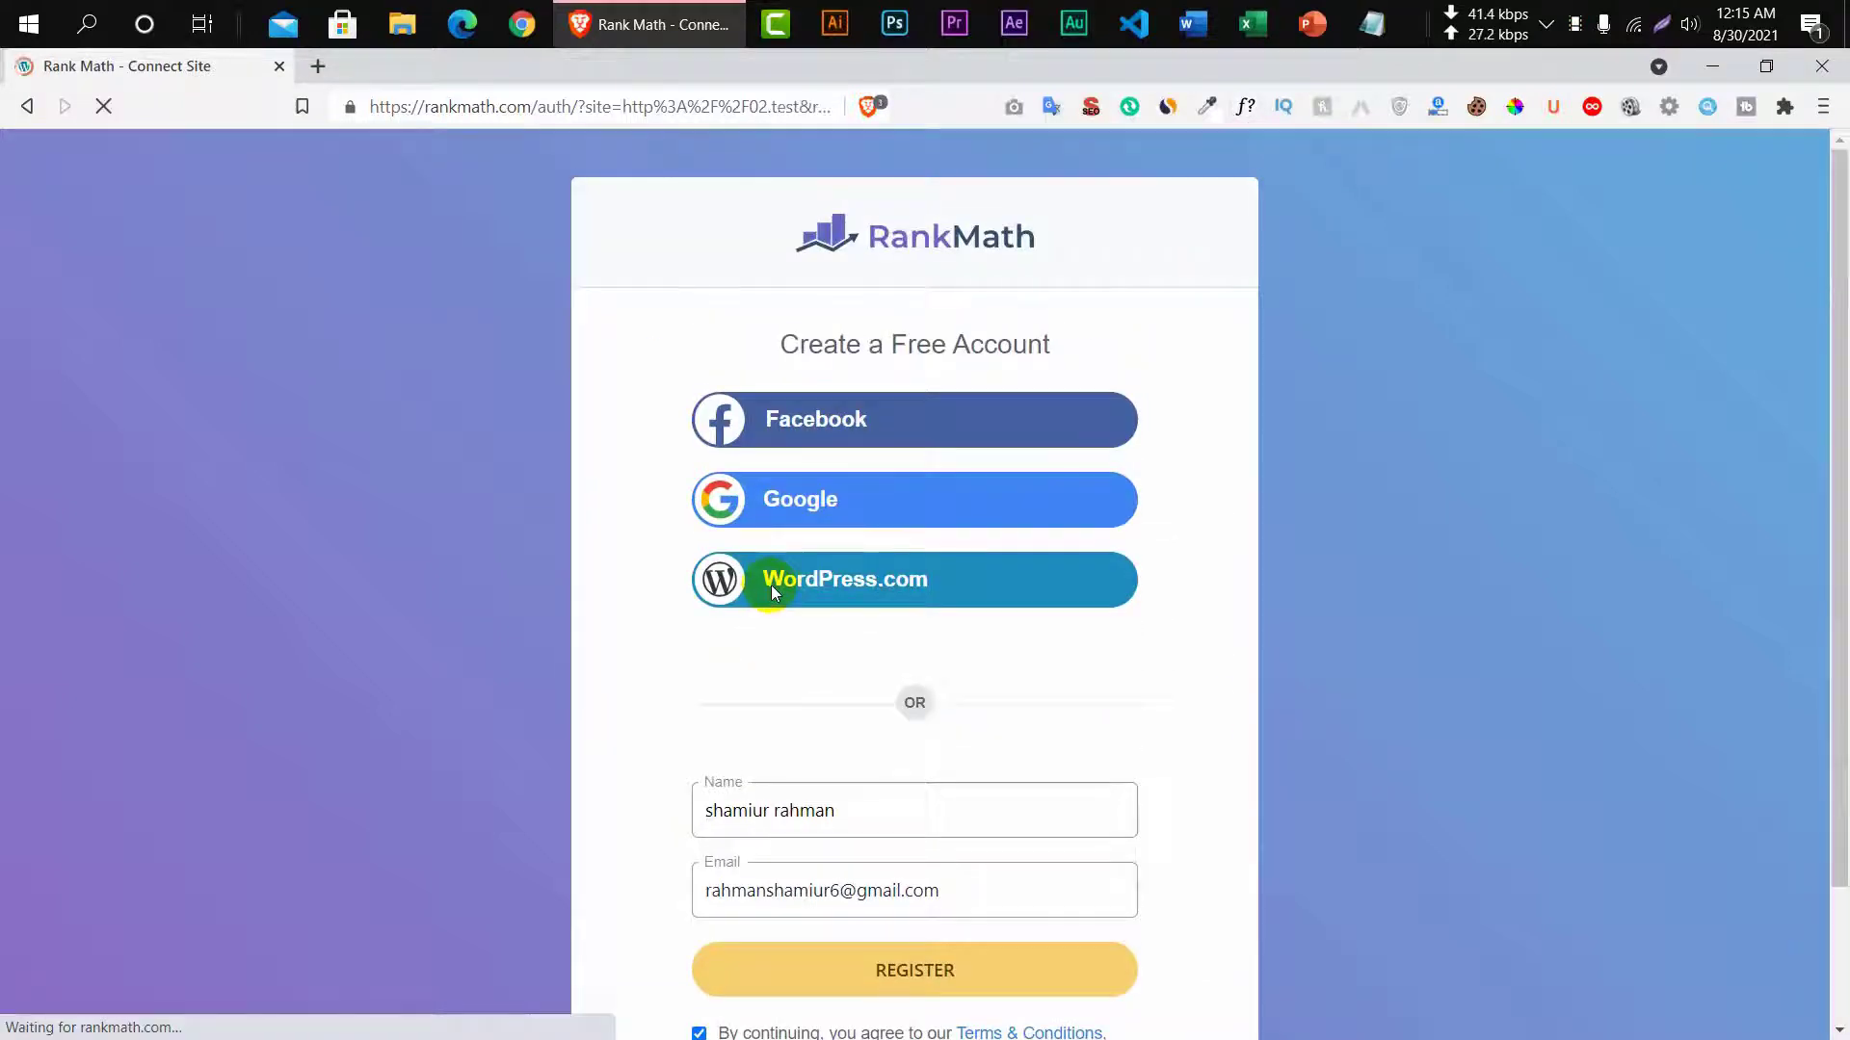
Activate the Rank Math Free Plan for the site and start the setup wizard in Advanced mode.
left_click(853, 720)
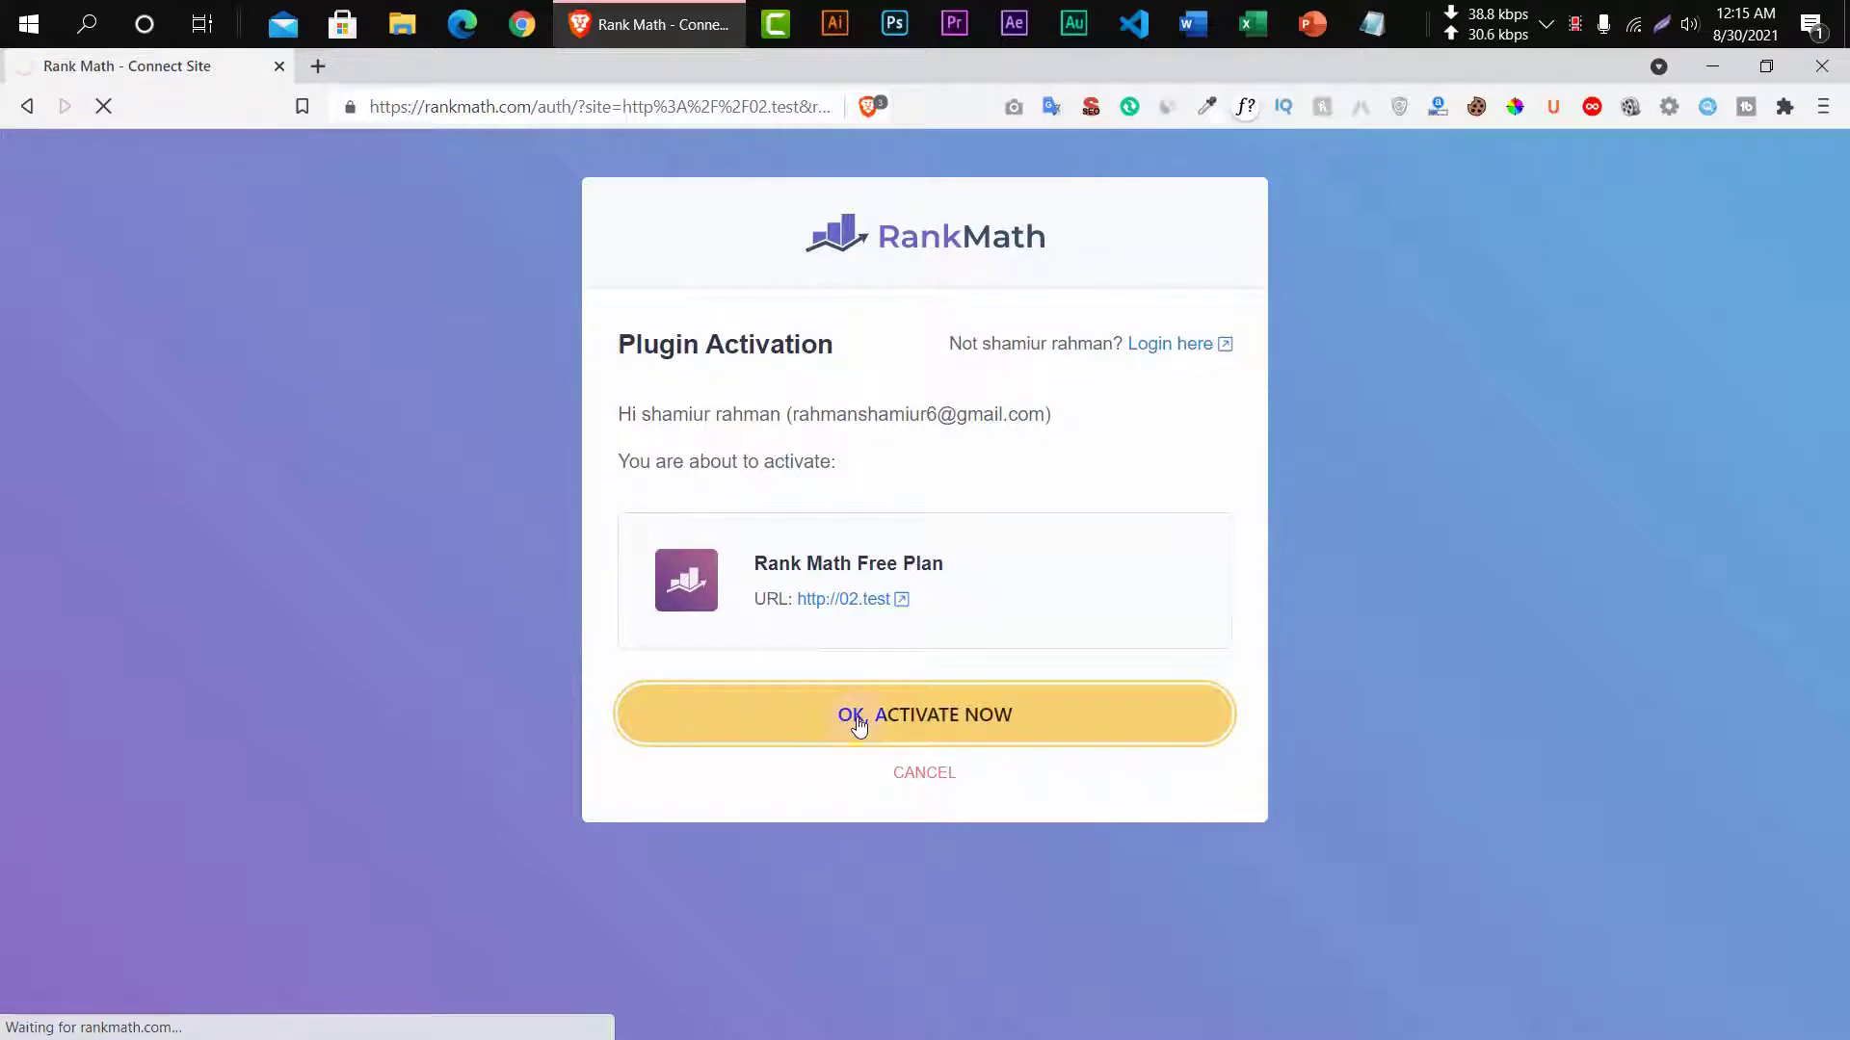
left_click(857, 719)
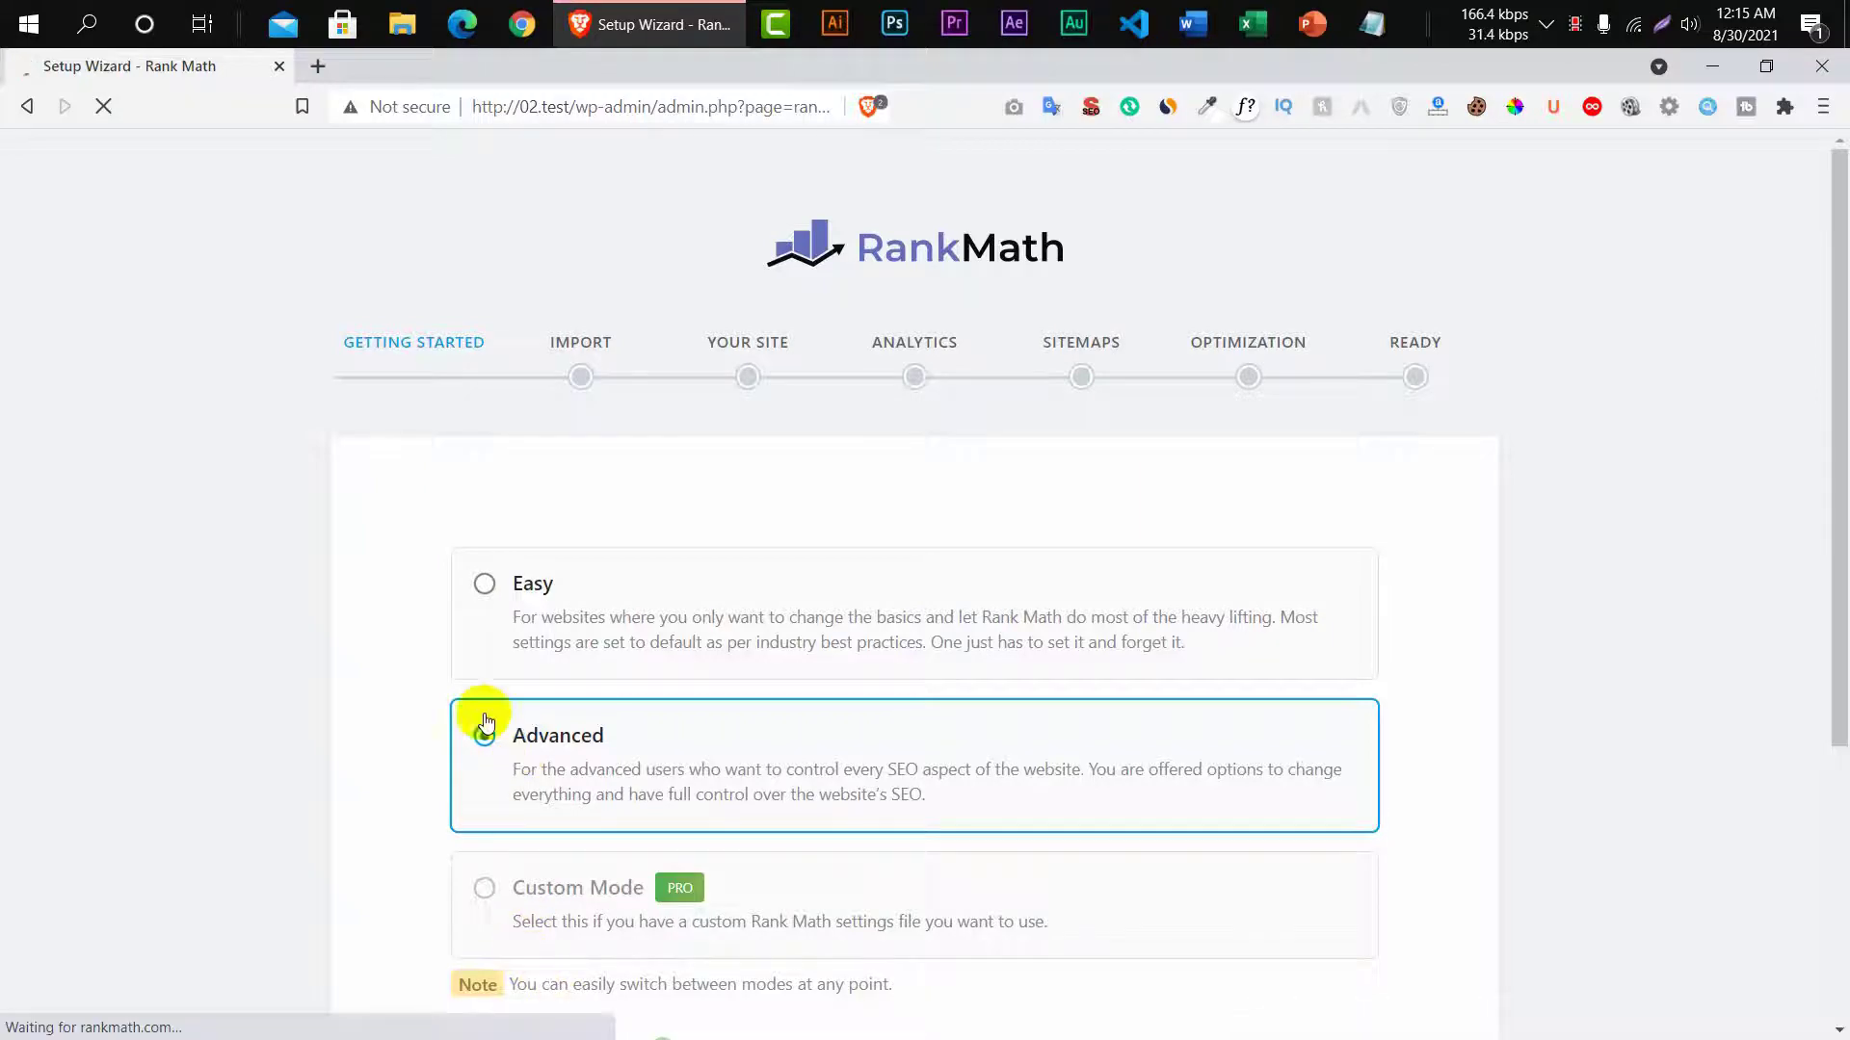
scroll(415, 691, "down", 3)
left_click(896, 825)
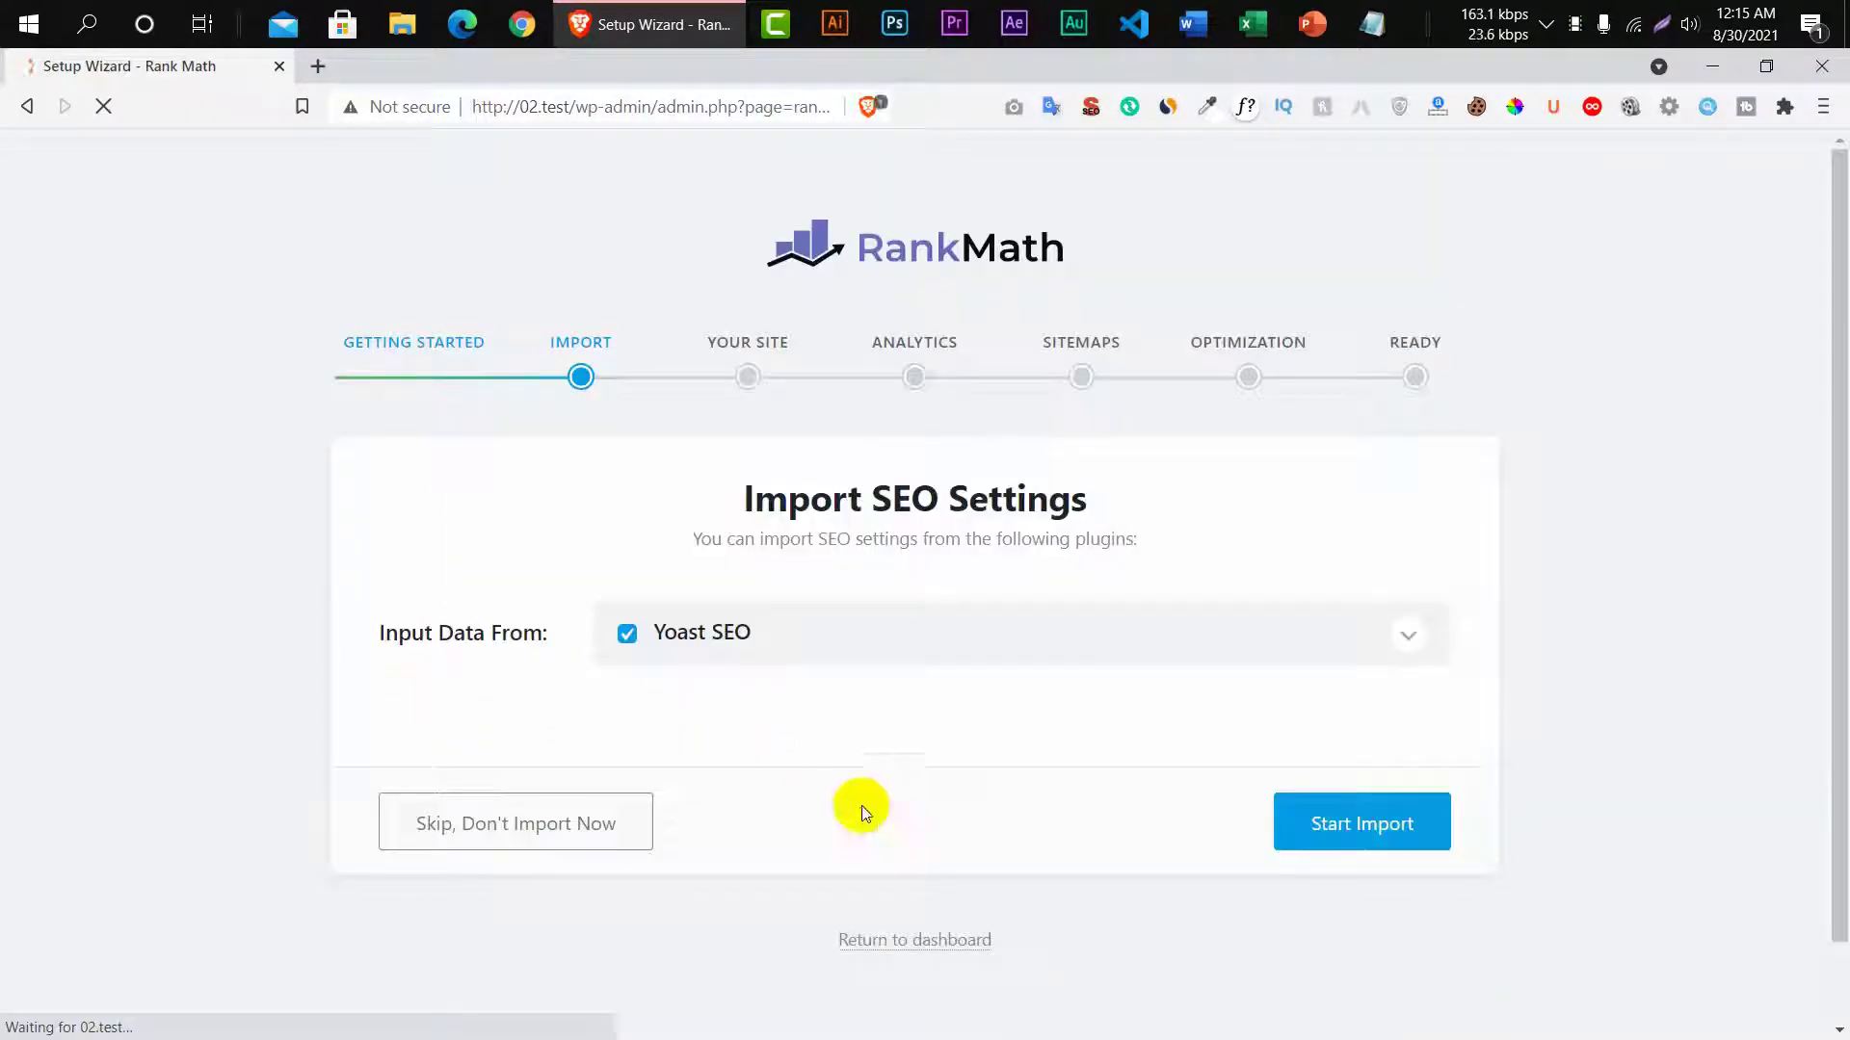
Expand the Yoast SEO import options and skip importing SEO settings.
left_click(743, 639)
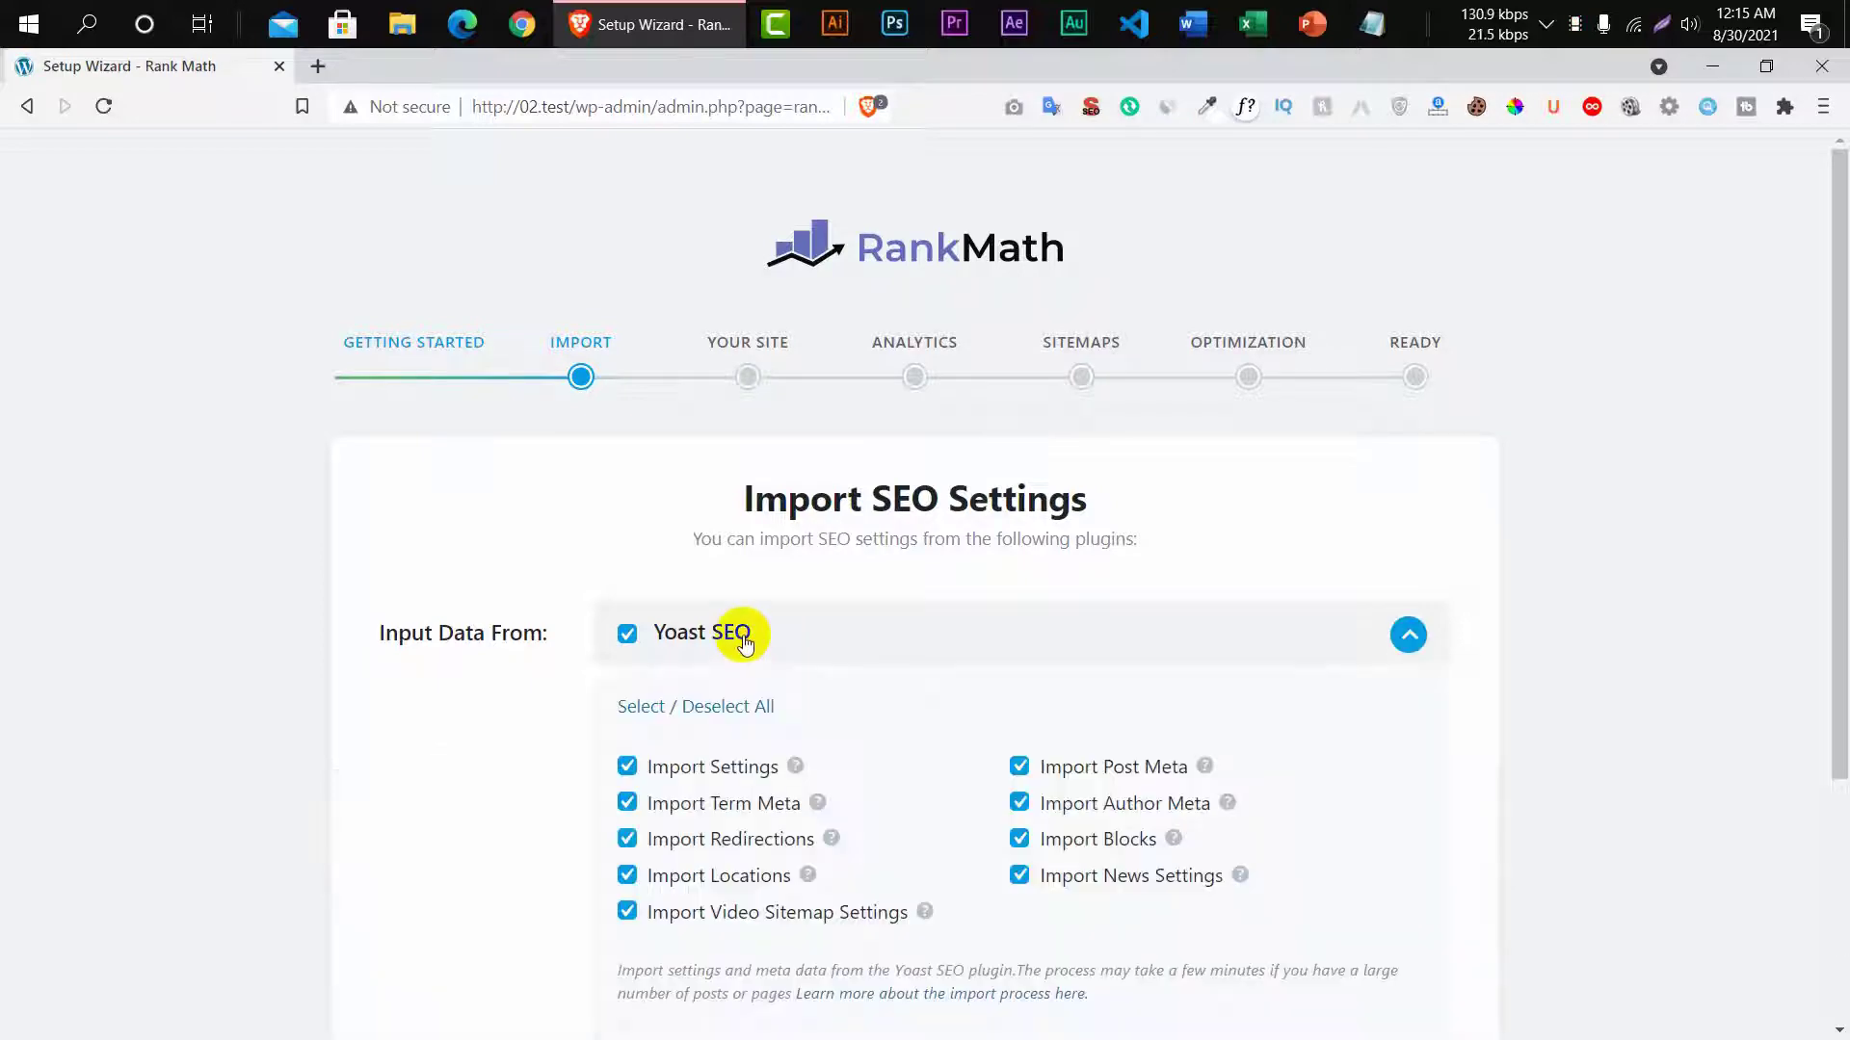
scroll(842, 667, "down", 3)
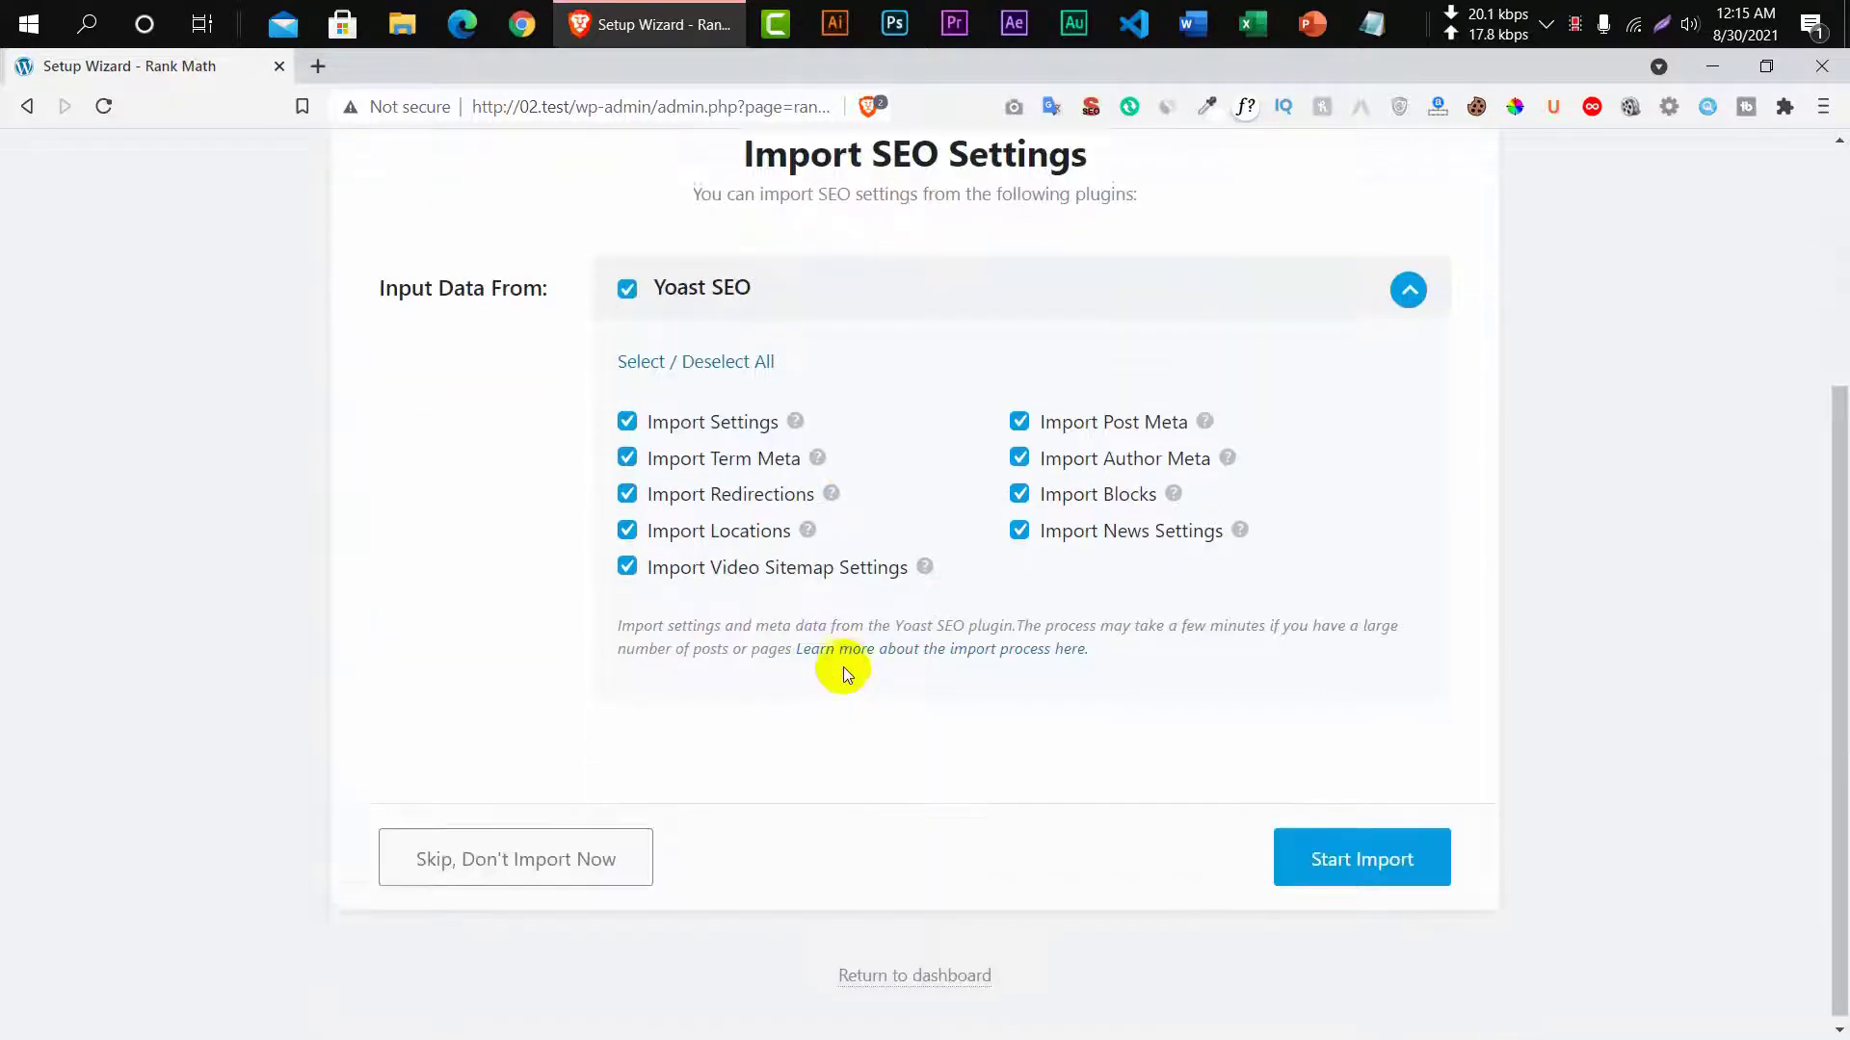
left_click(602, 857)
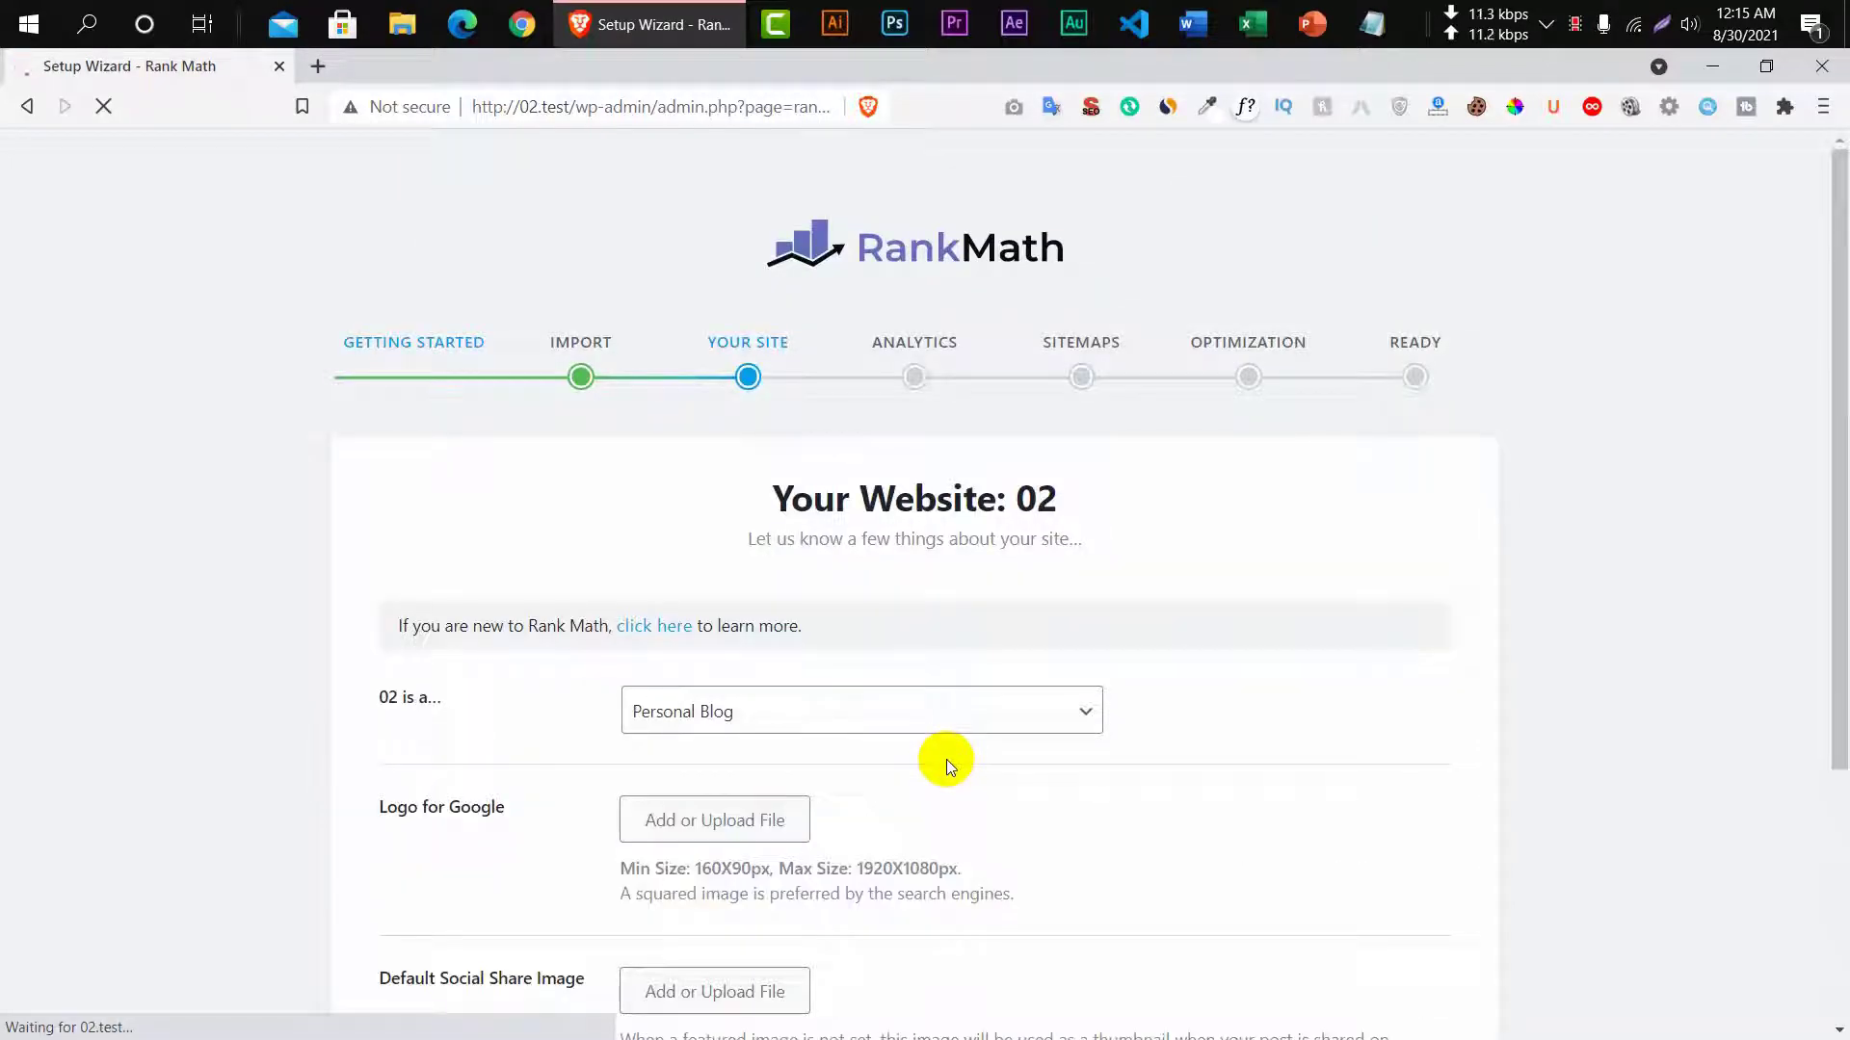
Keep the website type as Personal Blog and set the existing logo-social.png image as the Logo for Google.
scroll(744, 569, "down", 3)
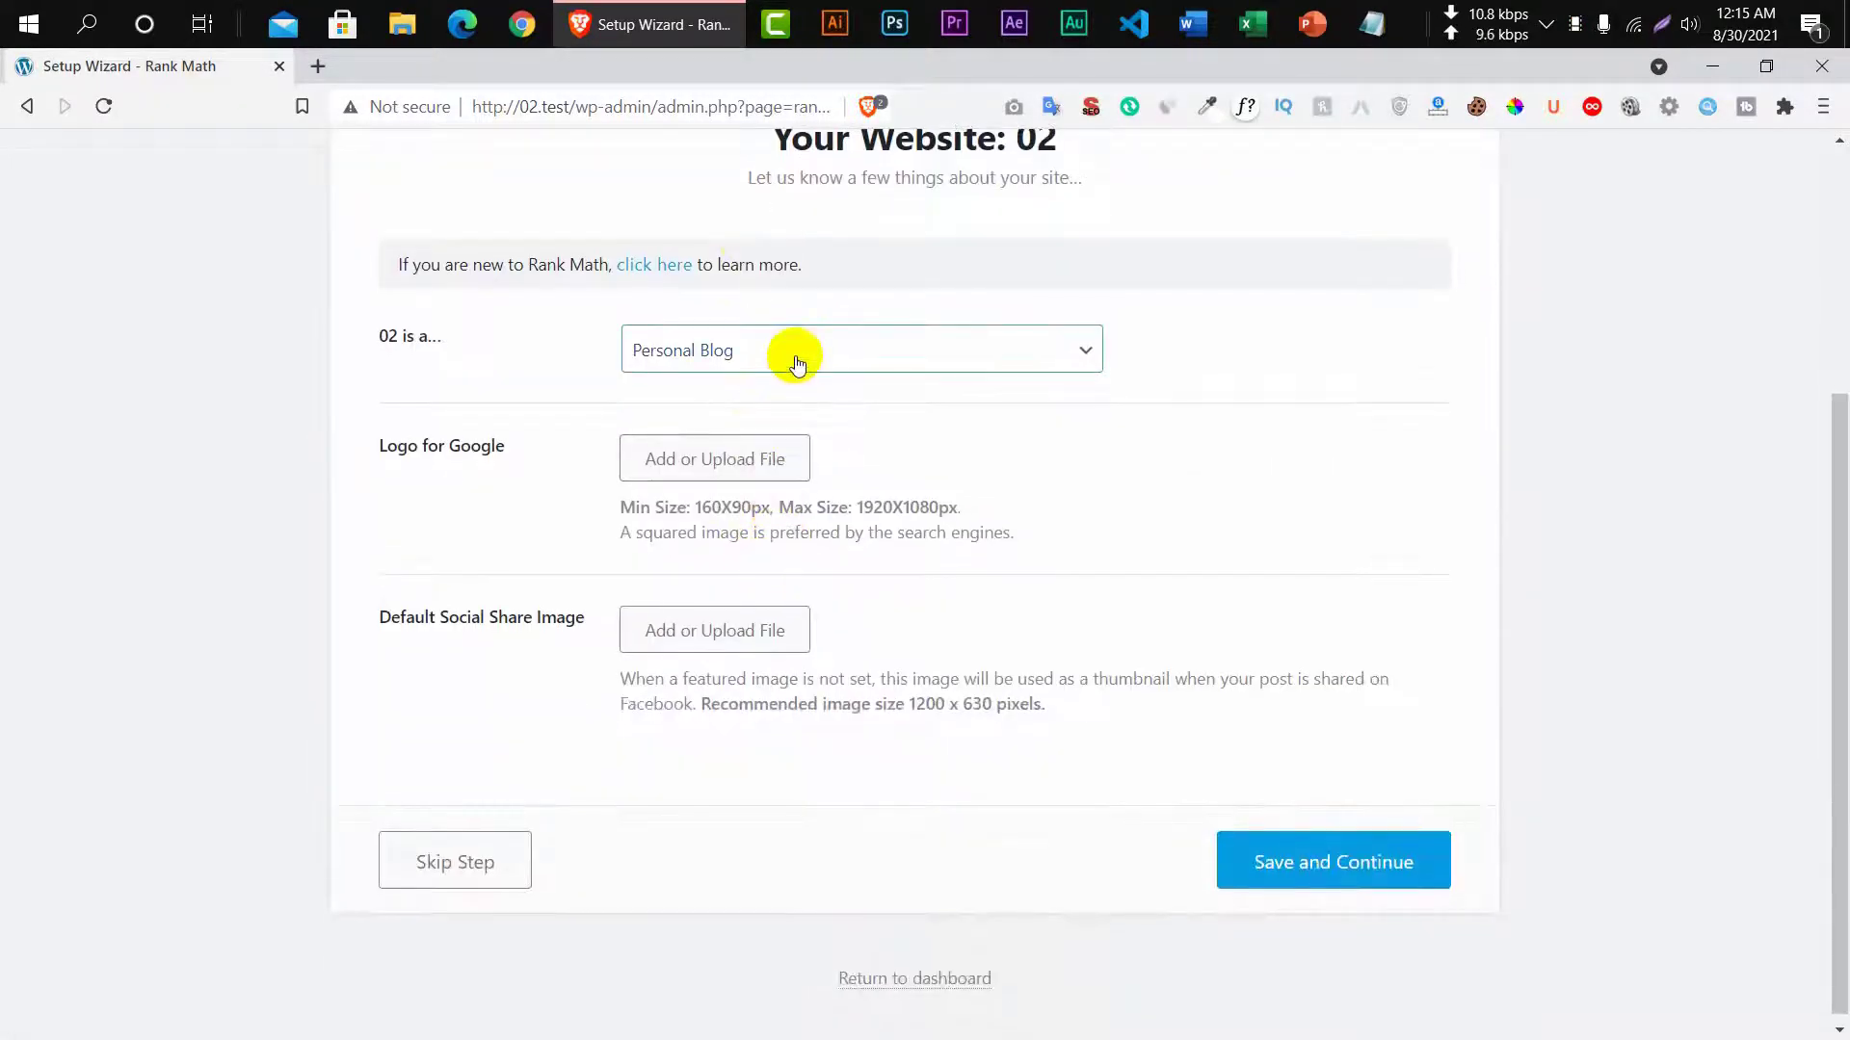
left_click(796, 361)
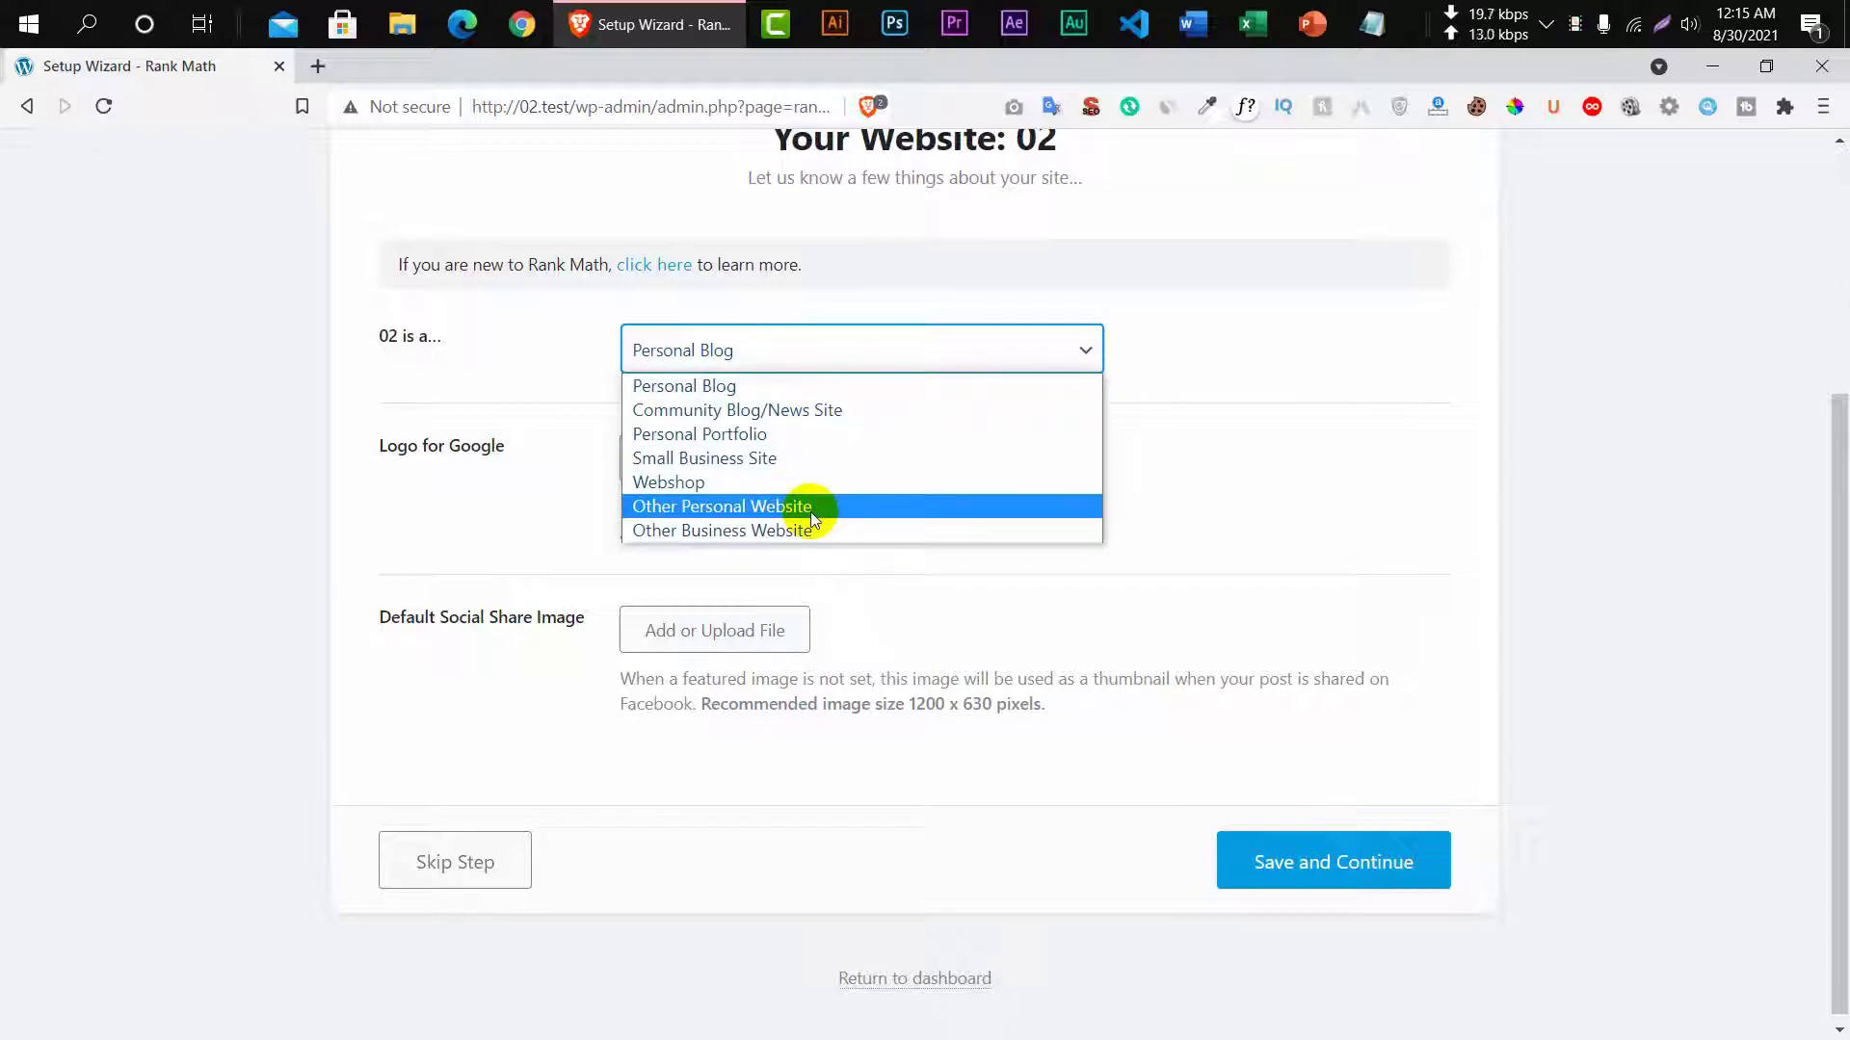
left_click(795, 385)
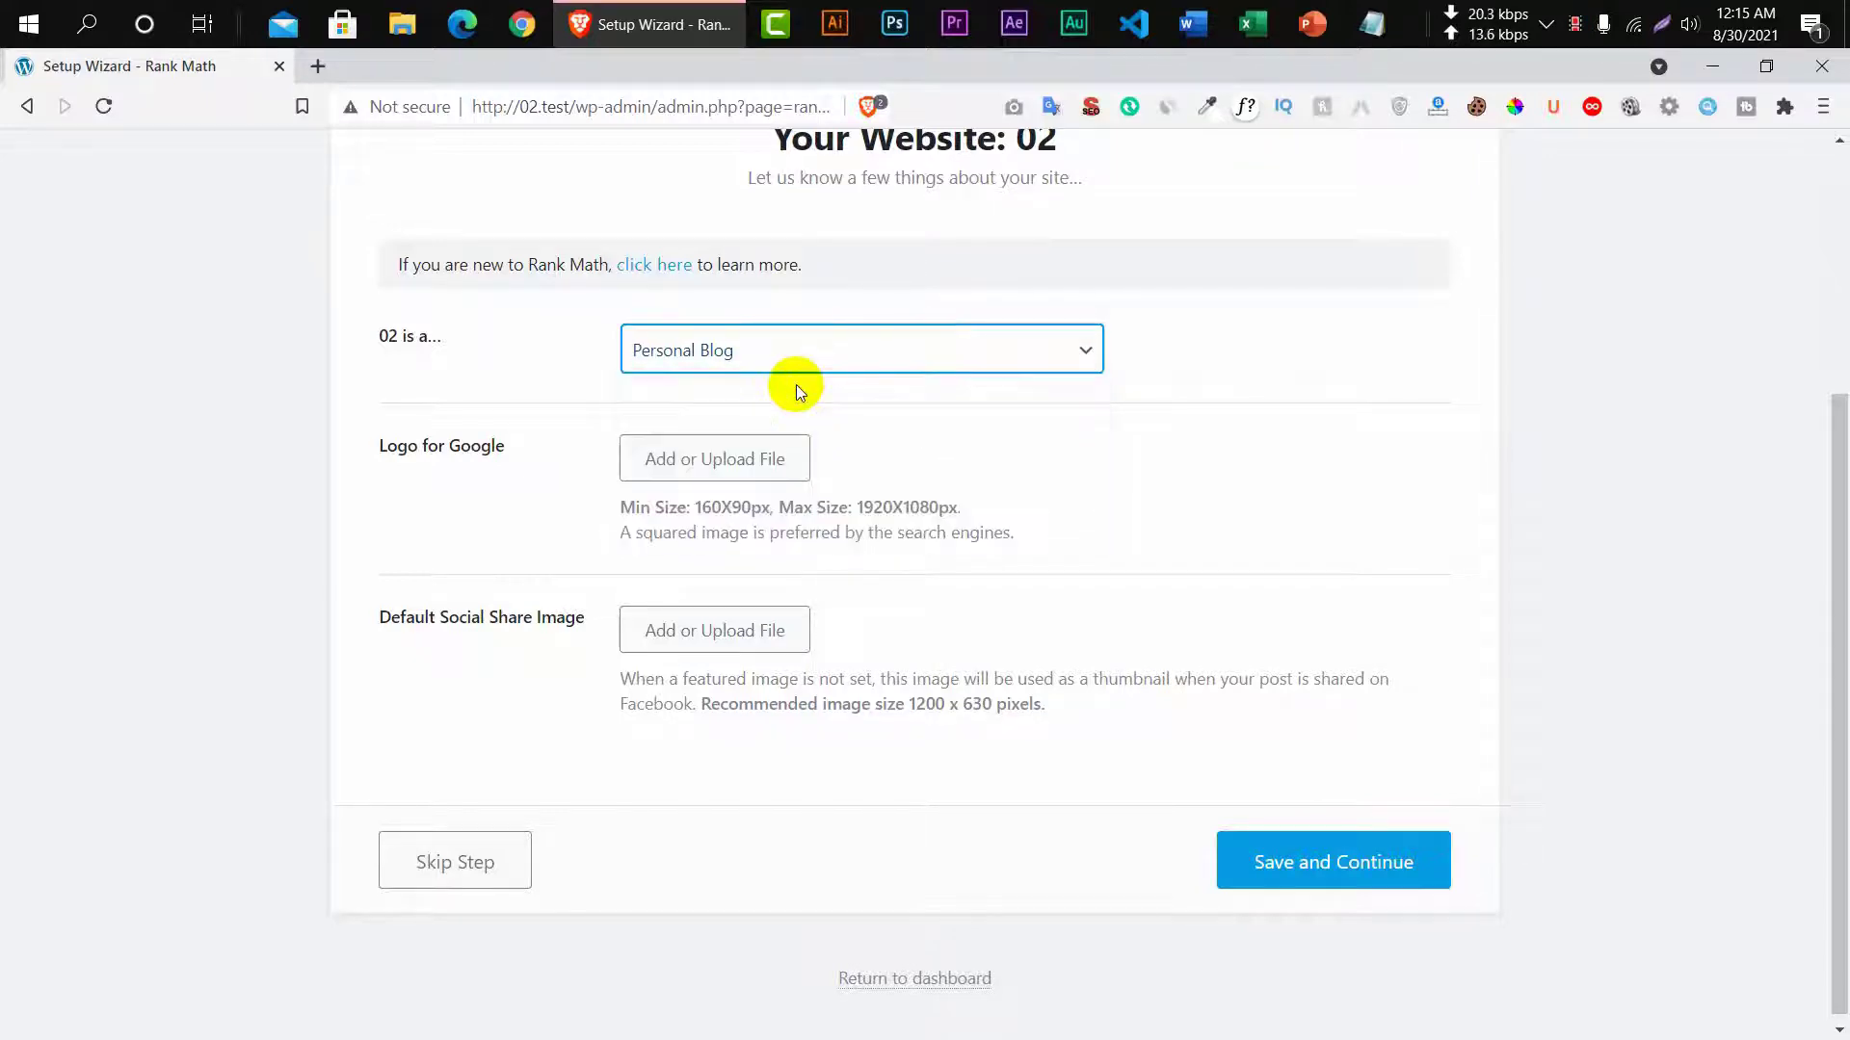
left_click(767, 463)
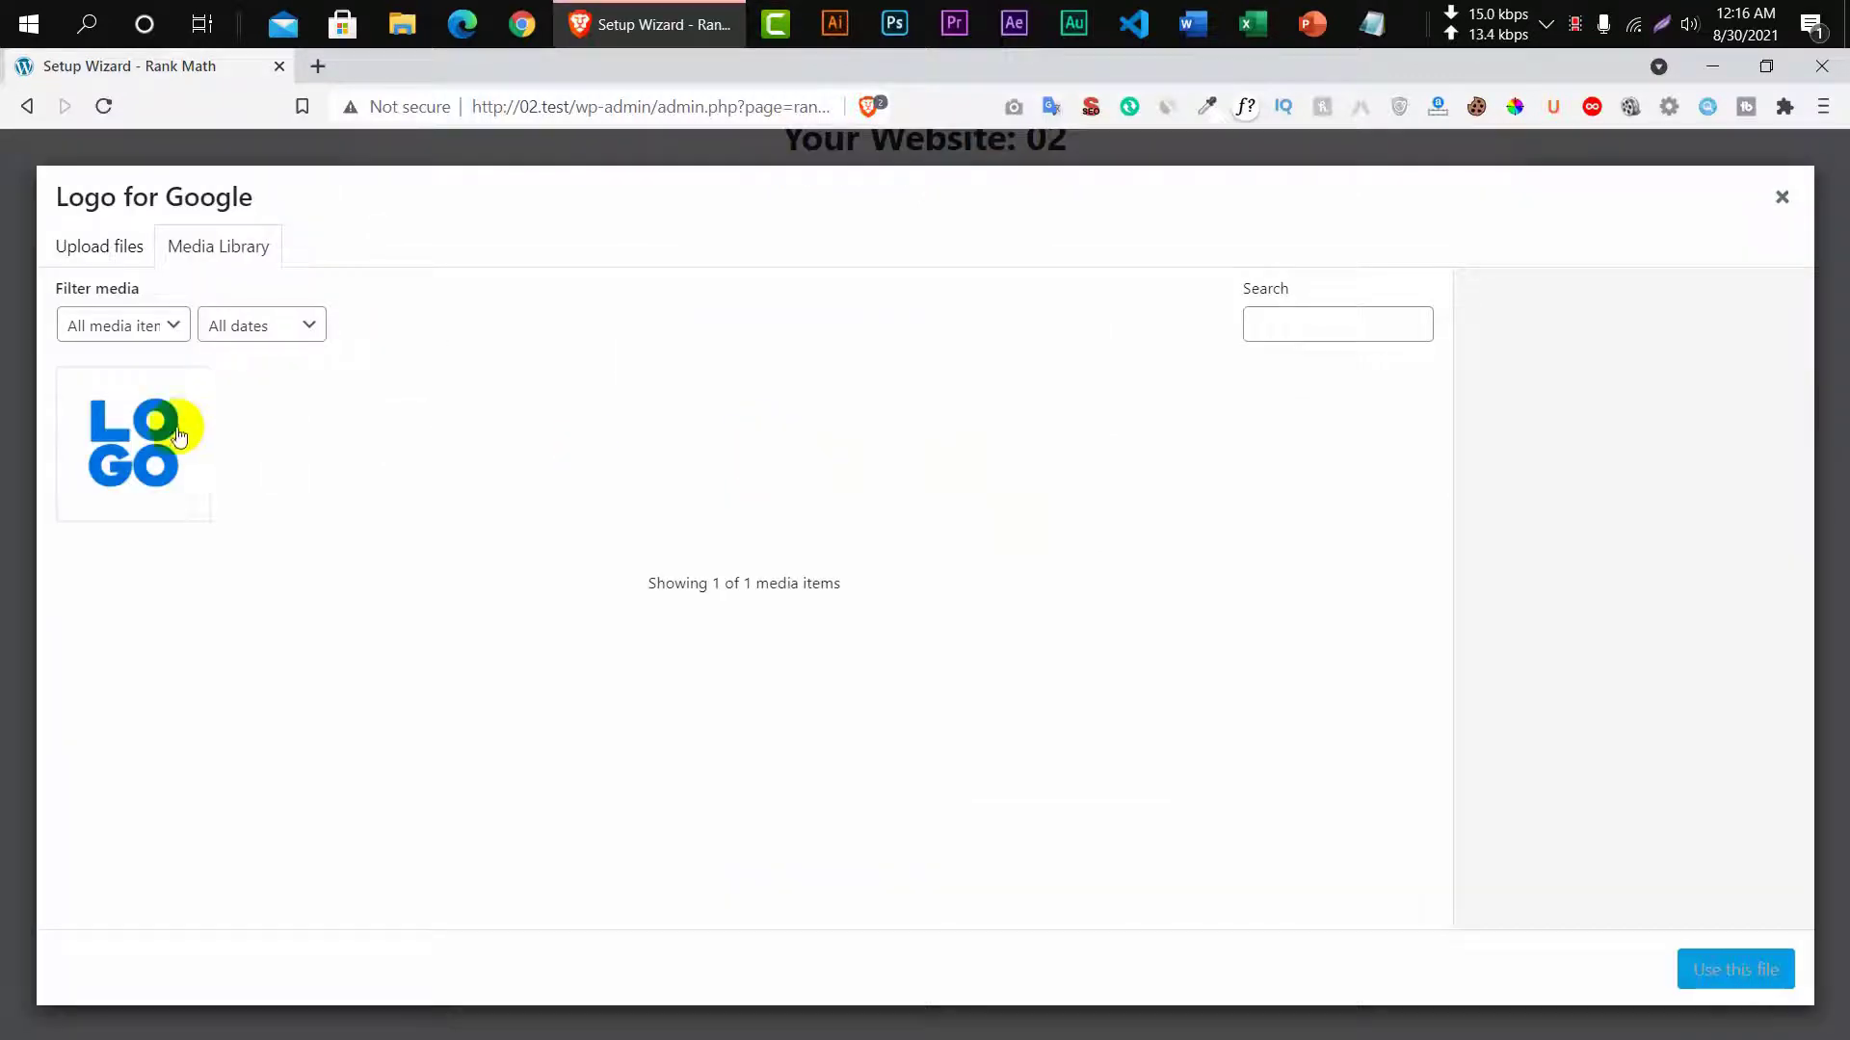
left_click(178, 425)
left_click(1735, 969)
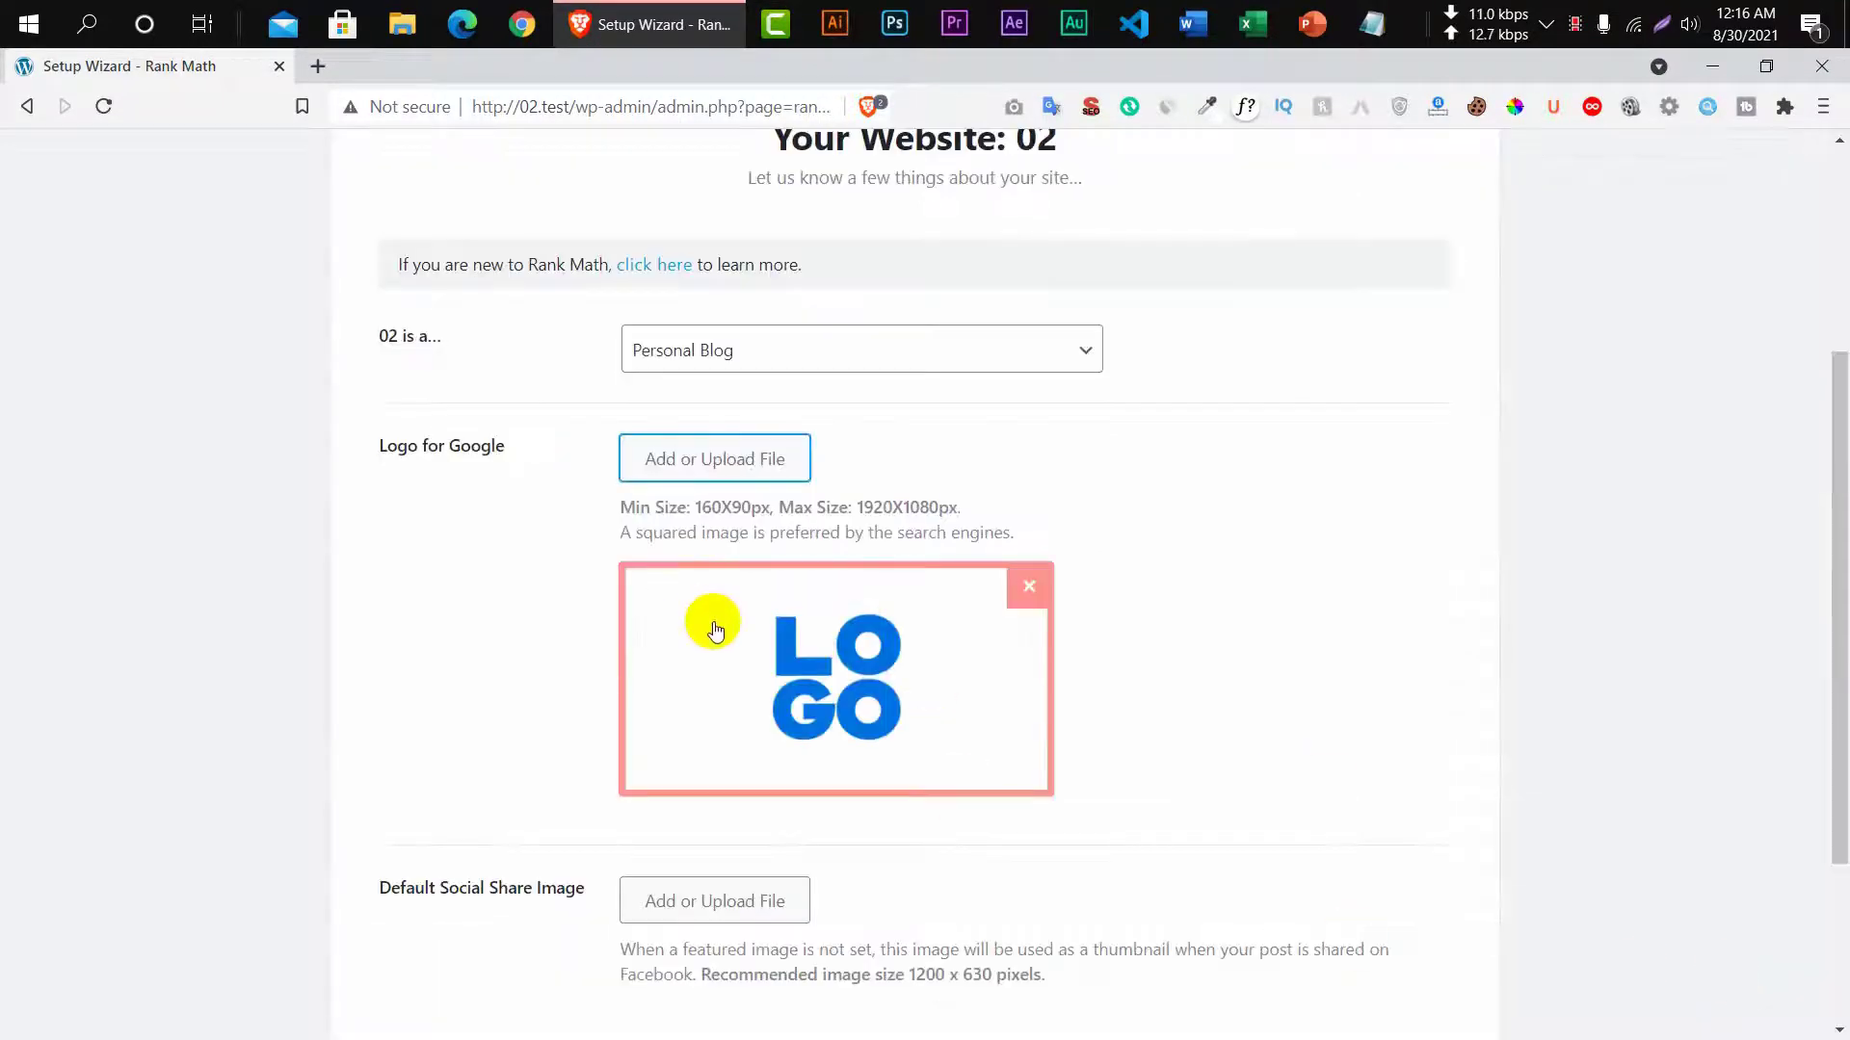
Use logo-social.png as the Default Social Share Image and save the website settings.
scroll(761, 631, "down", 3)
left_click(732, 663)
left_click(135, 439)
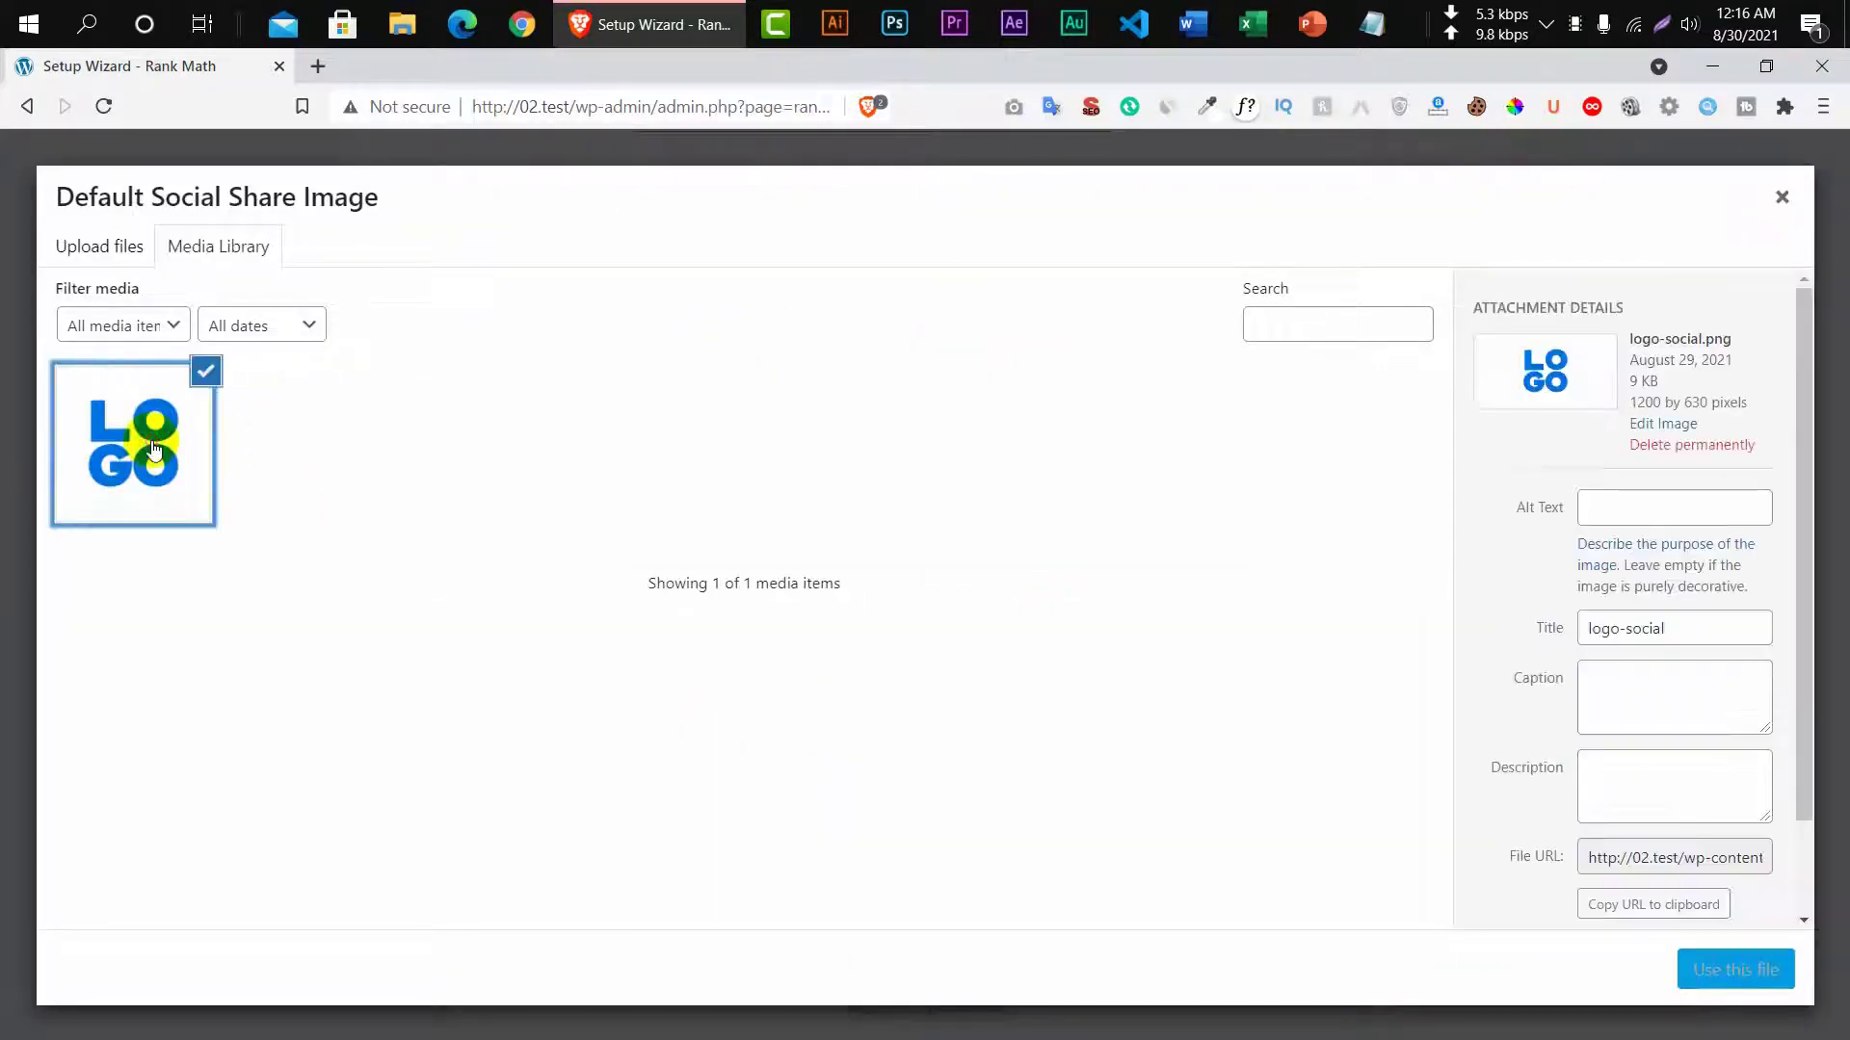
left_click(1724, 967)
scroll(1283, 826, "down", 3)
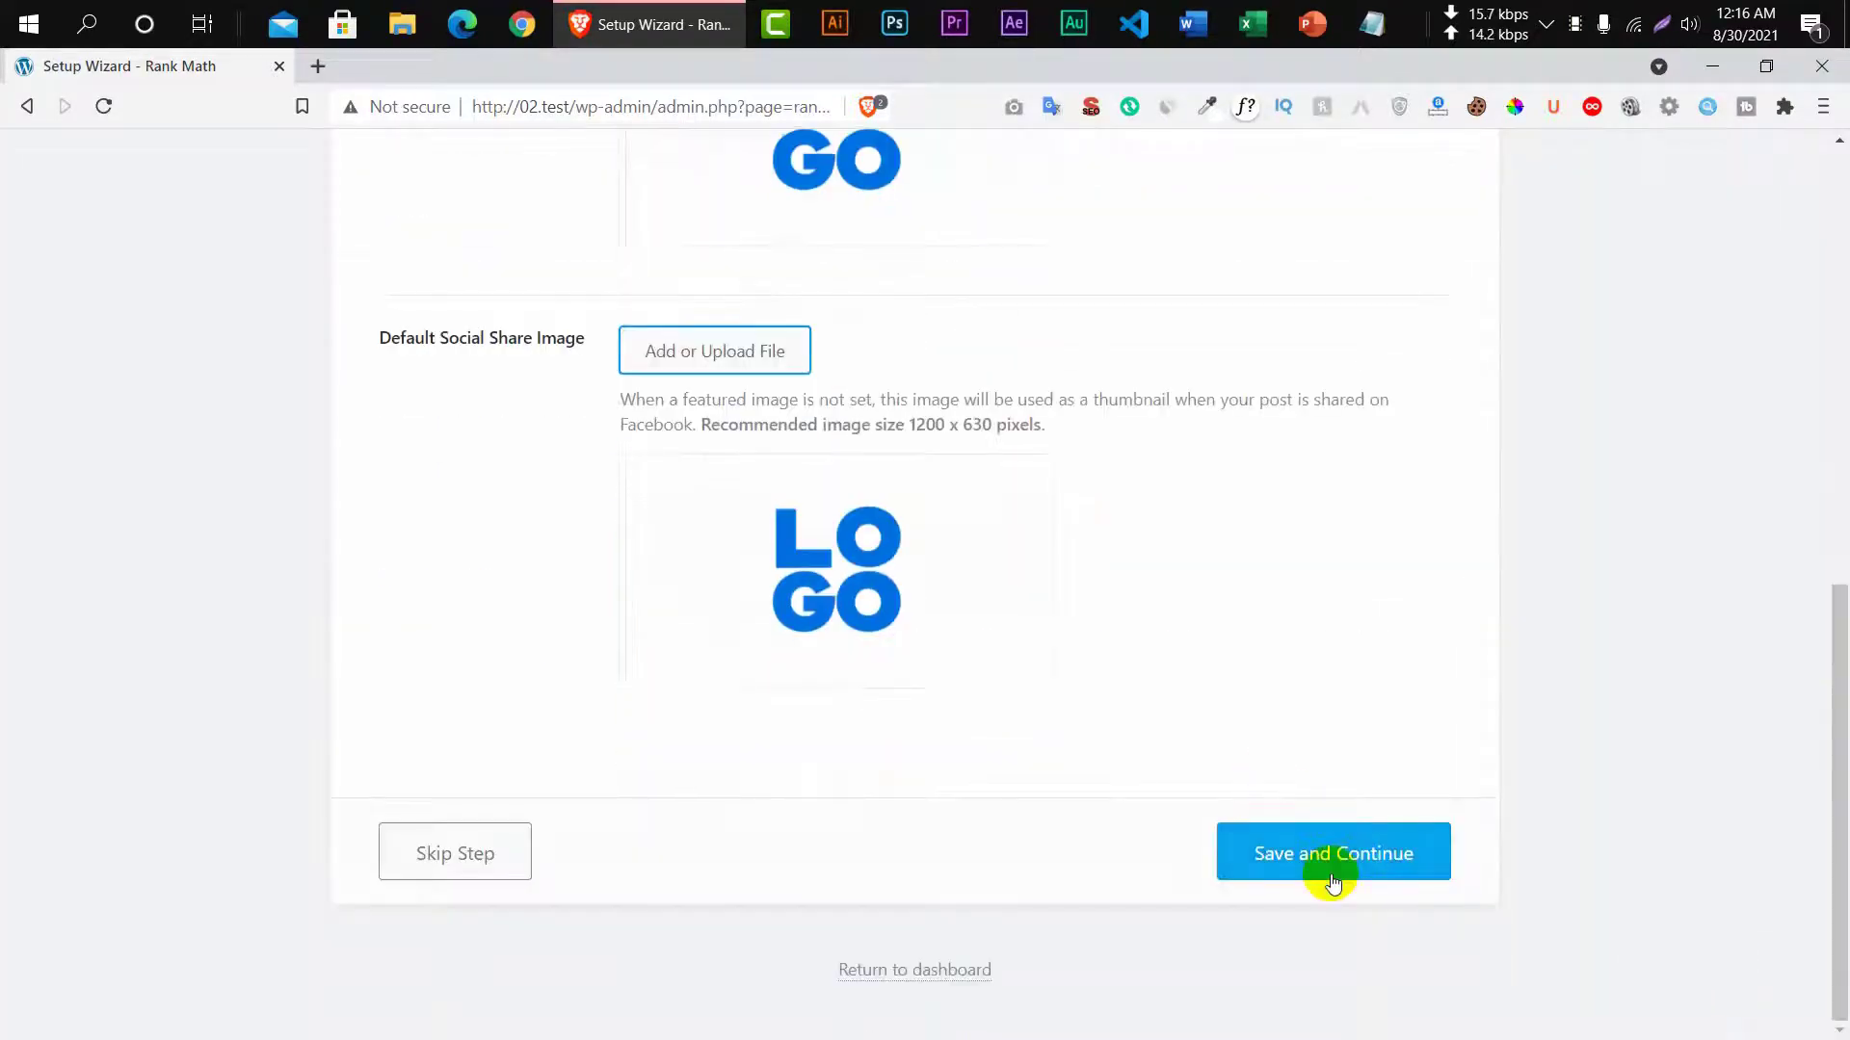
left_click(1332, 866)
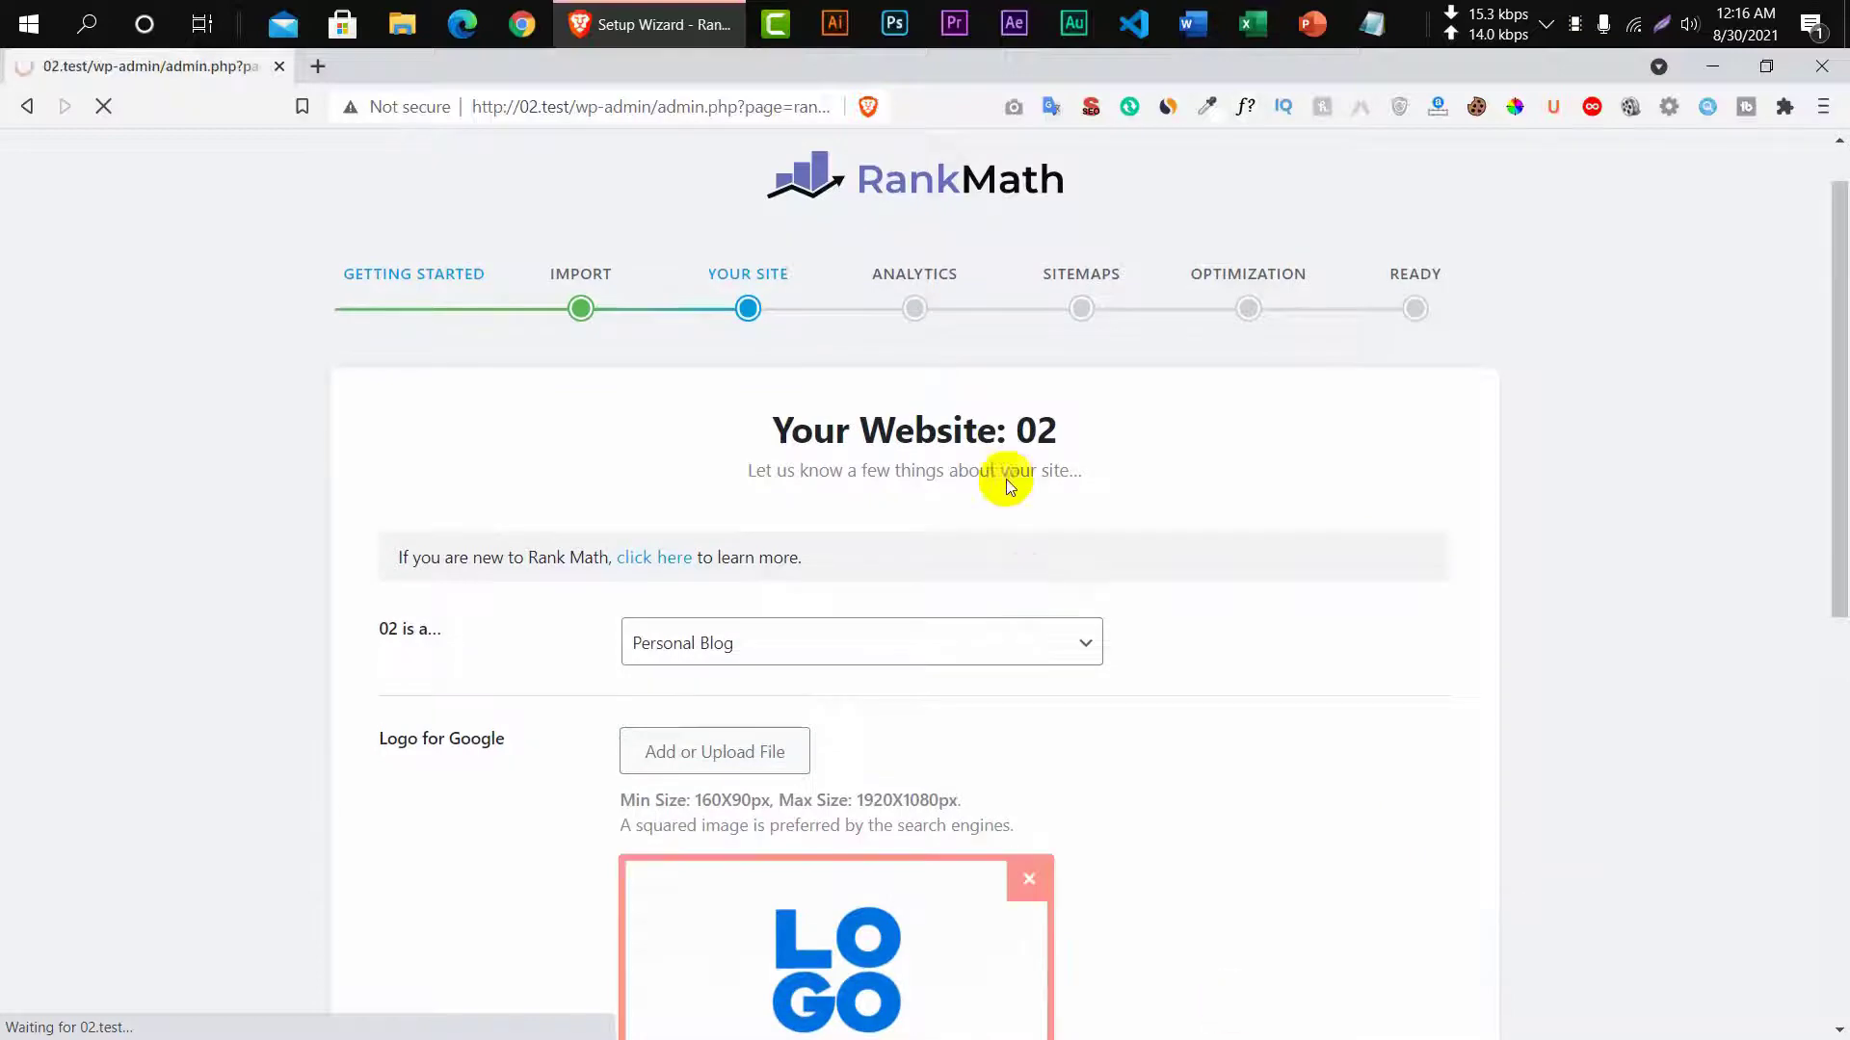
Continue past the Connect Google Services stage without connecting a Google account.
scroll(992, 461, "down", 3)
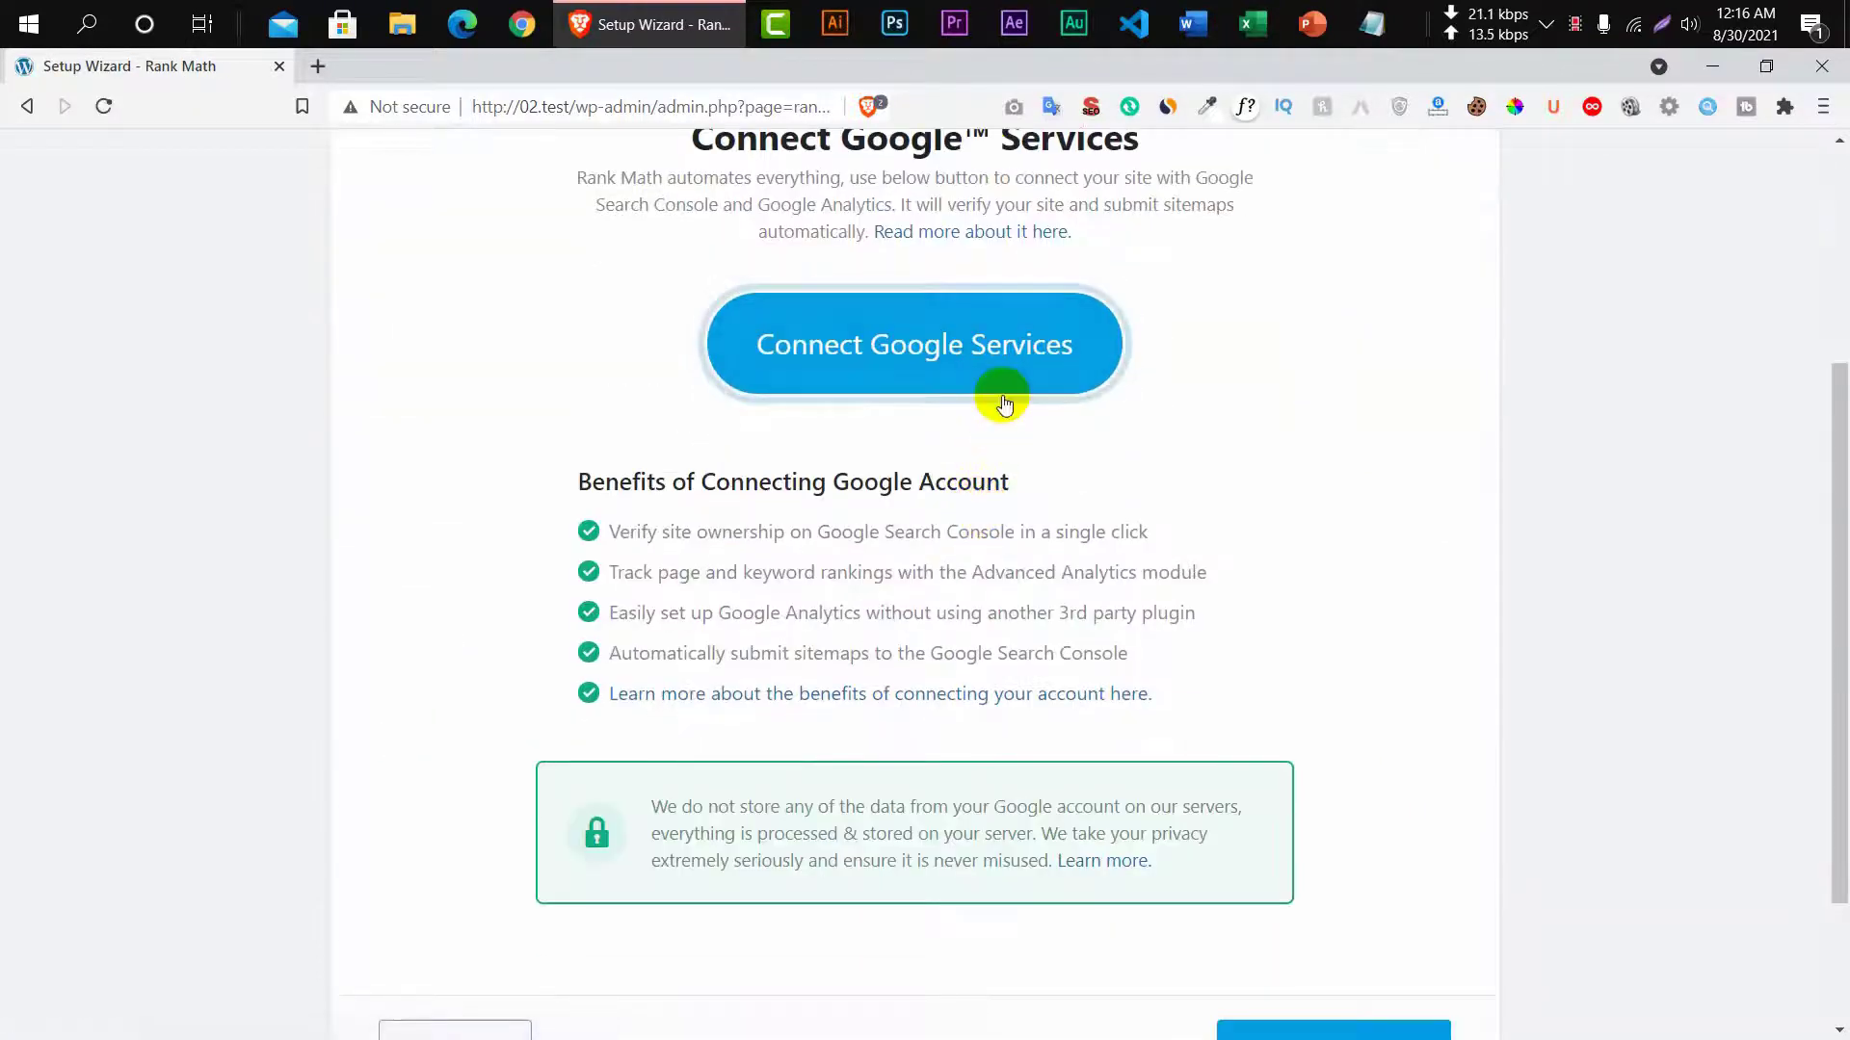
left_click(992, 404)
scroll(992, 405, "down", 2)
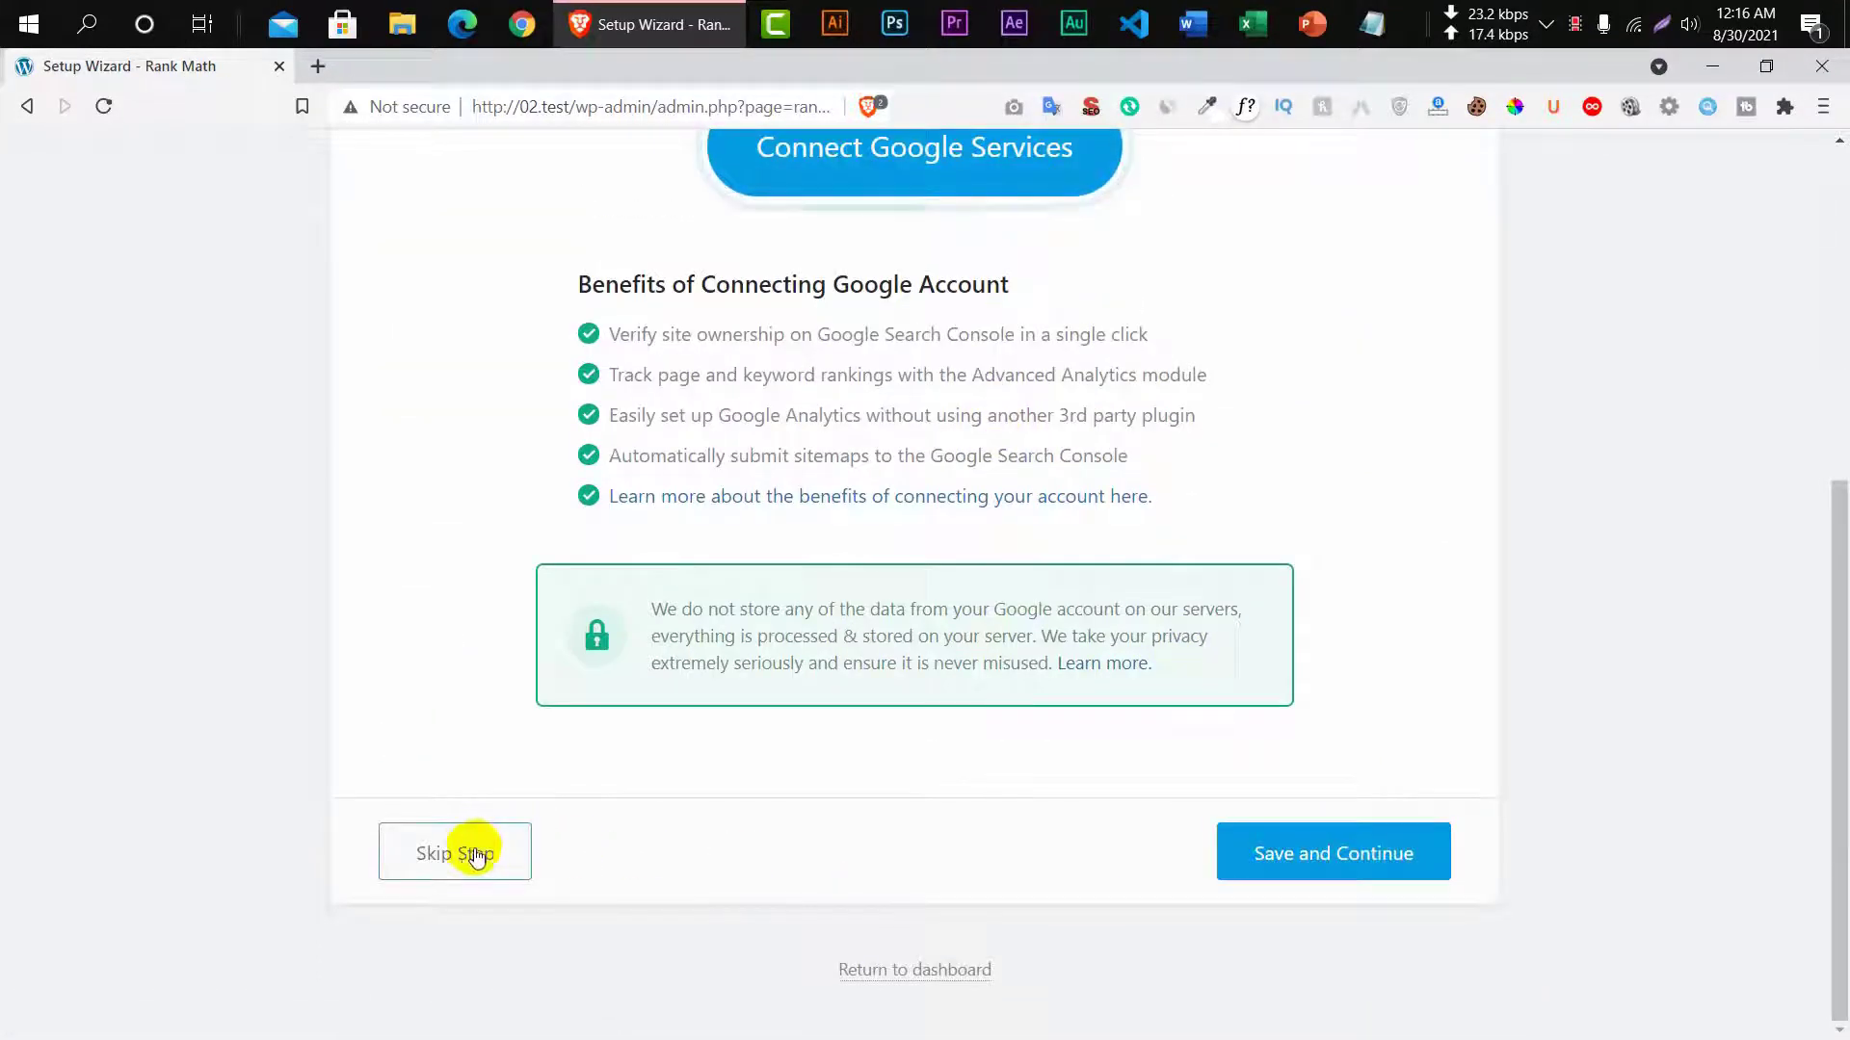
left_click(1300, 870)
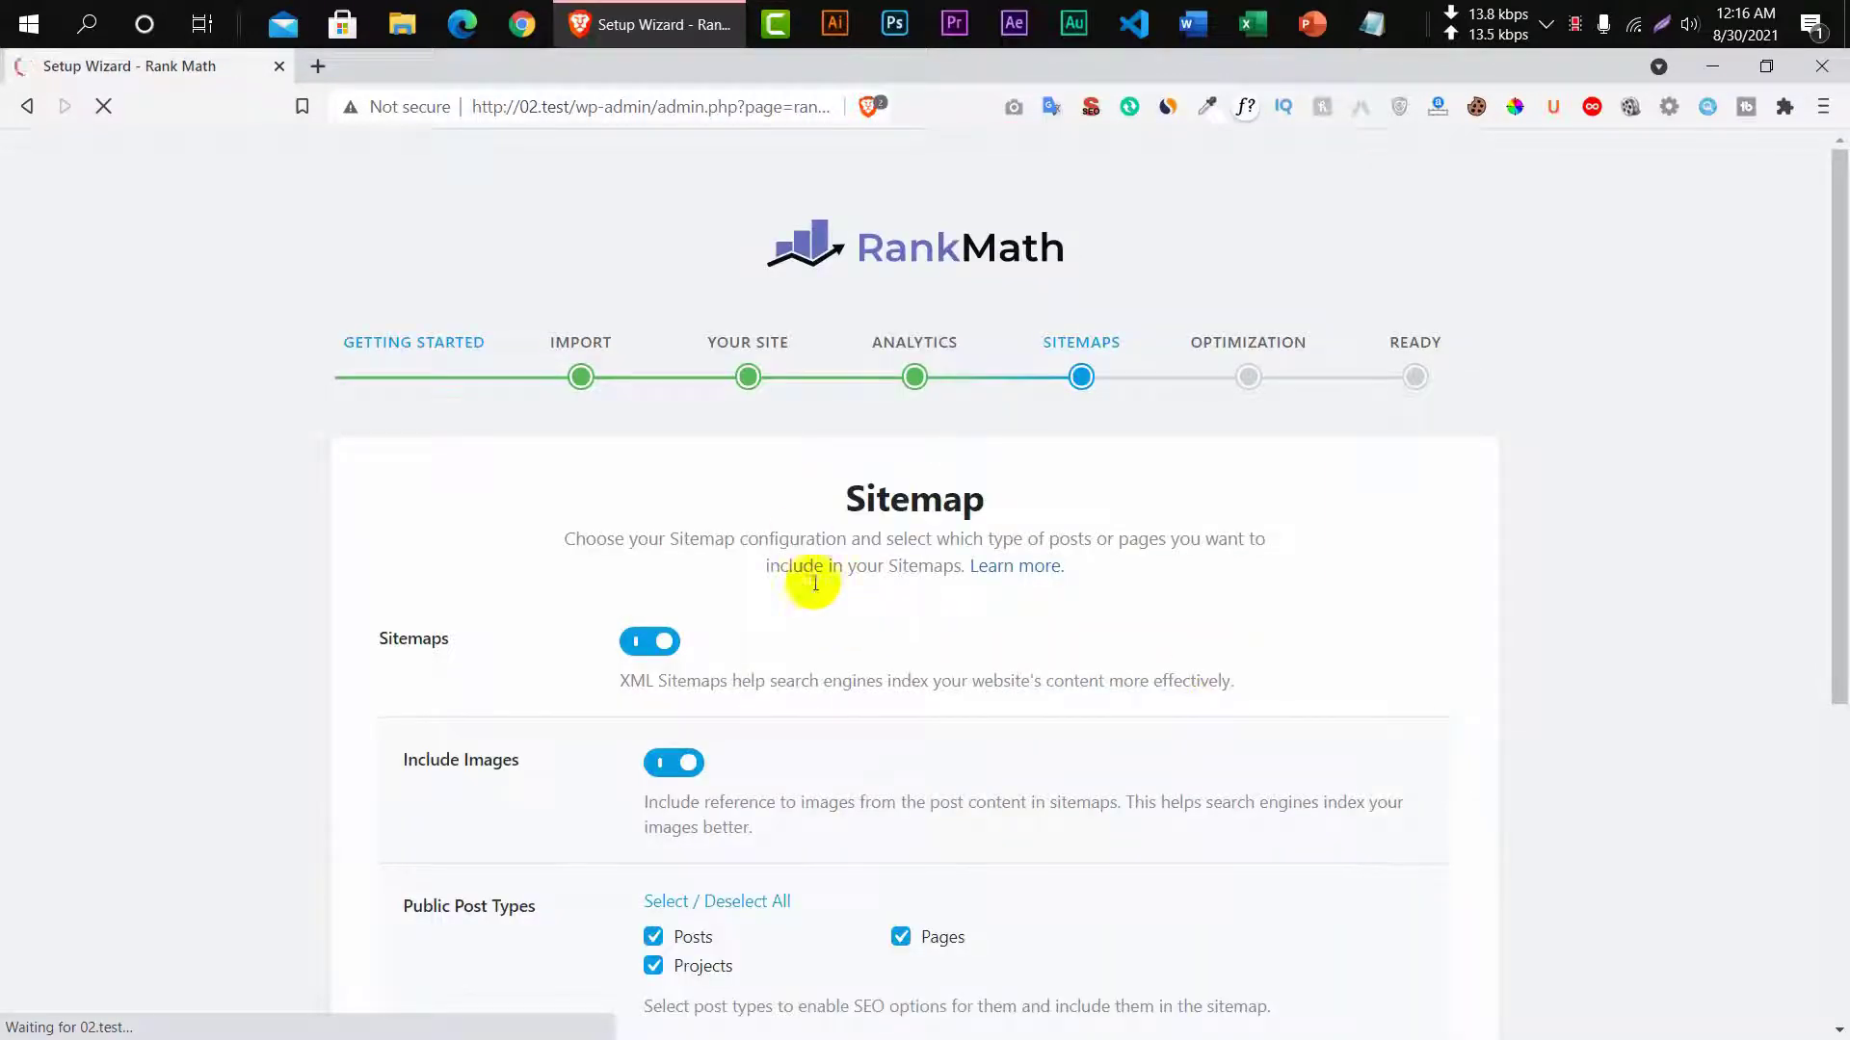
Exclude Projects from the sitemap's public post types, keeping Posts and Pages, and save the sitemap settings.
scroll(830, 518, "down", 4)
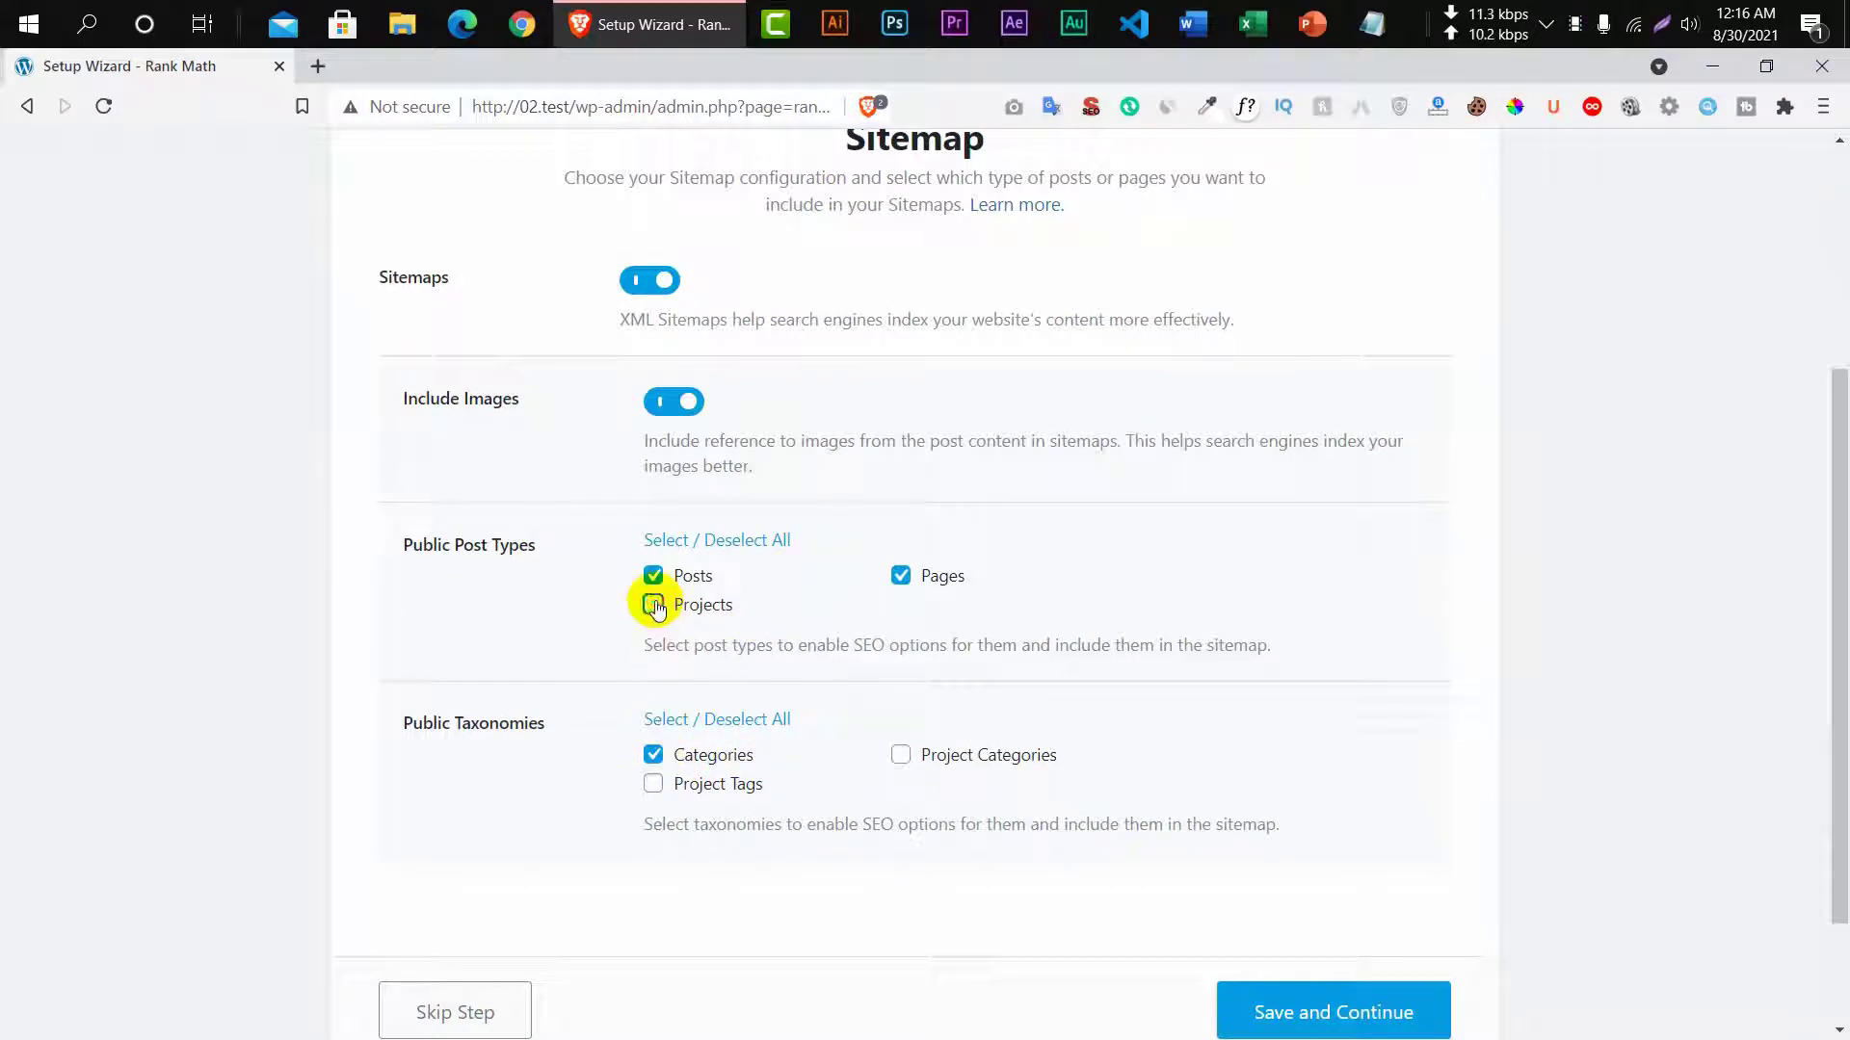
scroll(996, 898, "up", 4)
scroll(922, 869, "down", 3)
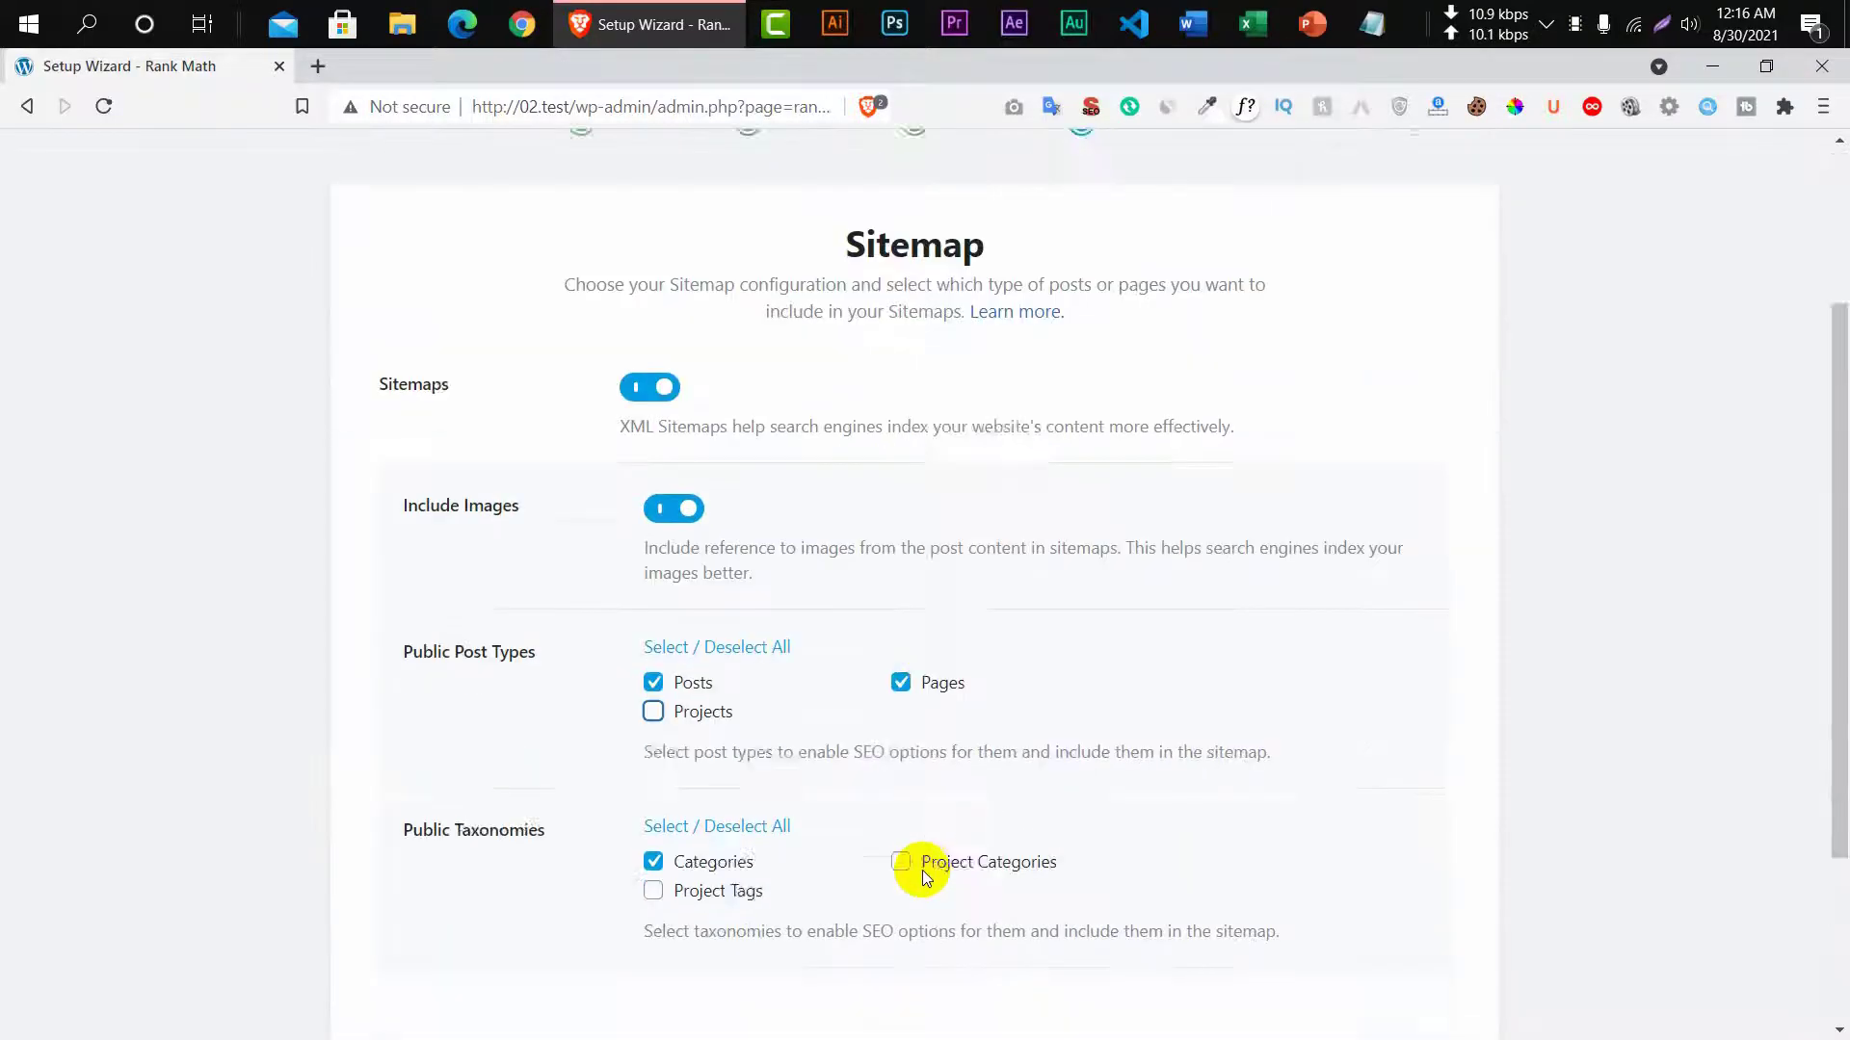
scroll(942, 857, "up", 1)
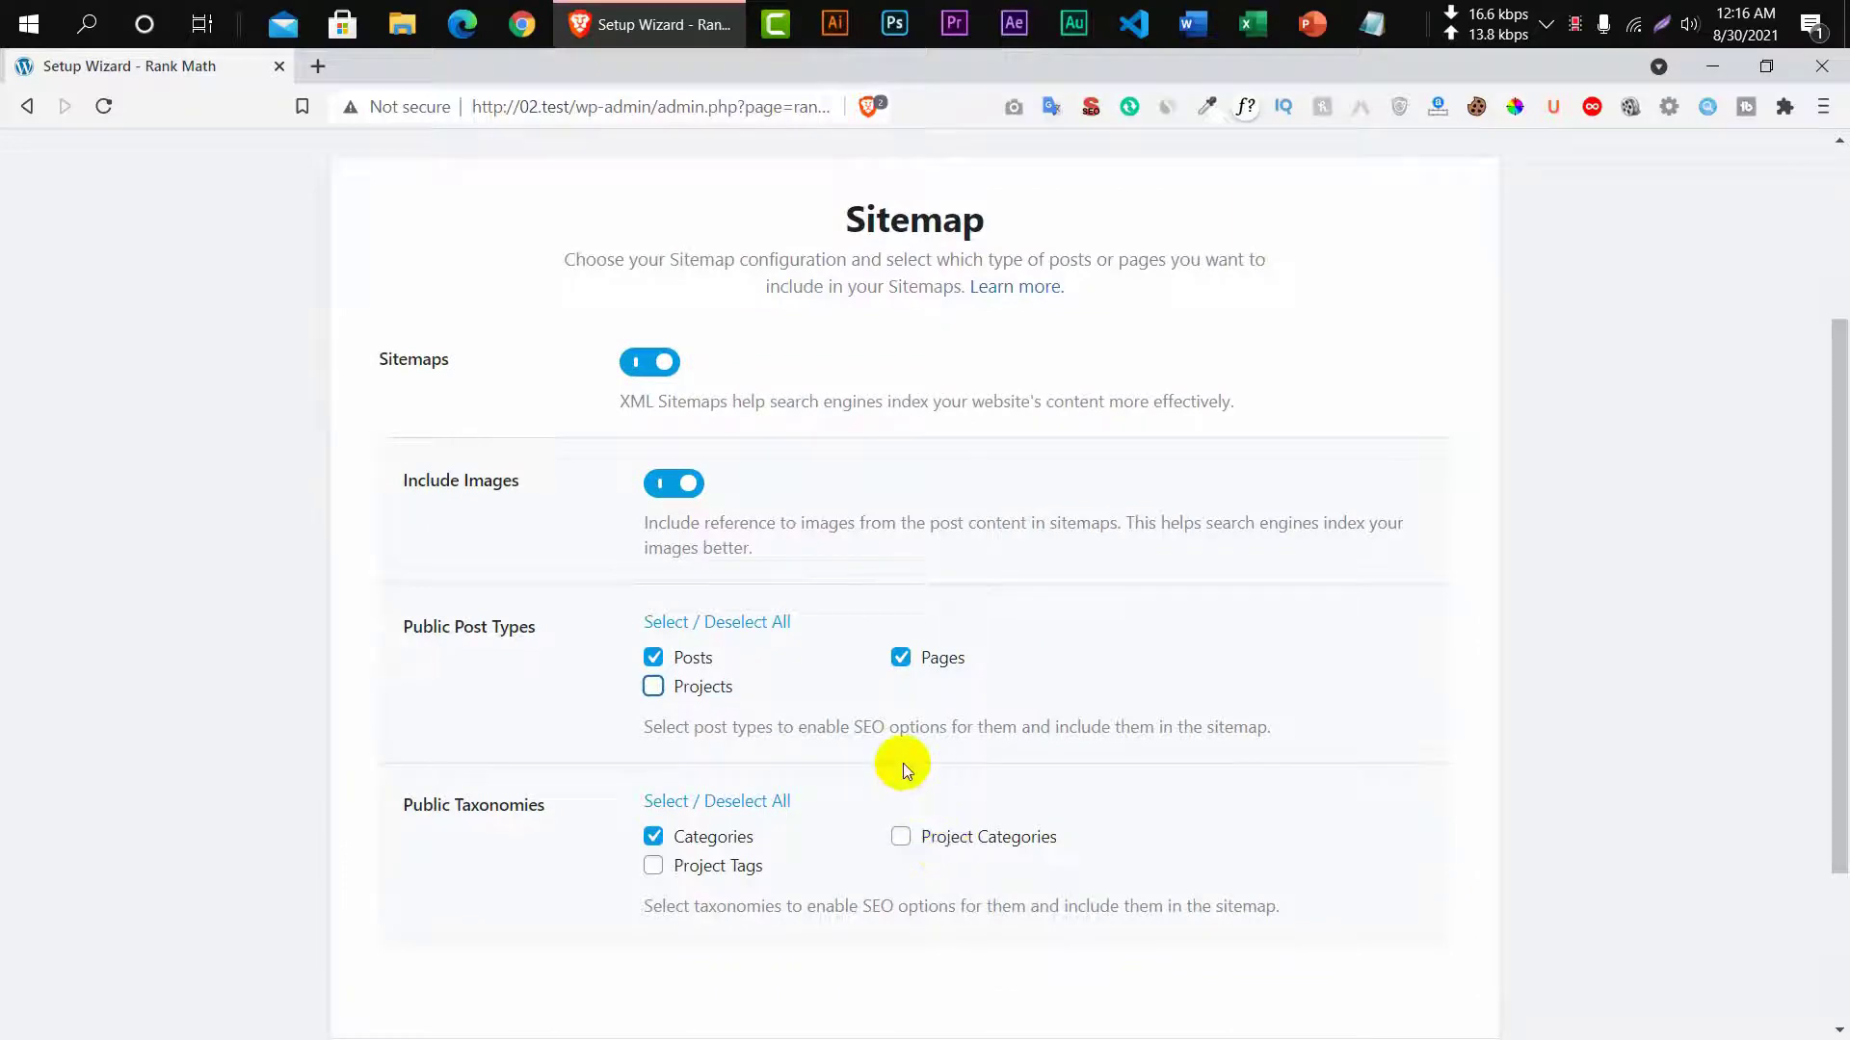
scroll(904, 763, "down", 3)
left_click(1308, 852)
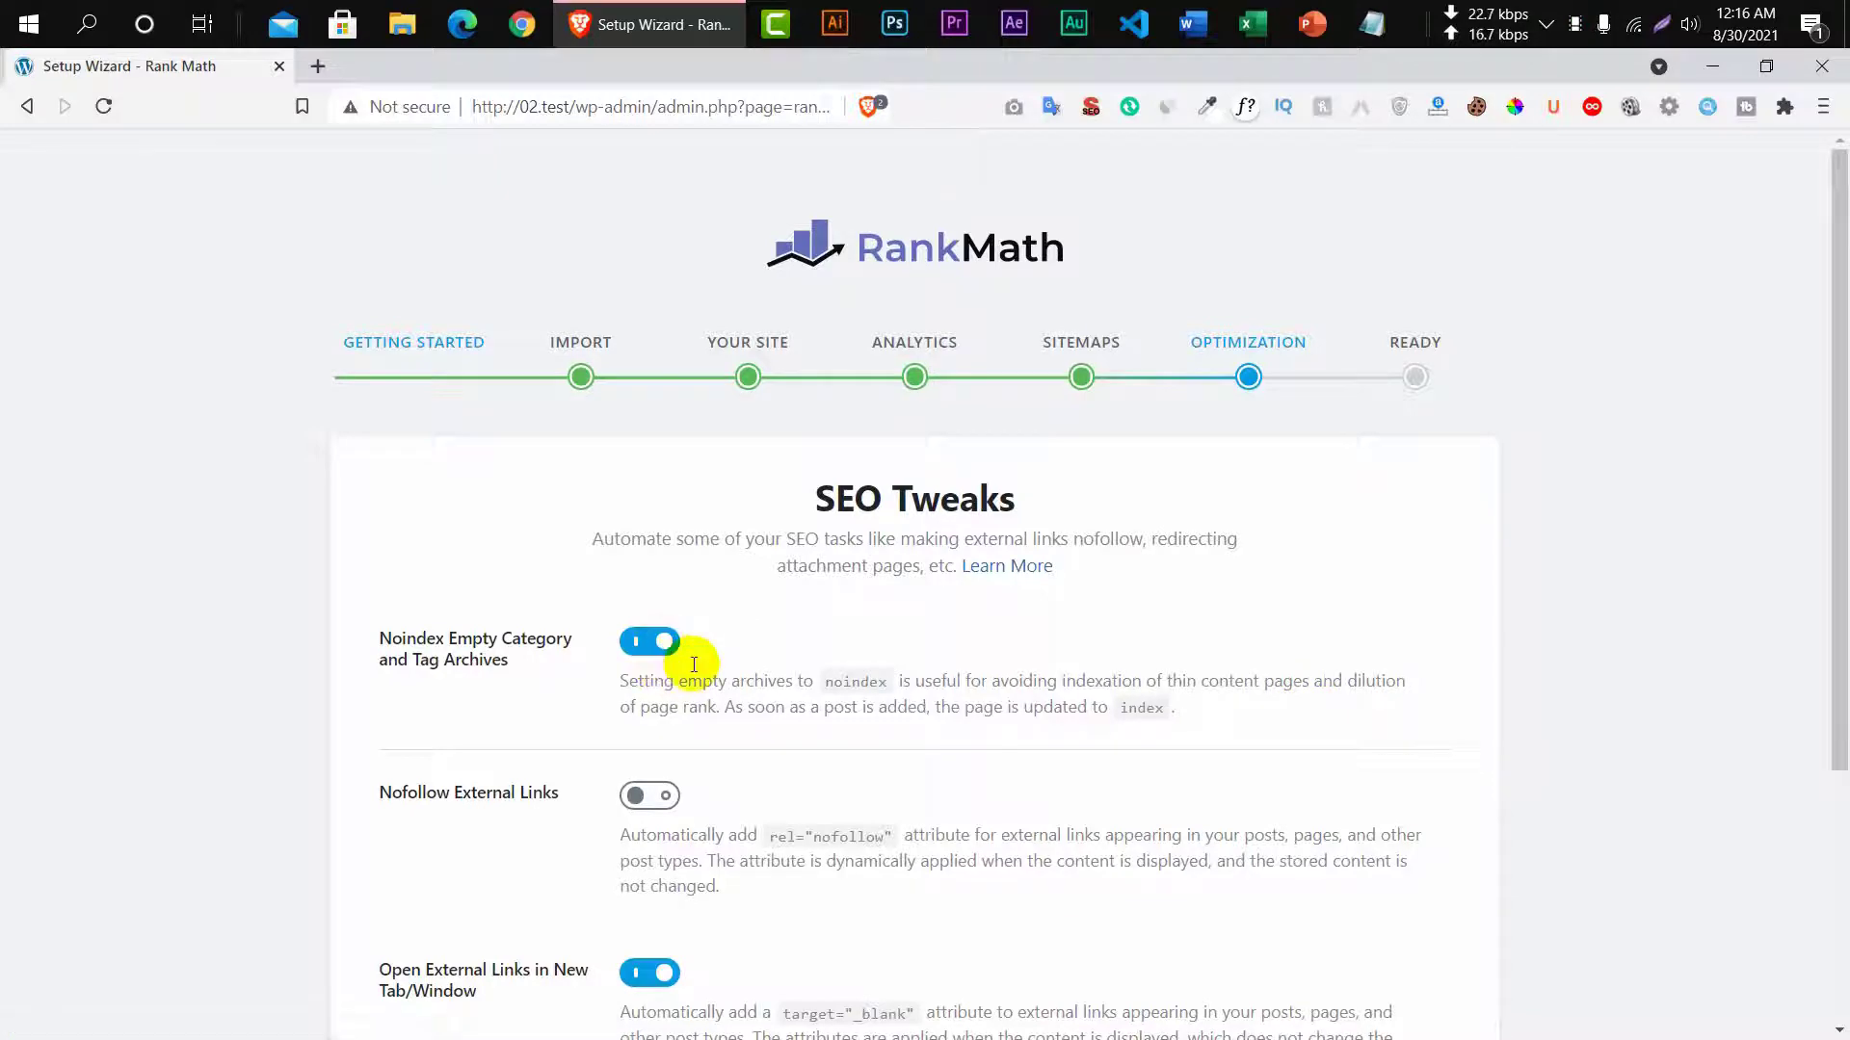
Save the SEO Tweaks with their existing settings and proceed from the Ready stage to the advanced options setup.
scroll(686, 650, "down", 2)
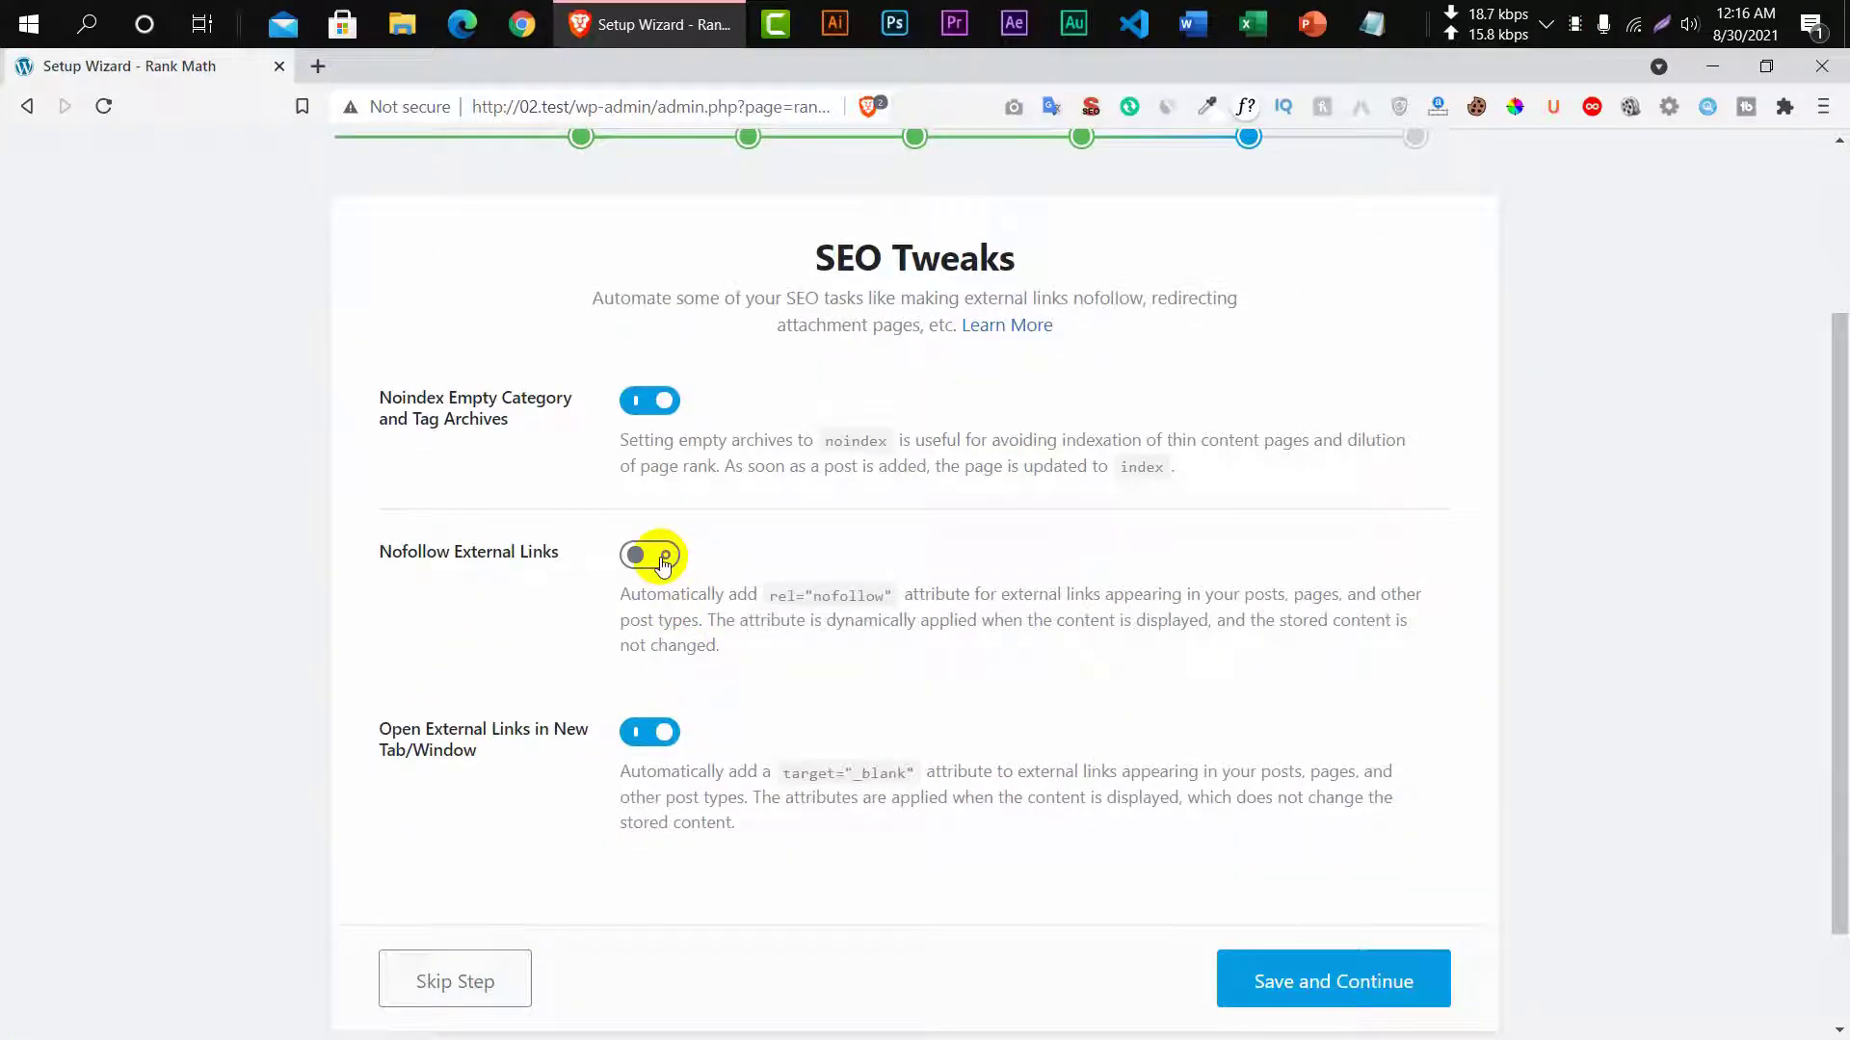
left_click(1324, 971)
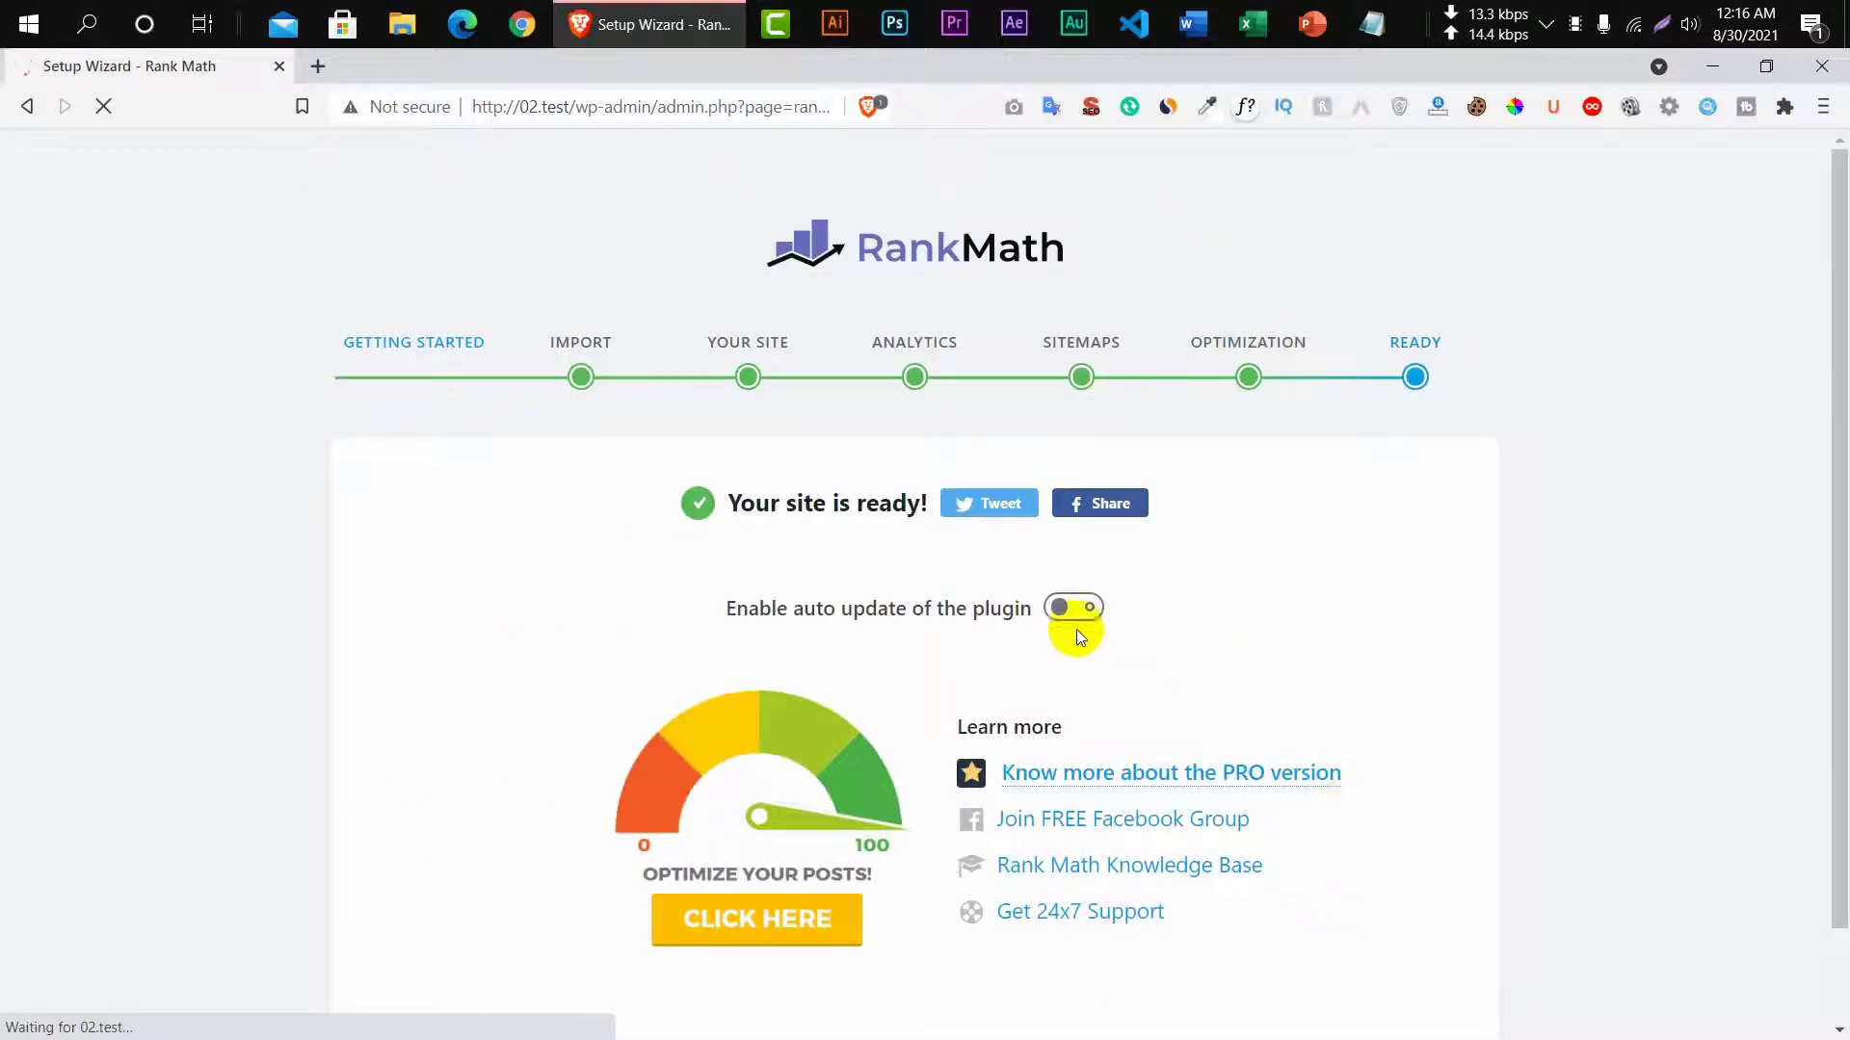
scroll(1077, 627, "down", 2)
left_click(1336, 1002)
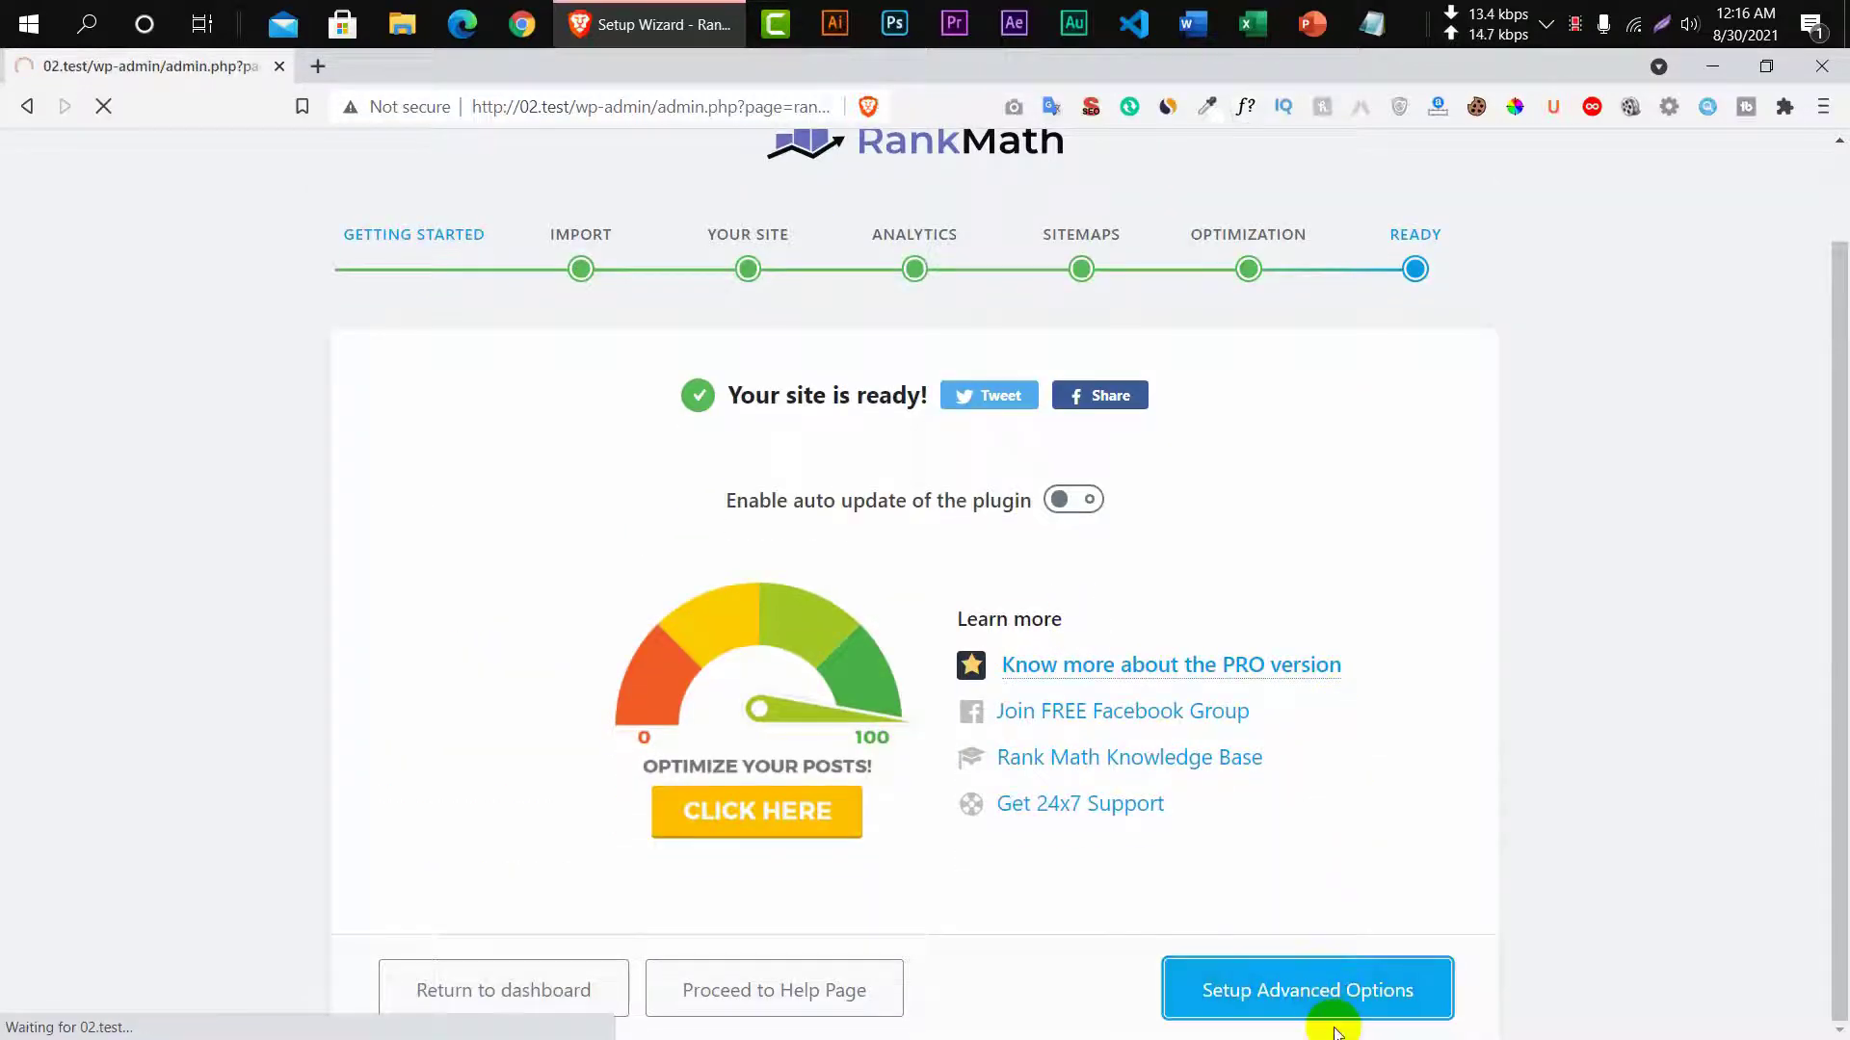
Leave the Role Manager turned off and save that stage of the advanced setup.
left_click(635, 616)
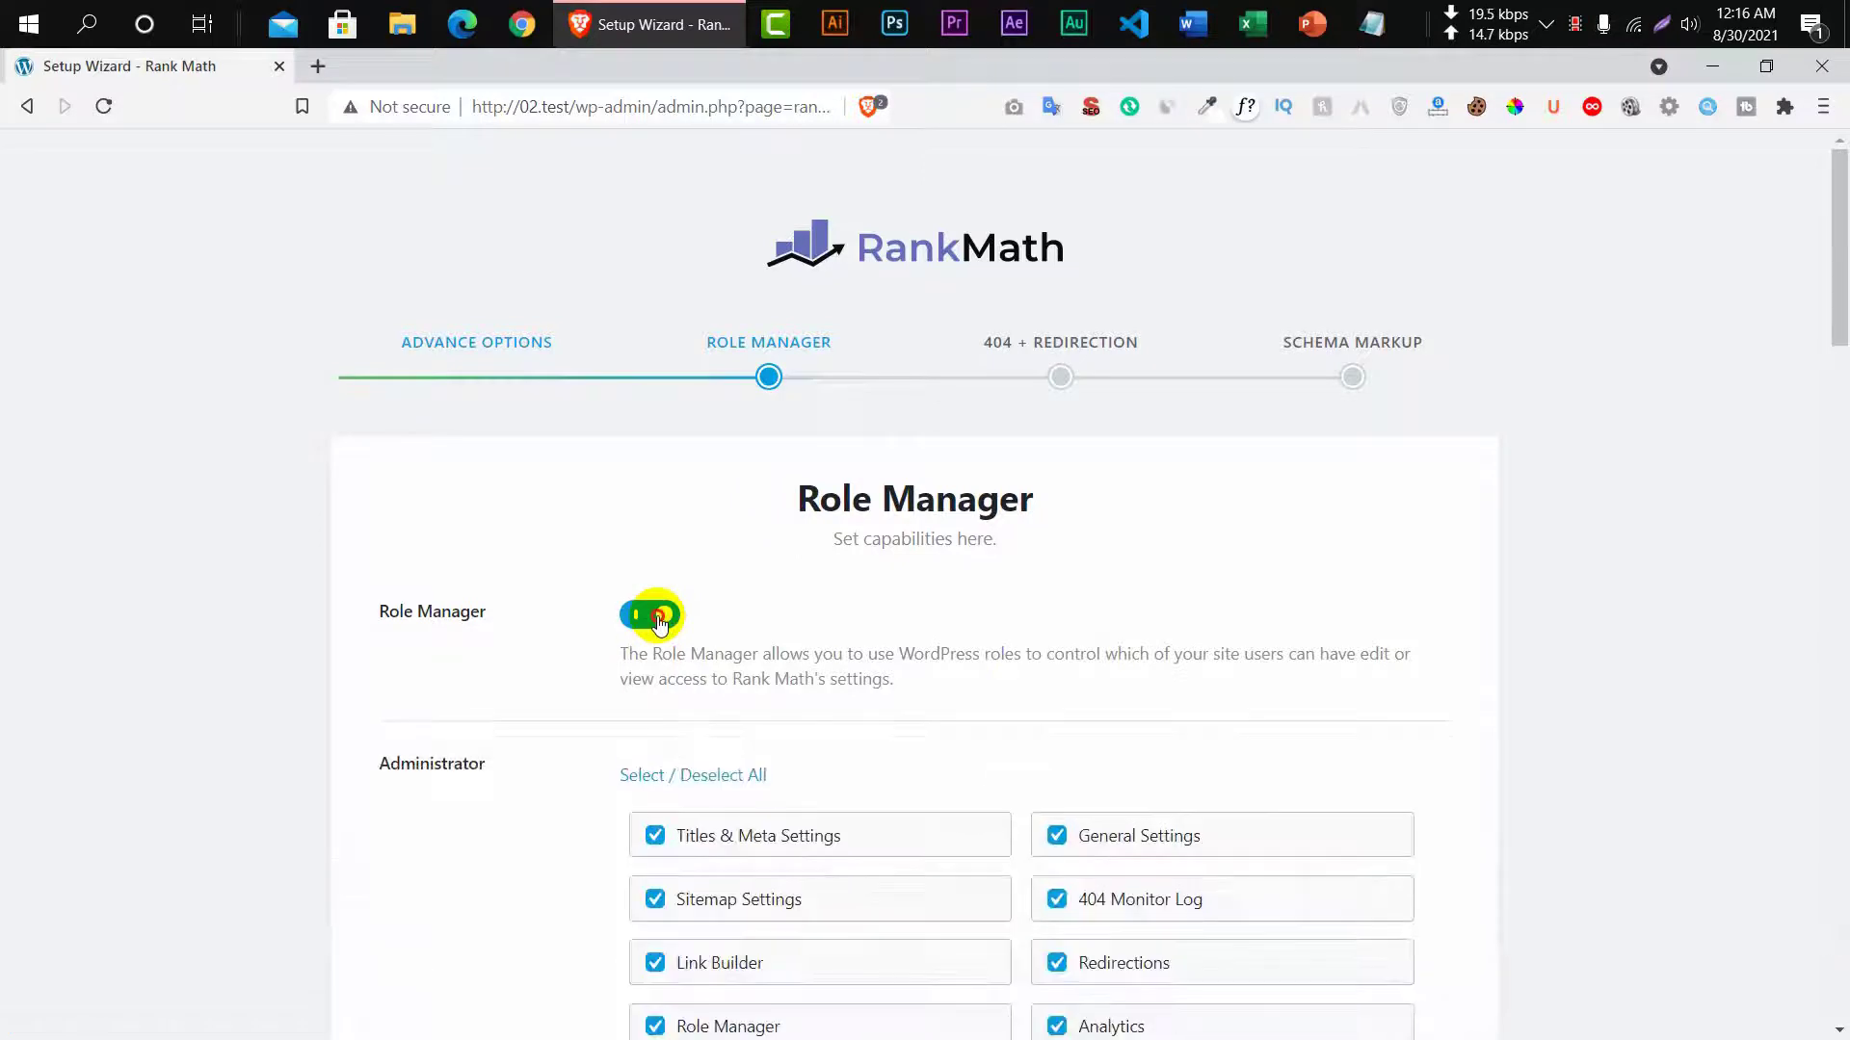
left_click(641, 617)
left_click(1271, 864)
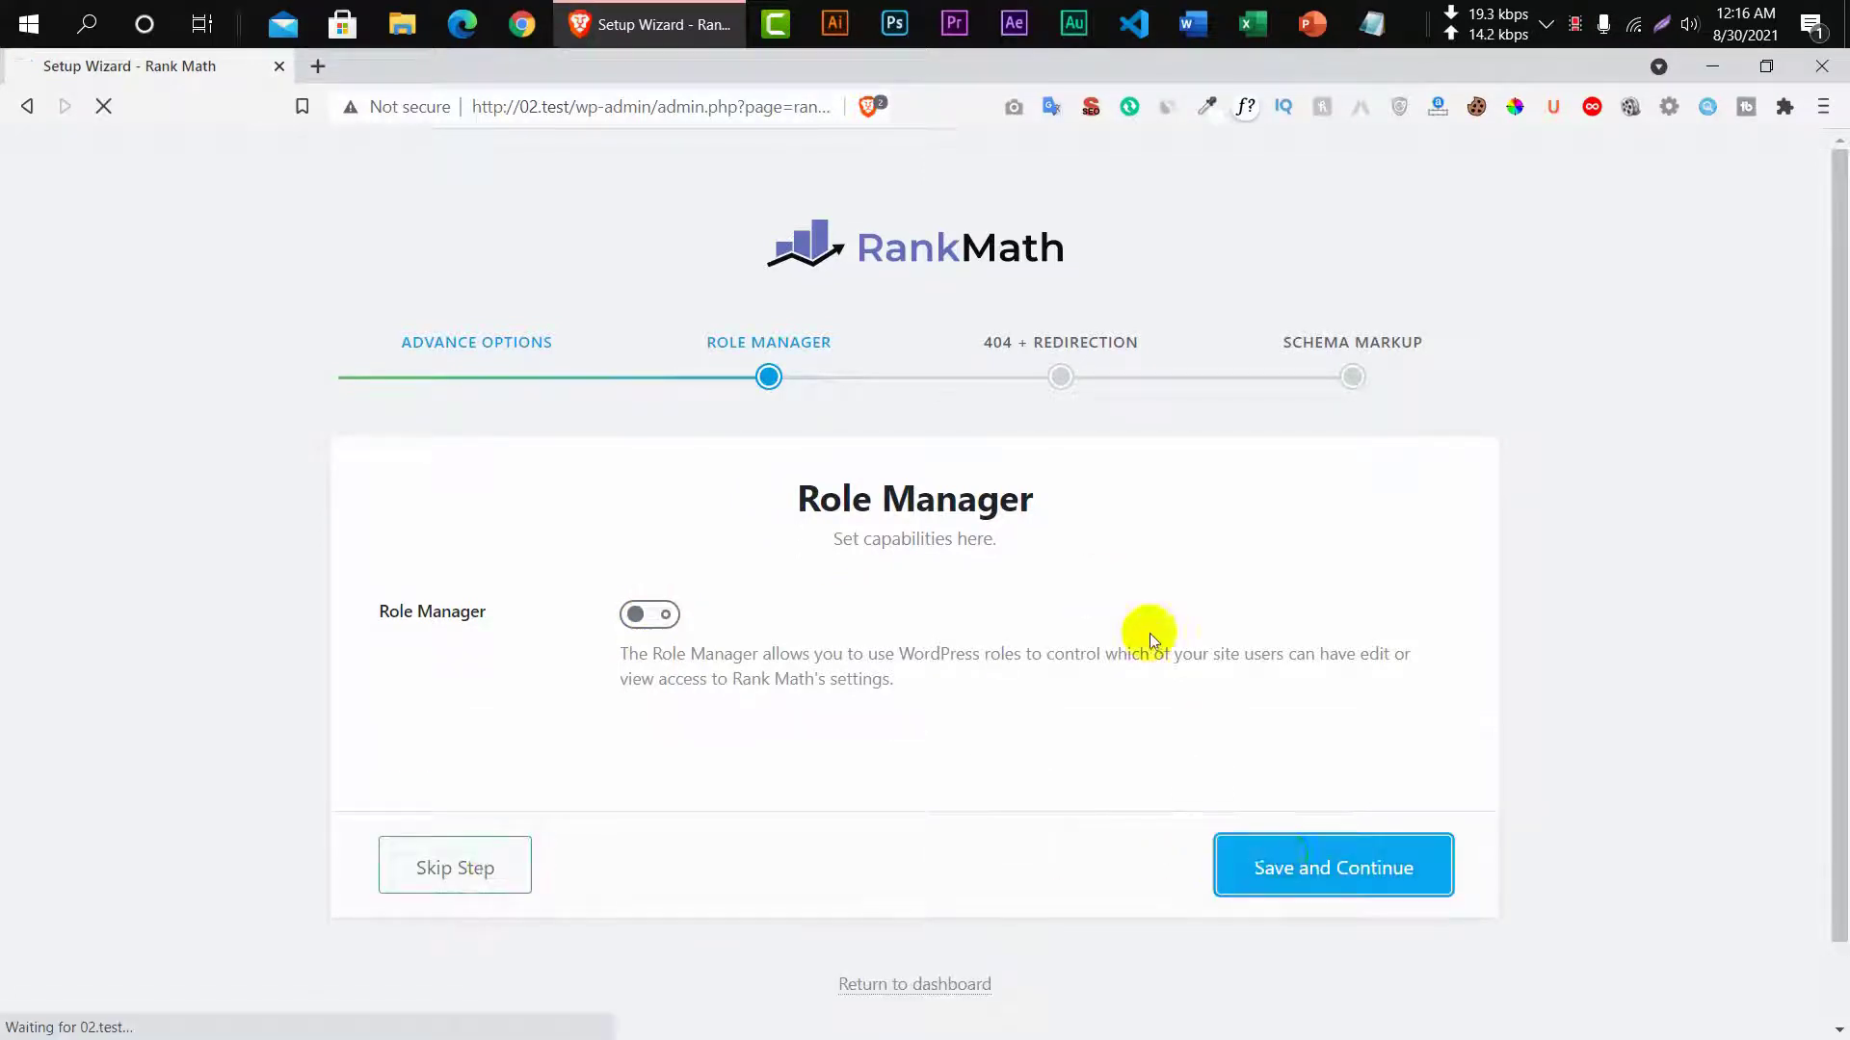
Enable both the 404 Monitor and Redirections, and save the stage.
scroll(1085, 644, "down", 4)
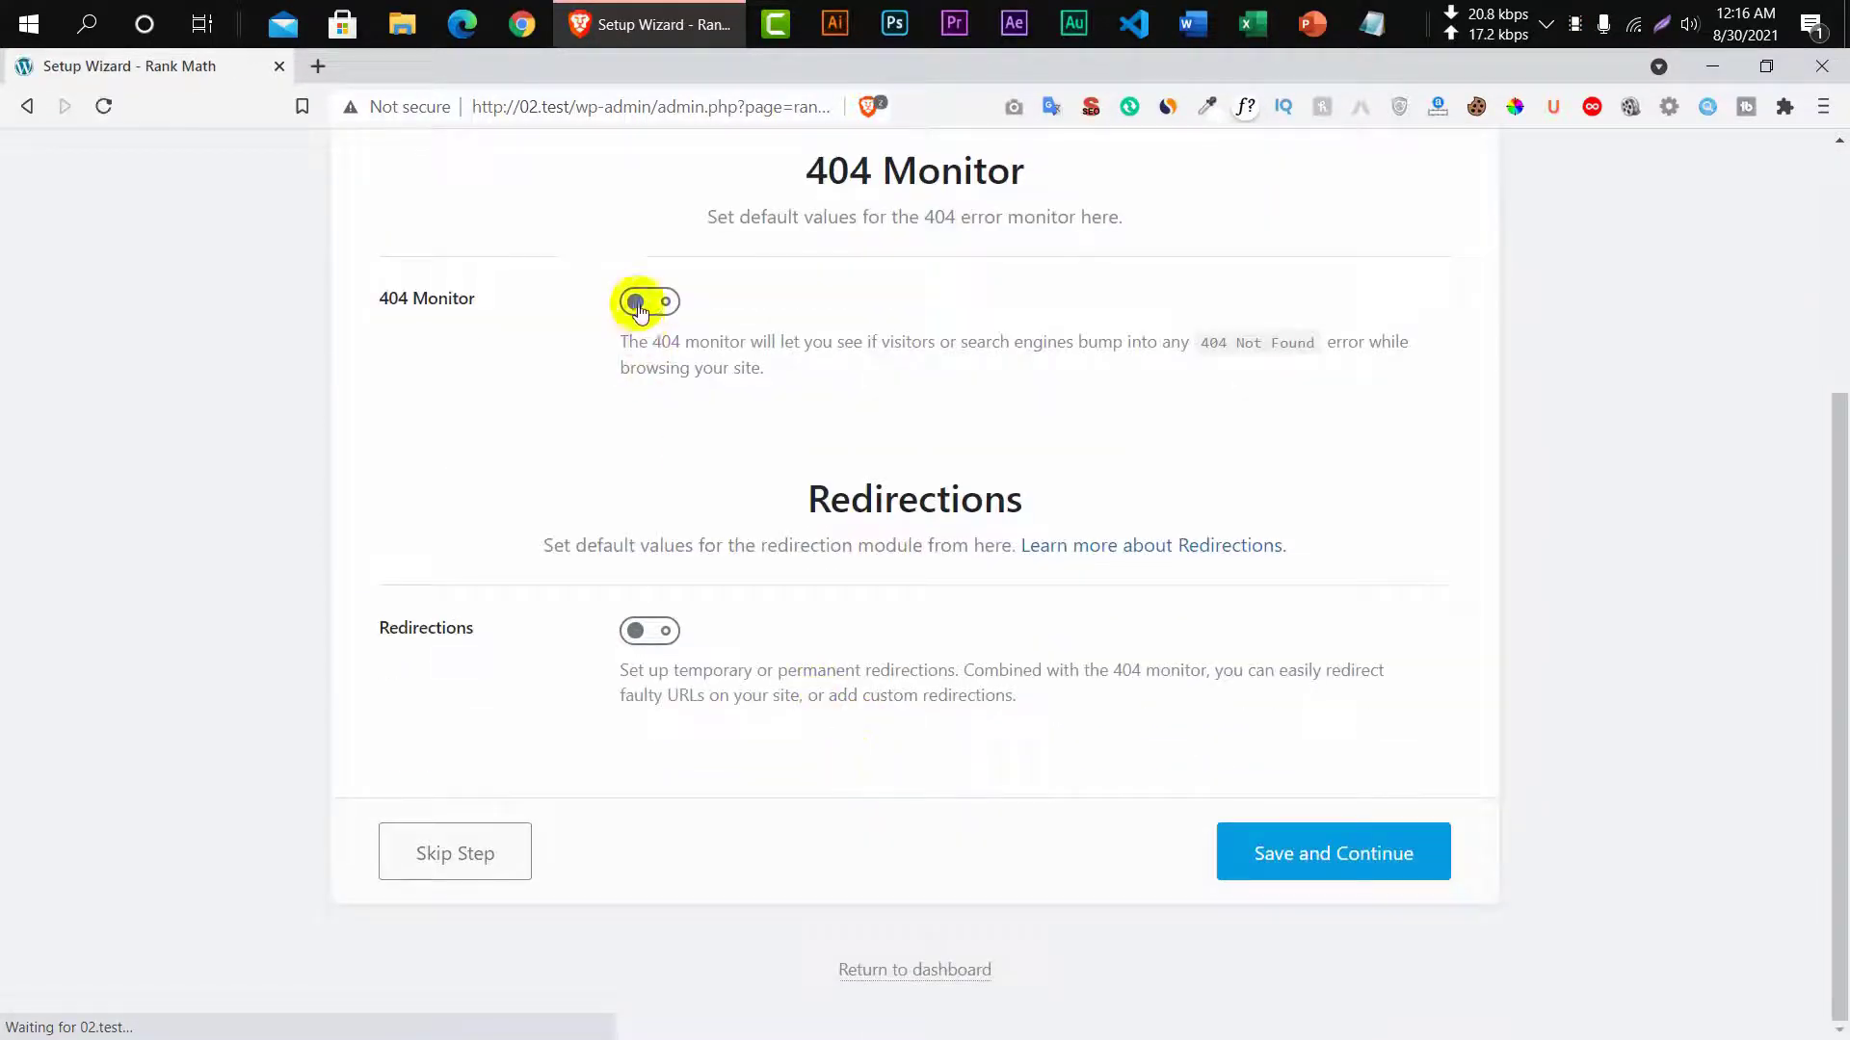
left_click(641, 301)
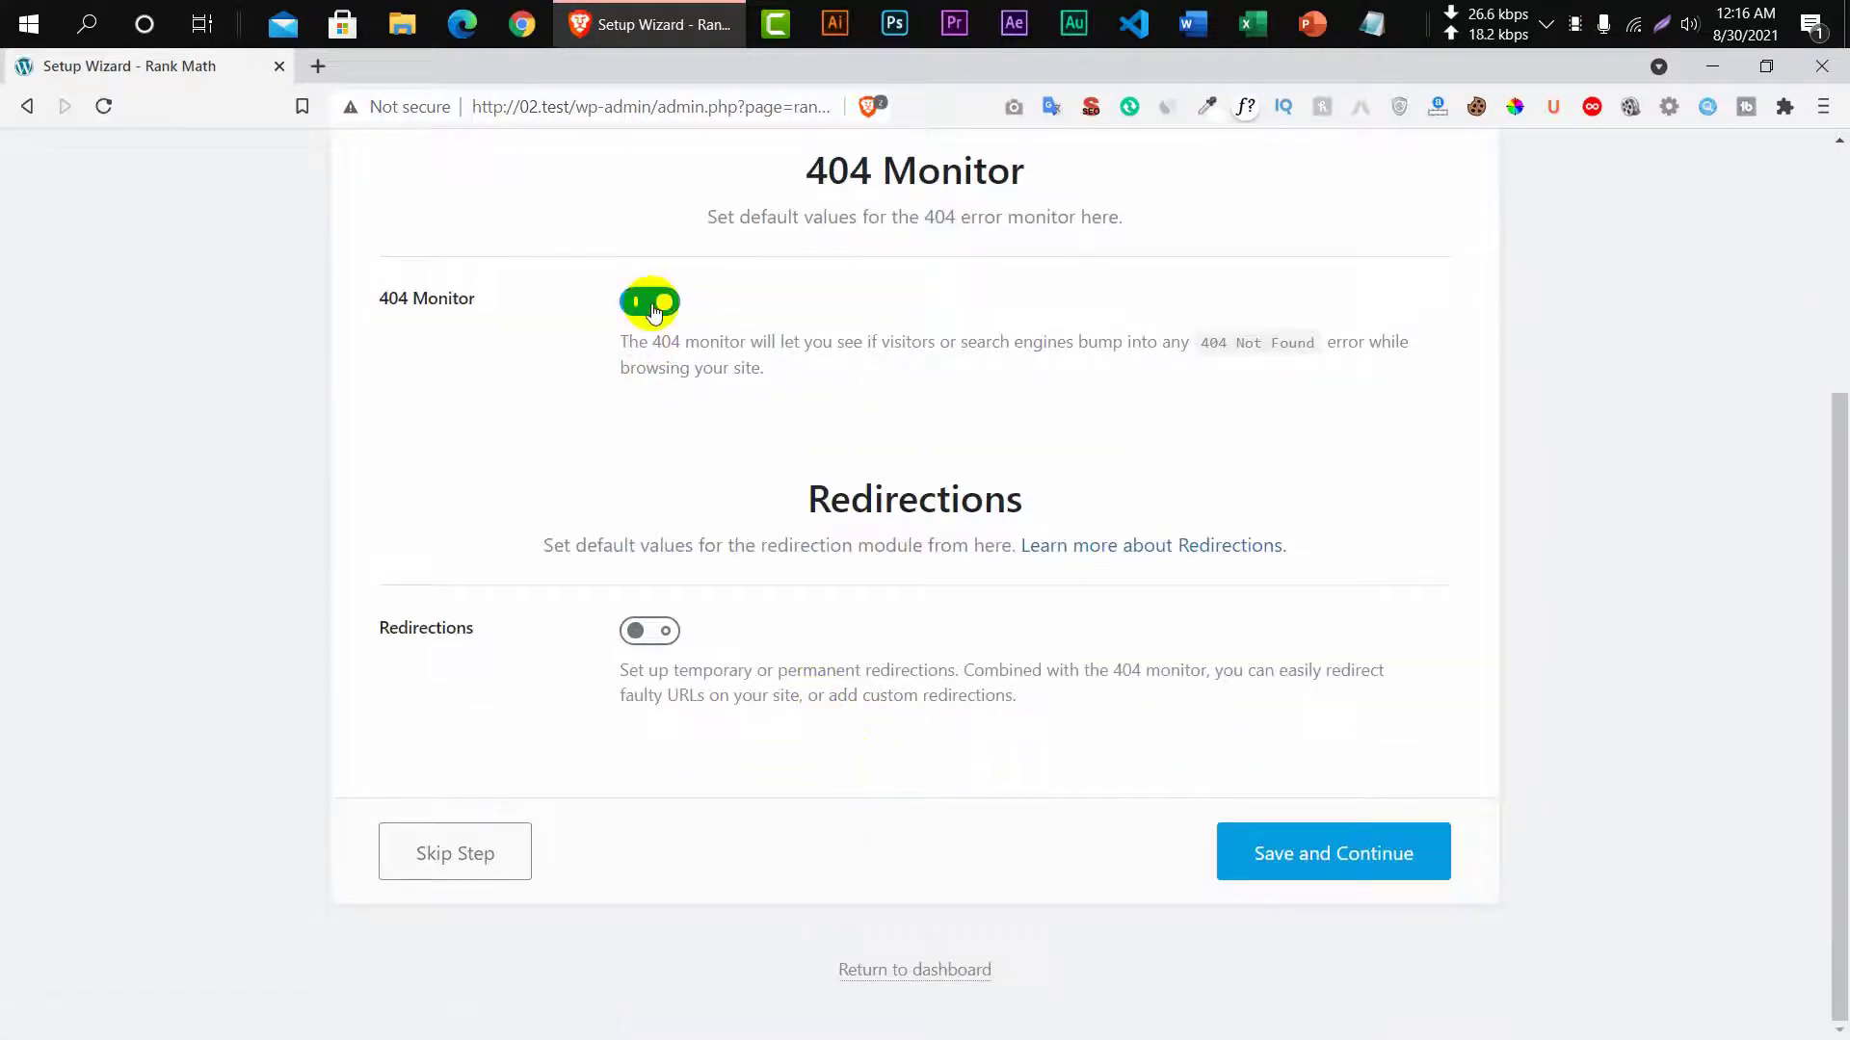
left_click(660, 631)
left_click(1325, 848)
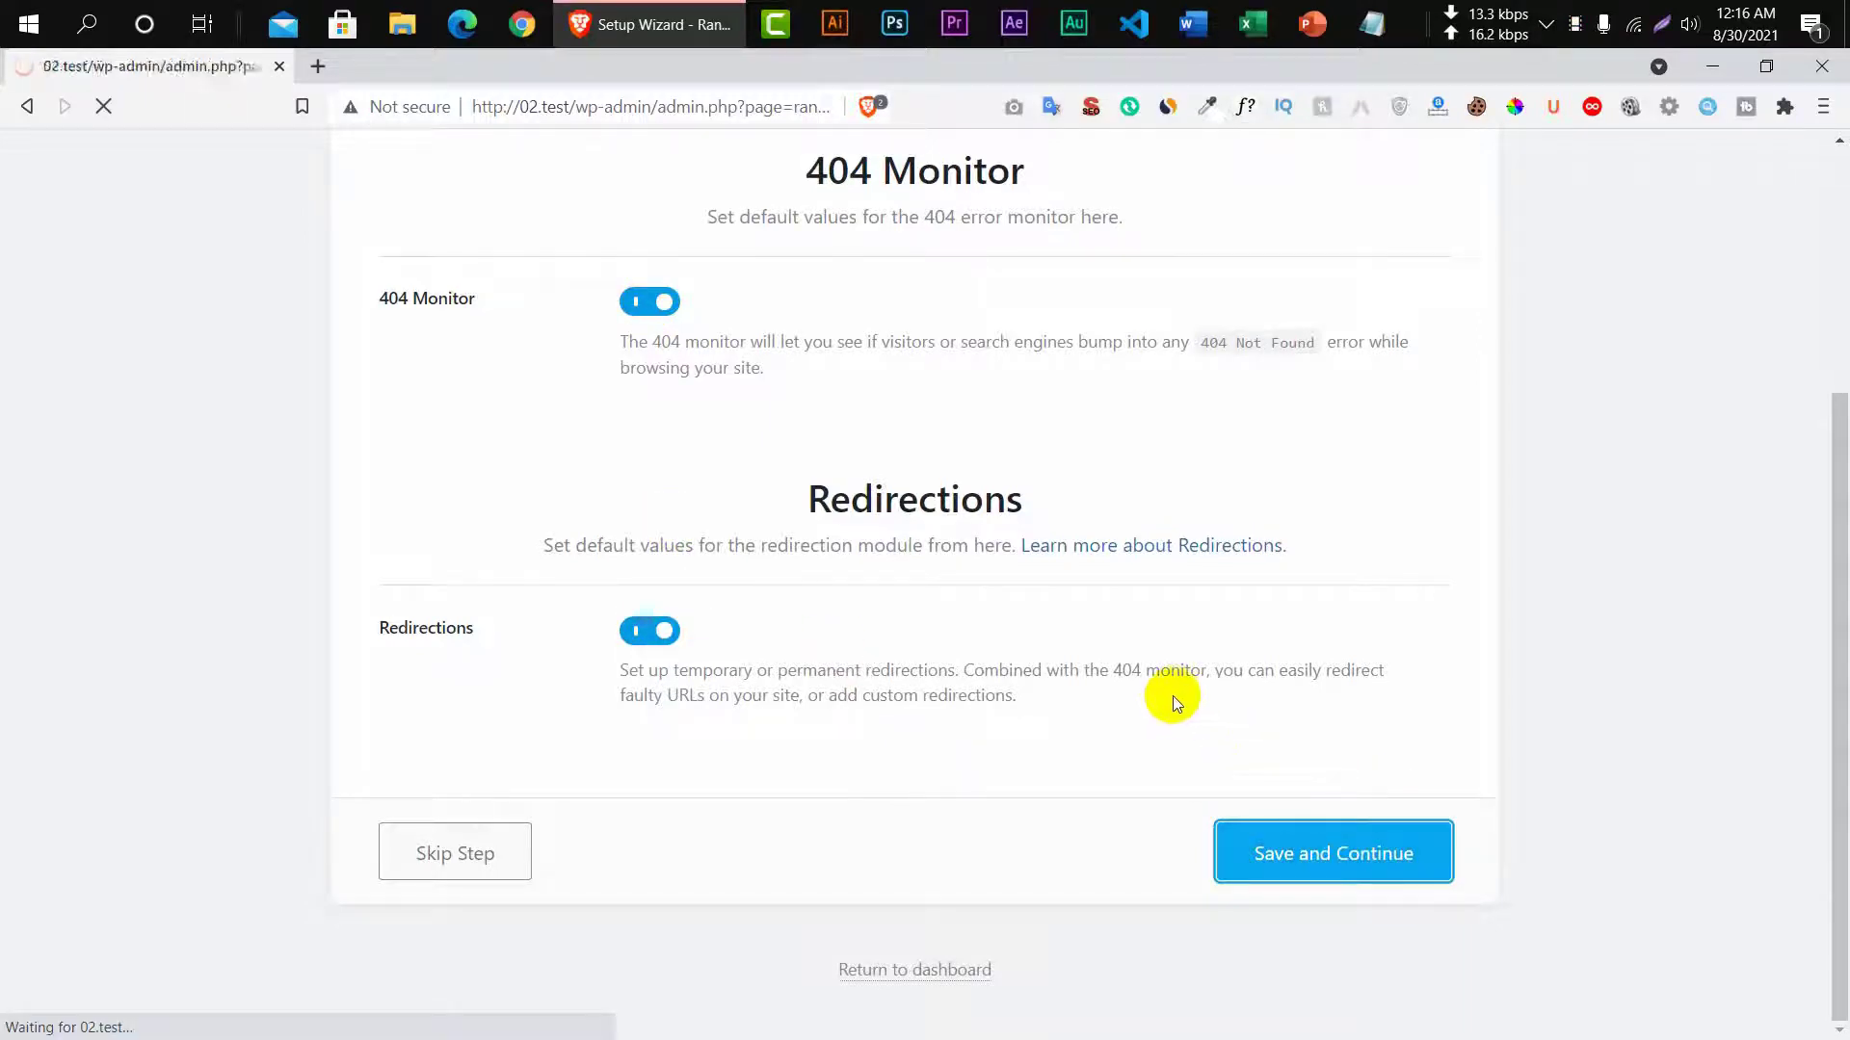
Keep Article as the schema type for Posts, and set Projects to the Article schema with the Blog Post article type.
scroll(887, 668, "down", 4)
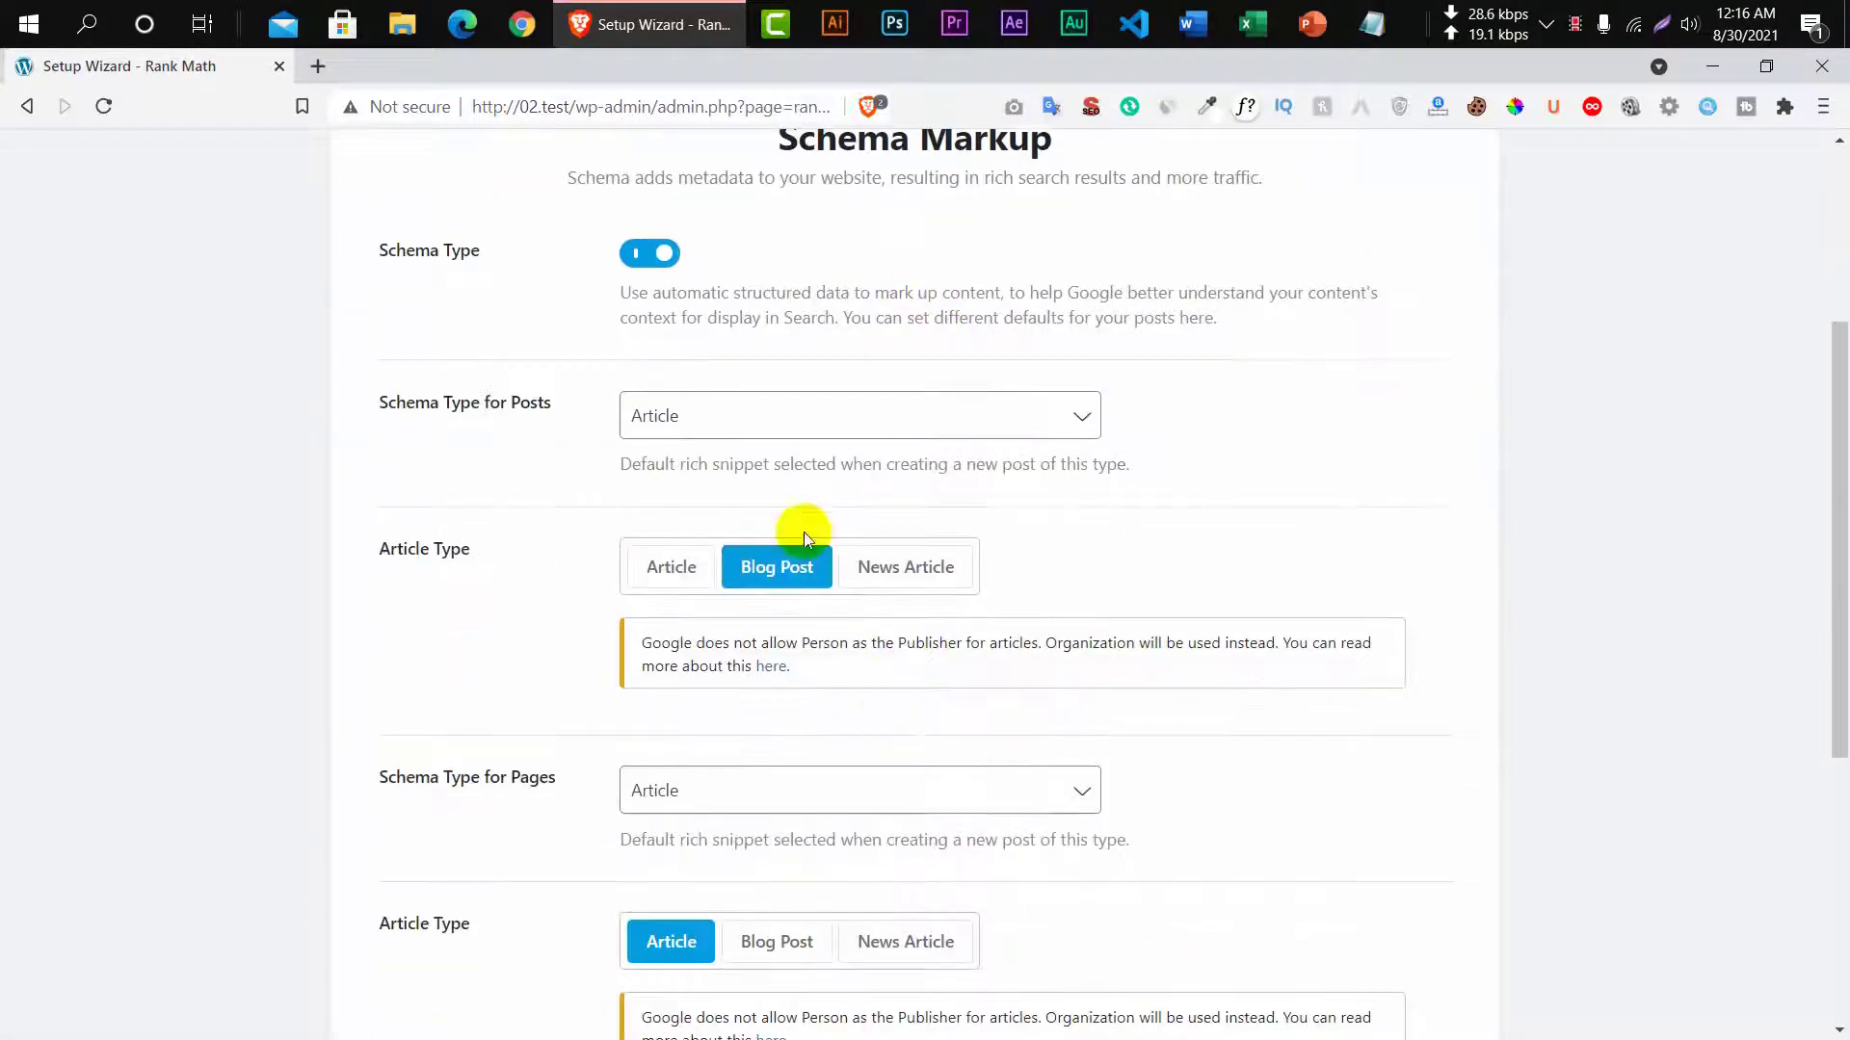
left_click(754, 426)
left_click(753, 427)
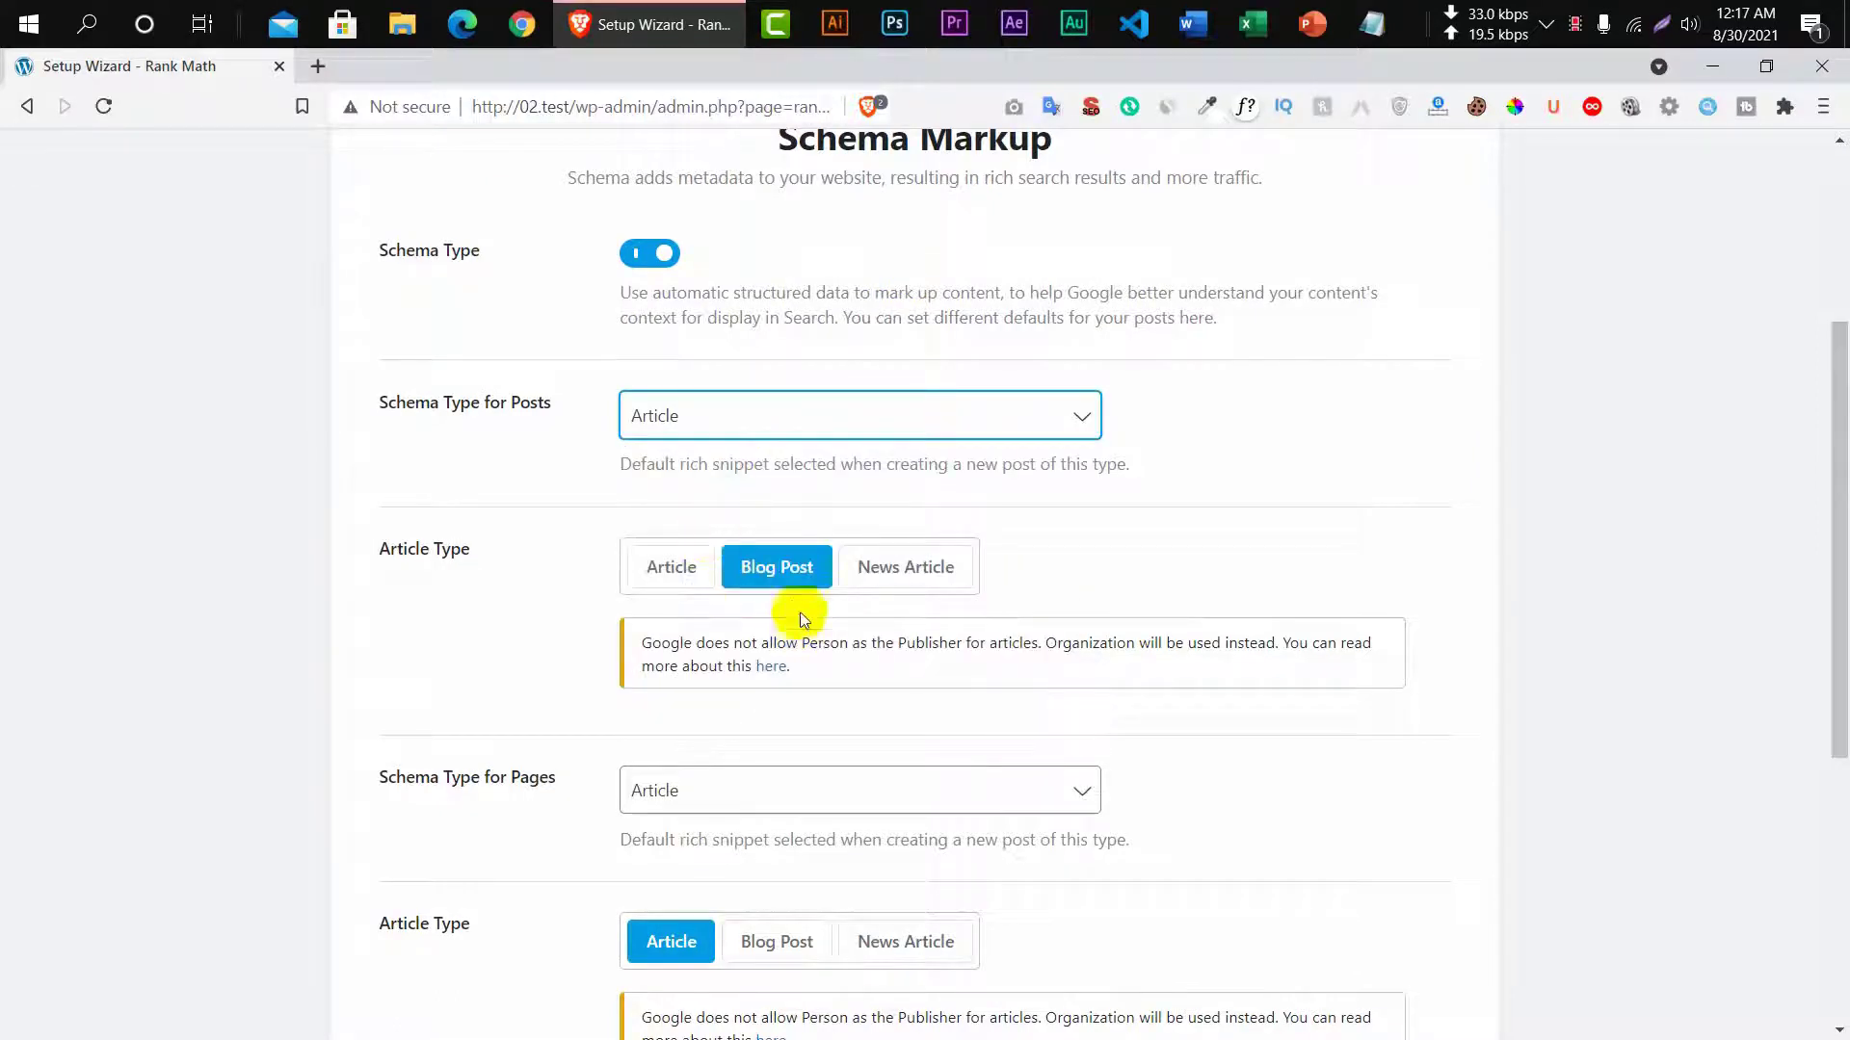
scroll(799, 616, "down", 4)
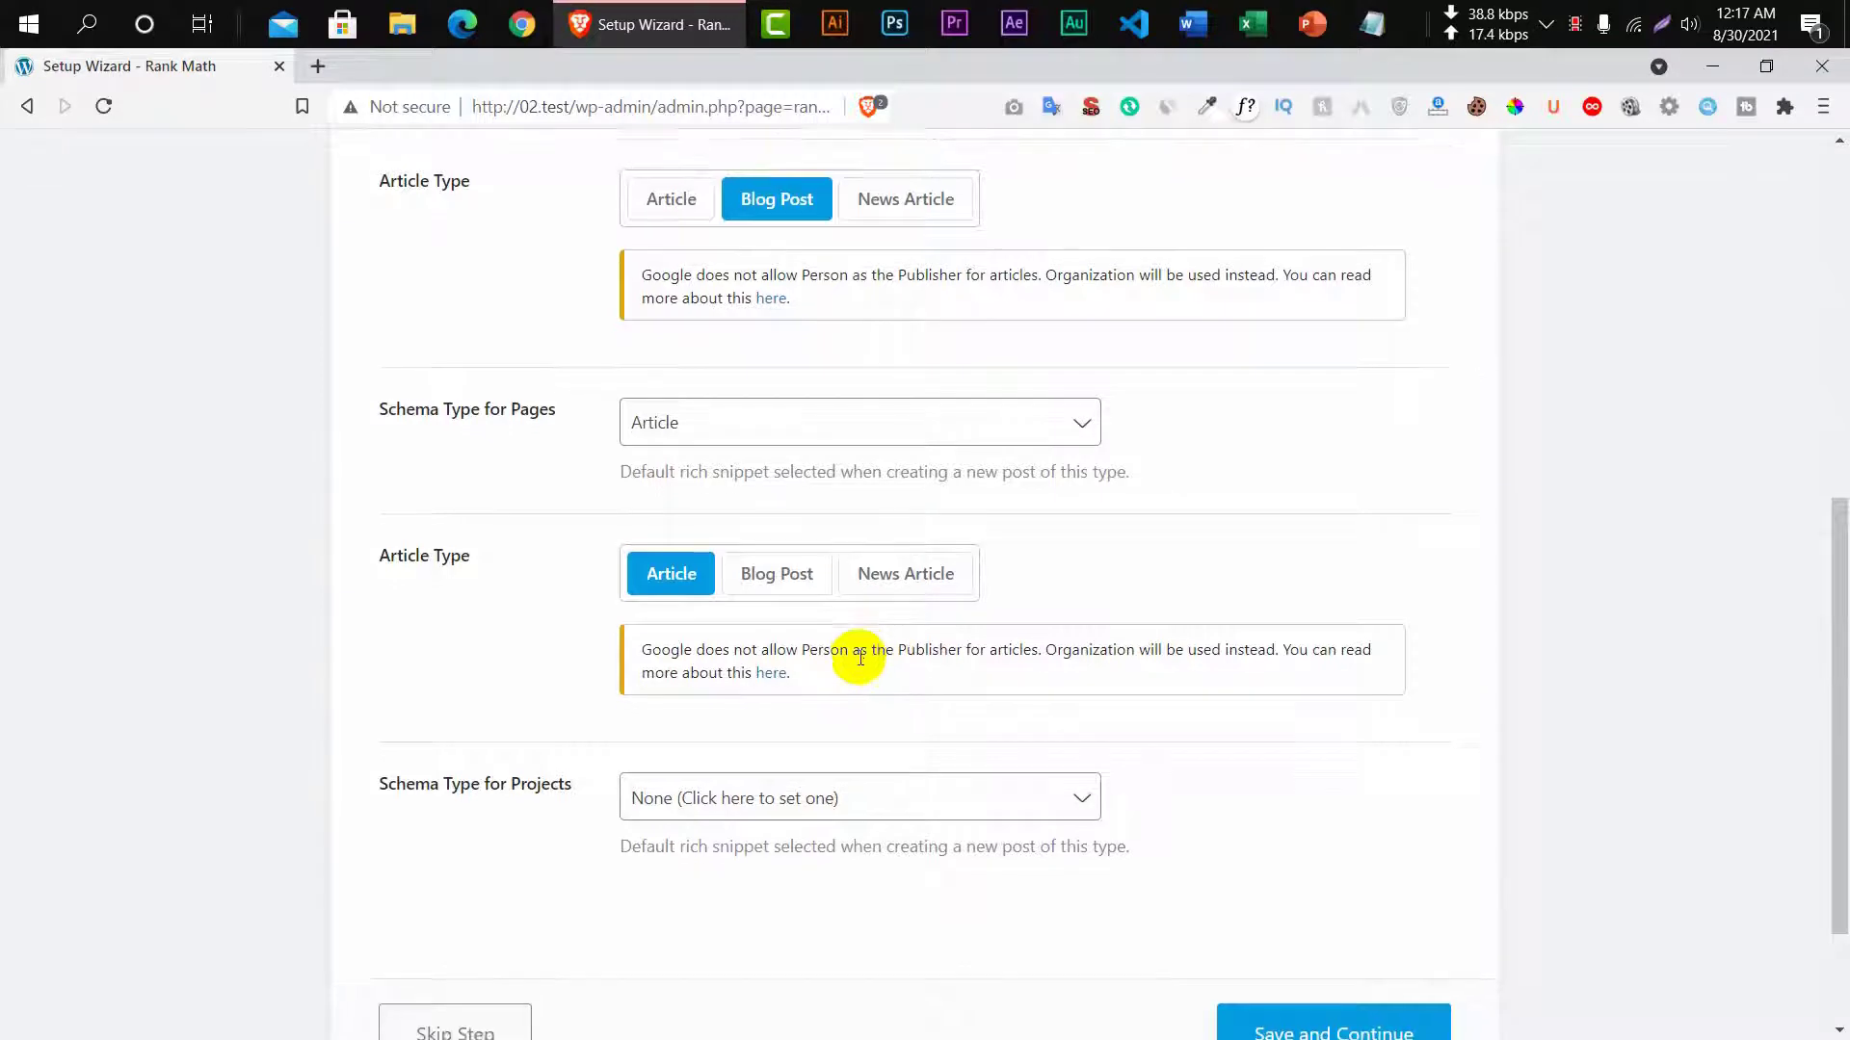
scroll(867, 650, "down", 2)
left_click(847, 610)
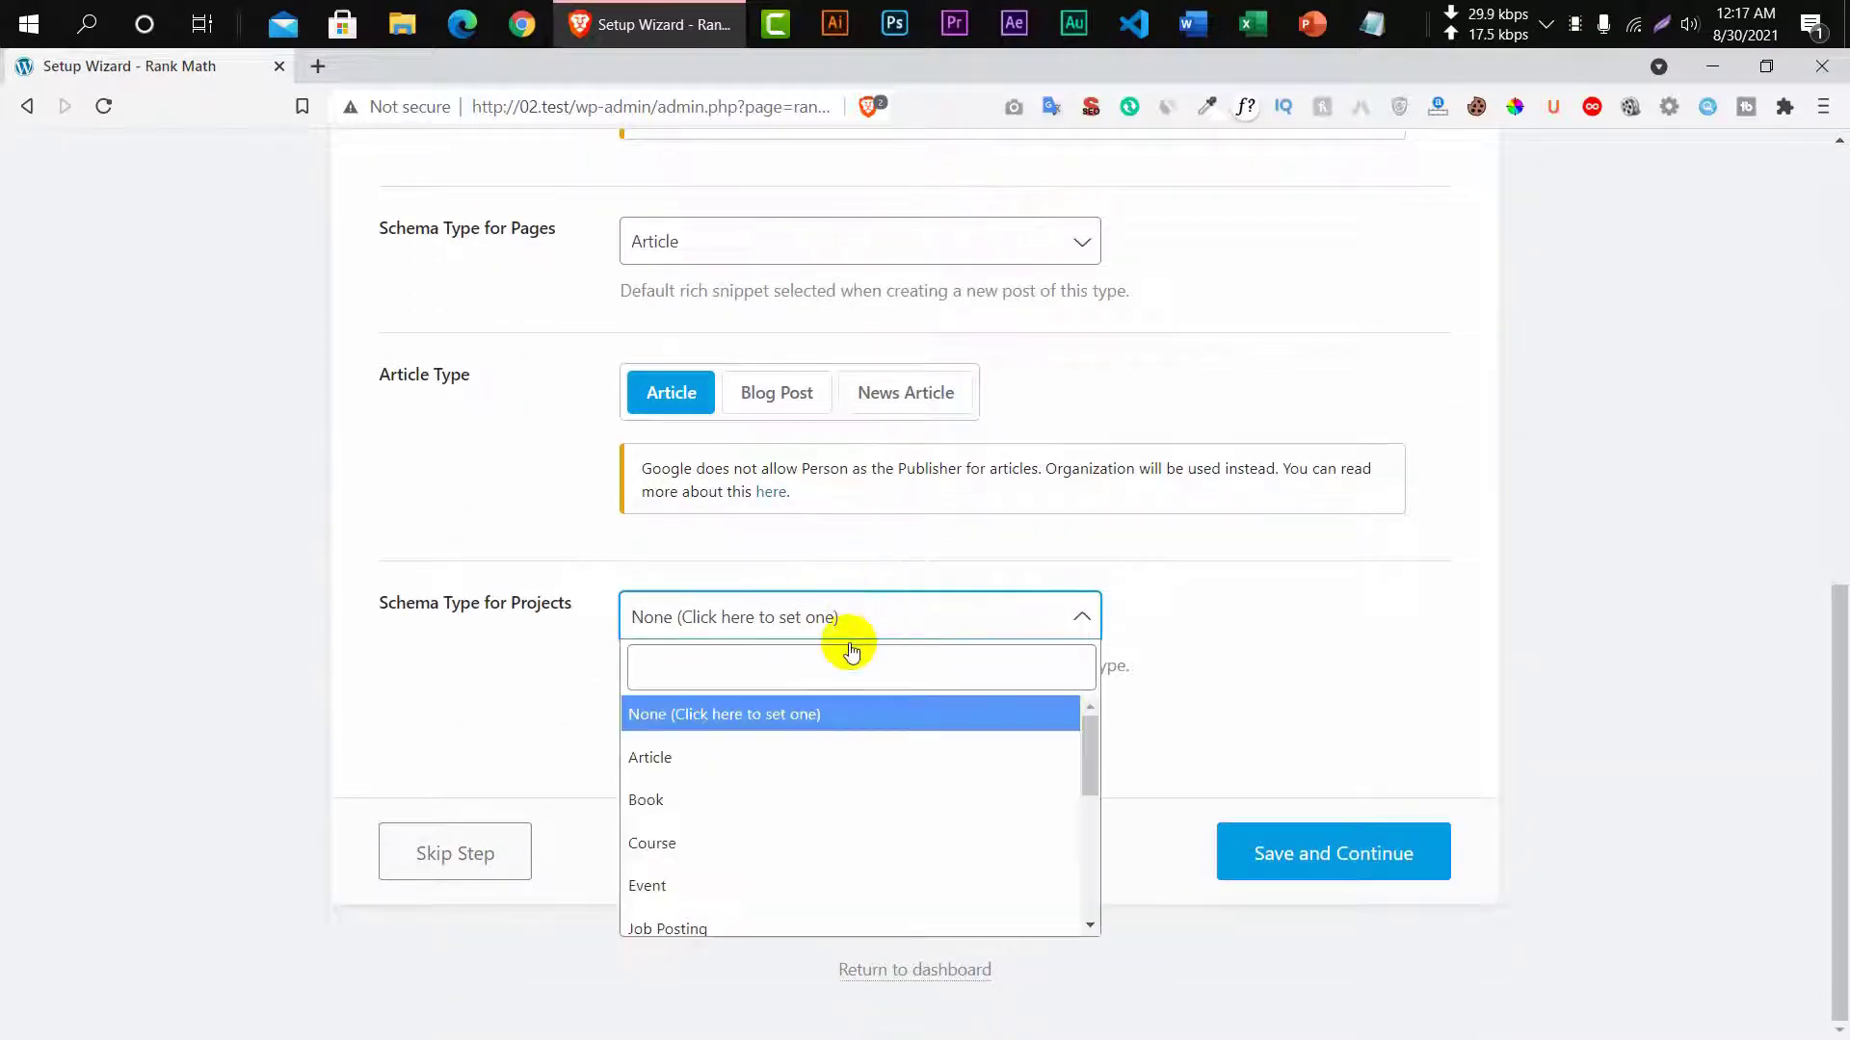
left_click(813, 756)
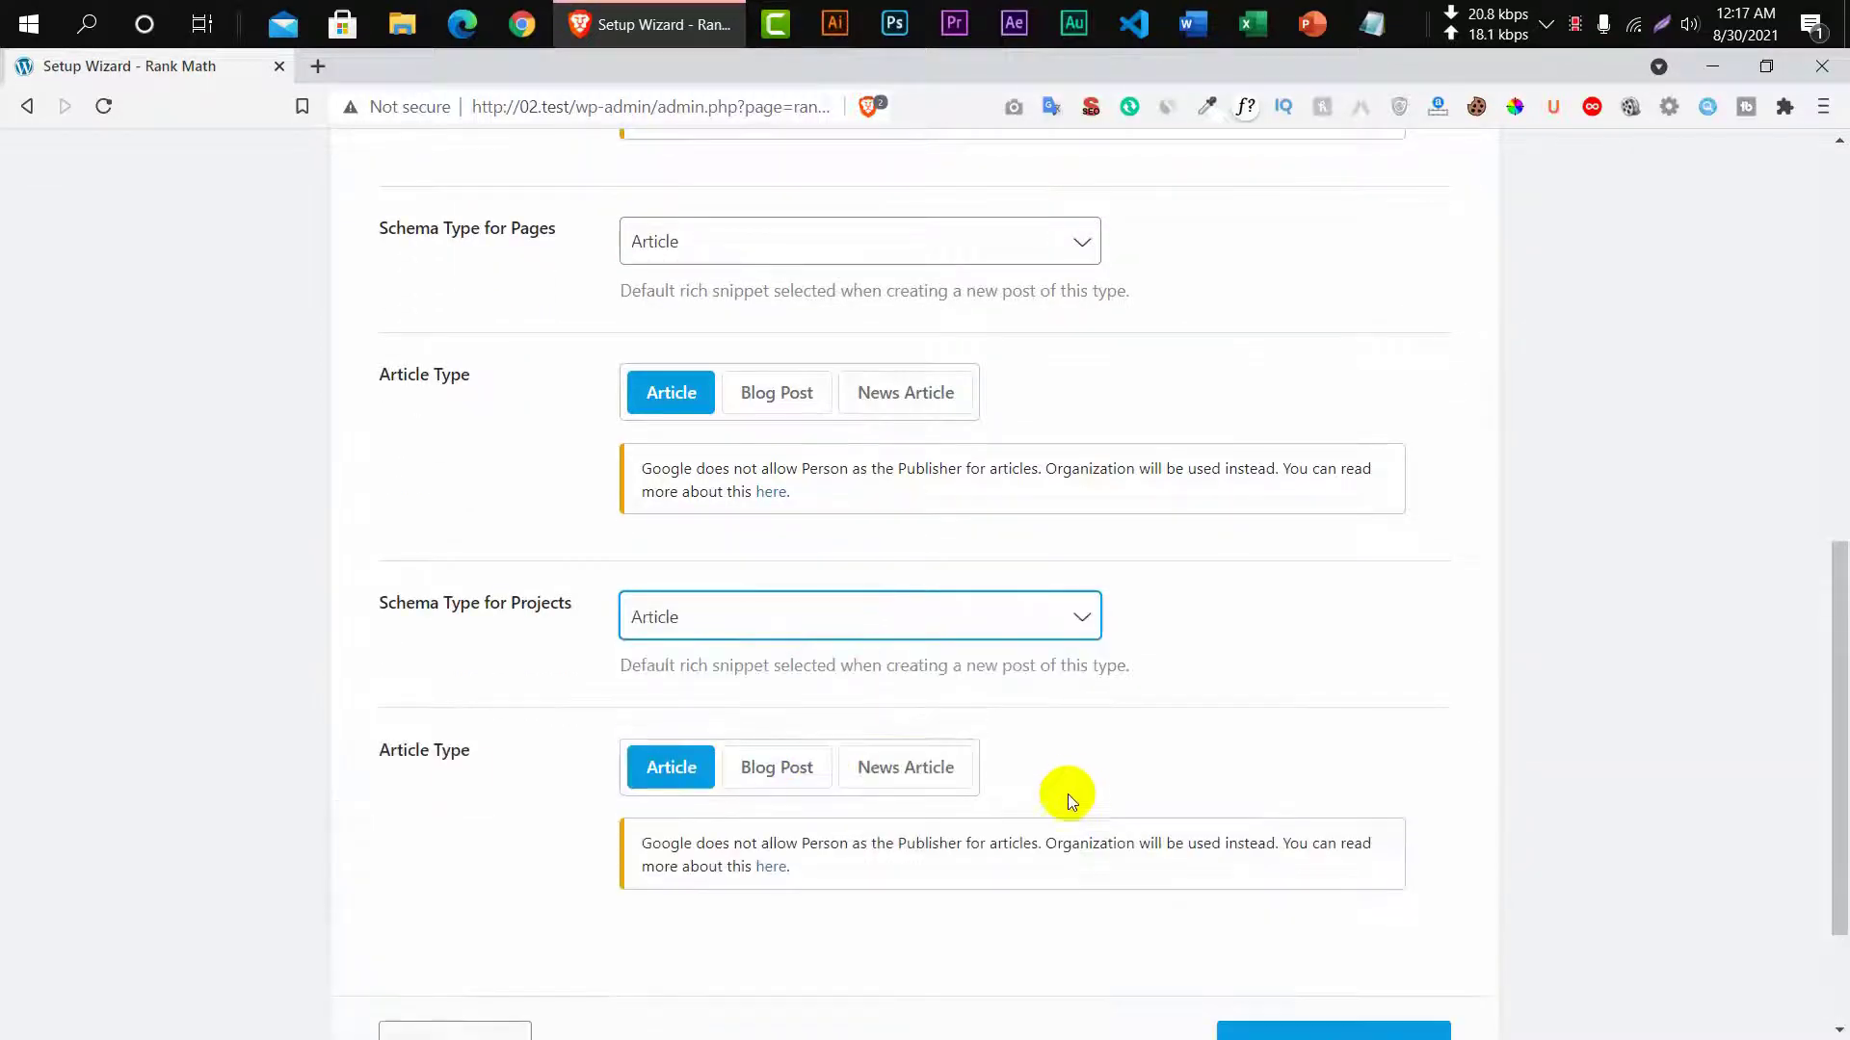
left_click(773, 765)
Set the article type for Pages to Blog Post and save the Schema Markup settings to finish the wizard.
scroll(1088, 701, "down", 2)
scroll(1091, 699, "up", 3)
left_click(777, 430)
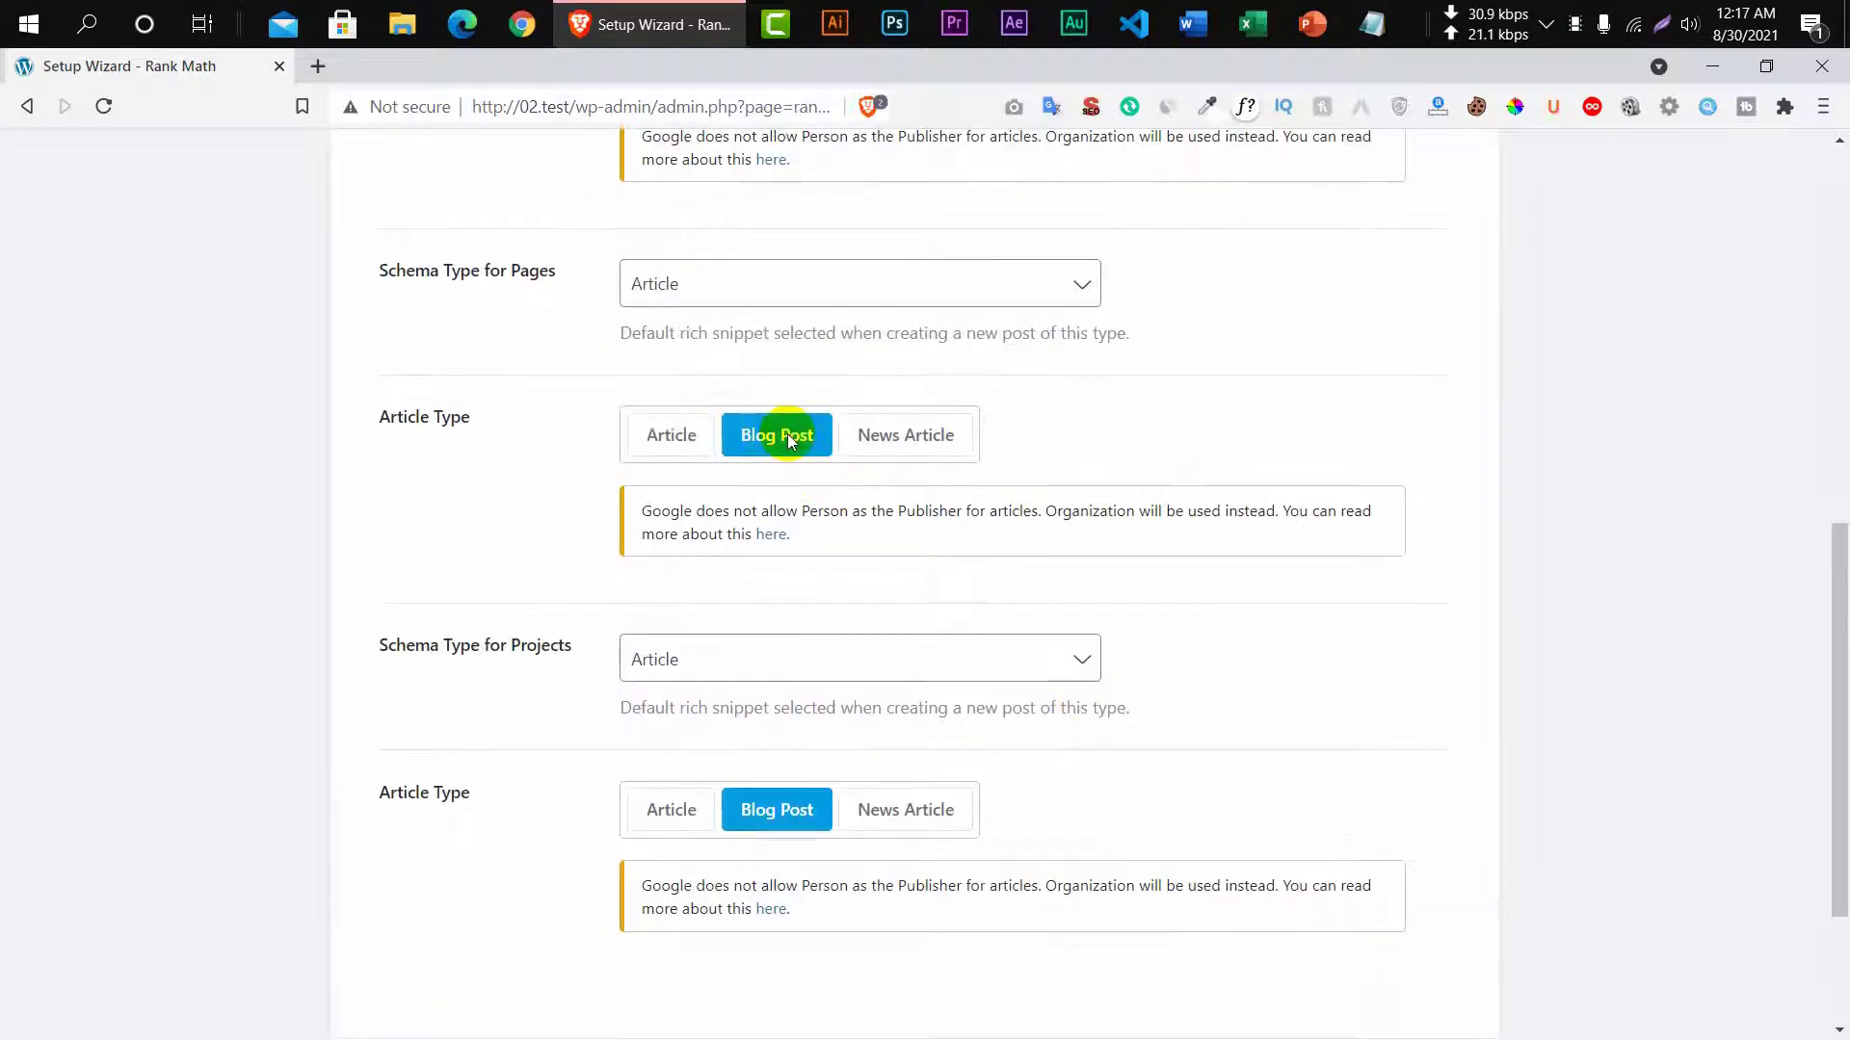
scroll(819, 481, "up", 6)
scroll(854, 511, "down", 8)
left_click(1341, 858)
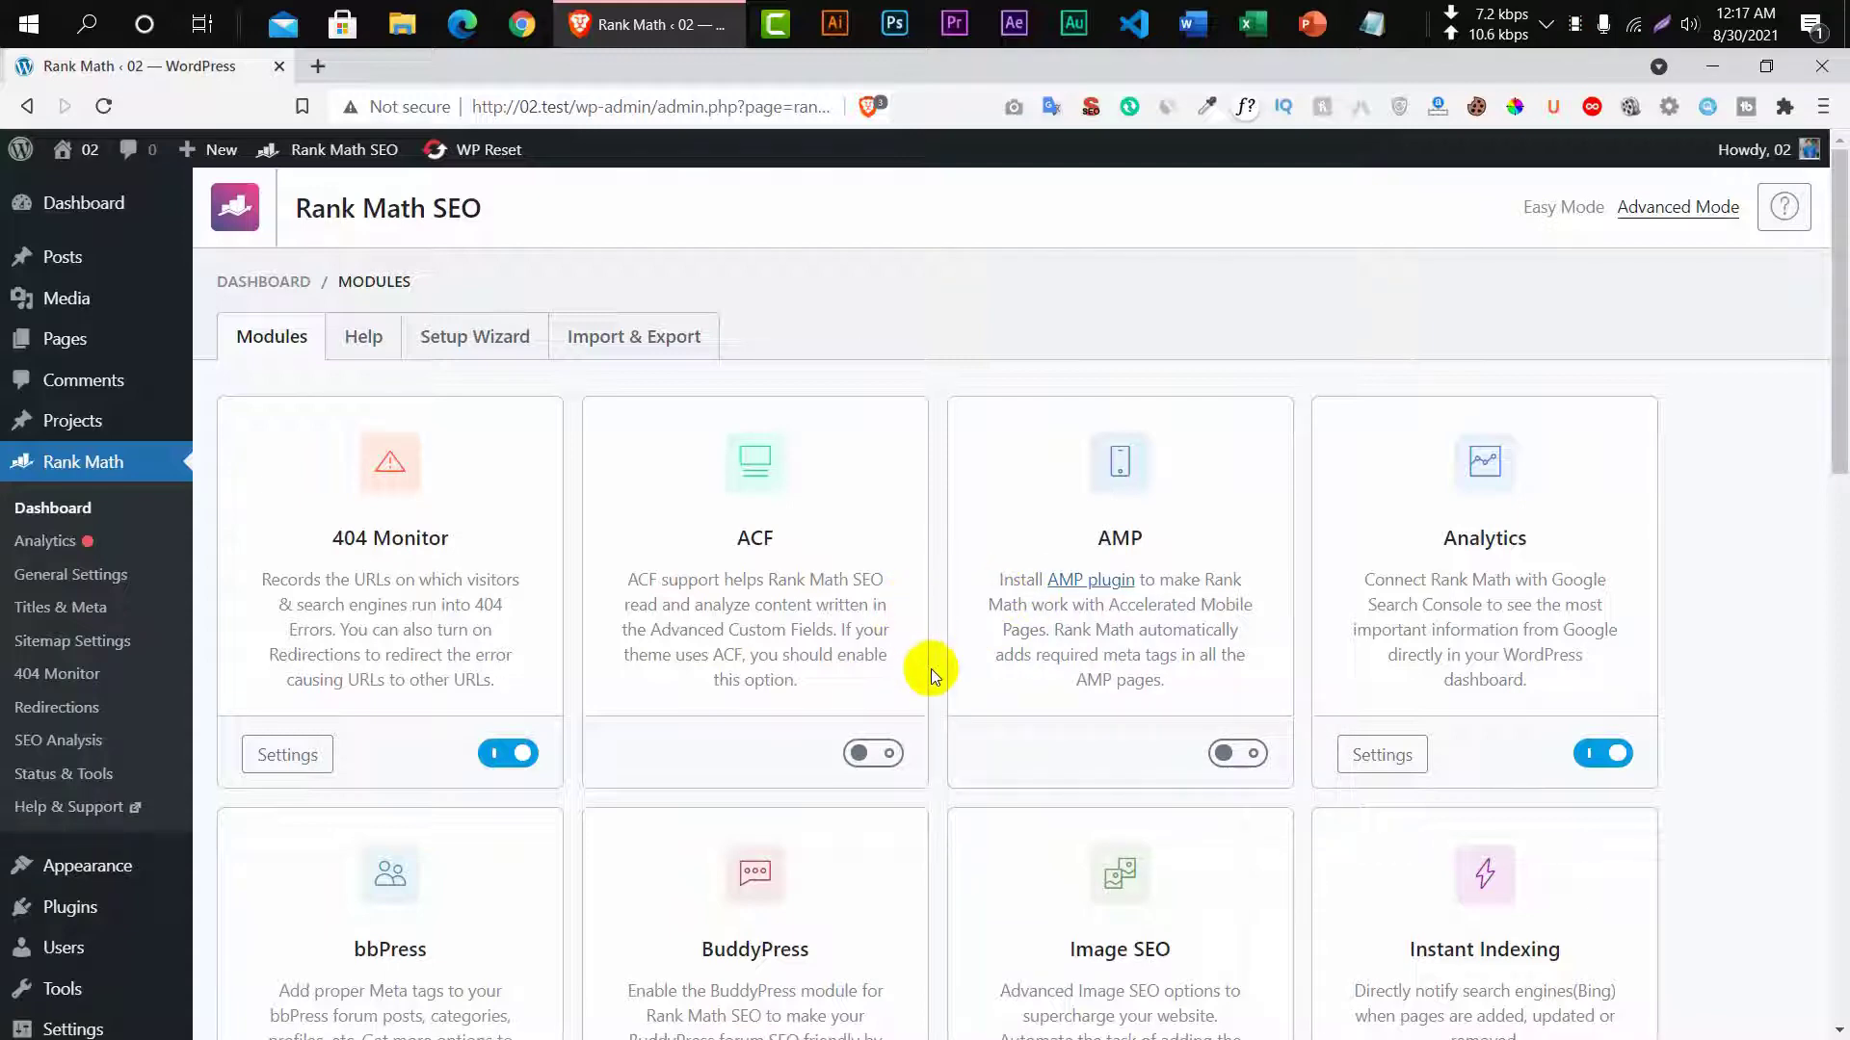
Enable the Image SEO module and open its settings.
scroll(931, 669, "down", 5)
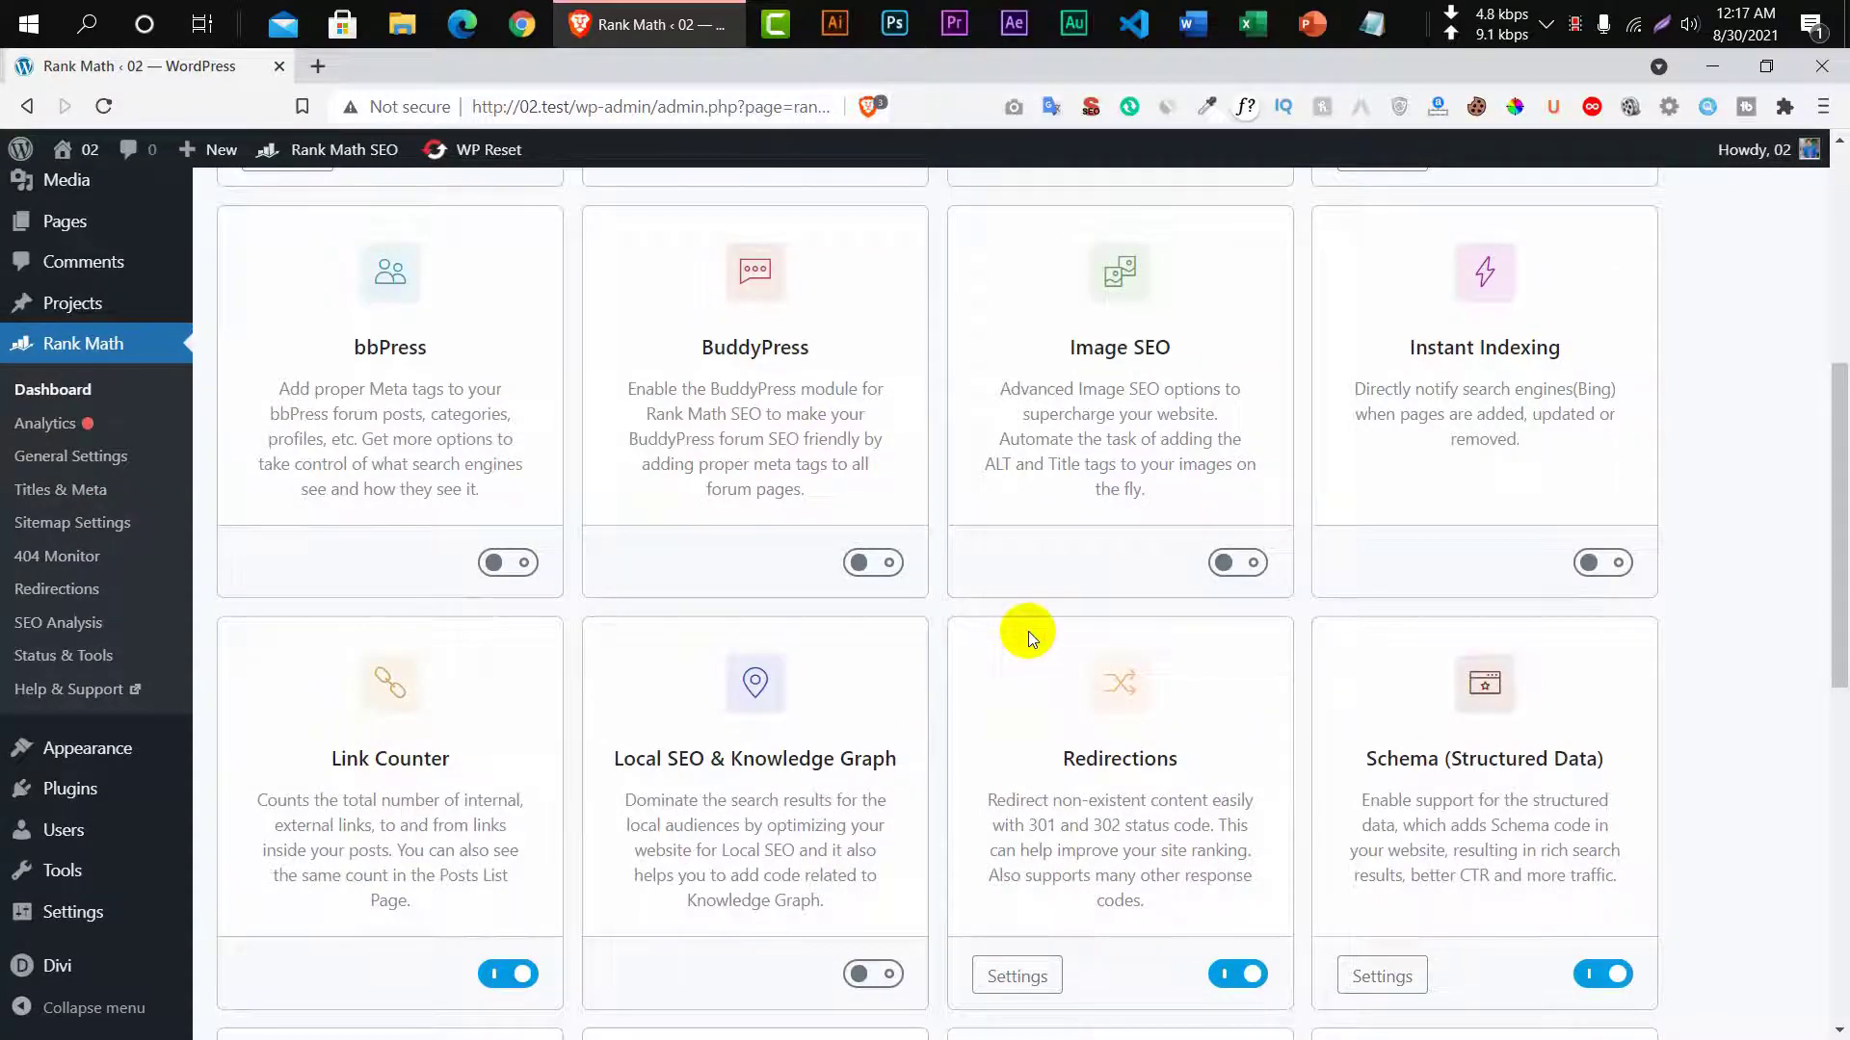
scroll(1027, 632, "down", 3)
left_click(1247, 320)
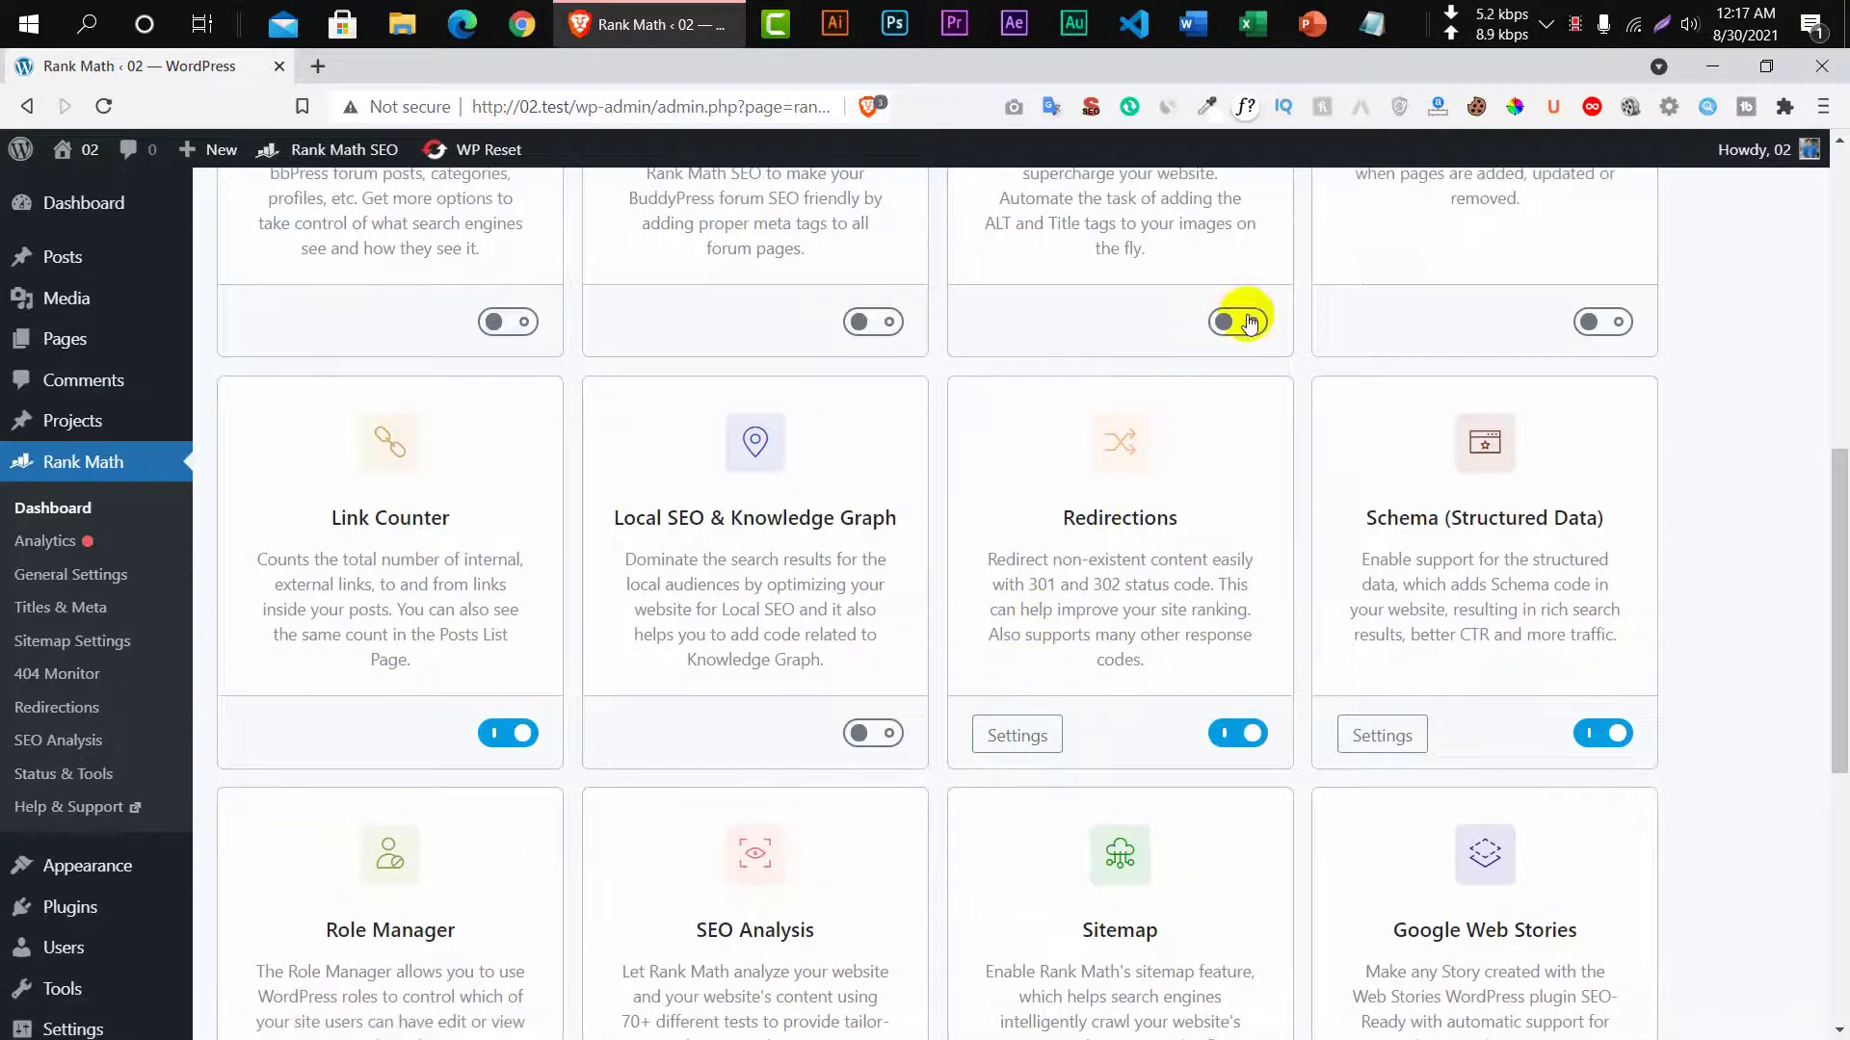
scroll(1194, 430, "up", 3)
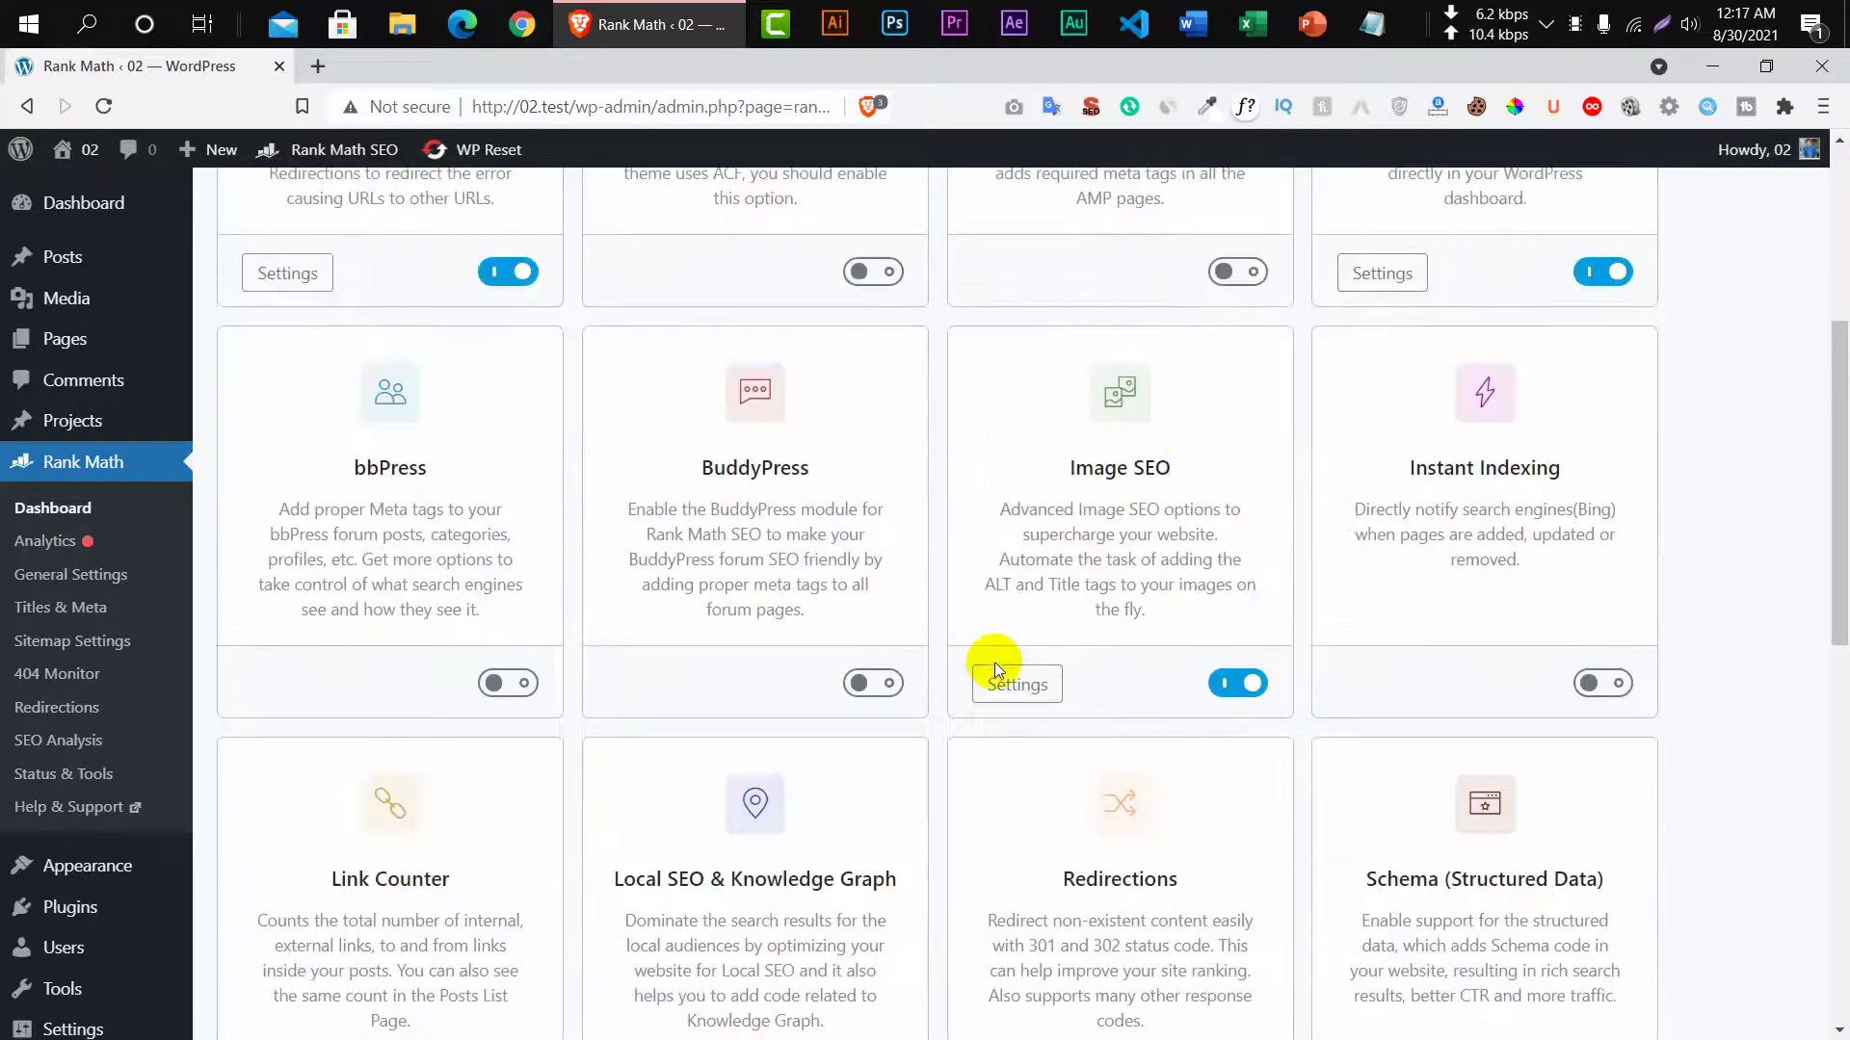
left_click(1002, 689)
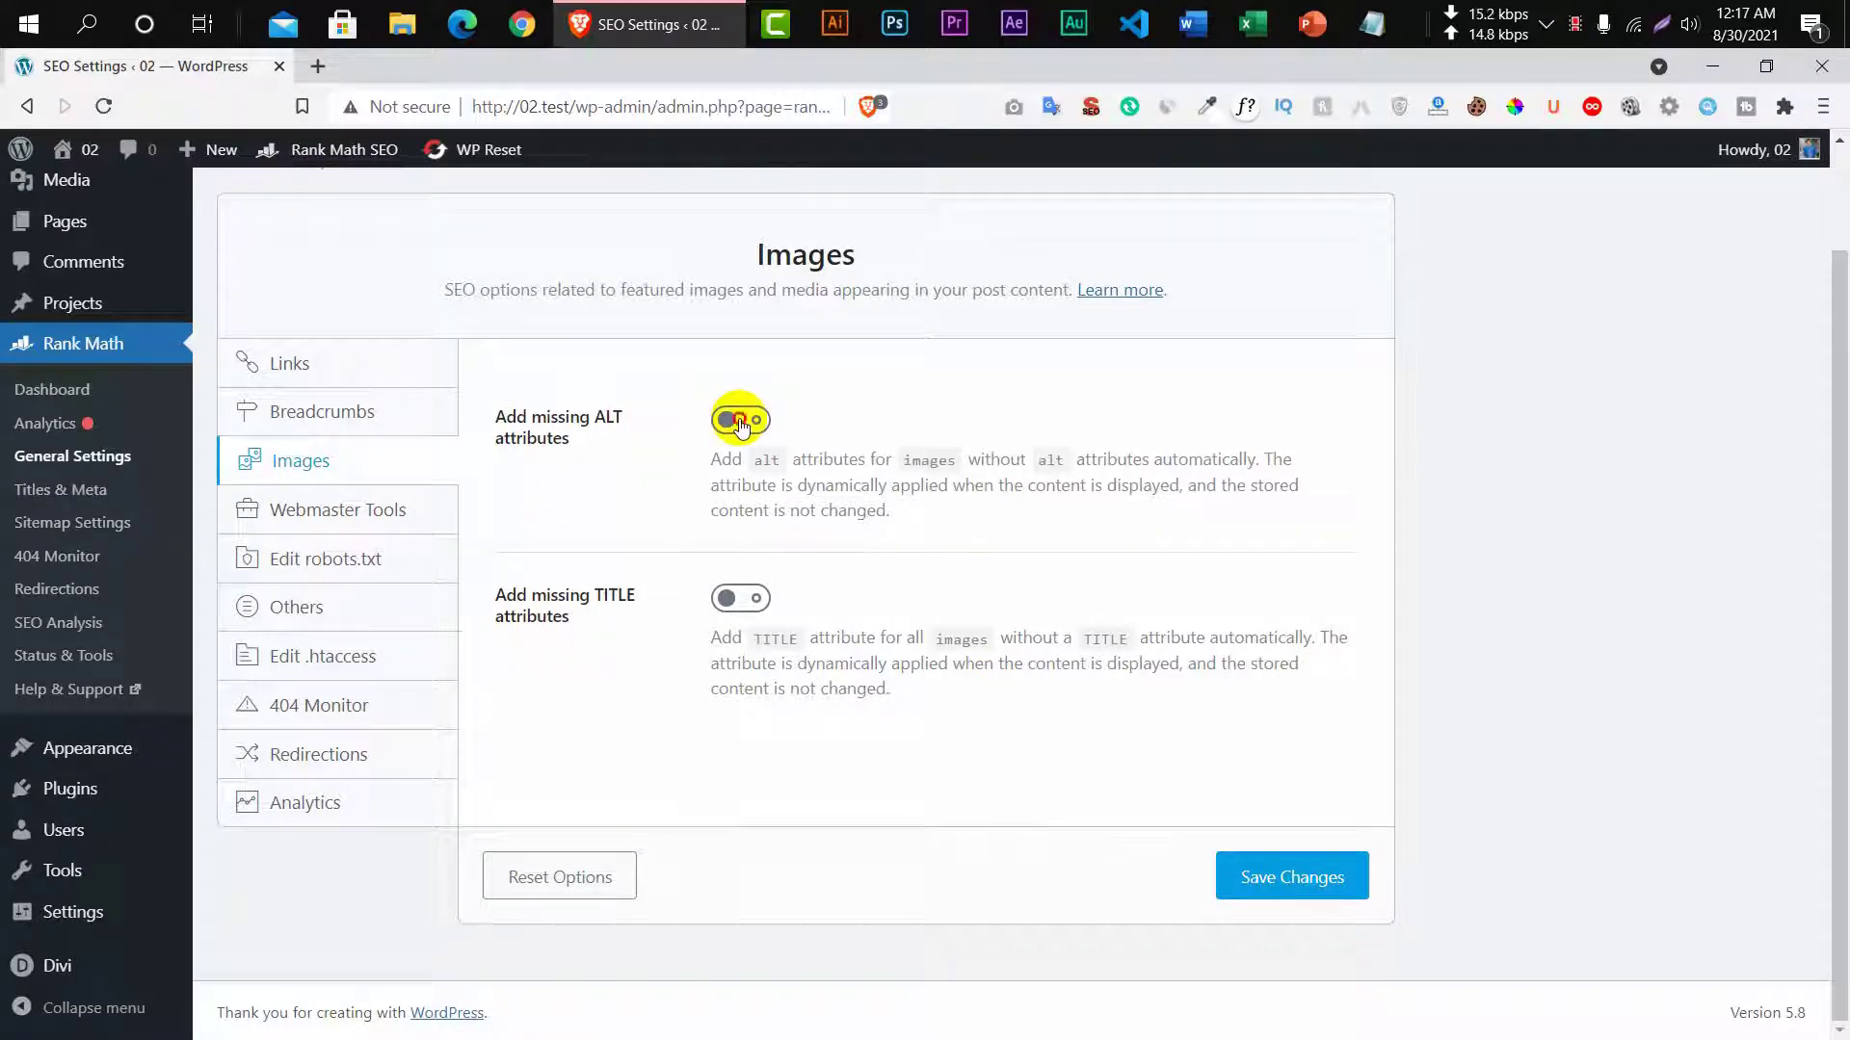
Enable adding missing ALT and TITLE attributes to images, keep the default attribute formats, and save the changes.
left_click(740, 421)
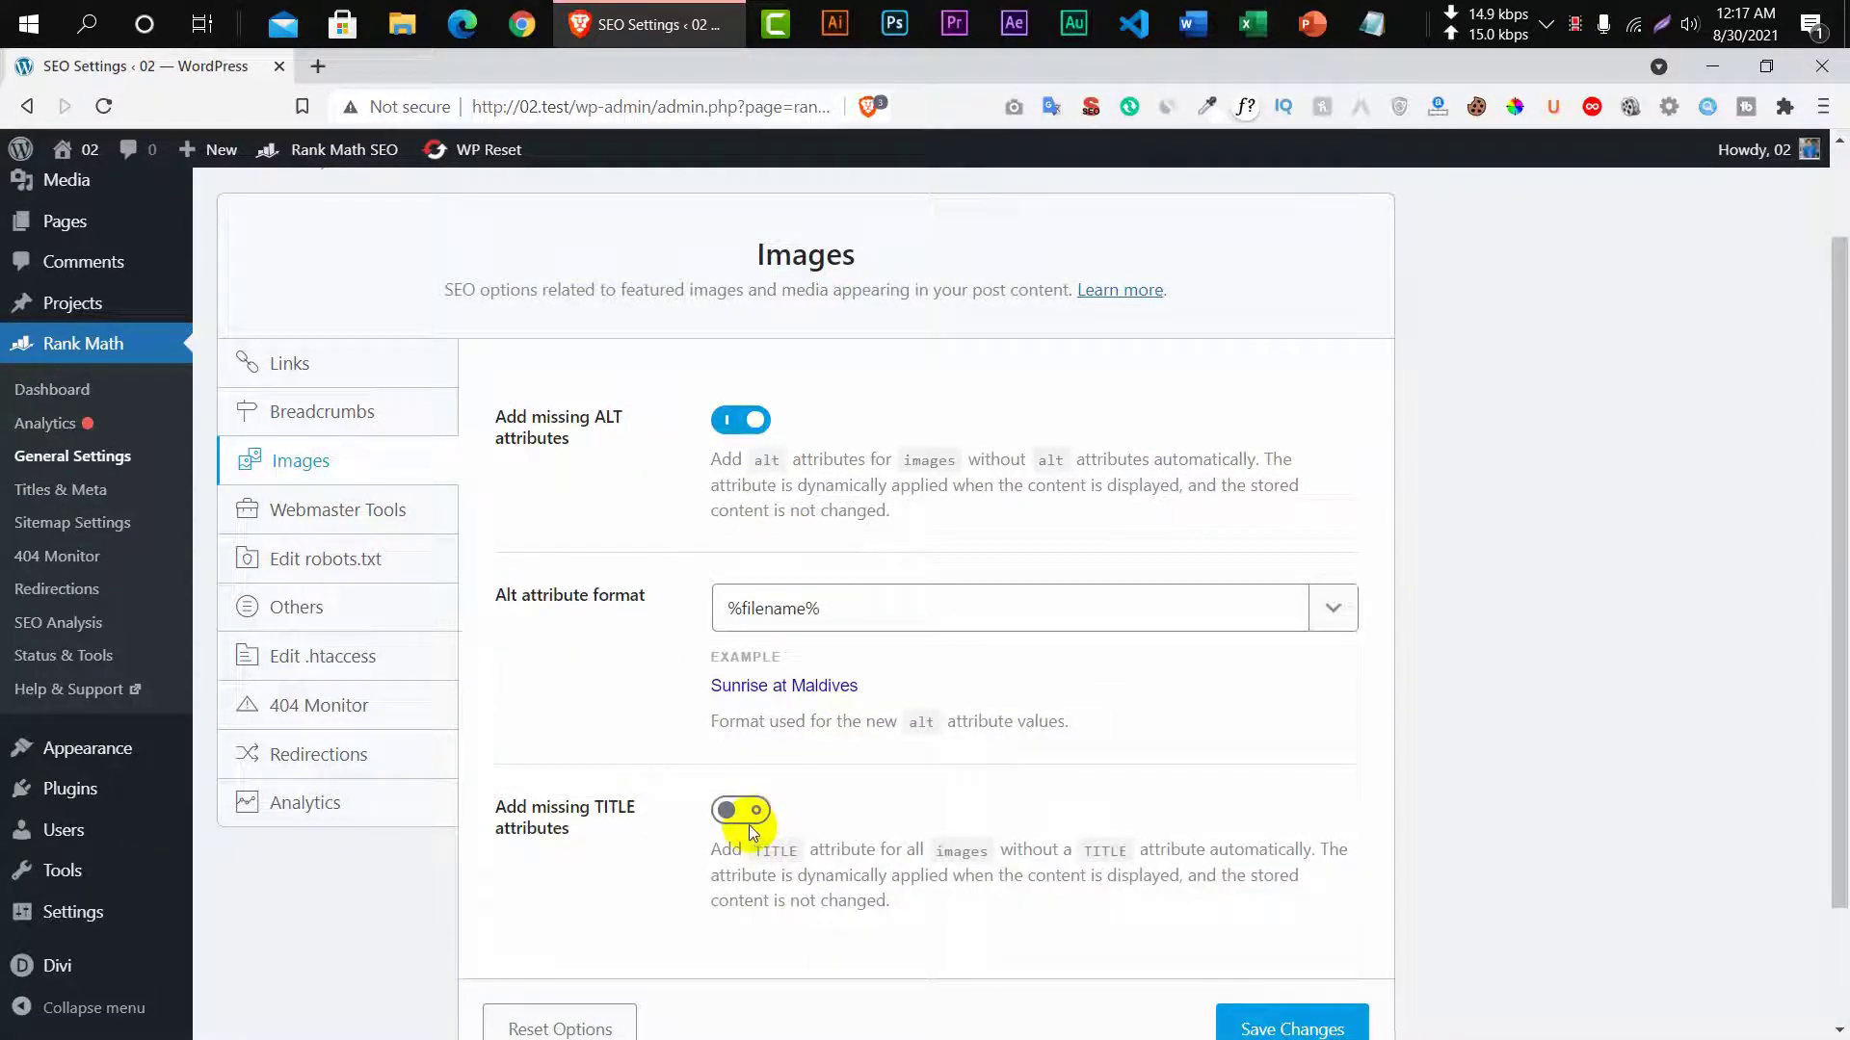
left_click(748, 814)
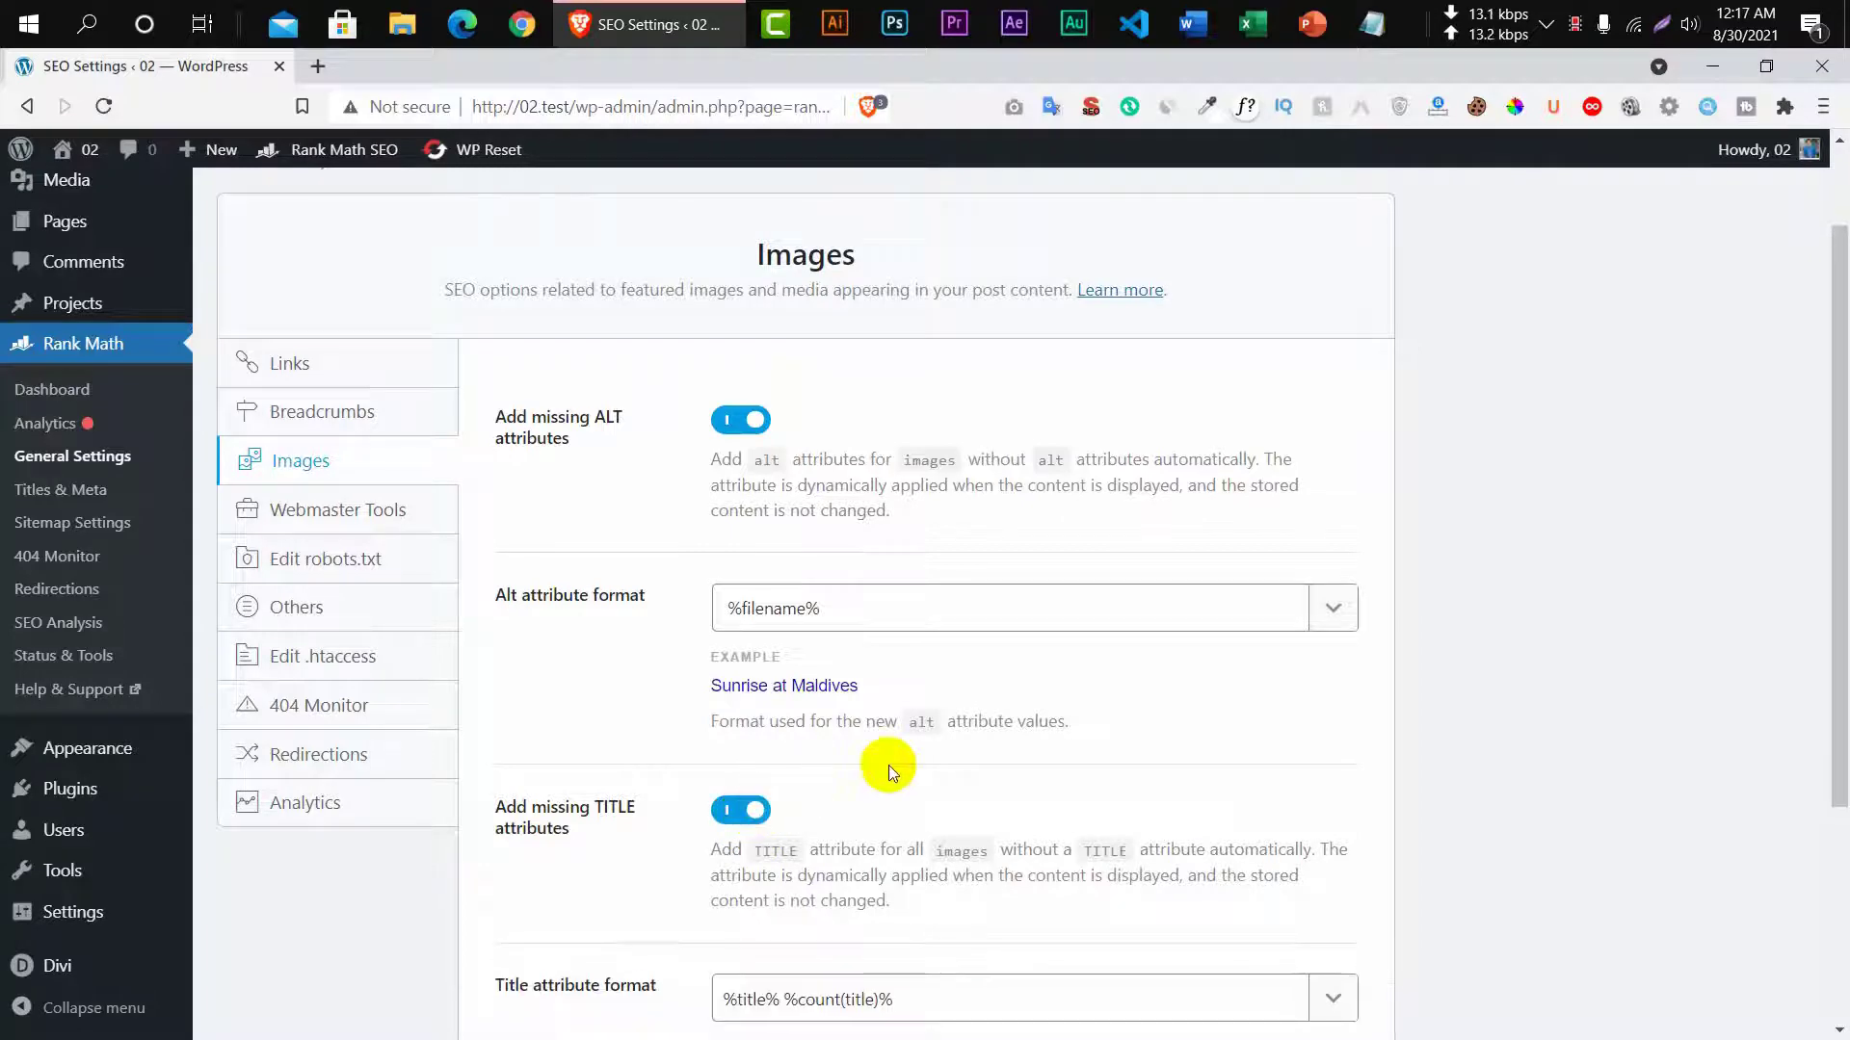
scroll(888, 765, "down", 3)
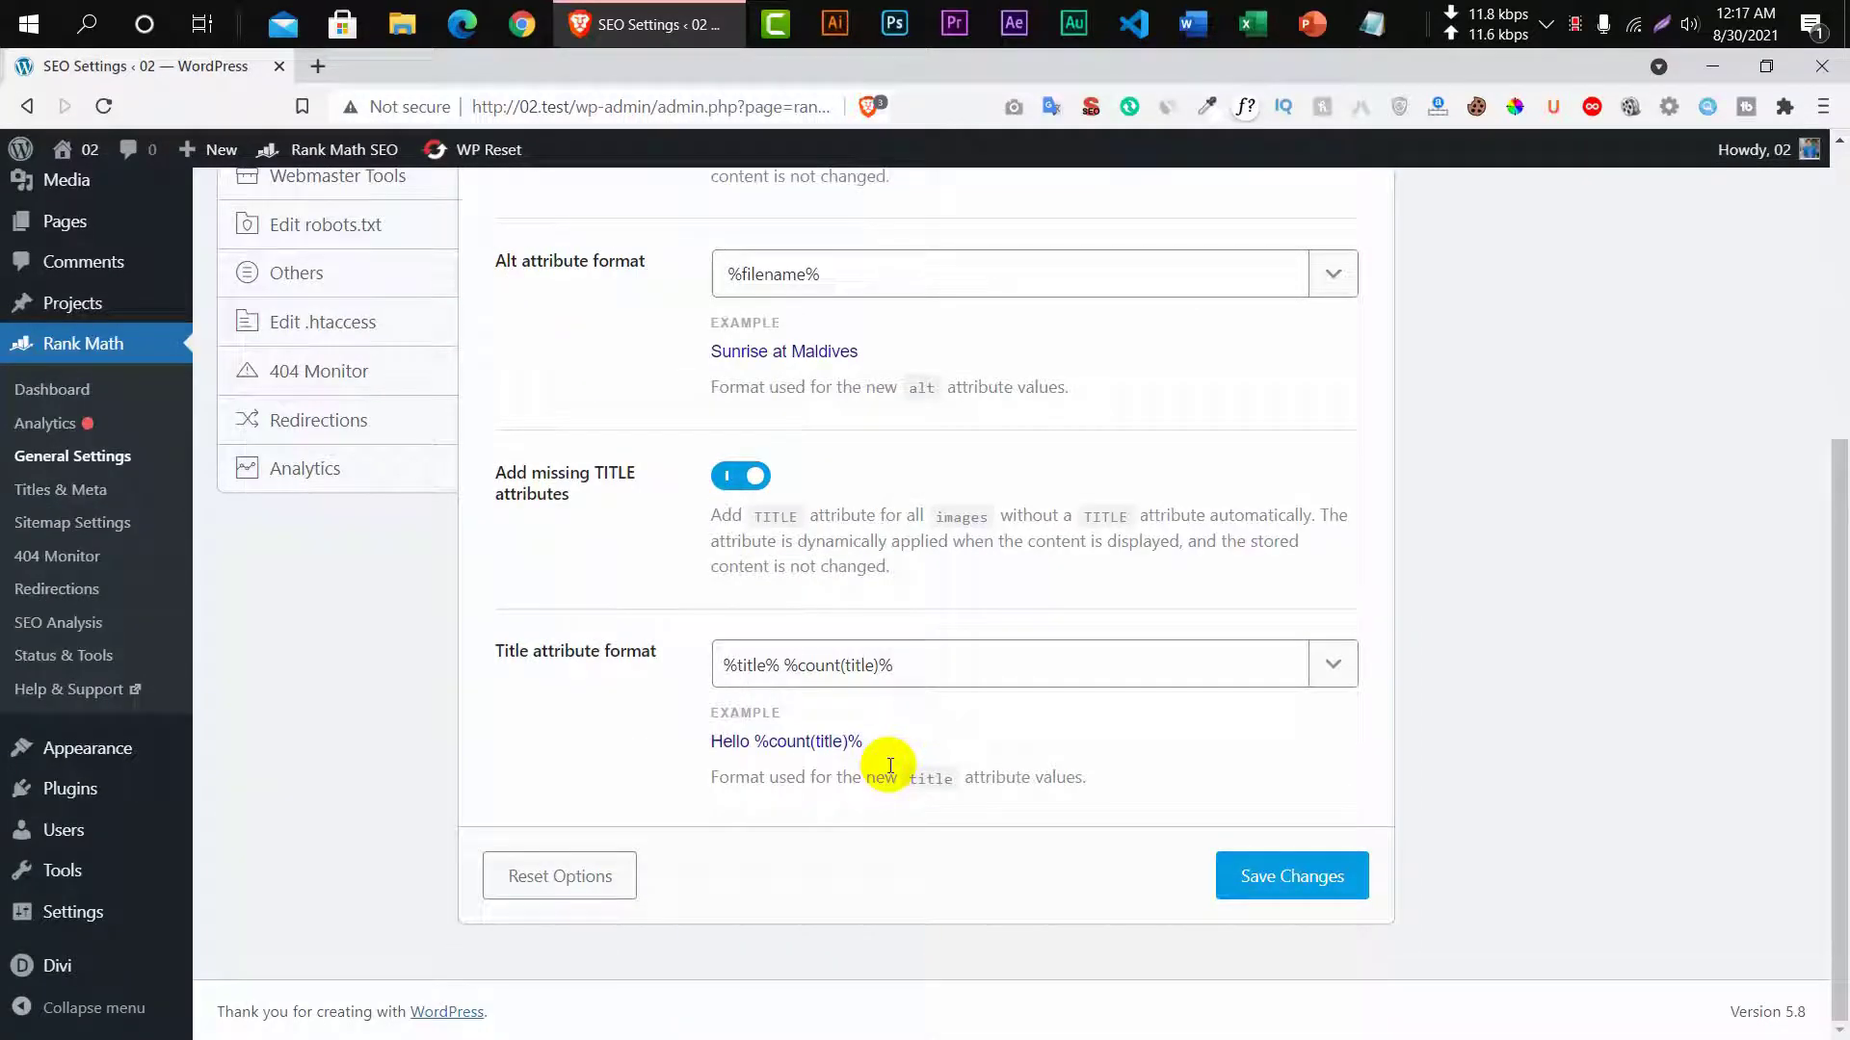
left_click(1334, 666)
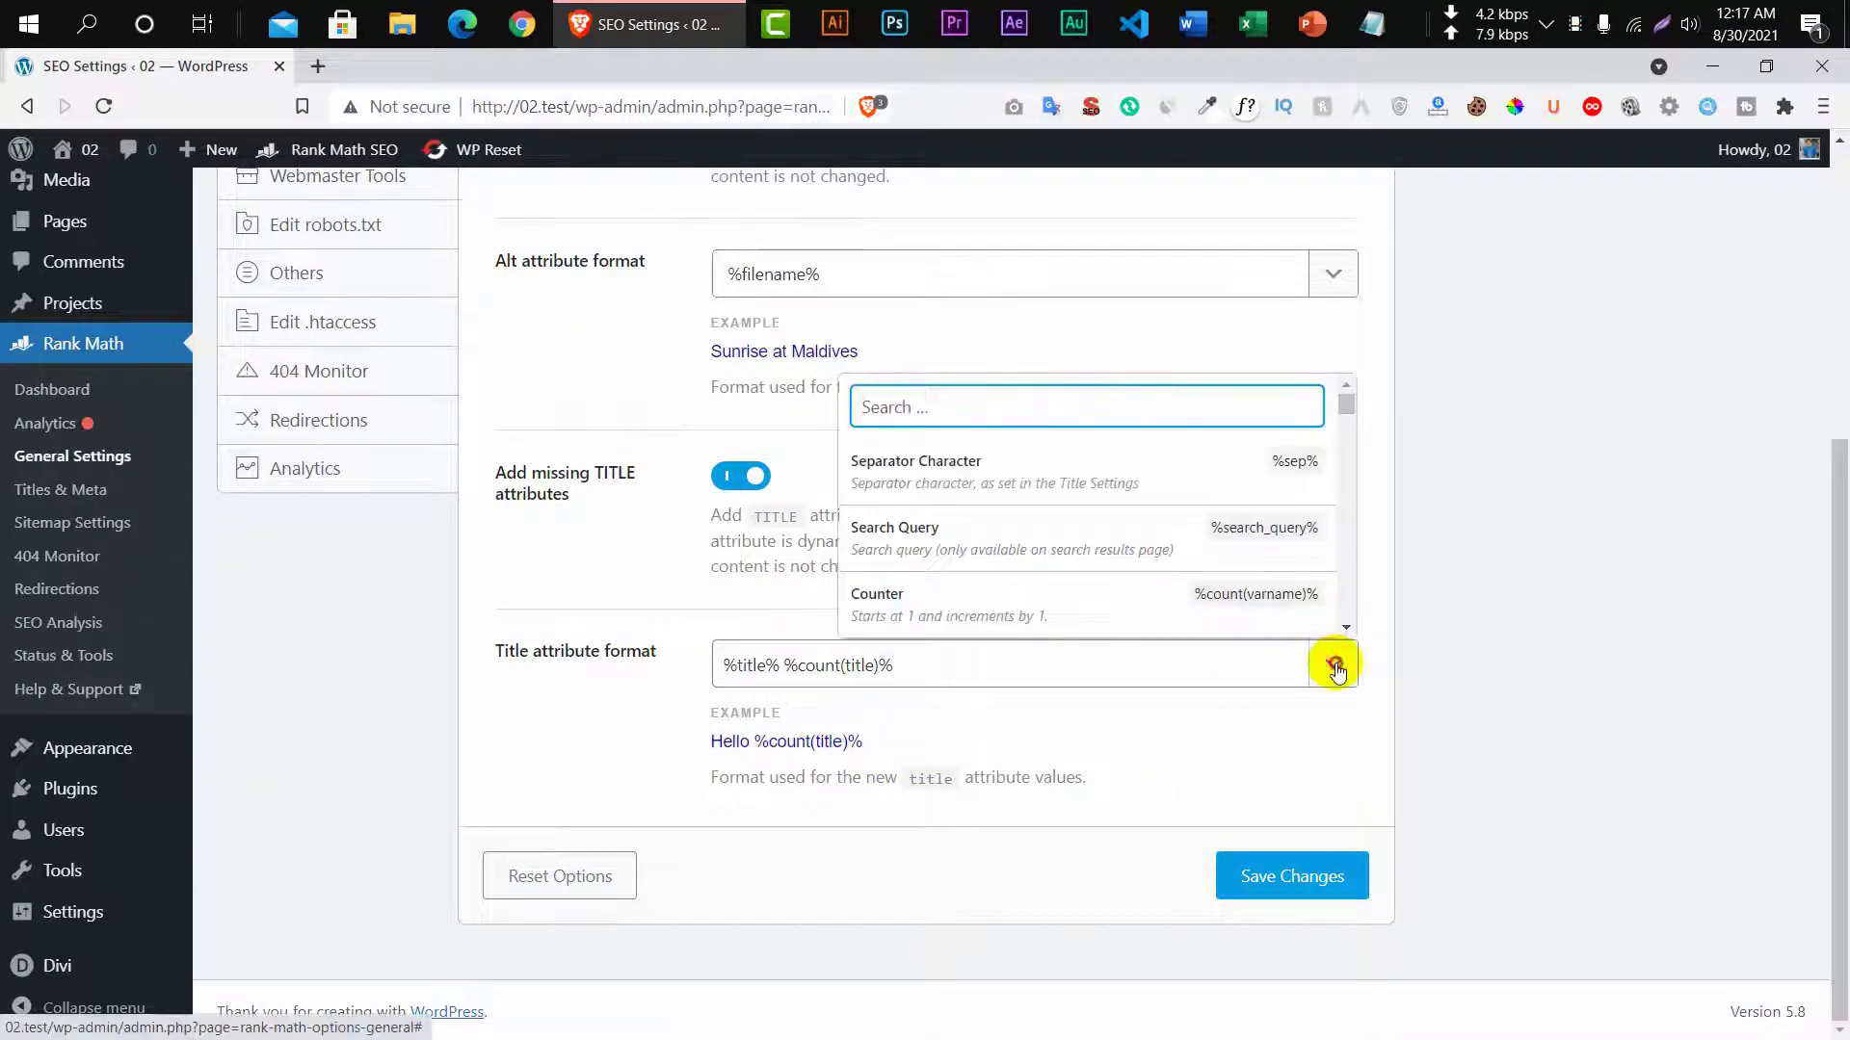
left_click(1068, 737)
left_click(1269, 880)
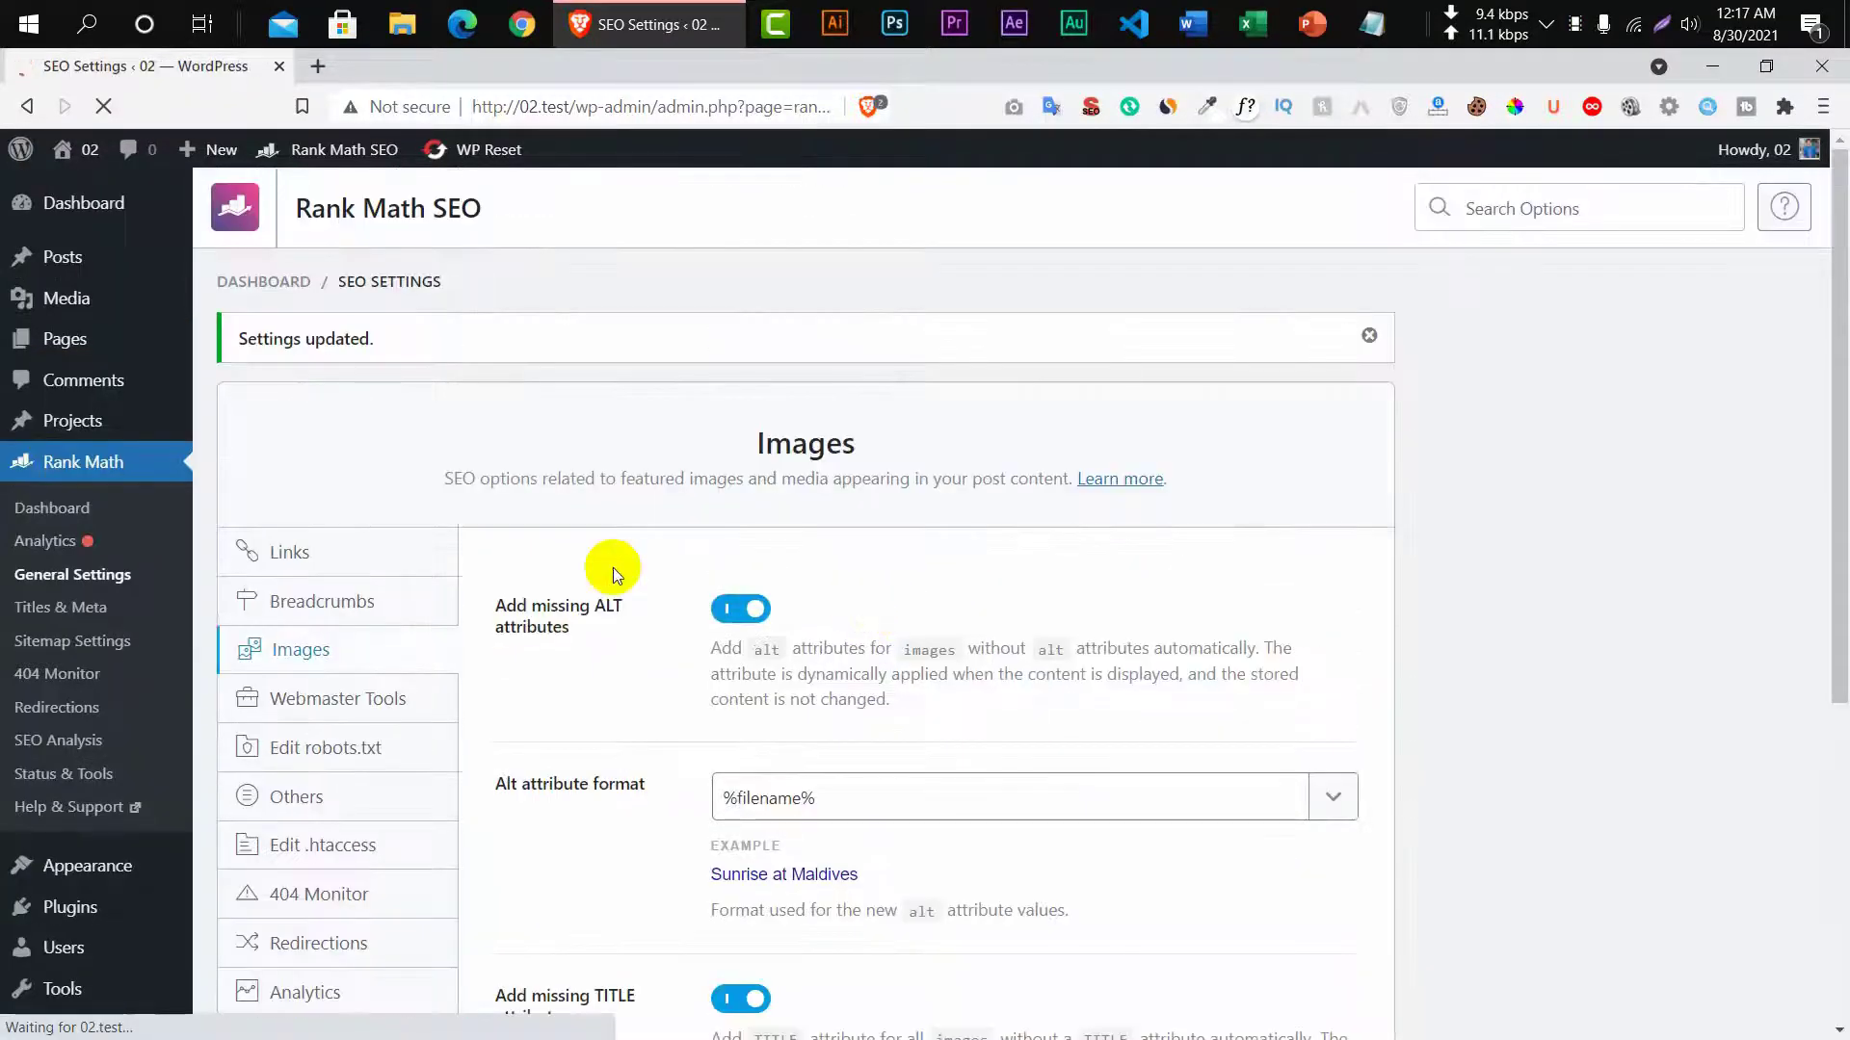
Return to the Rank Math modules overview and review the available modules down to WooCommerce.
left_click(83, 508)
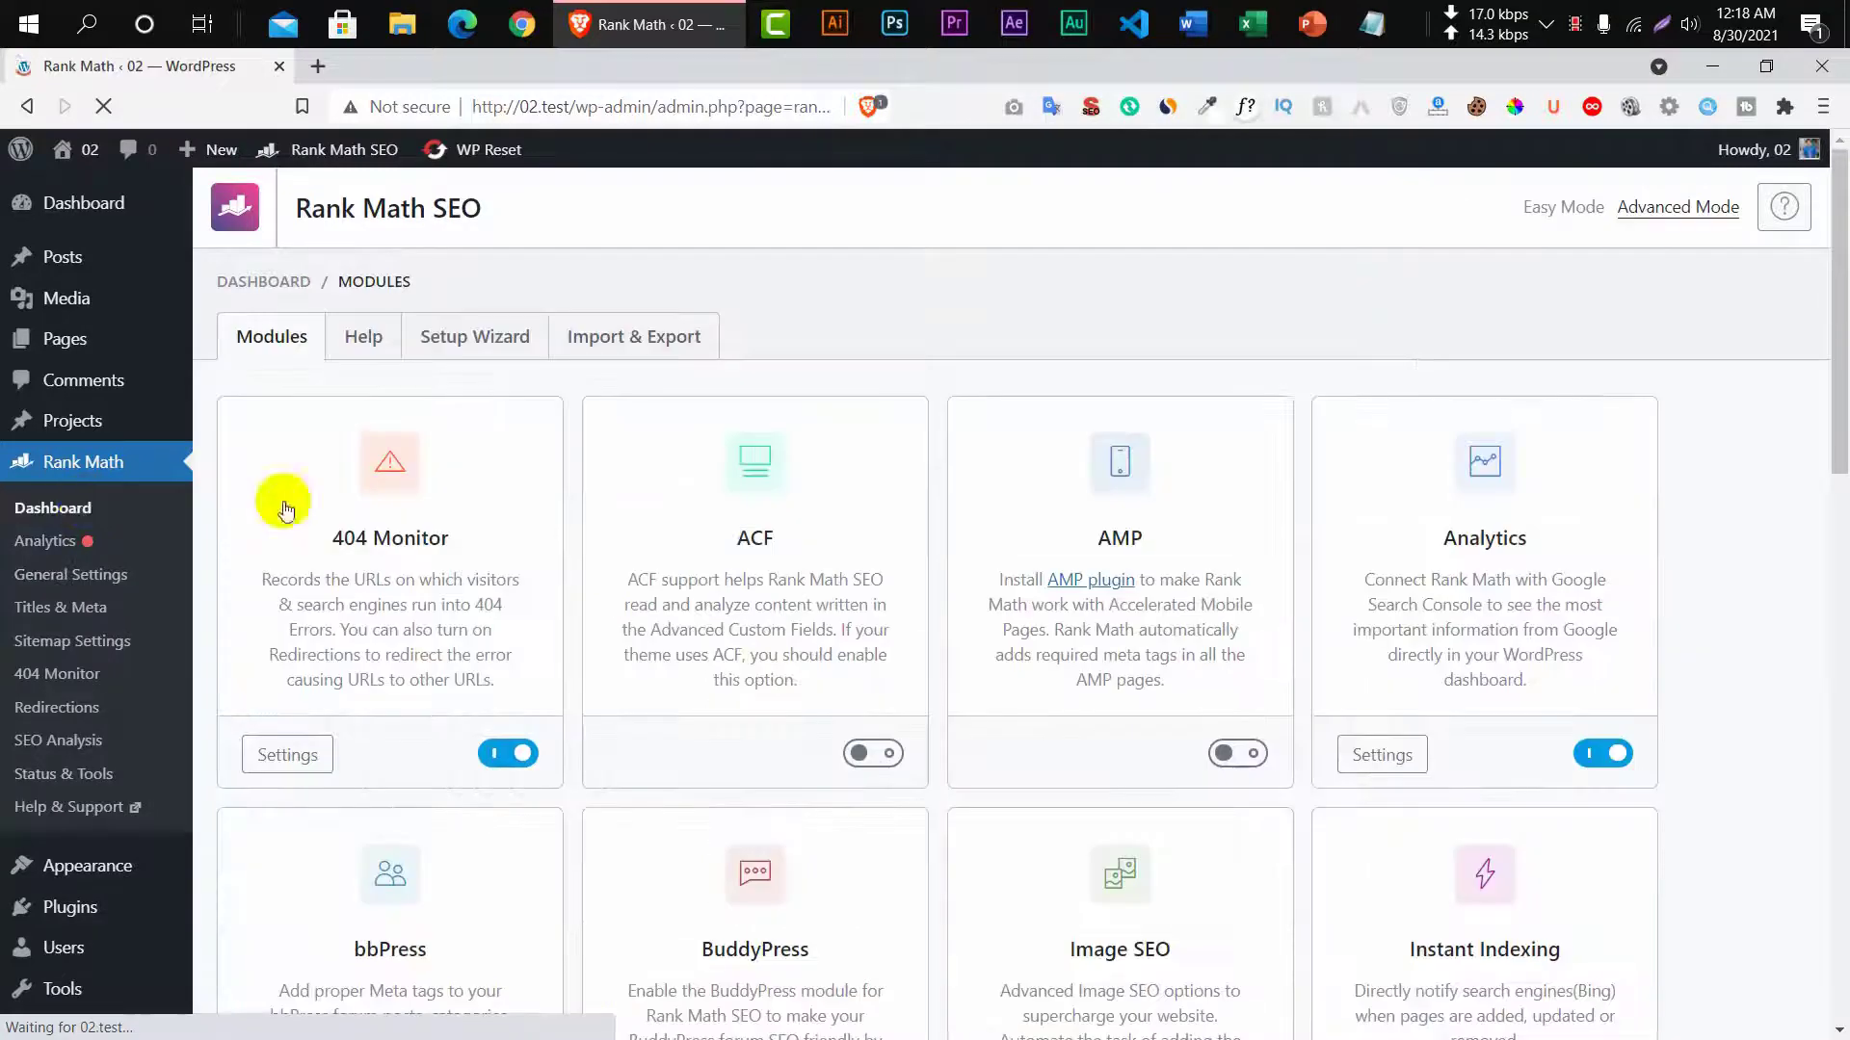
scroll(854, 685, "down", 5)
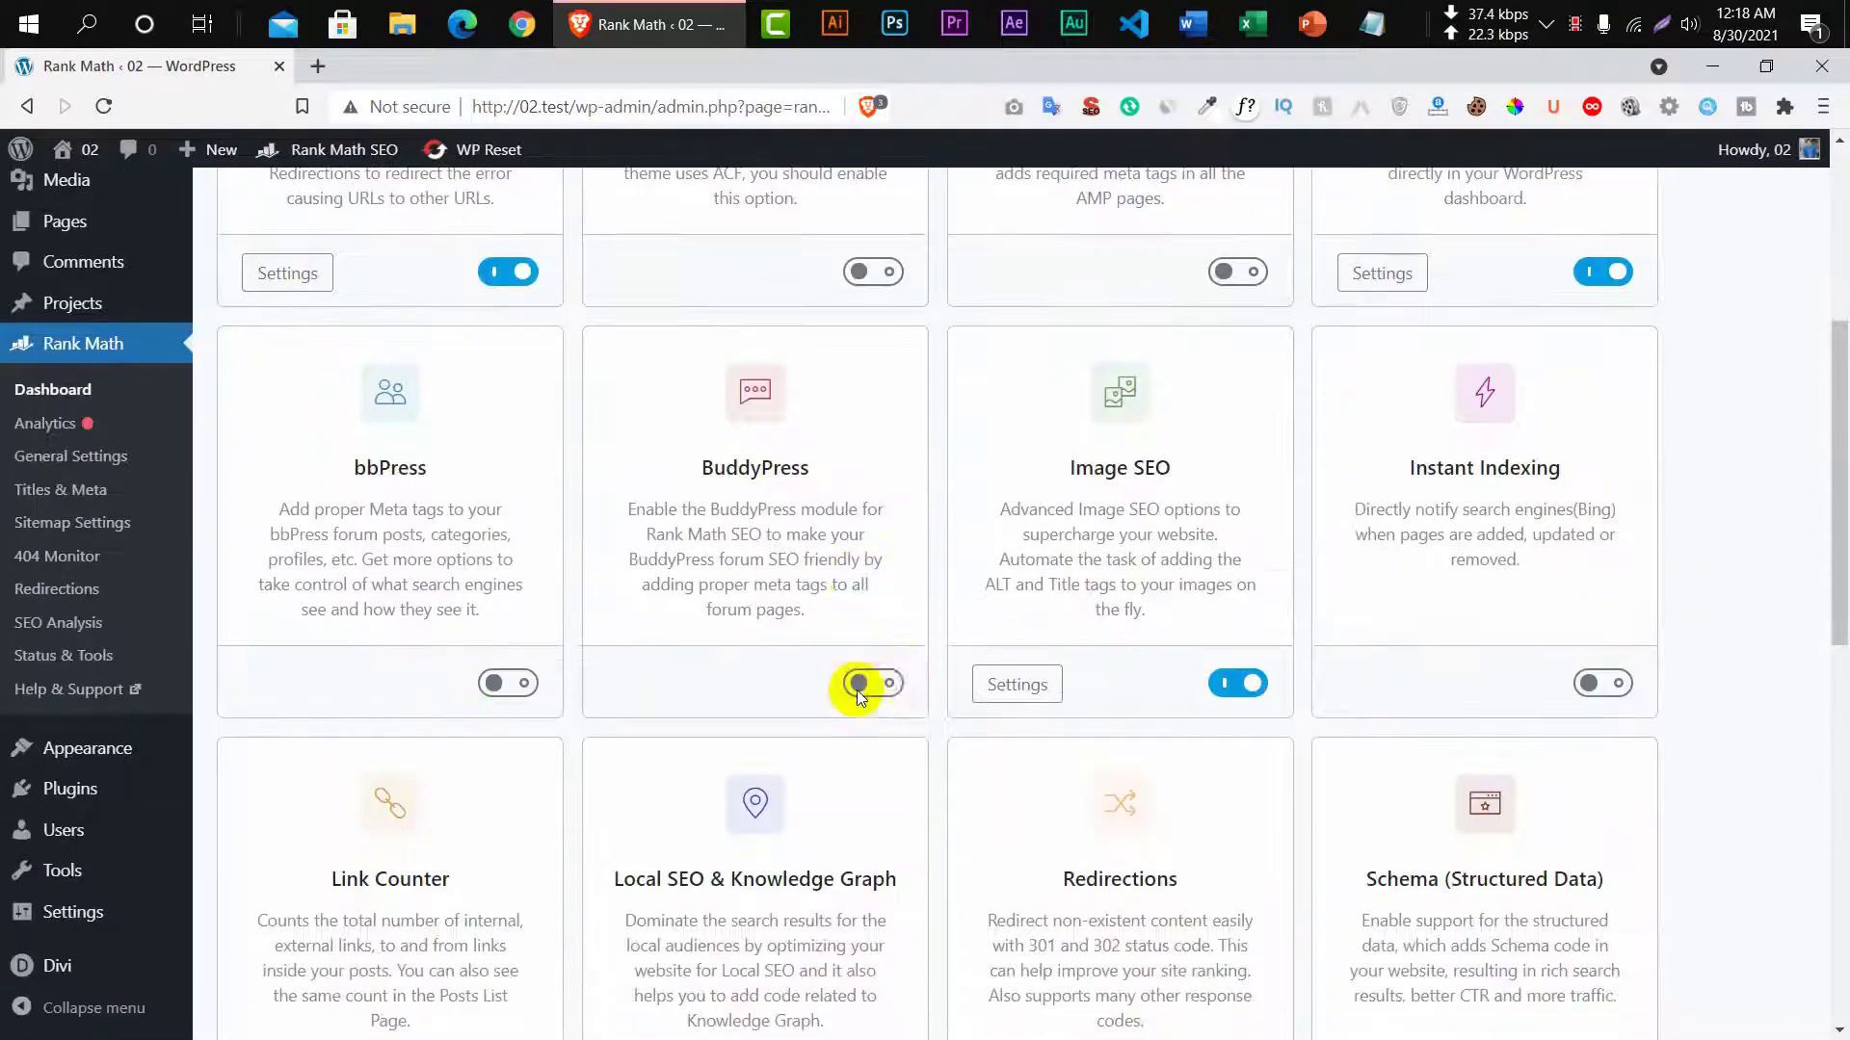
scroll(1435, 694, "down", 5)
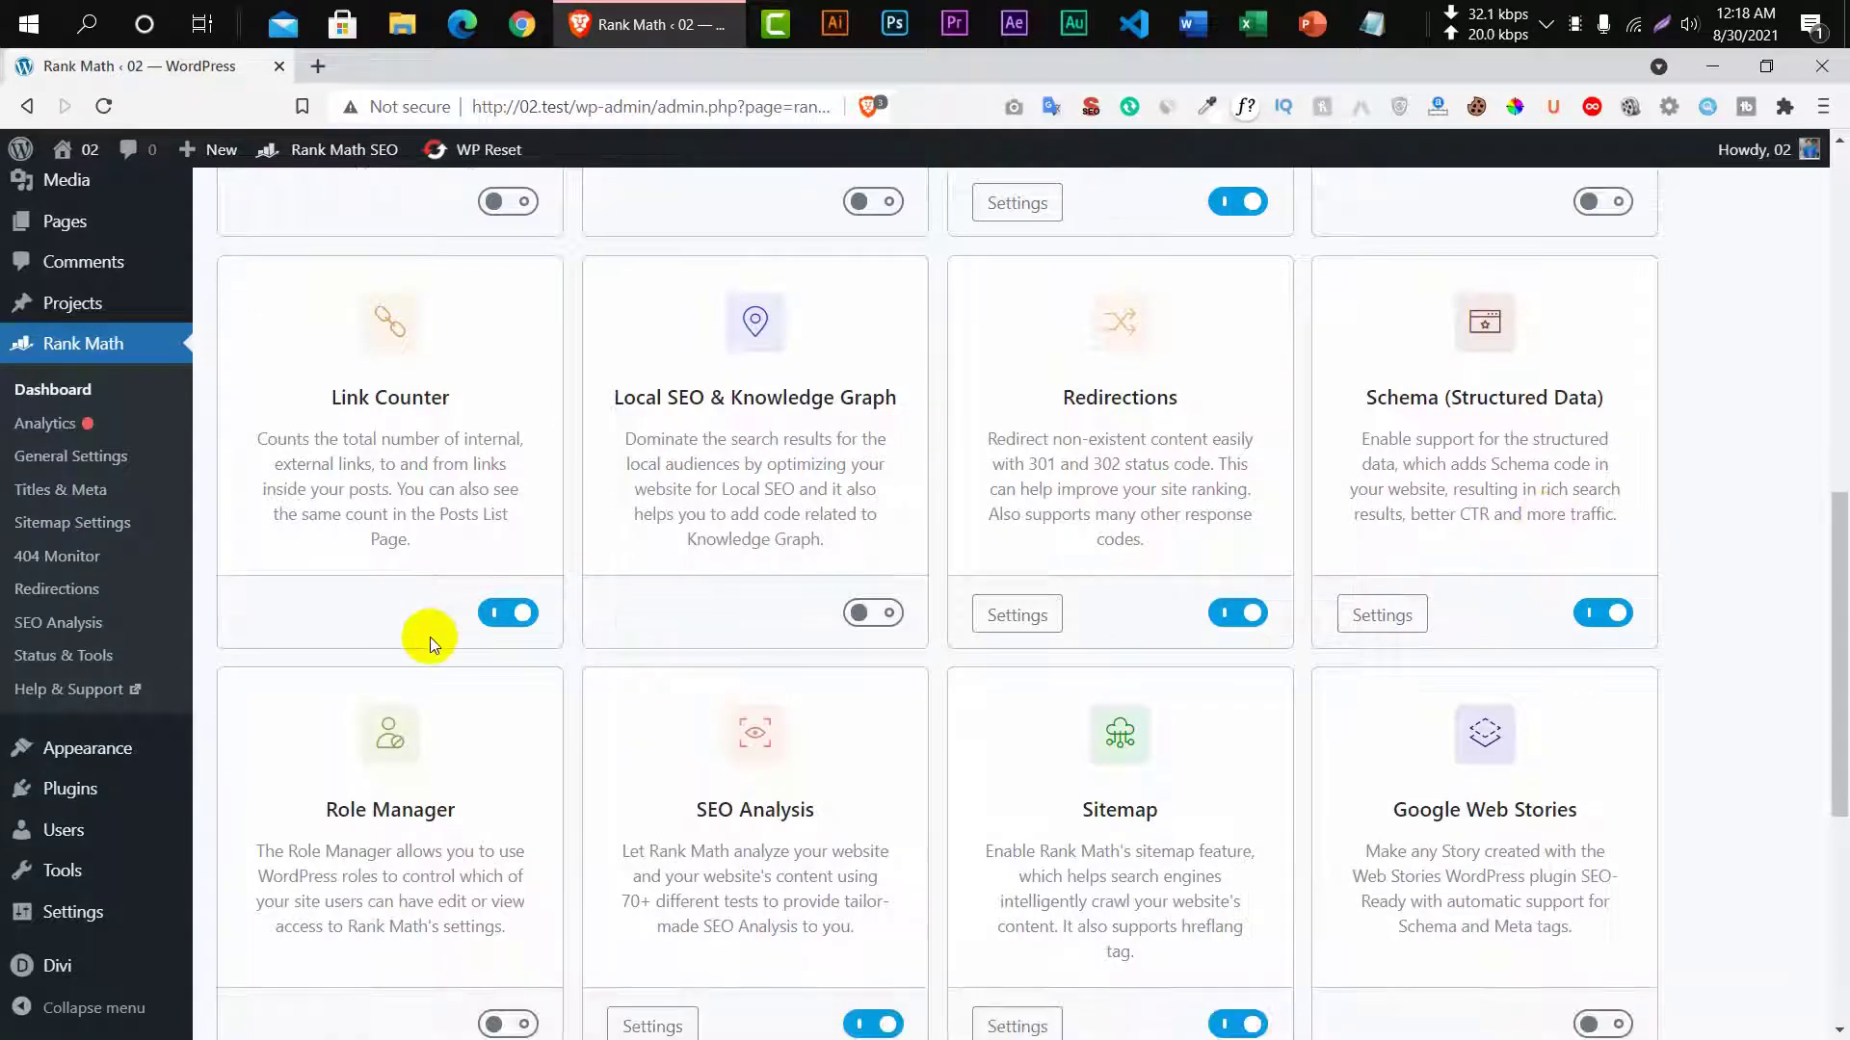
scroll(430, 638, "down", 4)
scroll(1628, 628, "down", 2)
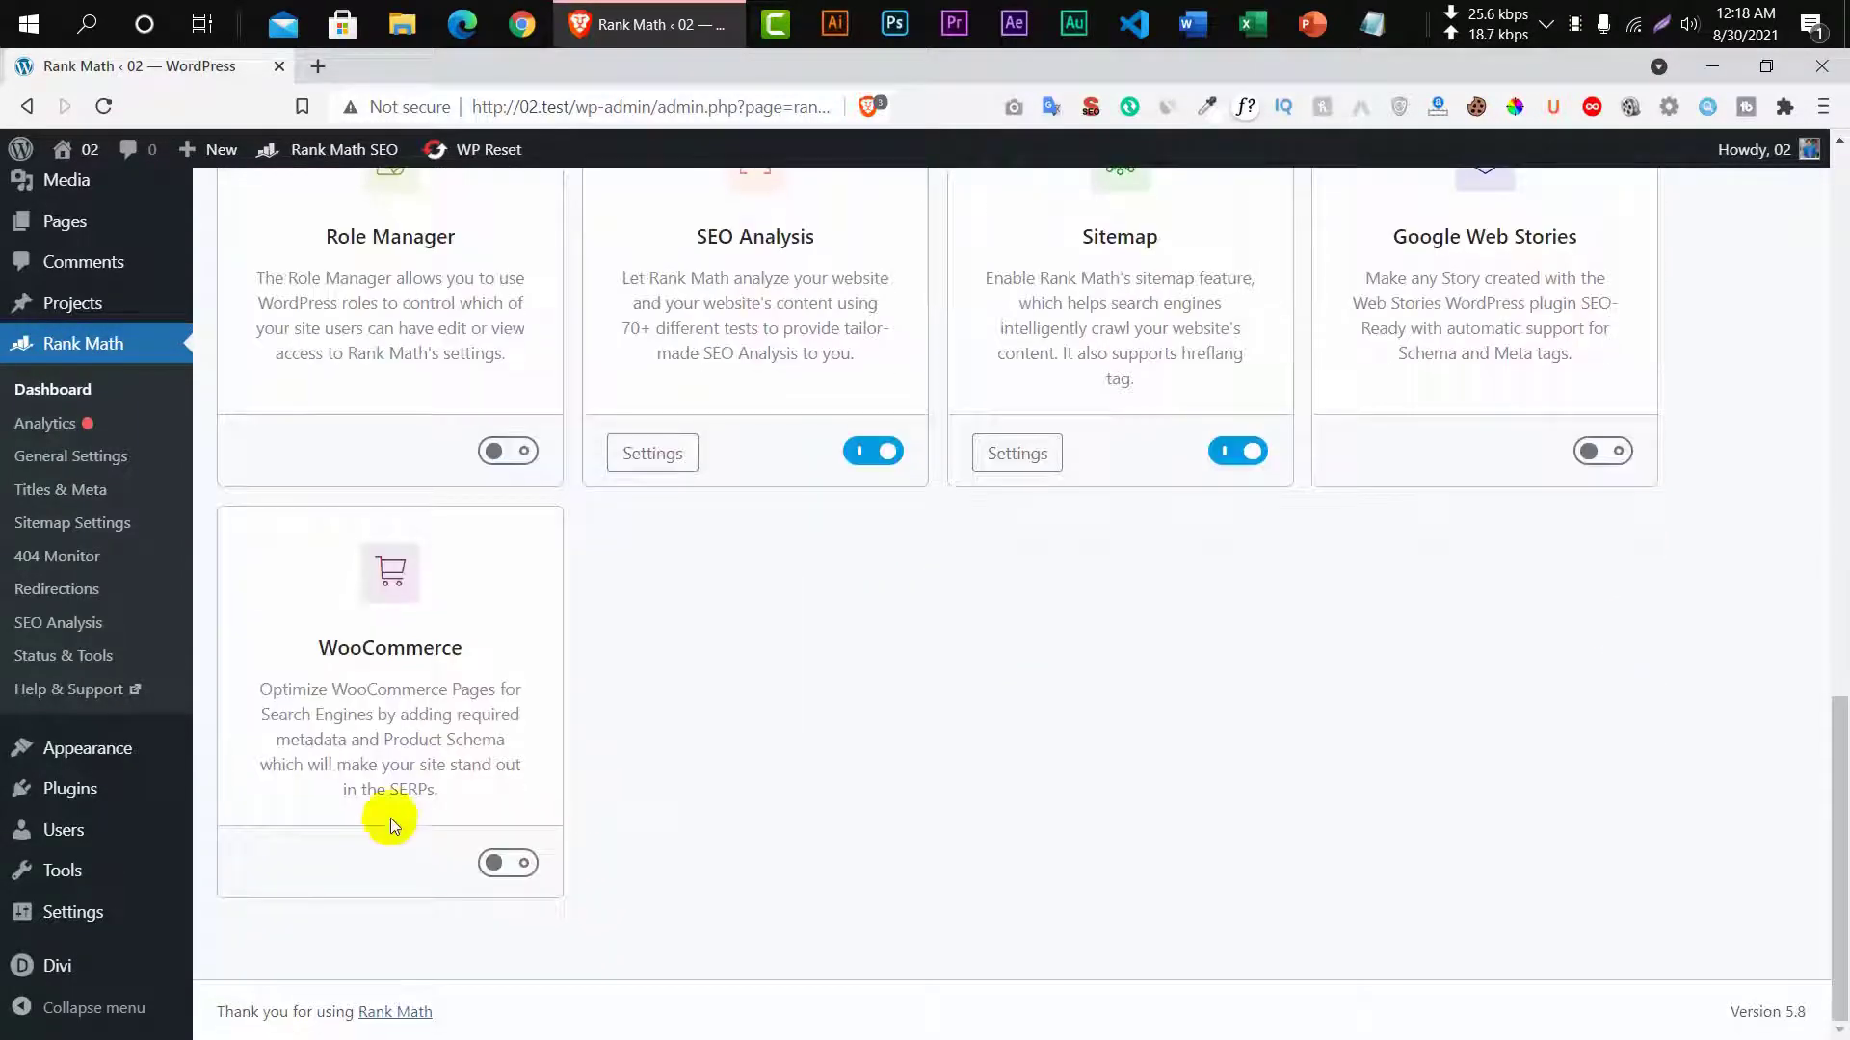
scroll(384, 813, "up", 6)
Connect Google Services from Rank Math's Analytics page, choosing a Google account and granting Rank Math SEO access.
left_click(58, 548)
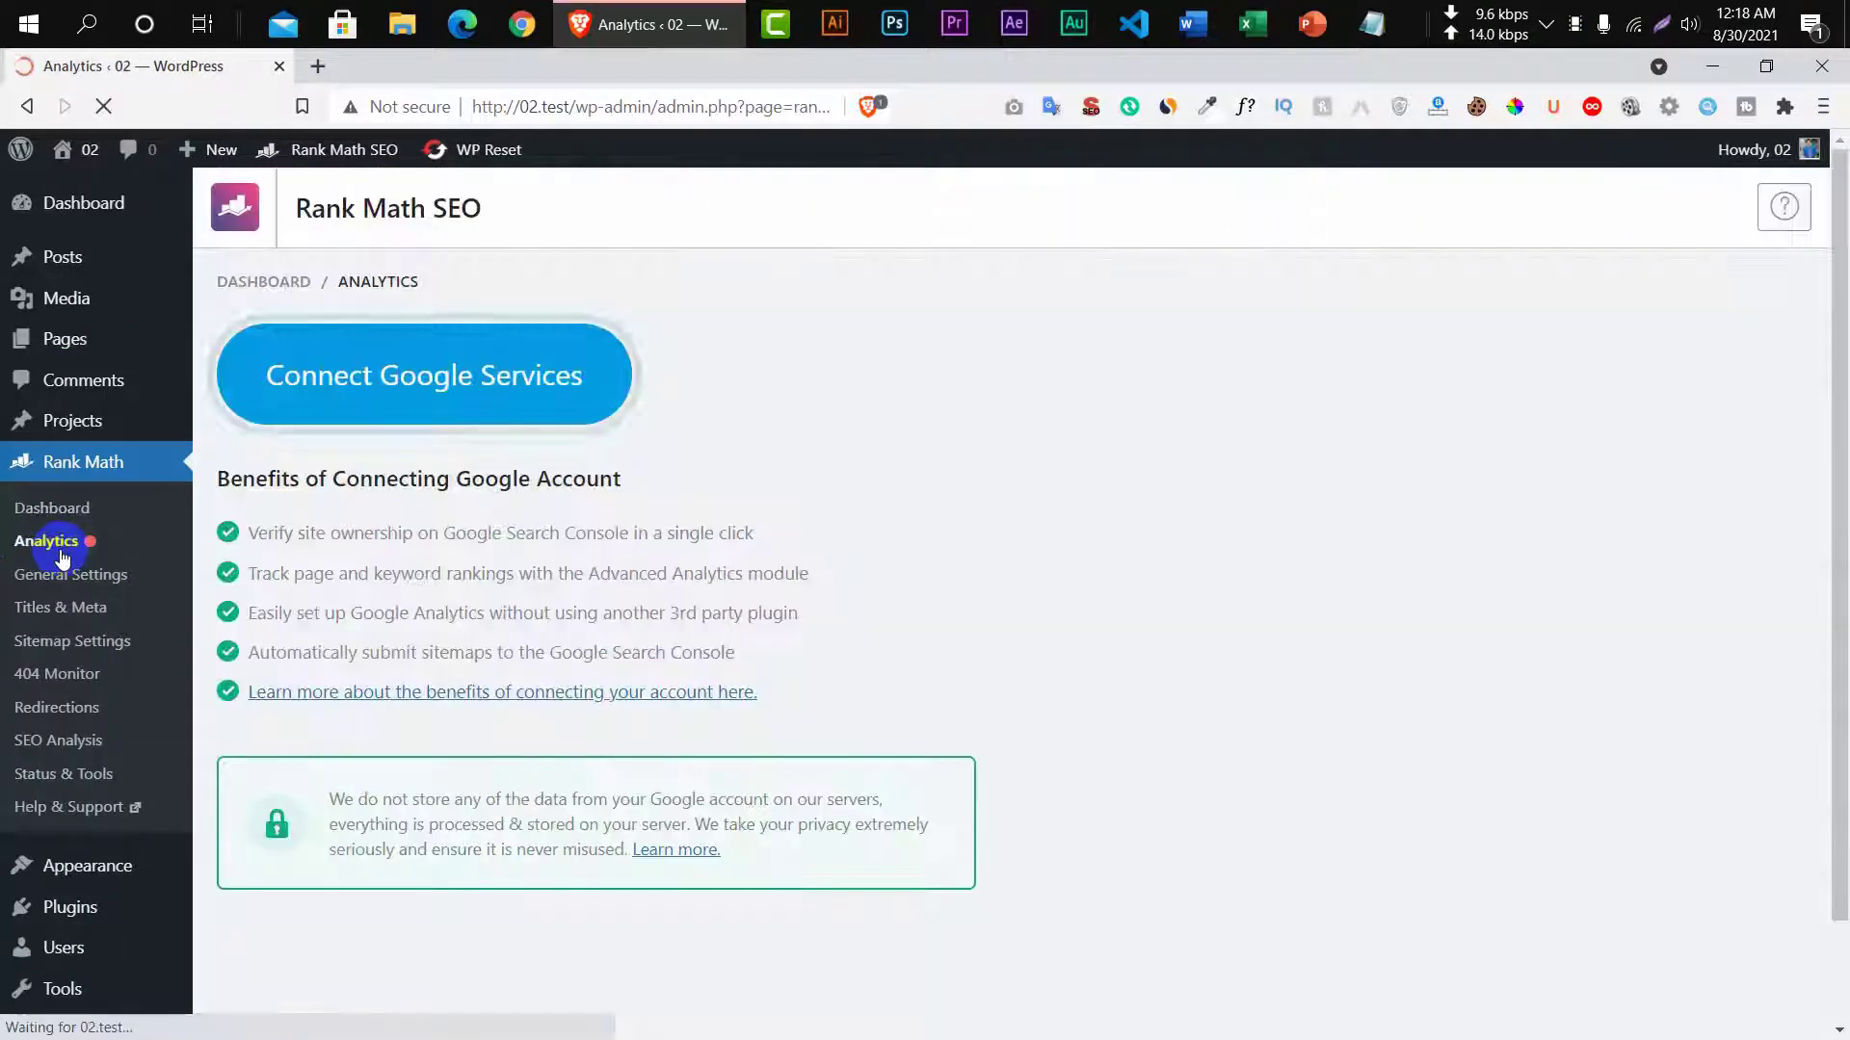
left_click(76, 576)
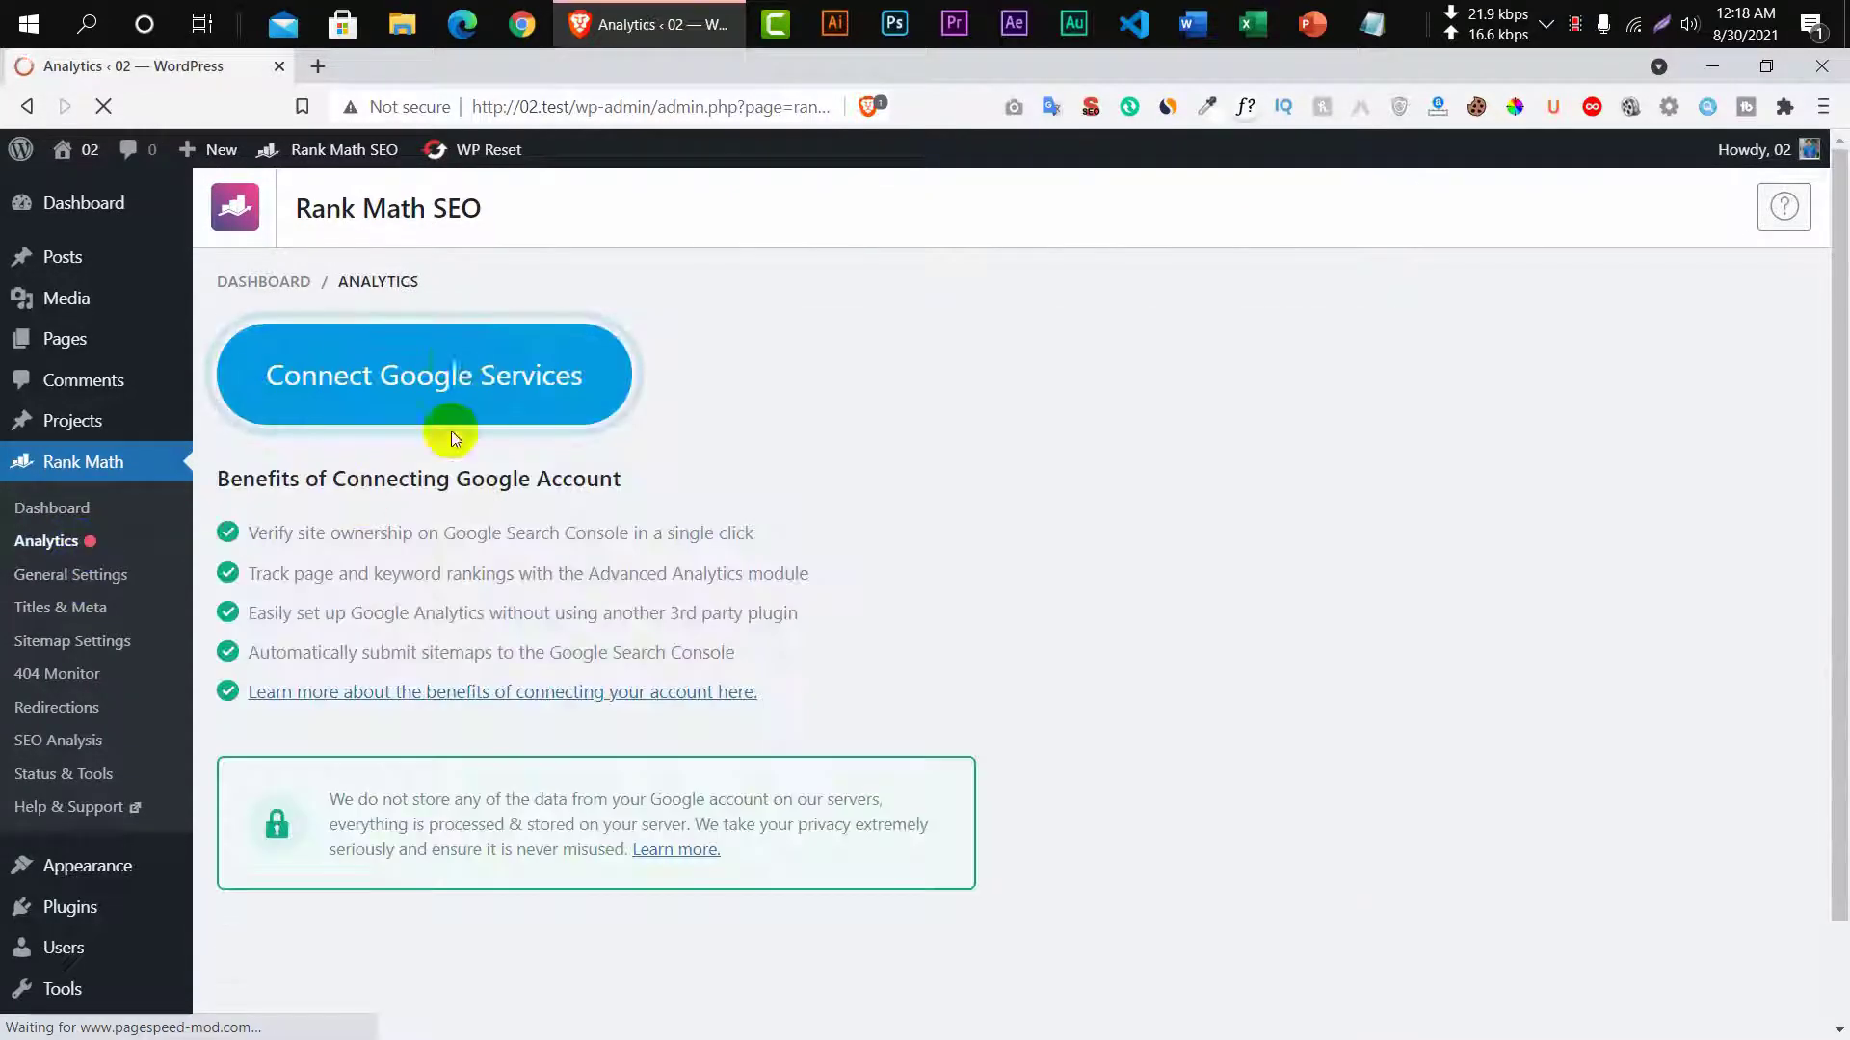
left_click(459, 366)
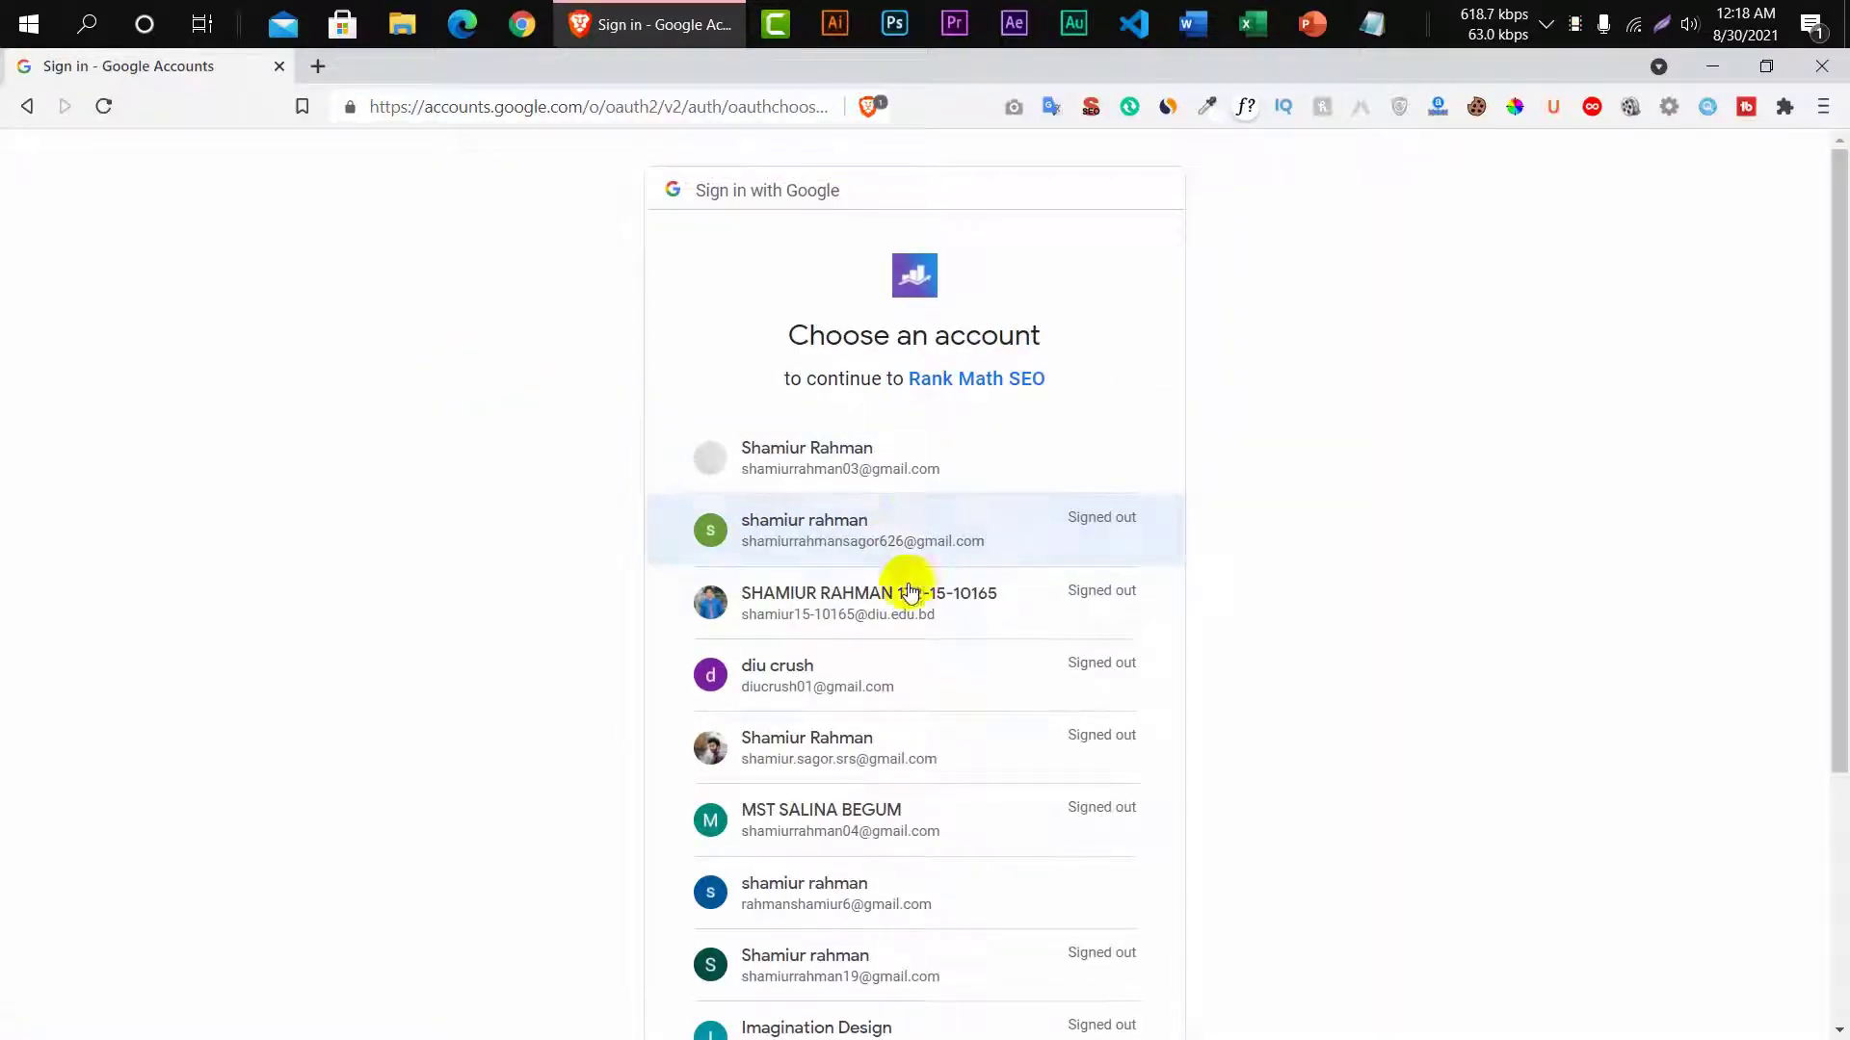
left_click(901, 905)
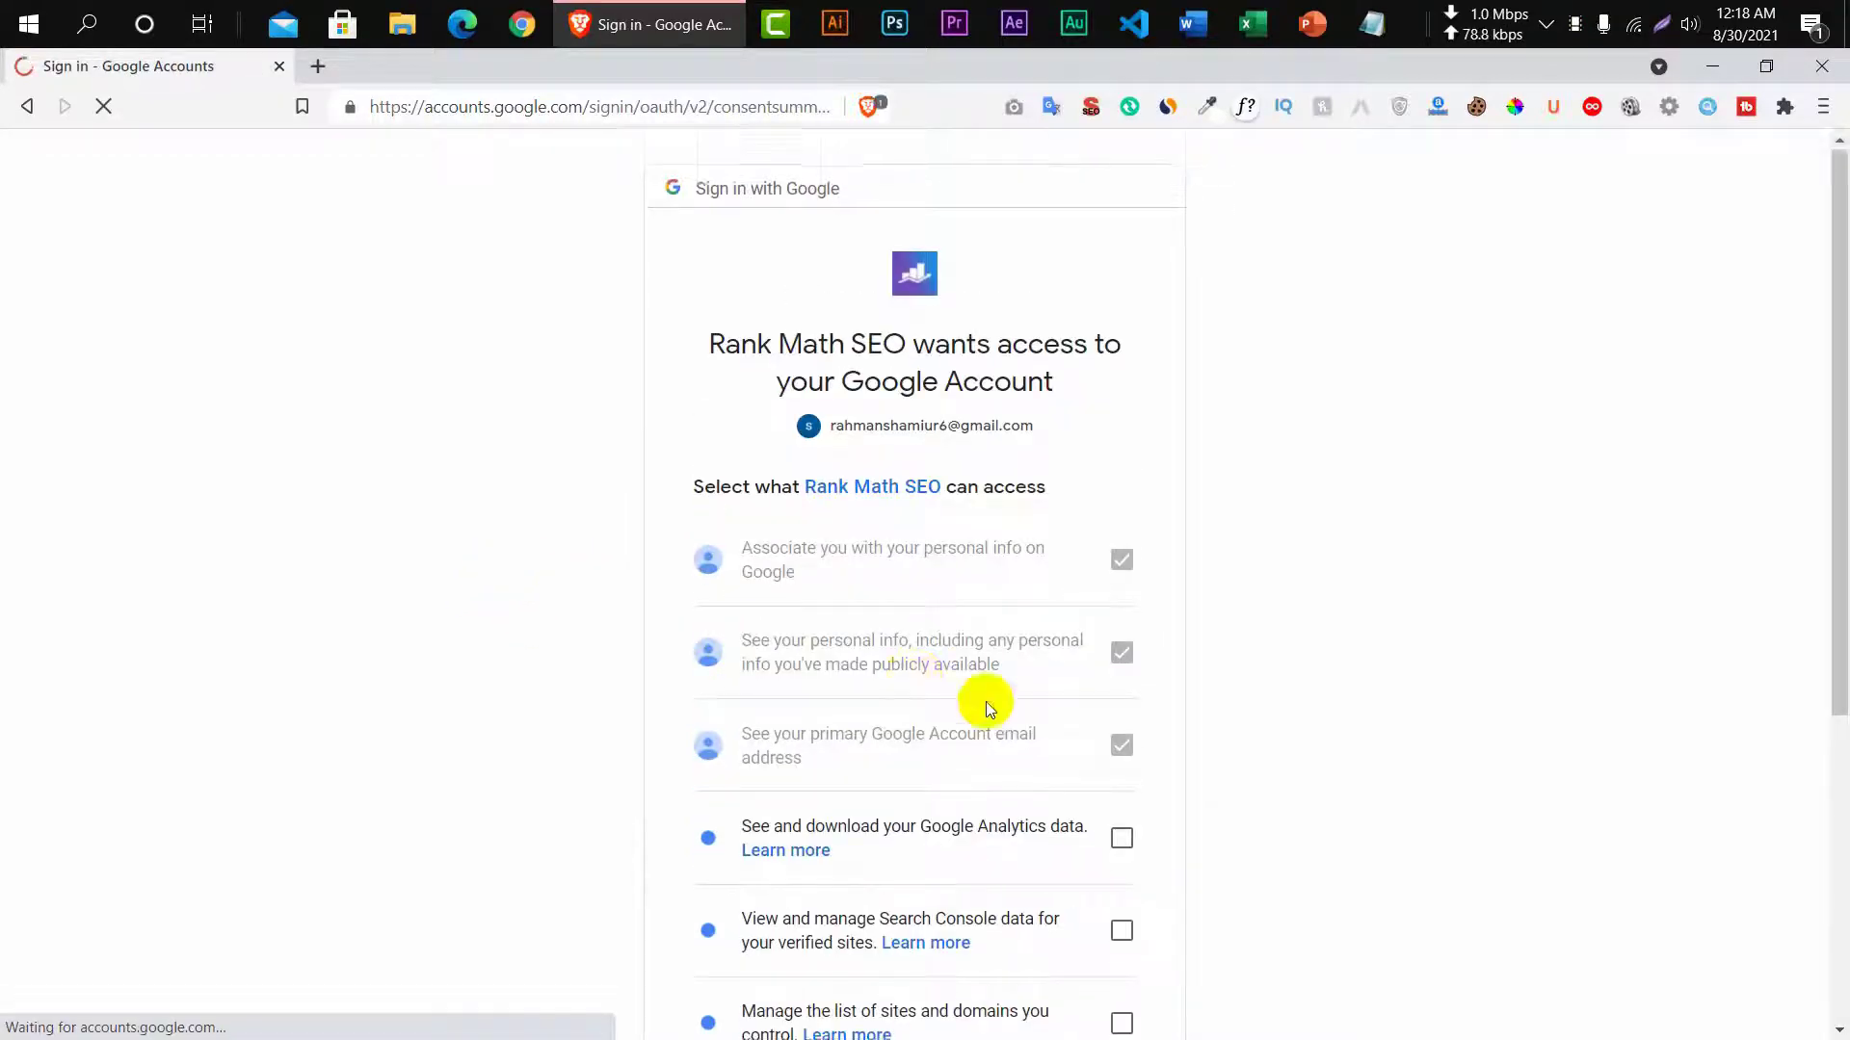
scroll(986, 701, "down", 5)
left_click(1037, 872)
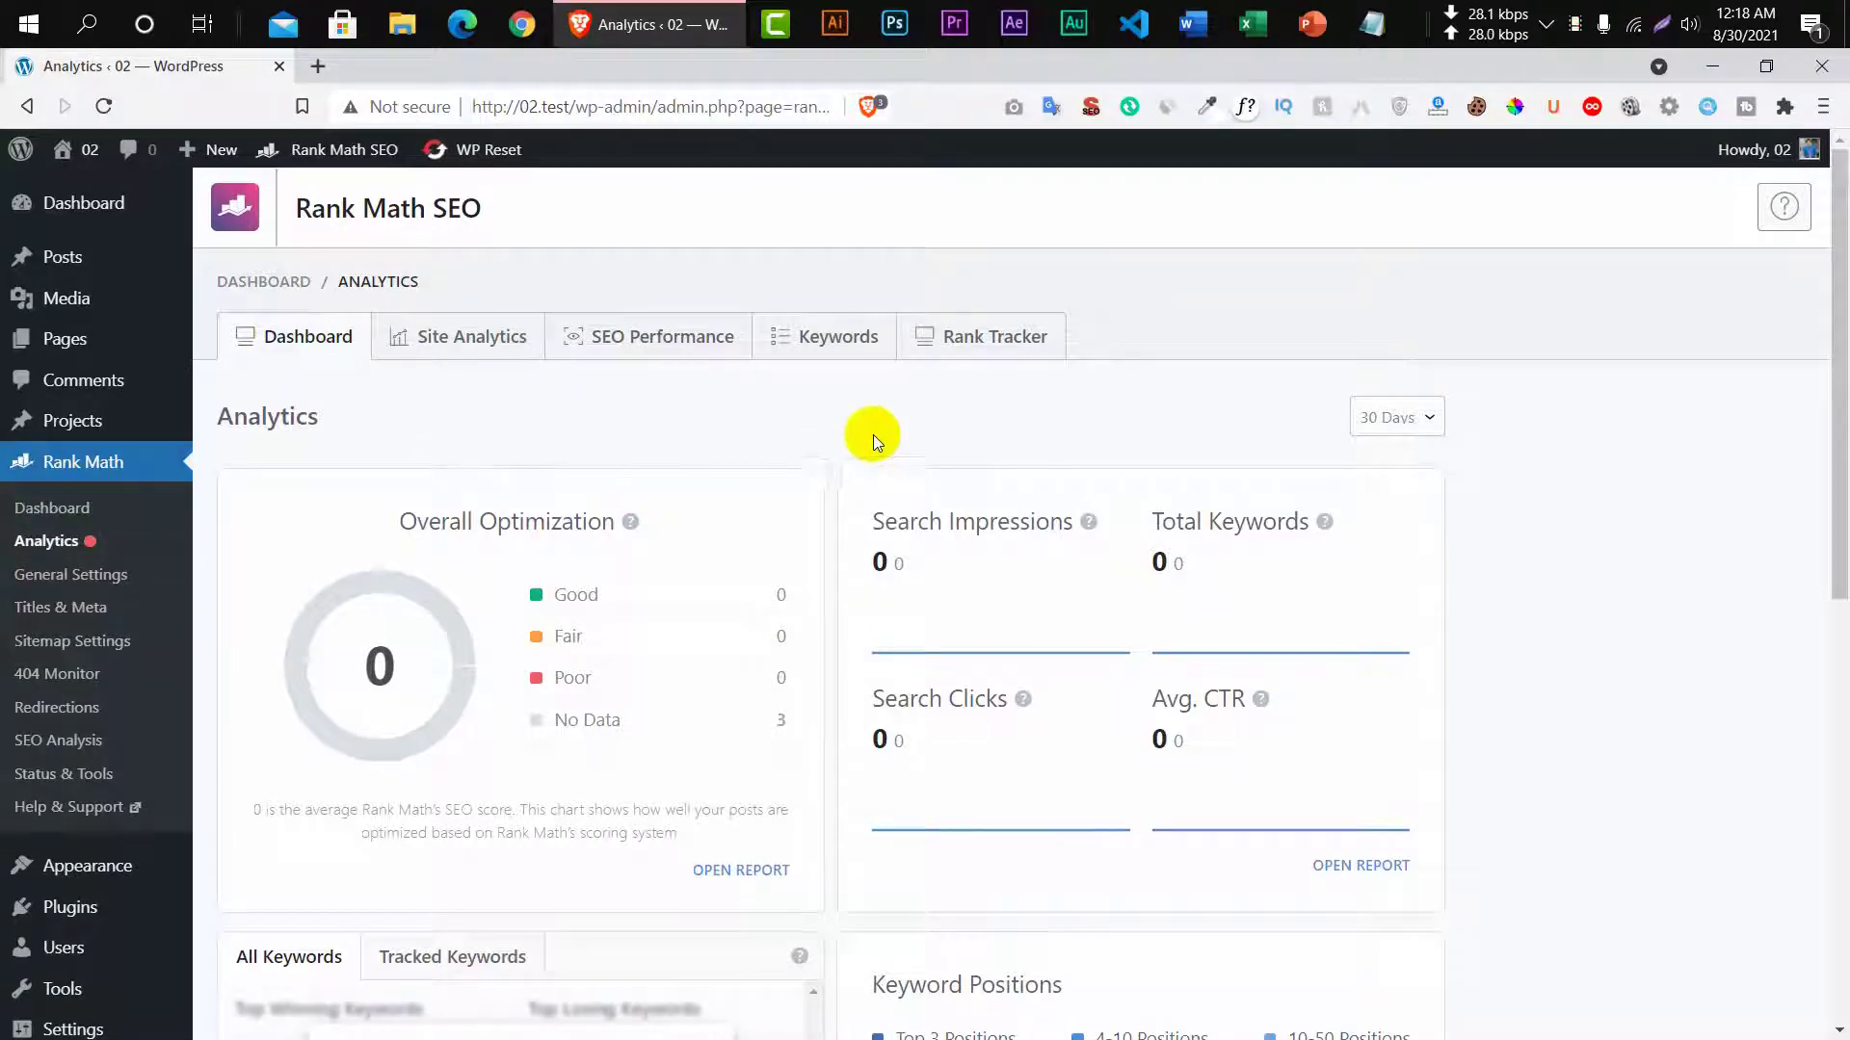
Review the Rank Math analytics pages: Dashboard, Site Analytics, SEO Performance, Keywords and Rank Tracker.
scroll(873, 426, "down", 1)
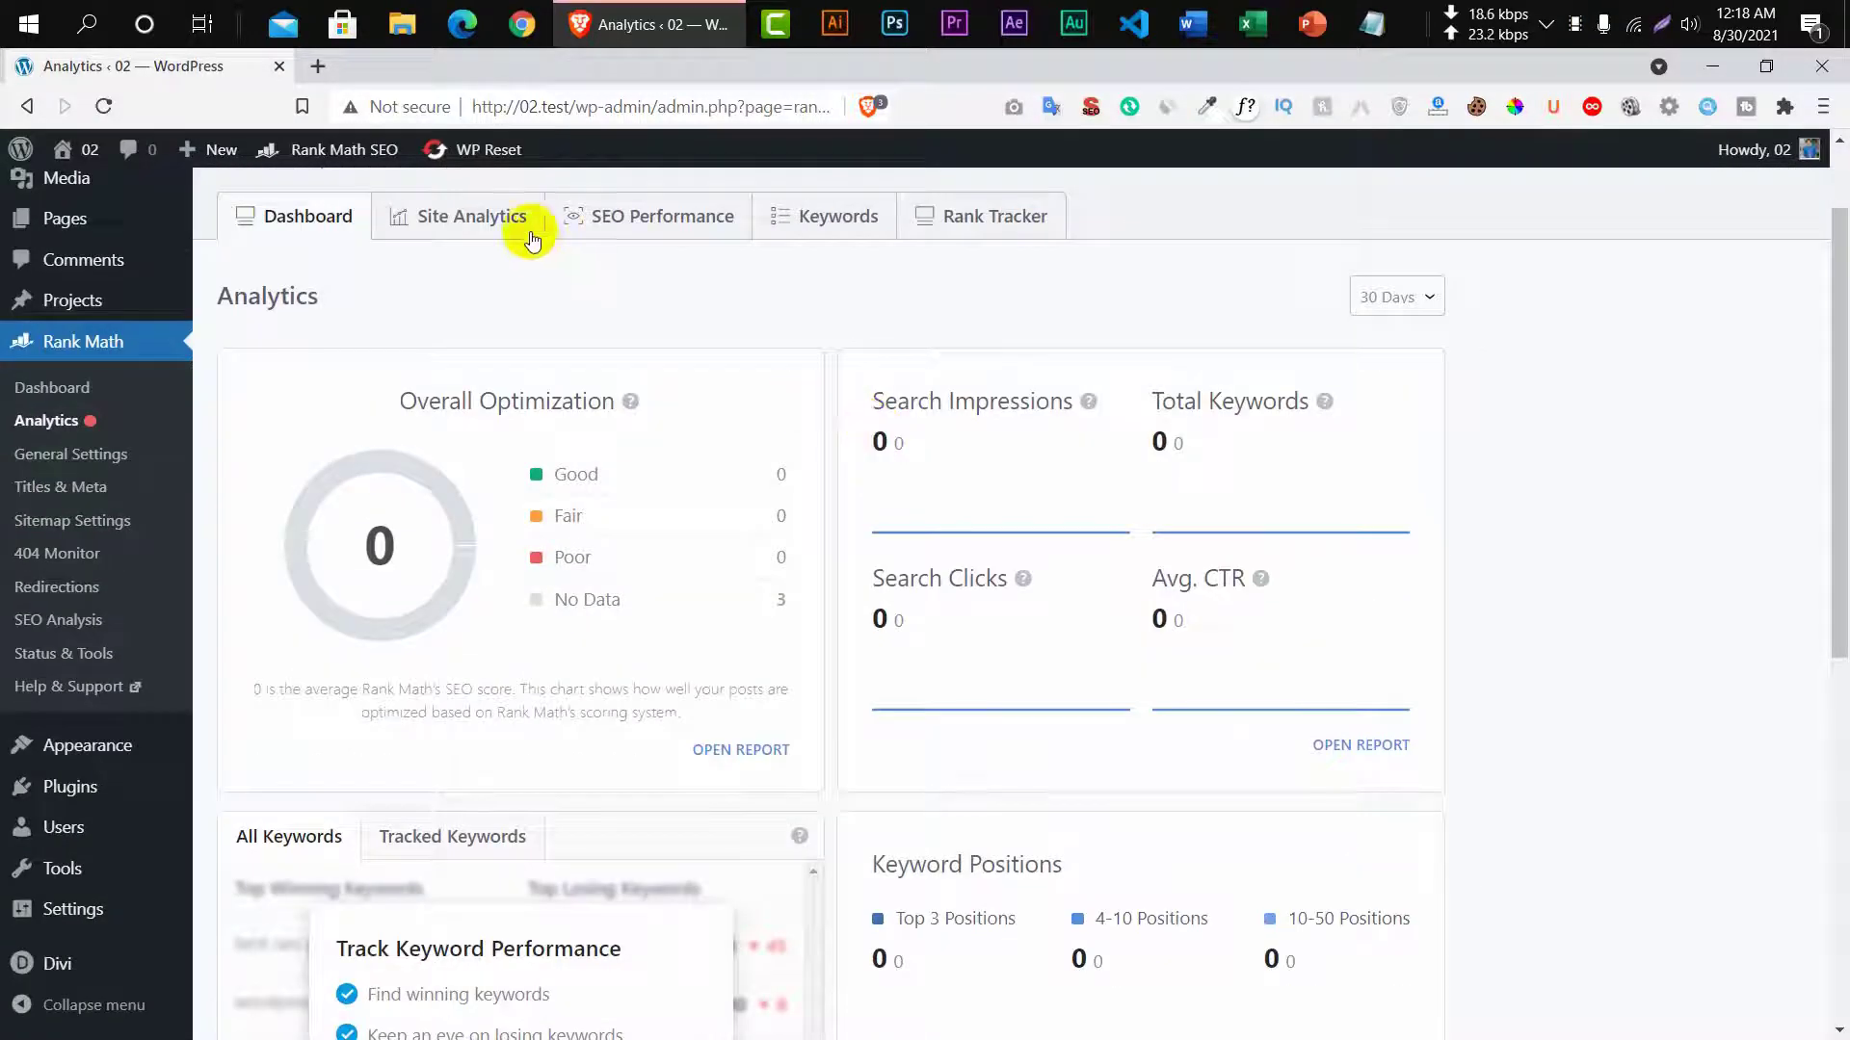
left_click(501, 221)
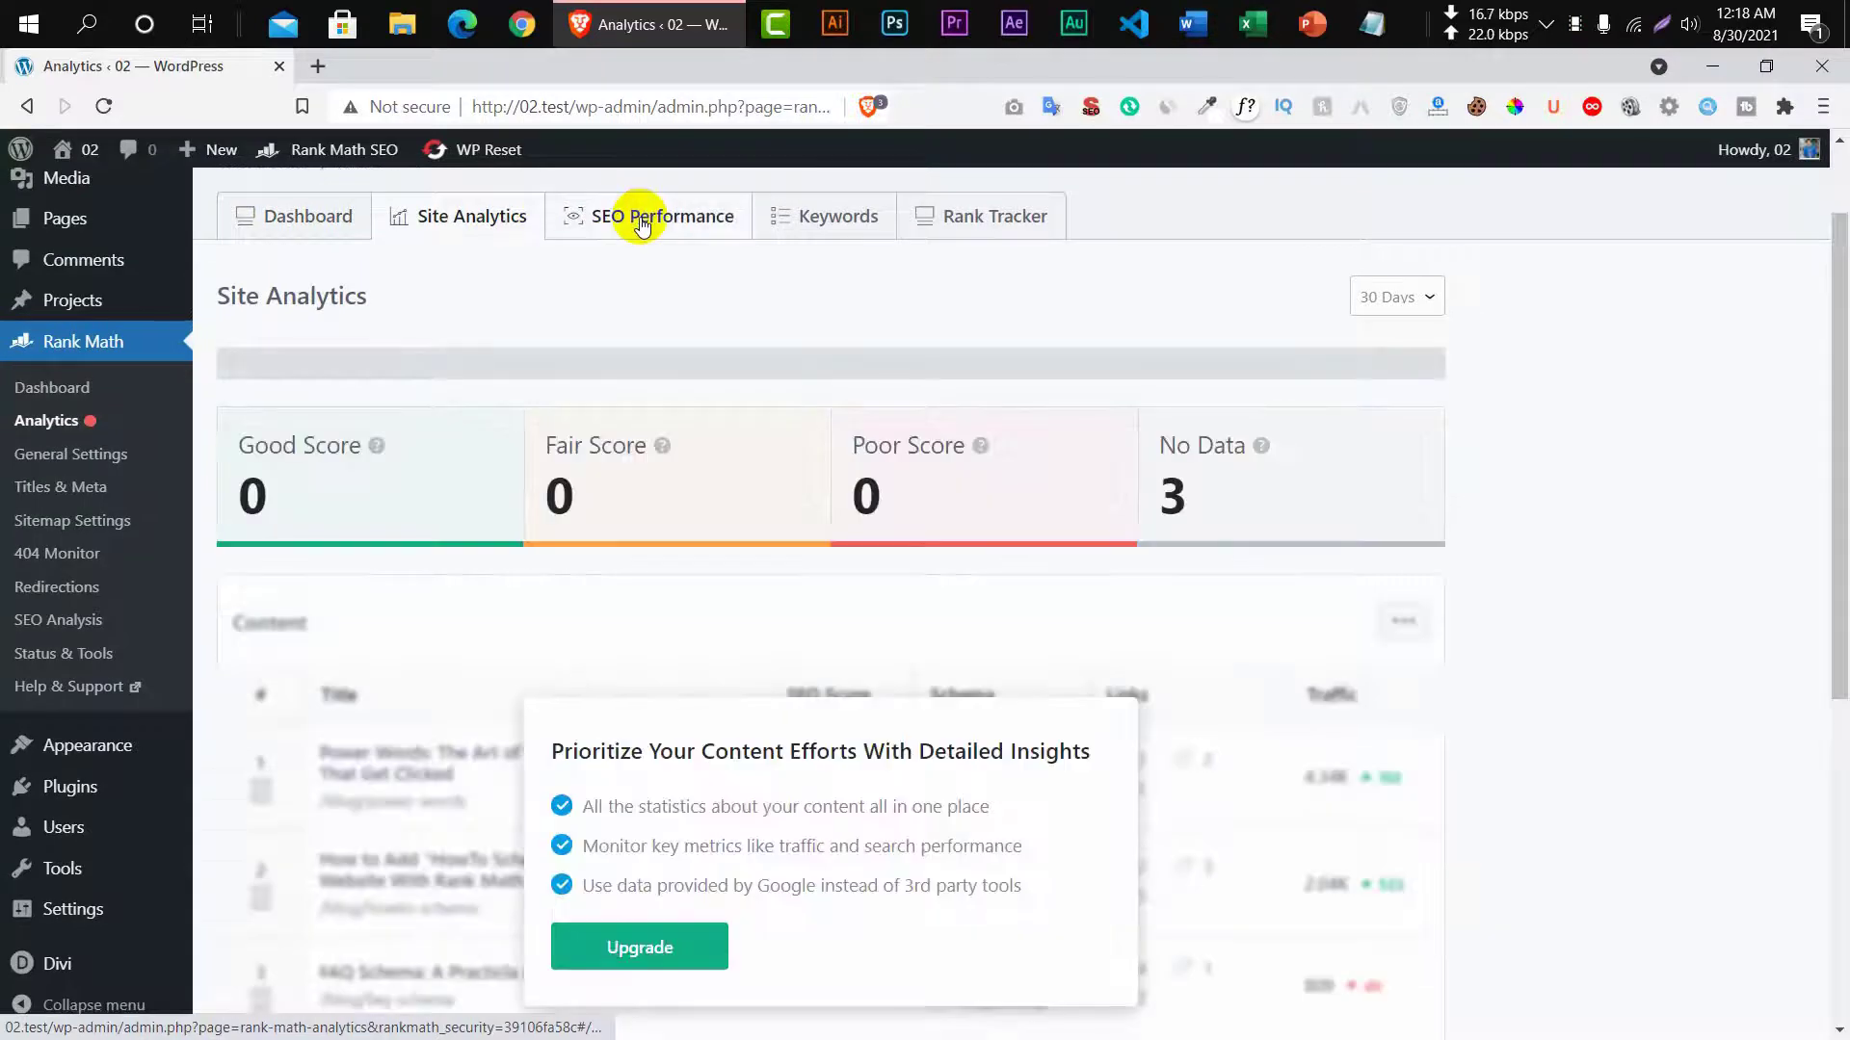
left_click(643, 218)
left_click(797, 214)
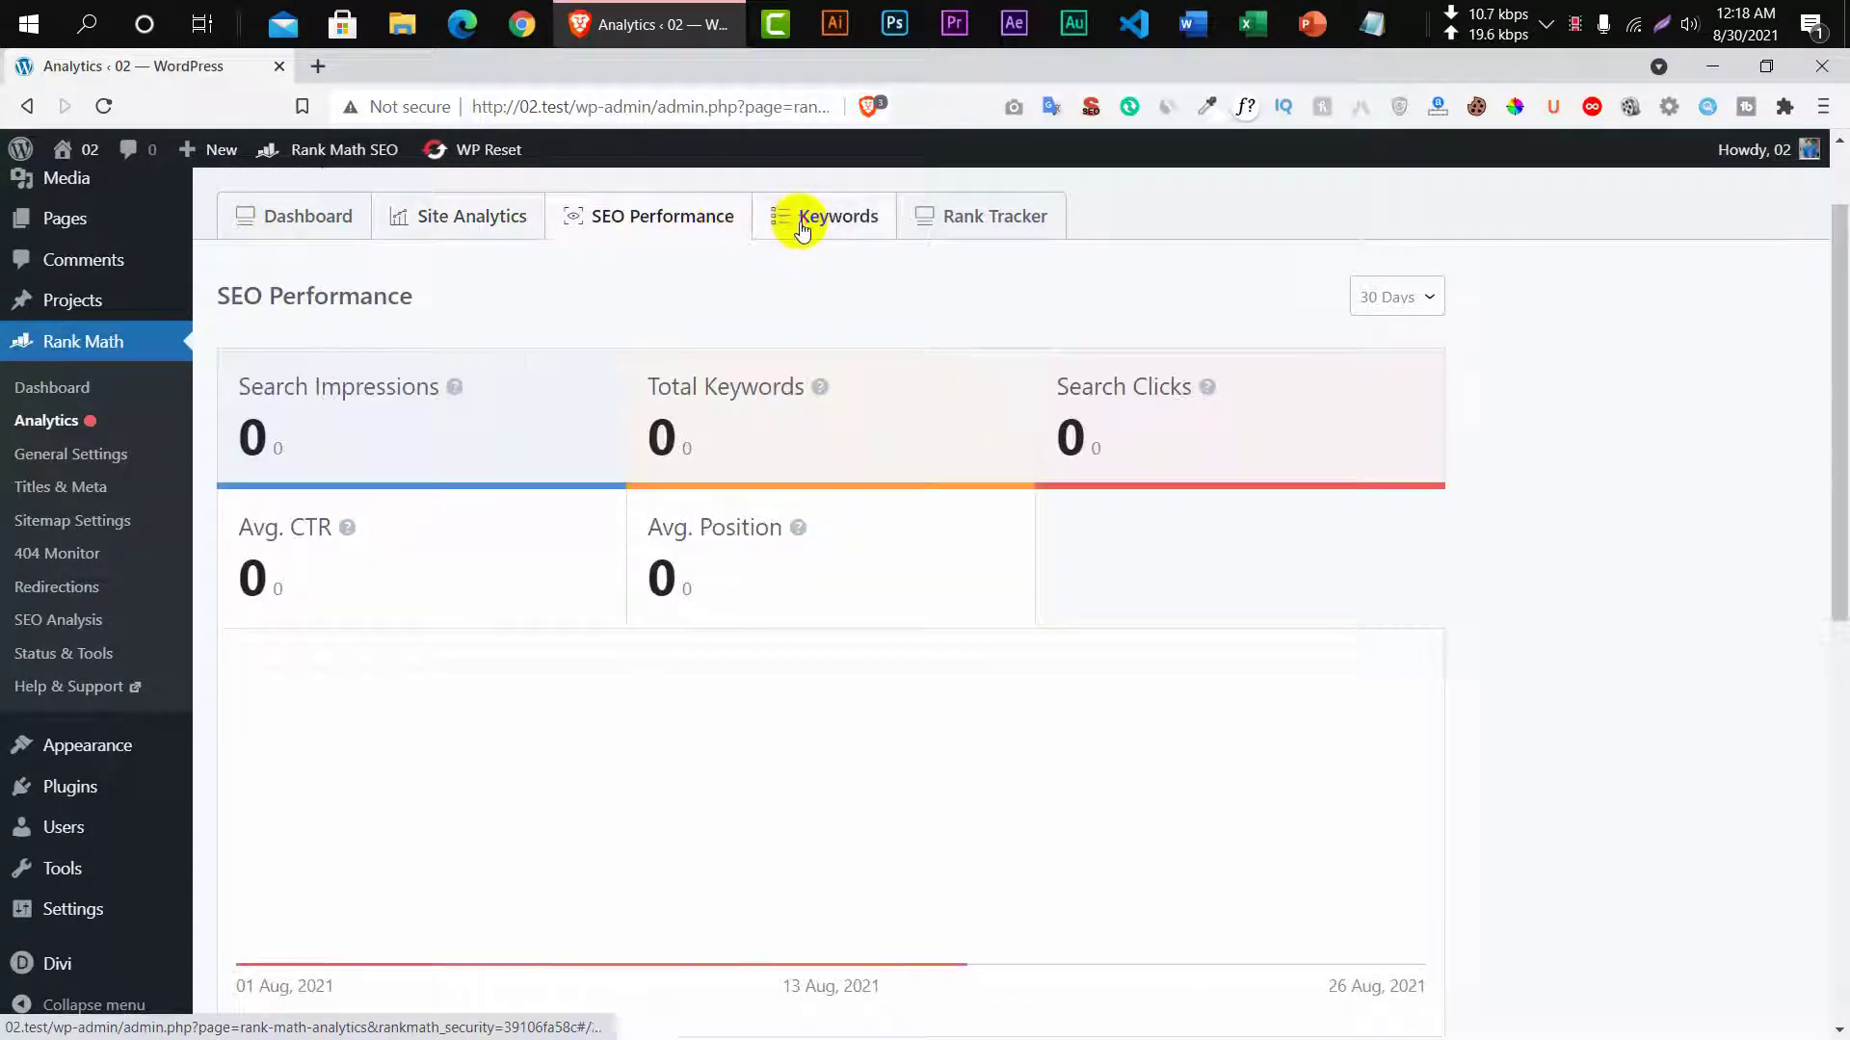
left_click(995, 215)
left_click(289, 216)
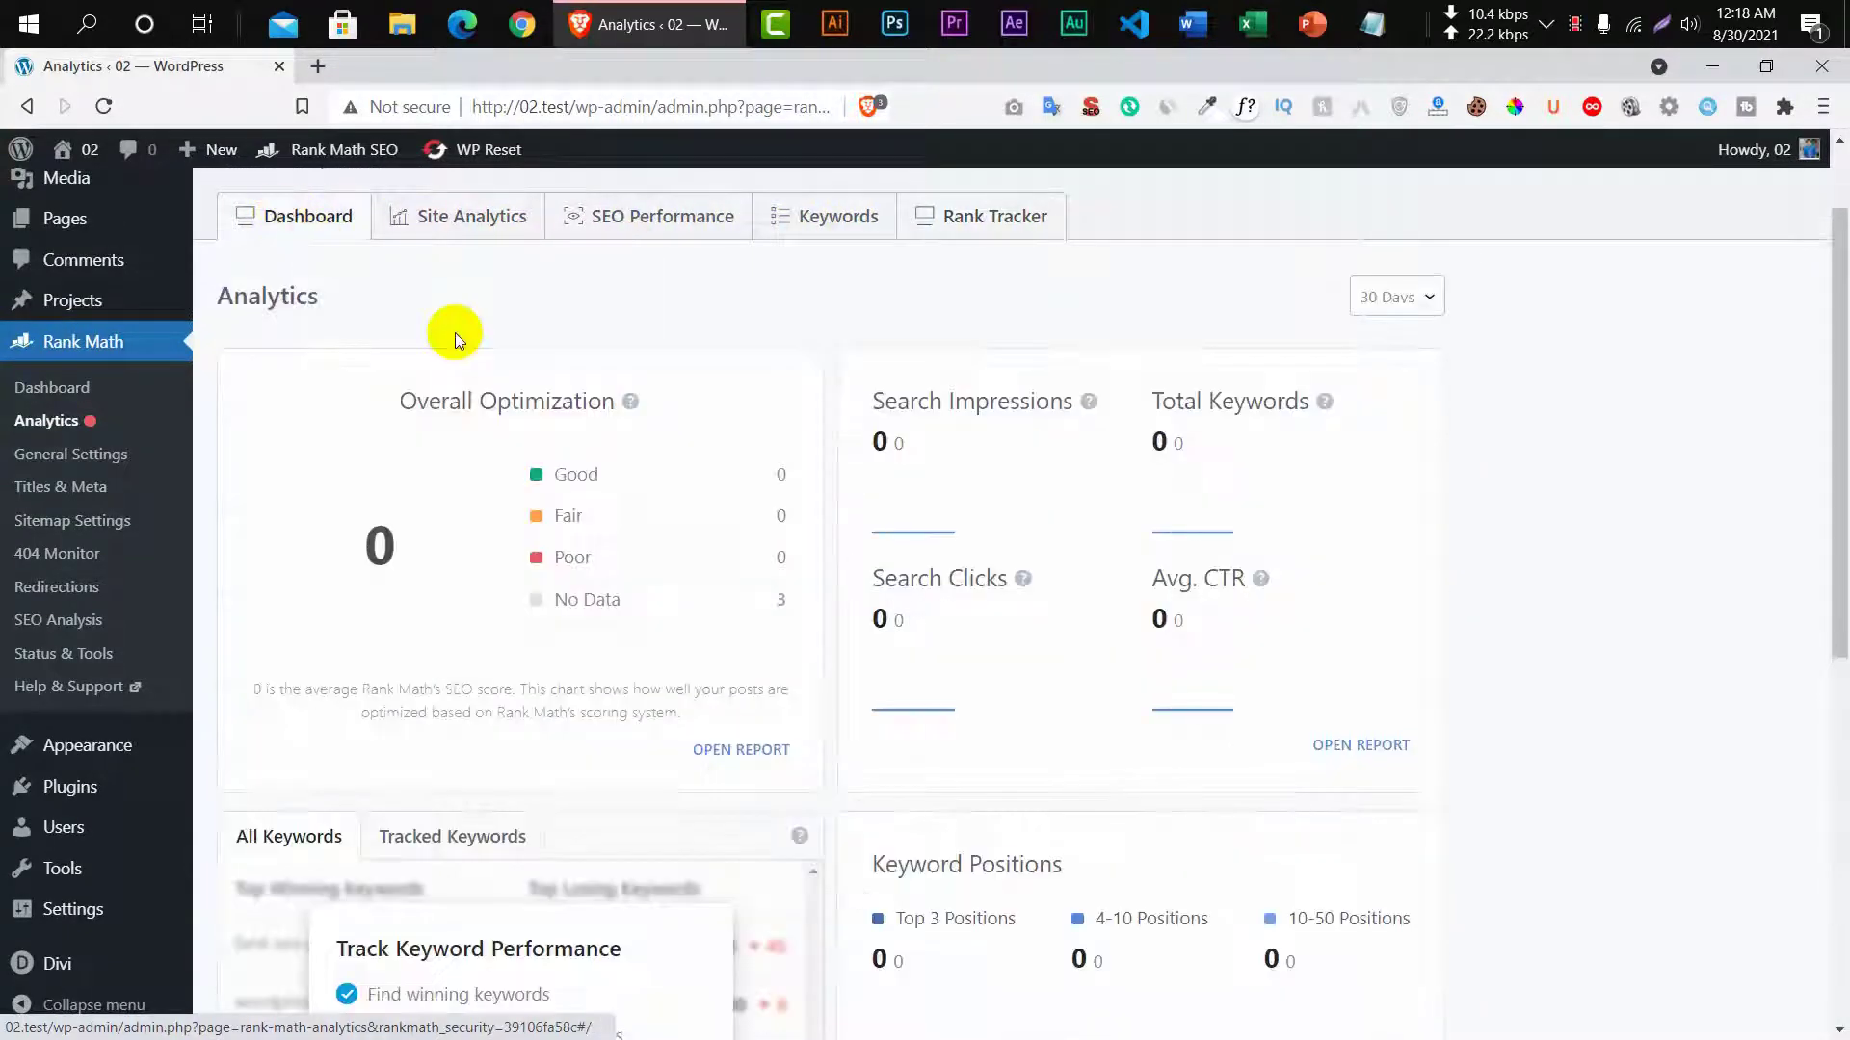
scroll(708, 513, "down", 7)
scroll(719, 603, "up", 7)
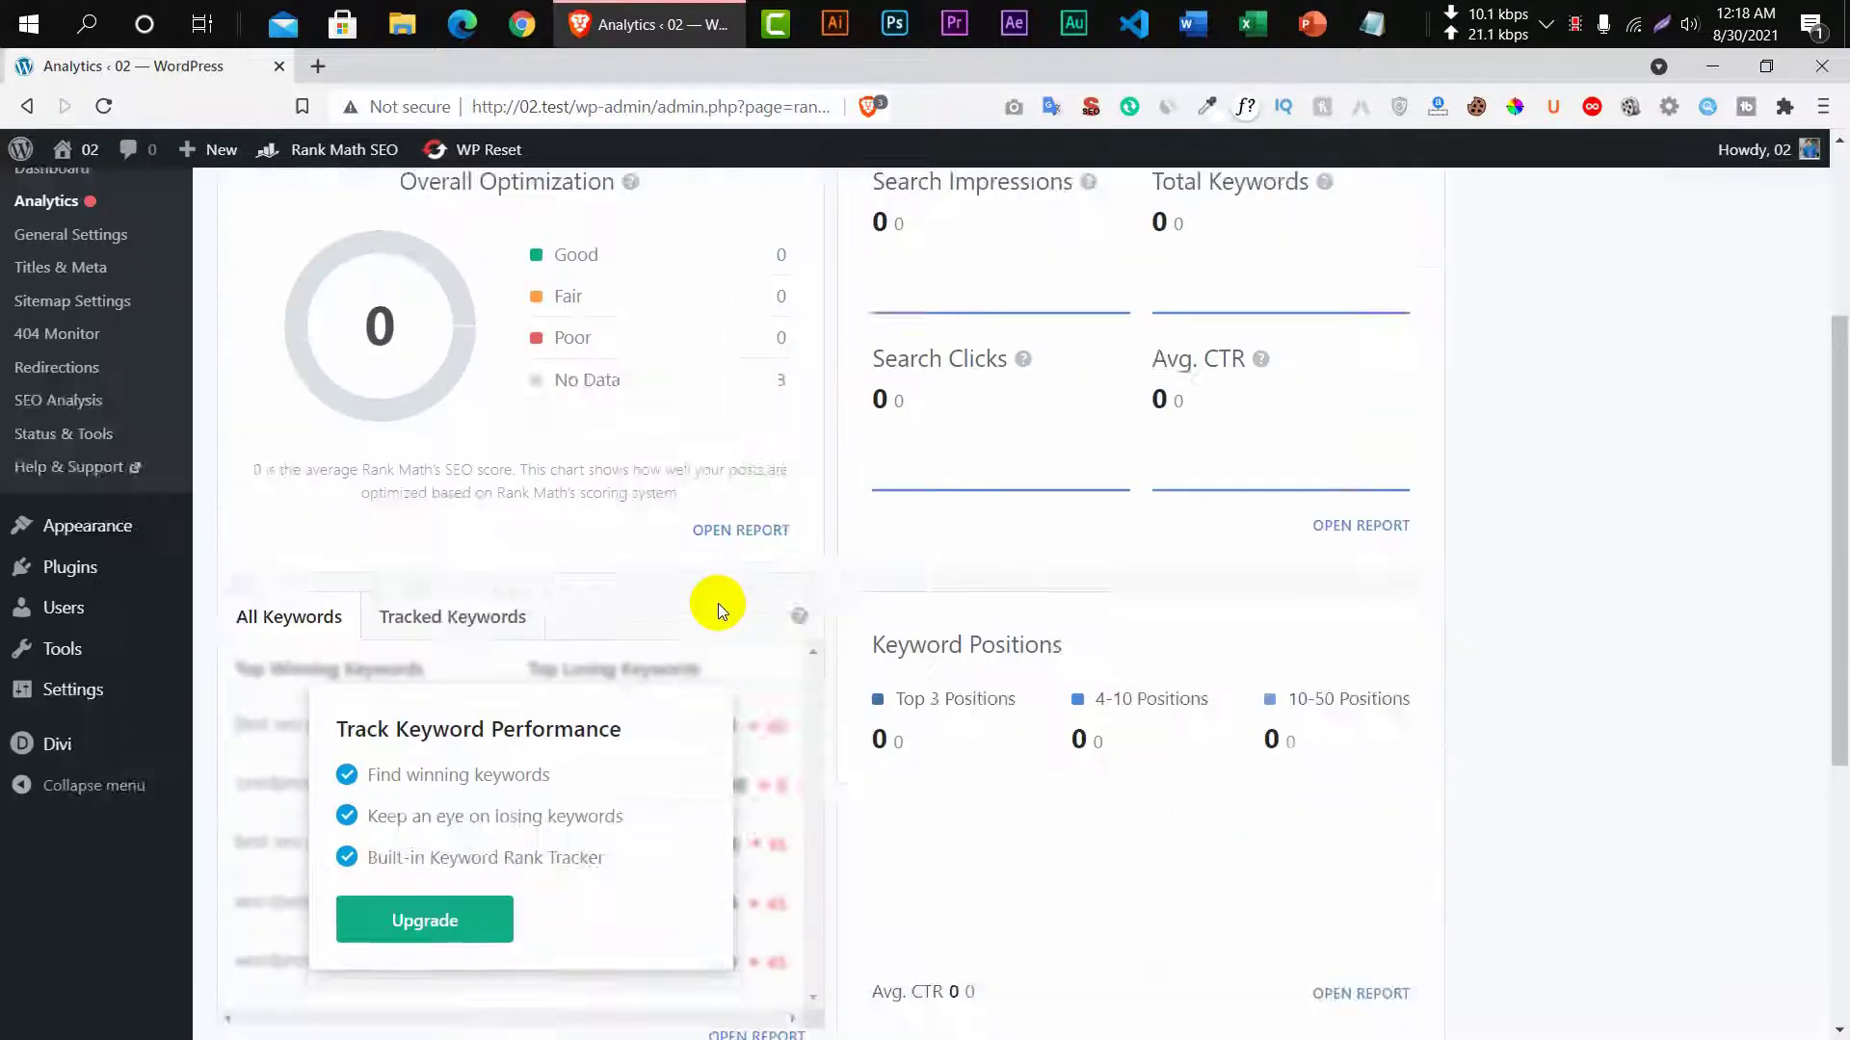
Open Rank Math's General Settings and examine the Links options for attachment redirects, nofollow links and external links.
left_click(58, 575)
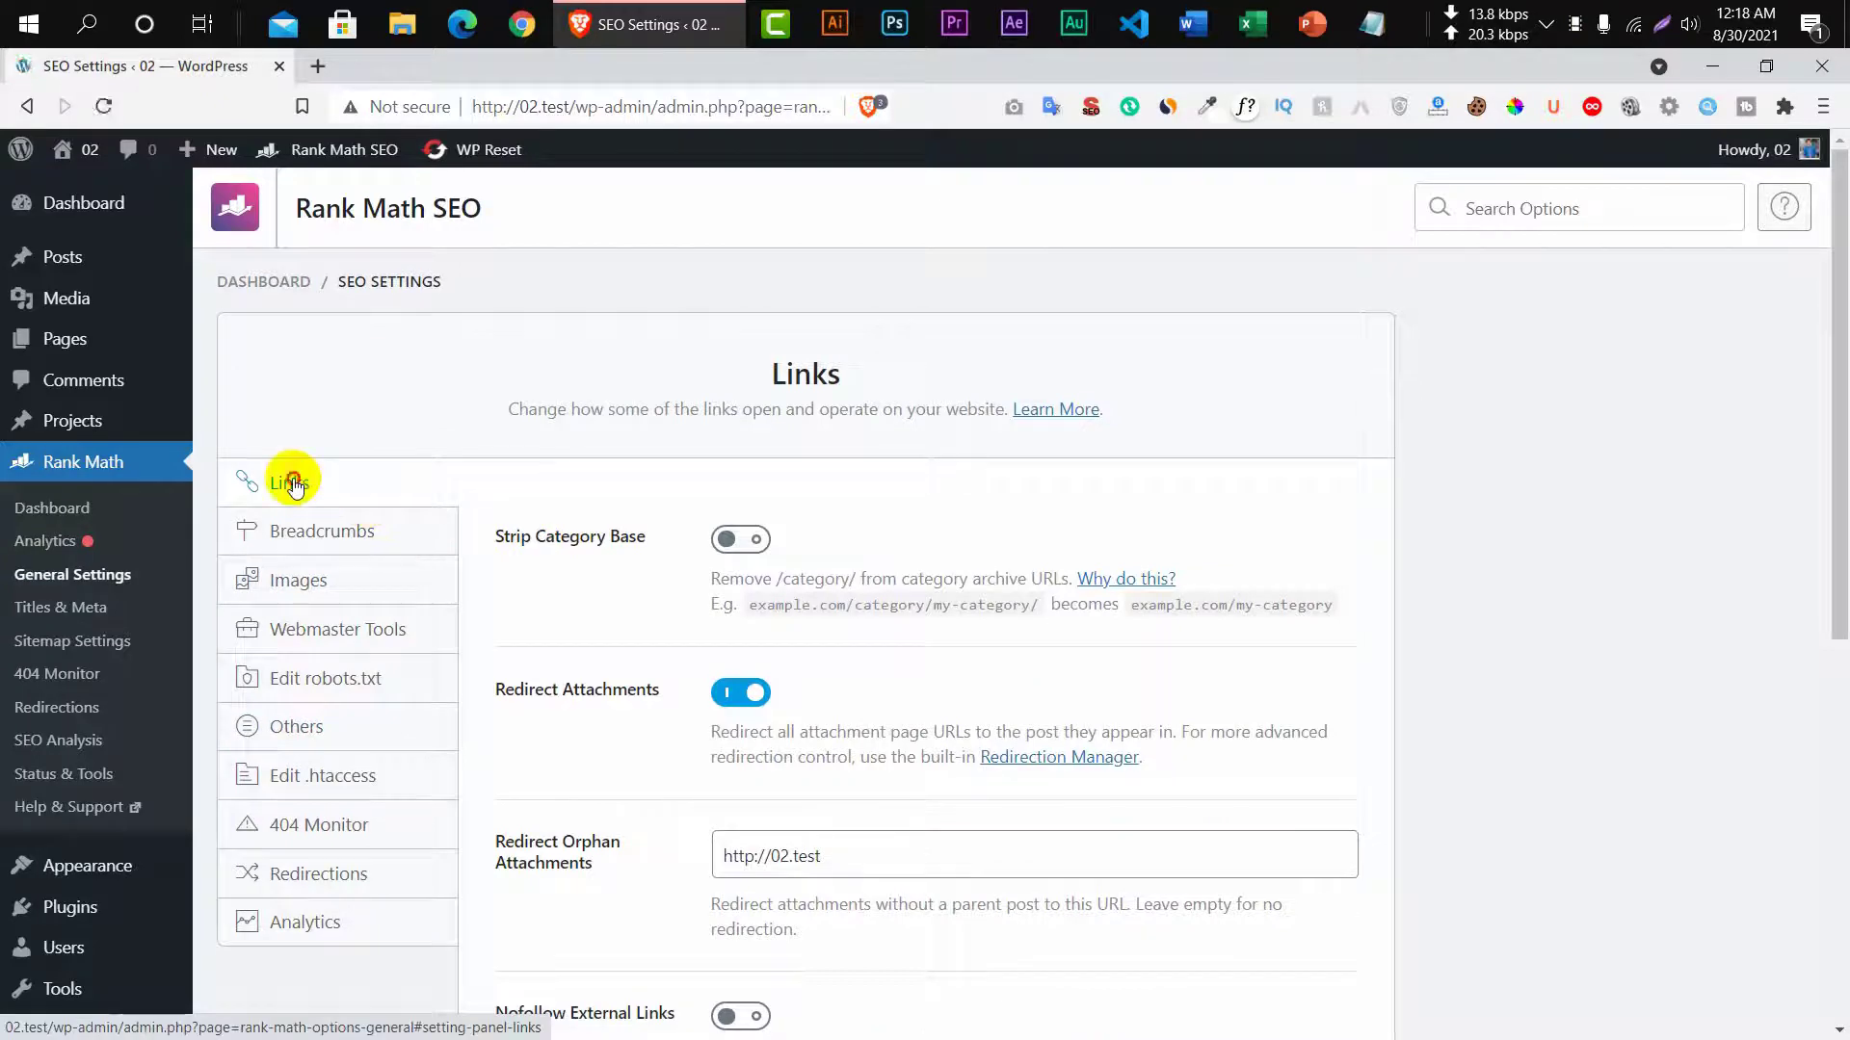
scroll(774, 569, "down", 3)
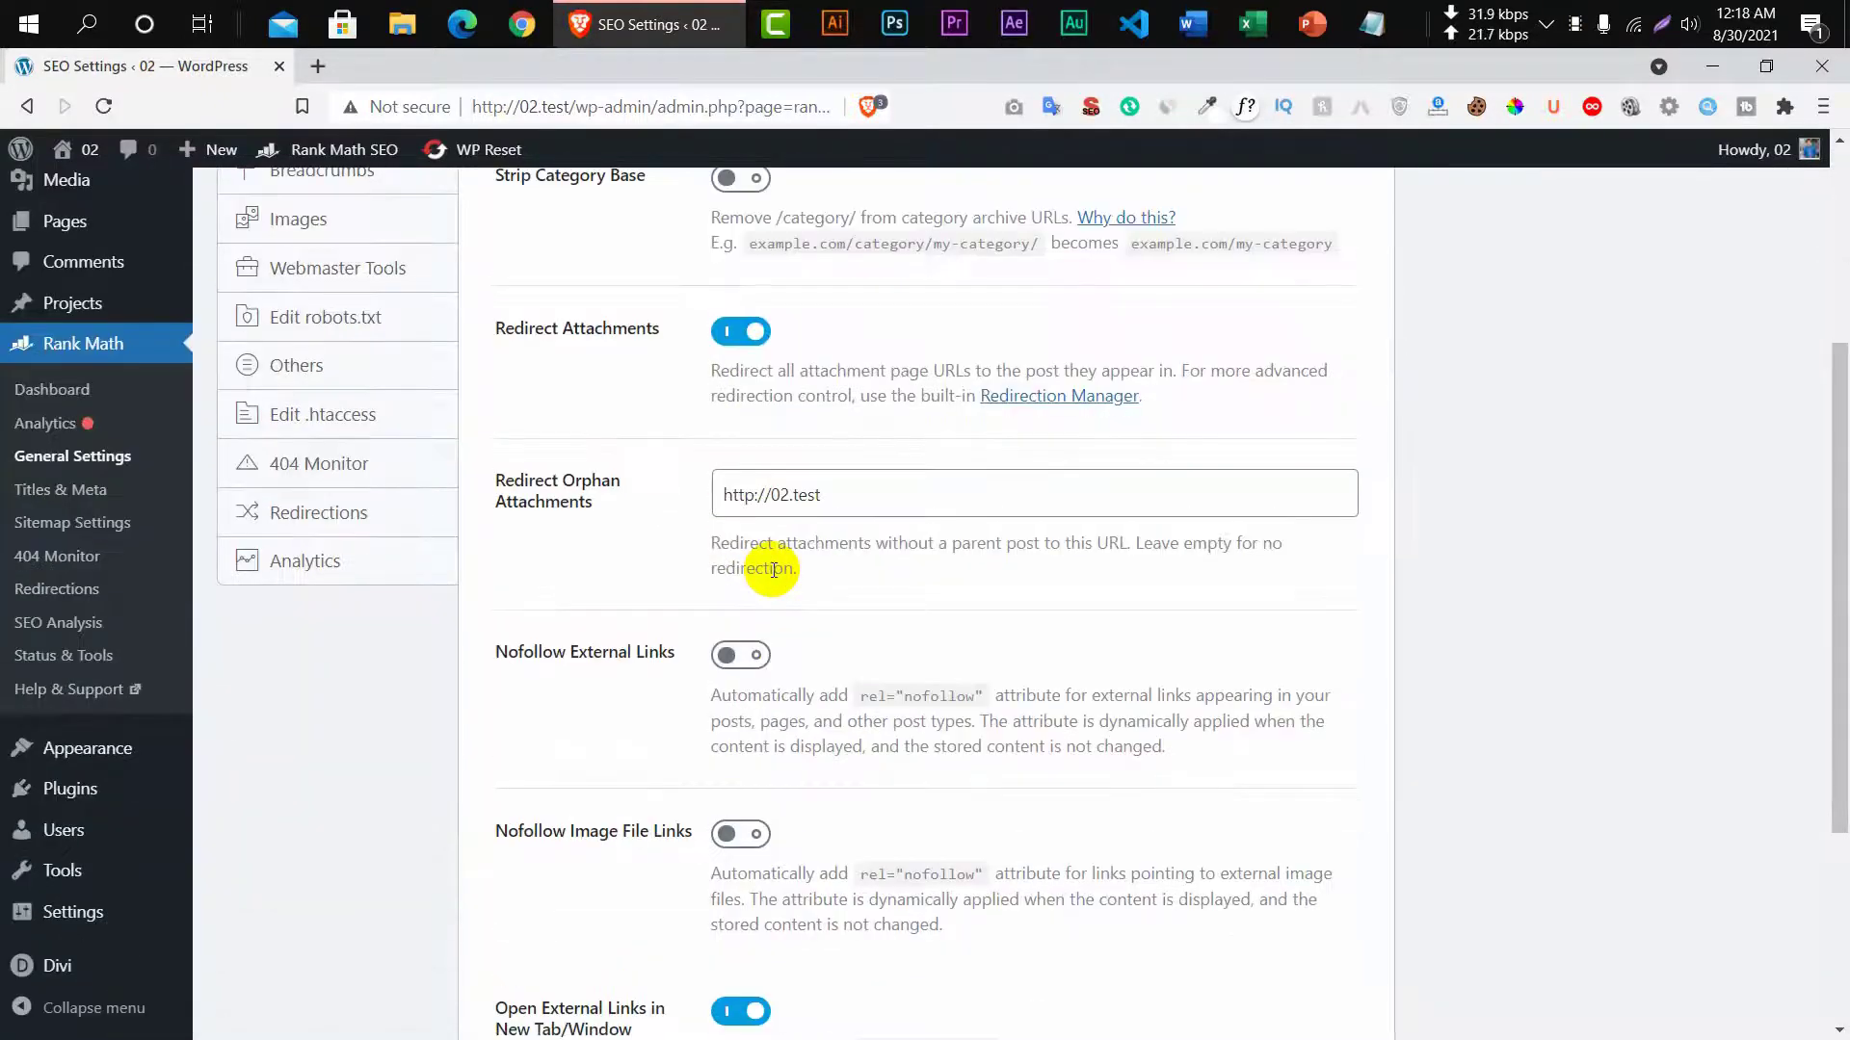
scroll(774, 570, "down", 3)
scroll(617, 576, "up", 5)
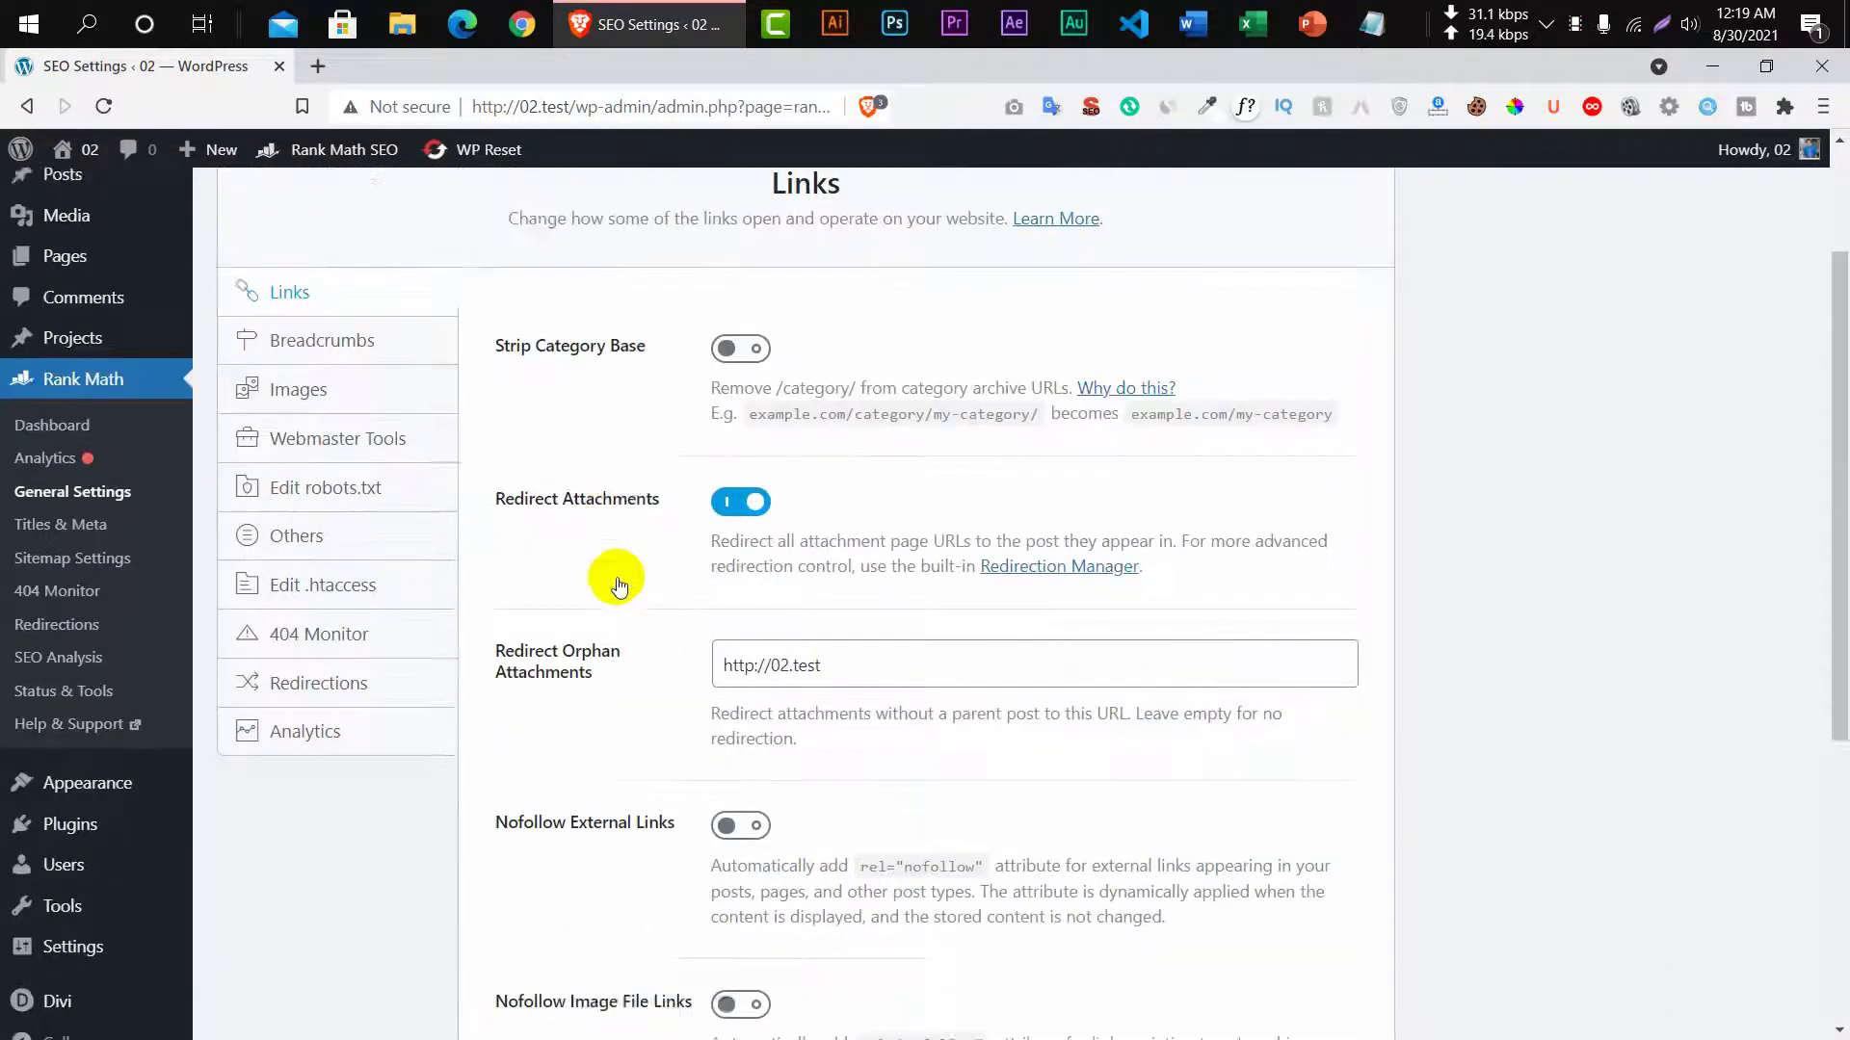
scroll(616, 576, "down", 4)
scroll(616, 576, "up", 6)
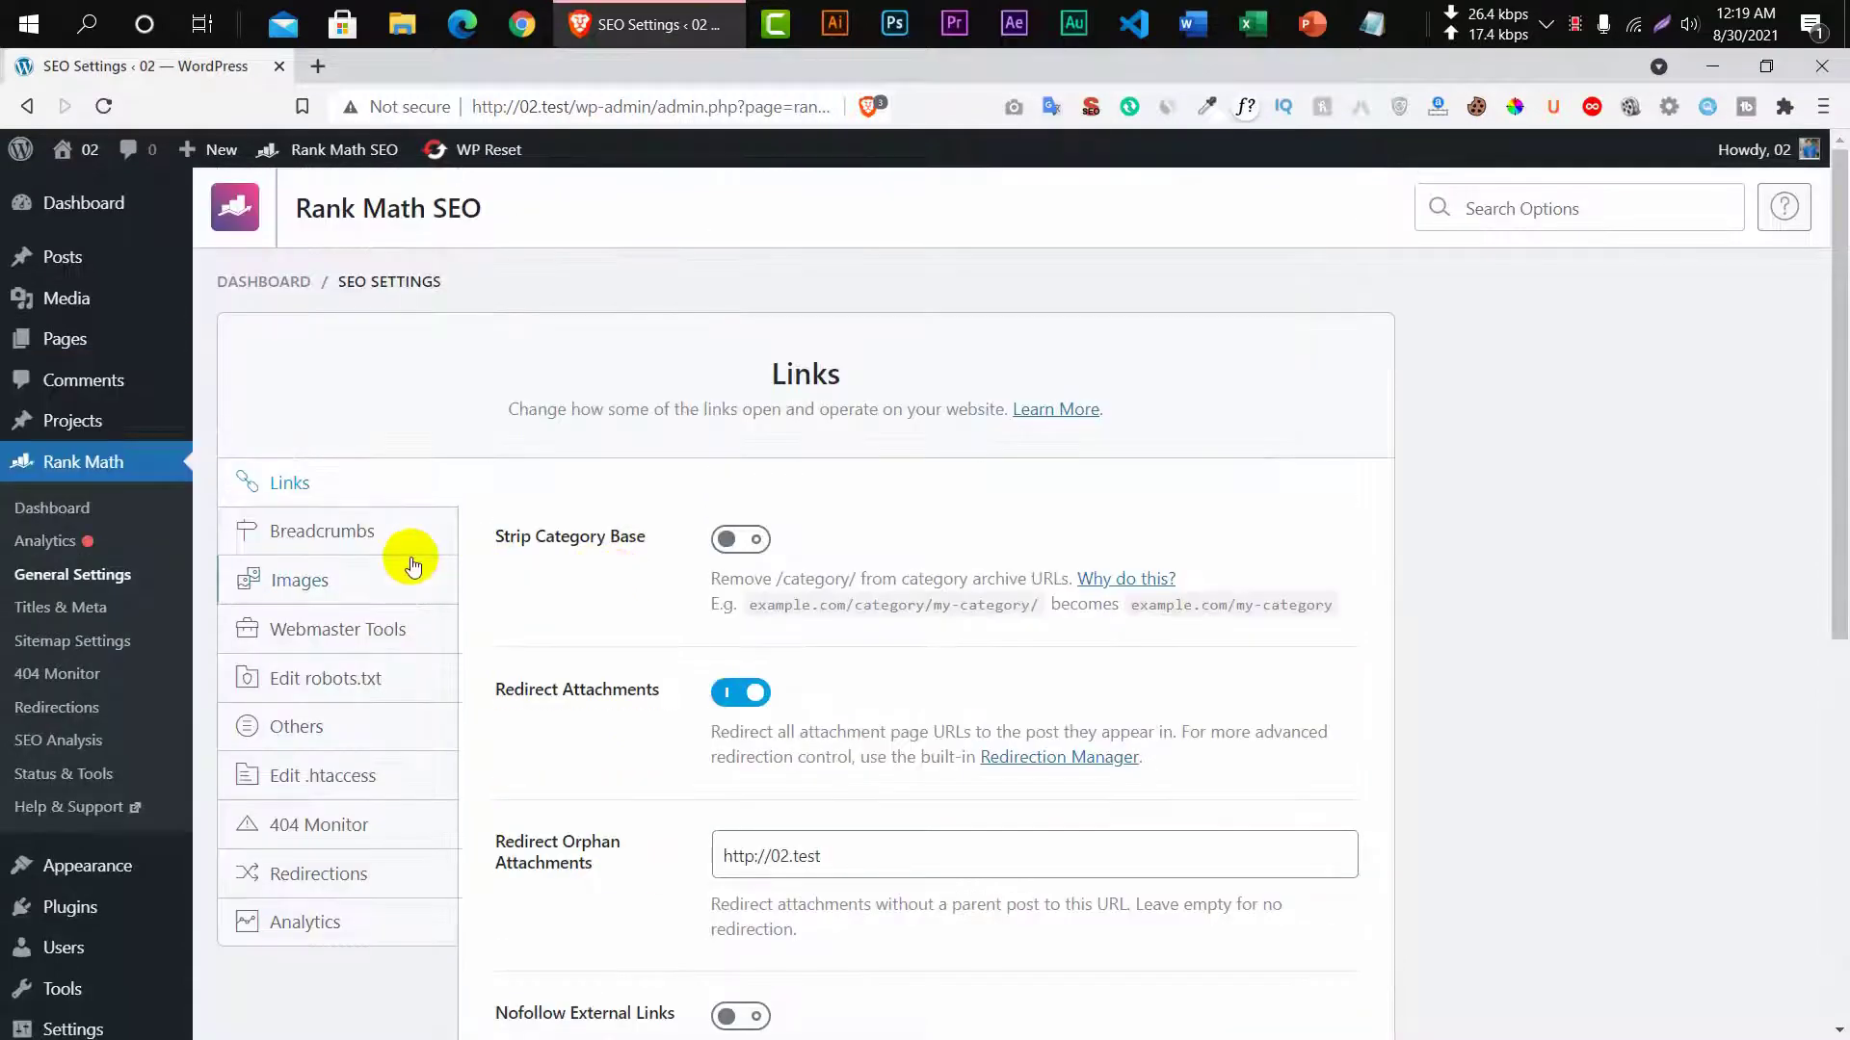
scroll(471, 523, "down", 7)
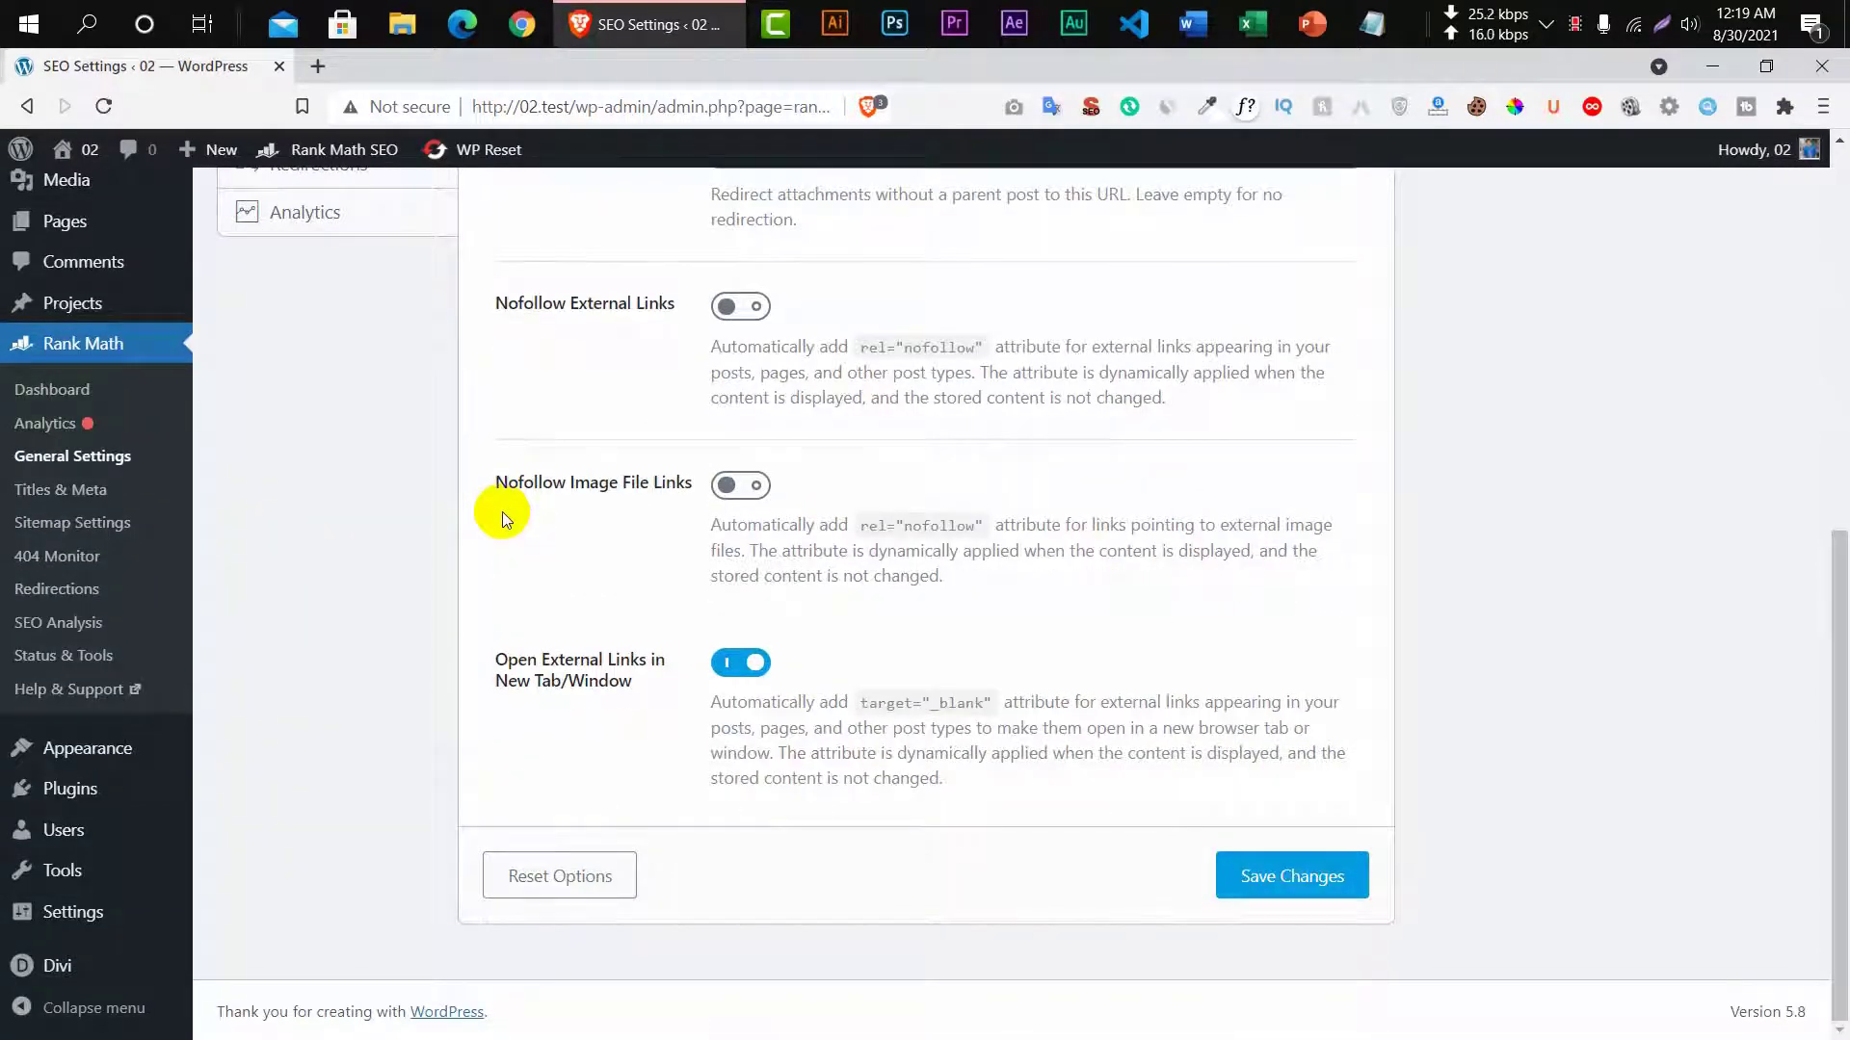
scroll(501, 511, "up", 7)
Look over the Breadcrumbs settings and the Images settings for ALT and TITLE attributes.
left_click(348, 526)
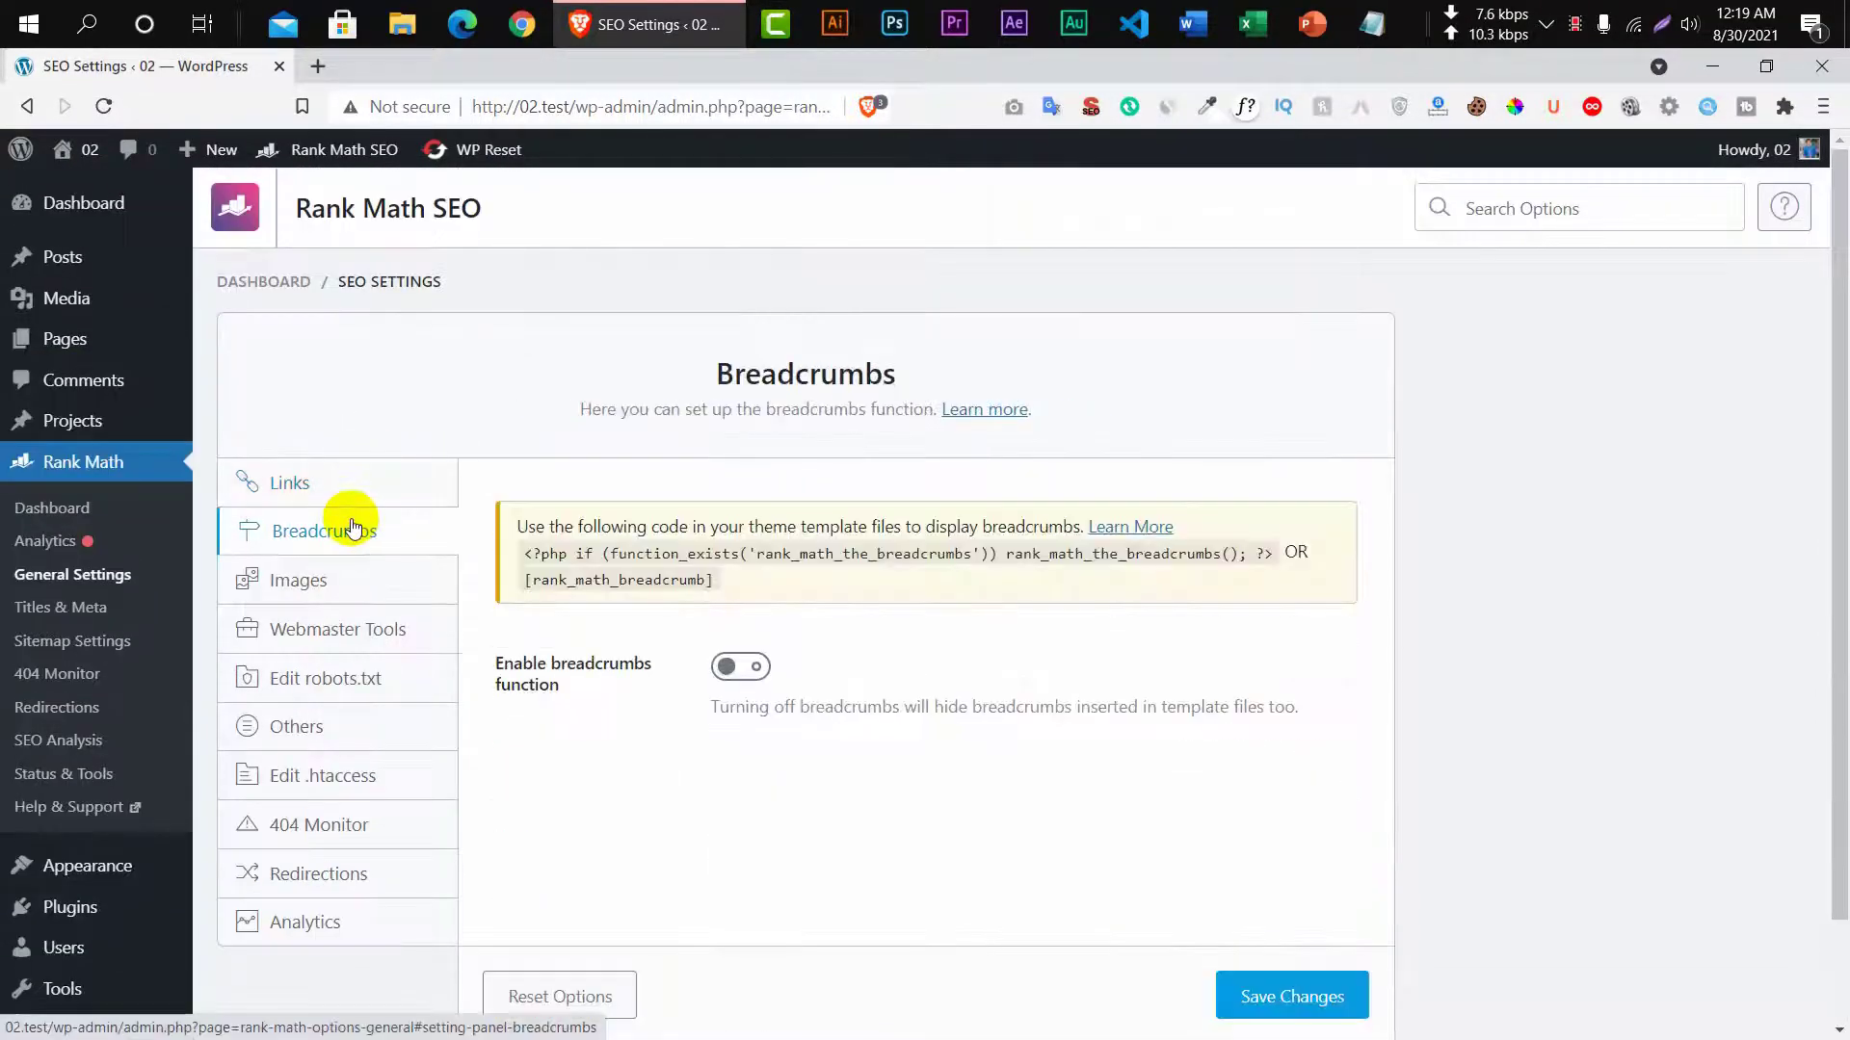
left_click(371, 581)
scroll(639, 603, "down", 5)
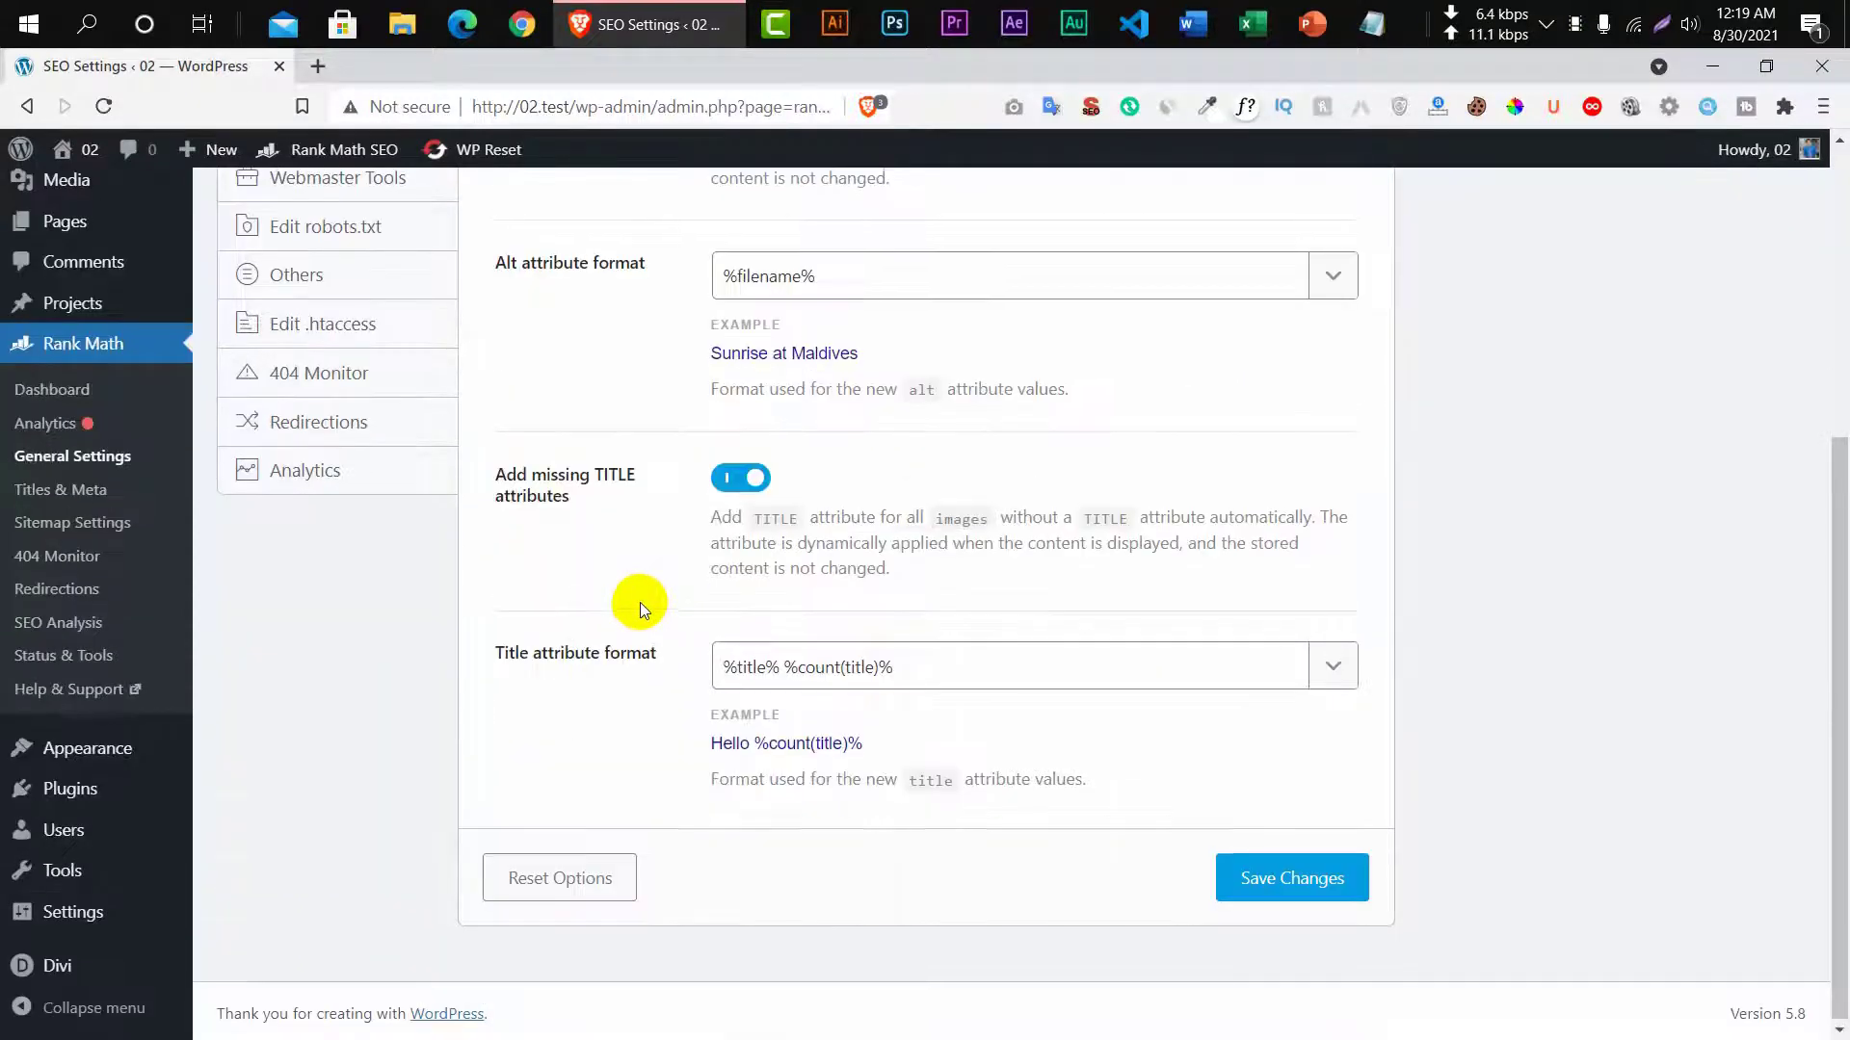
scroll(640, 603, "up", 4)
Look through the Webmaster Tools, Edit robots.txt, Others and Edit .htaccess settings.
left_click(376, 534)
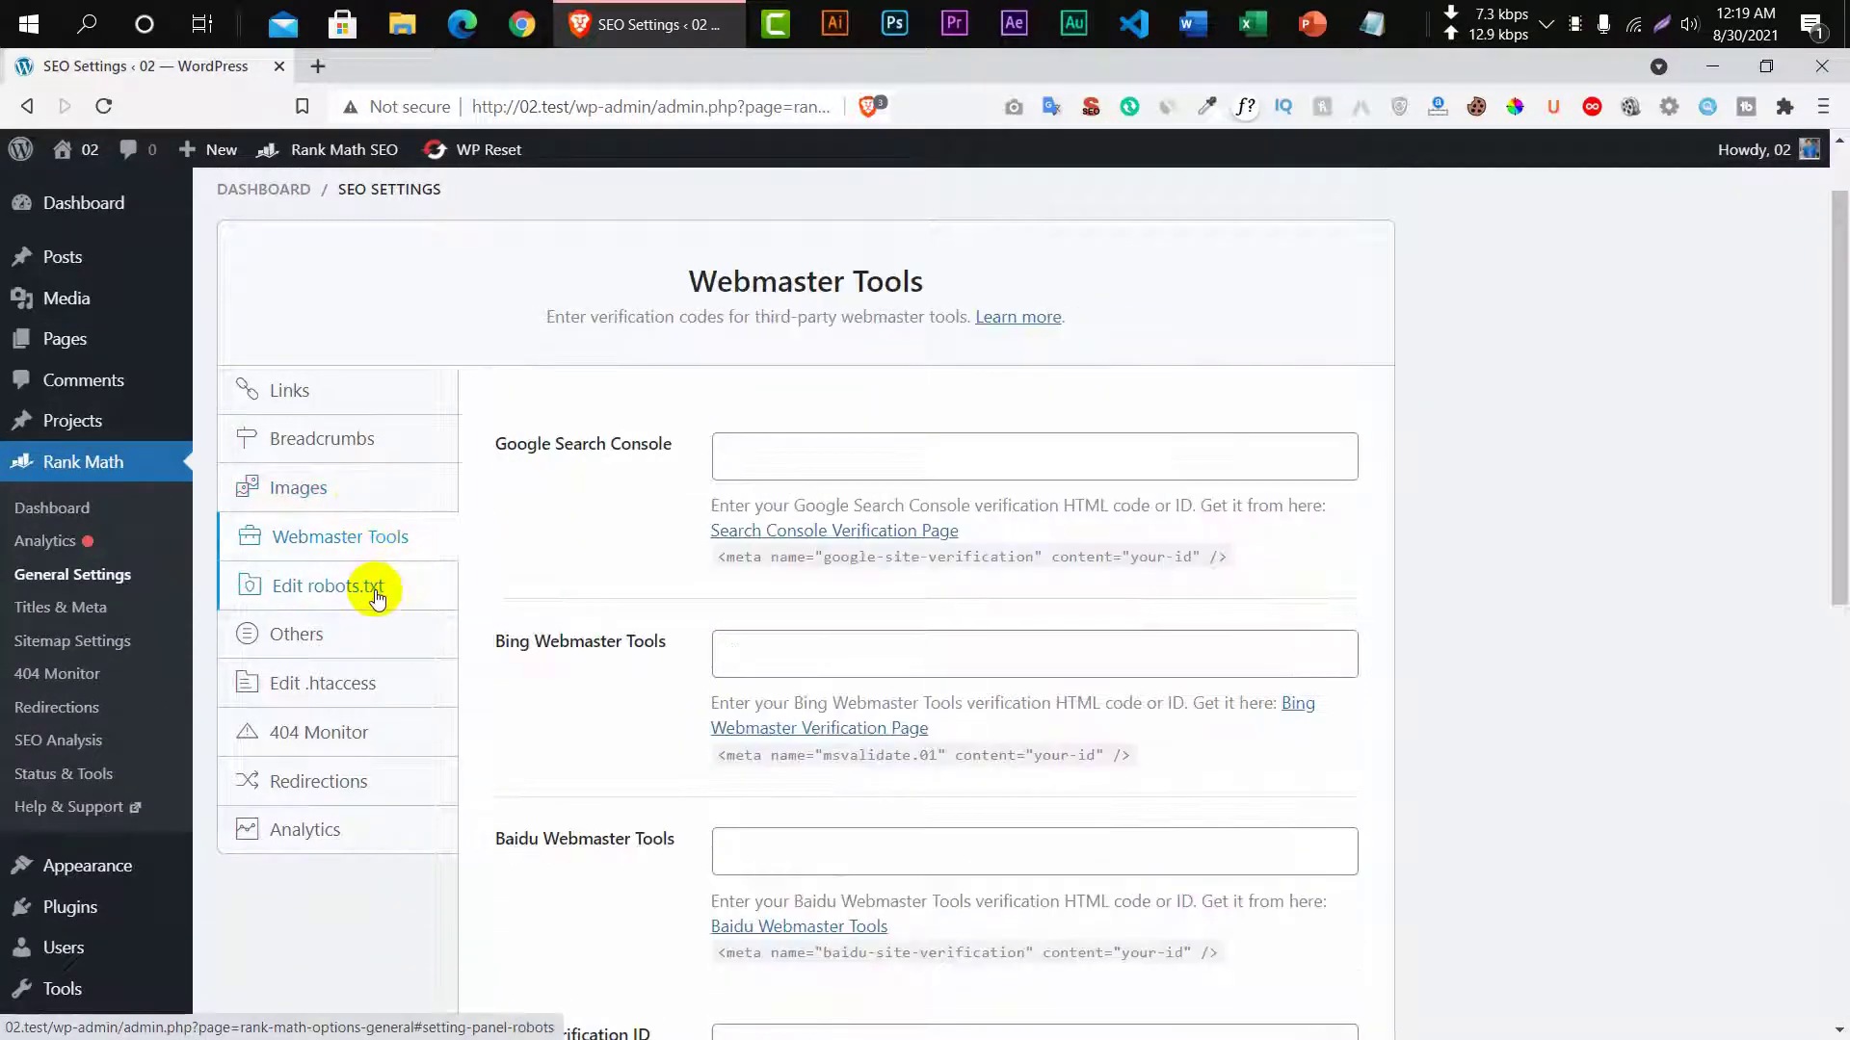
left_click(376, 594)
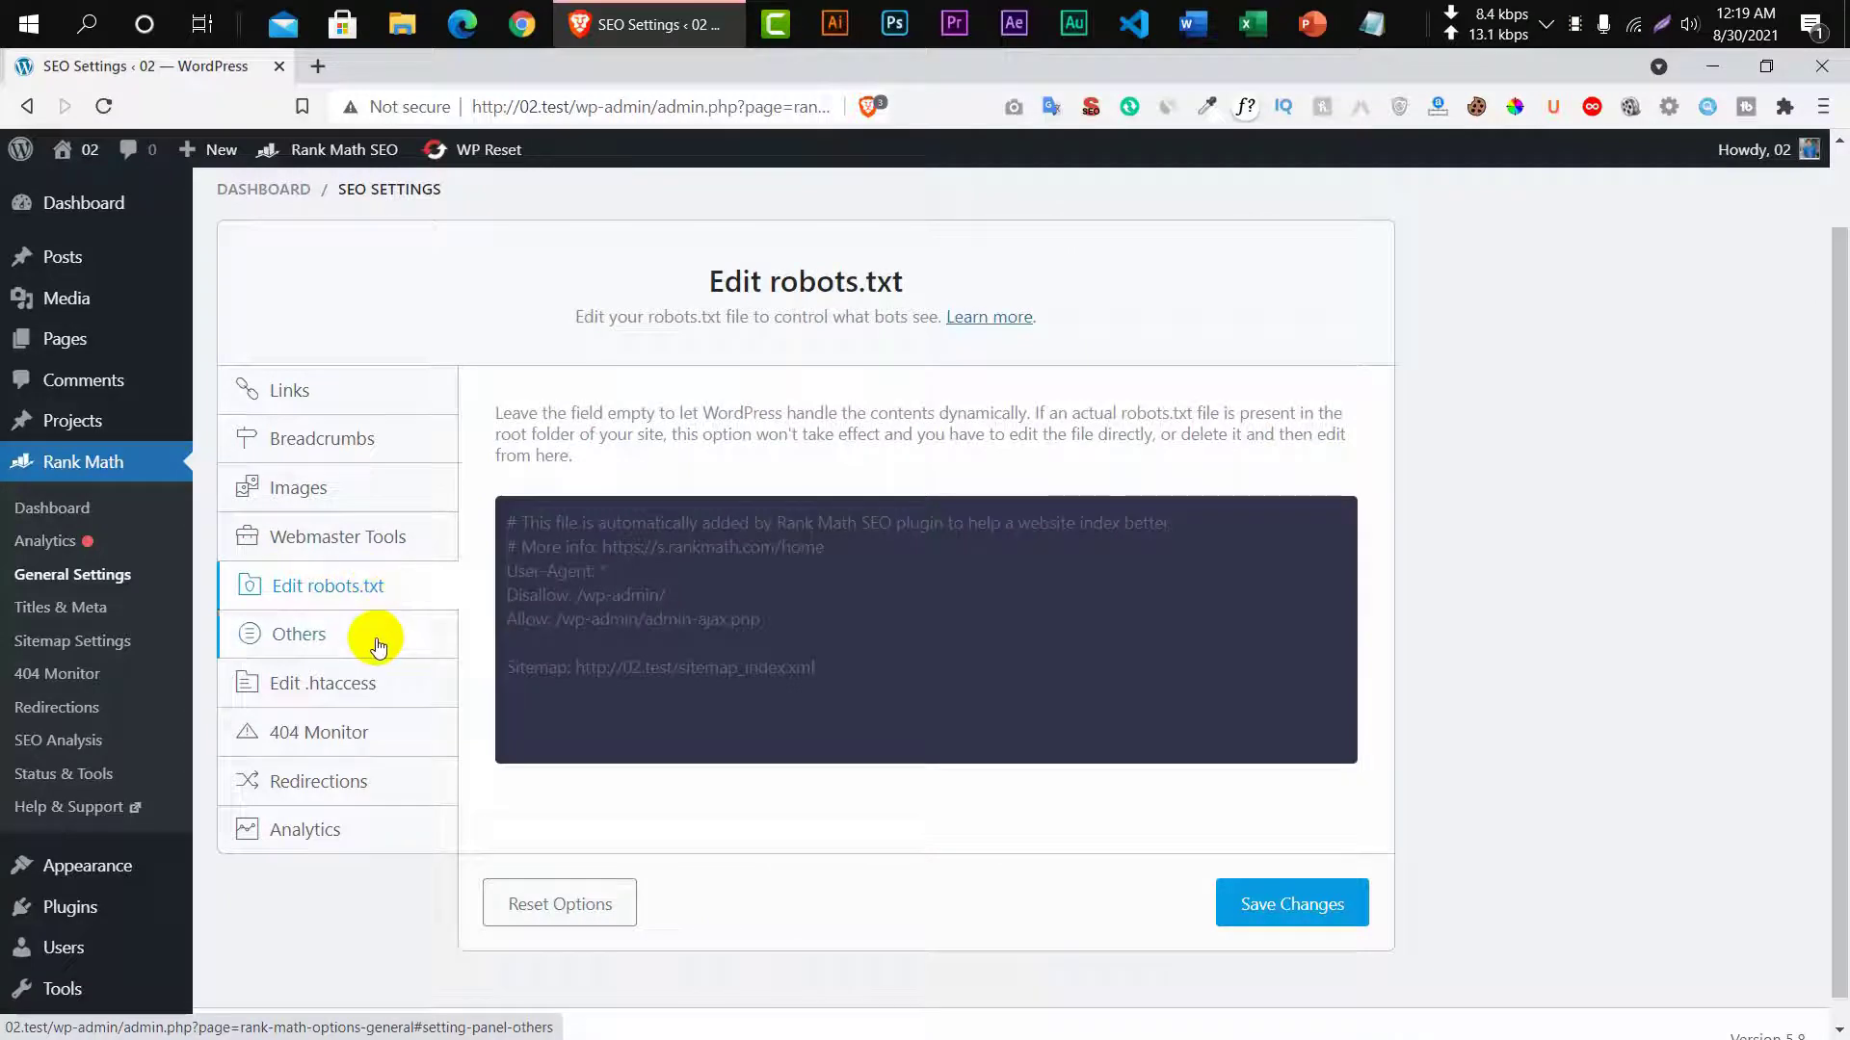
left_click(376, 638)
left_click(374, 686)
Examine the 404 Monitor and Redirections settings down to their last options.
left_click(362, 737)
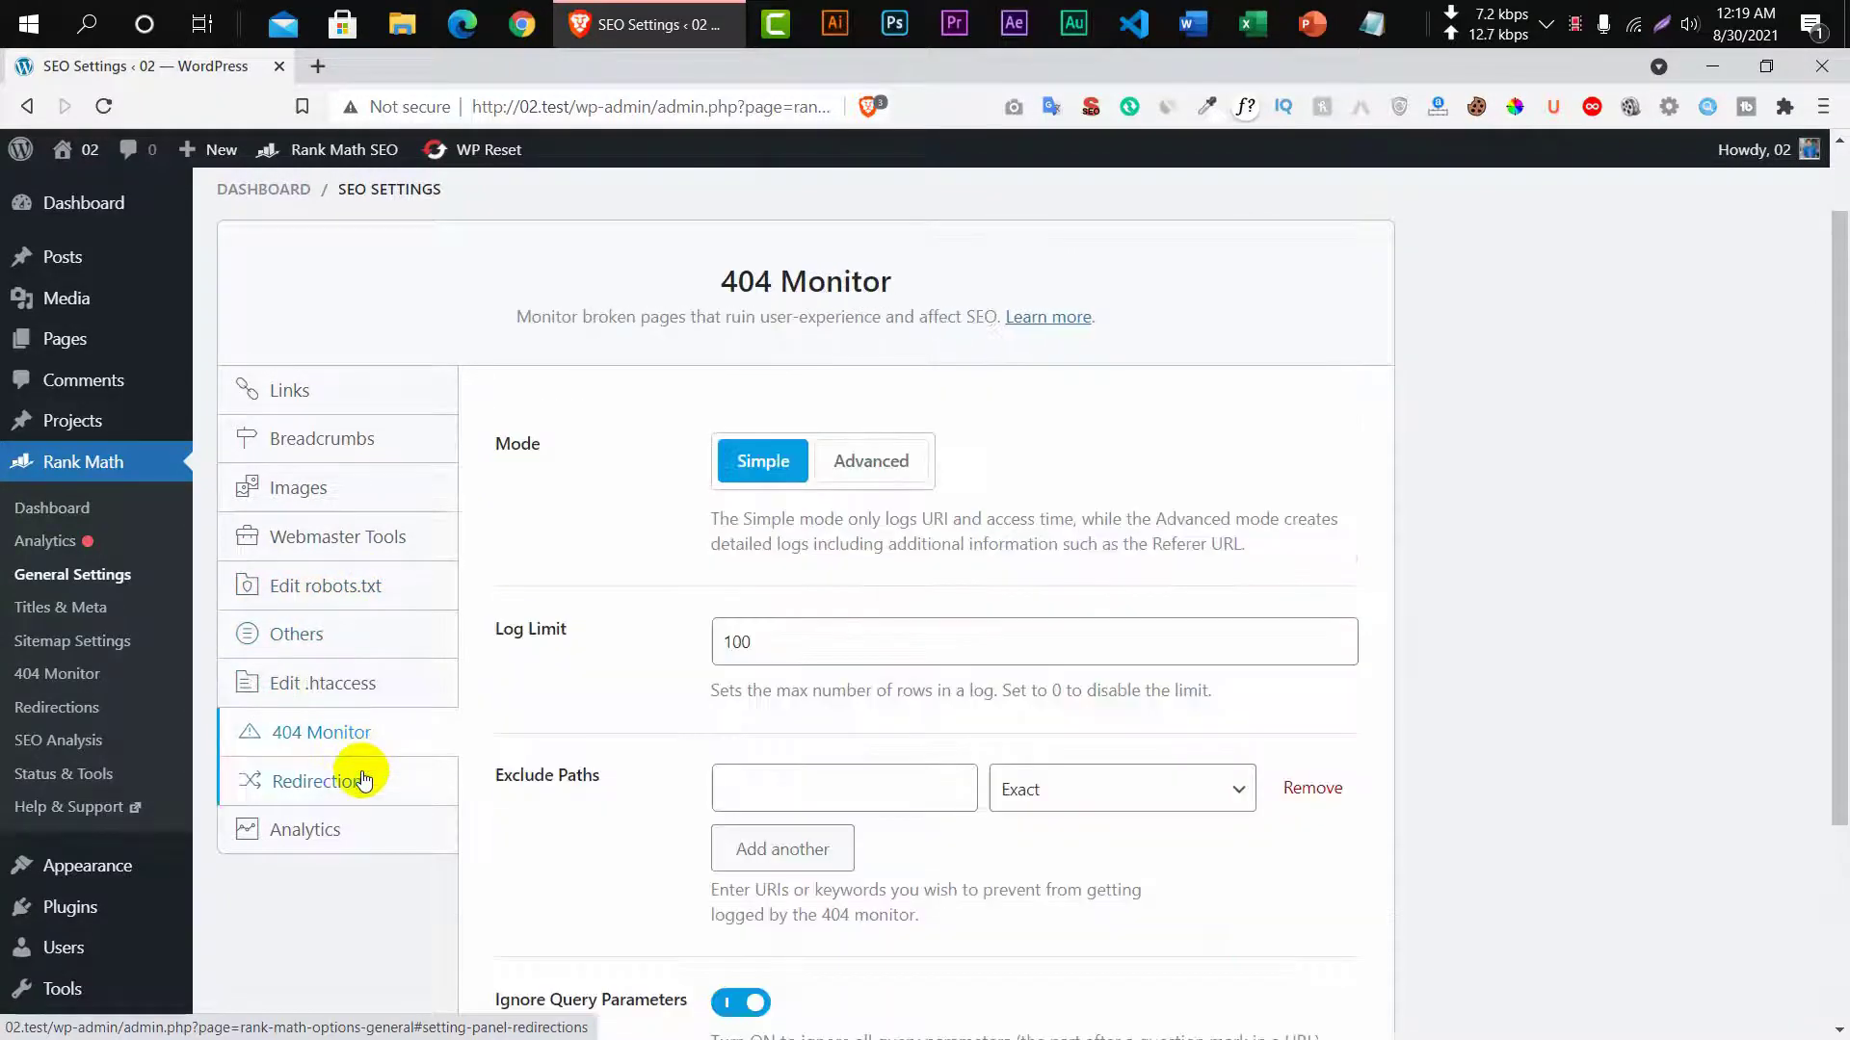
scroll(813, 703, "down", 3)
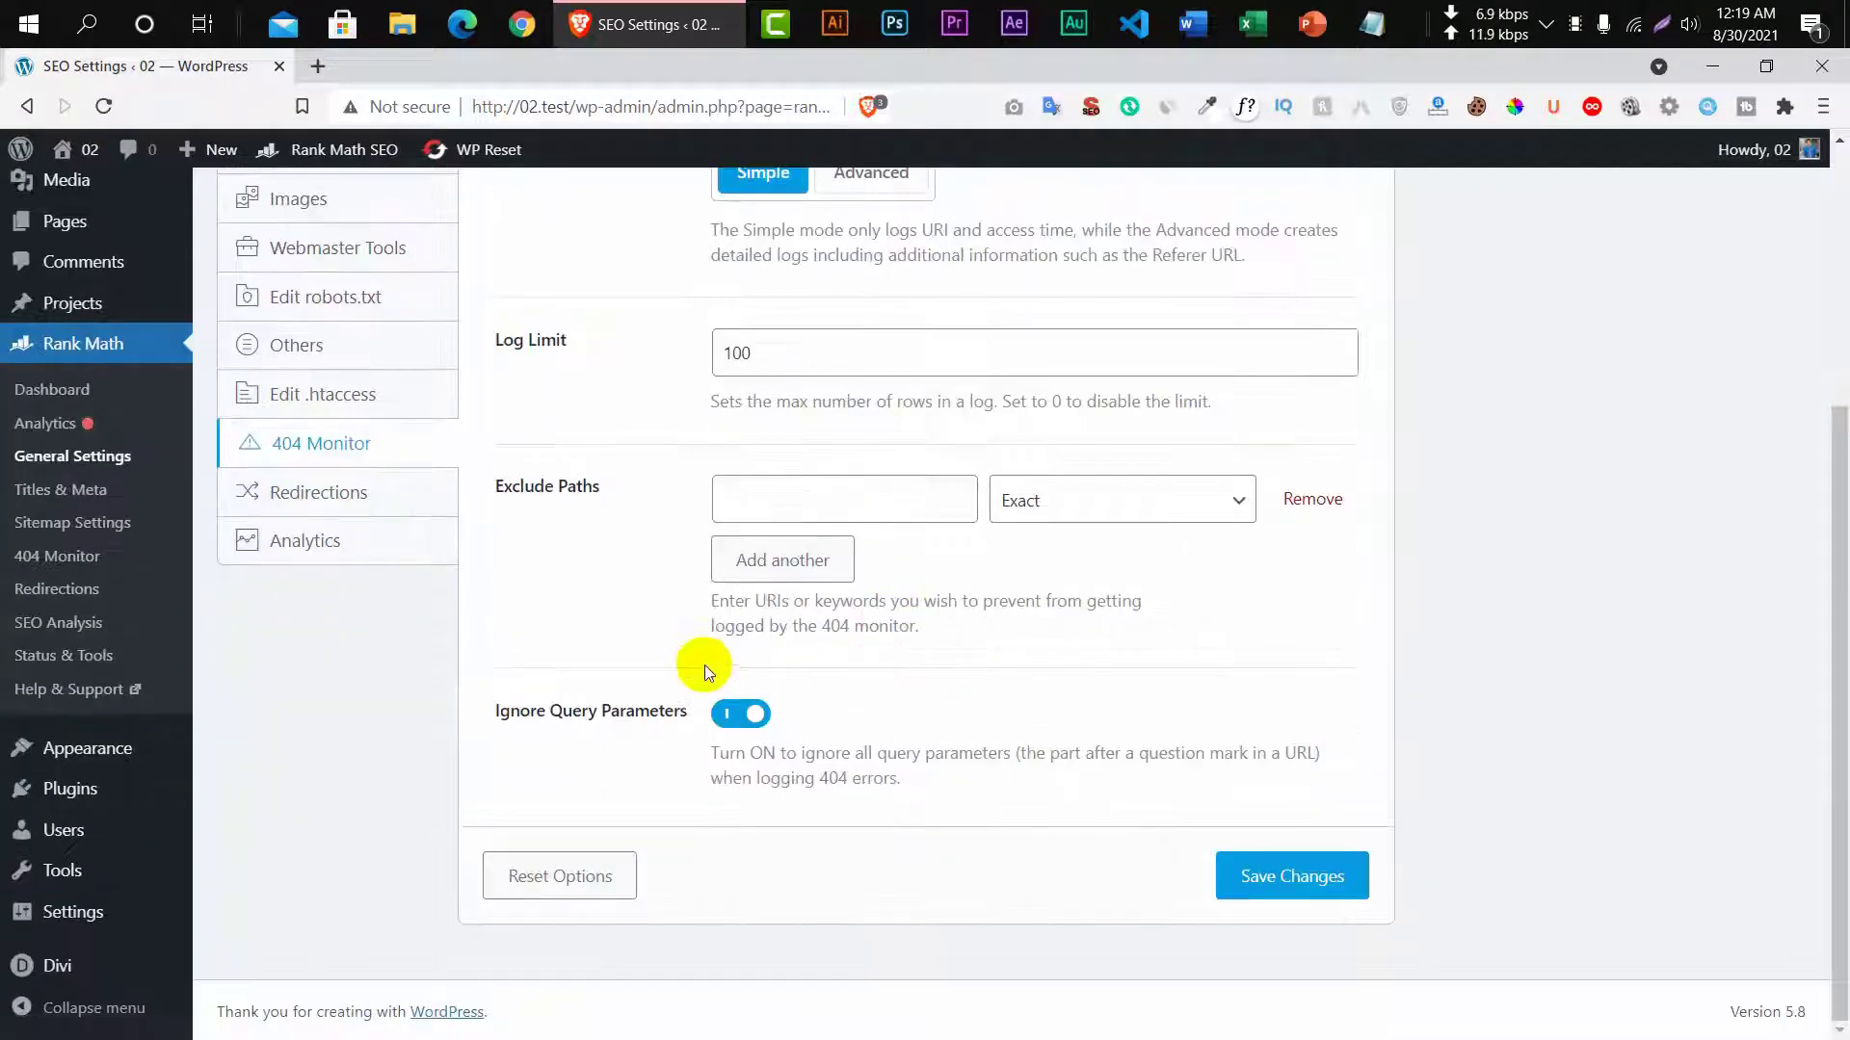
left_click(380, 489)
scroll(607, 566, "down", 3)
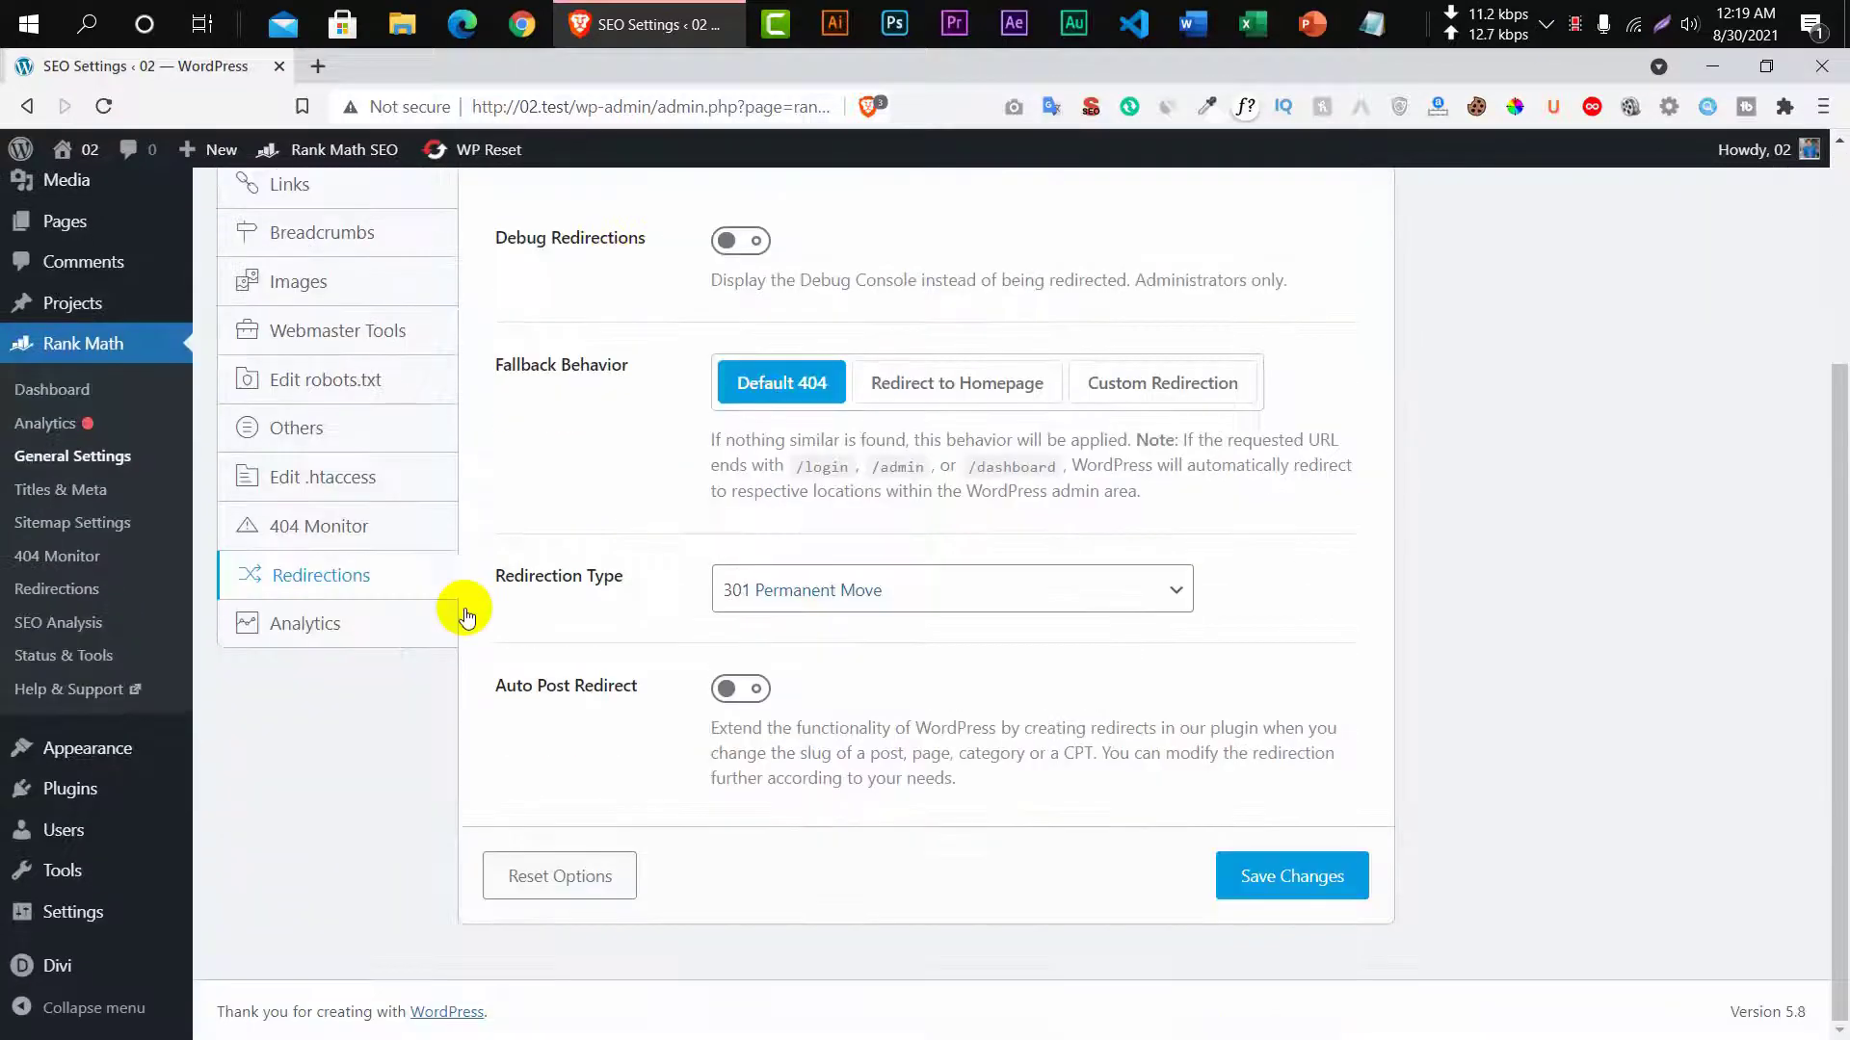
Examine the Analytics settings for Search Console, Google Analytics and AdSense, checking the available site profile and account choices.
left_click(339, 628)
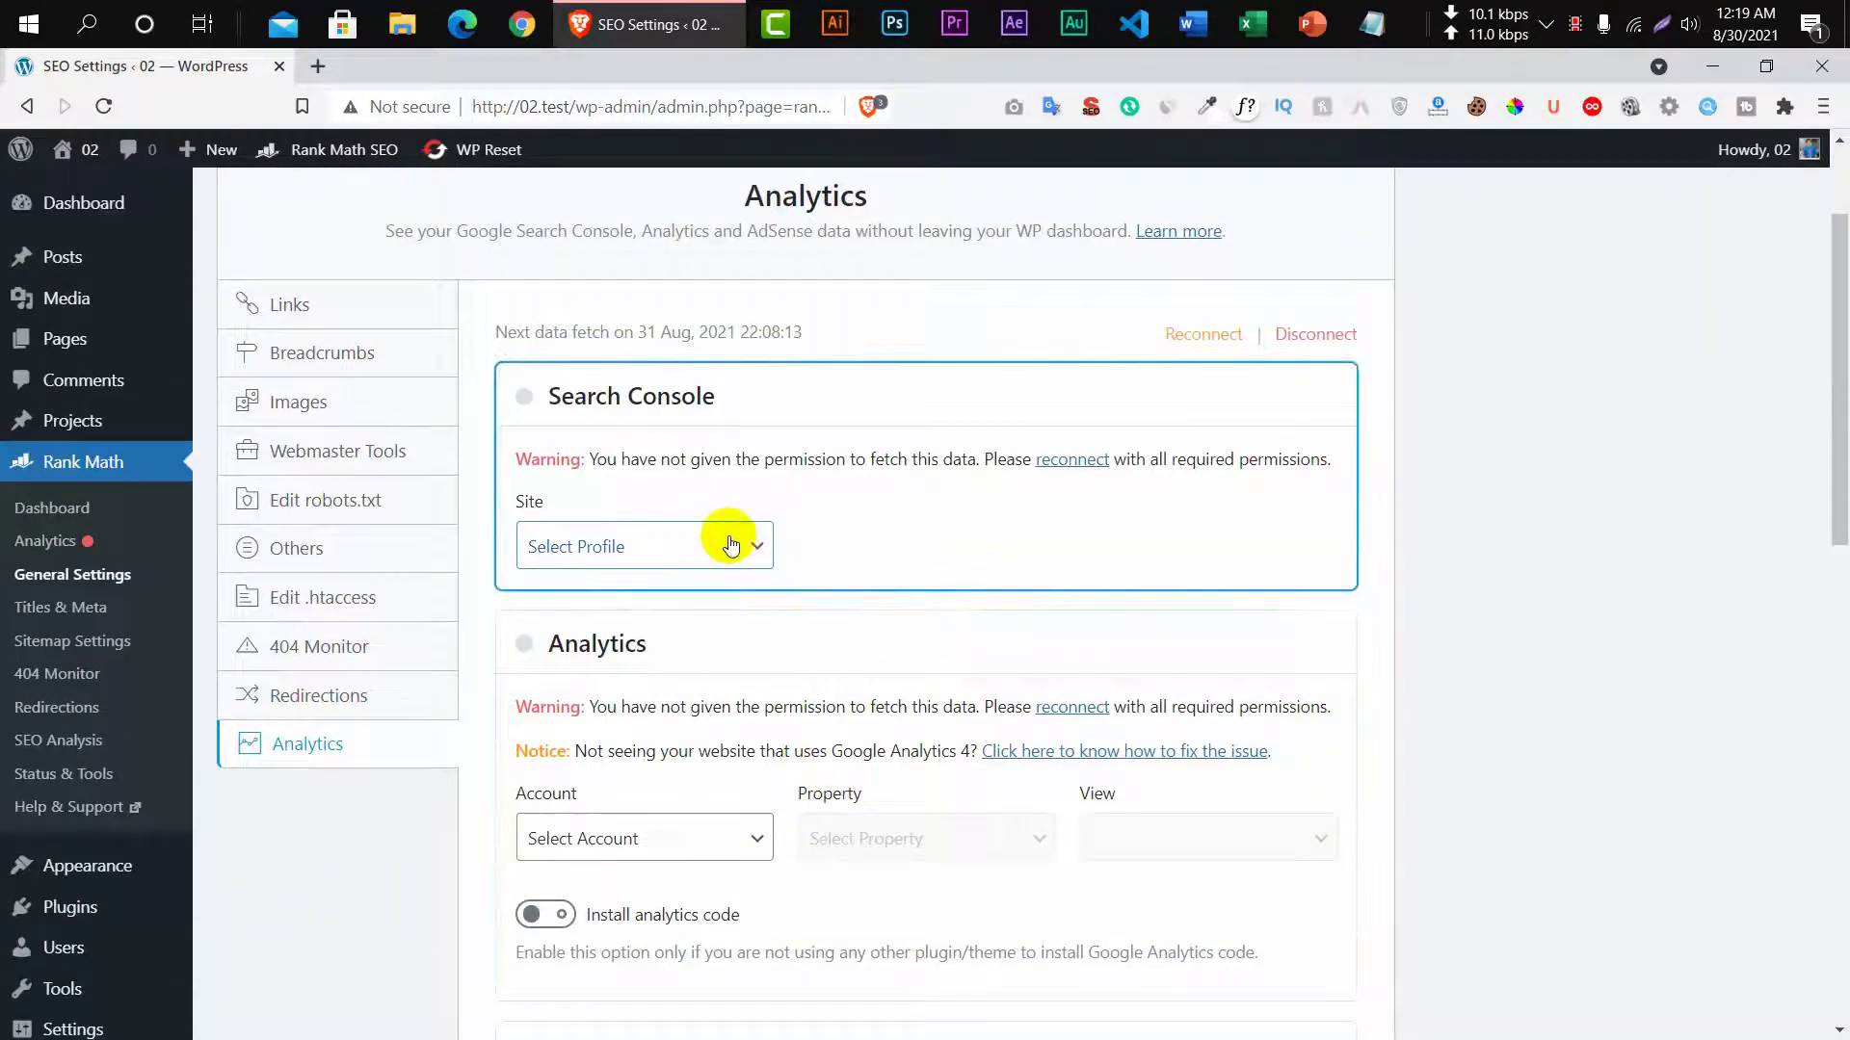
left_click(729, 544)
left_click(730, 545)
left_click(697, 836)
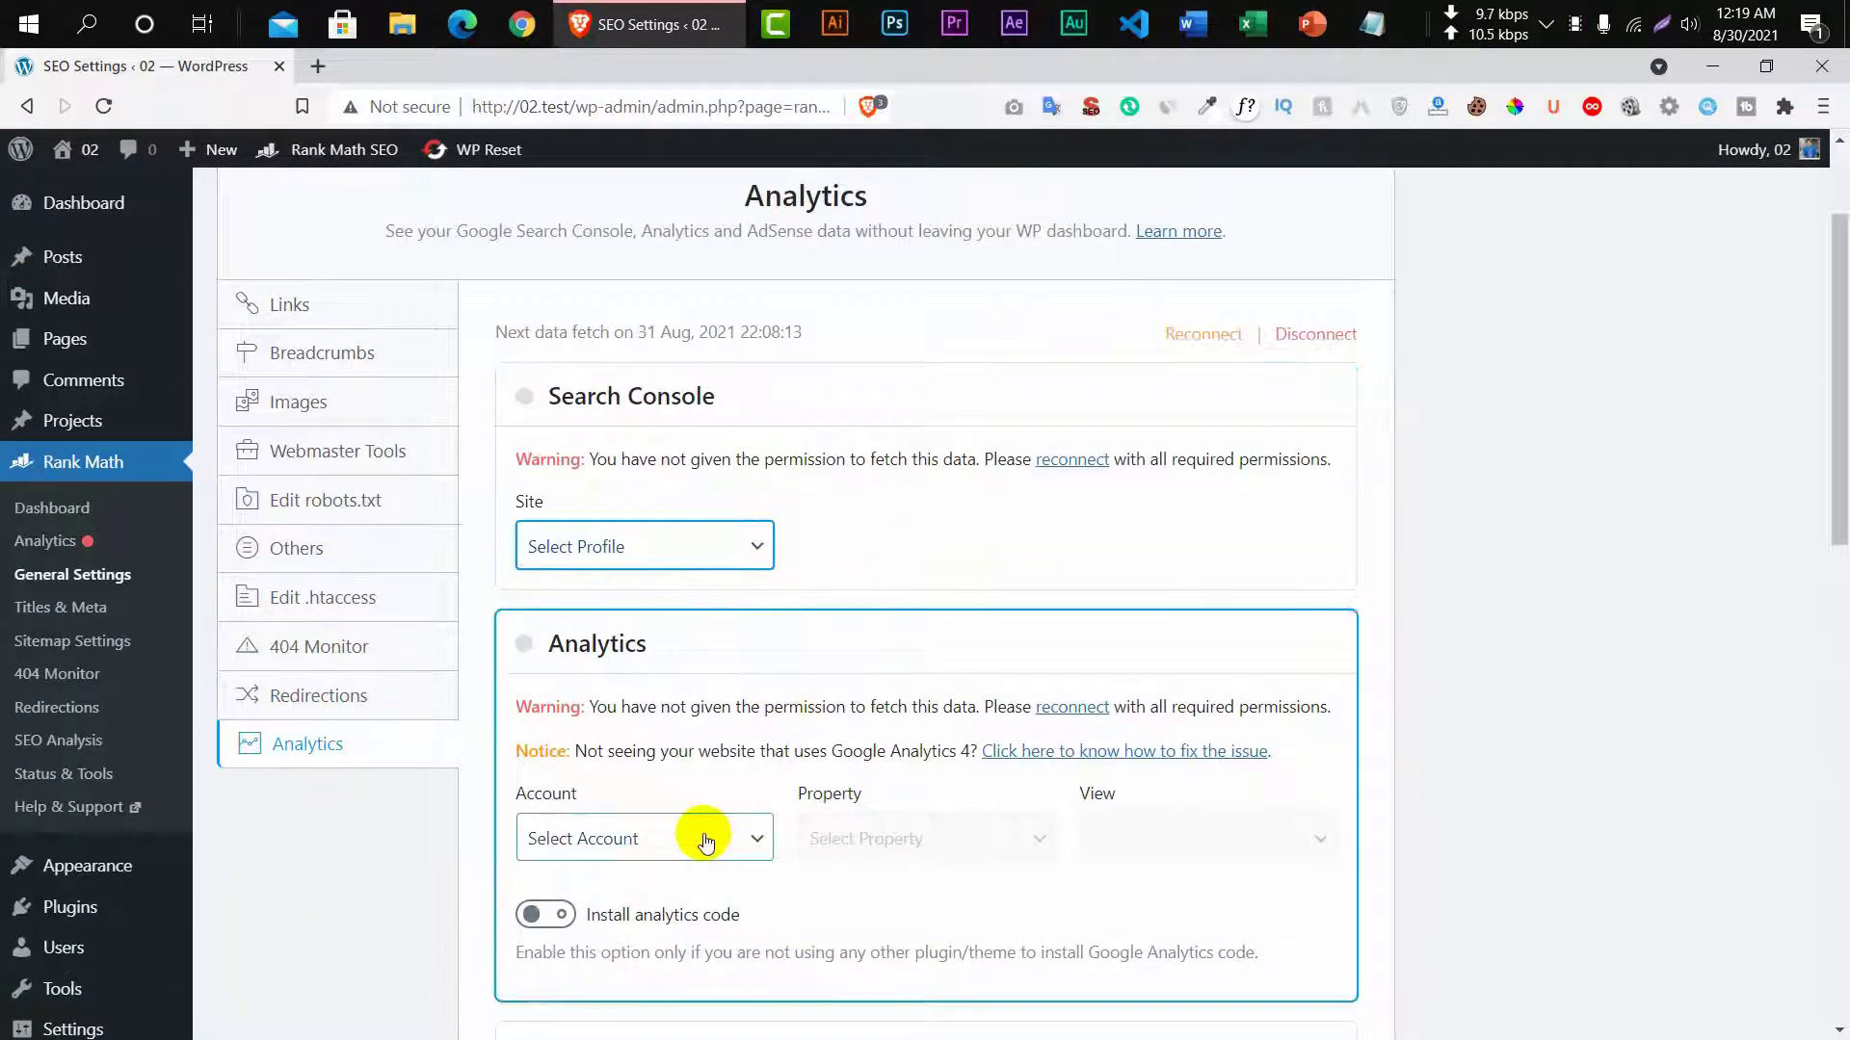
left_click(704, 842)
scroll(764, 751, "down", 5)
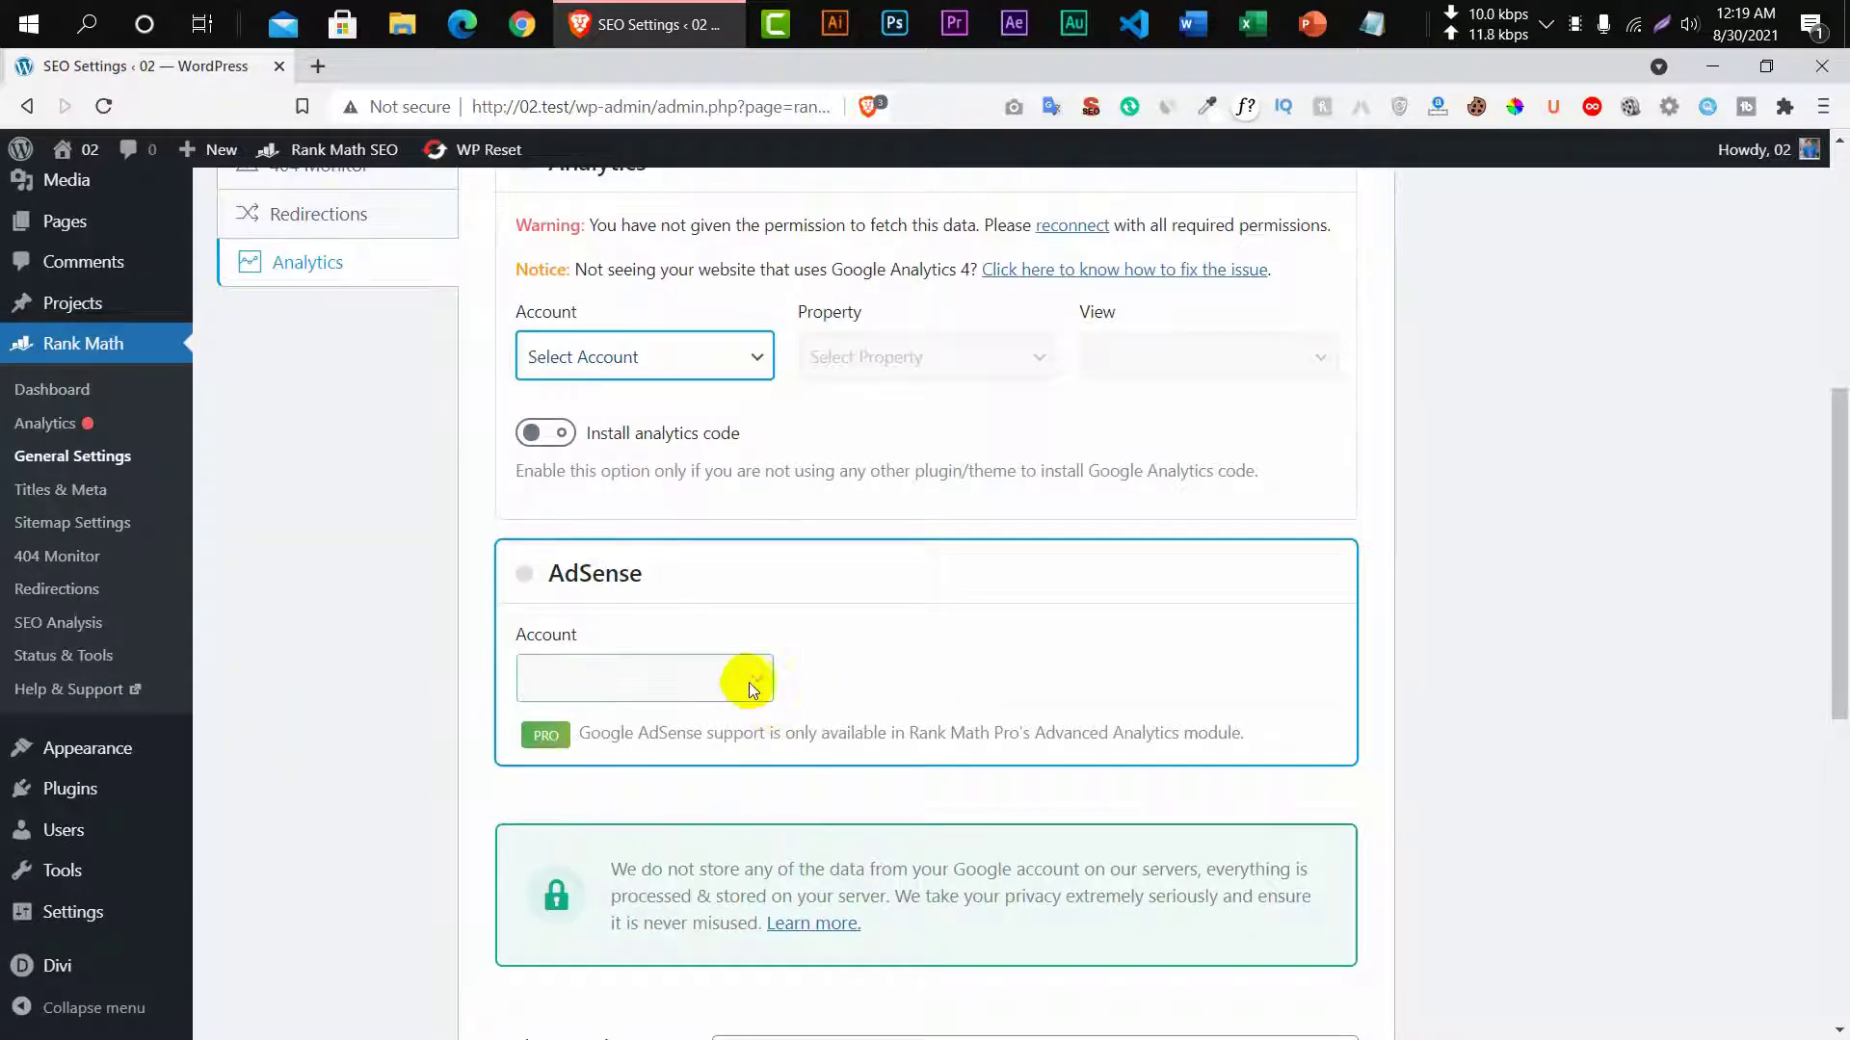
scroll(776, 640, "up", 4)
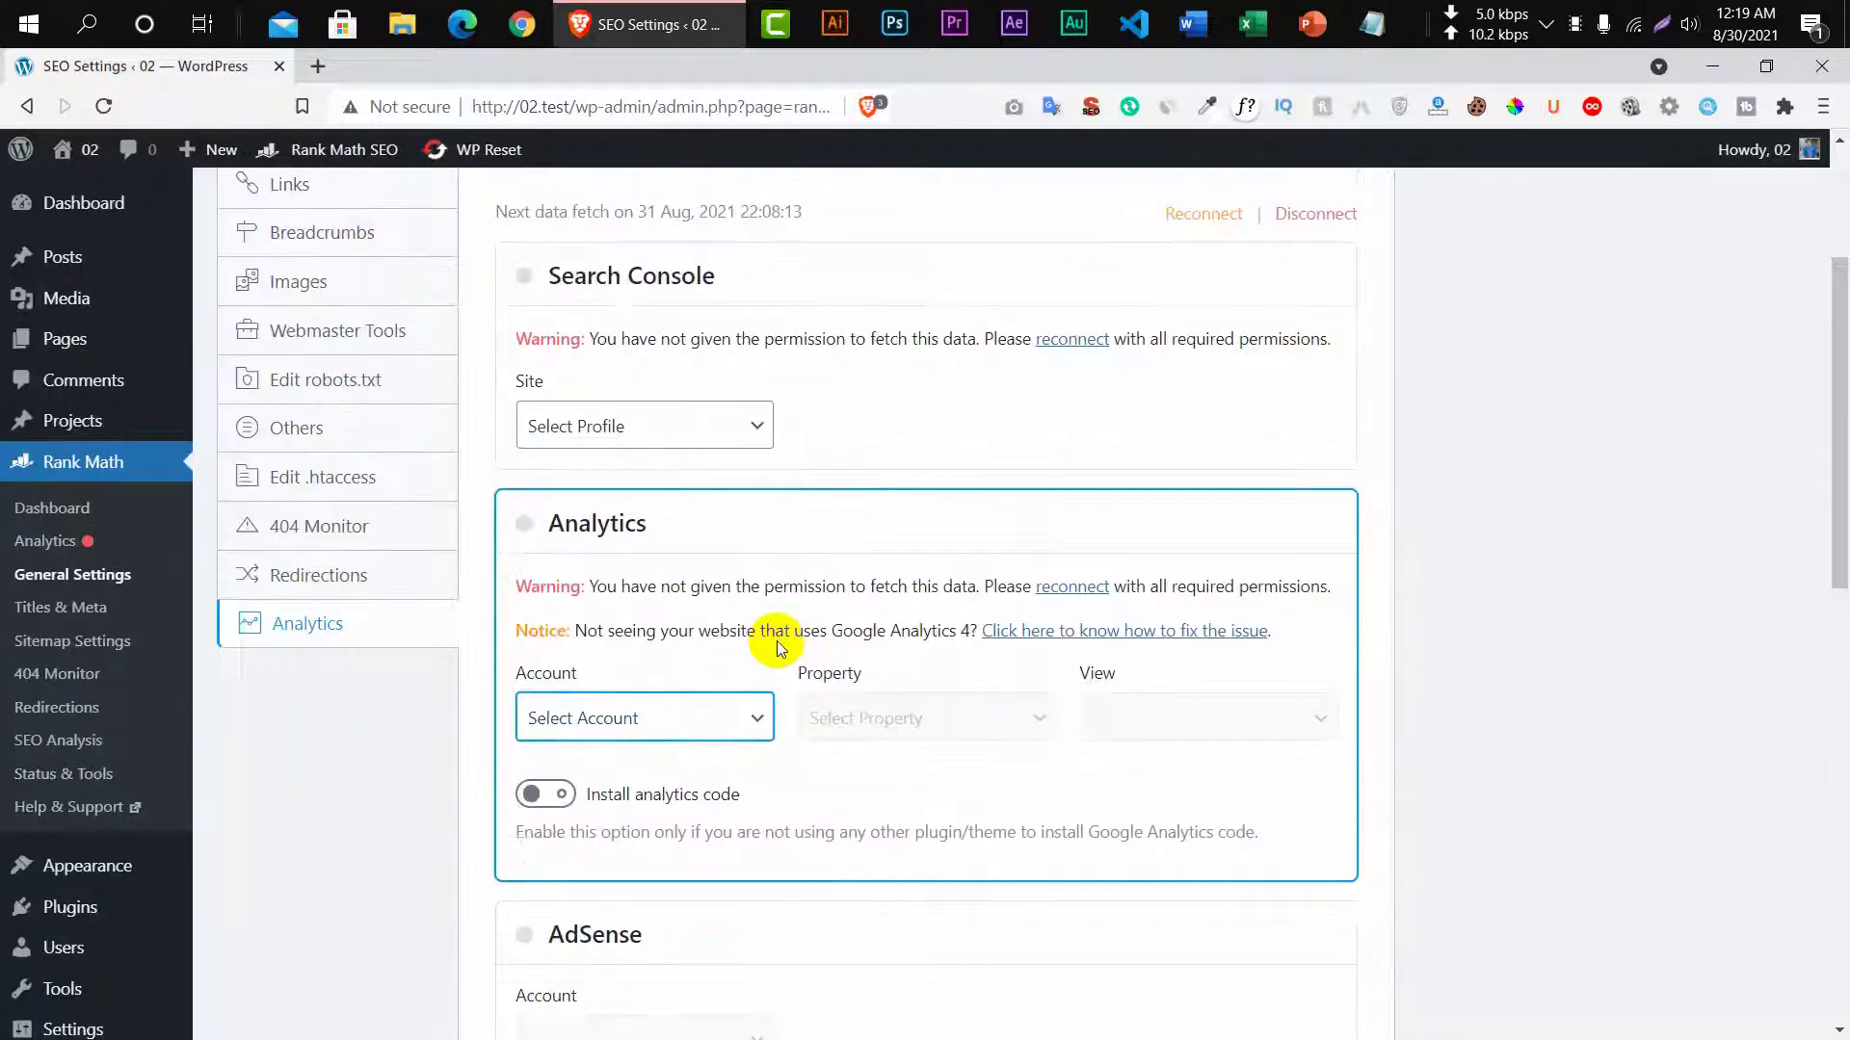
scroll(777, 640, "down", 4)
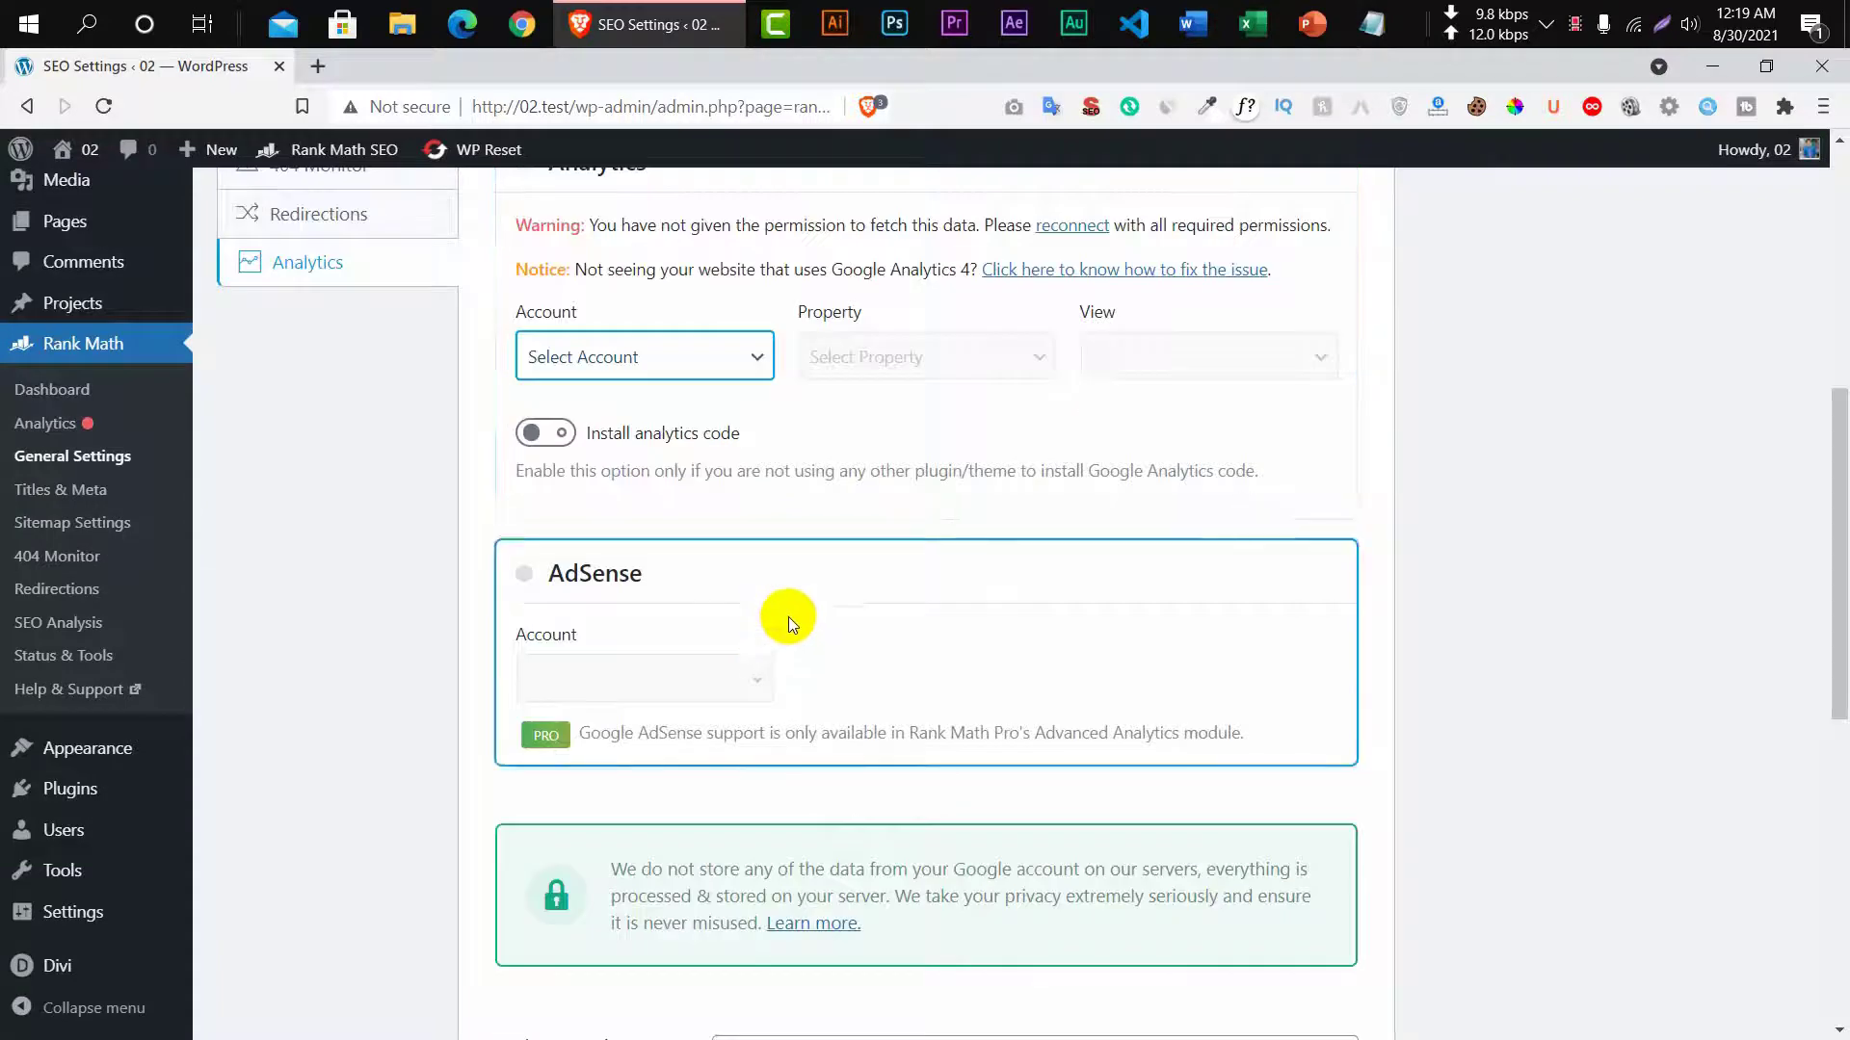
scroll(789, 611, "up", 7)
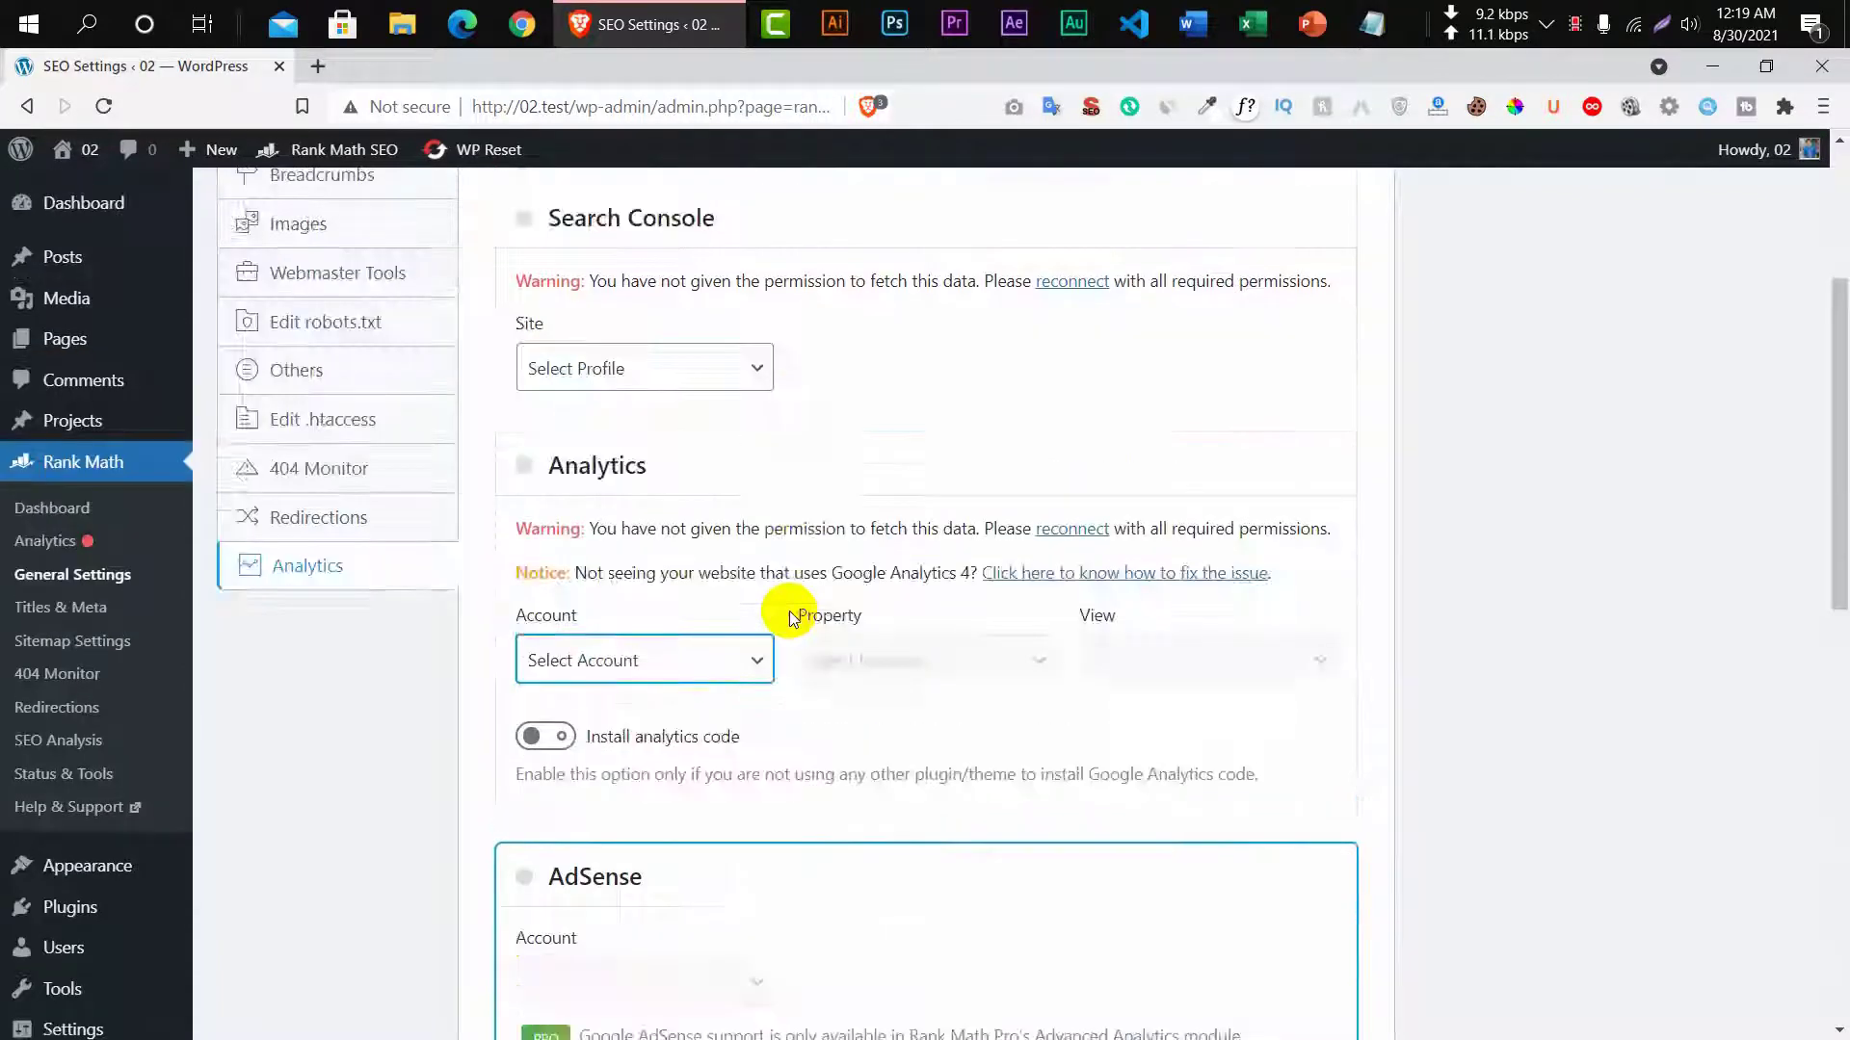
Open Titles & Meta and examine the Global Meta options from Robots Meta down to Twitter Card Type.
left_click(102, 610)
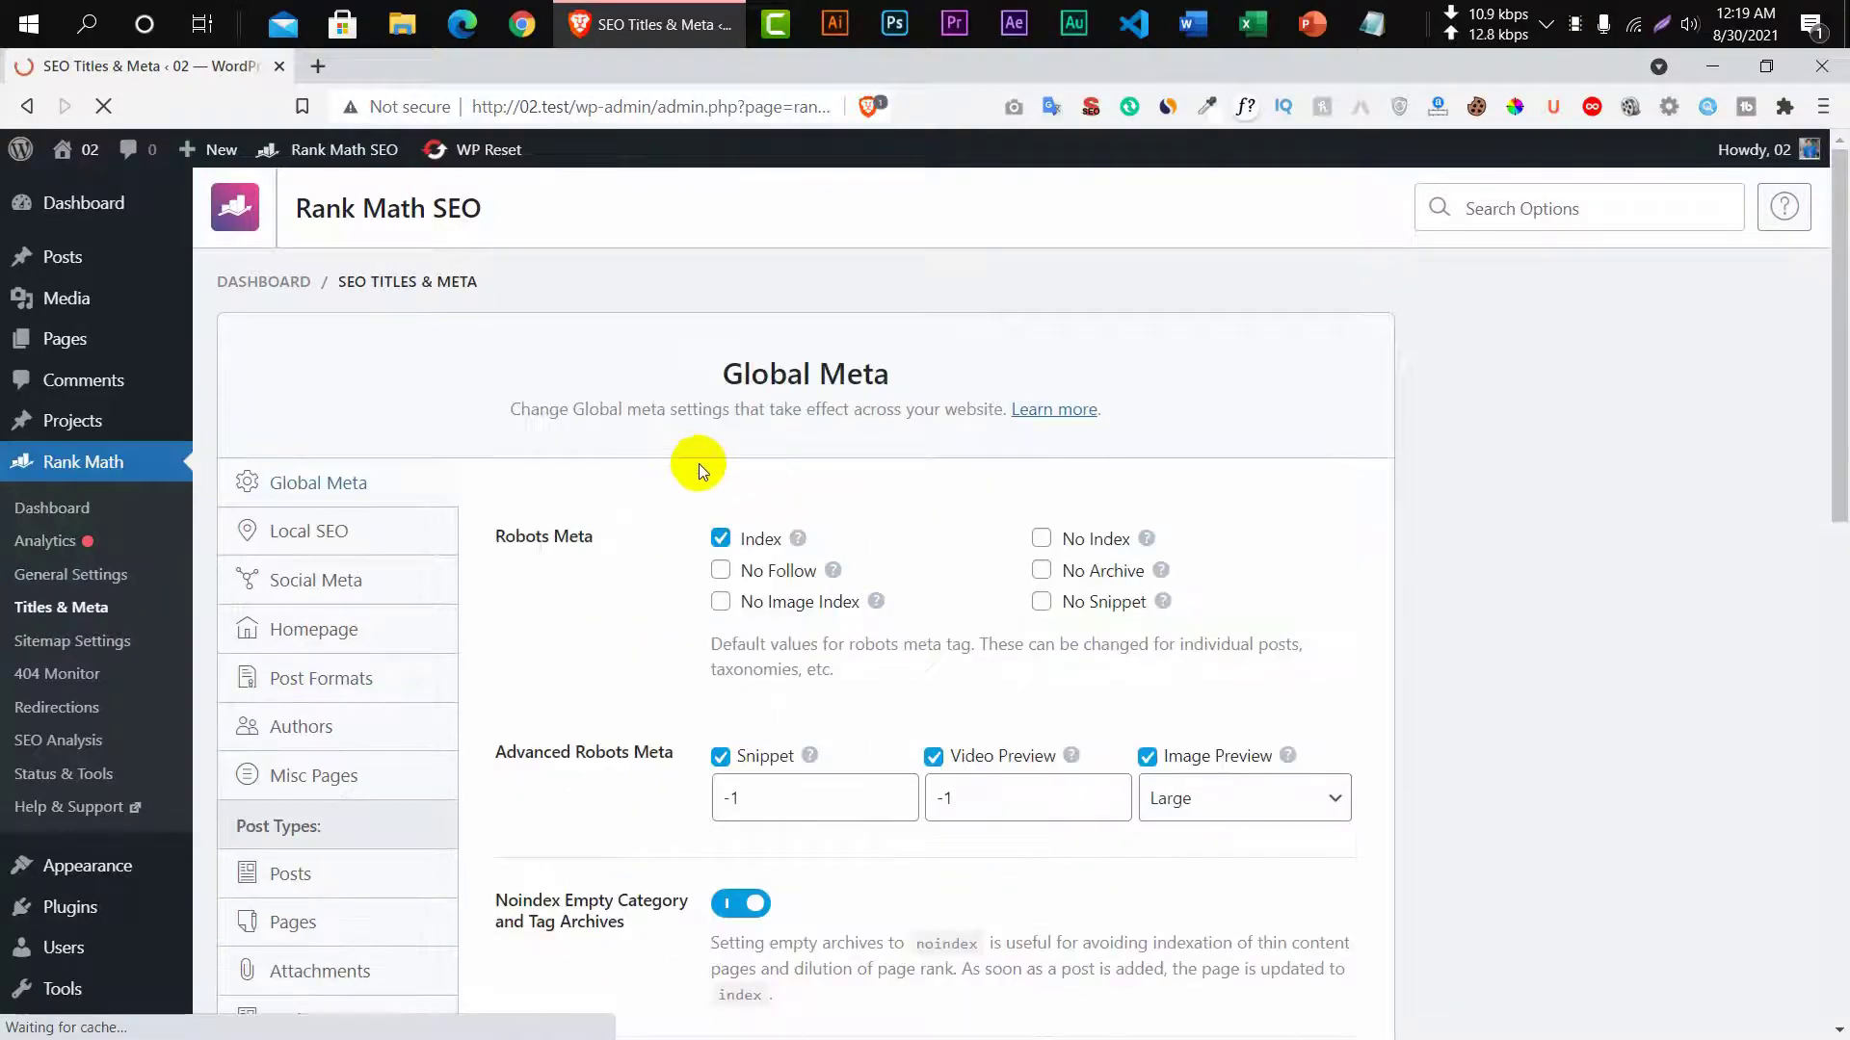
scroll(590, 526, "down", 4)
scroll(597, 528, "up", 1)
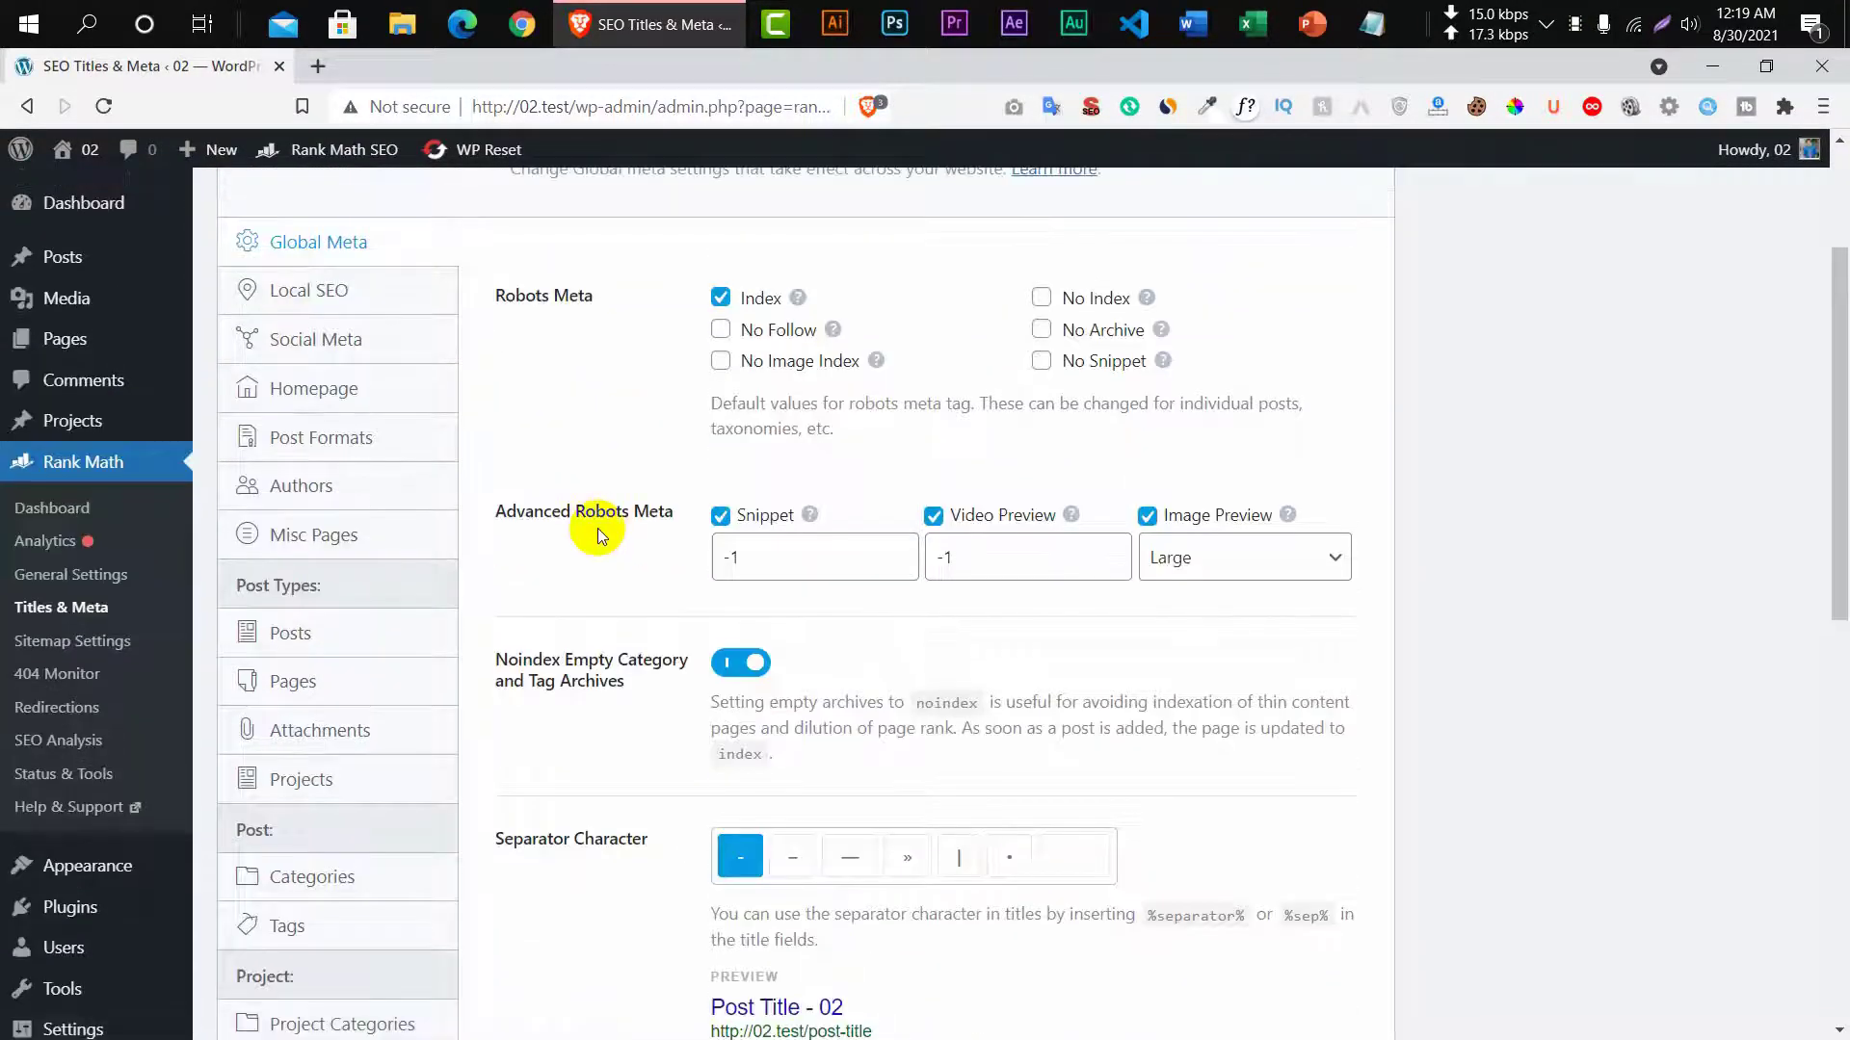
scroll(597, 528, "down", 4)
scroll(764, 487, "down", 5)
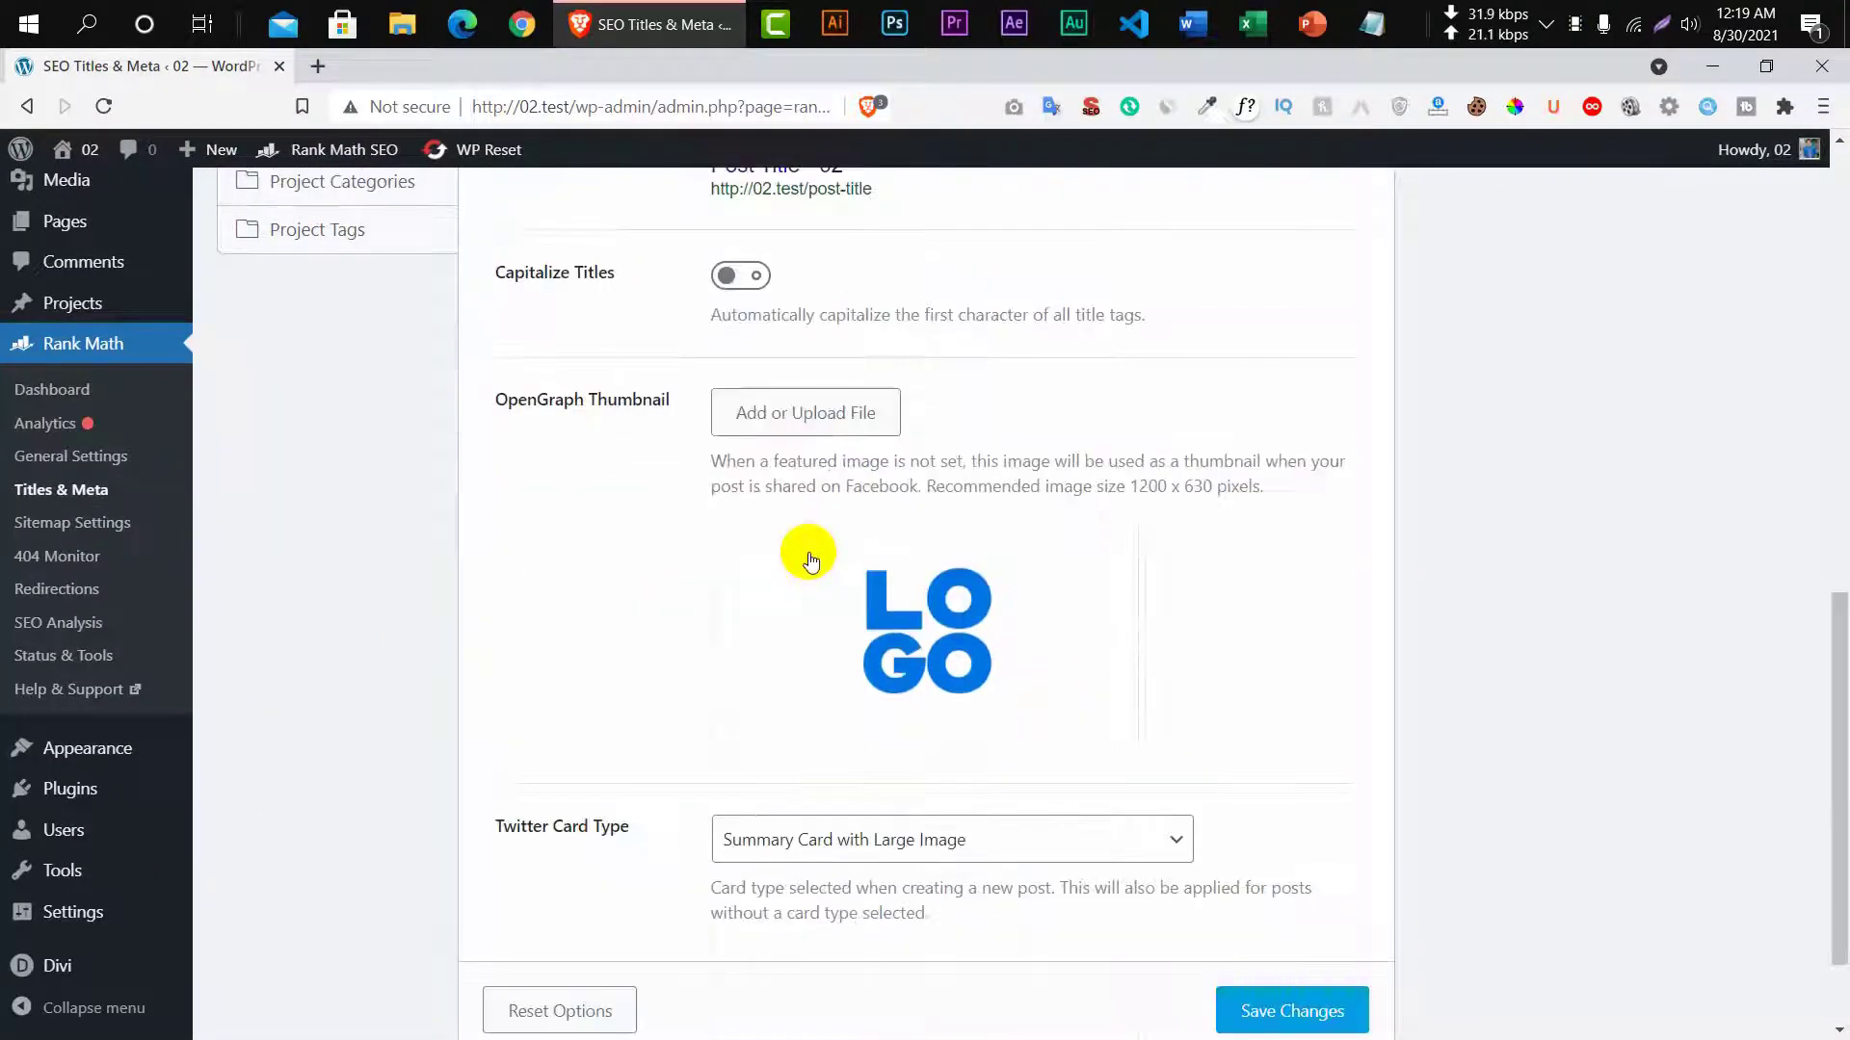
scroll(810, 561, "down", 1)
scroll(838, 549, "up", 10)
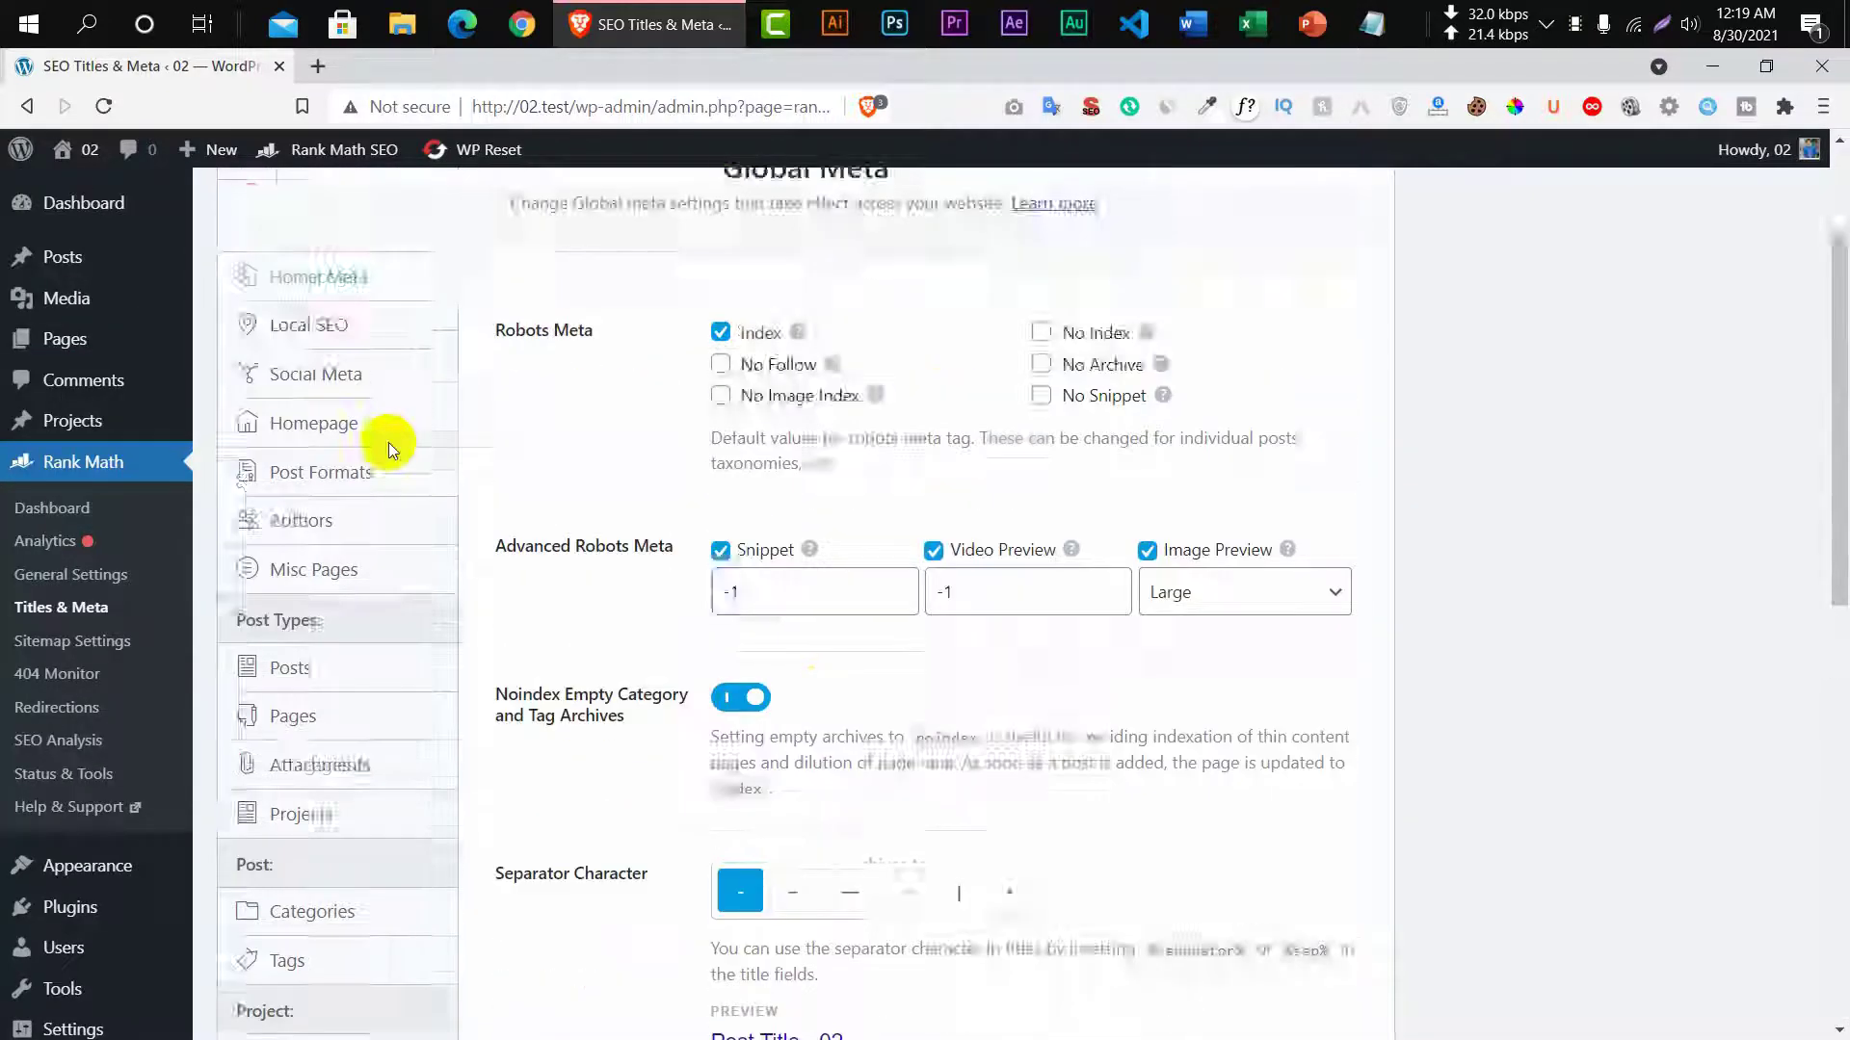
Review the Local SEO settings for person or company, name, logo and URL, and open the Social Meta settings.
left_click(318, 532)
scroll(620, 703, "down", 6)
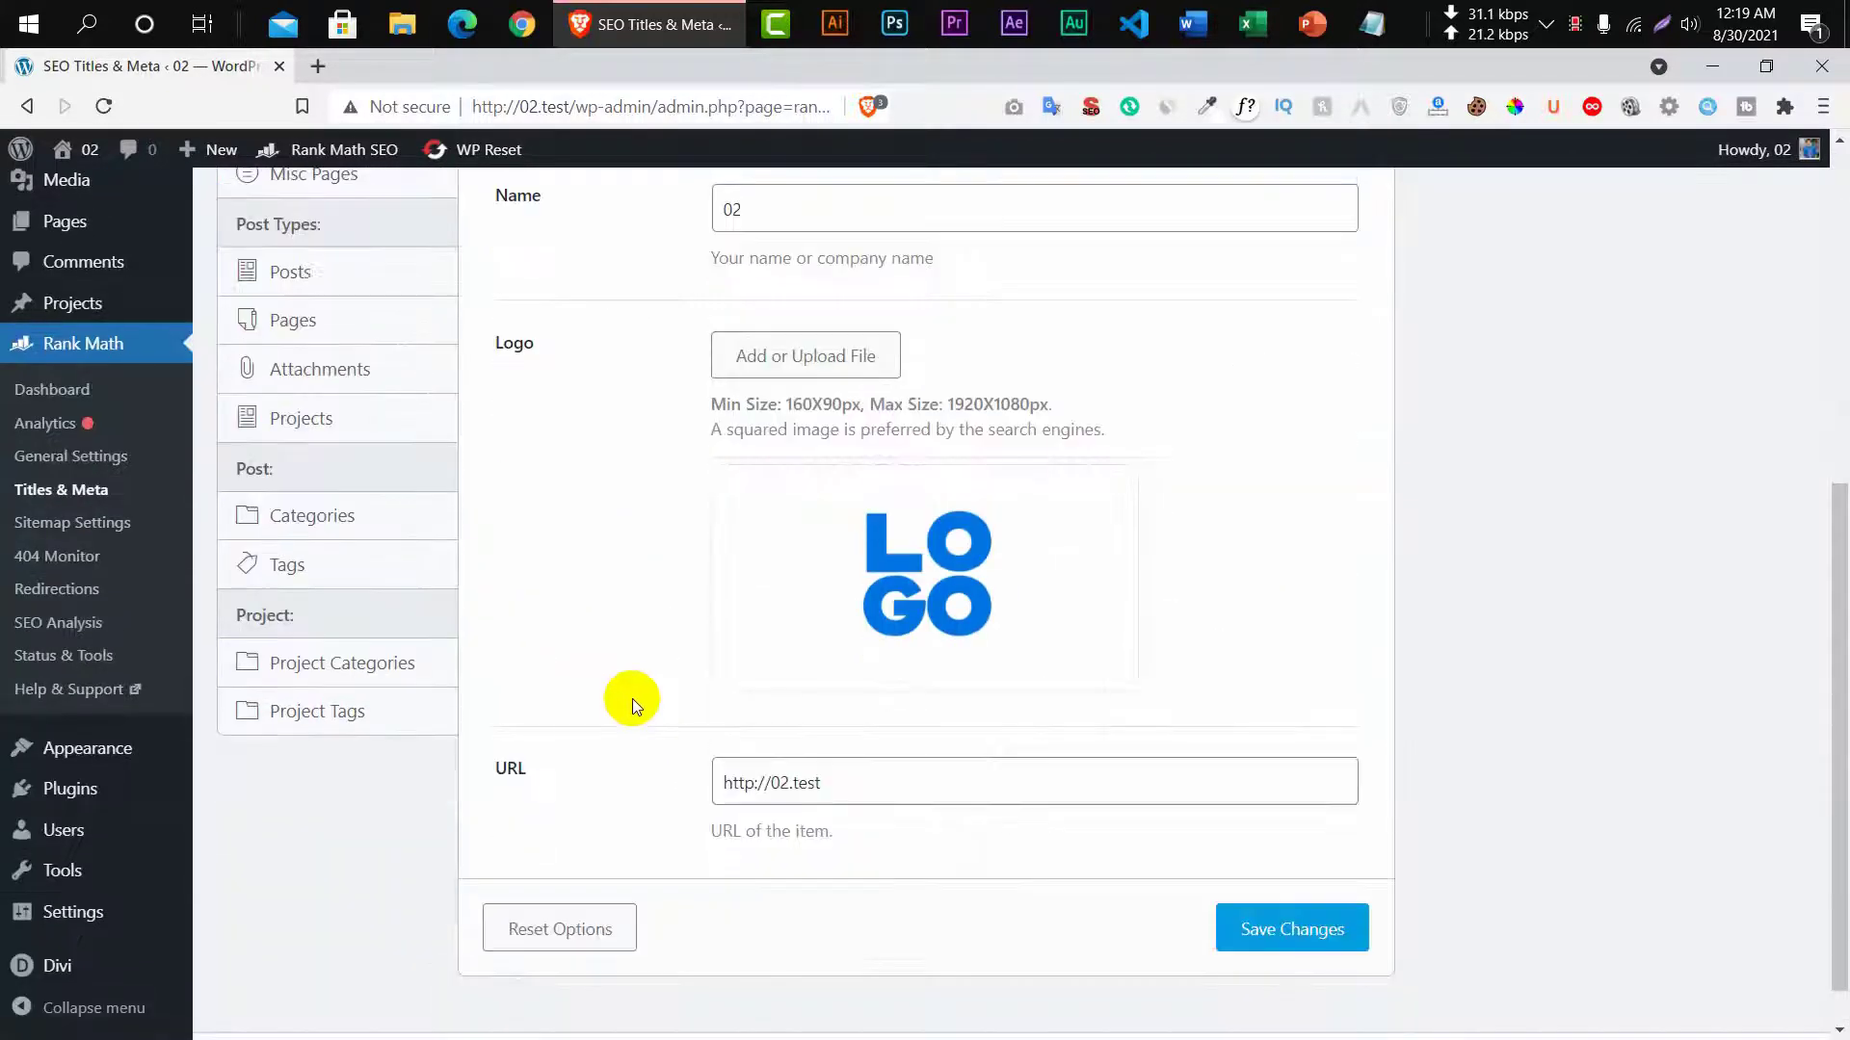
scroll(626, 695, "up", 6)
scroll(551, 646, "down", 3)
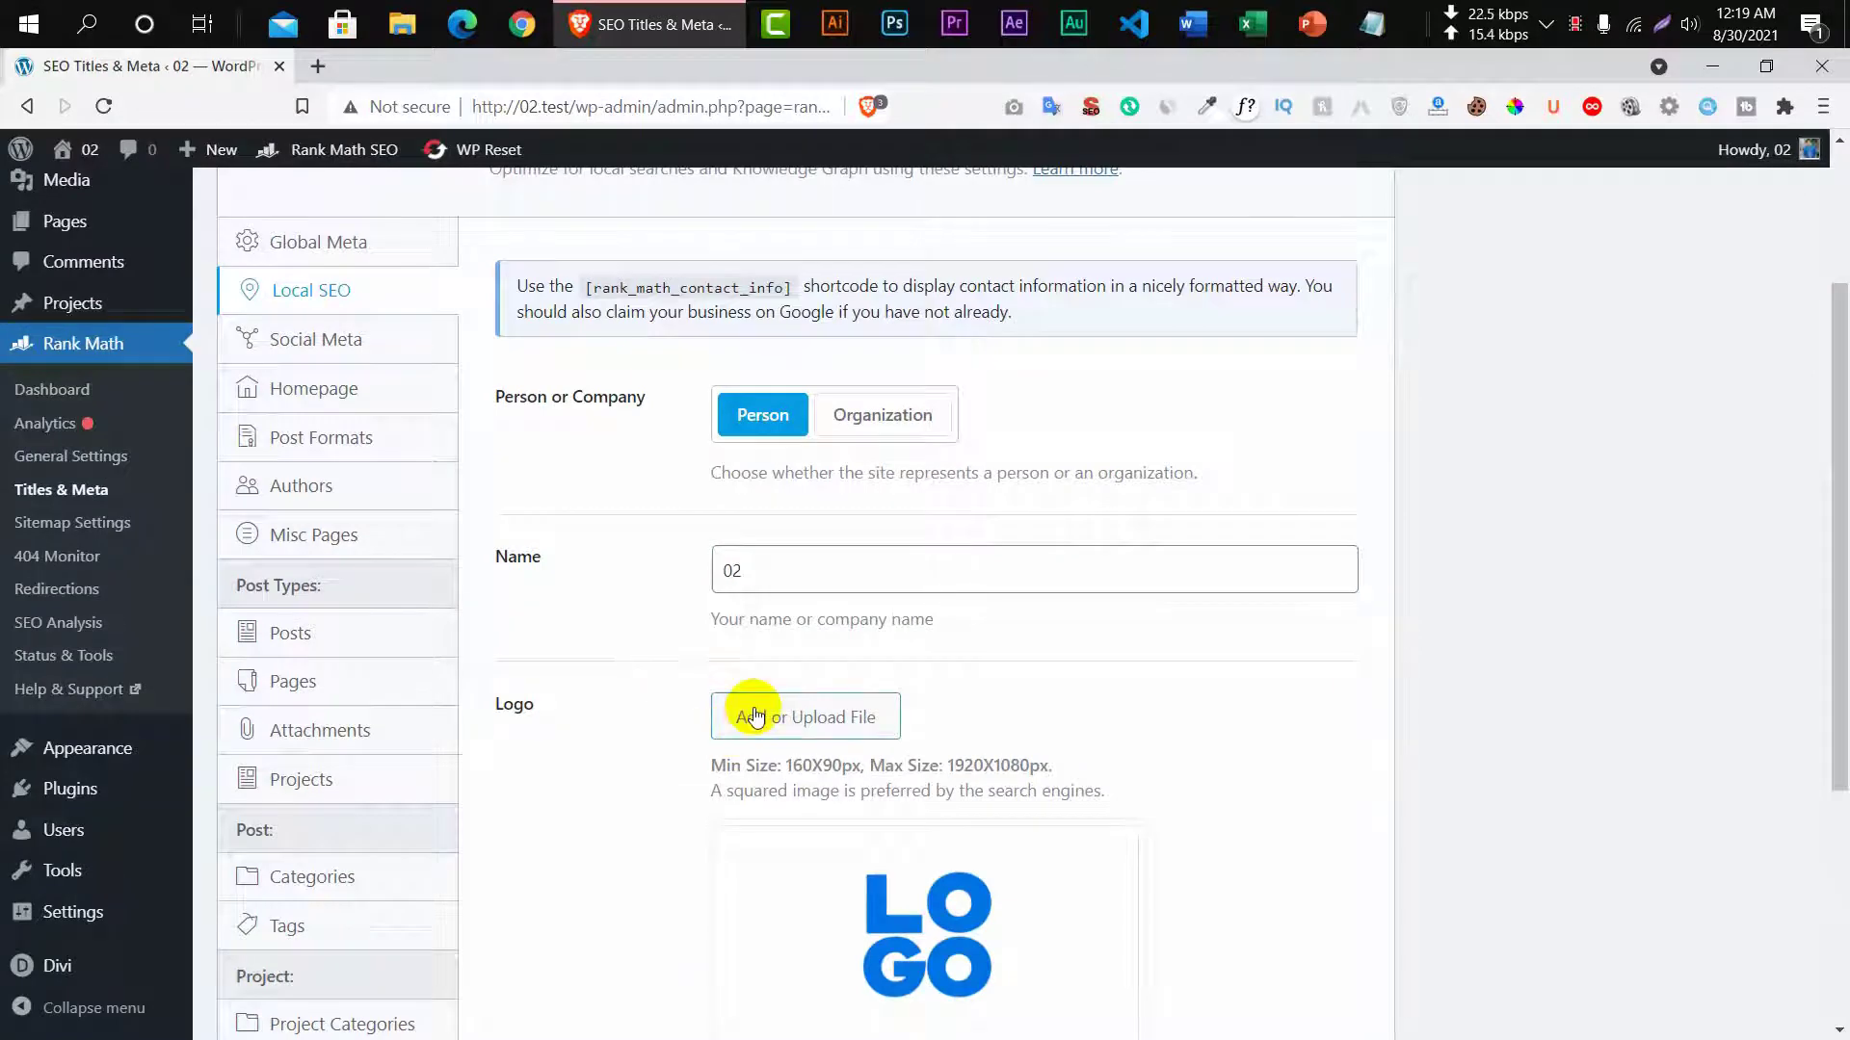
scroll(626, 675, "up", 3)
left_click(361, 592)
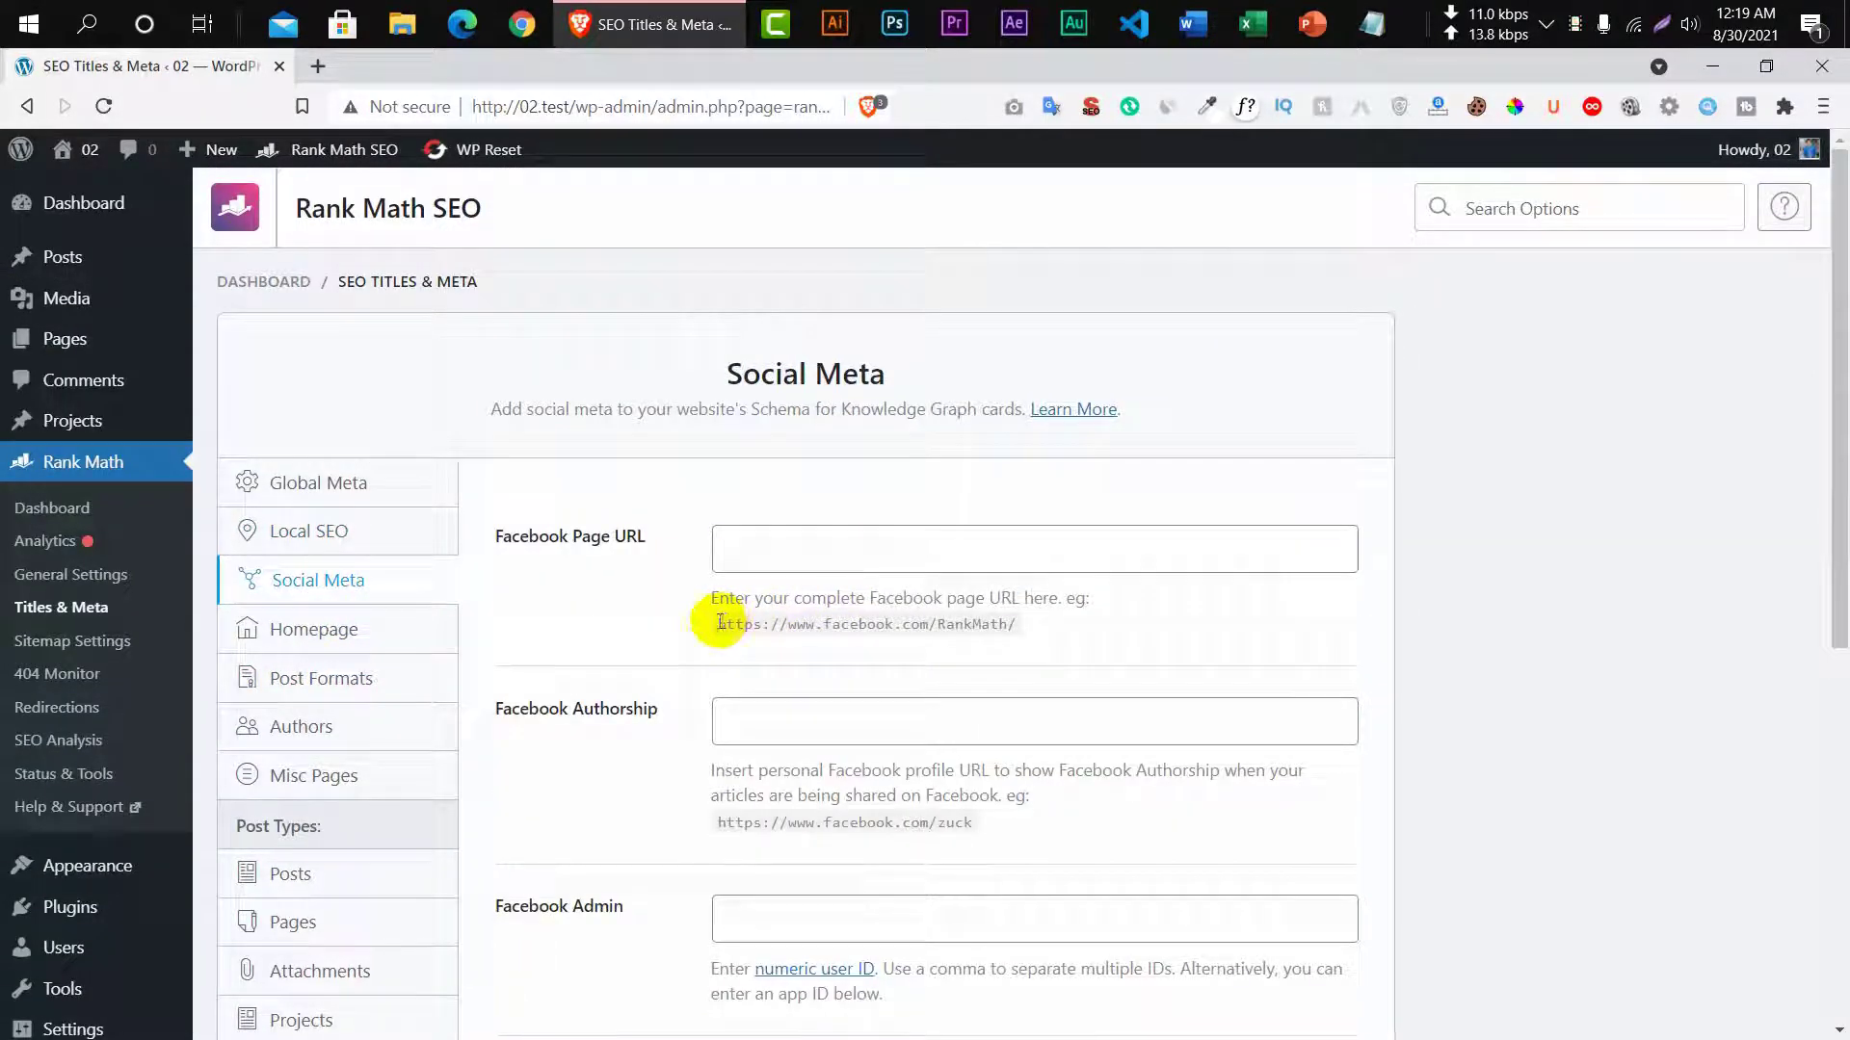
left_click(767, 545)
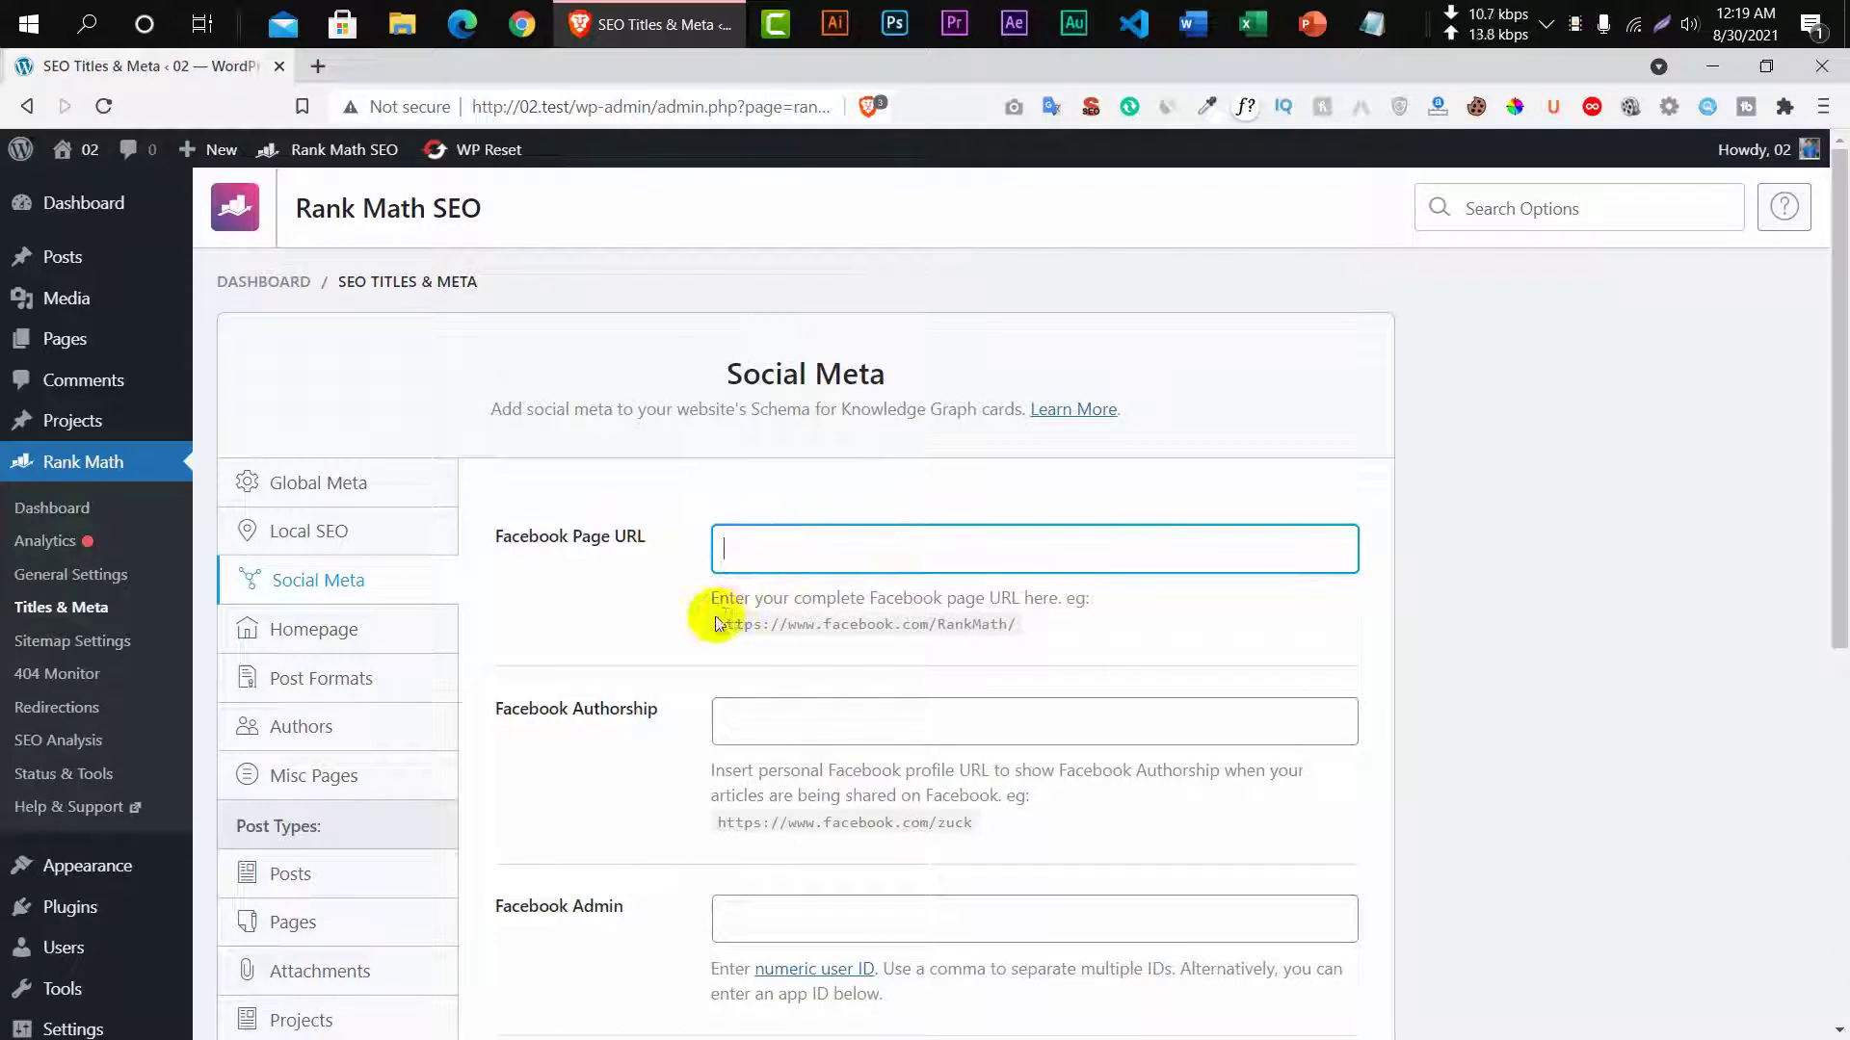
left_click_drag(720, 621, 1018, 618)
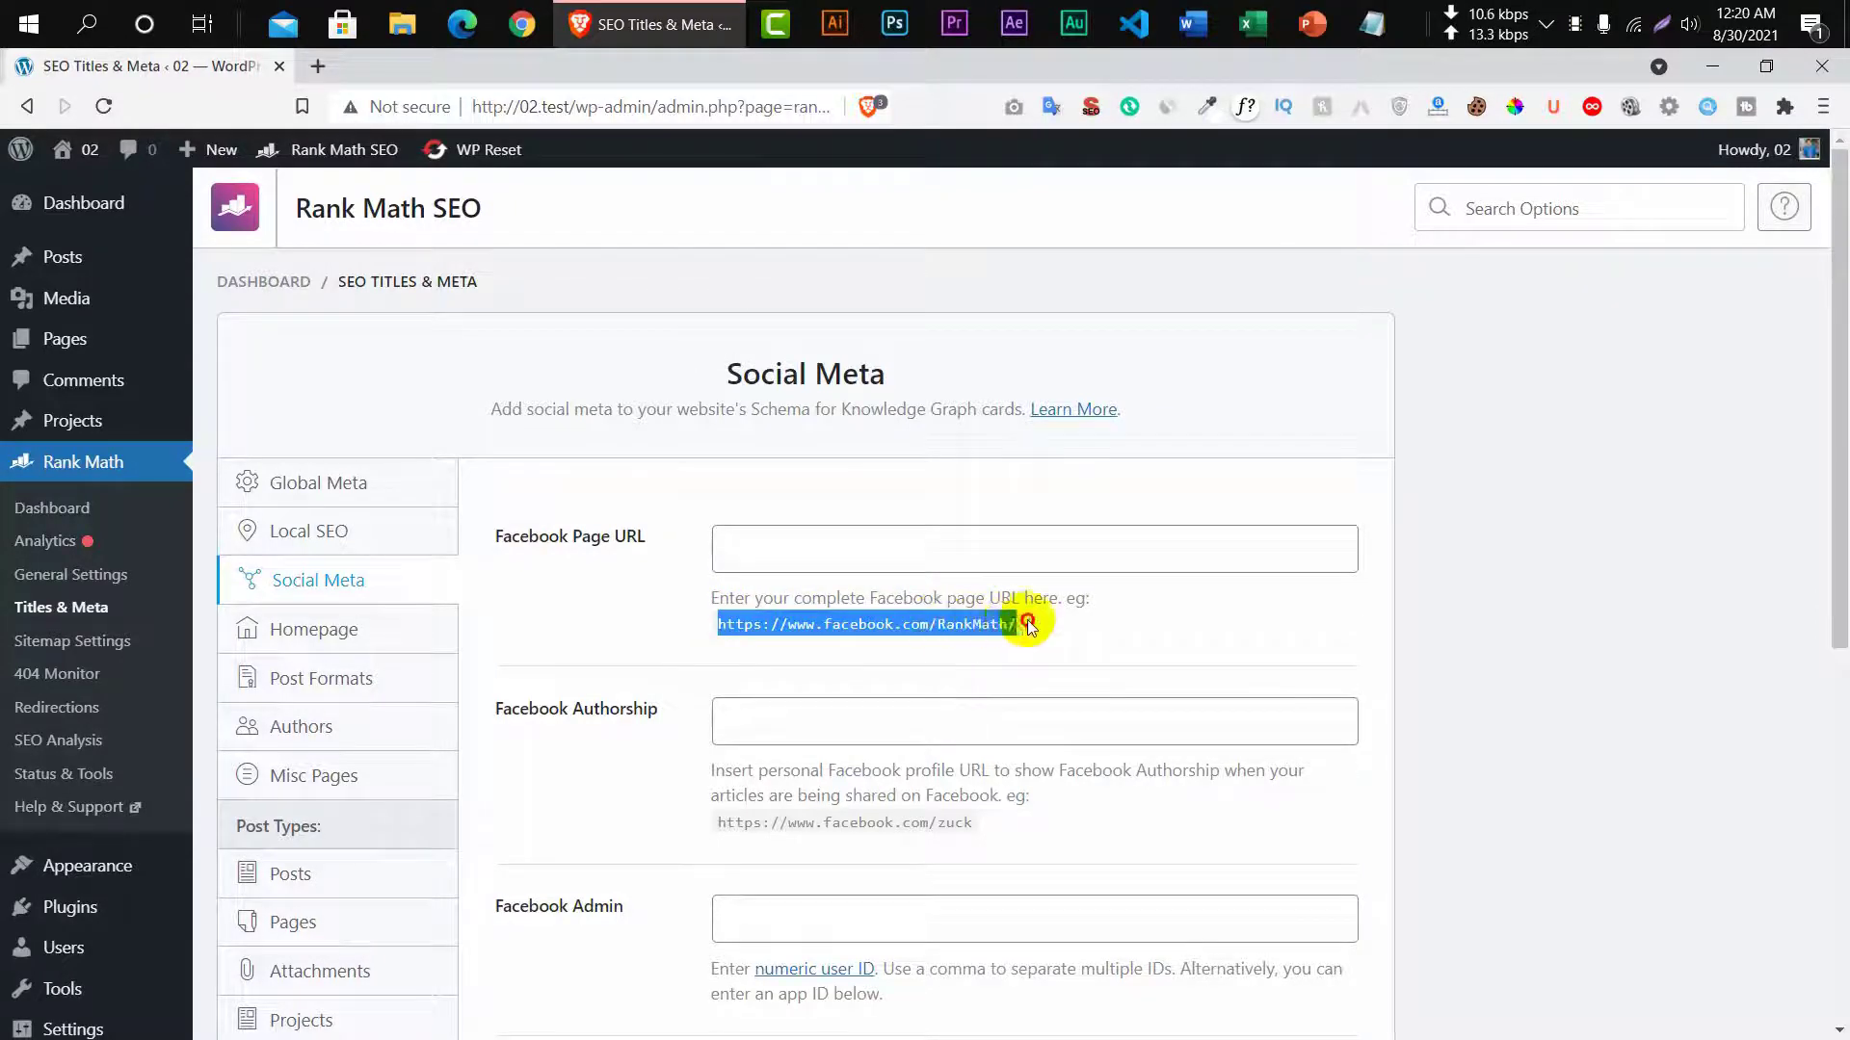
key("ctrl+c")
left_click(957, 547)
key("ctrl+v")
key("ctrl+a")
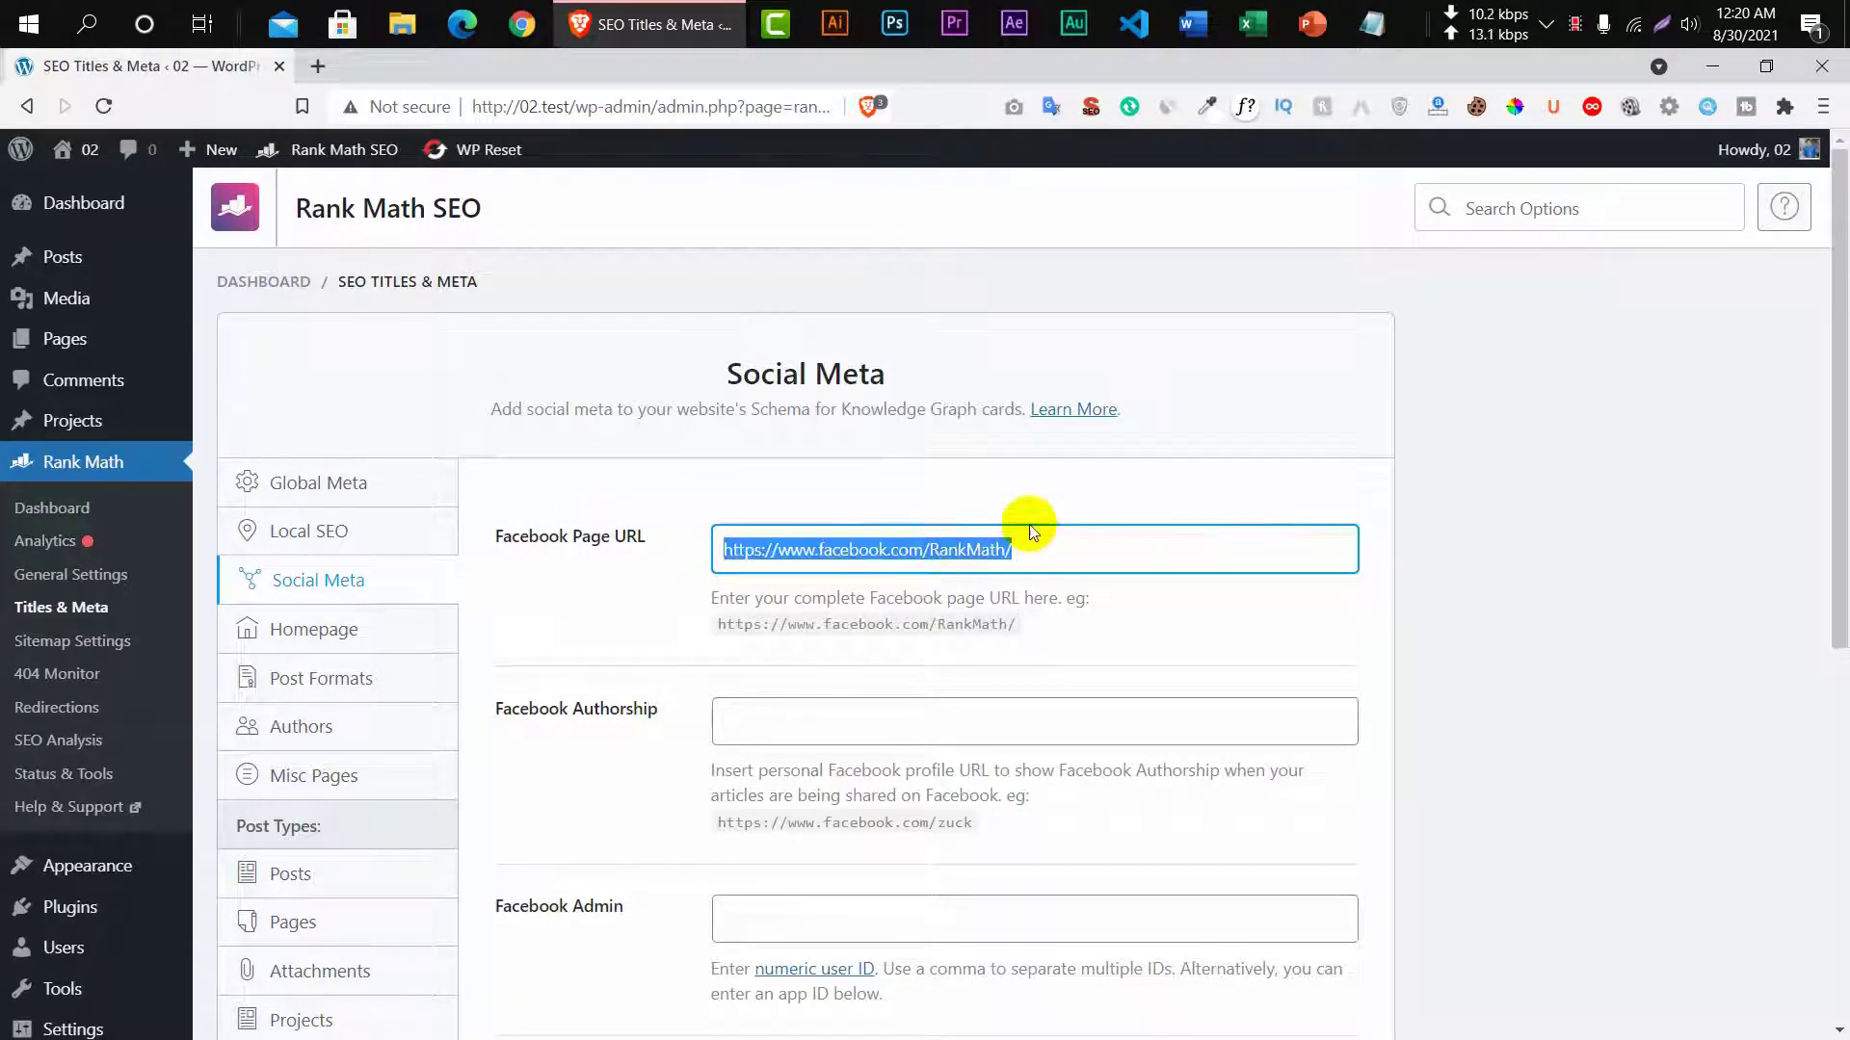
key("BackSpace")
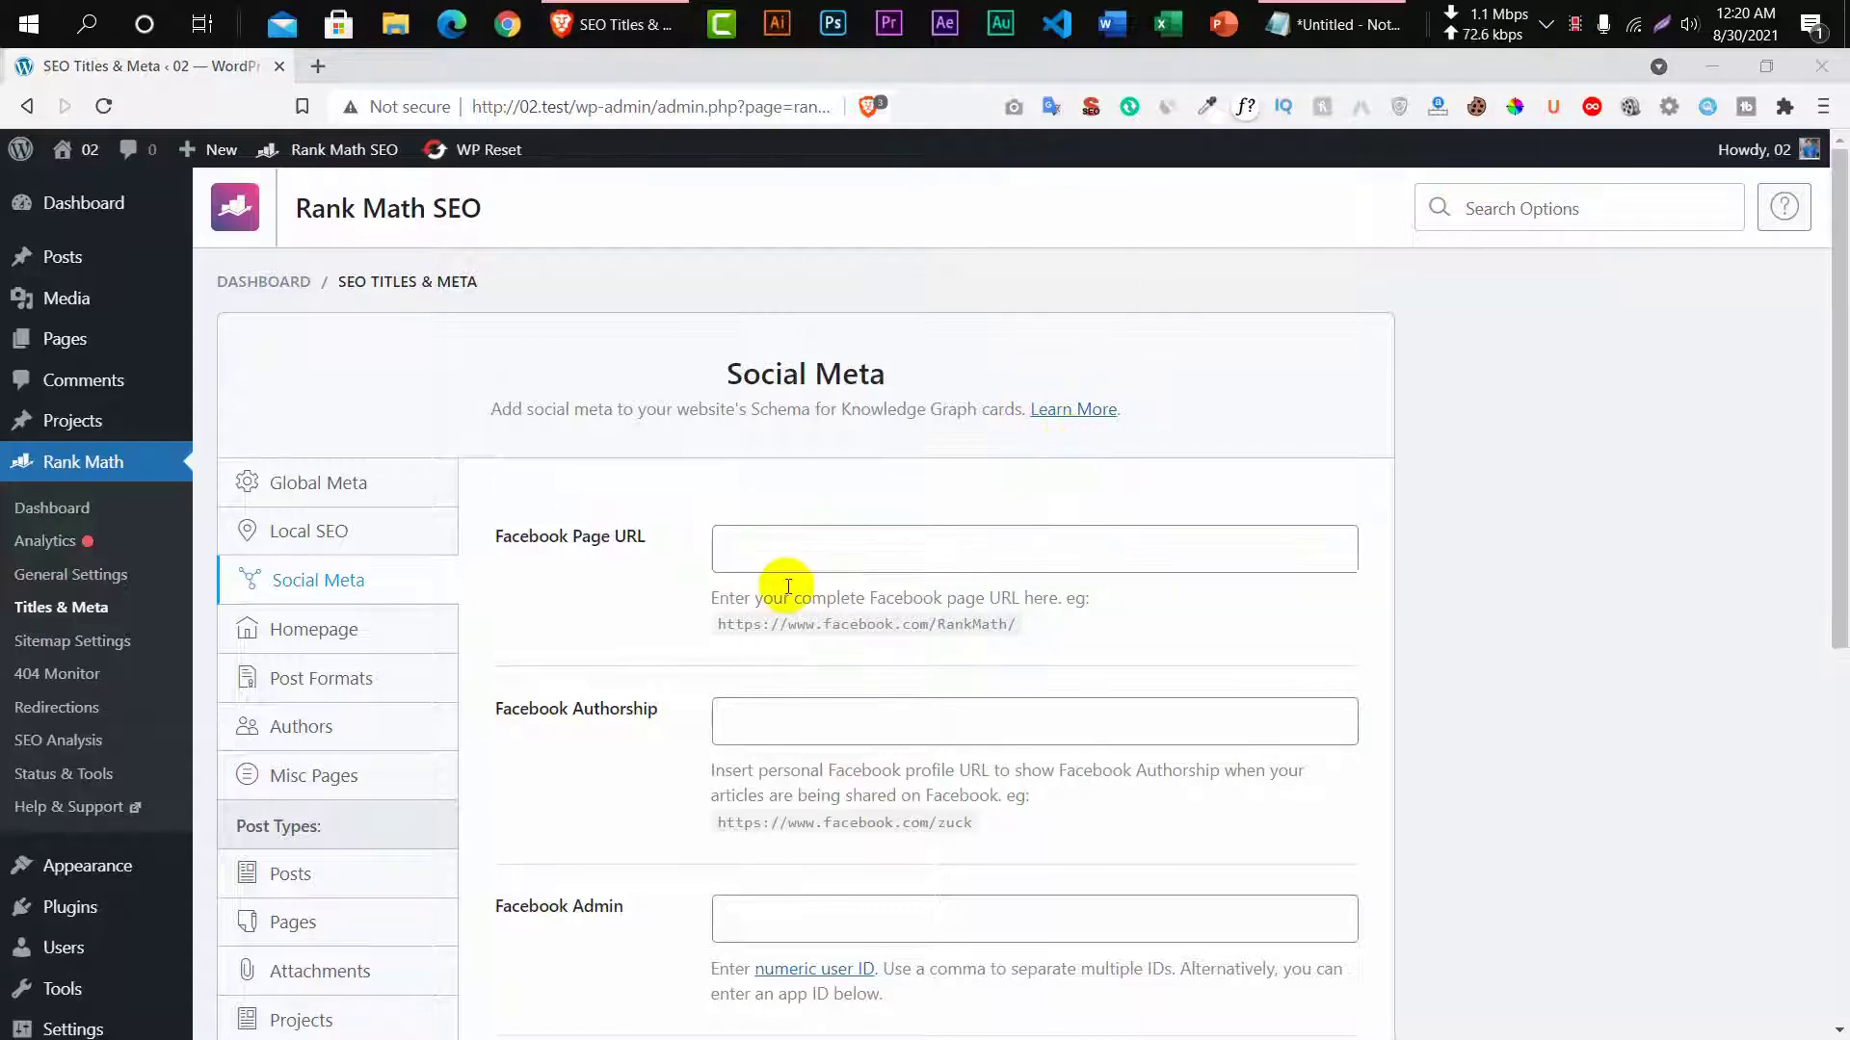
Enter the placeholder text "ENTER YOUR FACEBOOK PAGE URL" as the Facebook Page URL in the Social Meta settings.
left_click(755, 549)
type("ENTER")
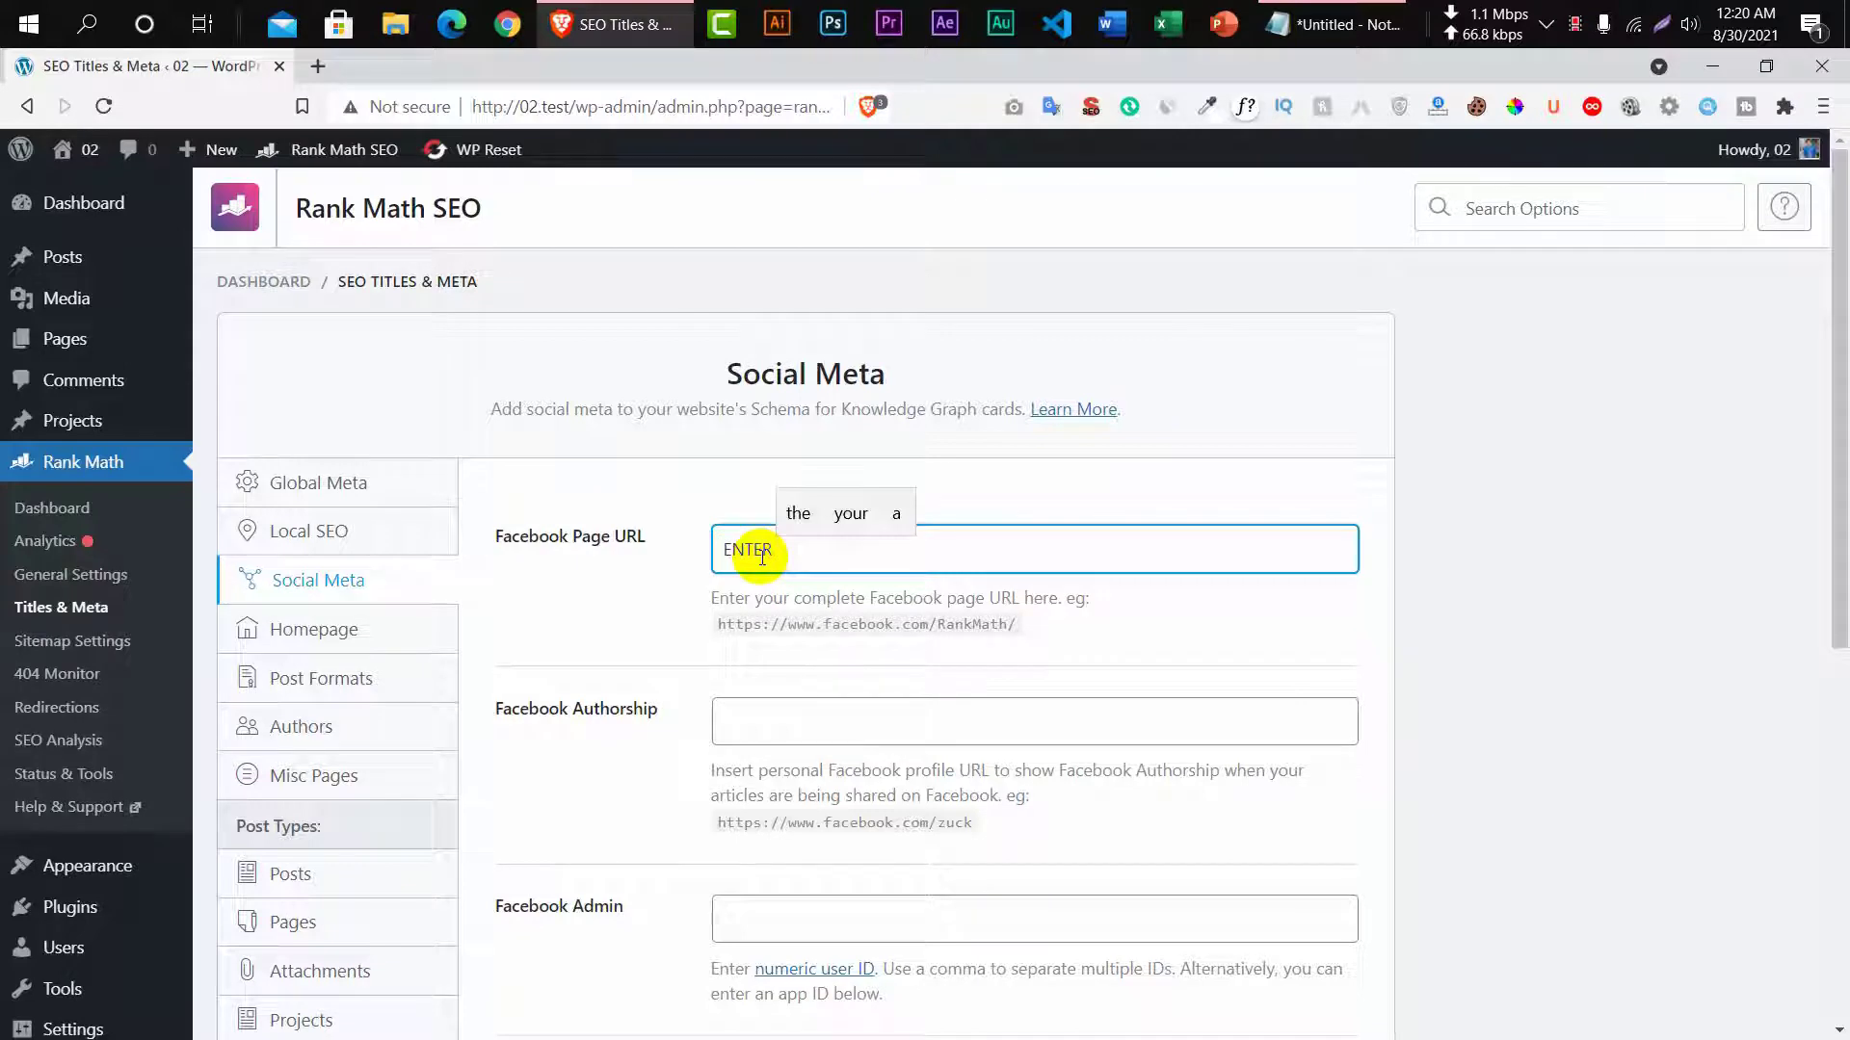
type(" YOUR FAC")
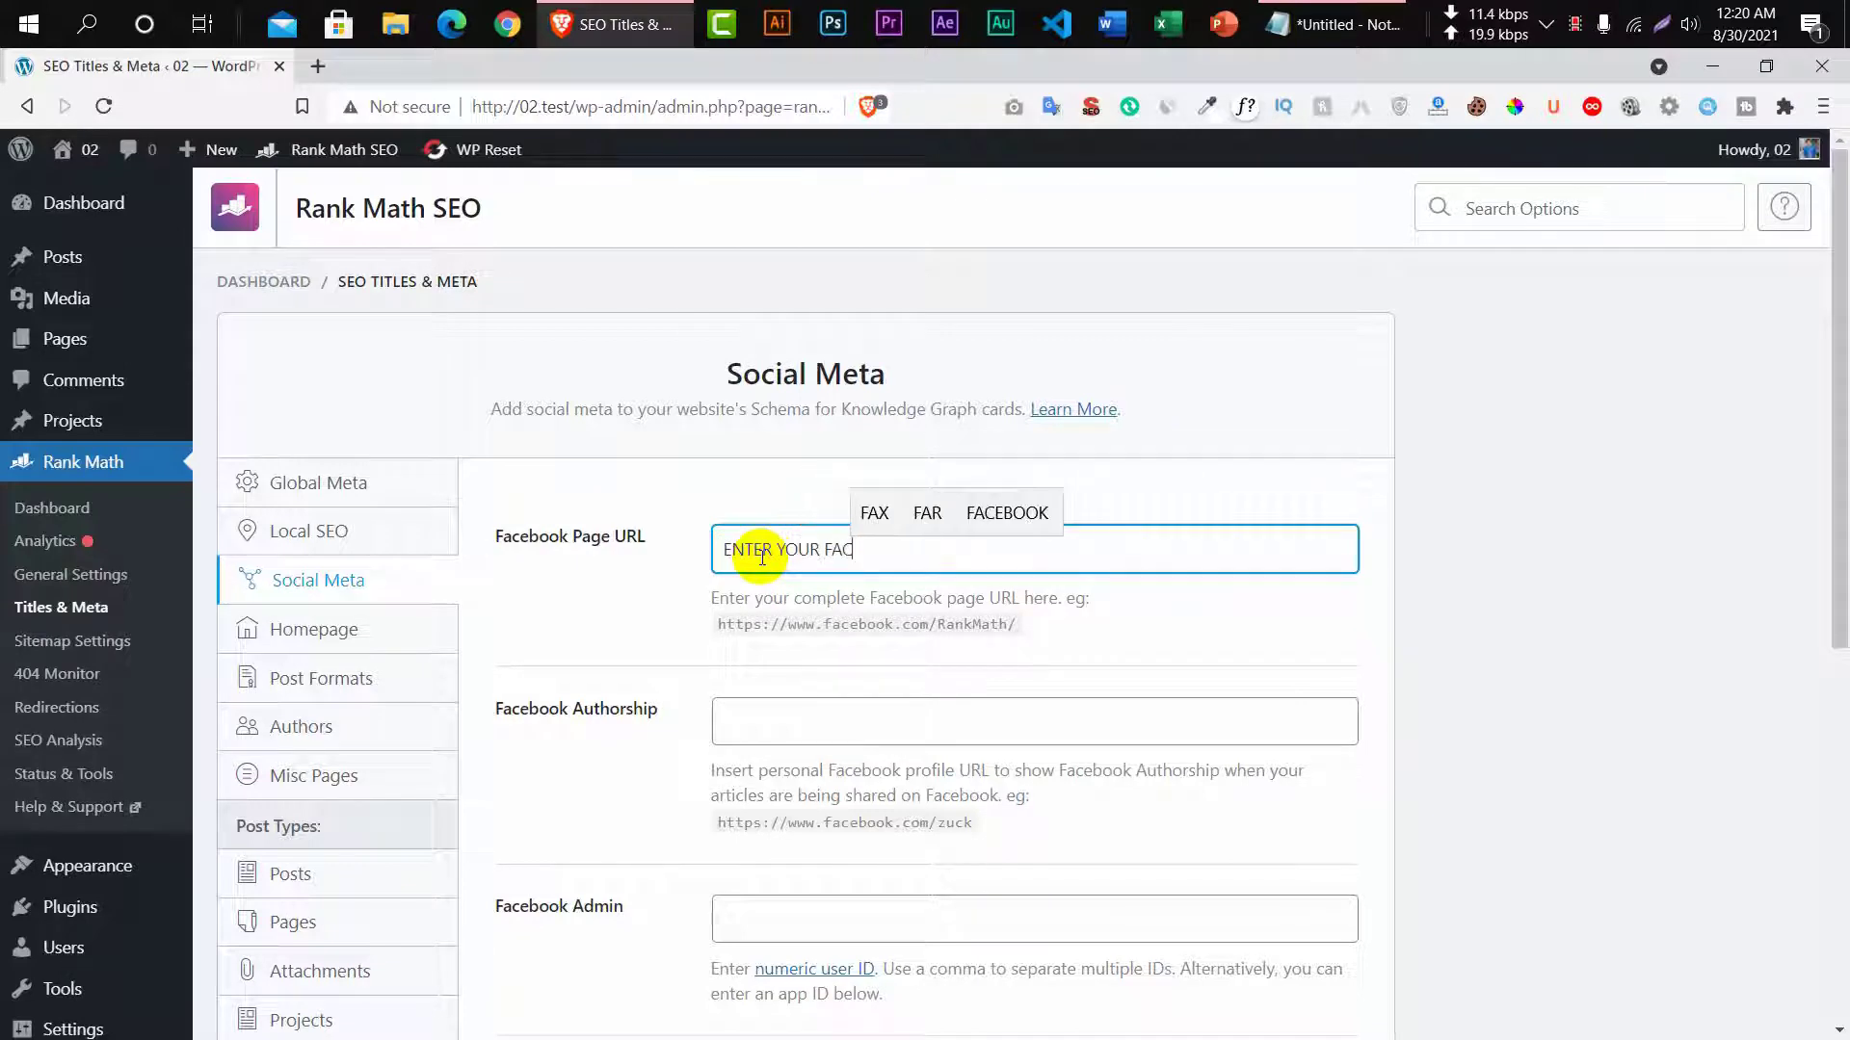
type("EBOOK PAGE URL")
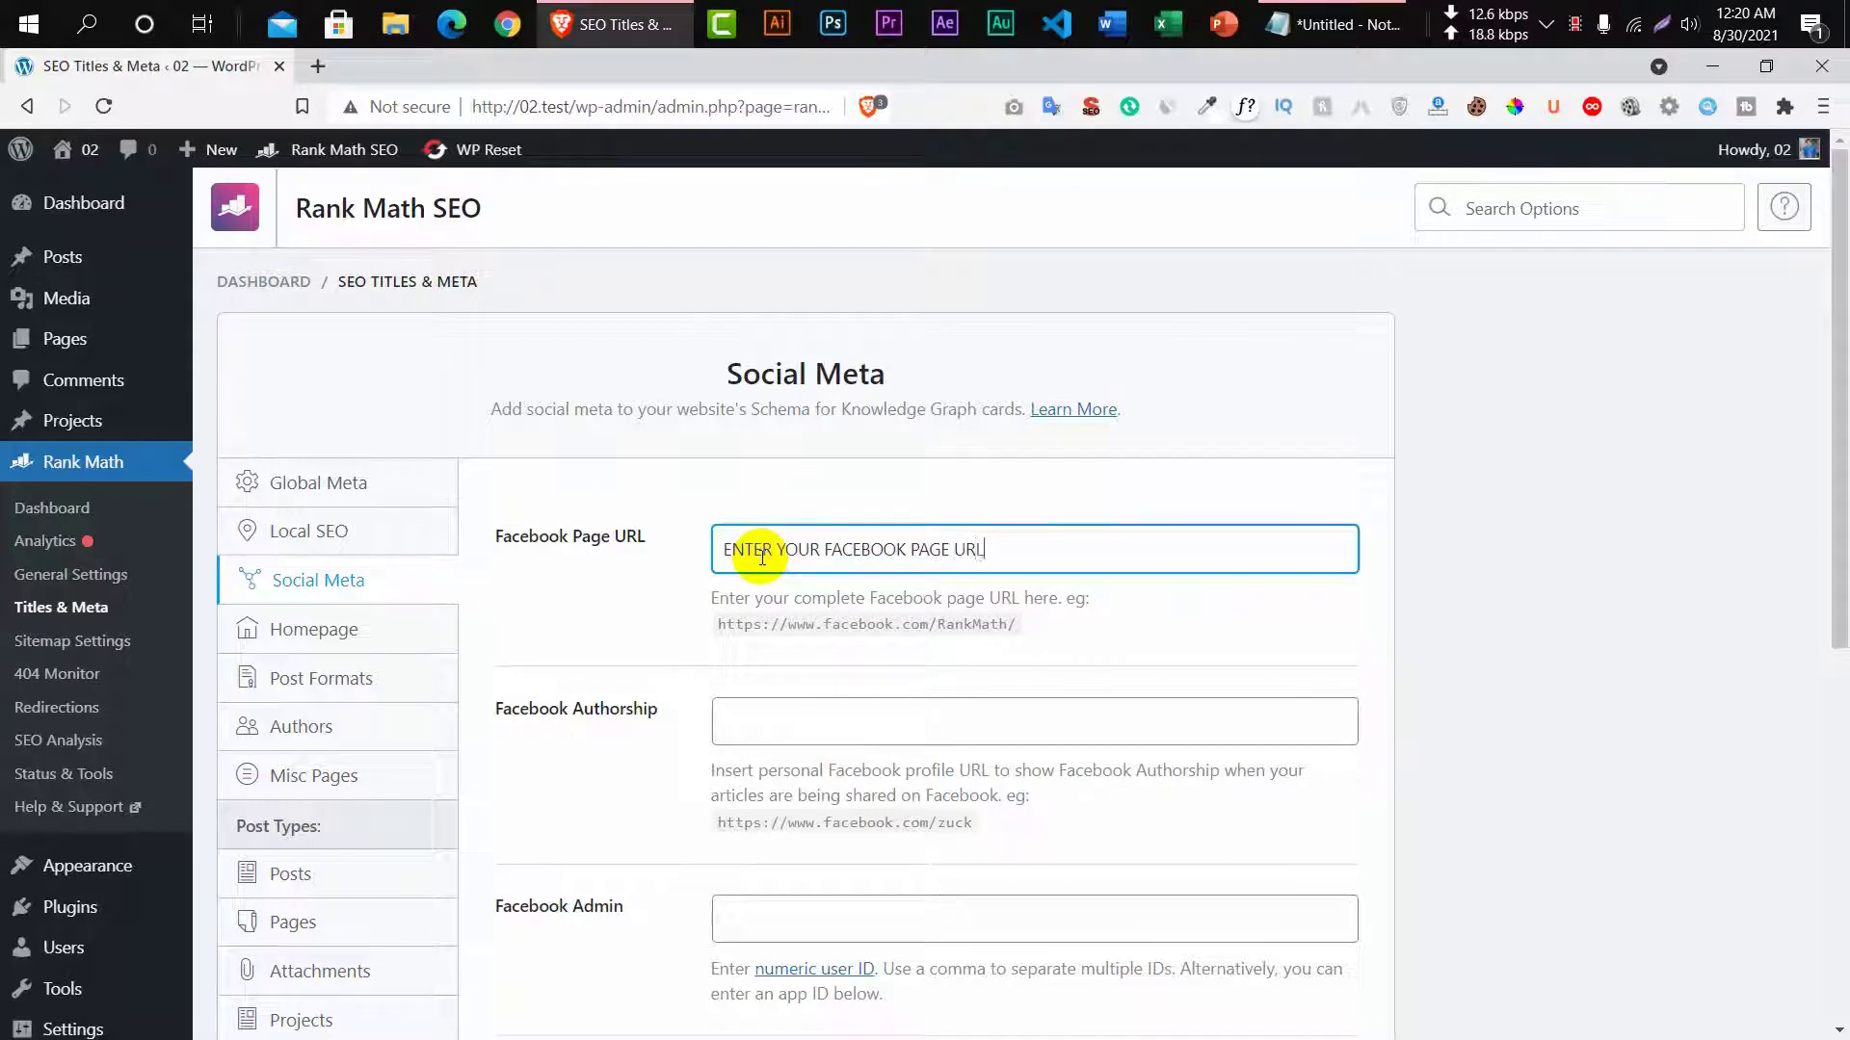
Examine the Social Meta fields for Facebook Authorship, Admin, App and Secret and for the Twitter username.
scroll(772, 695, "down", 1)
scroll(772, 695, "down", 3)
left_click(649, 549)
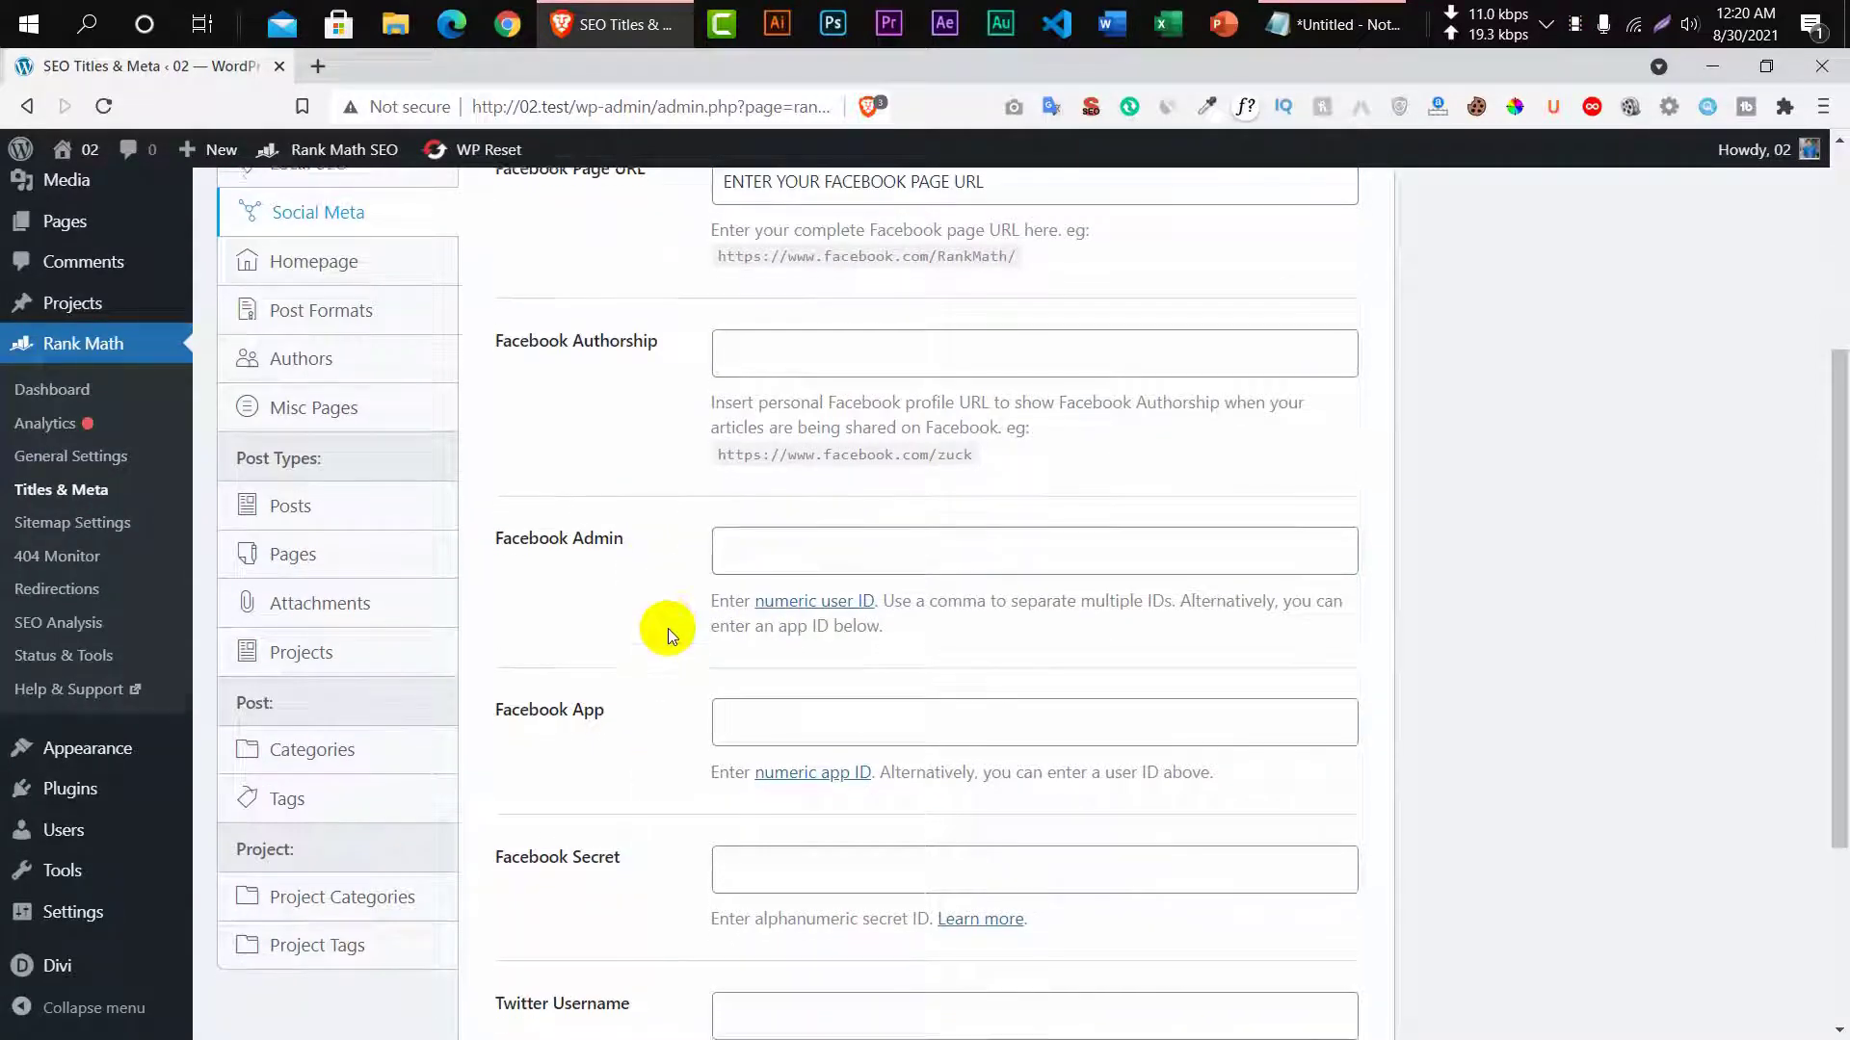
scroll(667, 628, "down", 2)
left_click(667, 634)
scroll(669, 646, "up", 2)
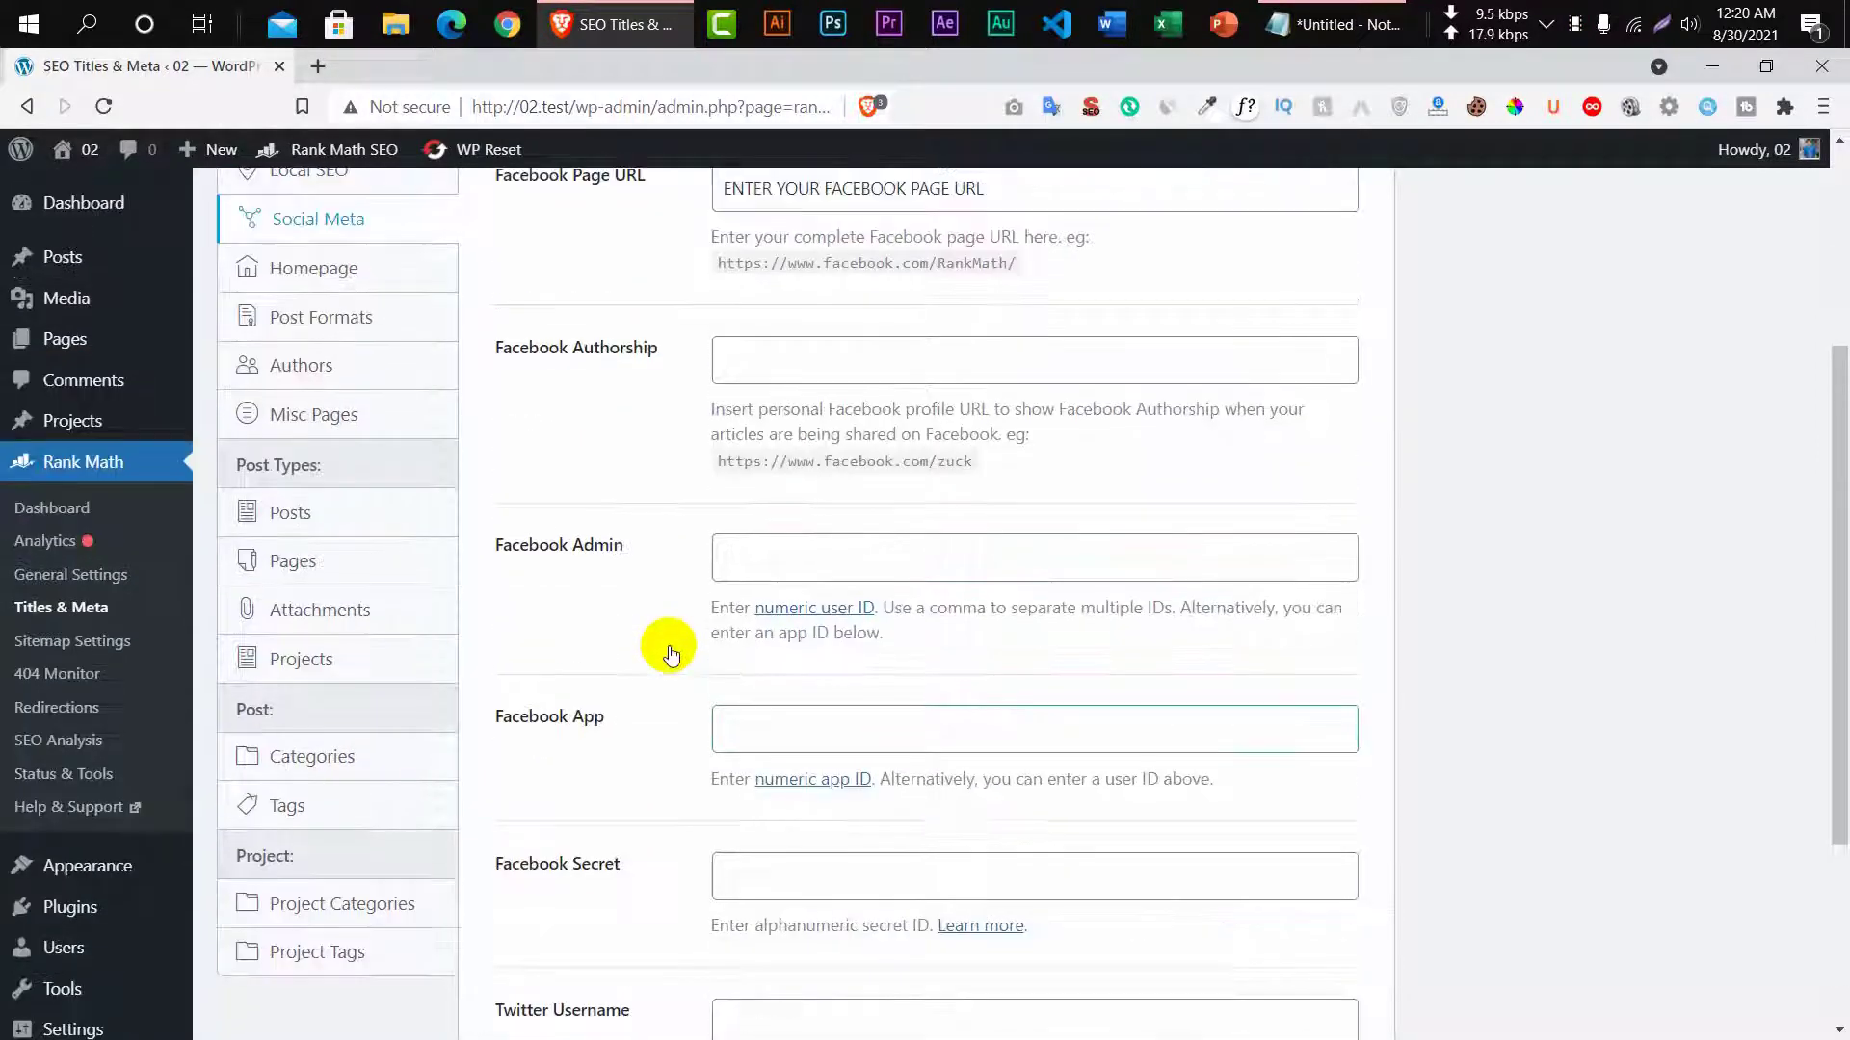
left_click(826, 549)
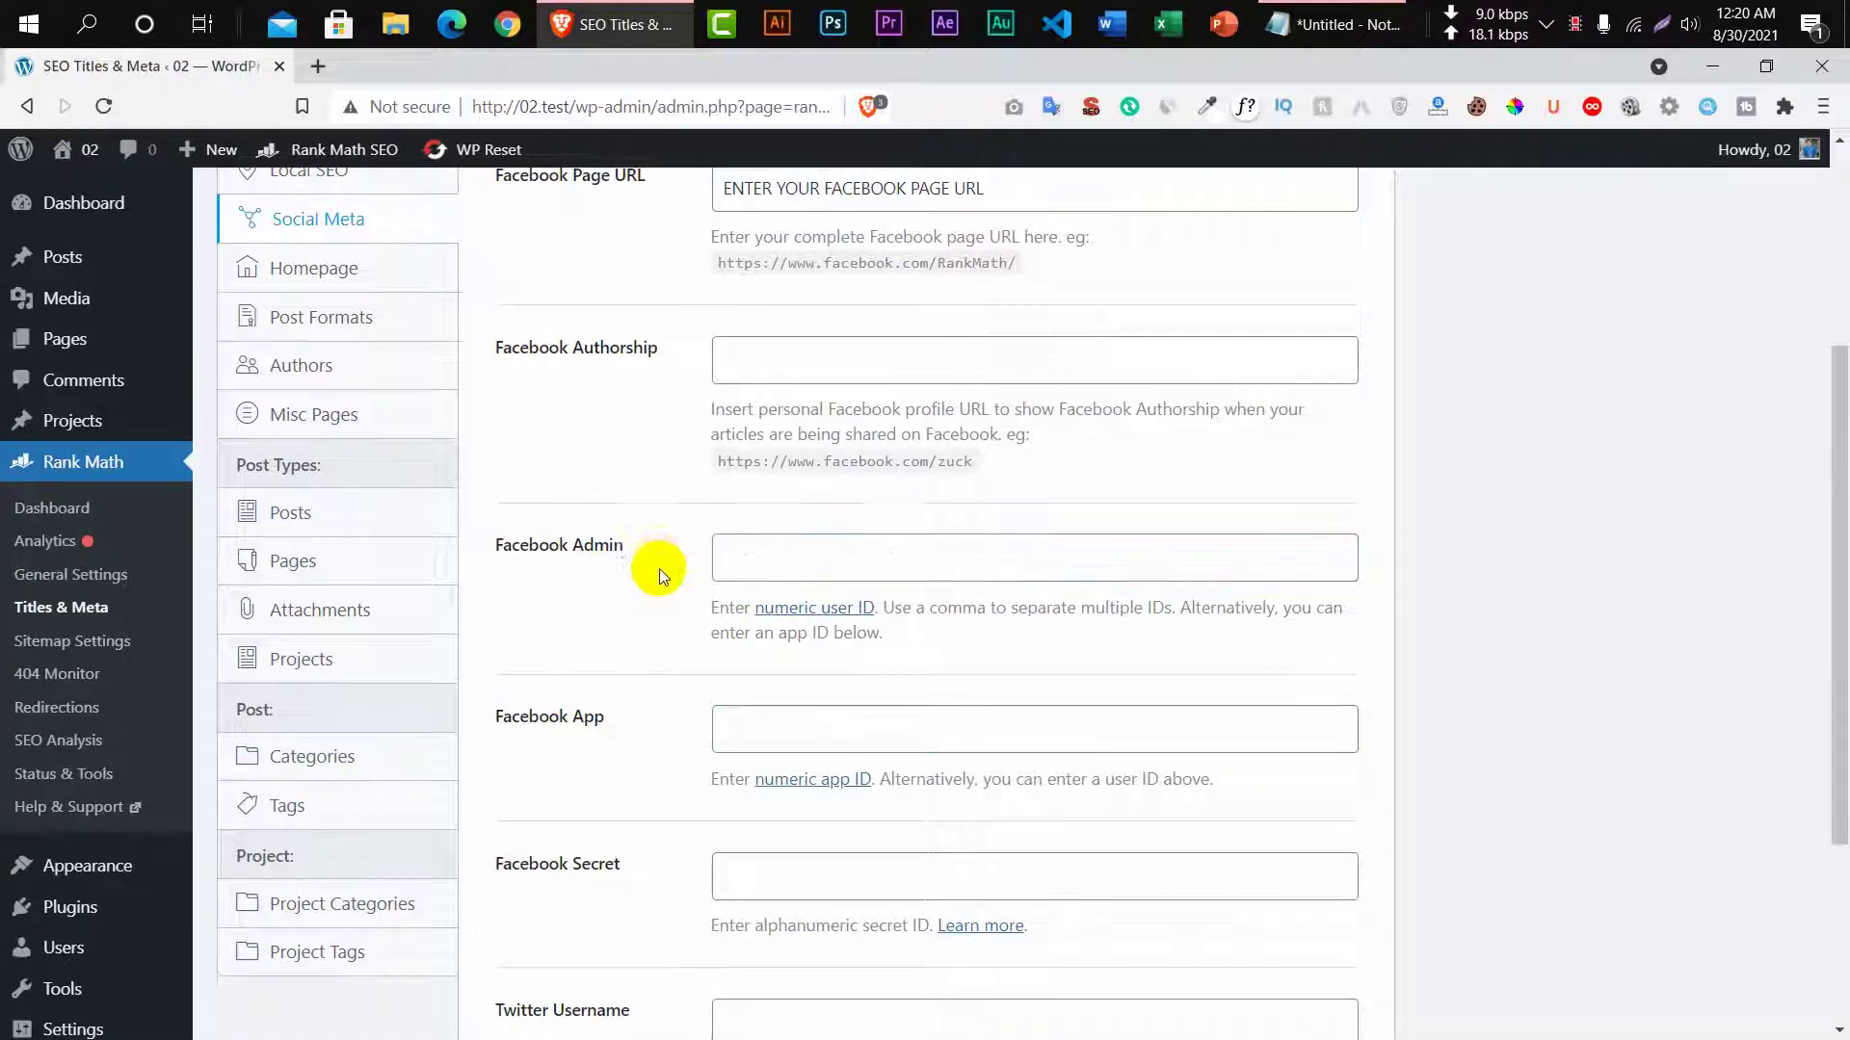
scroll(655, 567, "up", 3)
scroll(612, 633, "up", 1)
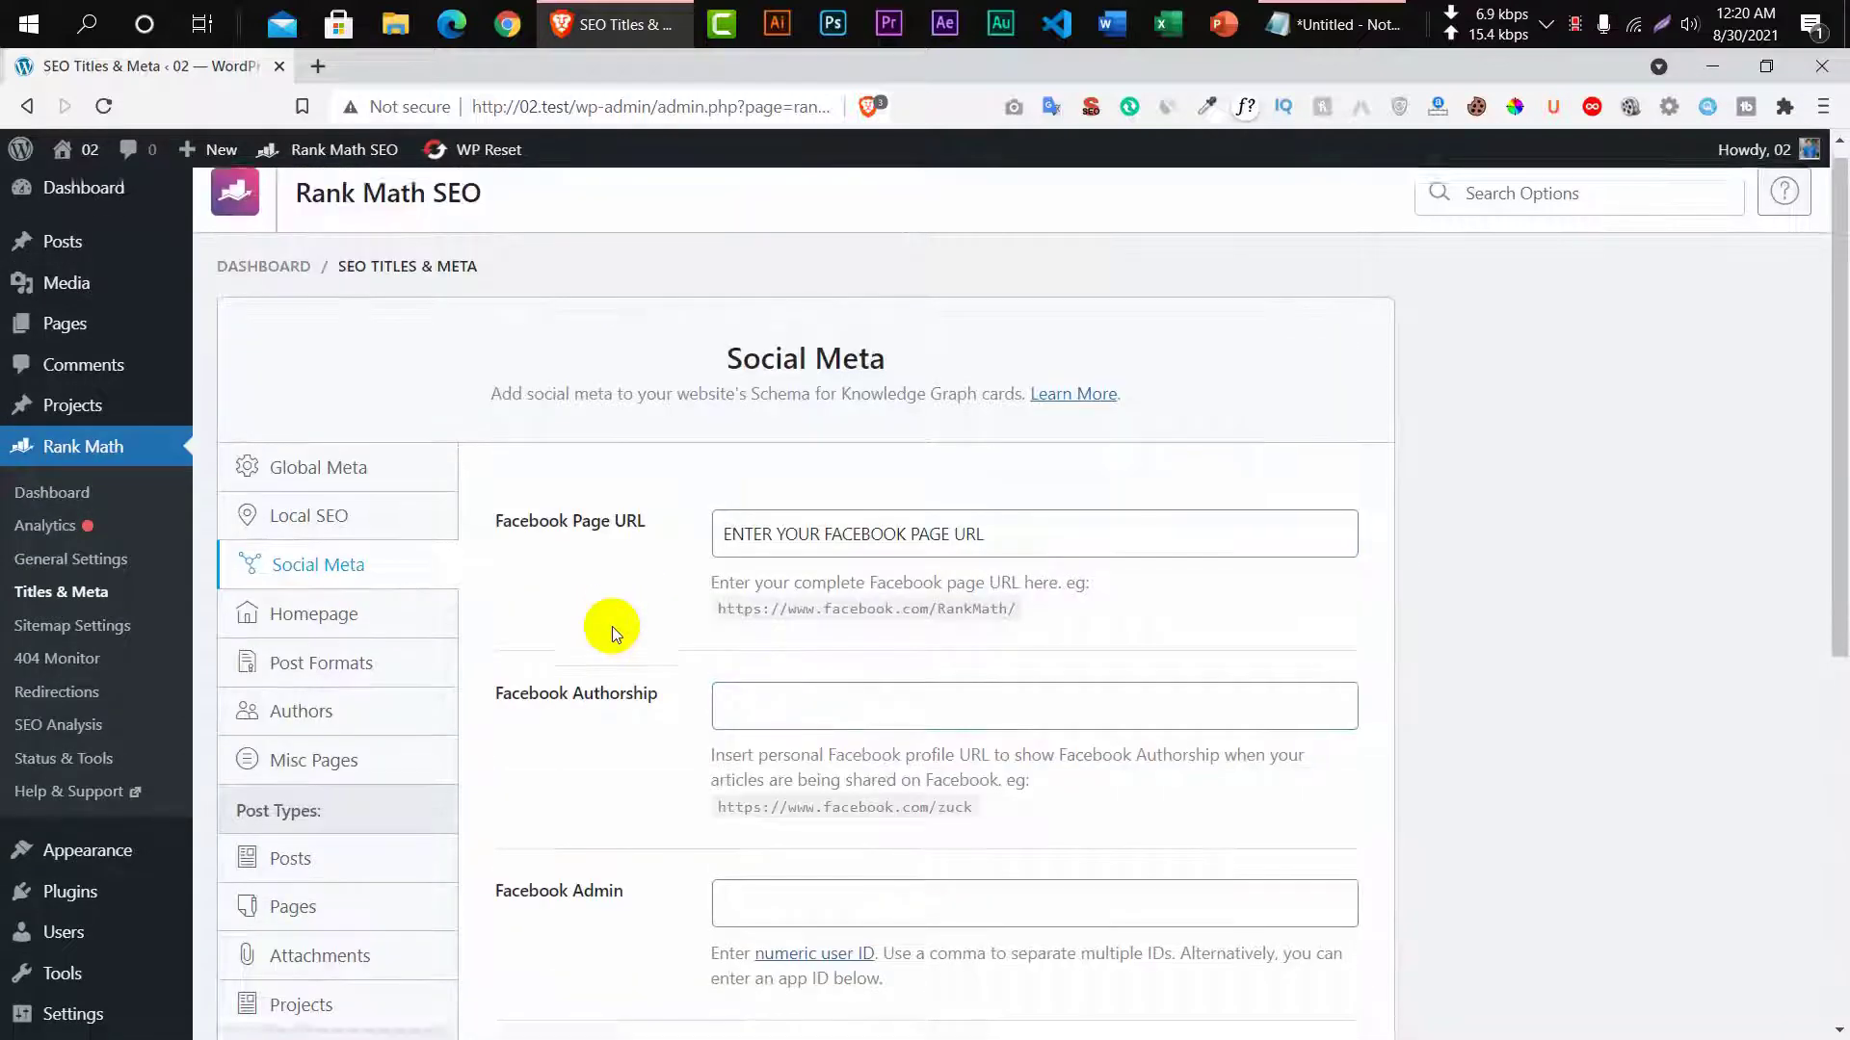
scroll(610, 627, "down", 3)
scroll(611, 628, "up", 3)
Open the Homepage settings and delete everything after %sitename% from the Homepage Title.
left_click(345, 651)
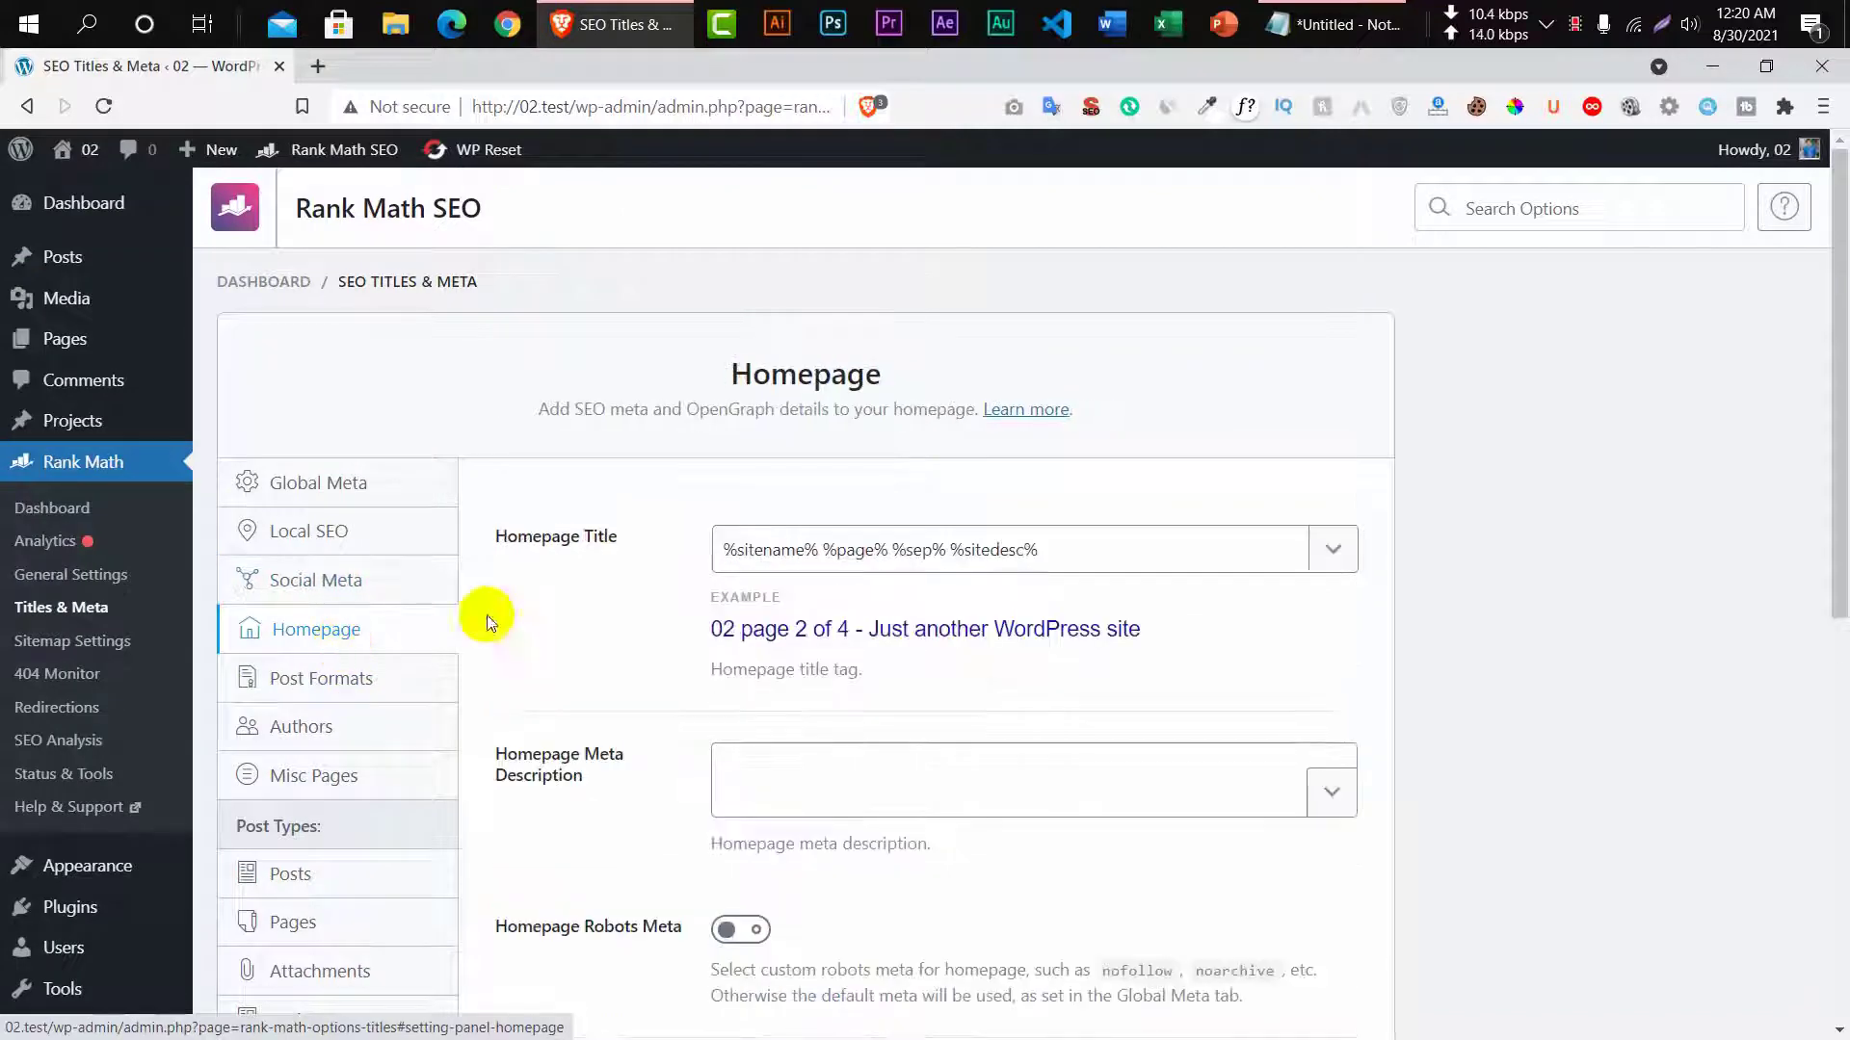
left_click(819, 550)
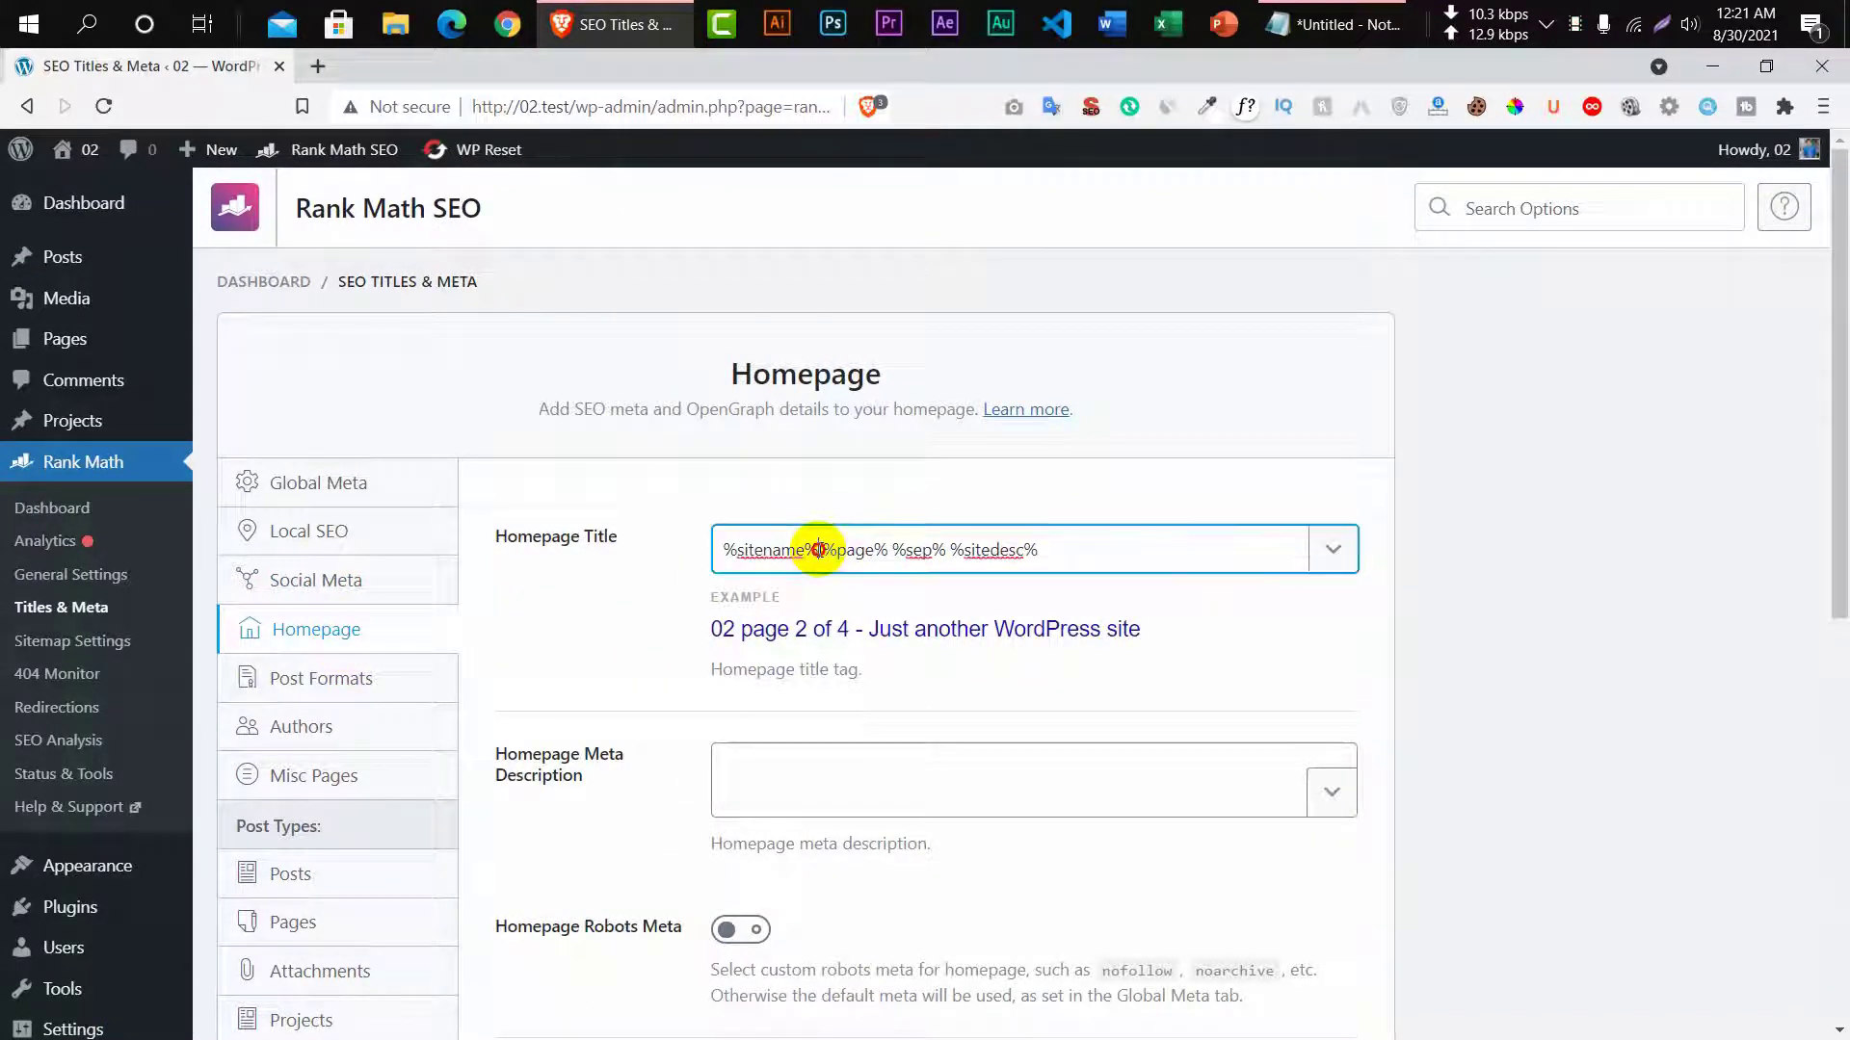
left_click_drag(819, 550, 961, 562)
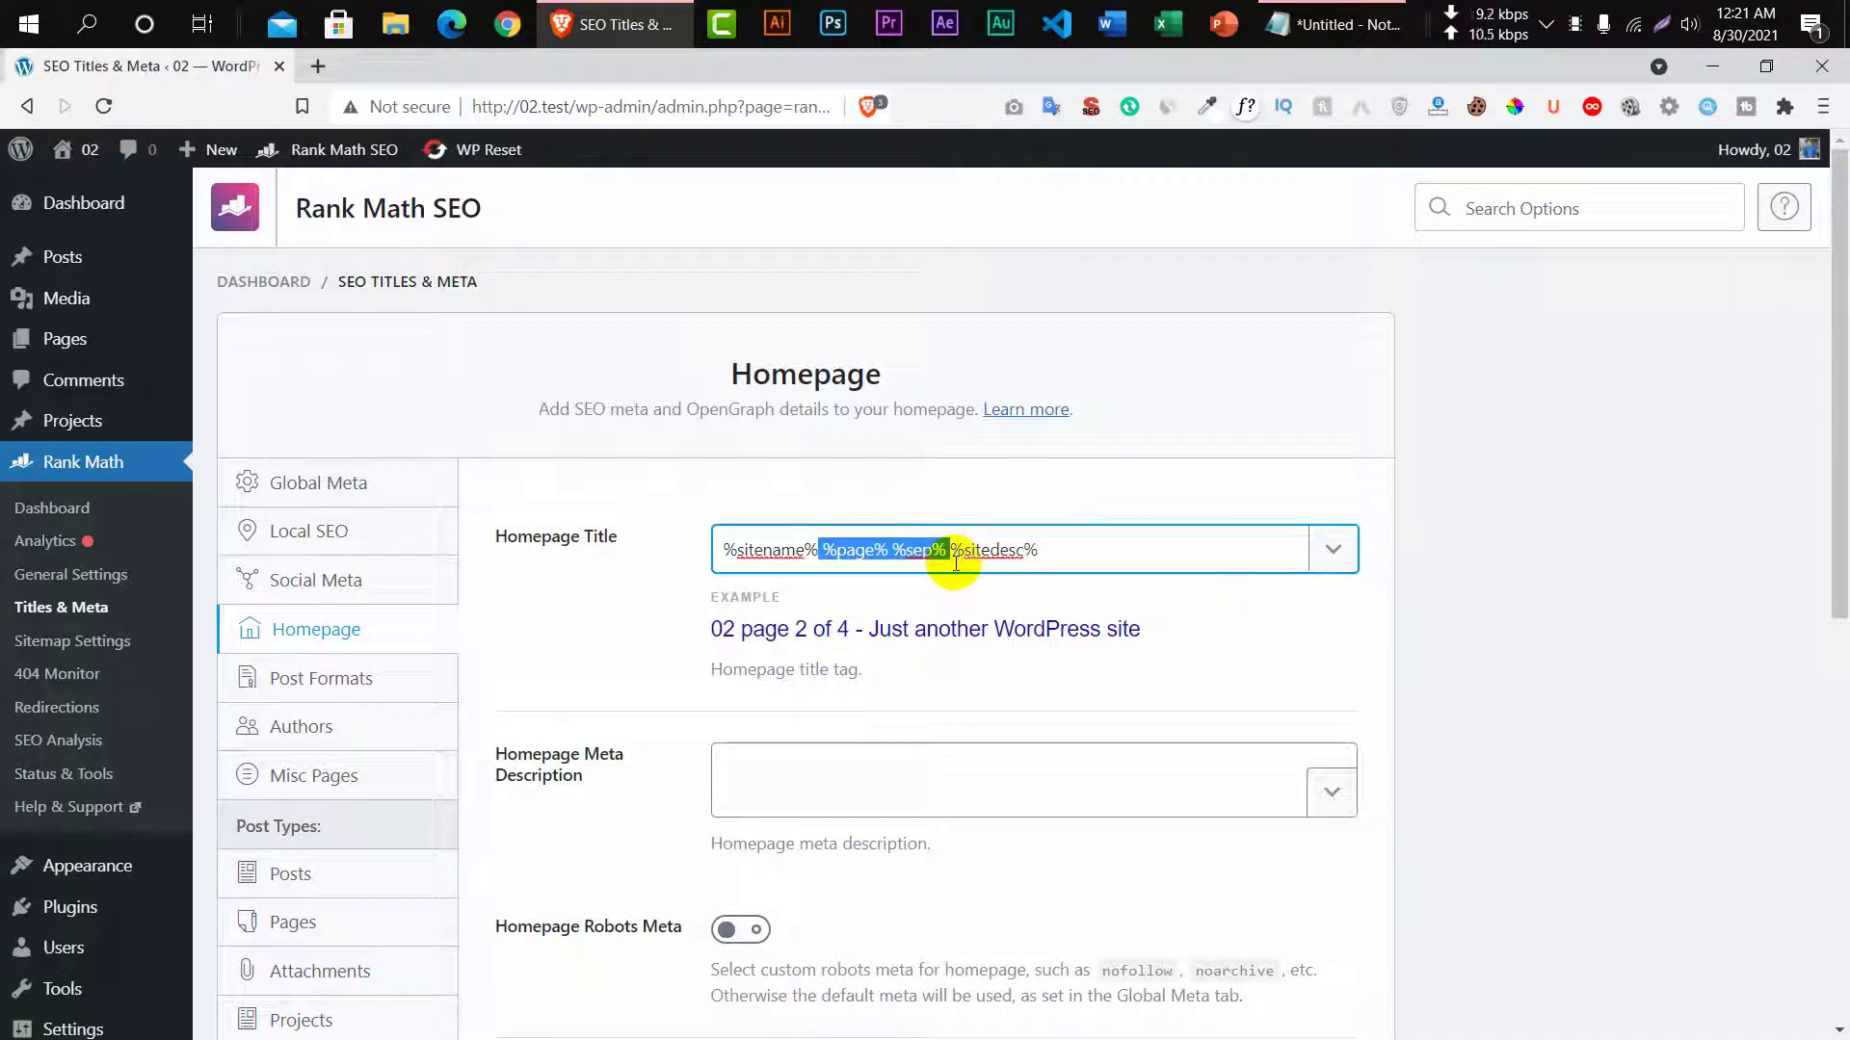
key("BackSpace")
left_click_drag(956, 564, 824, 547)
key("BackSpace")
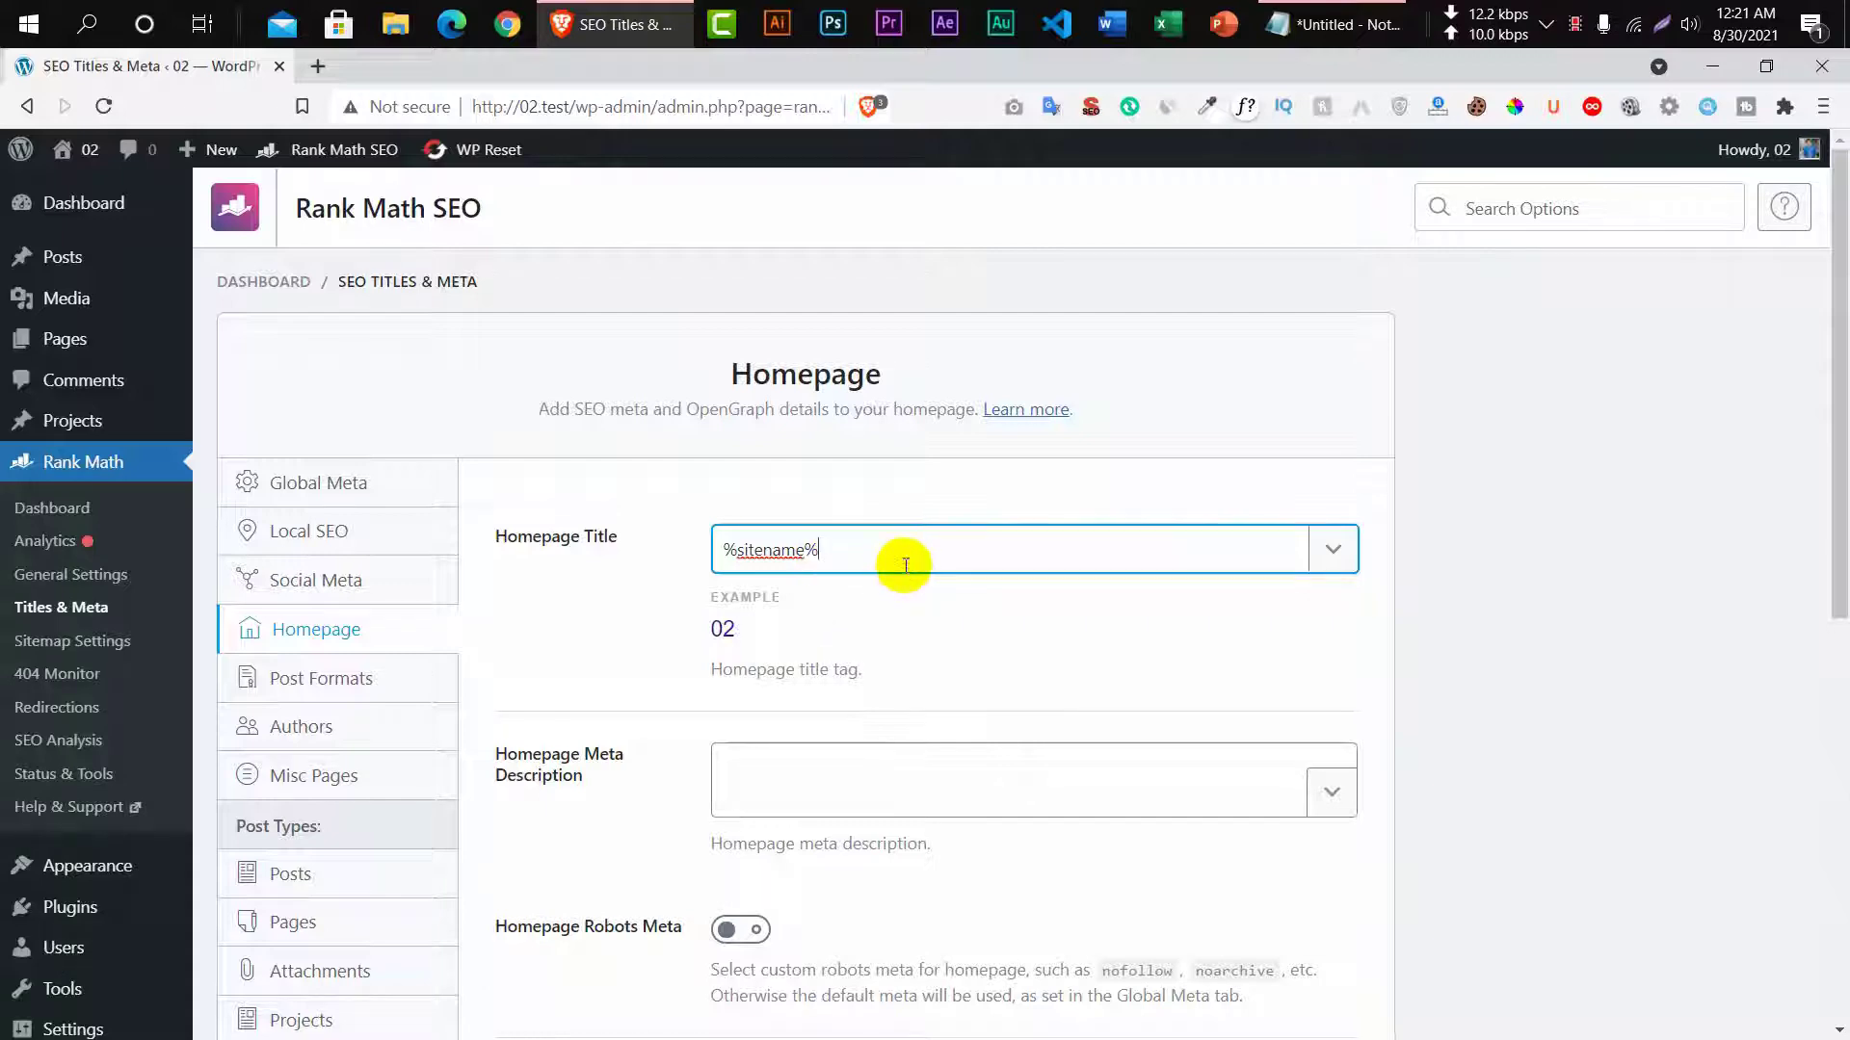
Paste the copied site description about step-by-step guides and software advice as the Homepage Meta Description, and accept the hyphenation correction "easy-to-follow step-by-step".
scroll(881, 592, "down", 3)
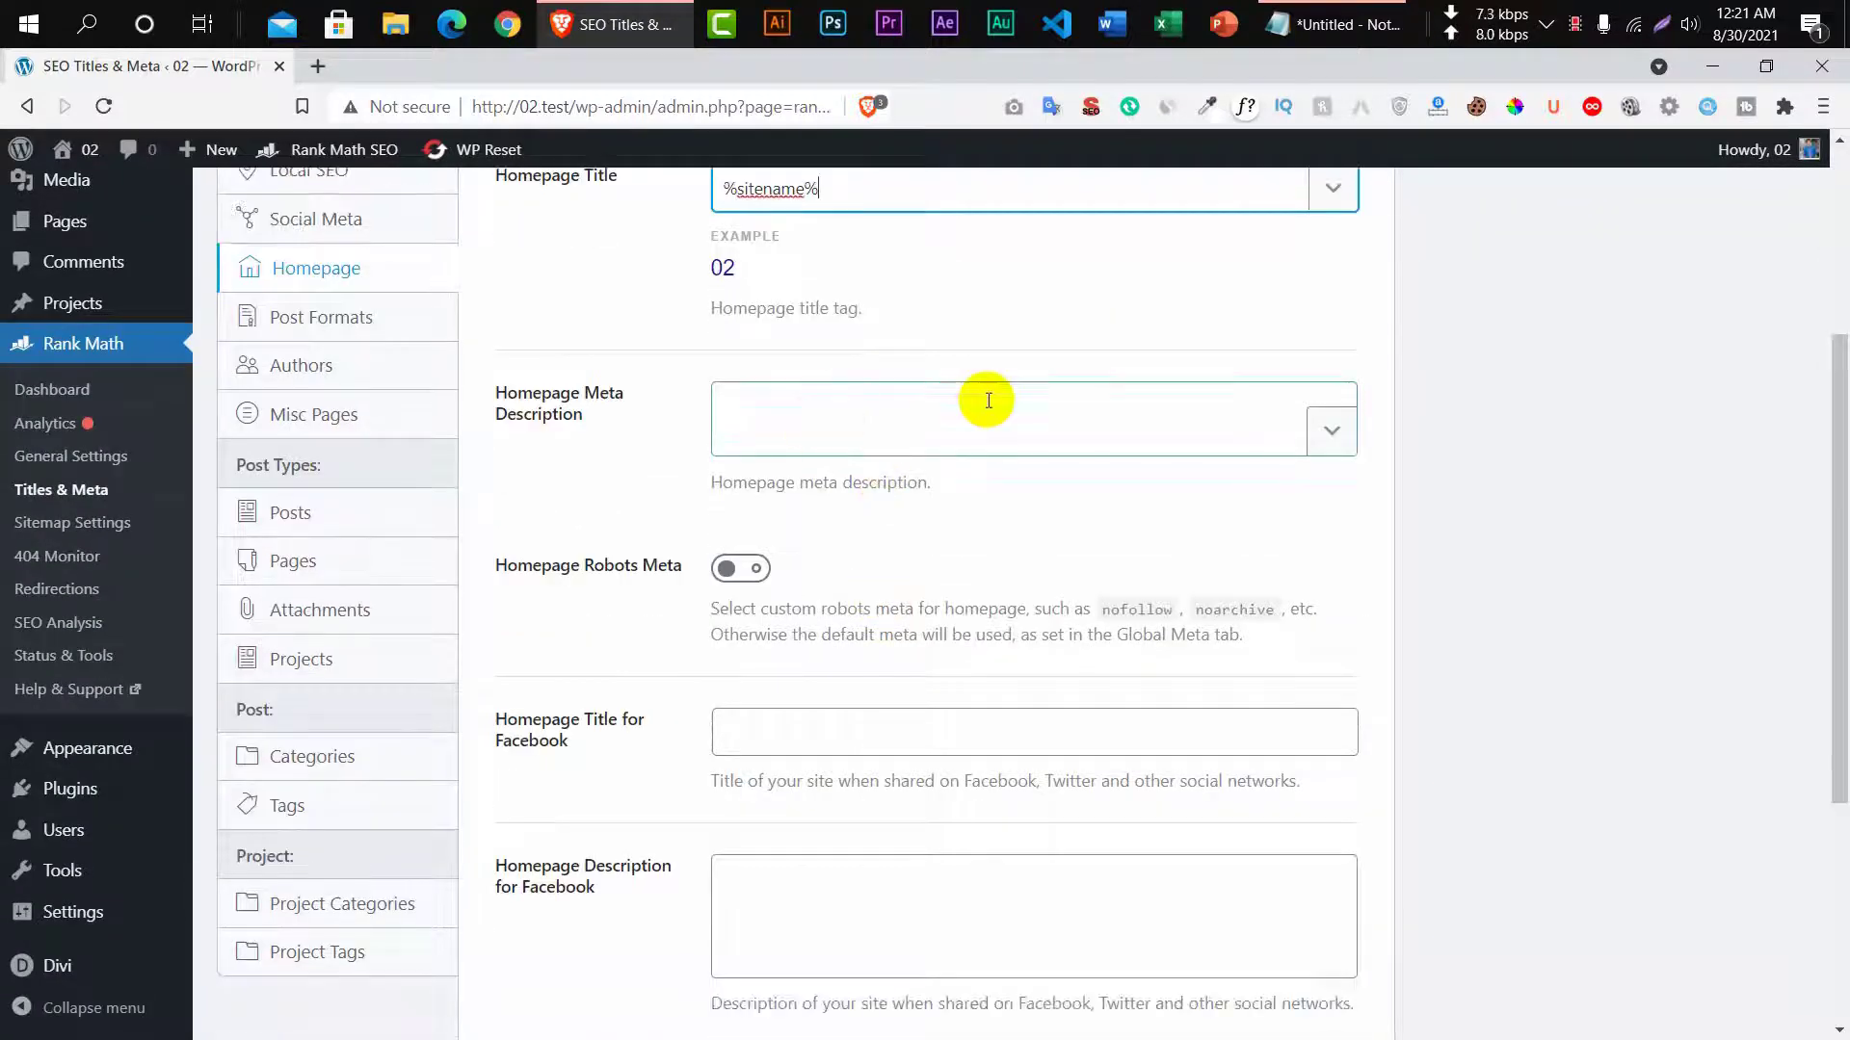
left_click(1329, 427)
left_click(954, 422)
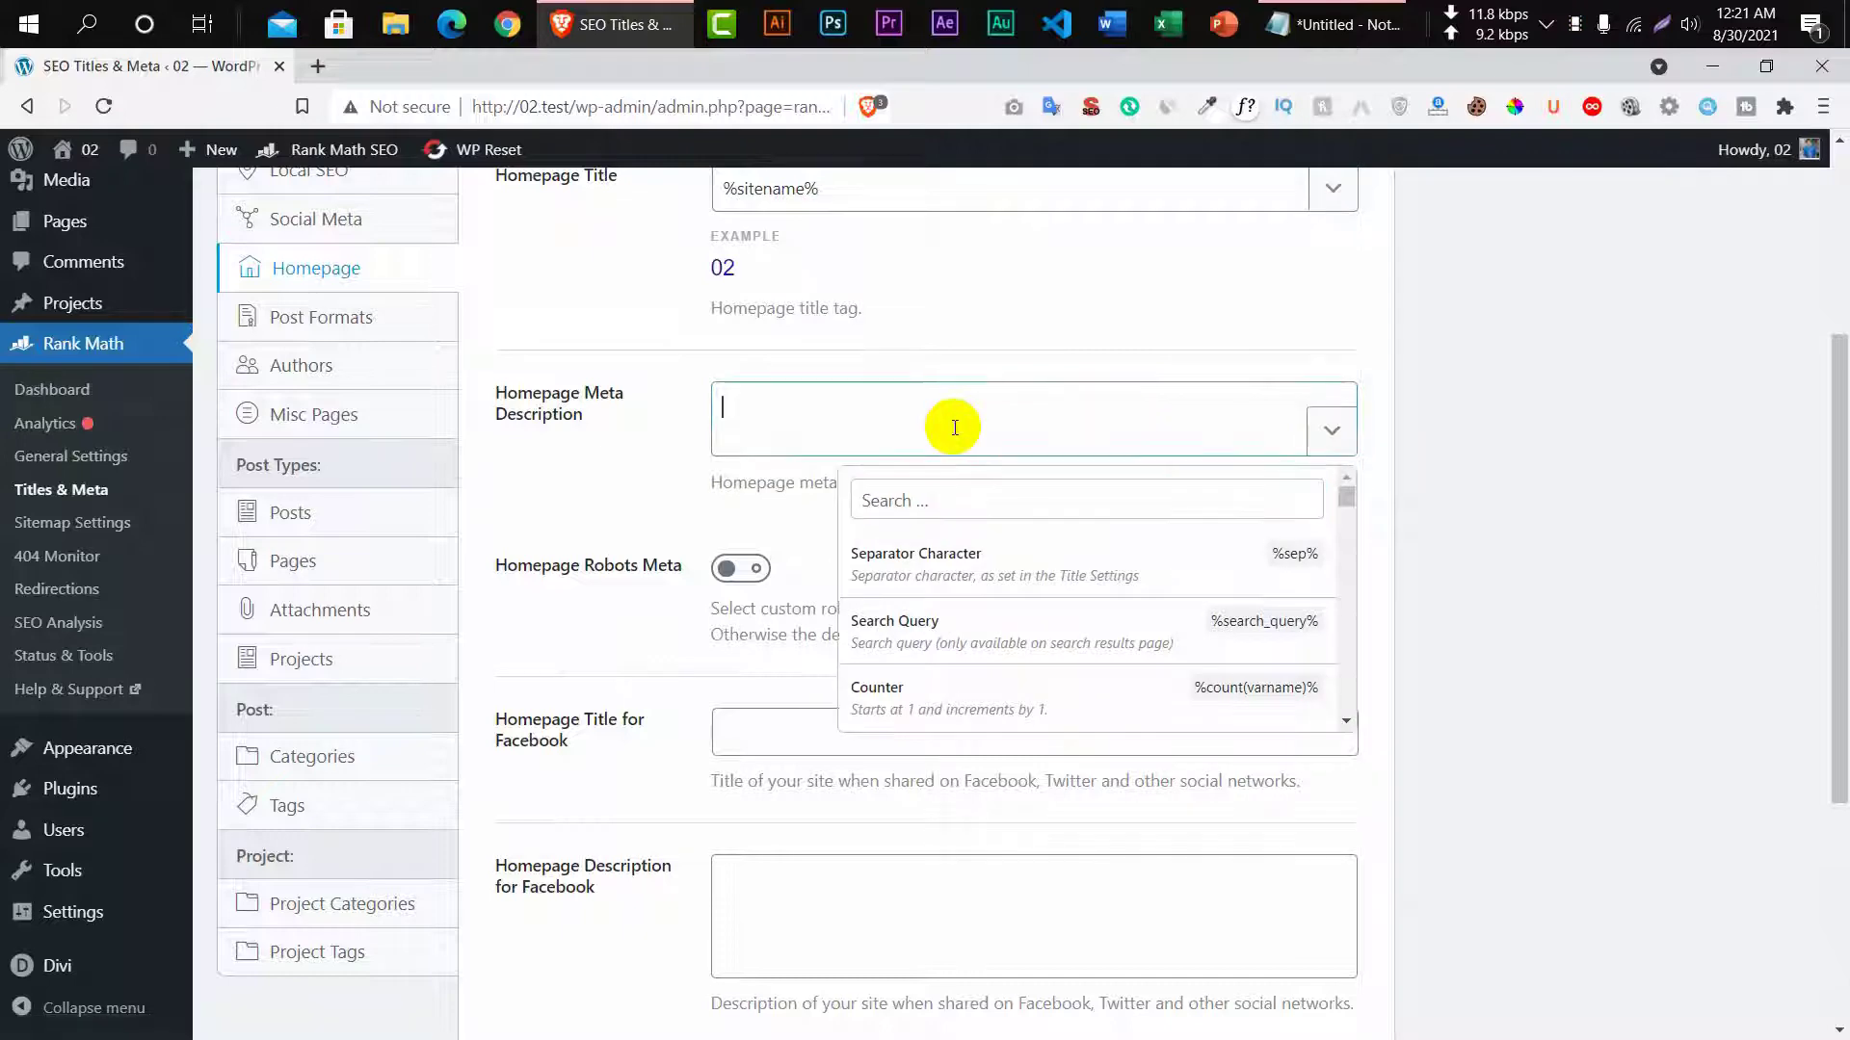
scroll(934, 453, "up", 1)
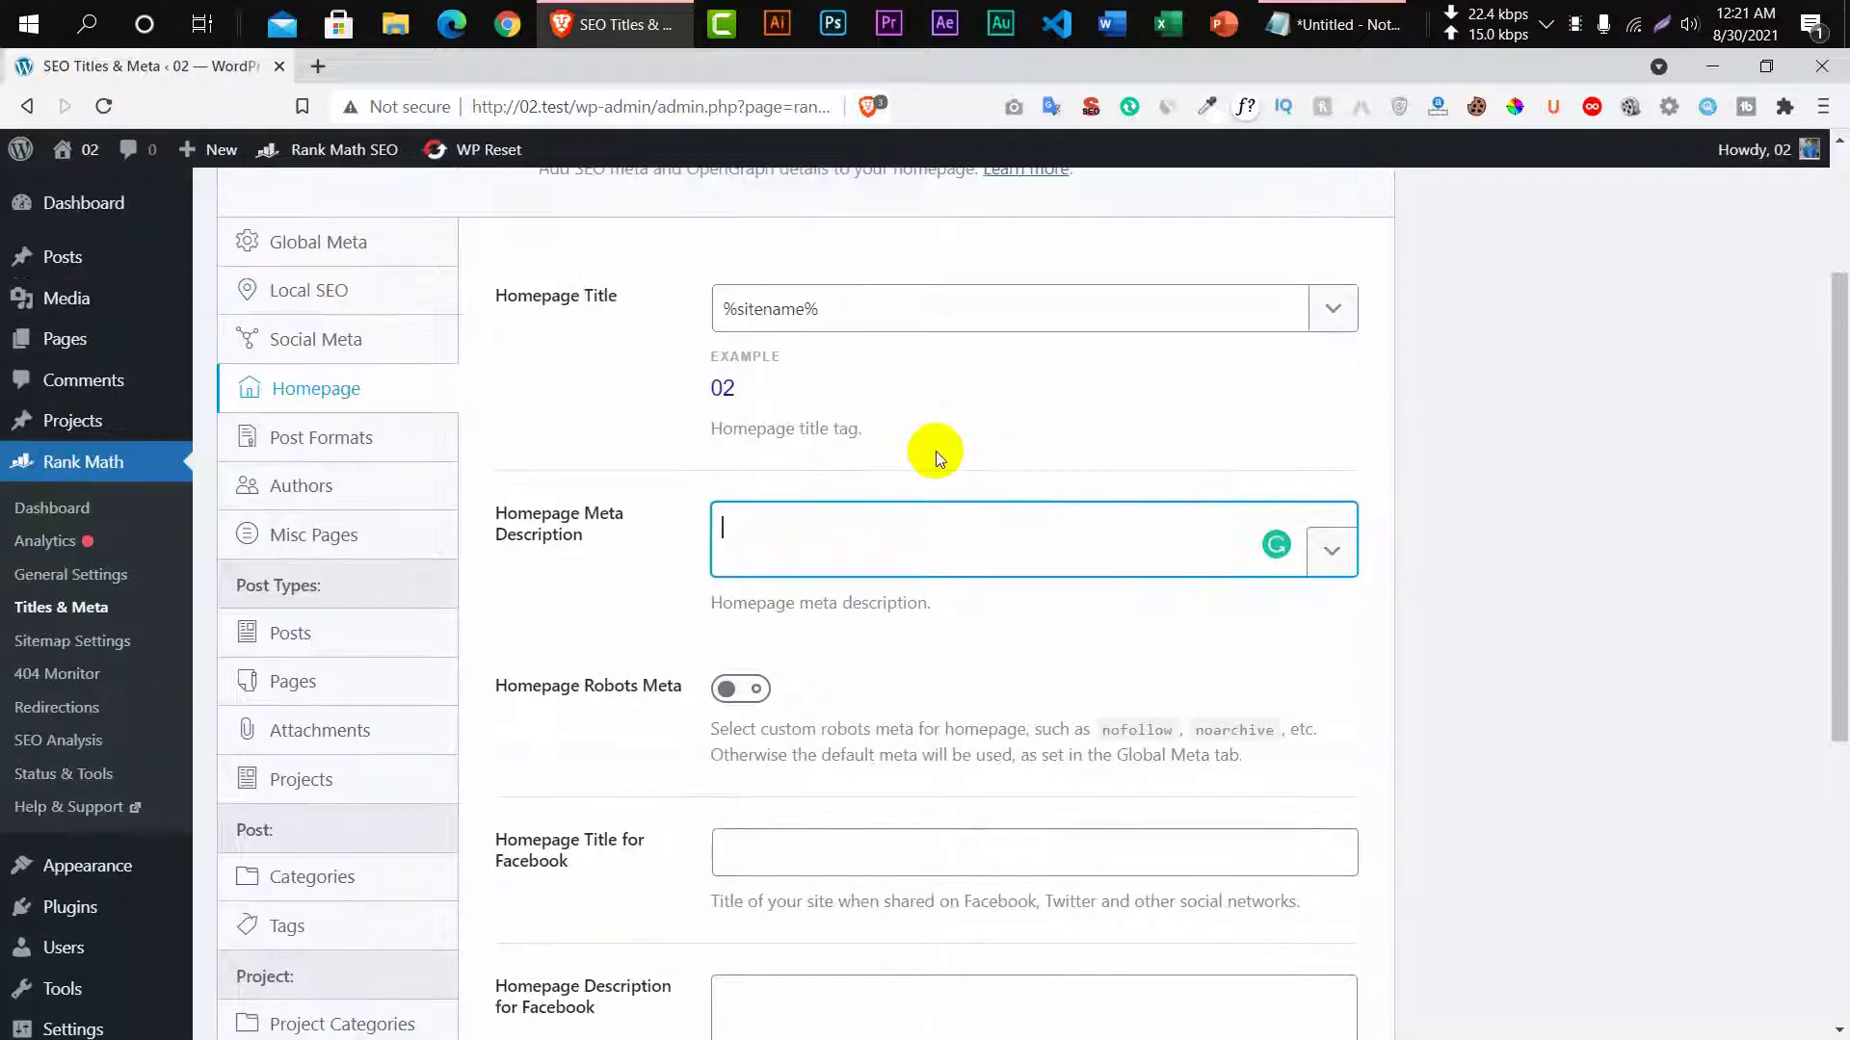
left_click(806, 516)
key("ctrl+v")
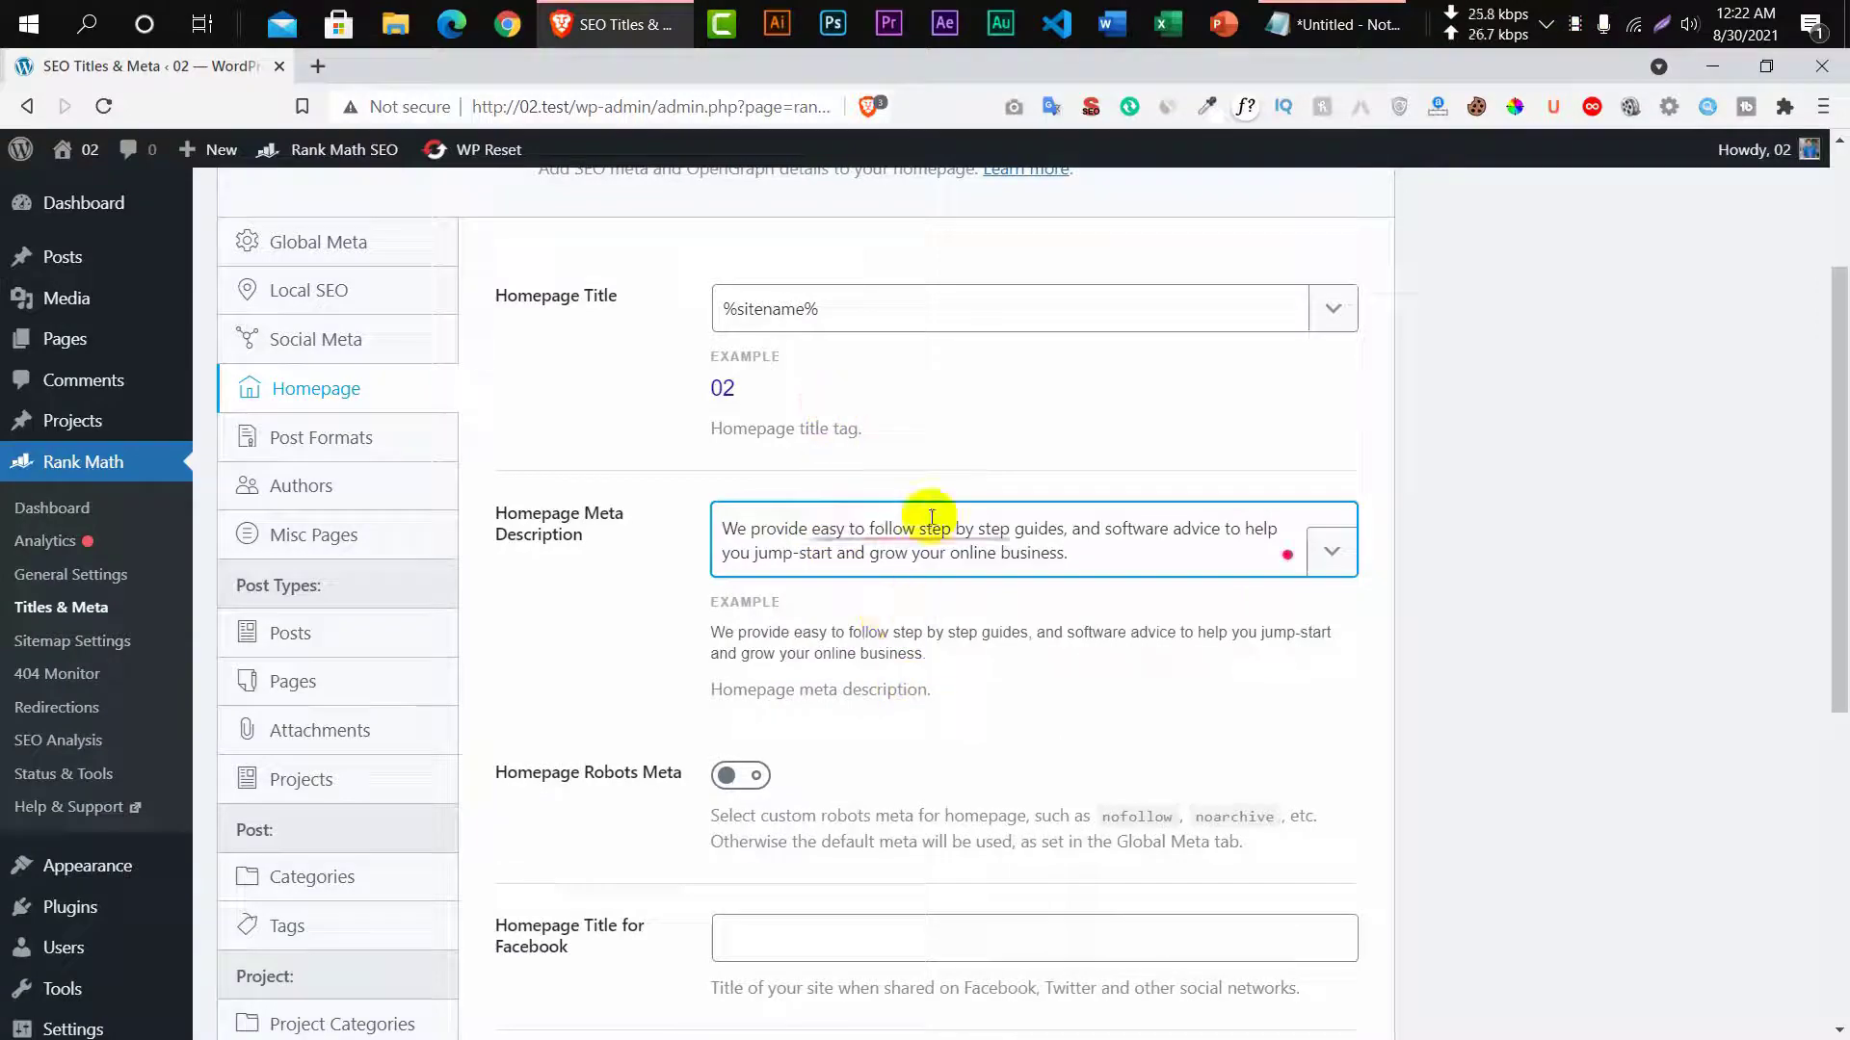
mouse_move(924, 528)
left_click(941, 580)
Paste the same site description into the Homepage Description for Facebook.
scroll(1008, 644, "down", 5)
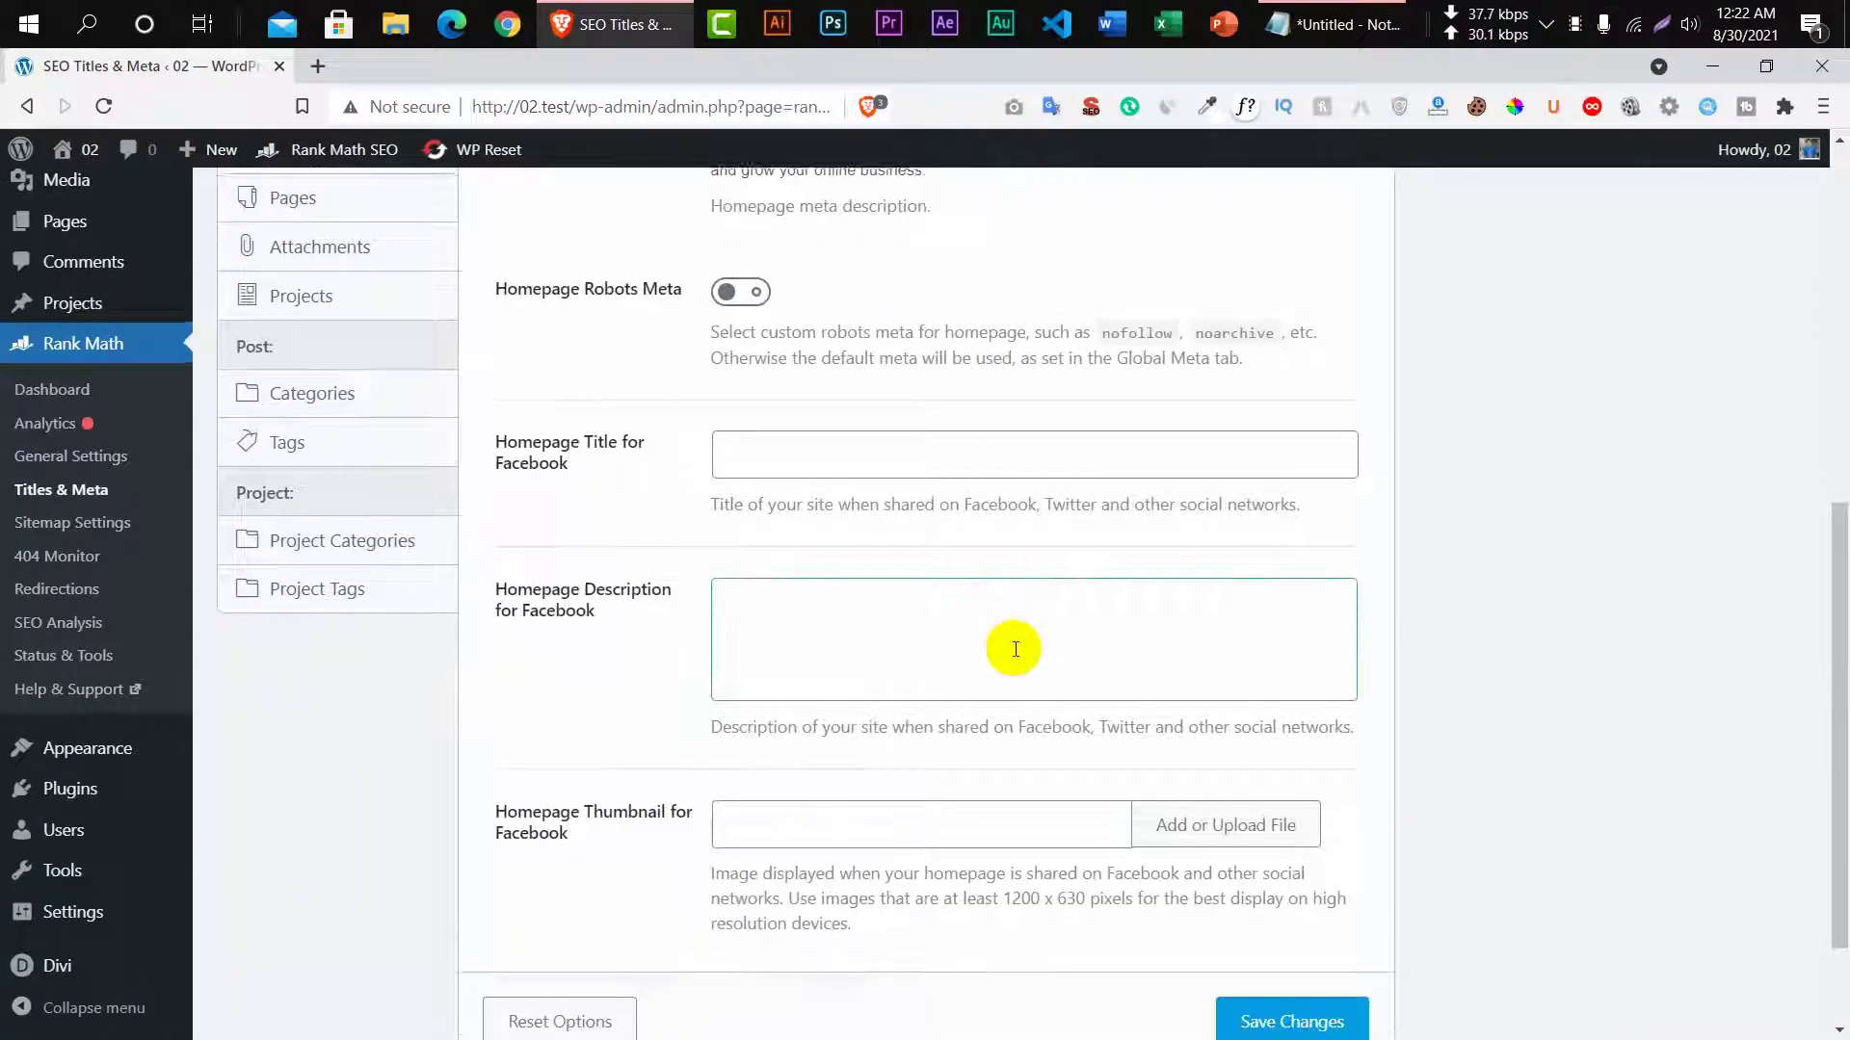
scroll(1014, 649, "up", 4)
scroll(1013, 650, "down", 3)
left_click(867, 681)
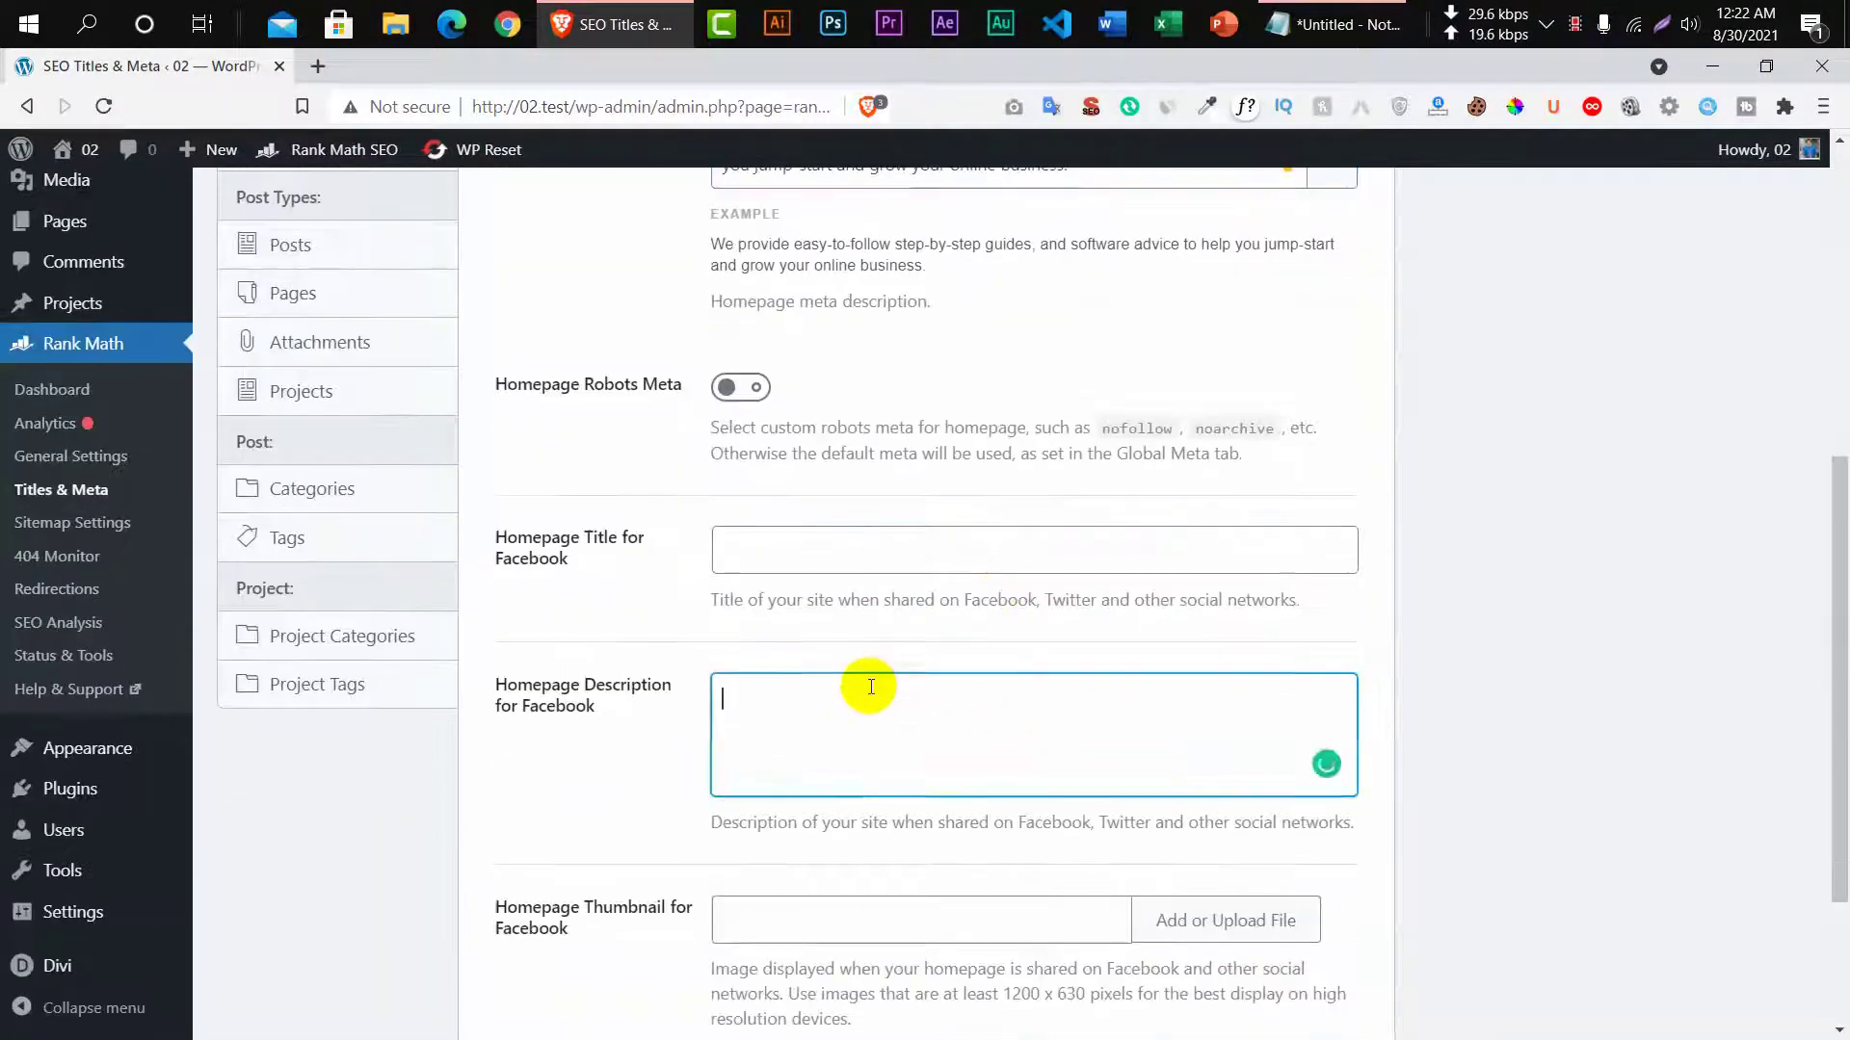
key("ctrl+v")
Copy %sitename% from the Homepage Title into the Homepage Title for Facebook.
scroll(900, 652, "up", 5)
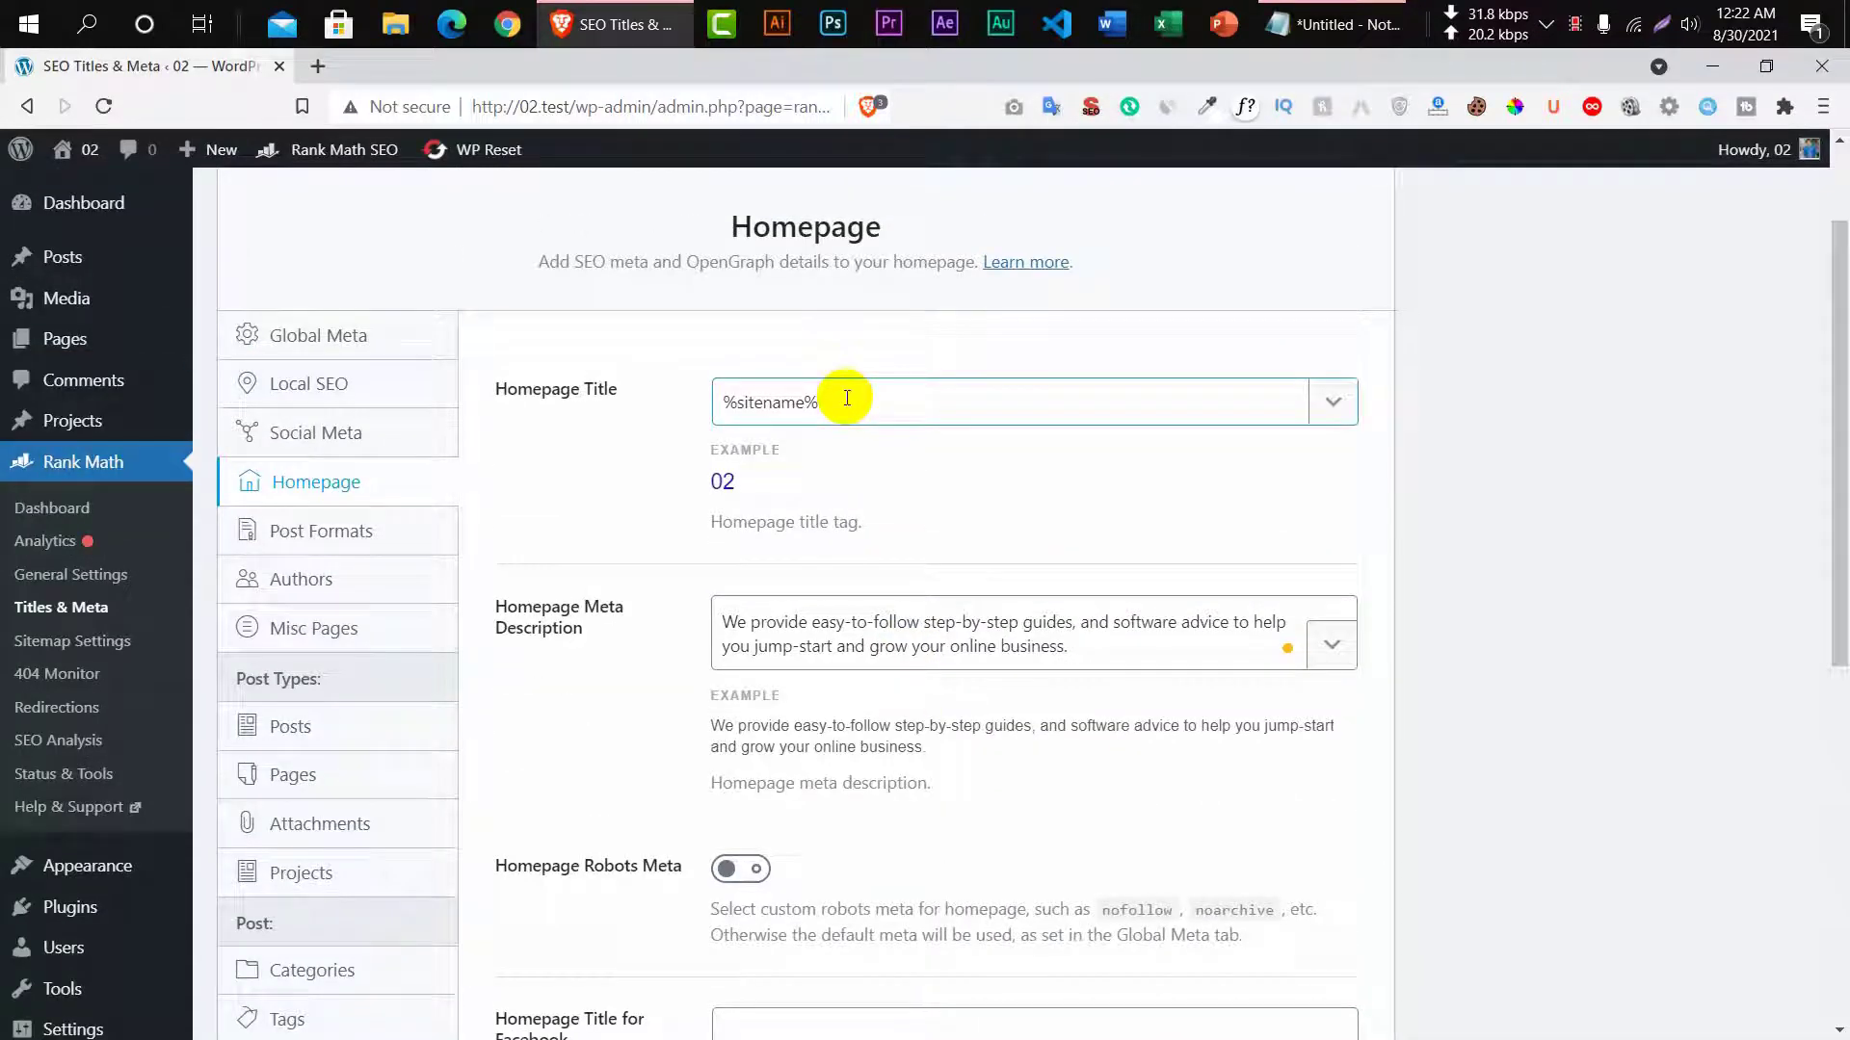
key("ctrl+a")
key("ctrl+c")
scroll(784, 545, "down", 4)
left_click(834, 660)
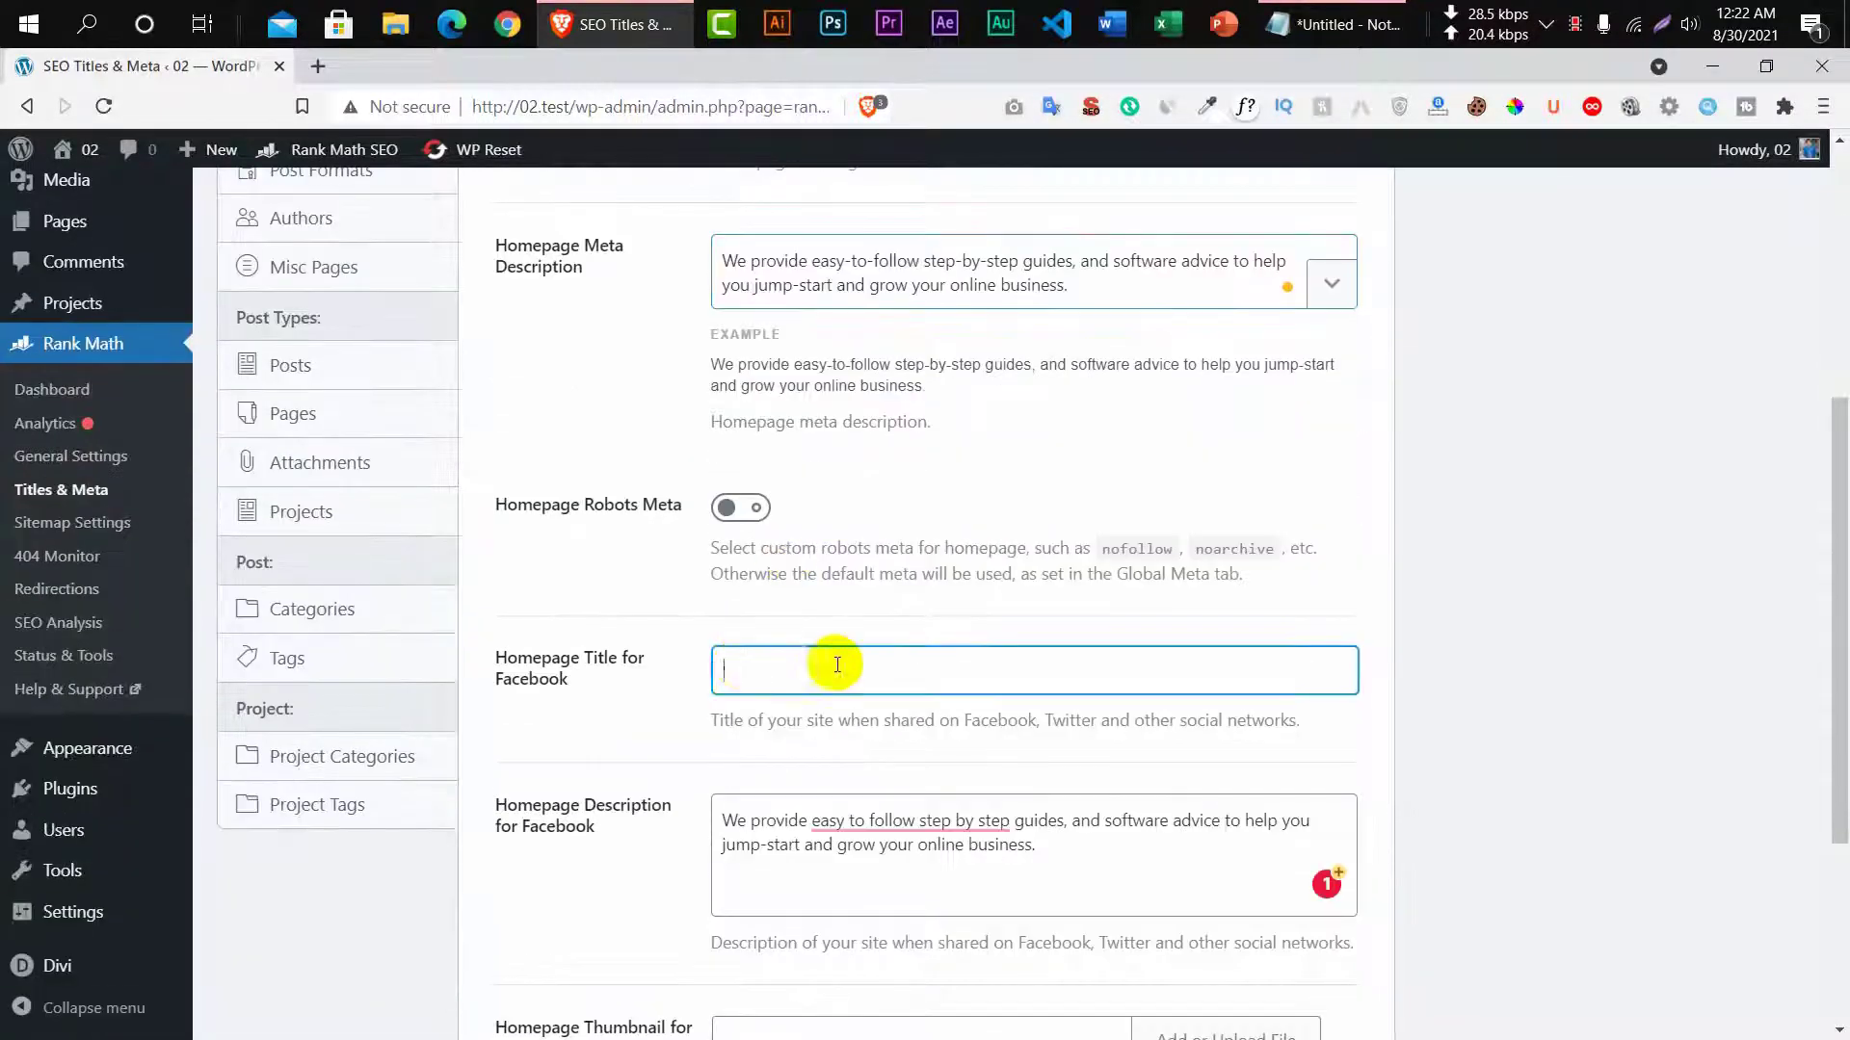
key("ctrl+v")
scroll(943, 617, "up", 4)
scroll(934, 549, "down", 4)
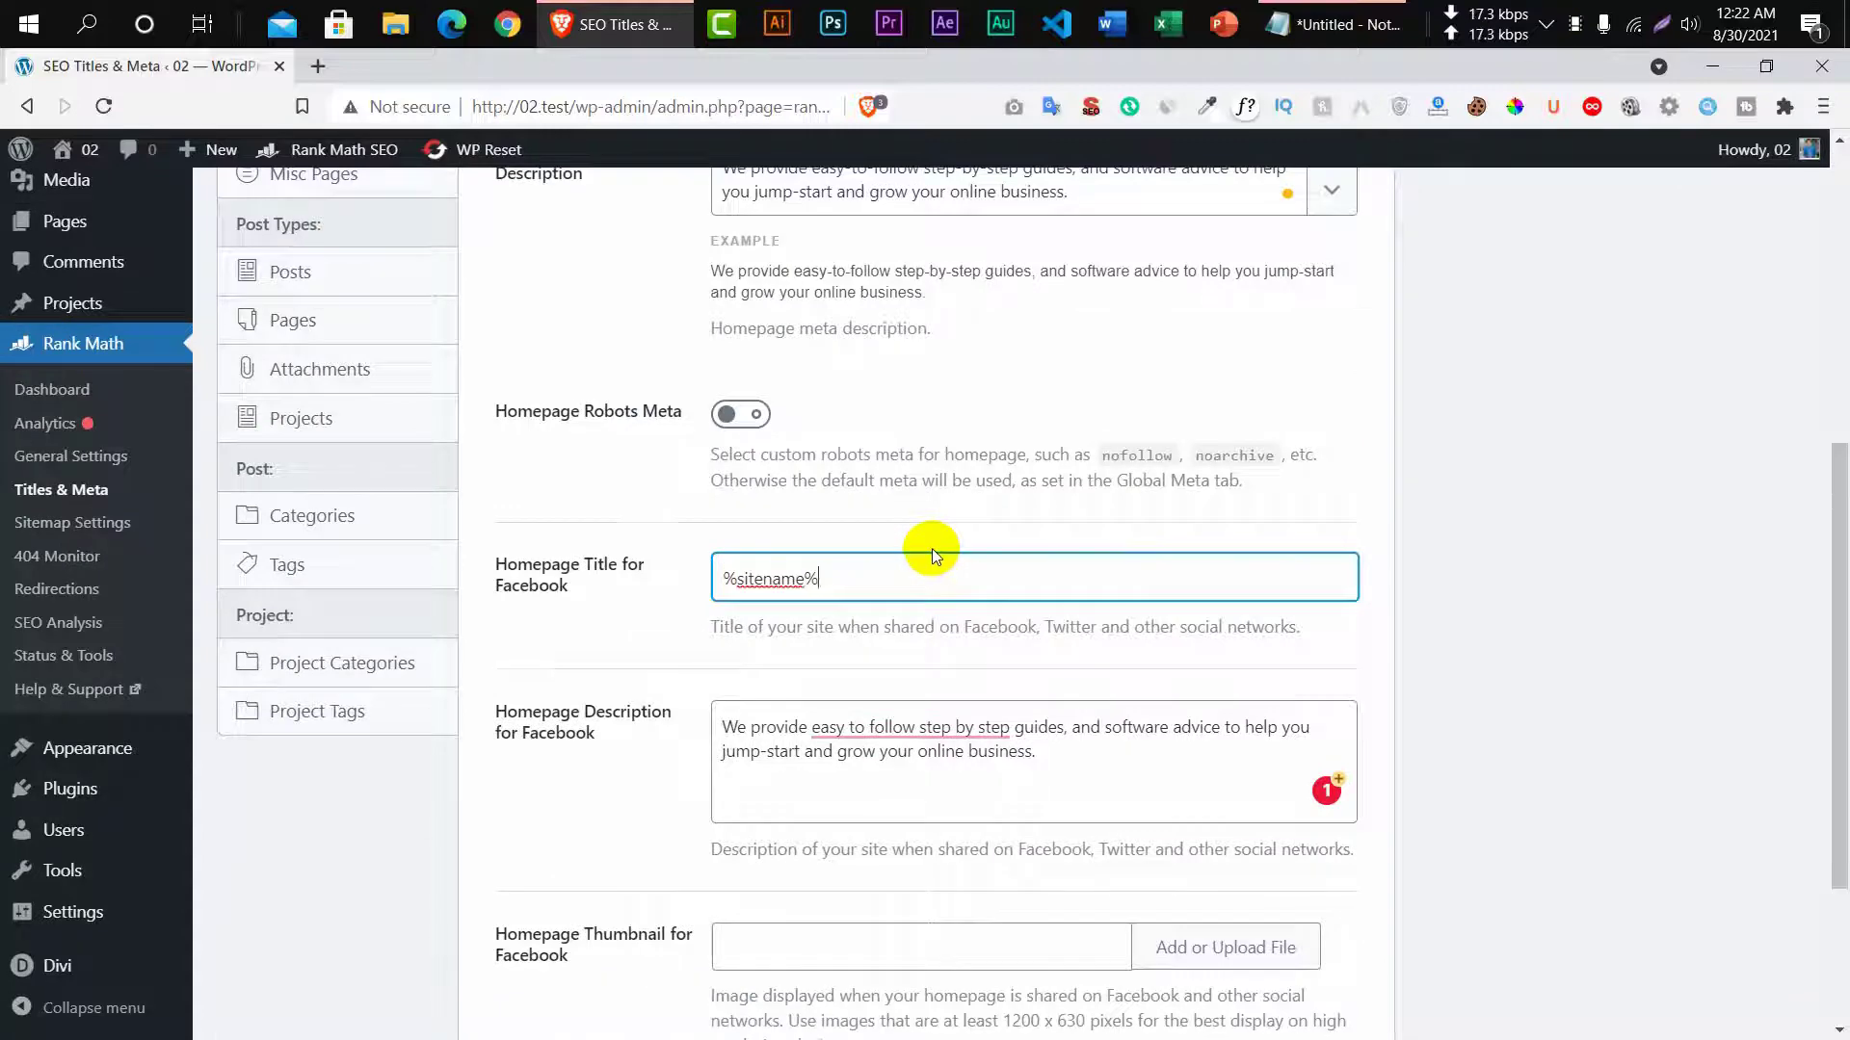
scroll(933, 547, "up", 4)
scroll(836, 609, "down", 4)
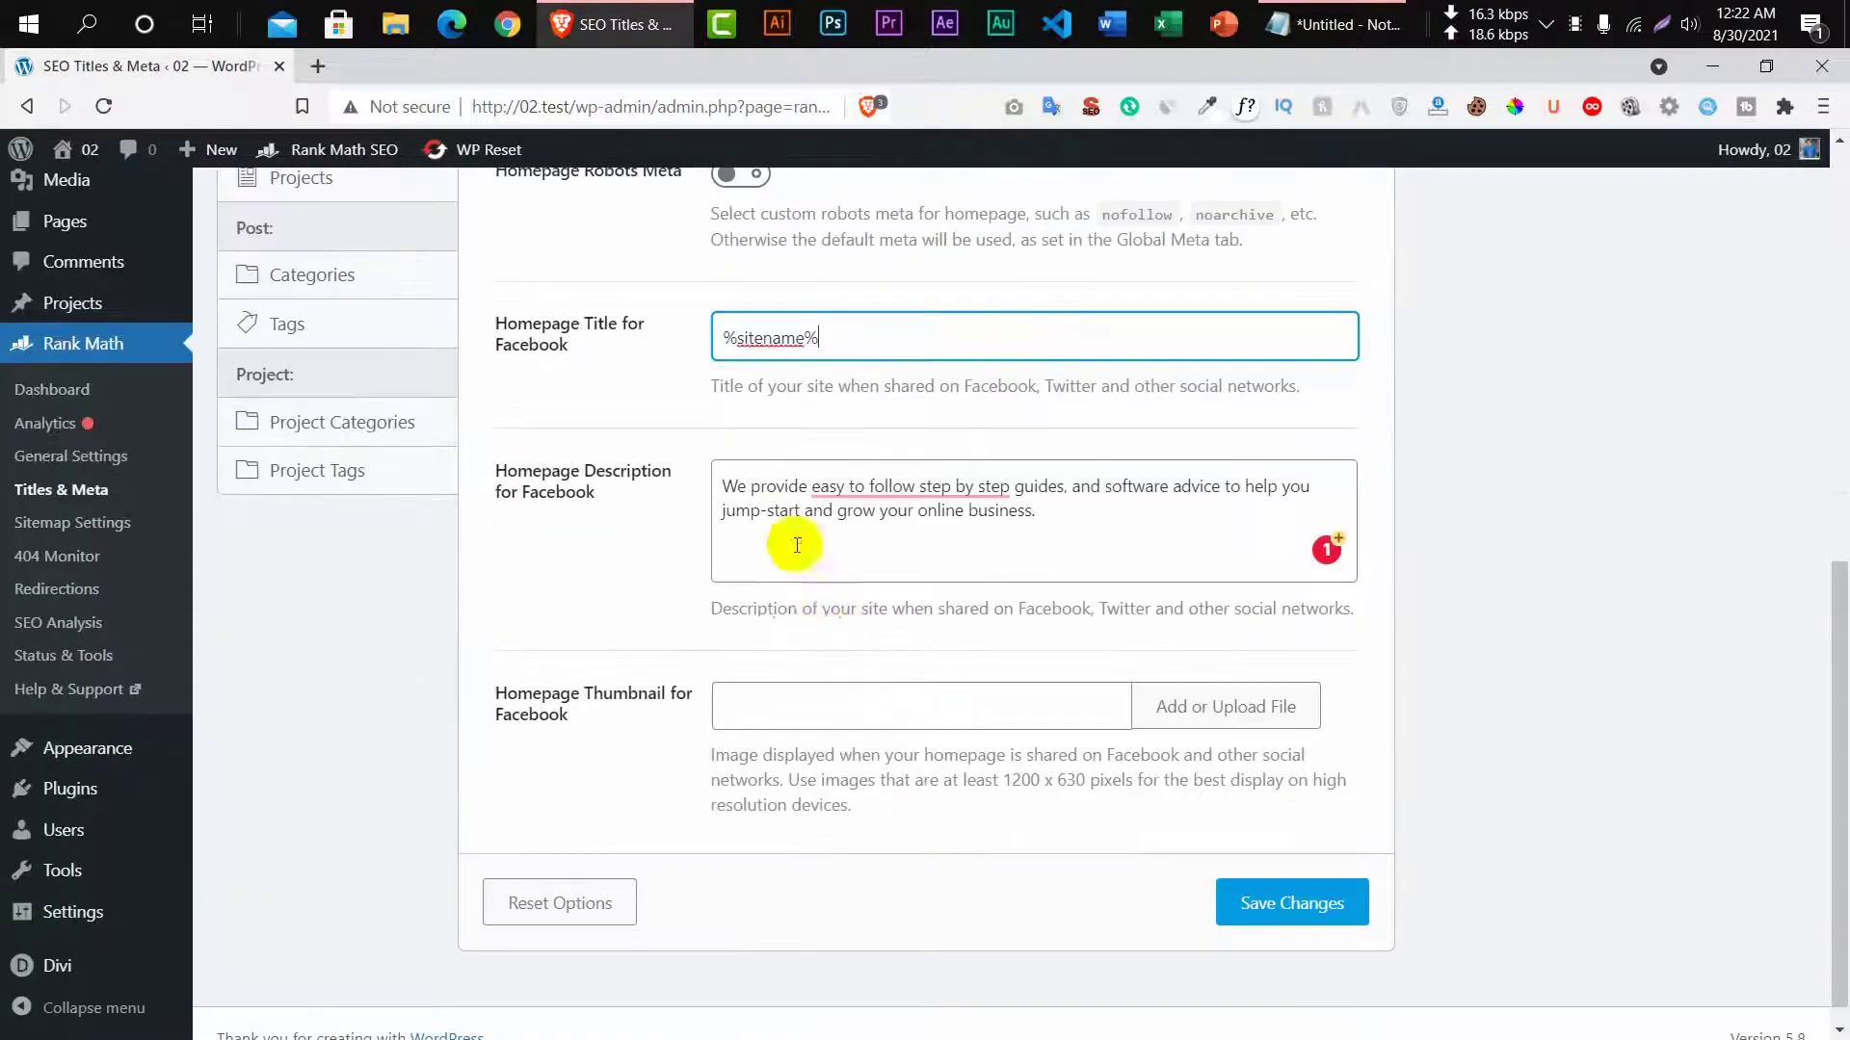
Replace the Homepage Title for Facebook with "ENTER YOUR SITE NAME" in capital letters.
key("ctrl+a")
type("eNTE")
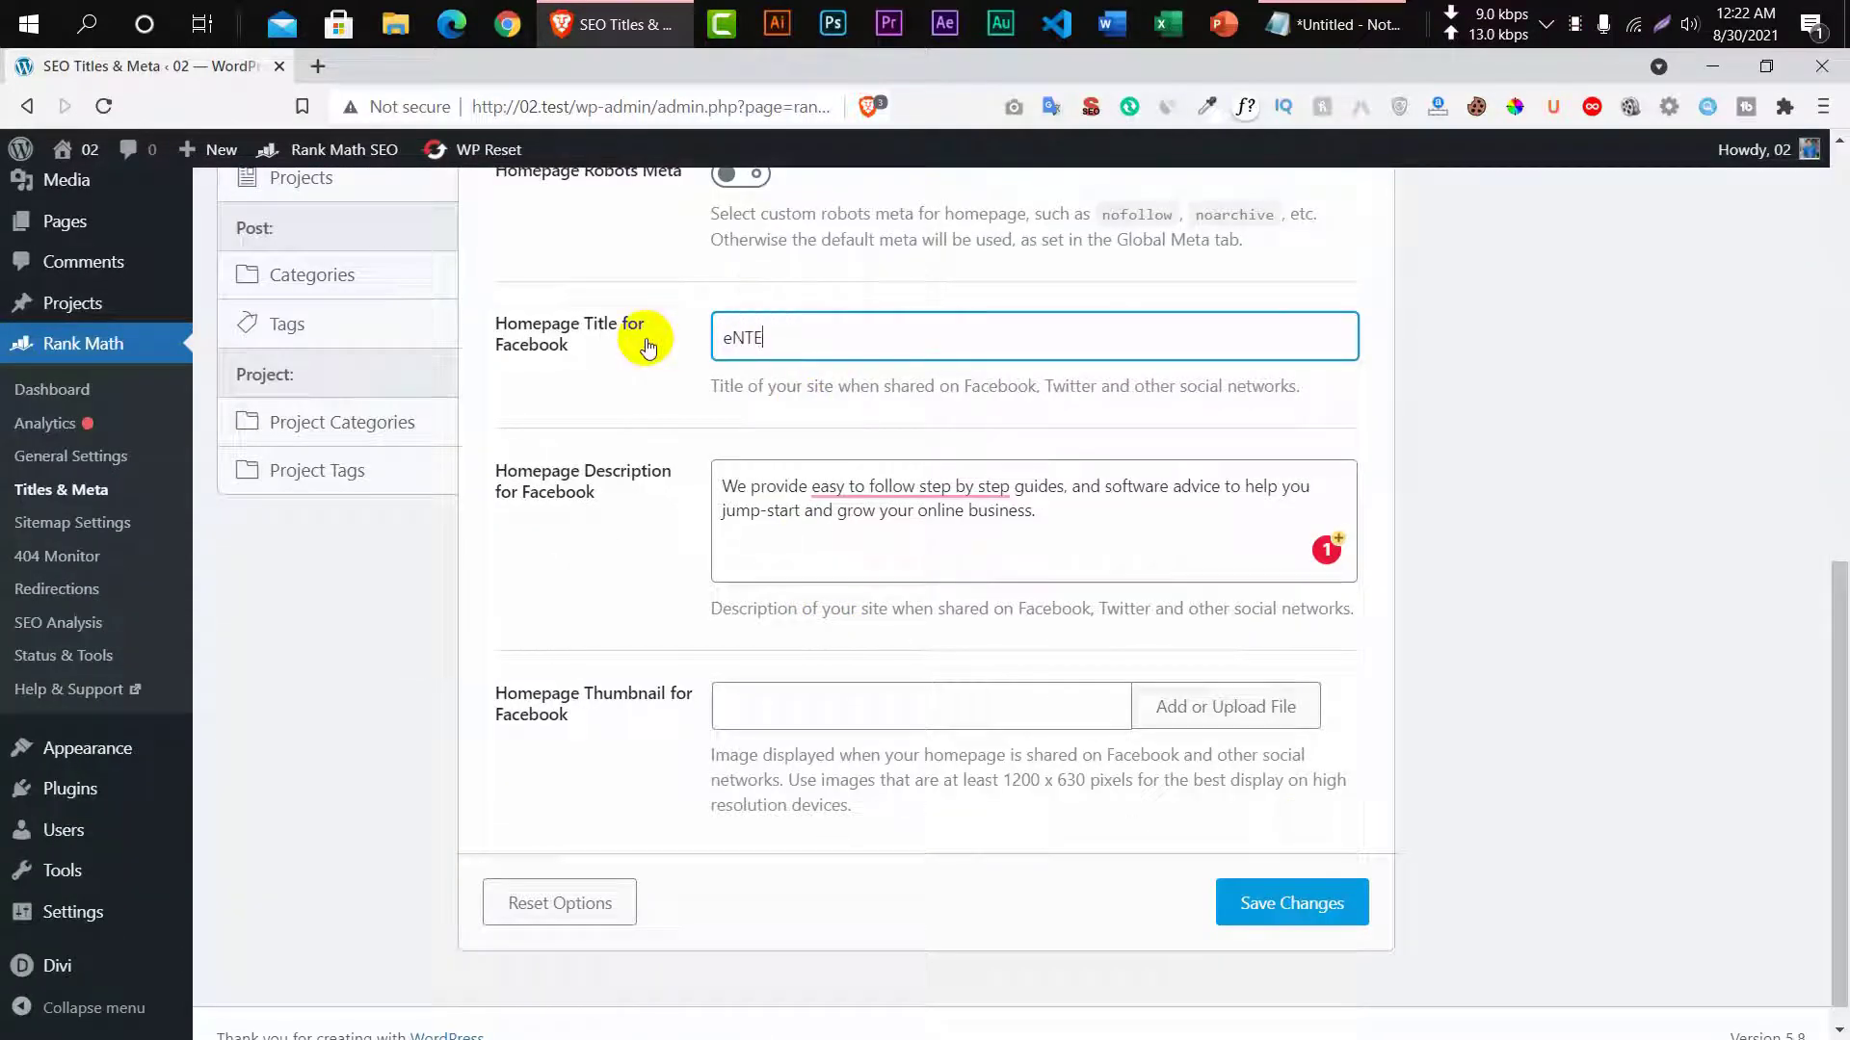
type("R yOUR SITE NAME")
left_click(781, 339)
type("Y")
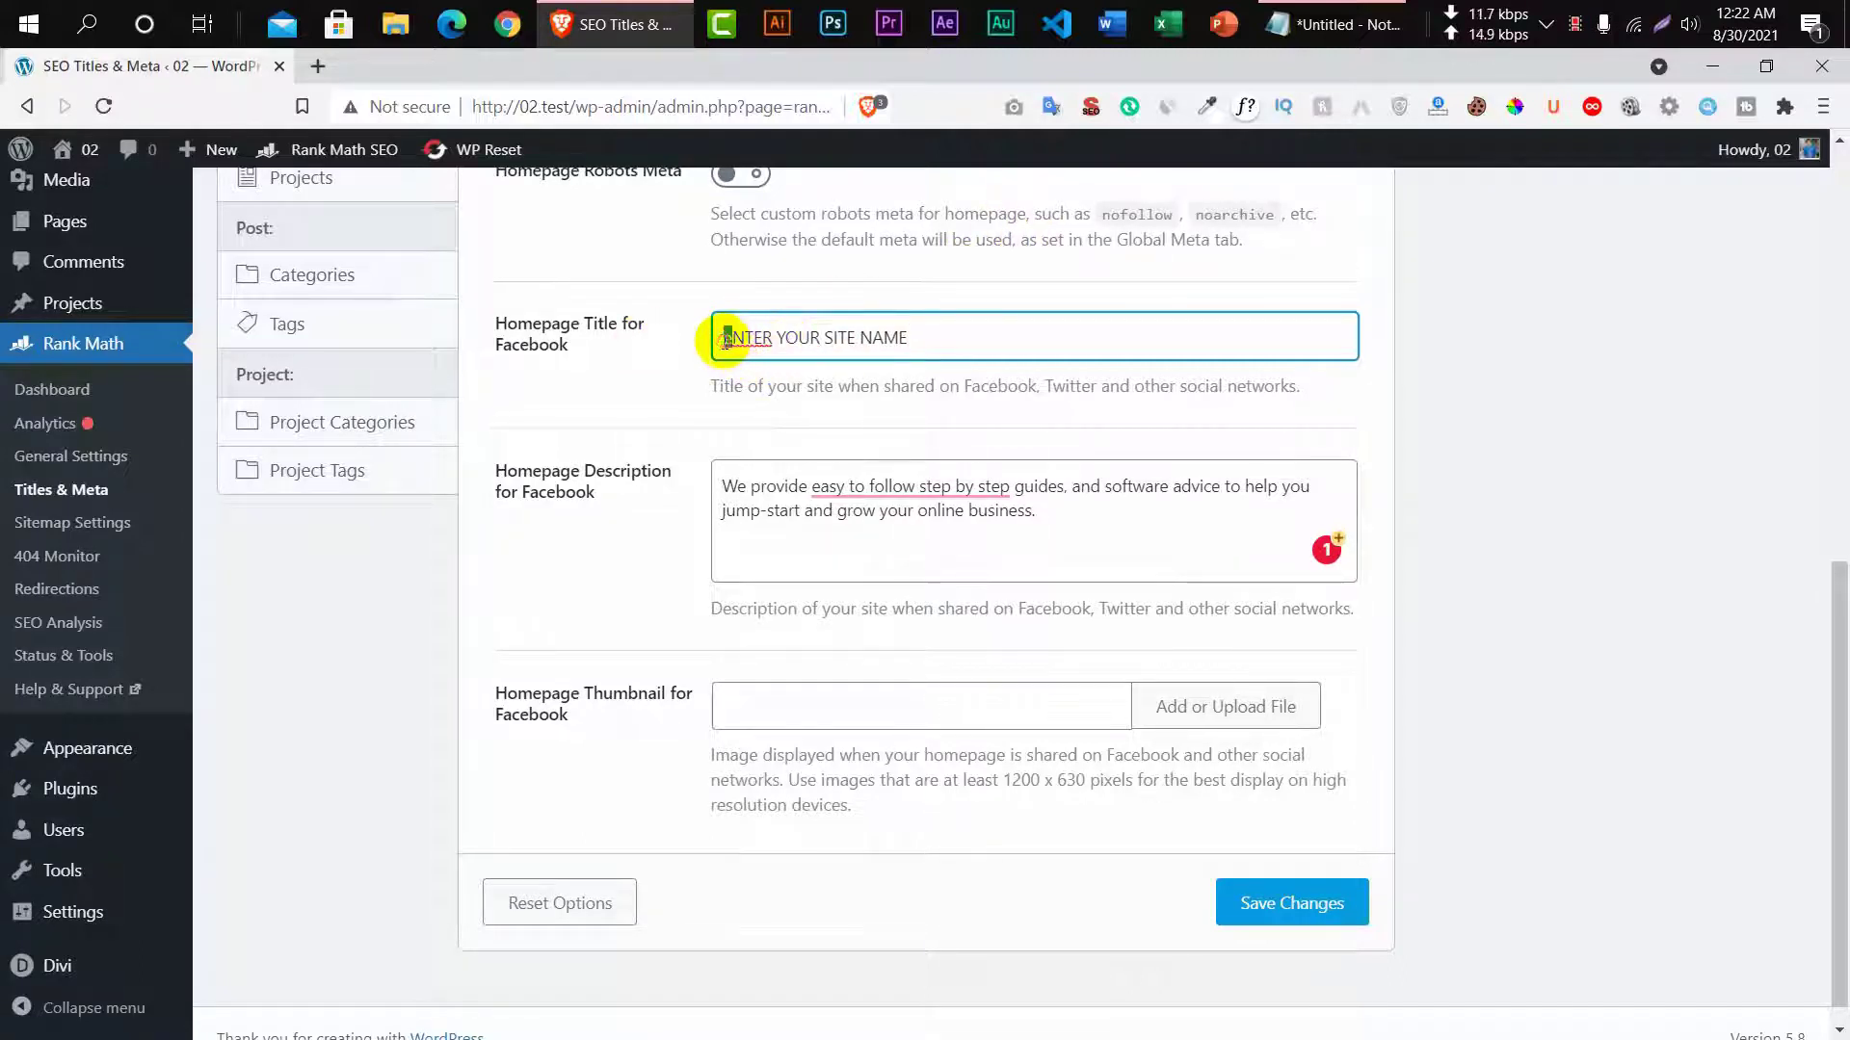
type("E")
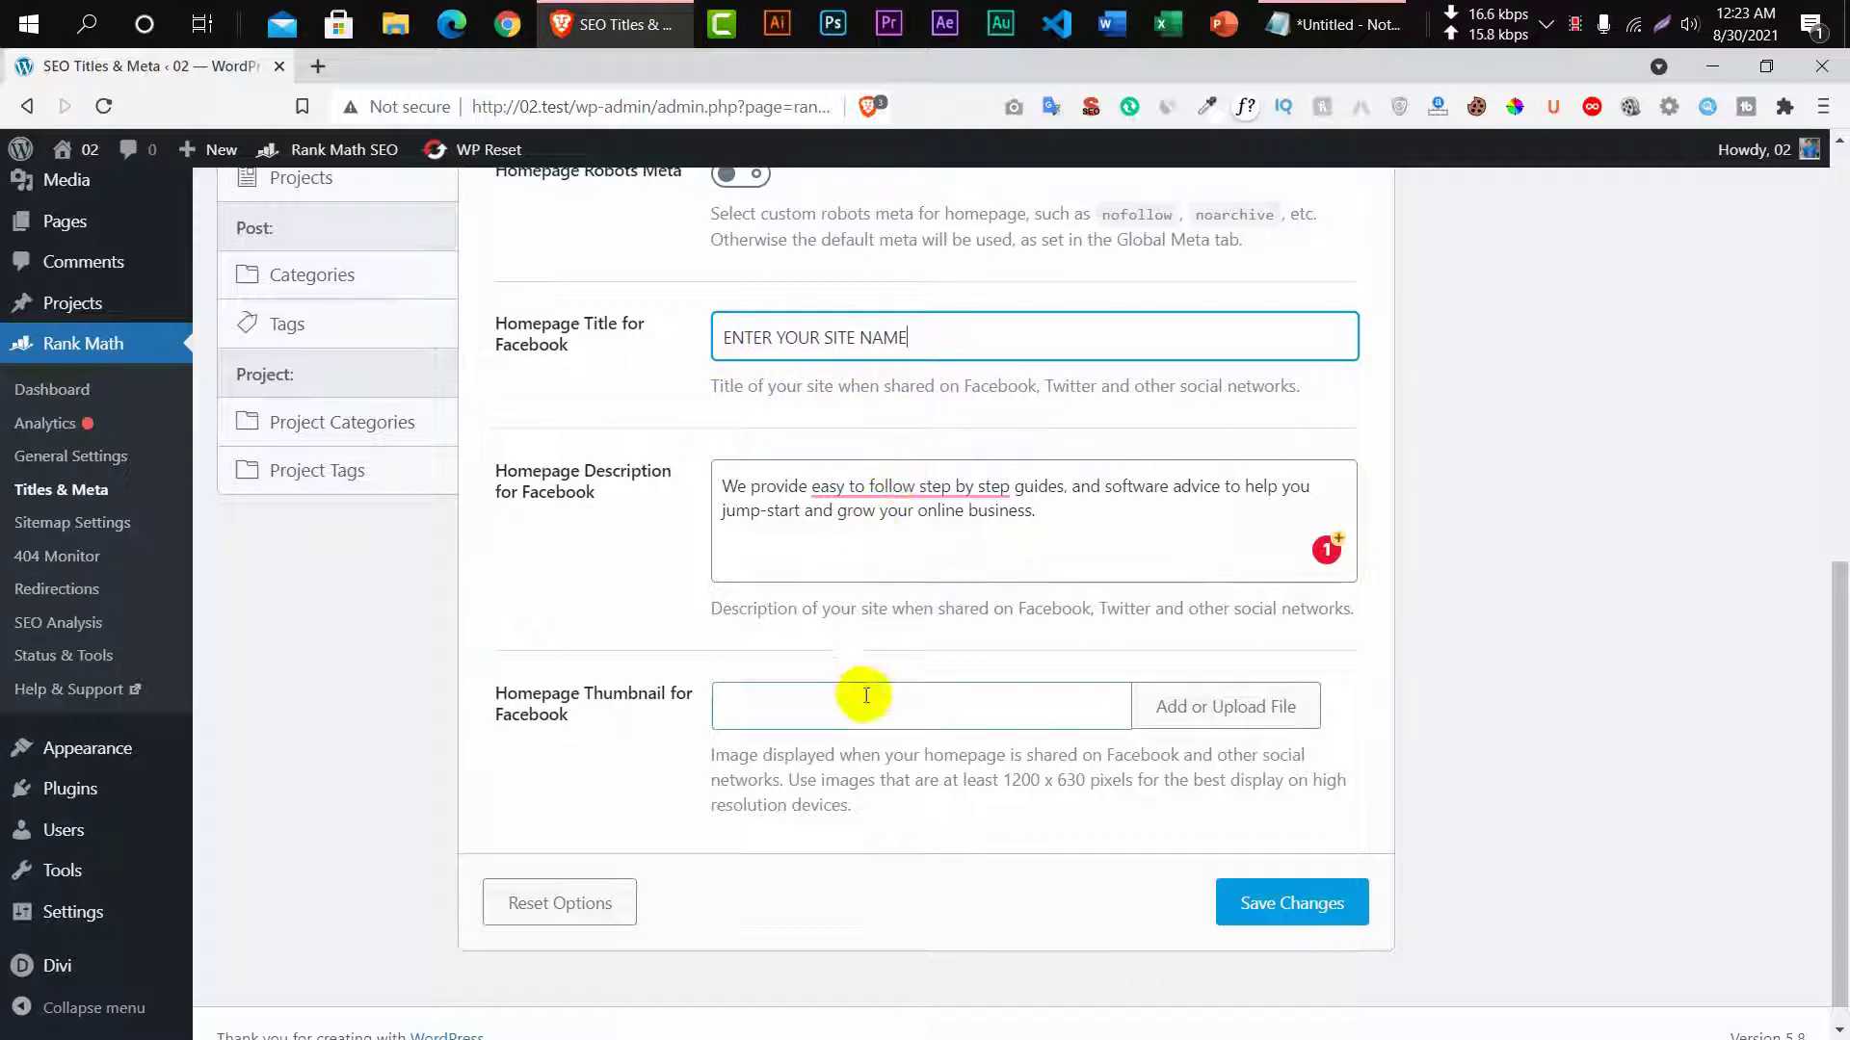
Set logo-social.png from the Media Library as the Homepage Thumbnail for Facebook.
left_click(1183, 710)
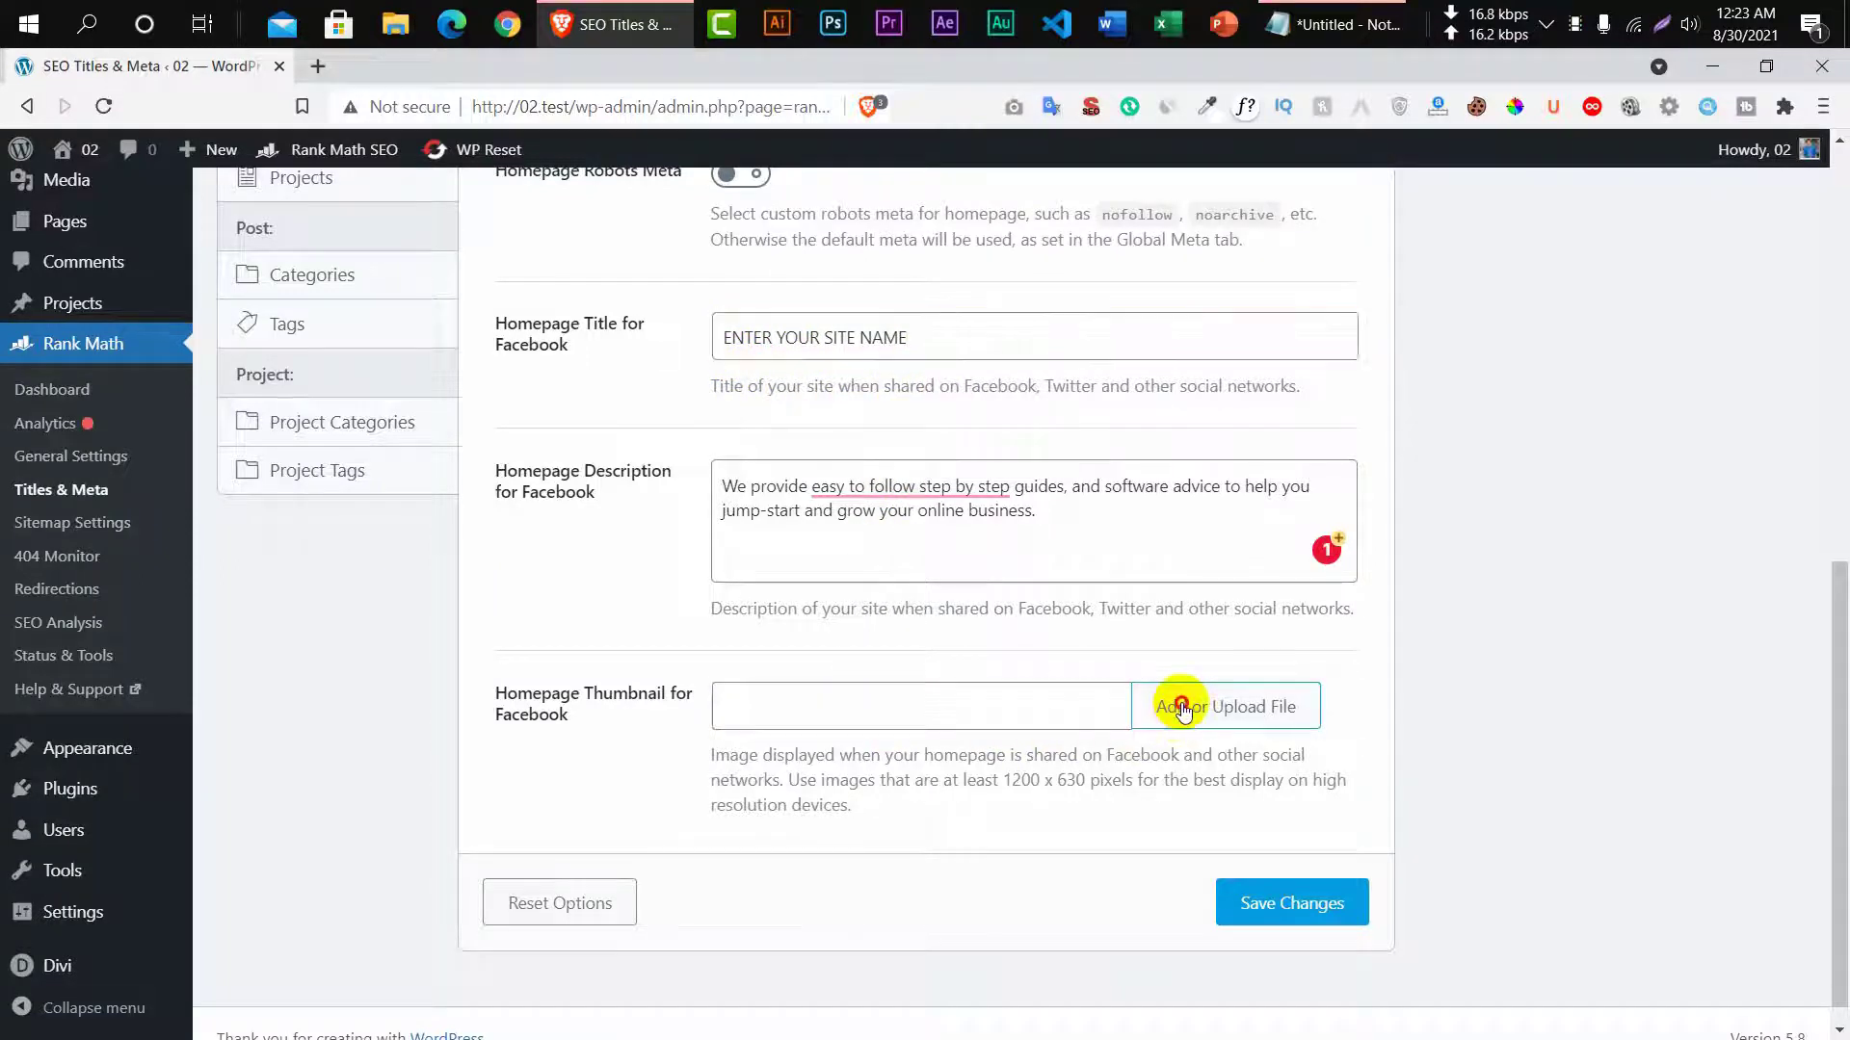
left_click(195, 455)
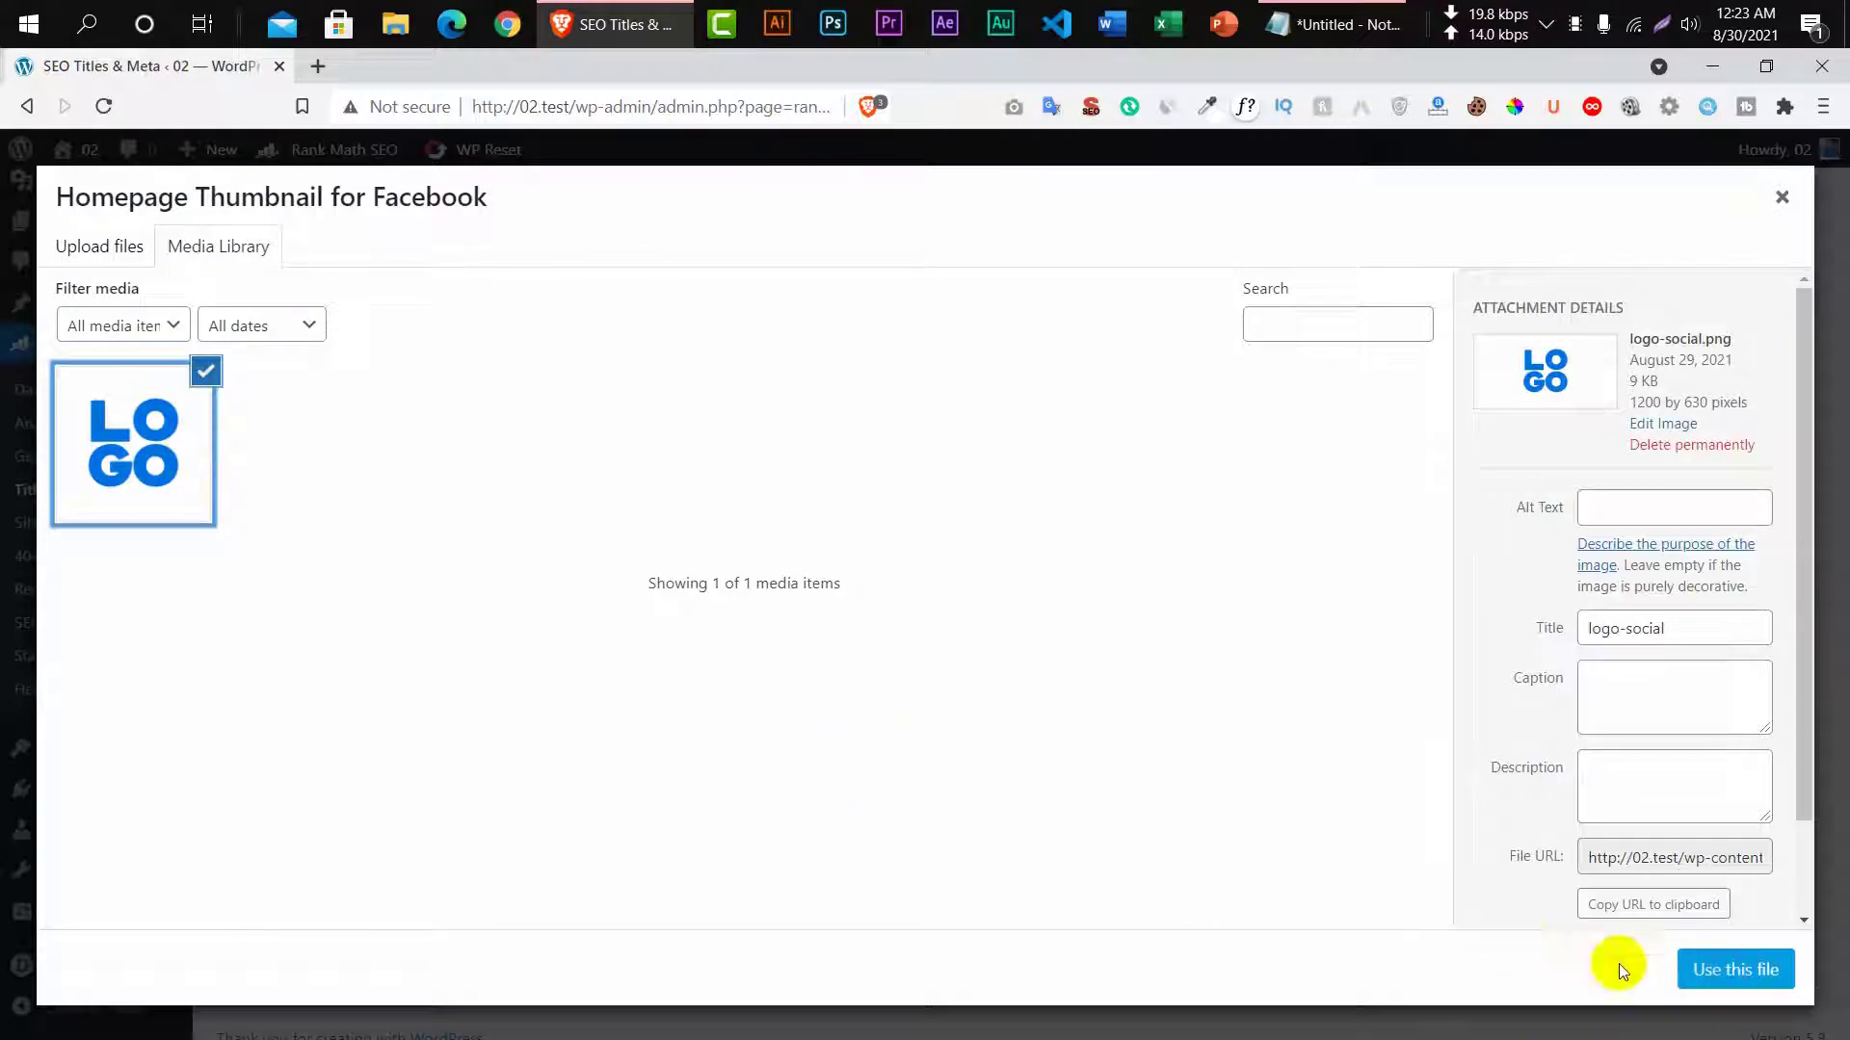
left_click(1732, 967)
Accept the spelling suggestion "easy-to-follow step-by-step" in the Homepage Description for Facebook, and select the whole description.
left_click(825, 488)
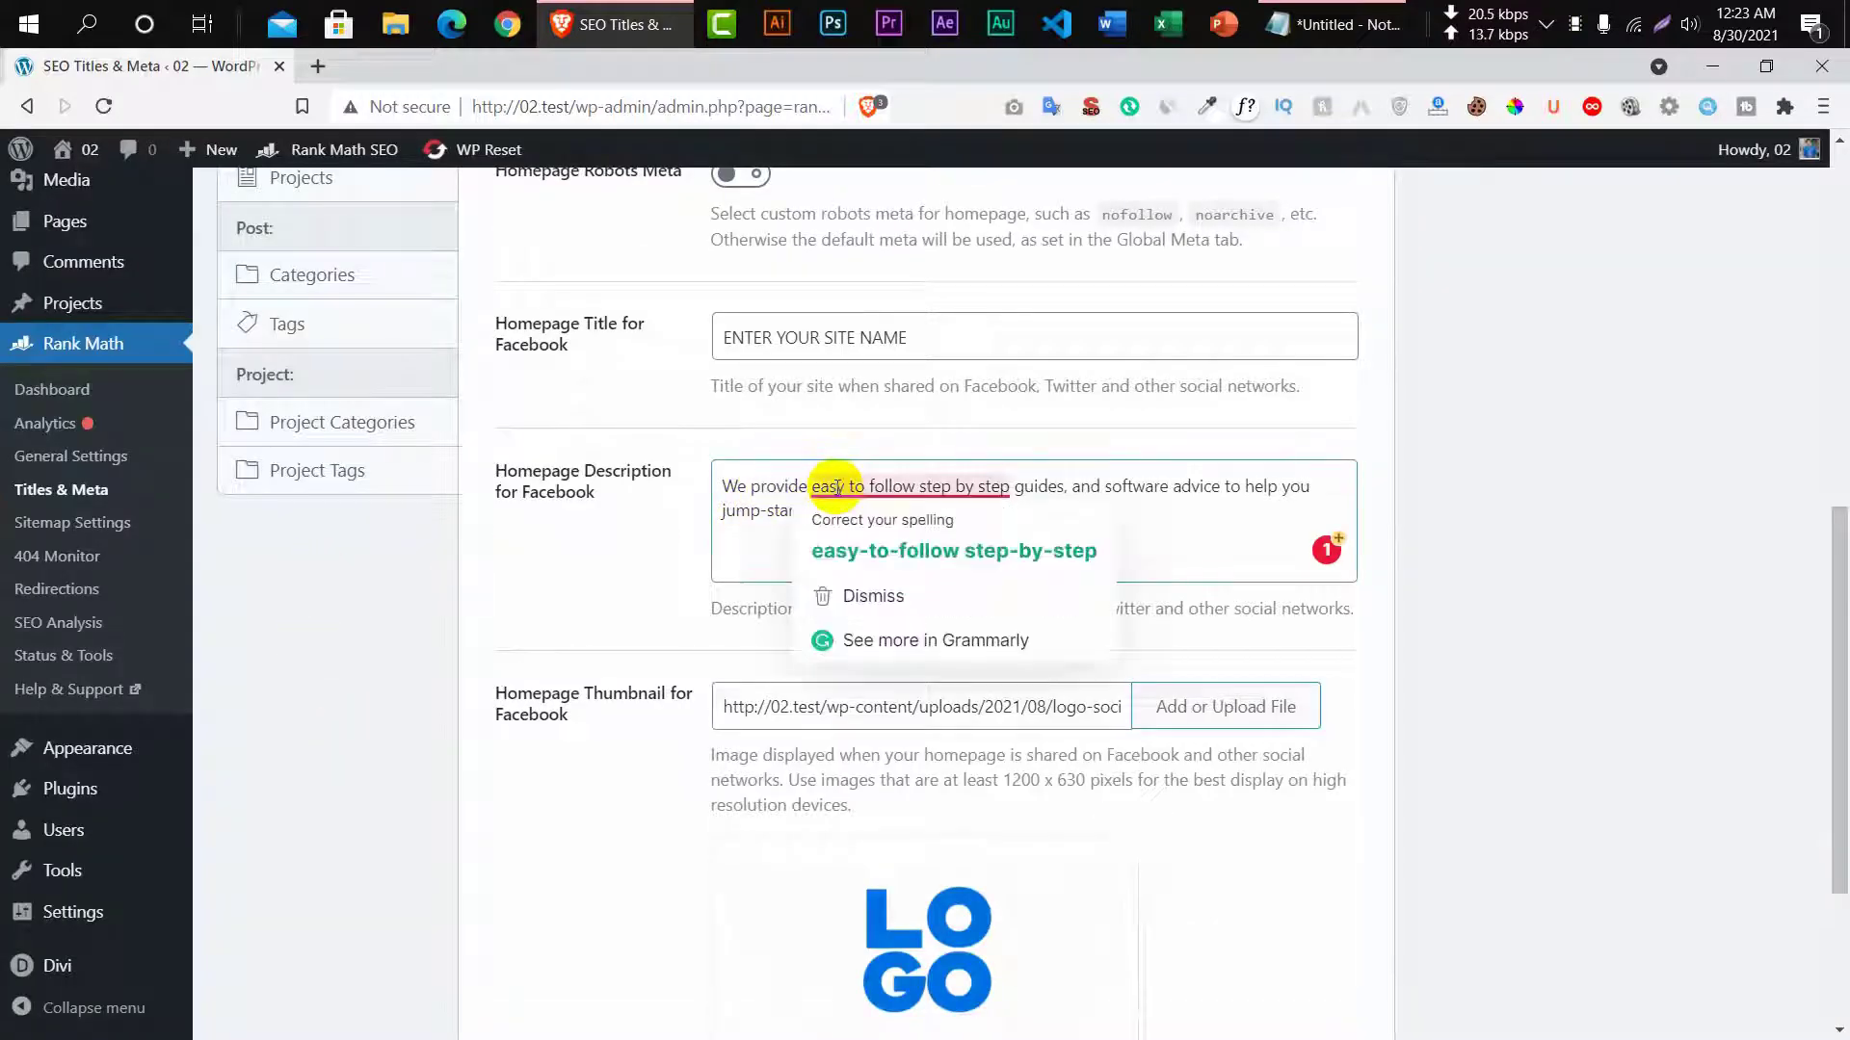
left_click(869, 541)
triple_click(920, 486)
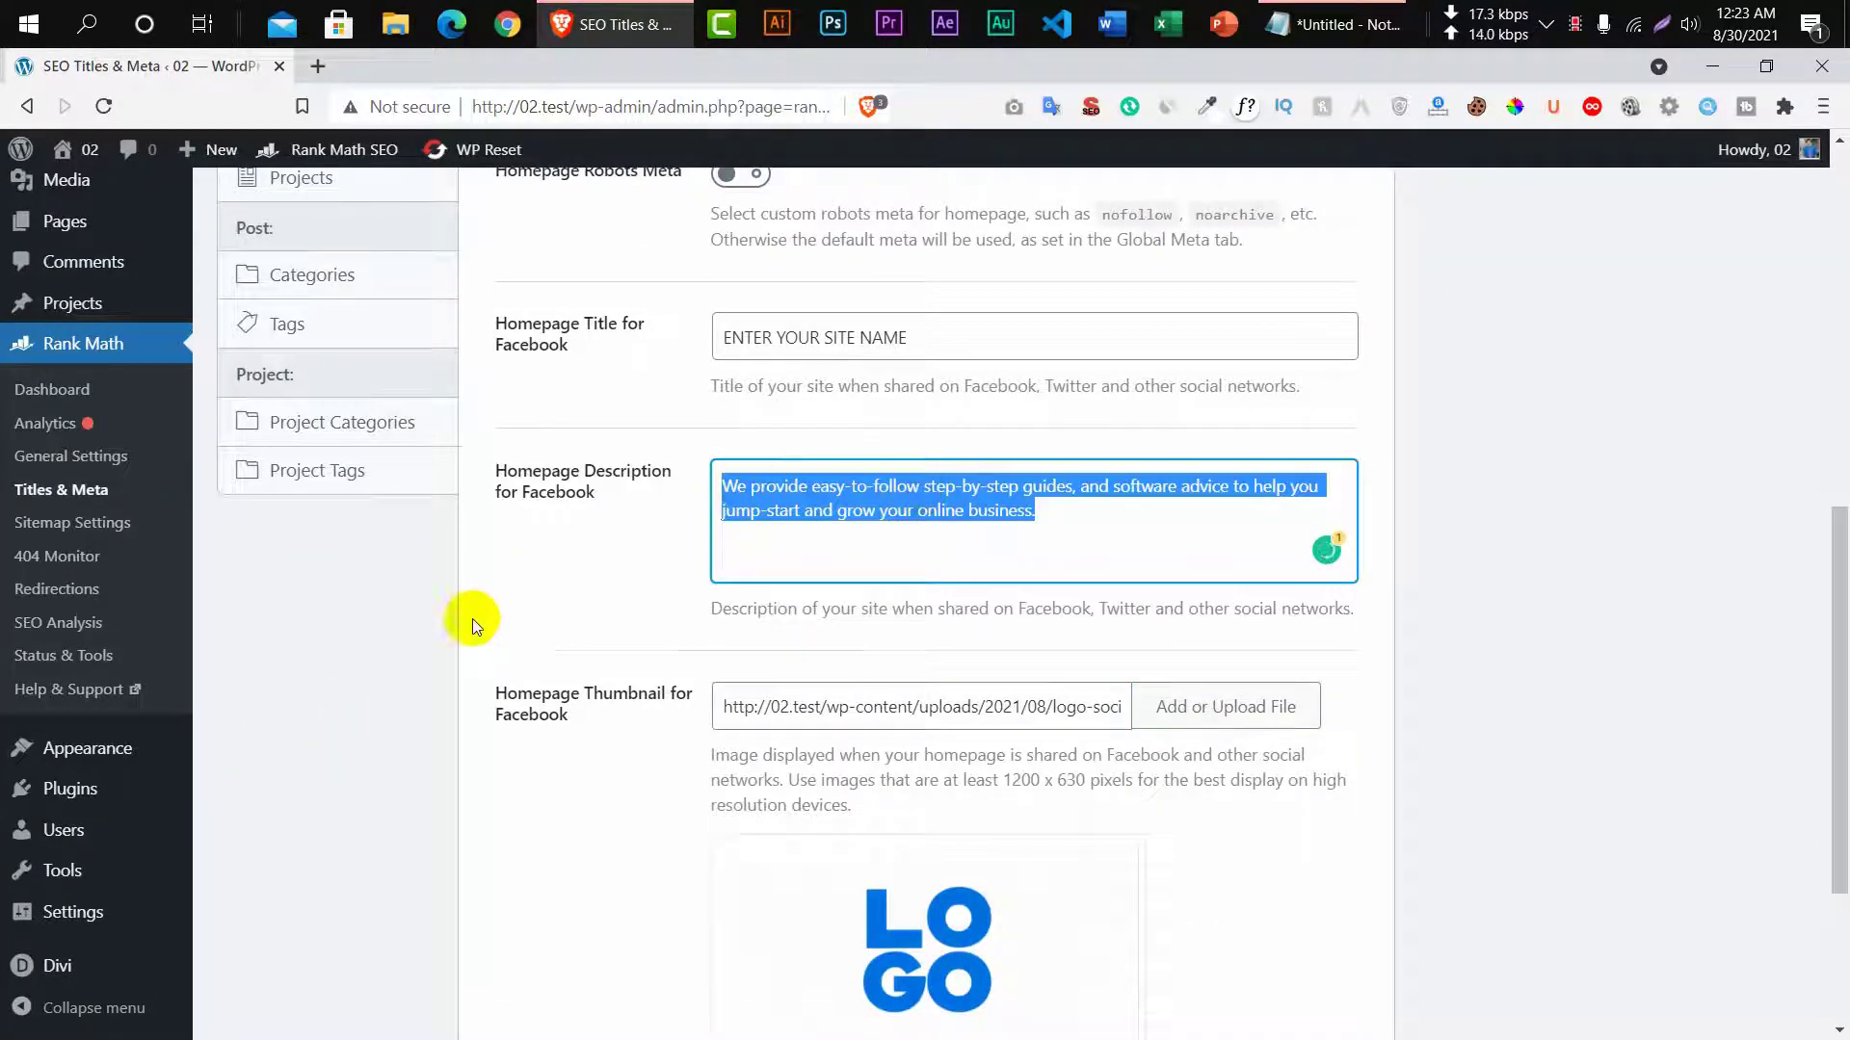
Open the Post Formats settings and remove the separator and site name variables from Format Archive Titles, keeping only %term%.
scroll(470, 619, "up", 9)
left_click(325, 677)
scroll(654, 667, "down", 3)
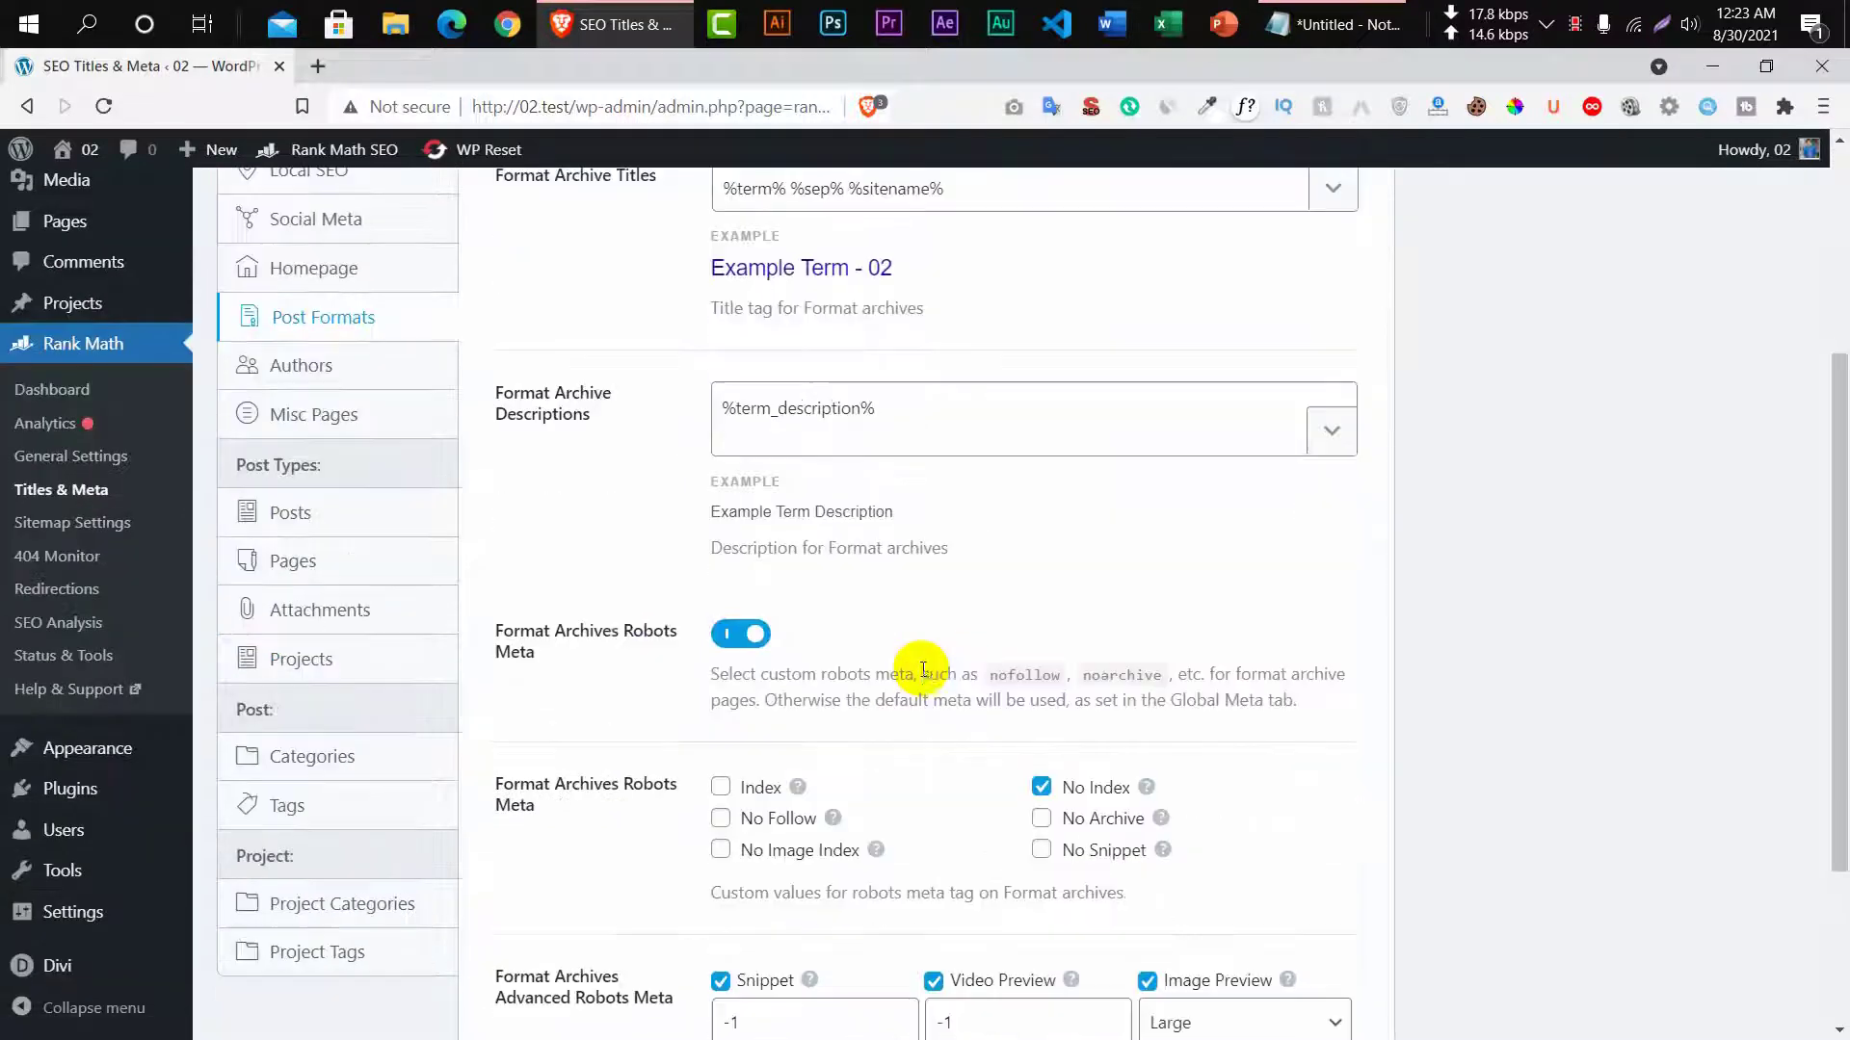
scroll(924, 662, "up", 1)
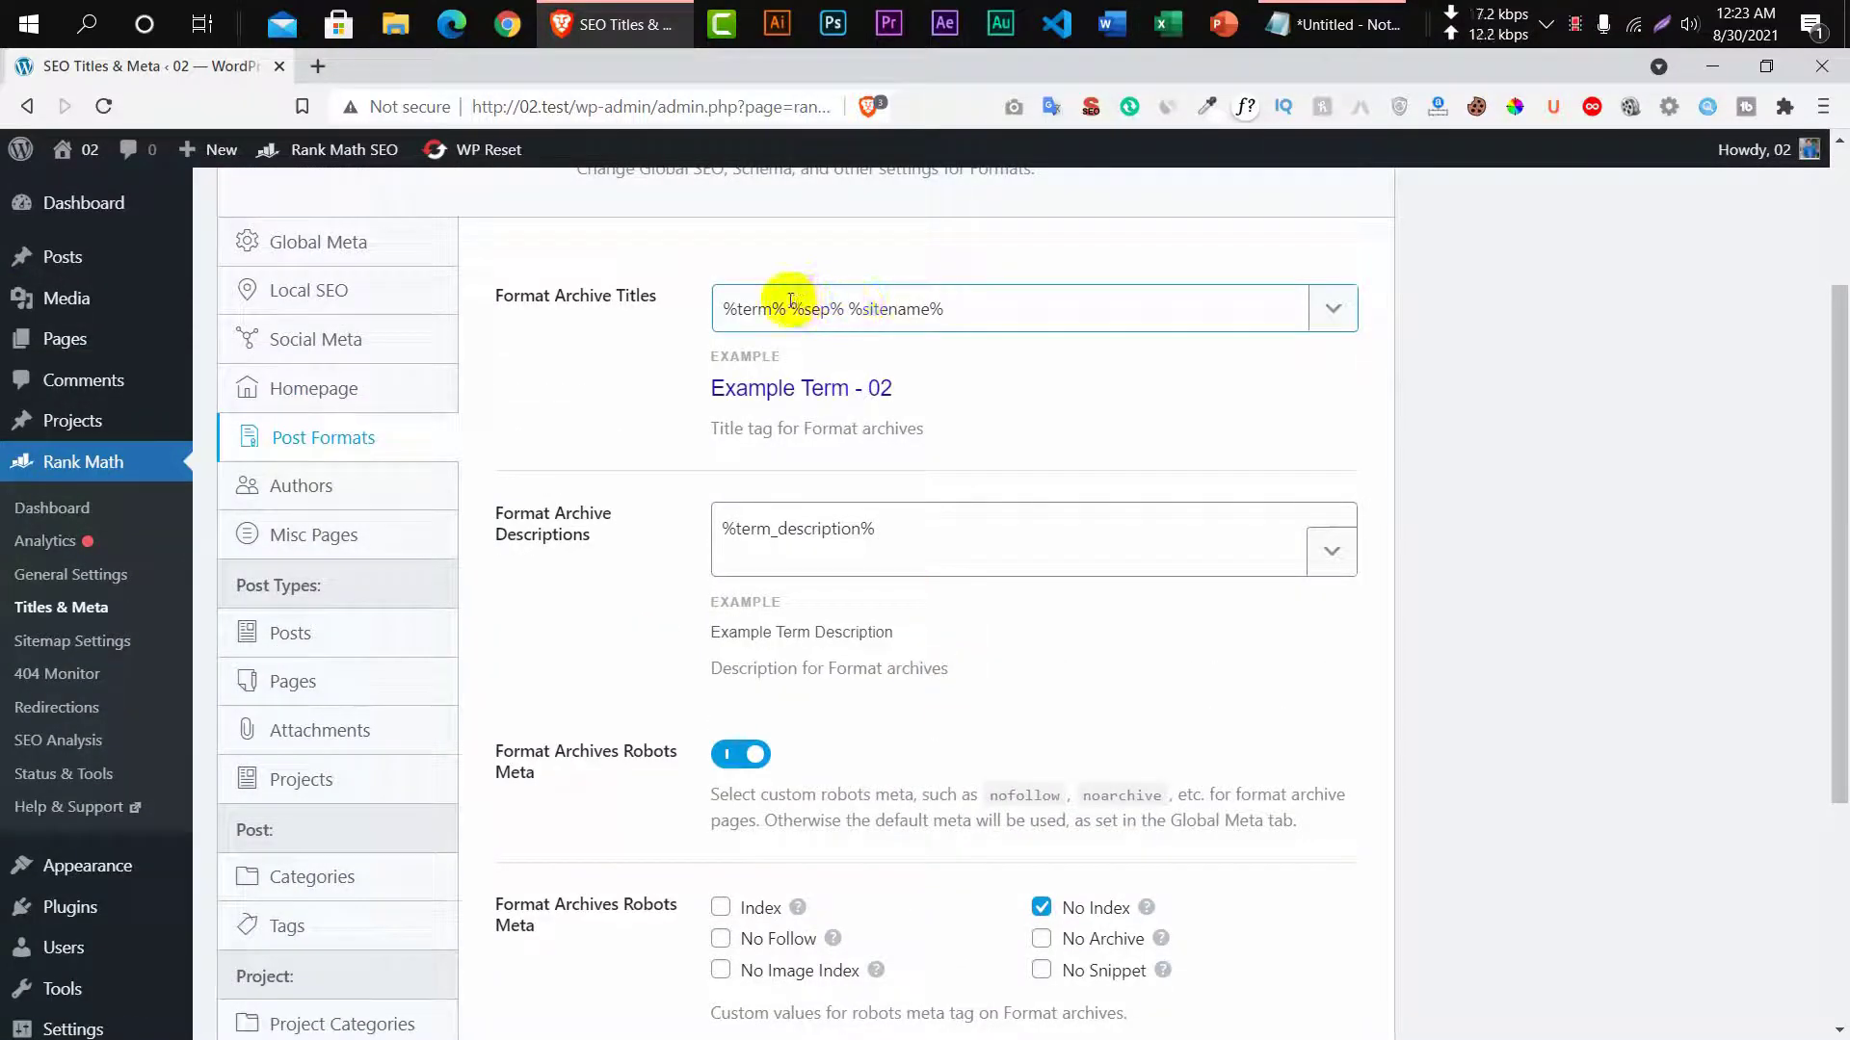
left_click_drag(790, 302, 1107, 318)
key("BackSpace")
Review the Format Archives robots options and the Authors and Misc Pages settings, and open the Posts settings.
scroll(969, 495, "down", 2)
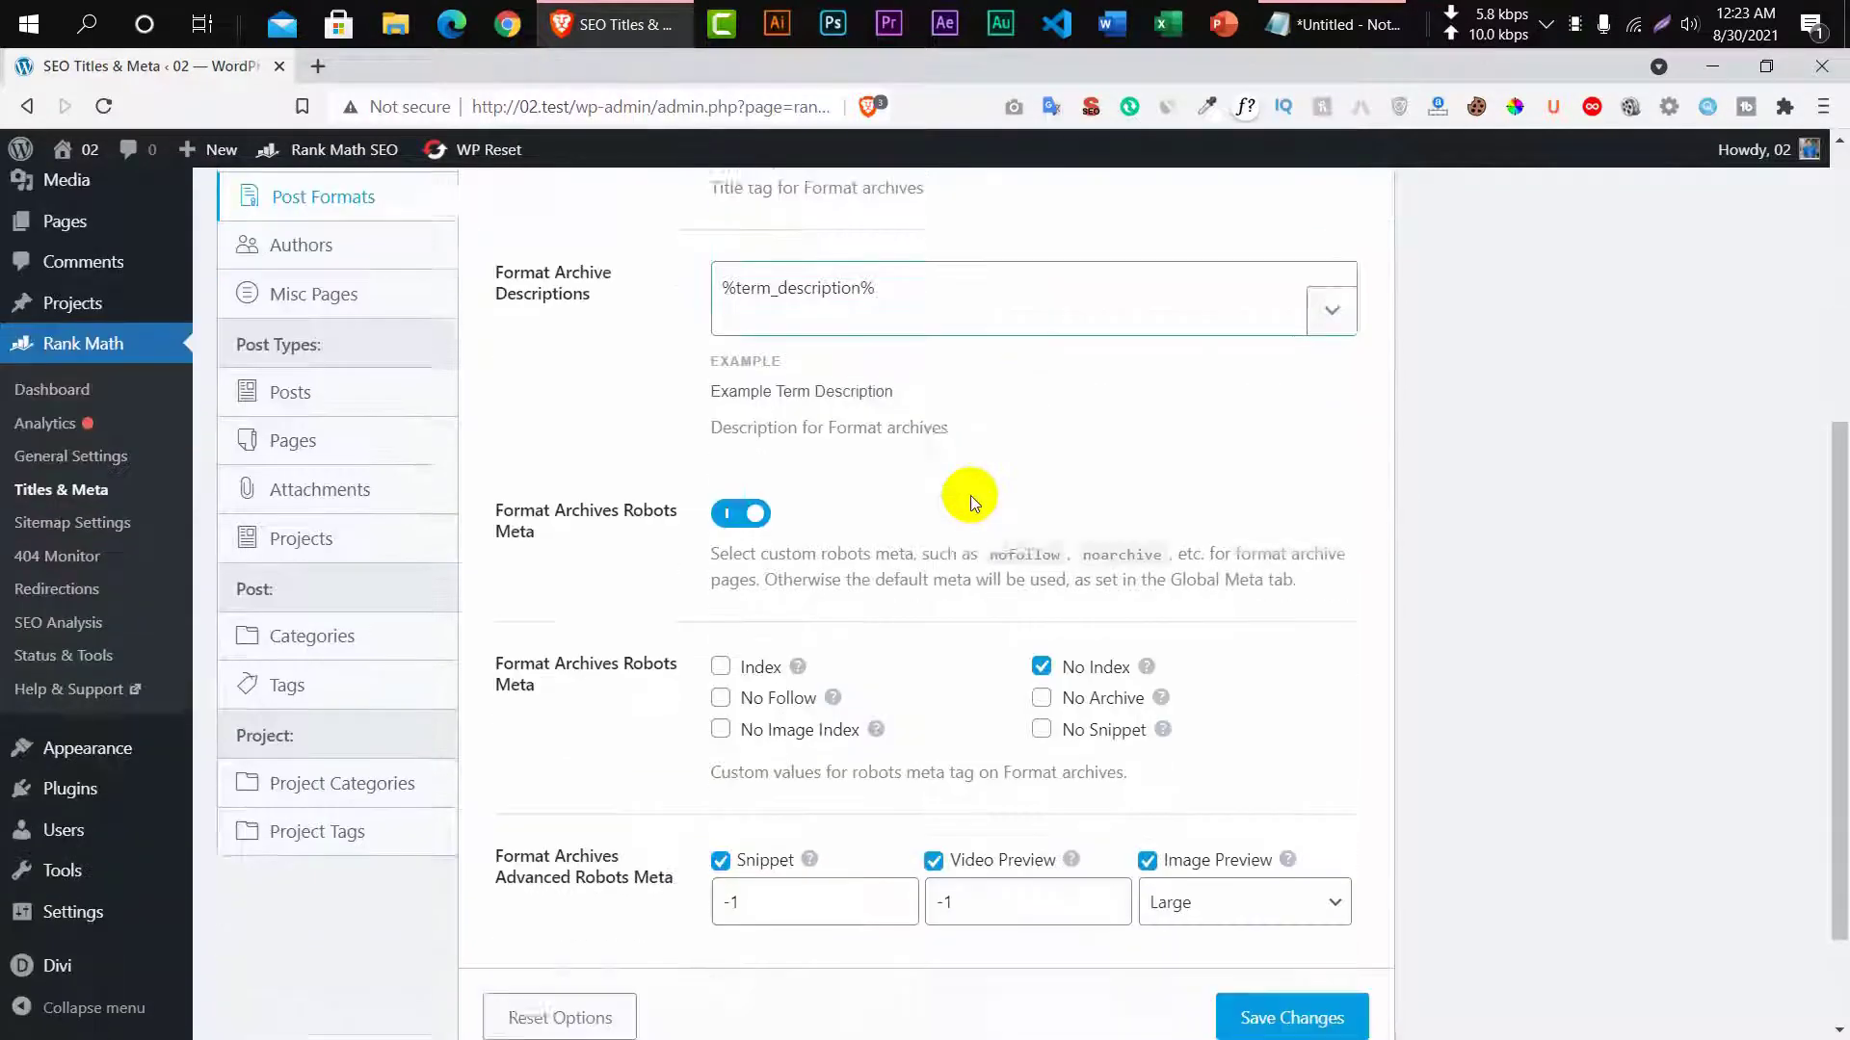
scroll(963, 503, "down", 1)
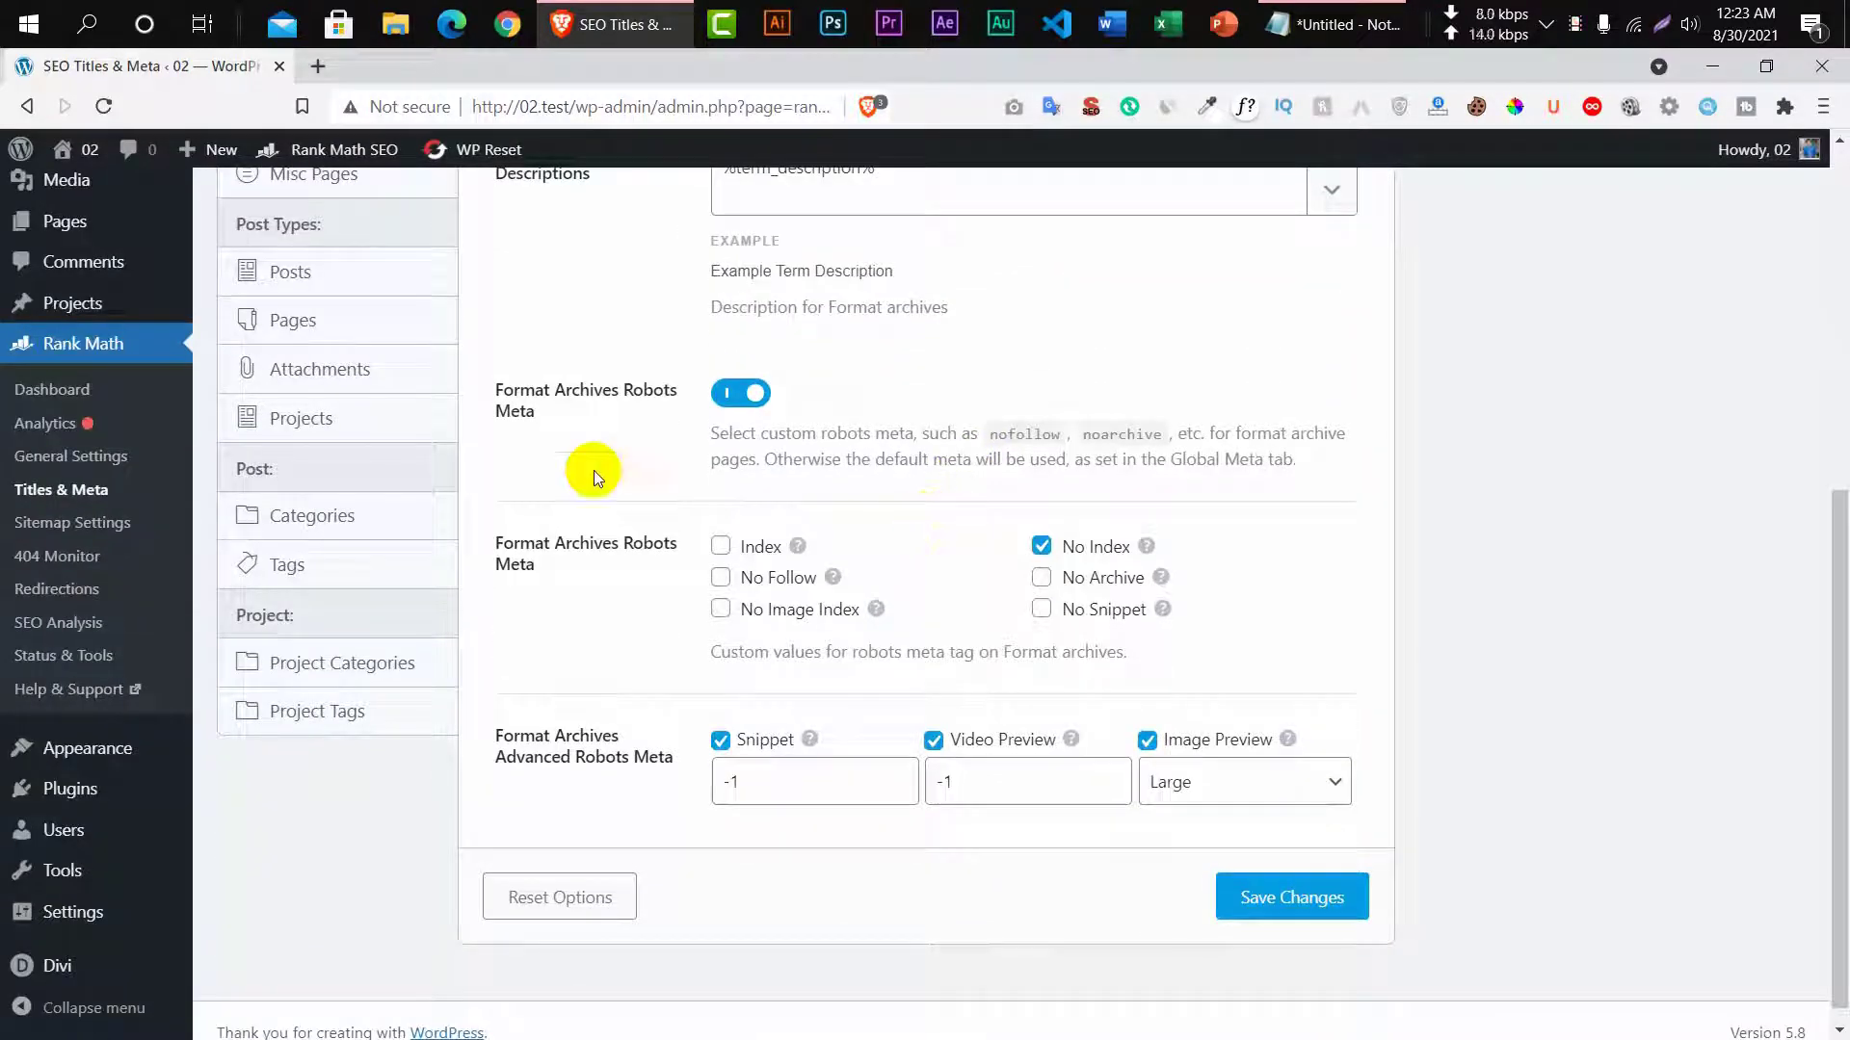
scroll(339, 372, "up", 3)
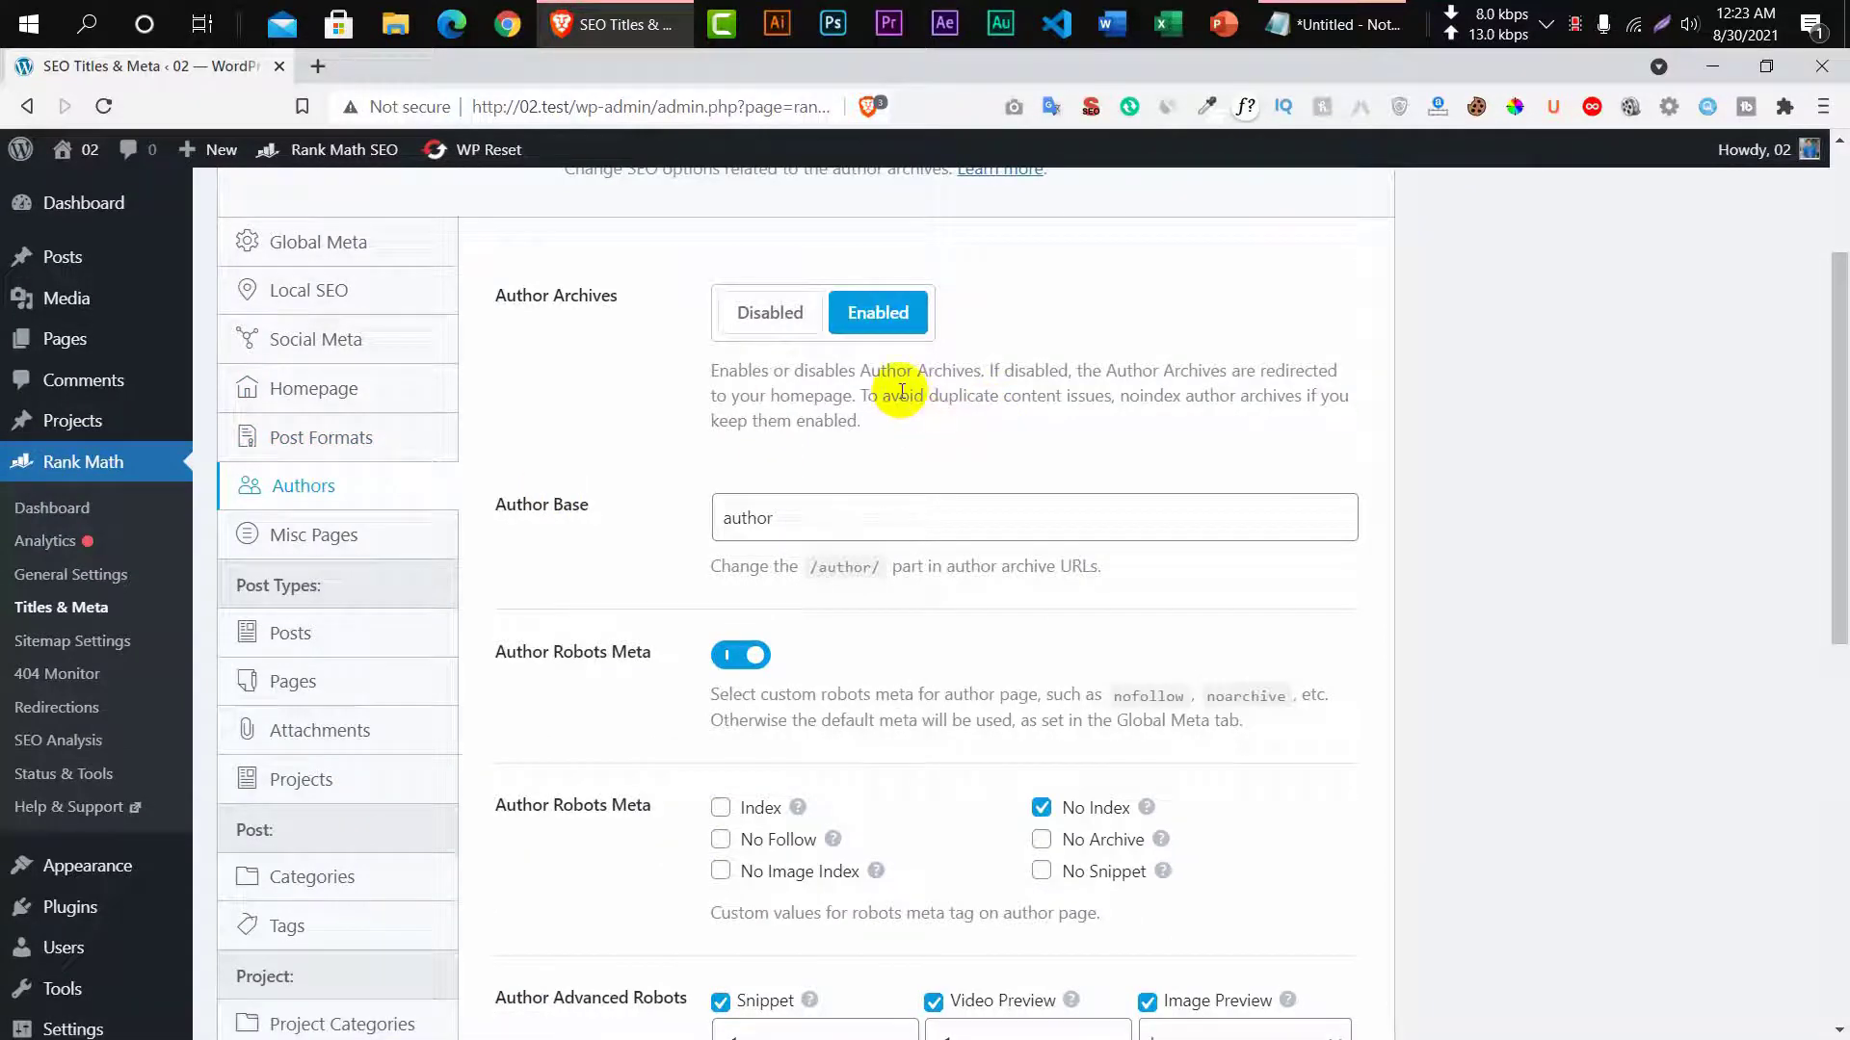
scroll(896, 409, "down", 1)
left_click(355, 423)
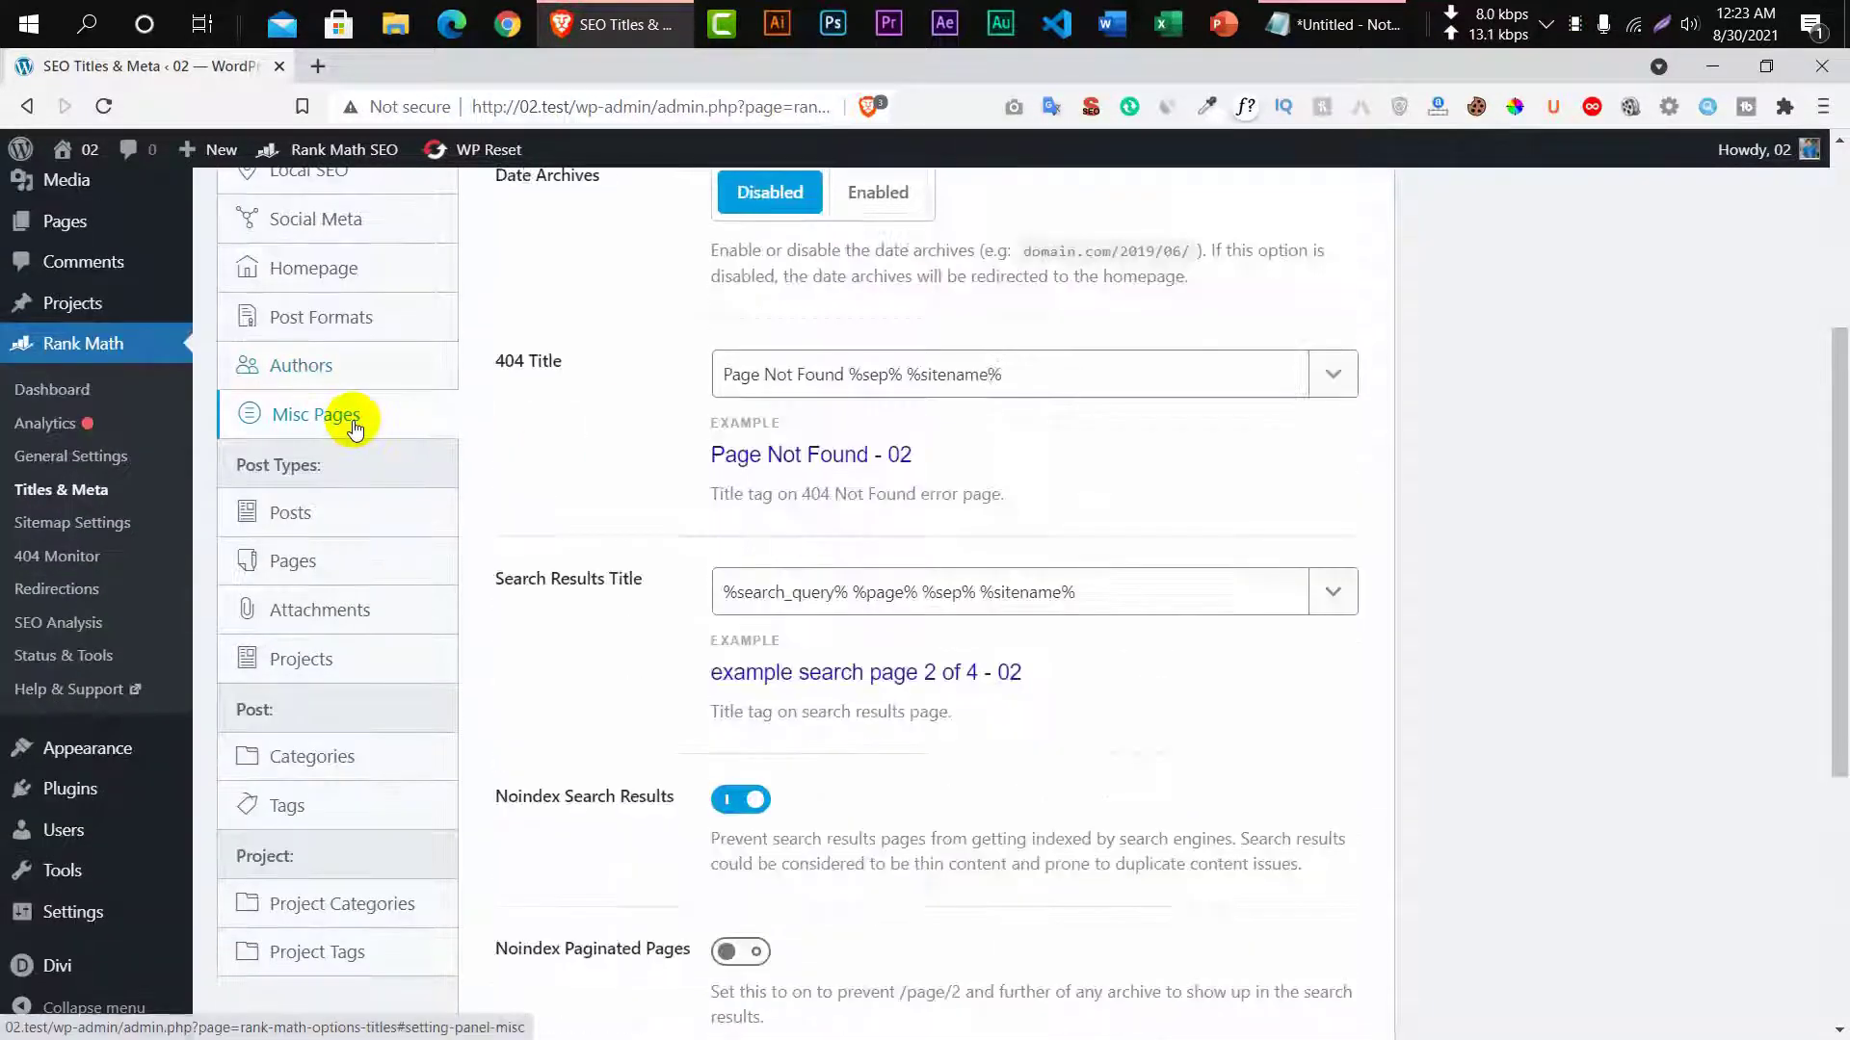
left_click(347, 514)
scroll(661, 578, "up", 3)
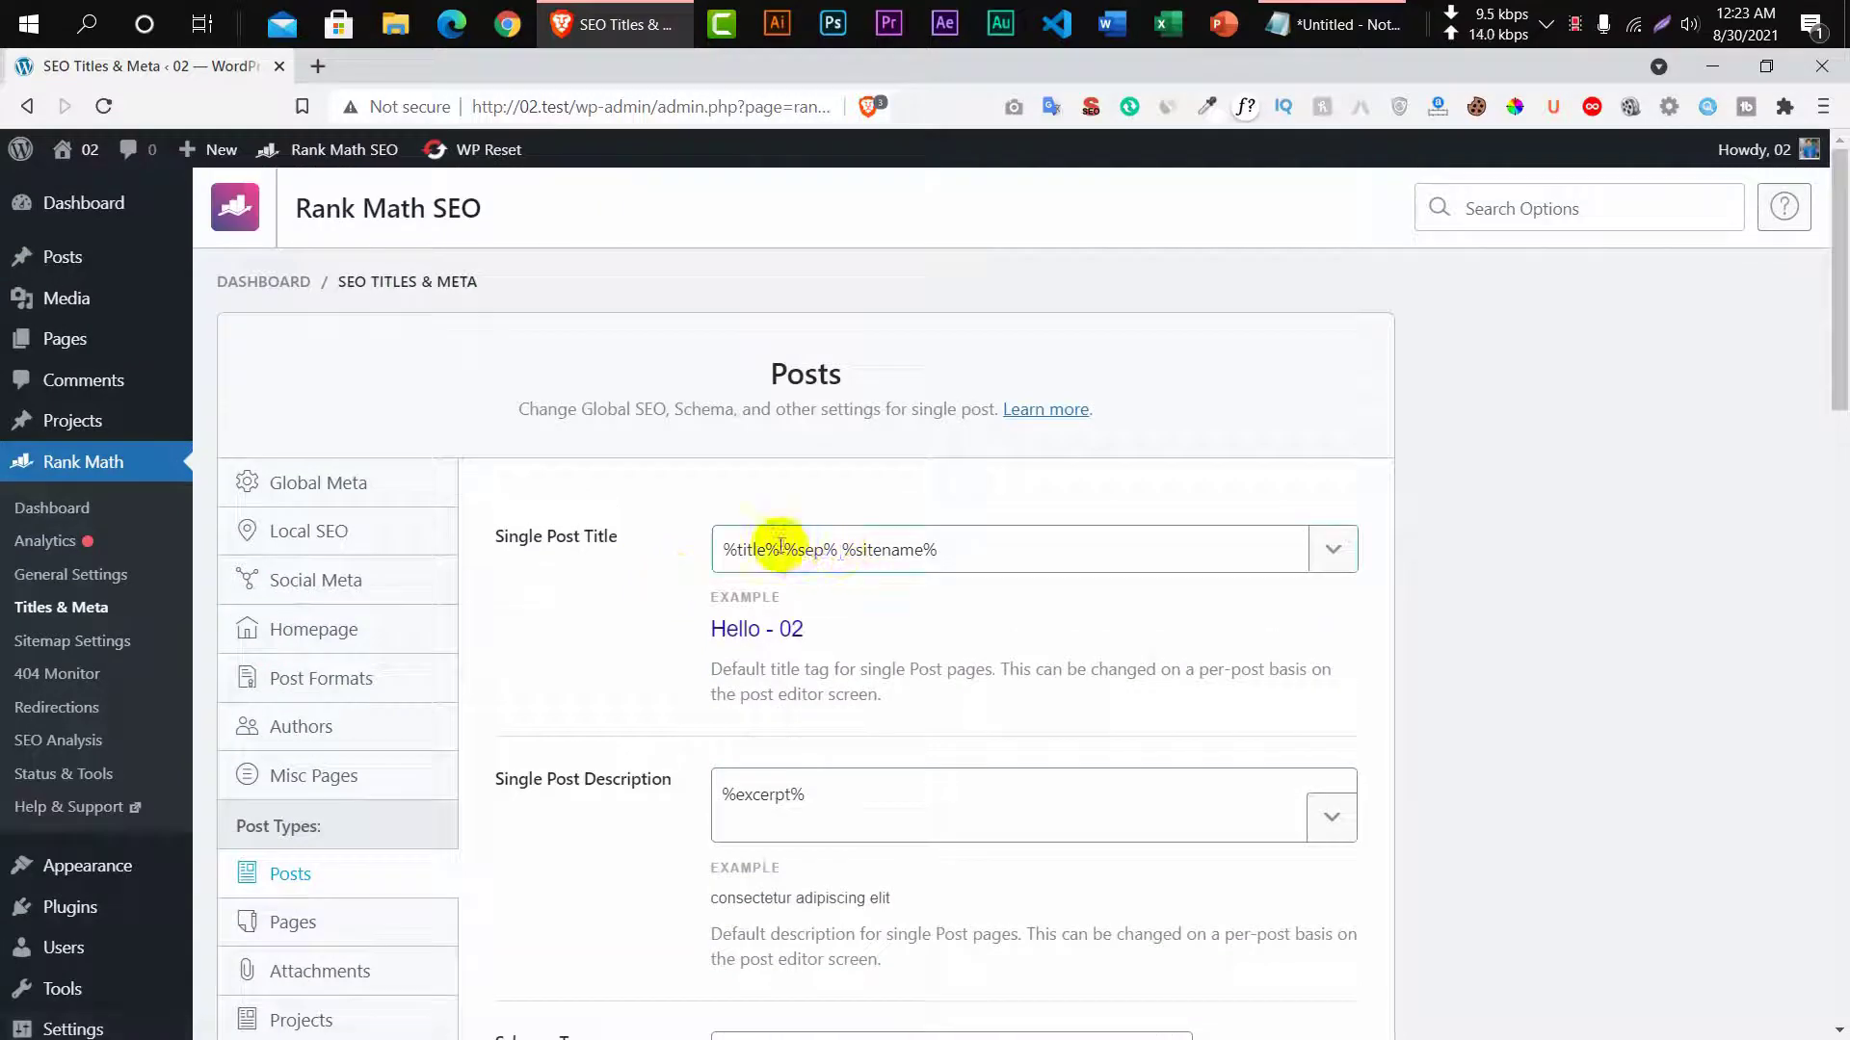
Remove the separator and site name variables from Single Post Title, keeping only %title%, and review the remaining Posts options, including Post Robots Meta.
left_click_drag(778, 550, 1011, 549)
key("BackSpace")
scroll(954, 590, "down", 5)
scroll(949, 578, "down", 6)
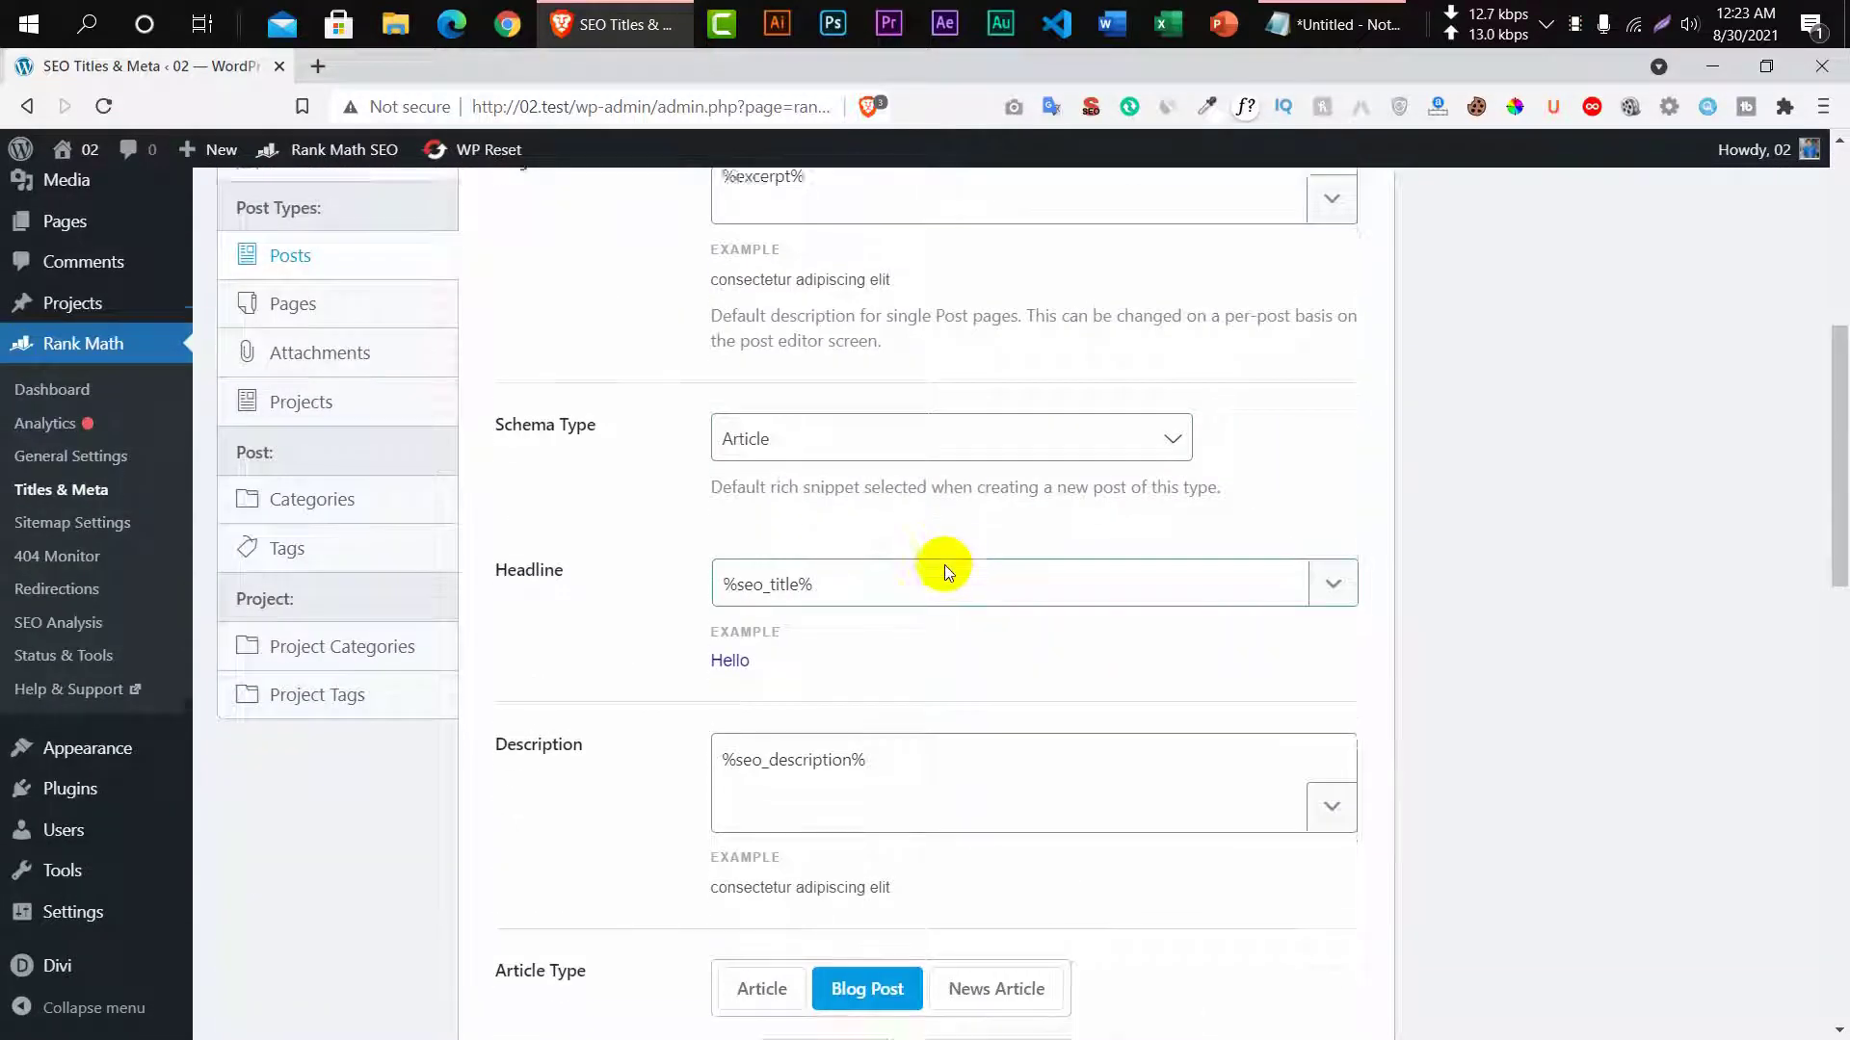
scroll(904, 580, "down", 2)
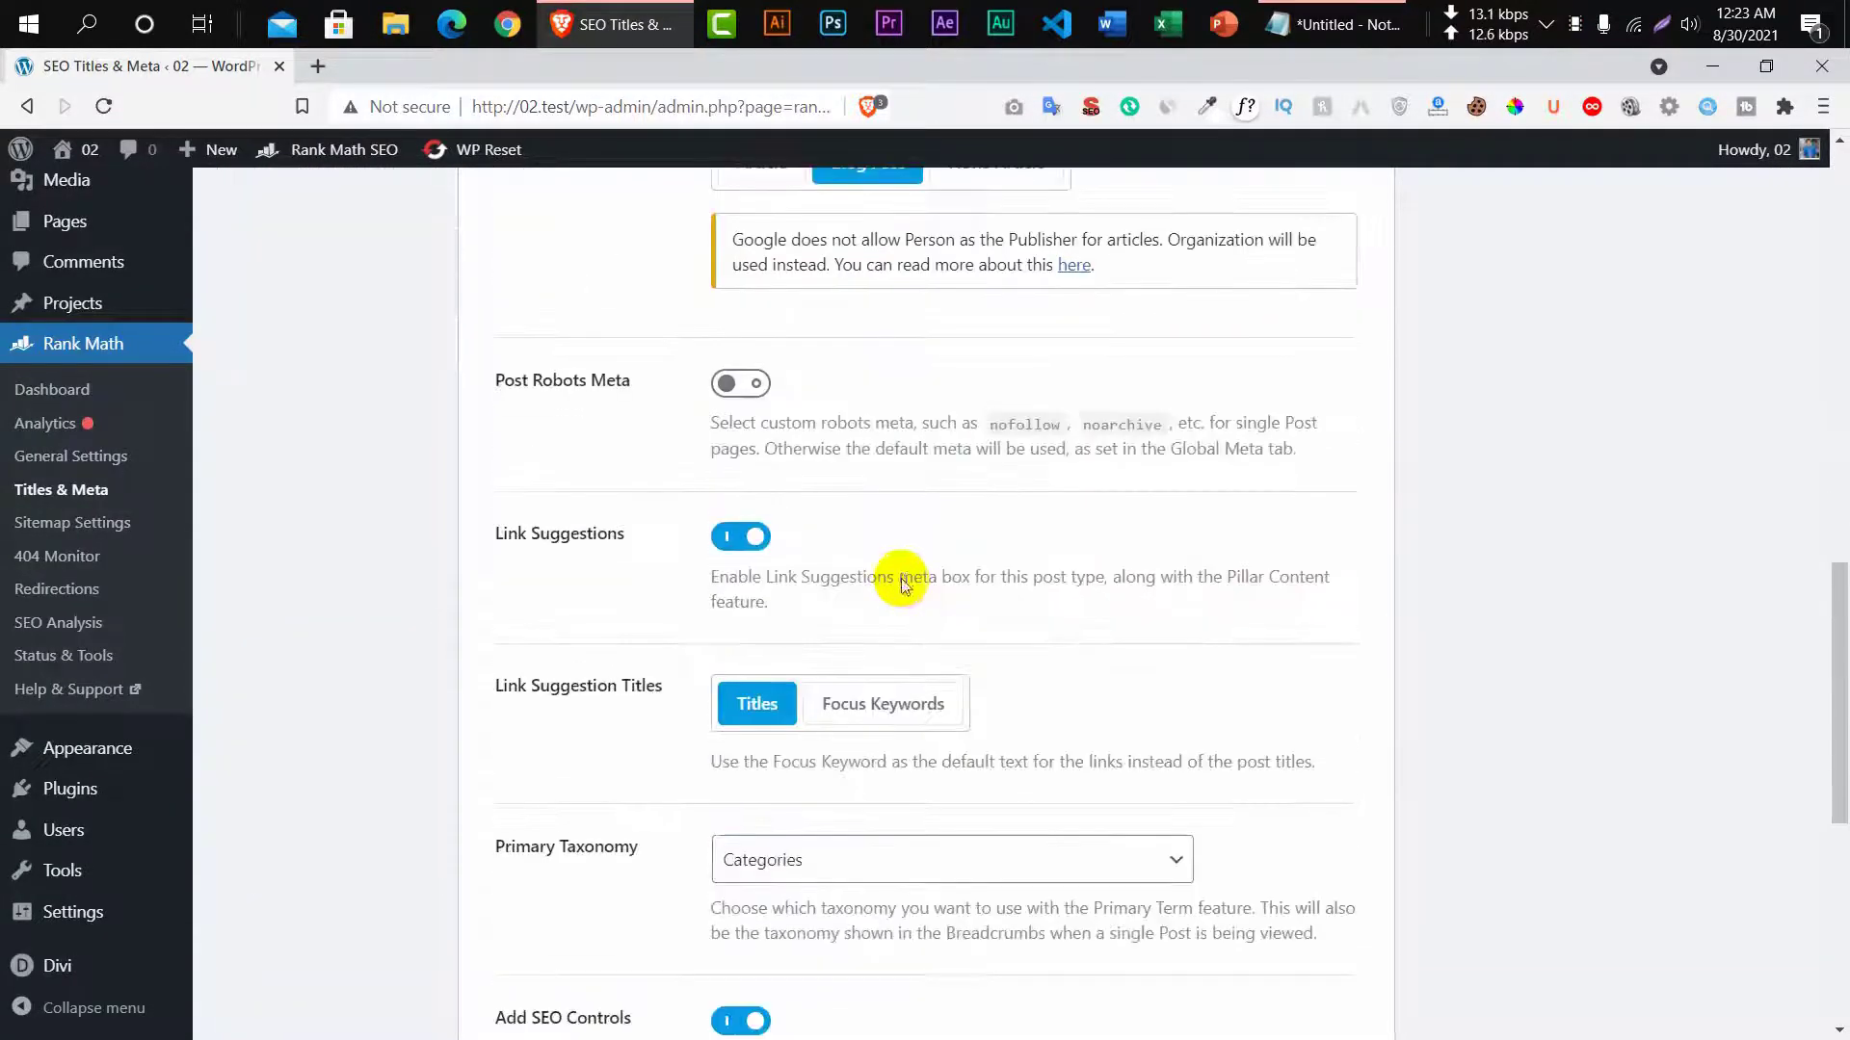
left_click(742, 385)
left_click(742, 385)
scroll(848, 490, "down", 6)
scroll(764, 524, "up", 17)
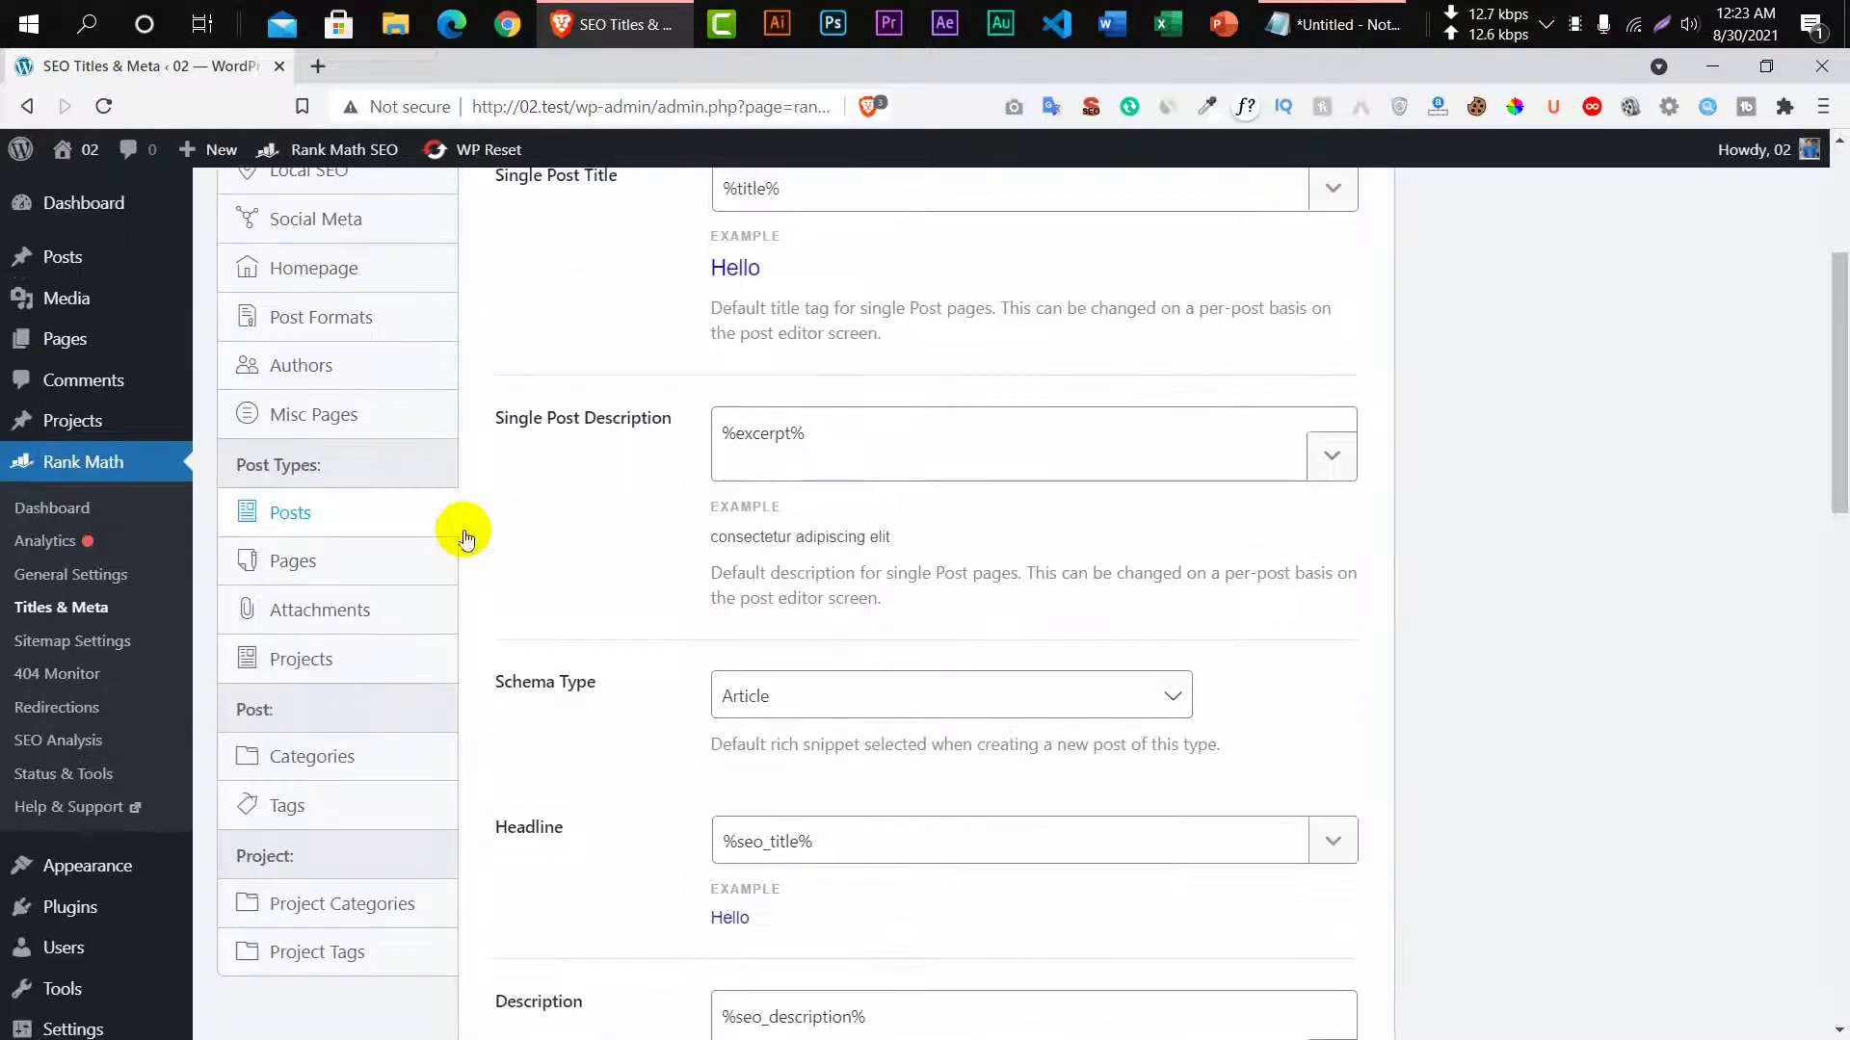
Open the Pages post type settings and remove the separator and site name variables from Single Page Title, keeping only %title%.
left_click(322, 559)
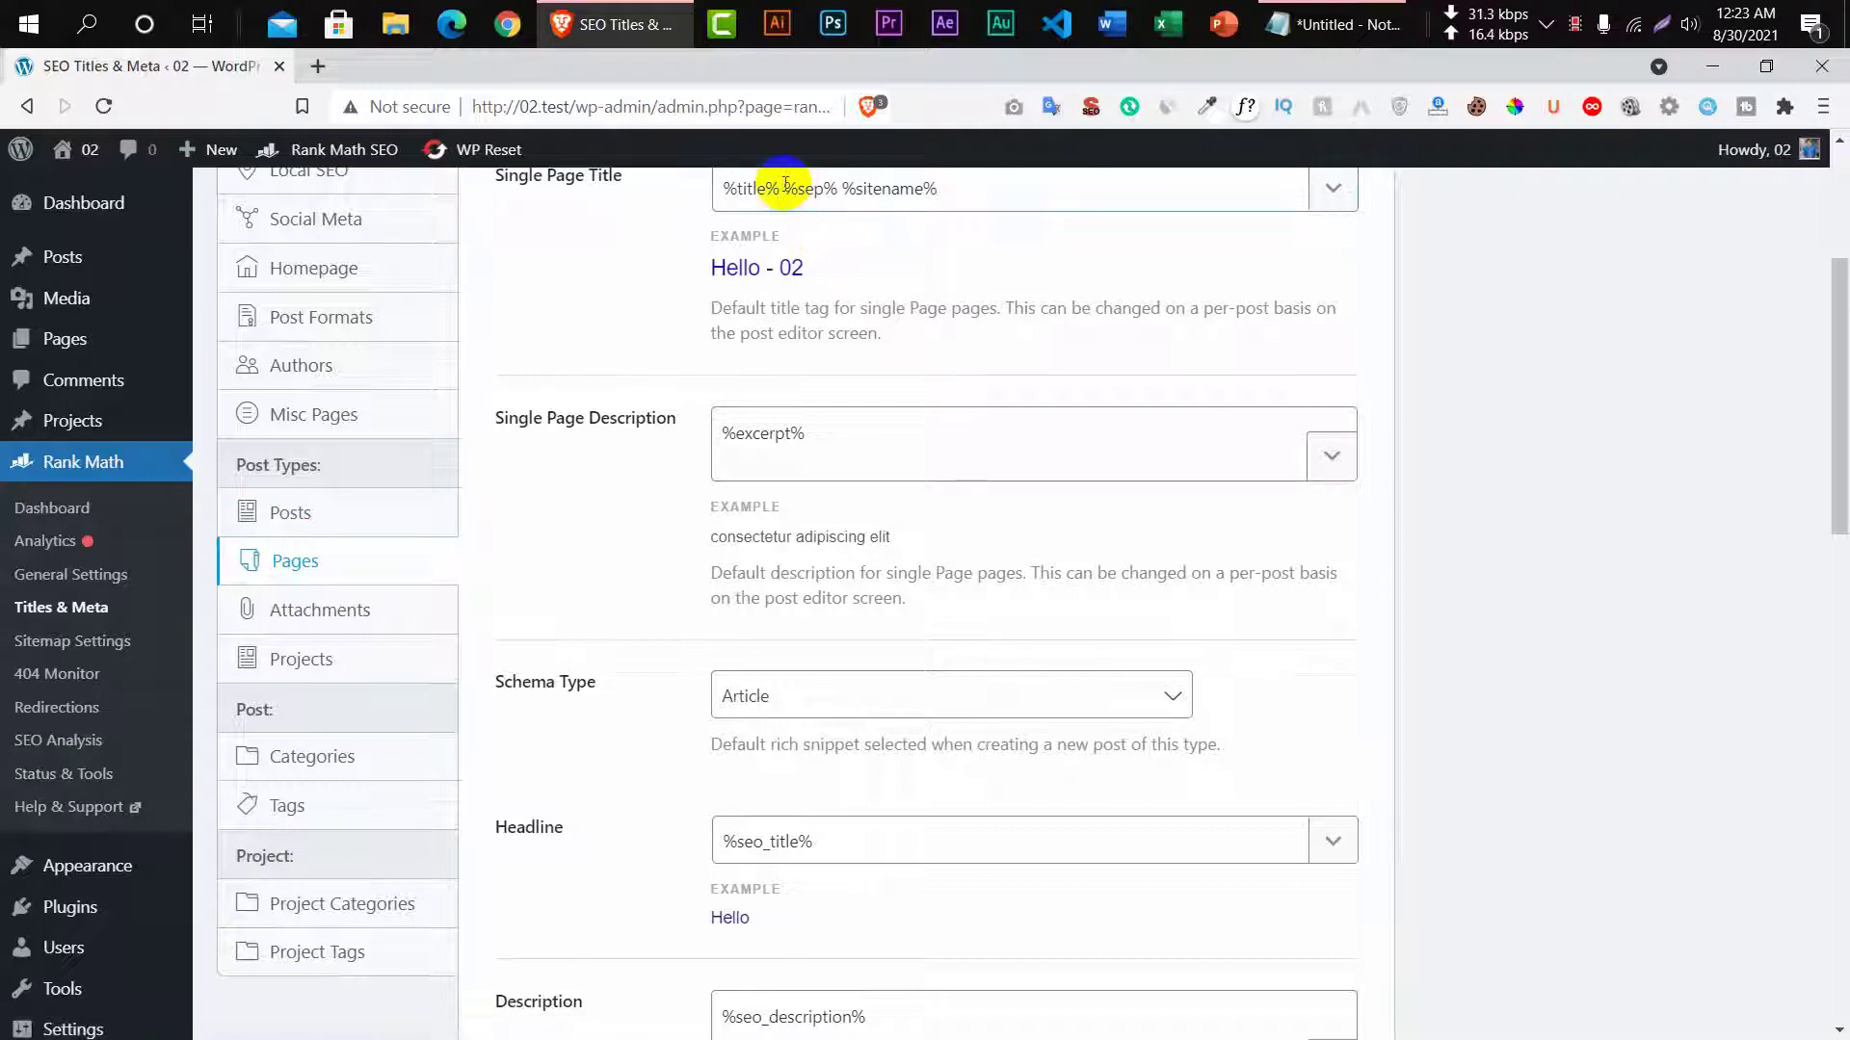
left_click_drag(786, 184, 939, 187)
key("BackSpace")
Look at the Attachments settings, and in the Projects post type settings enable custom Project Robots Meta and set it to No Index.
left_click(318, 610)
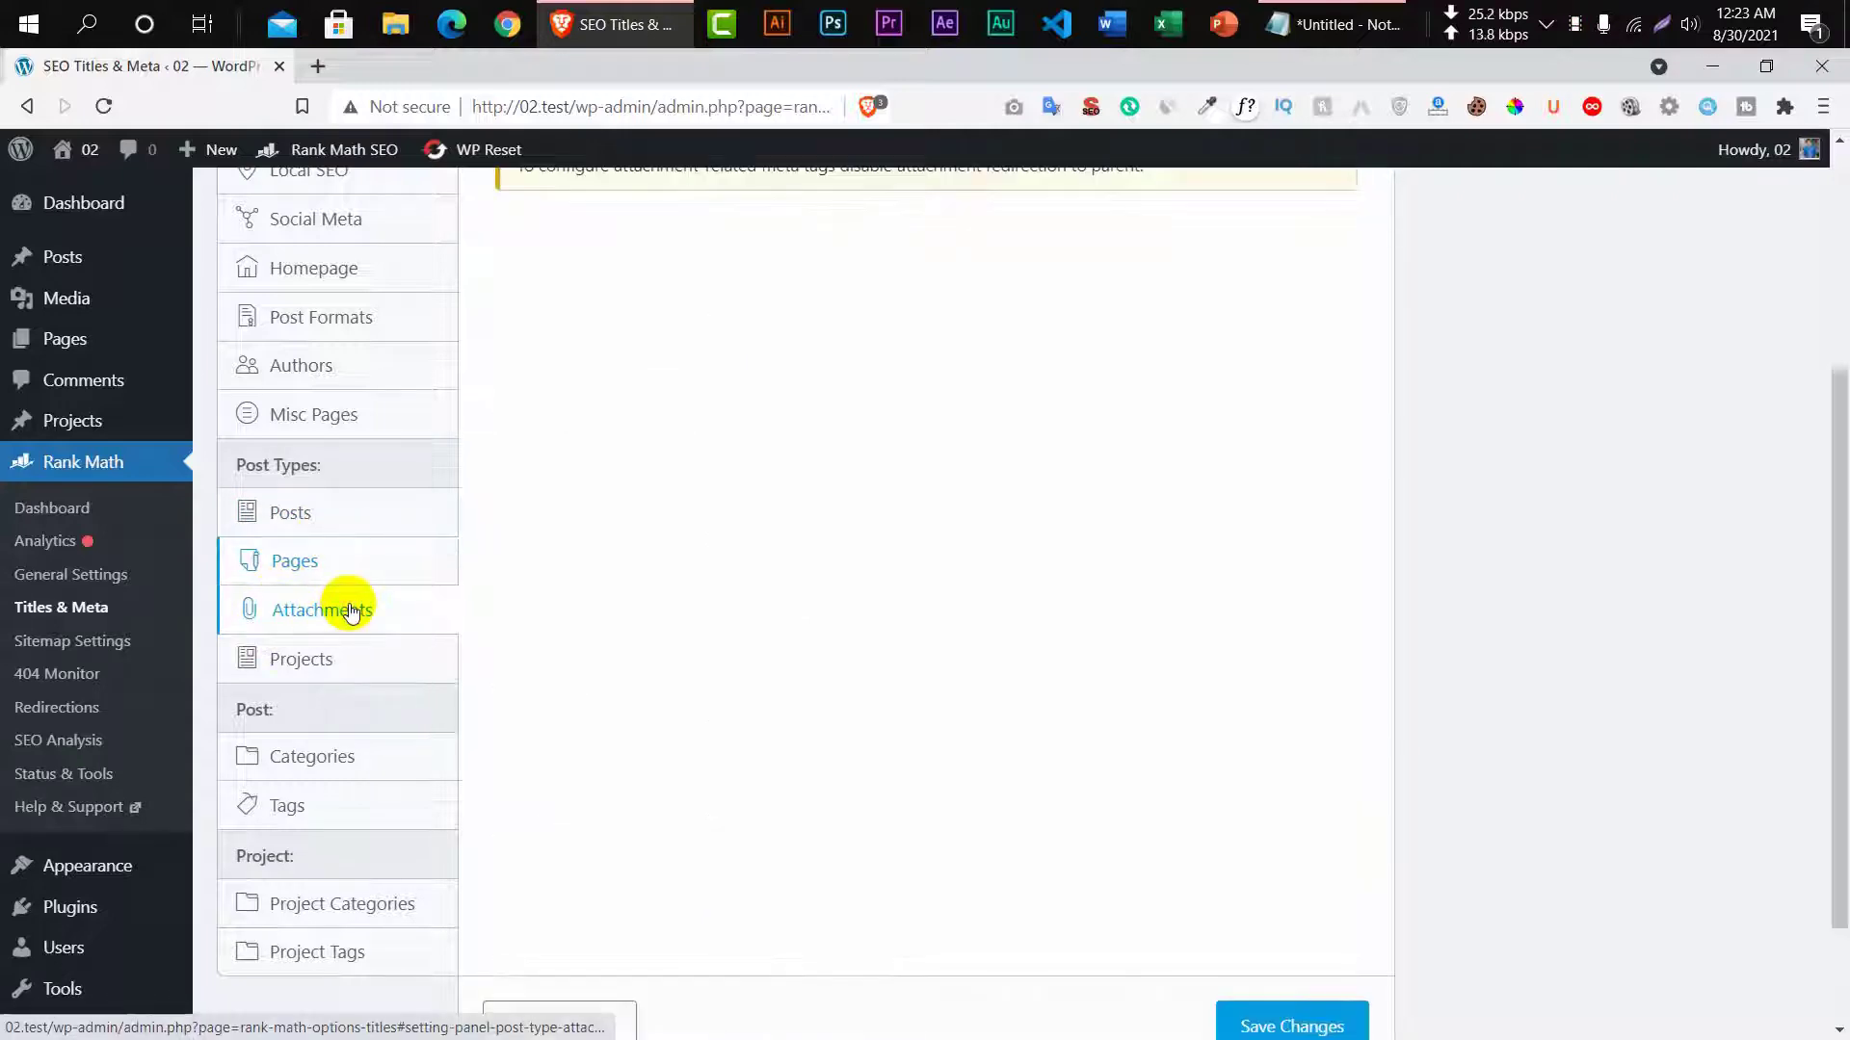
left_click(318, 661)
scroll(770, 597, "down", 7)
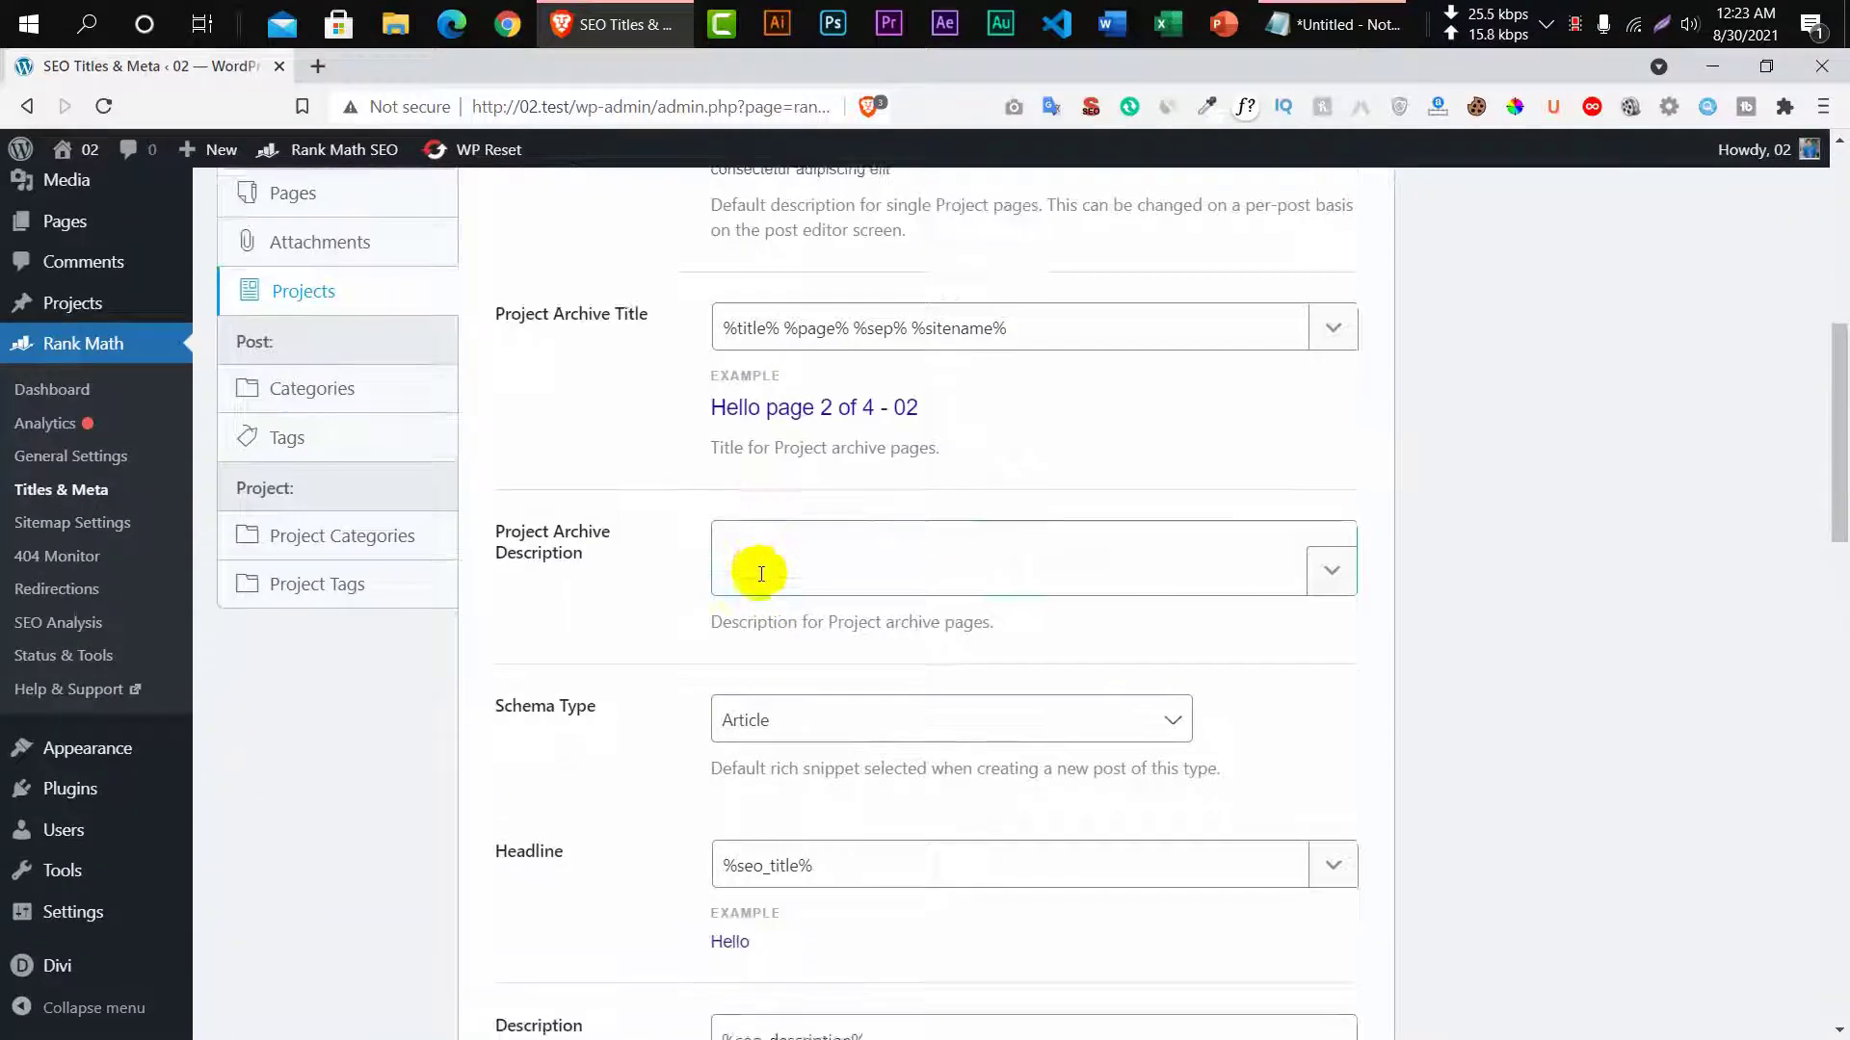
scroll(761, 574, "down", 10)
left_click(756, 537)
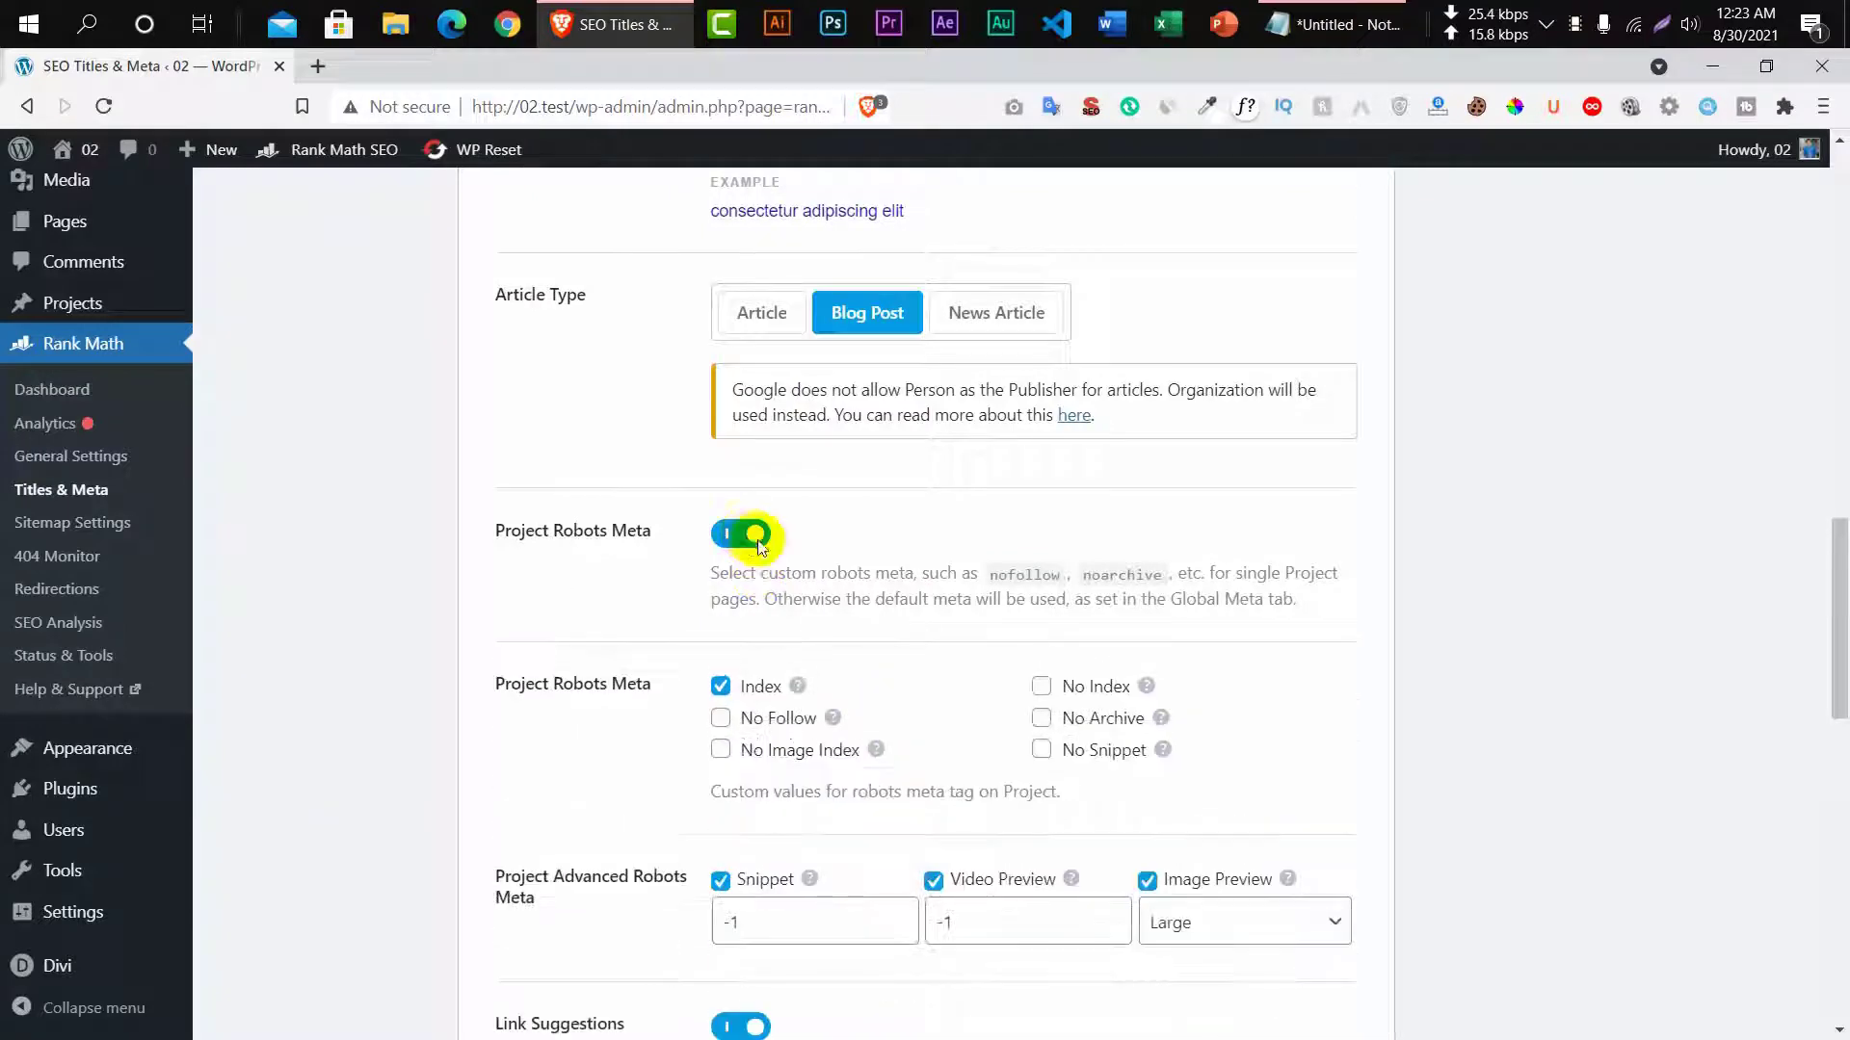
scroll(875, 684, "up", 8)
scroll(875, 684, "down", 8)
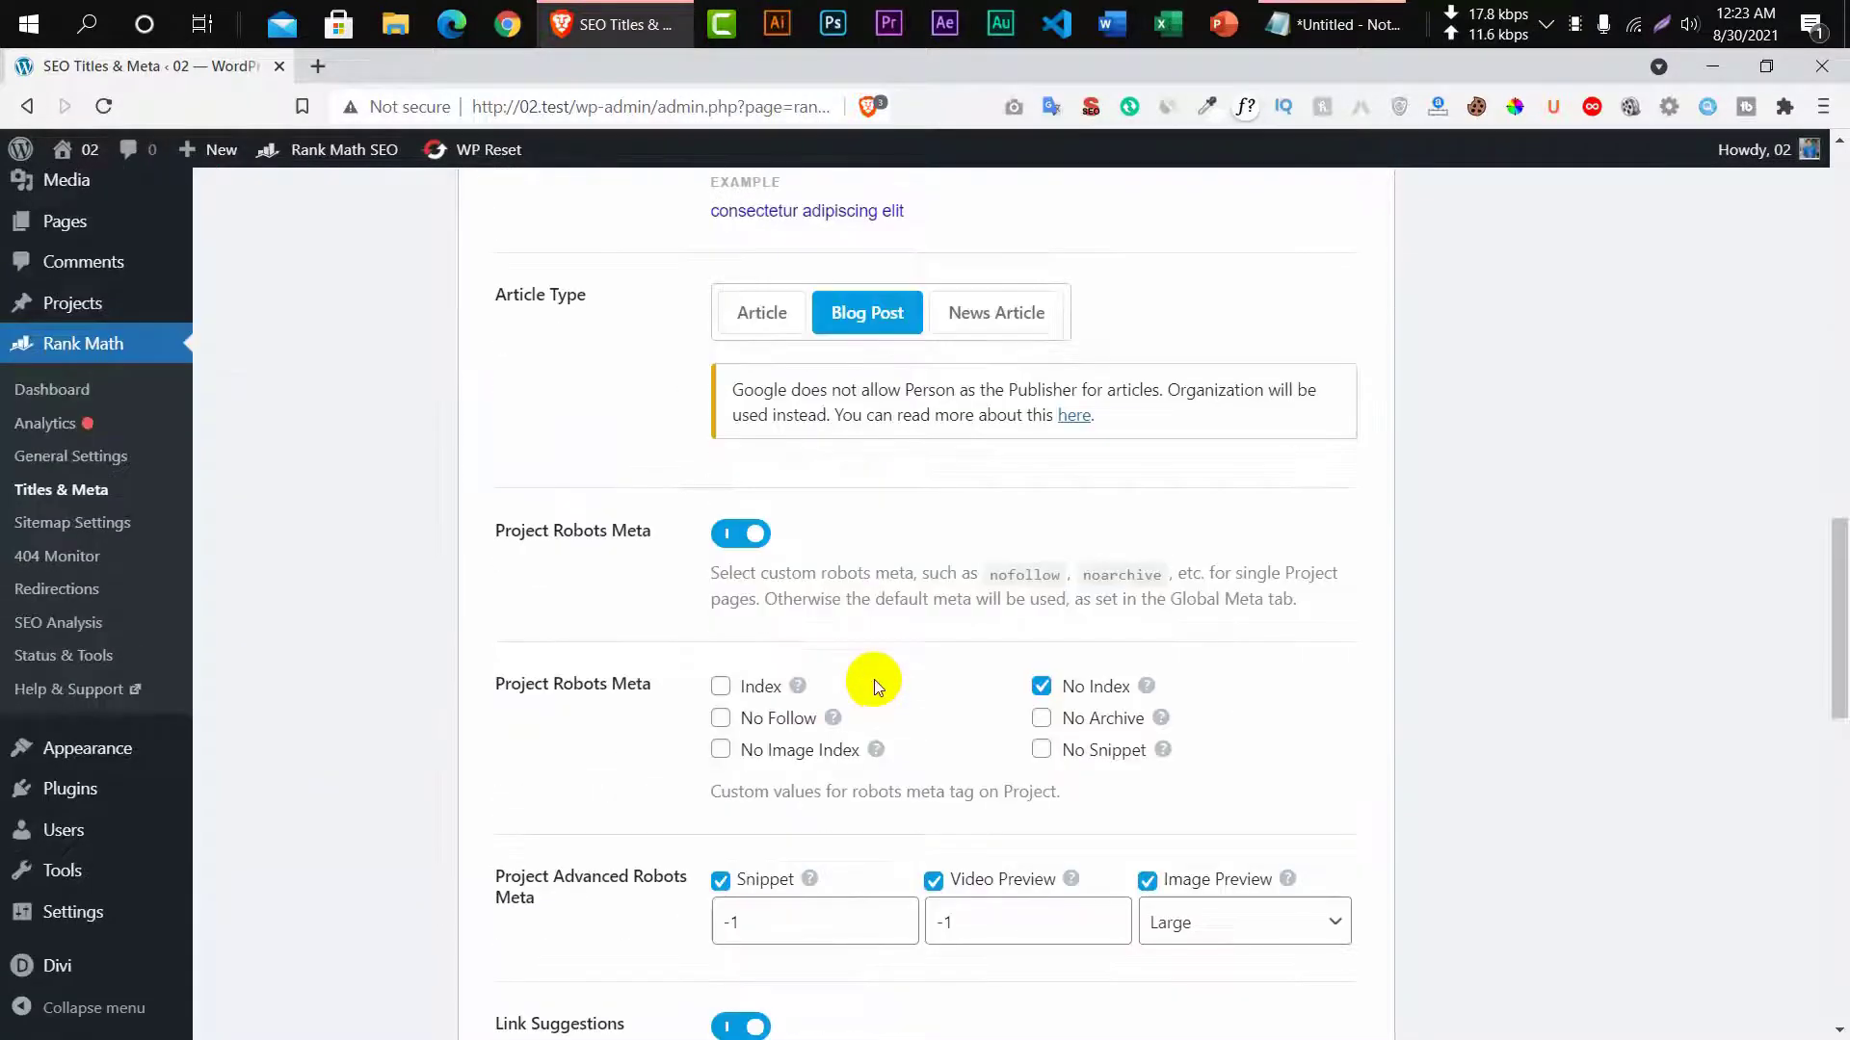
scroll(874, 679, "up", 17)
scroll(386, 626, "down", 6)
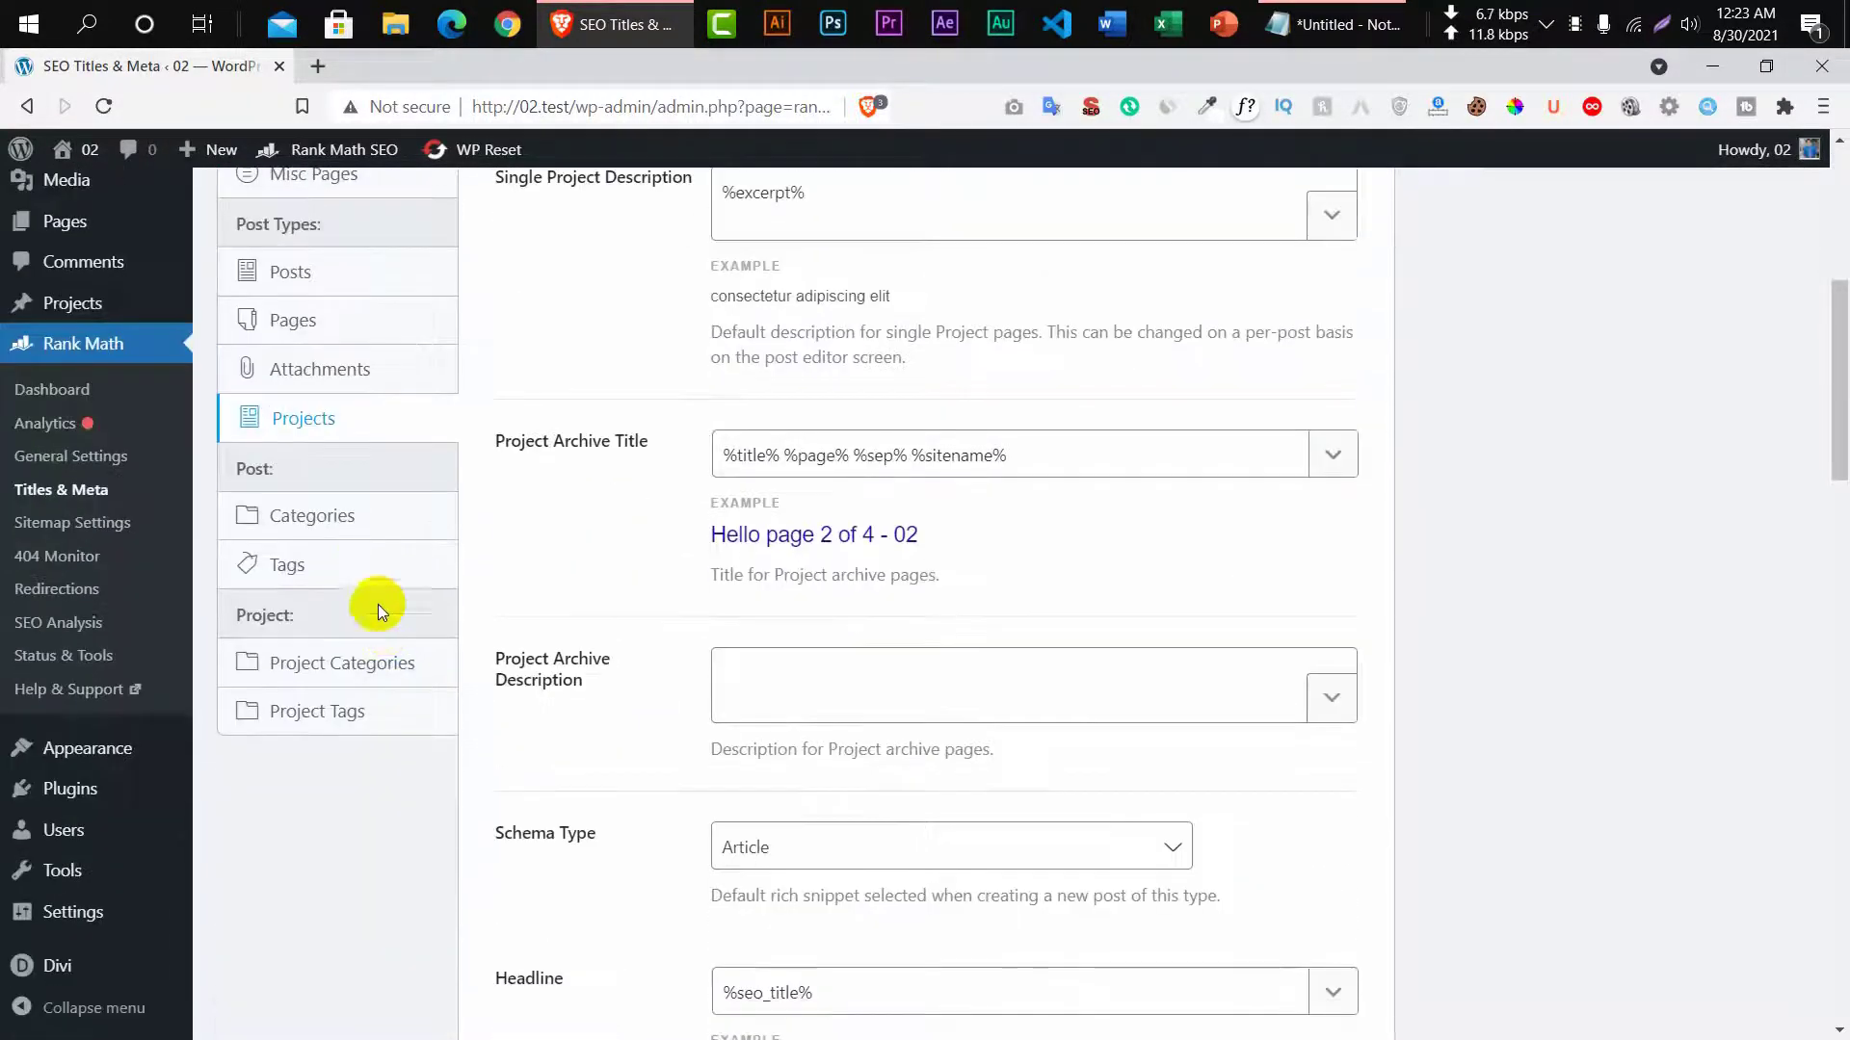
Review the Categories archive options, including Category Archives Robots Meta, and the Tags settings.
left_click(366, 519)
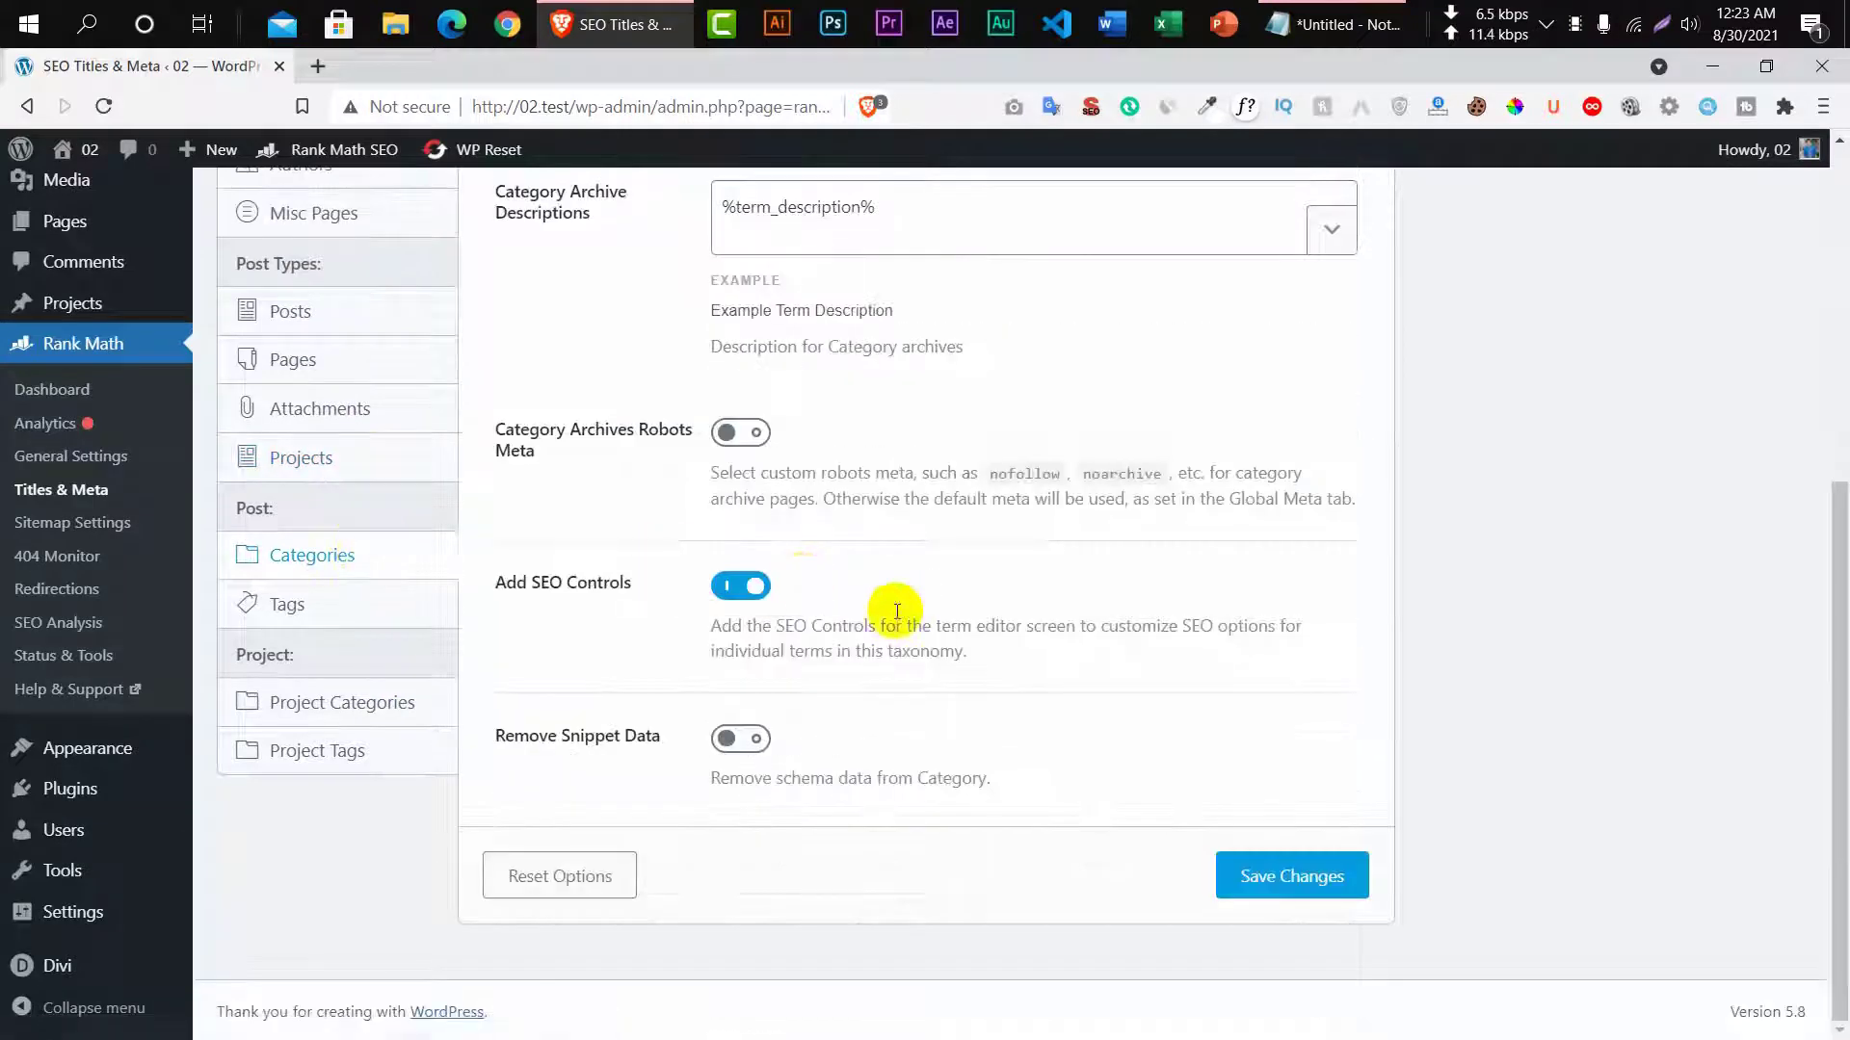
left_click(754, 434)
left_click(759, 438)
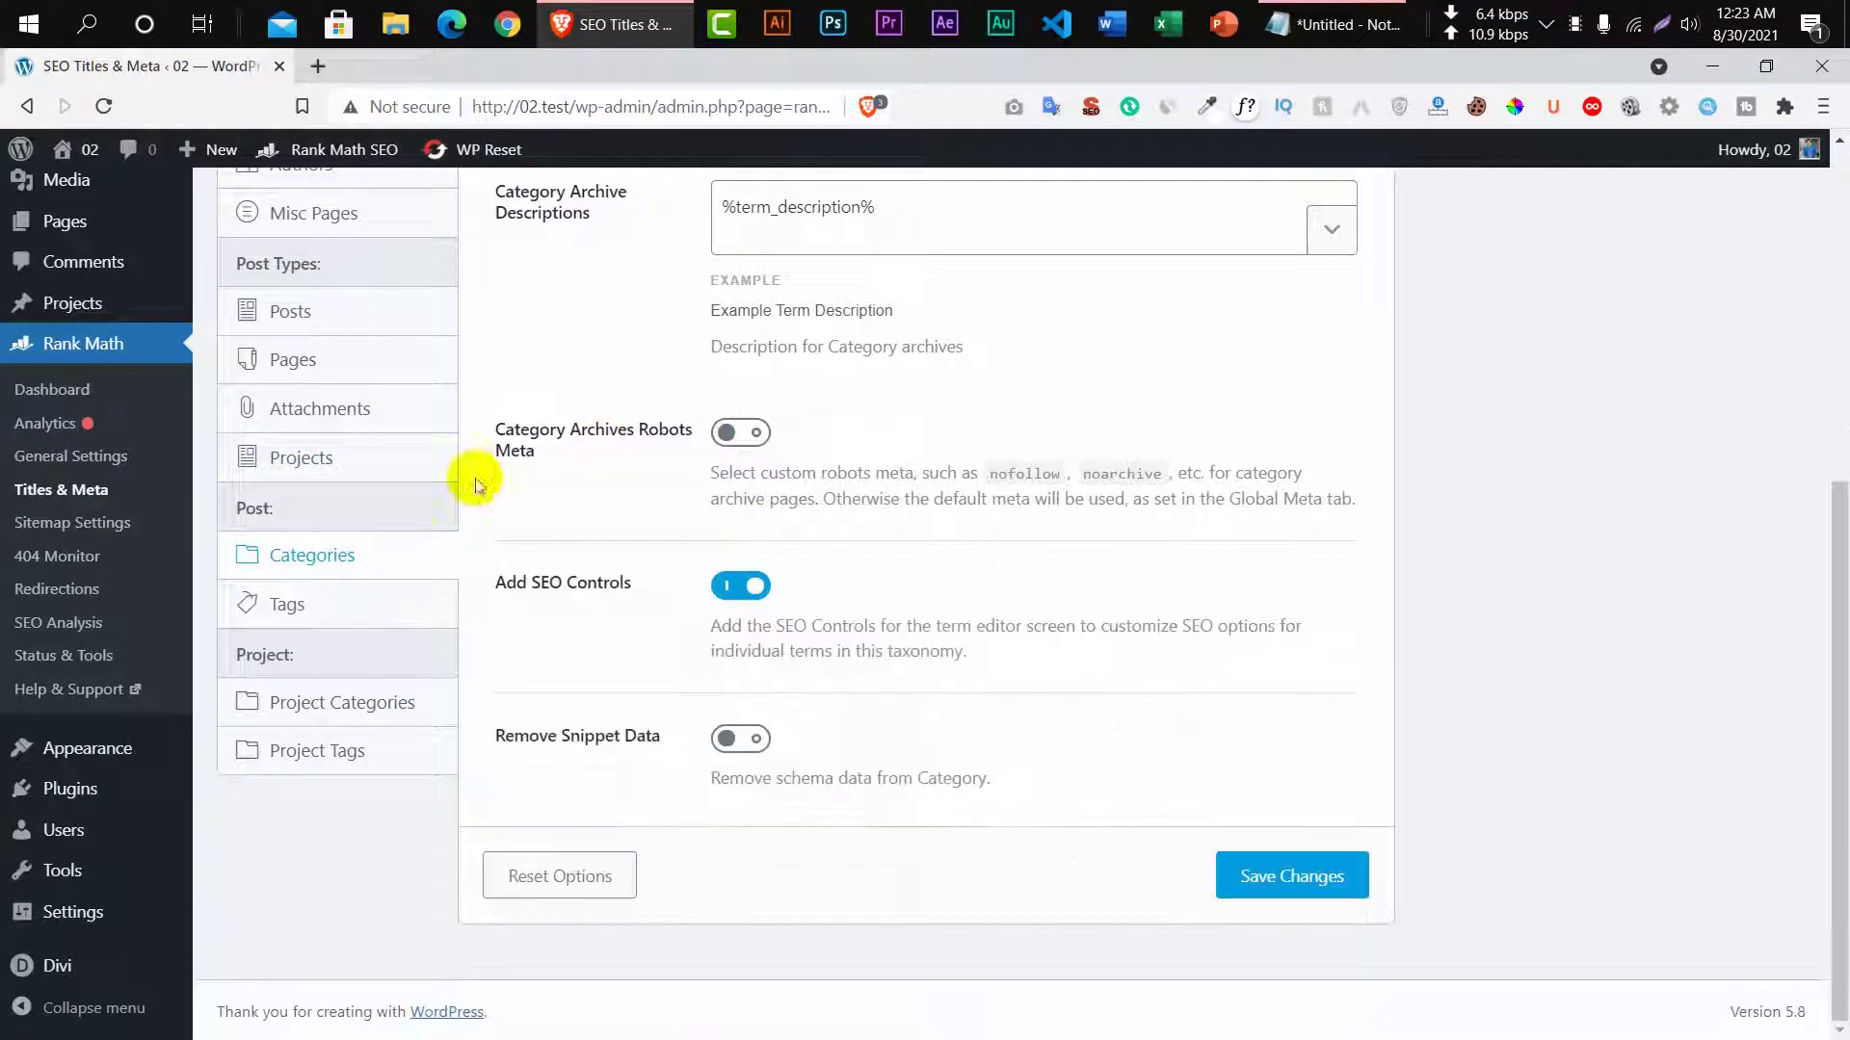
left_click(372, 603)
Open the Project Categories settings, enable custom Project Category Archives Robots Meta and set it to No Index.
left_click(363, 702)
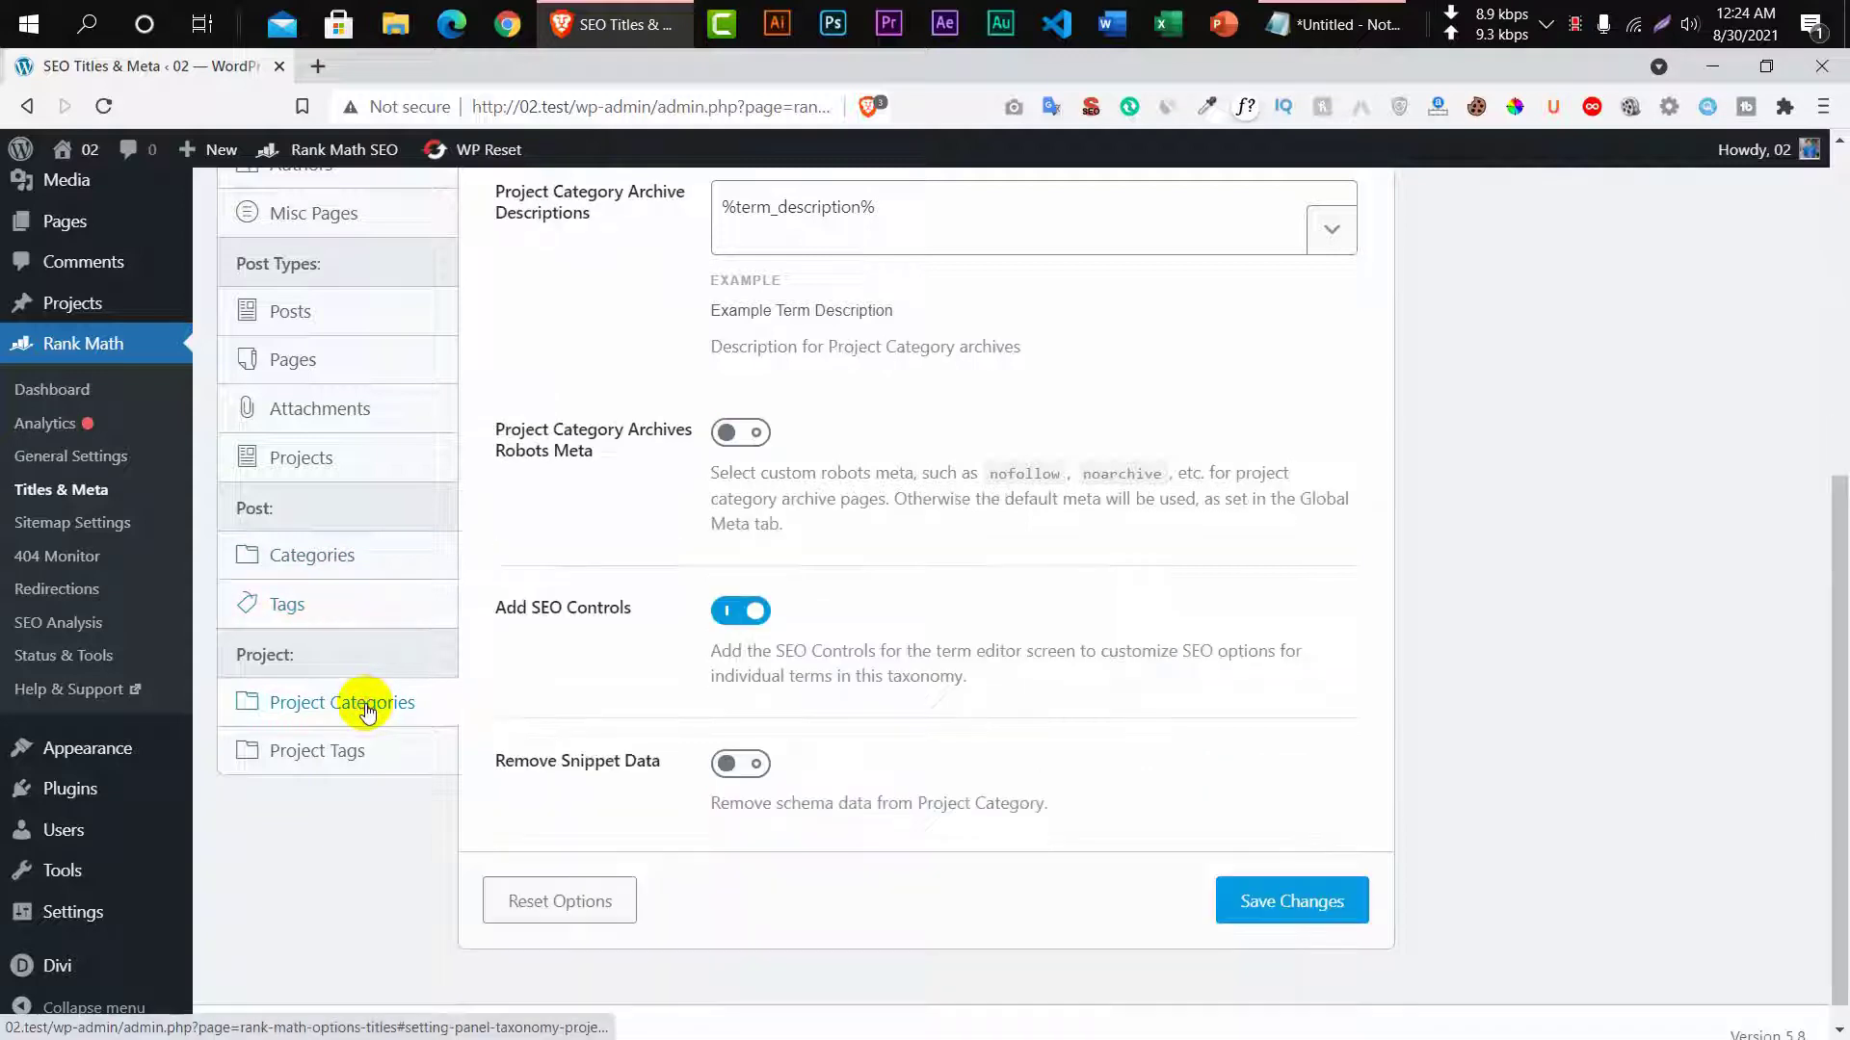
left_click(755, 433)
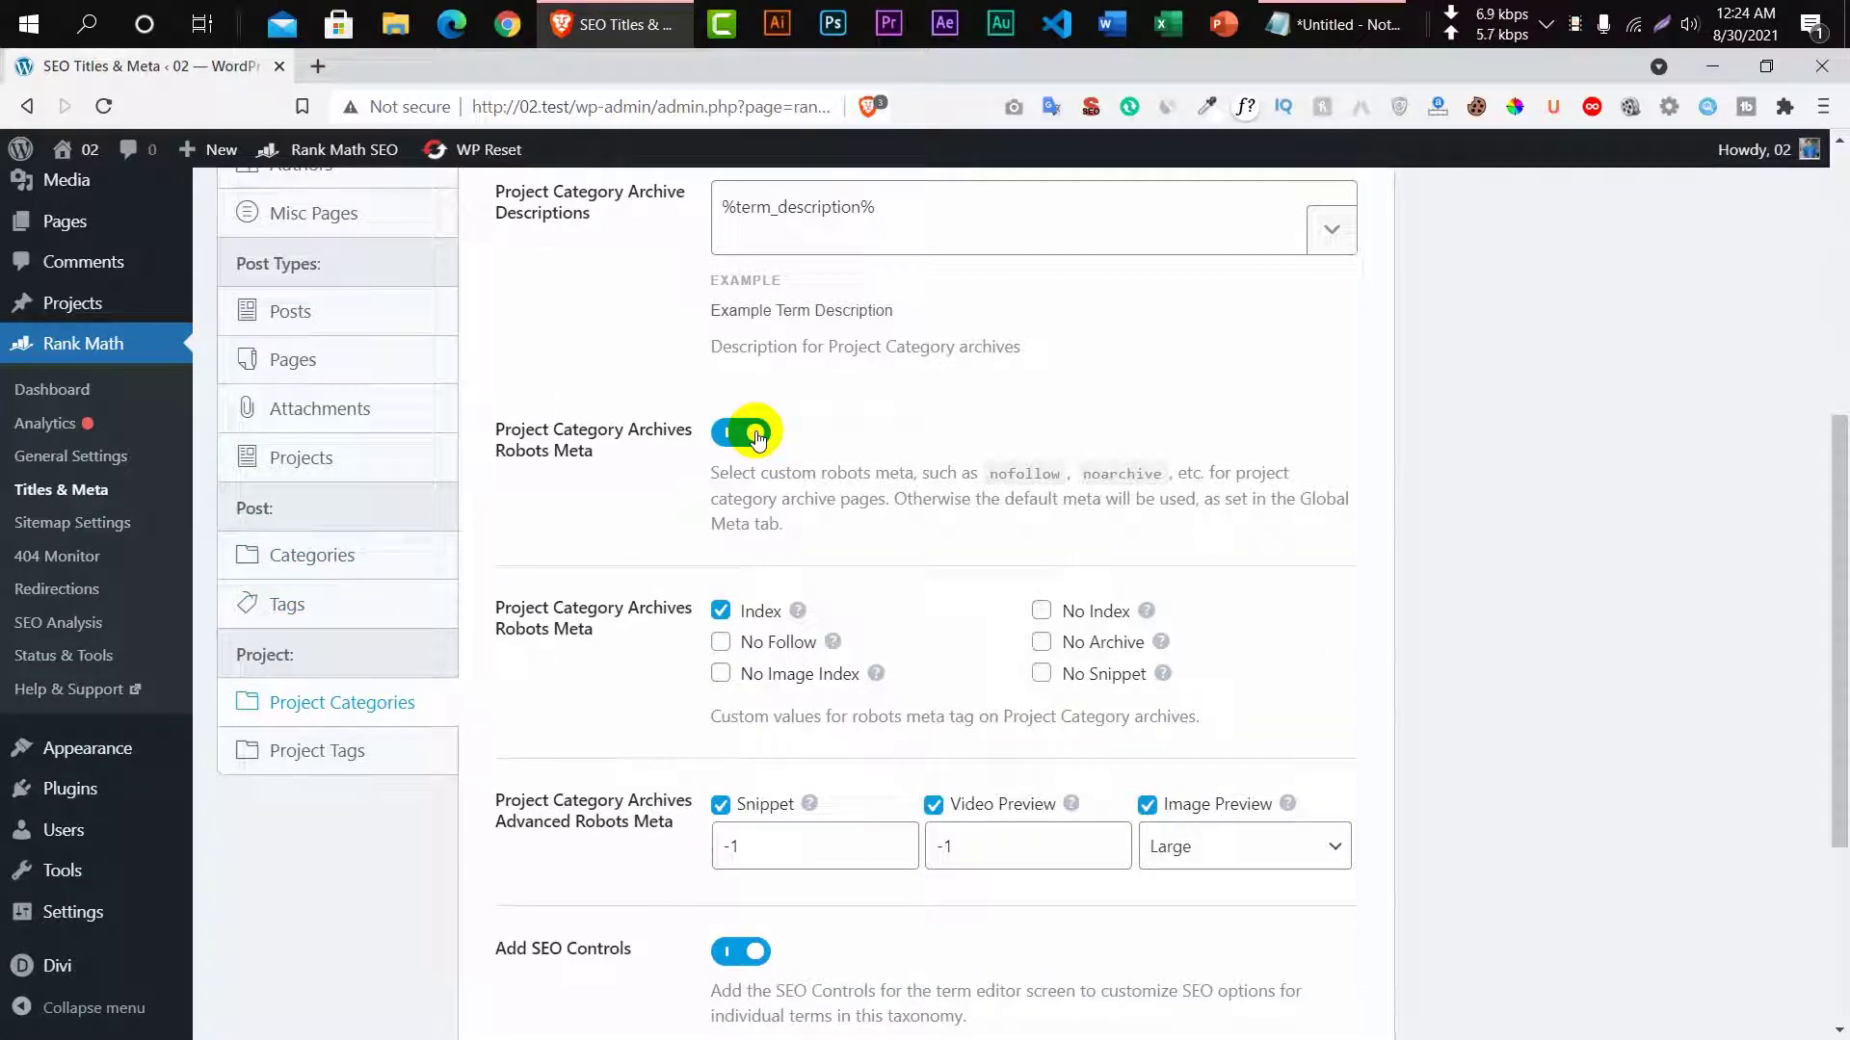
left_click(758, 435)
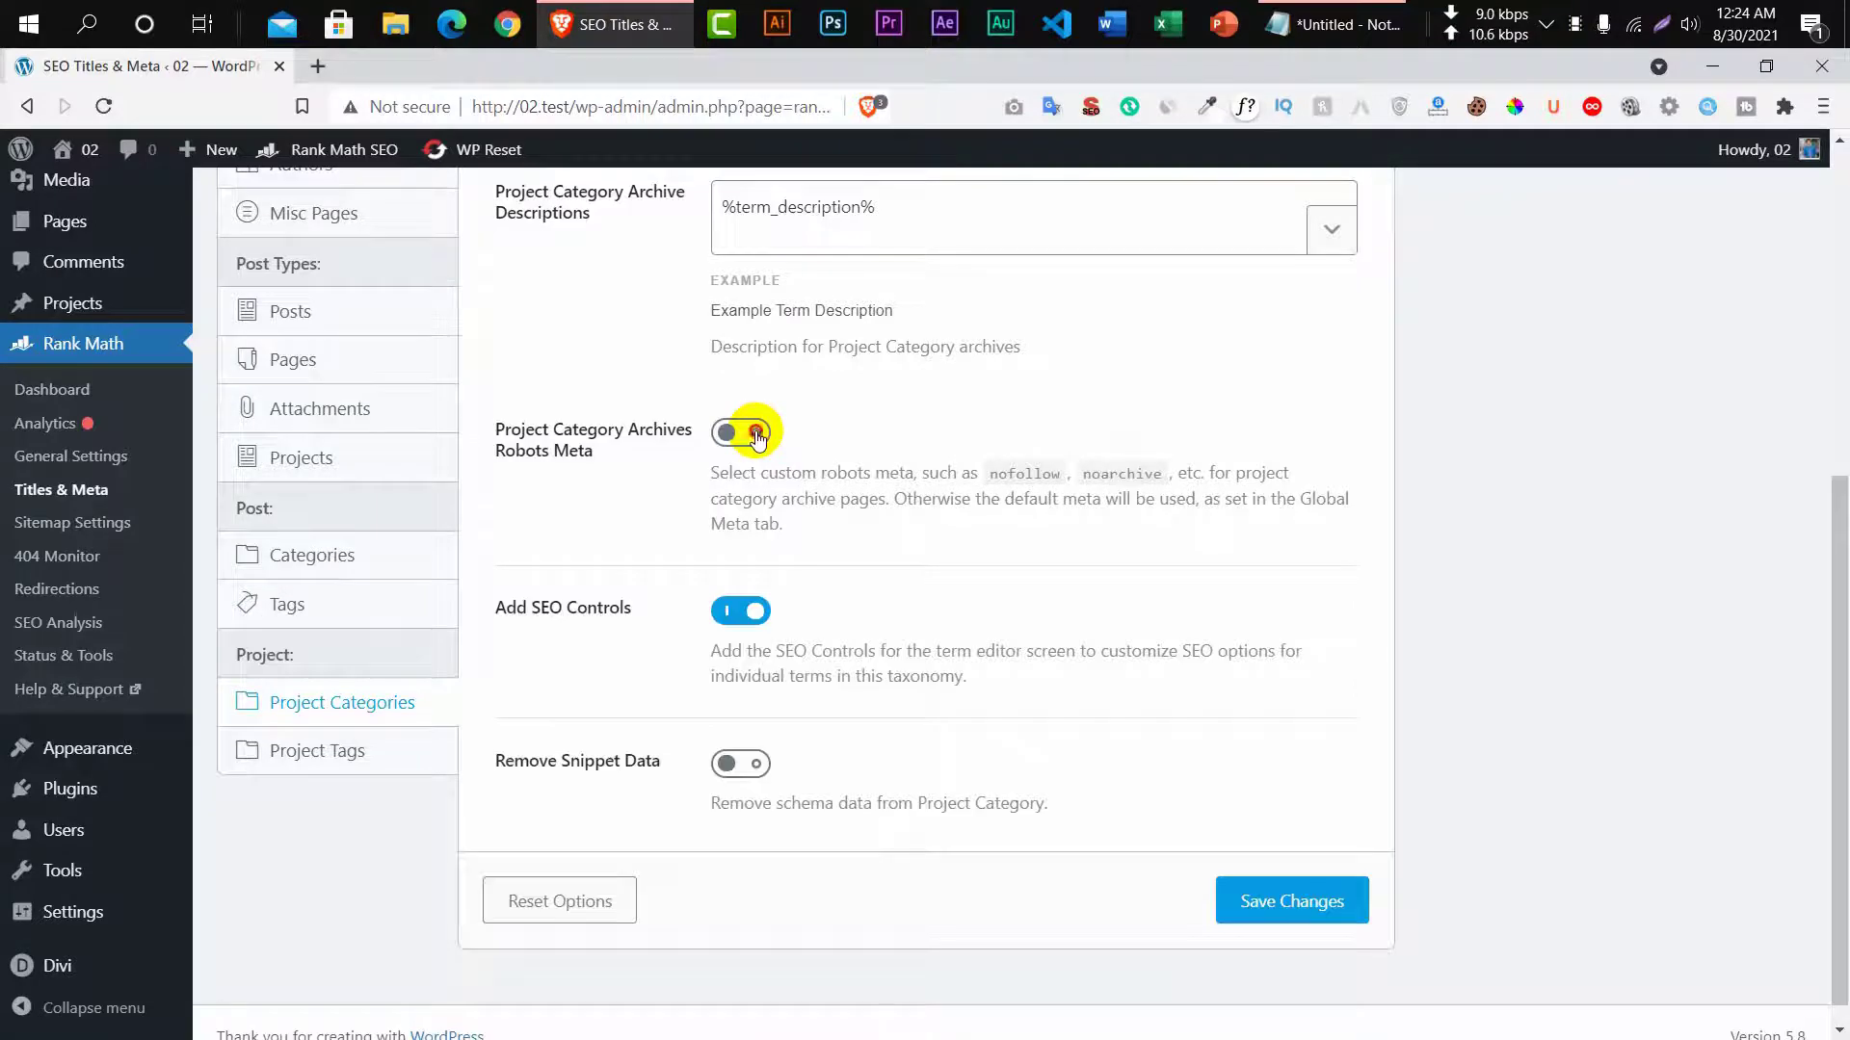
left_click(757, 435)
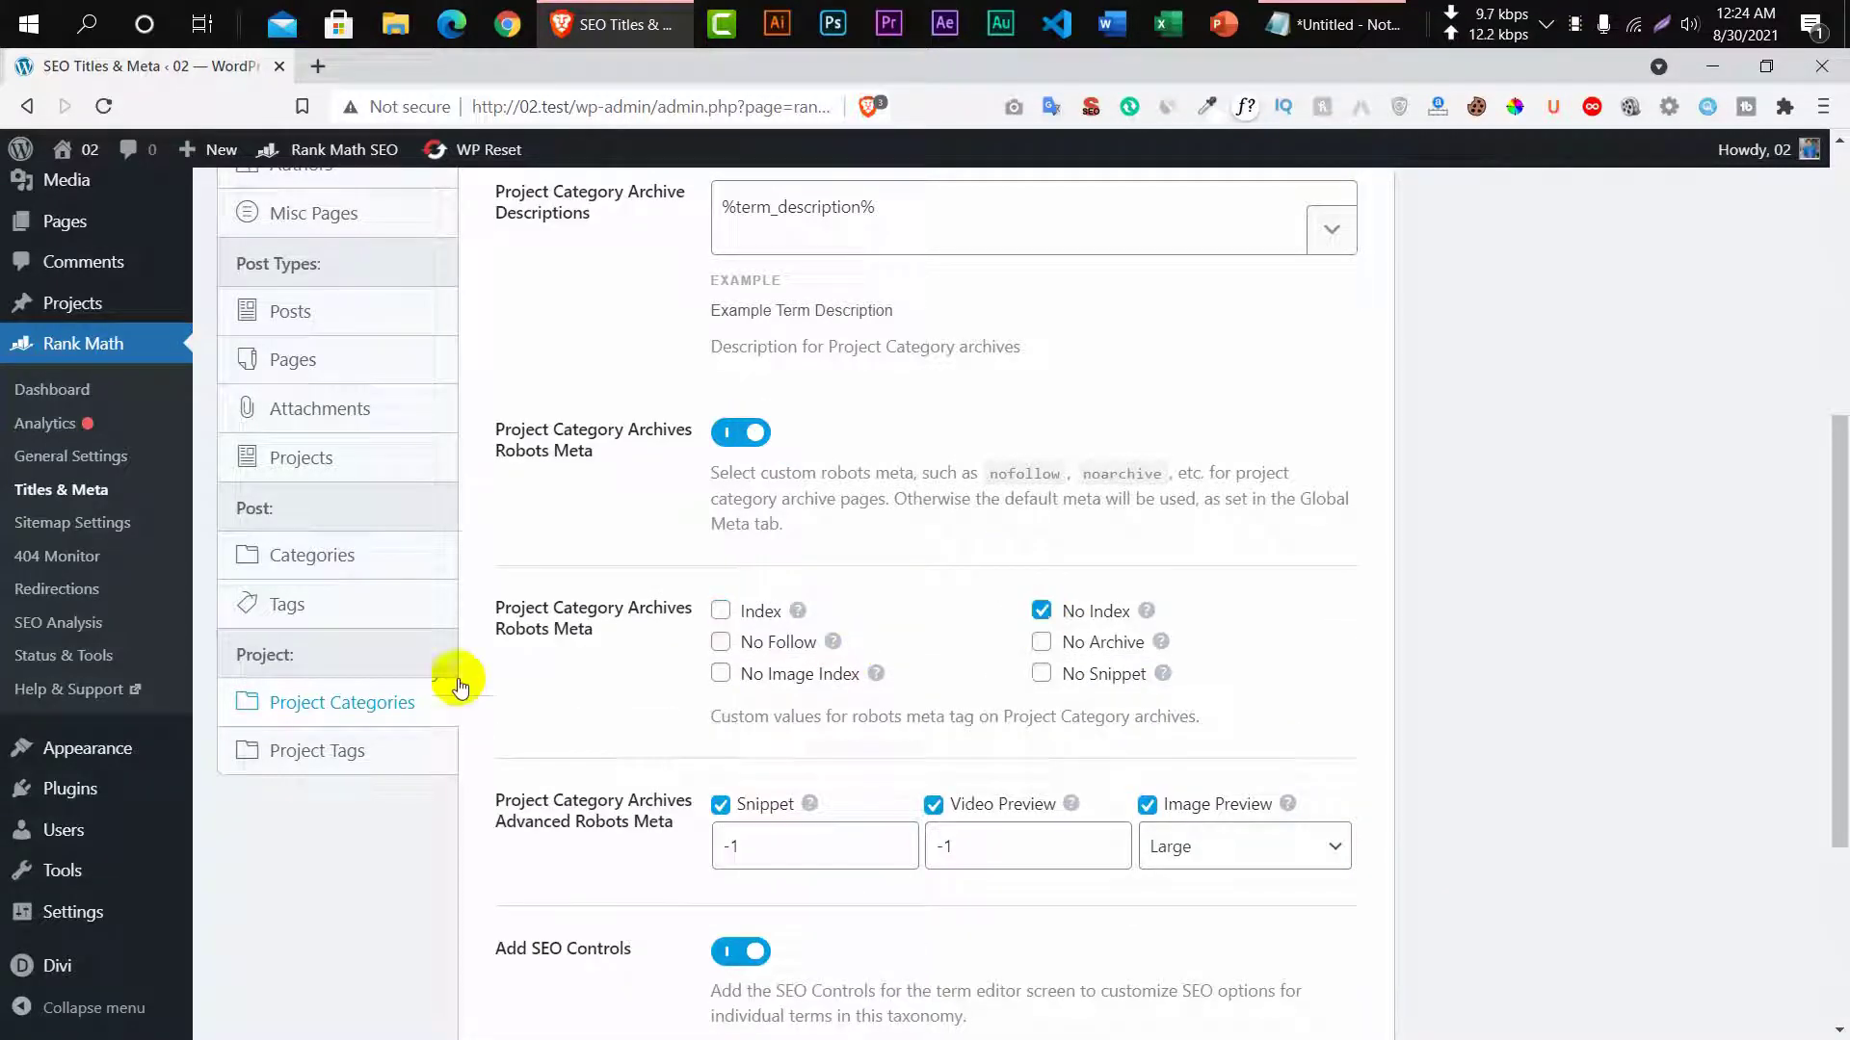
Enable custom robots meta for Project Tag archives with No Index, and save the Titles & Meta changes.
left_click(372, 753)
left_click(756, 434)
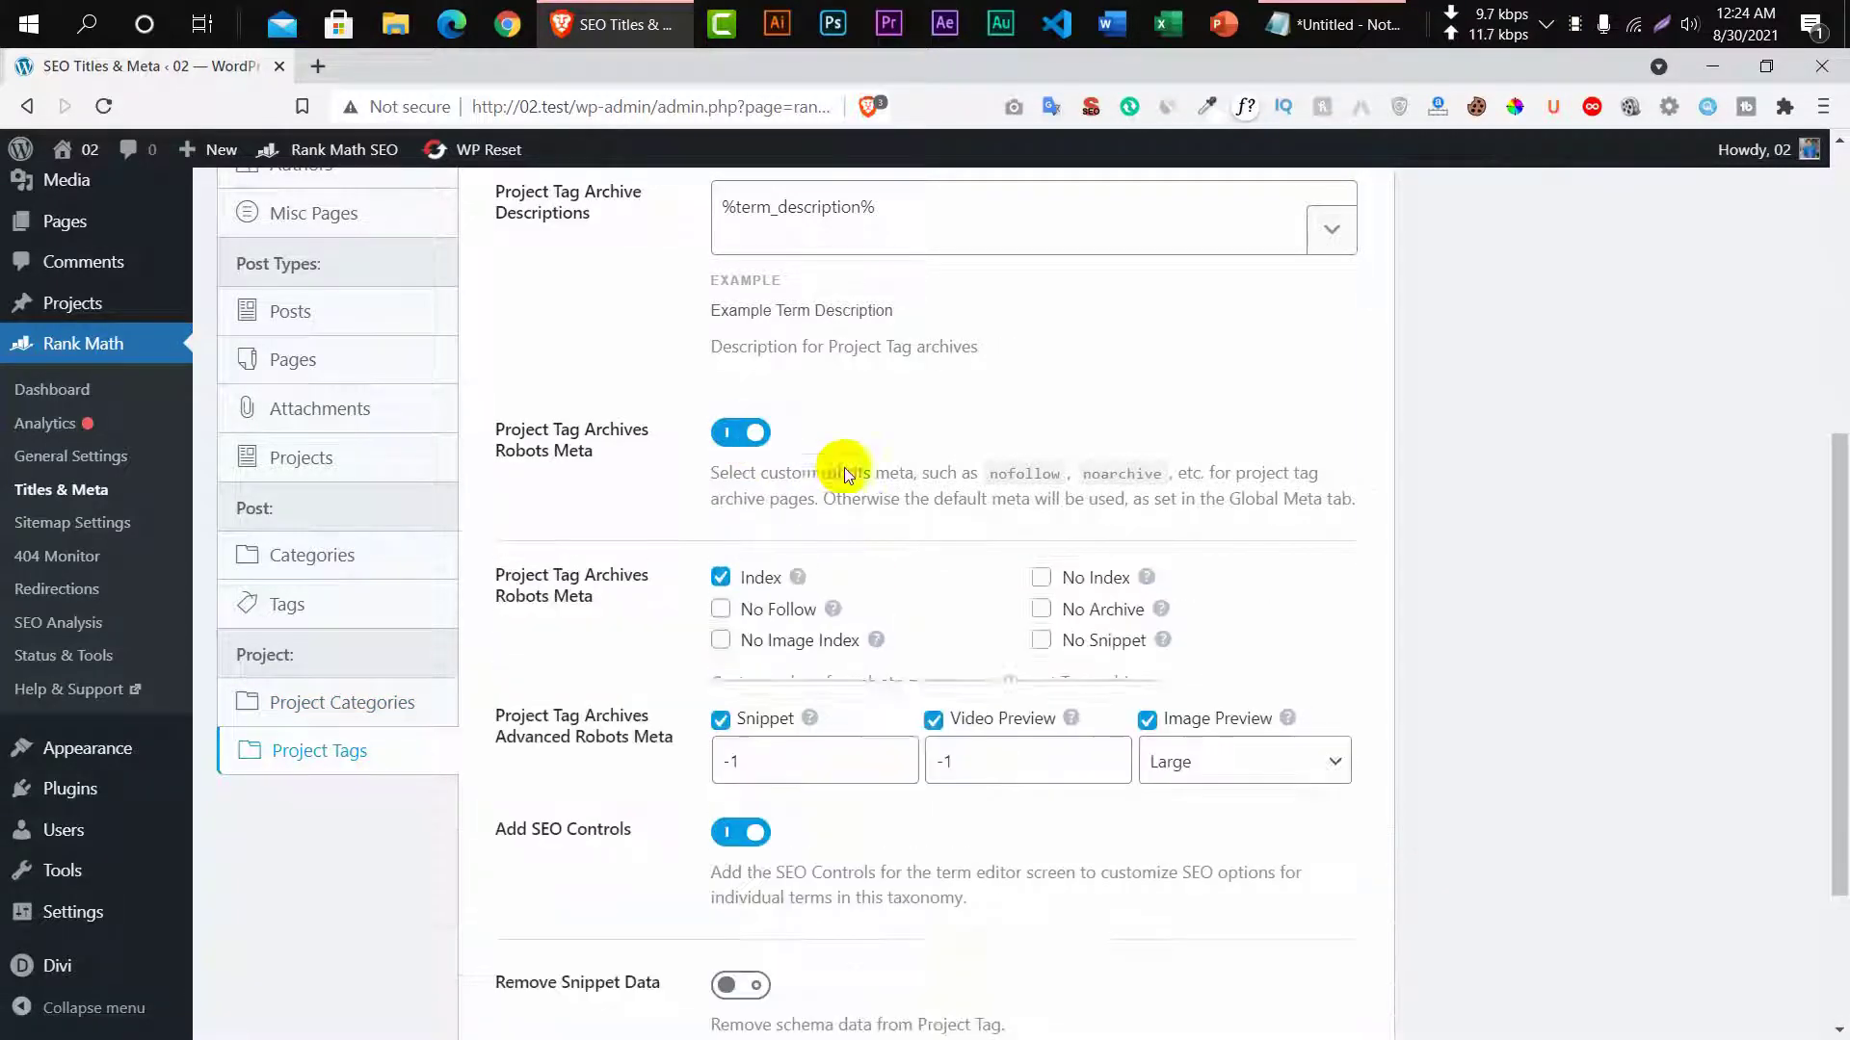
left_click(1040, 577)
scroll(1066, 693, "up", 5)
scroll(956, 539, "down", 3)
scroll(956, 540, "down", 6)
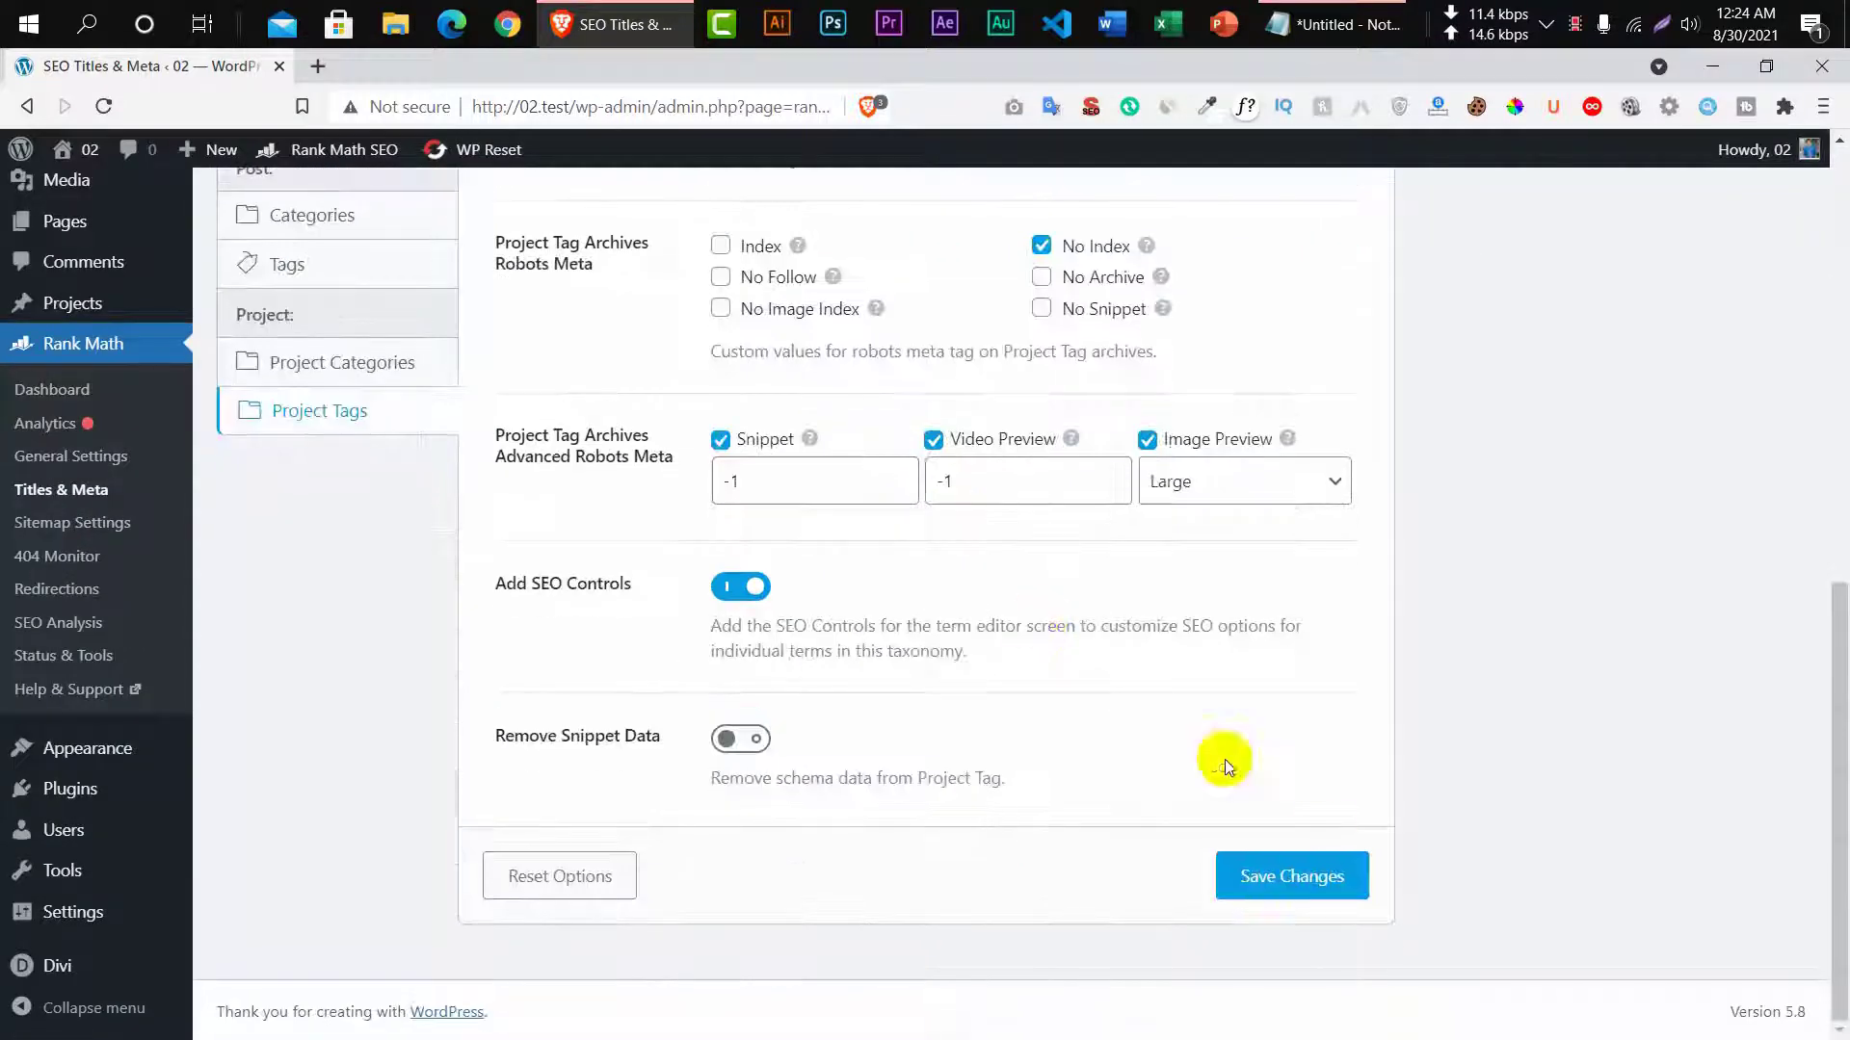
left_click(1287, 882)
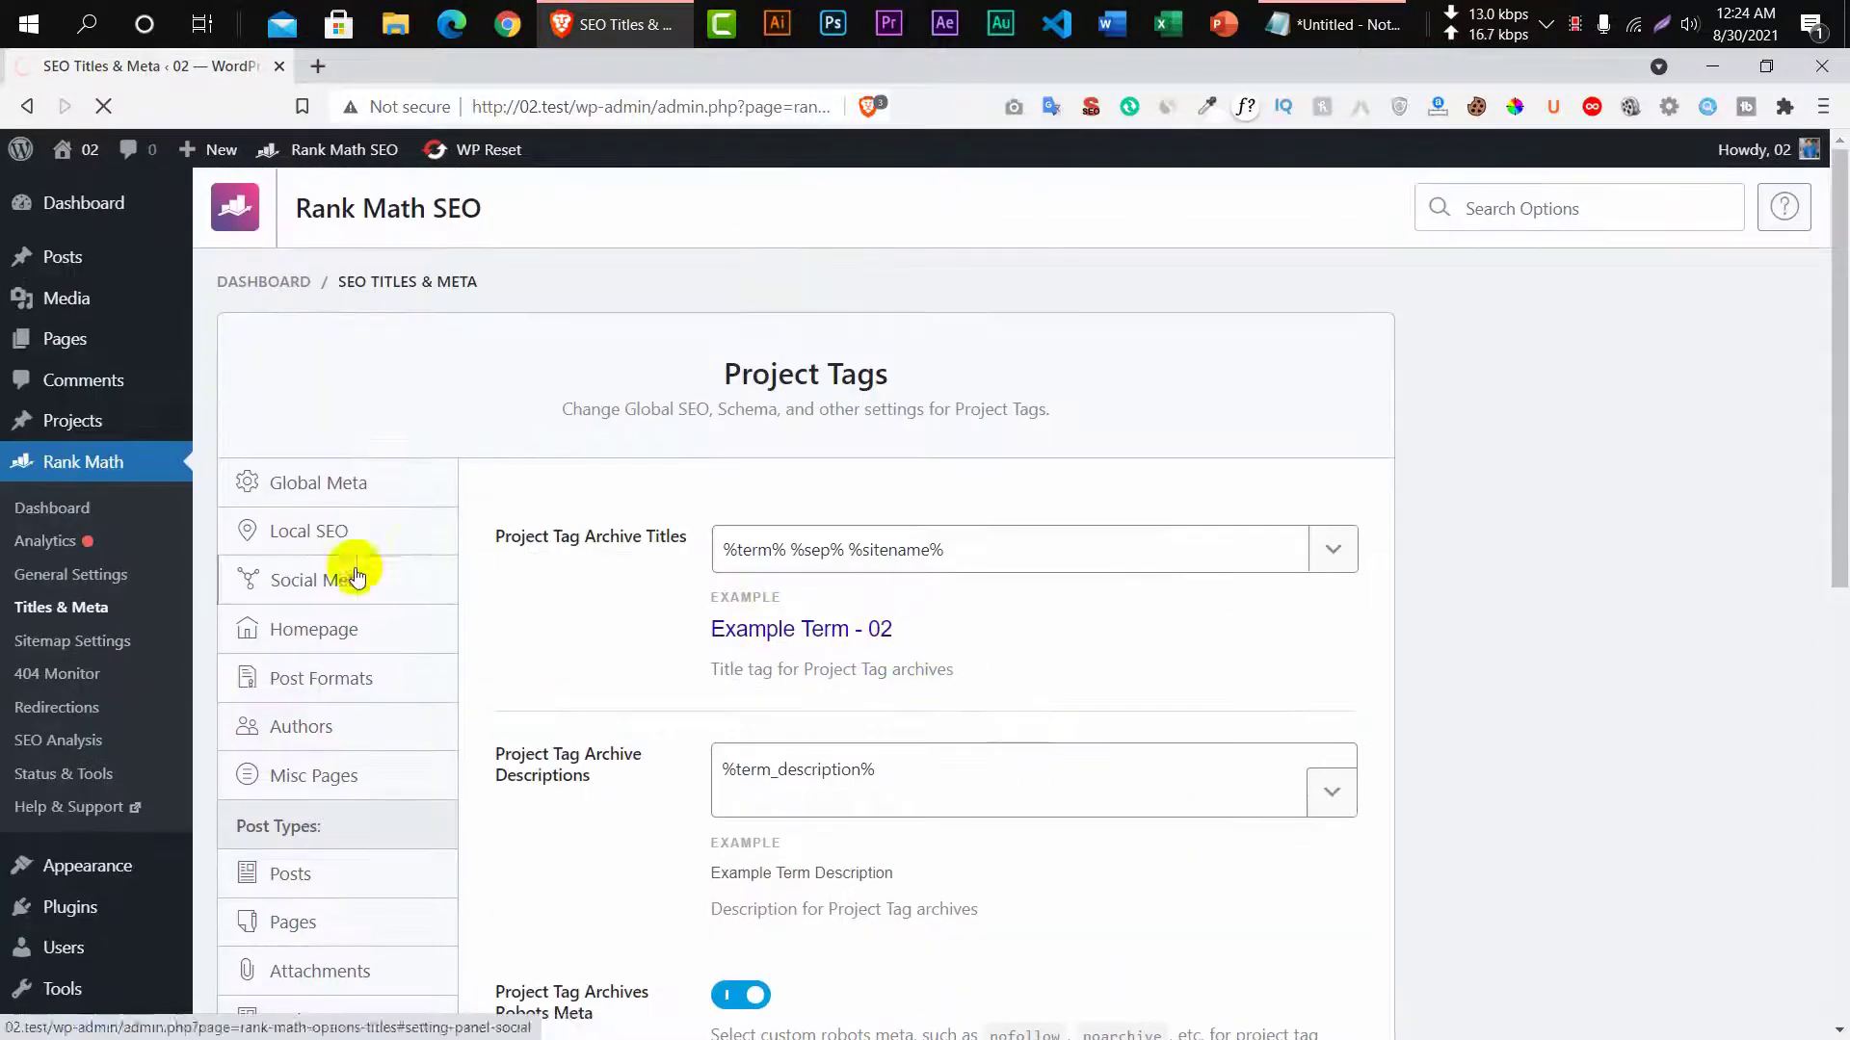
Open the Sitemap Settings and enable Include Featured Images in the General sitemap options.
left_click(98, 653)
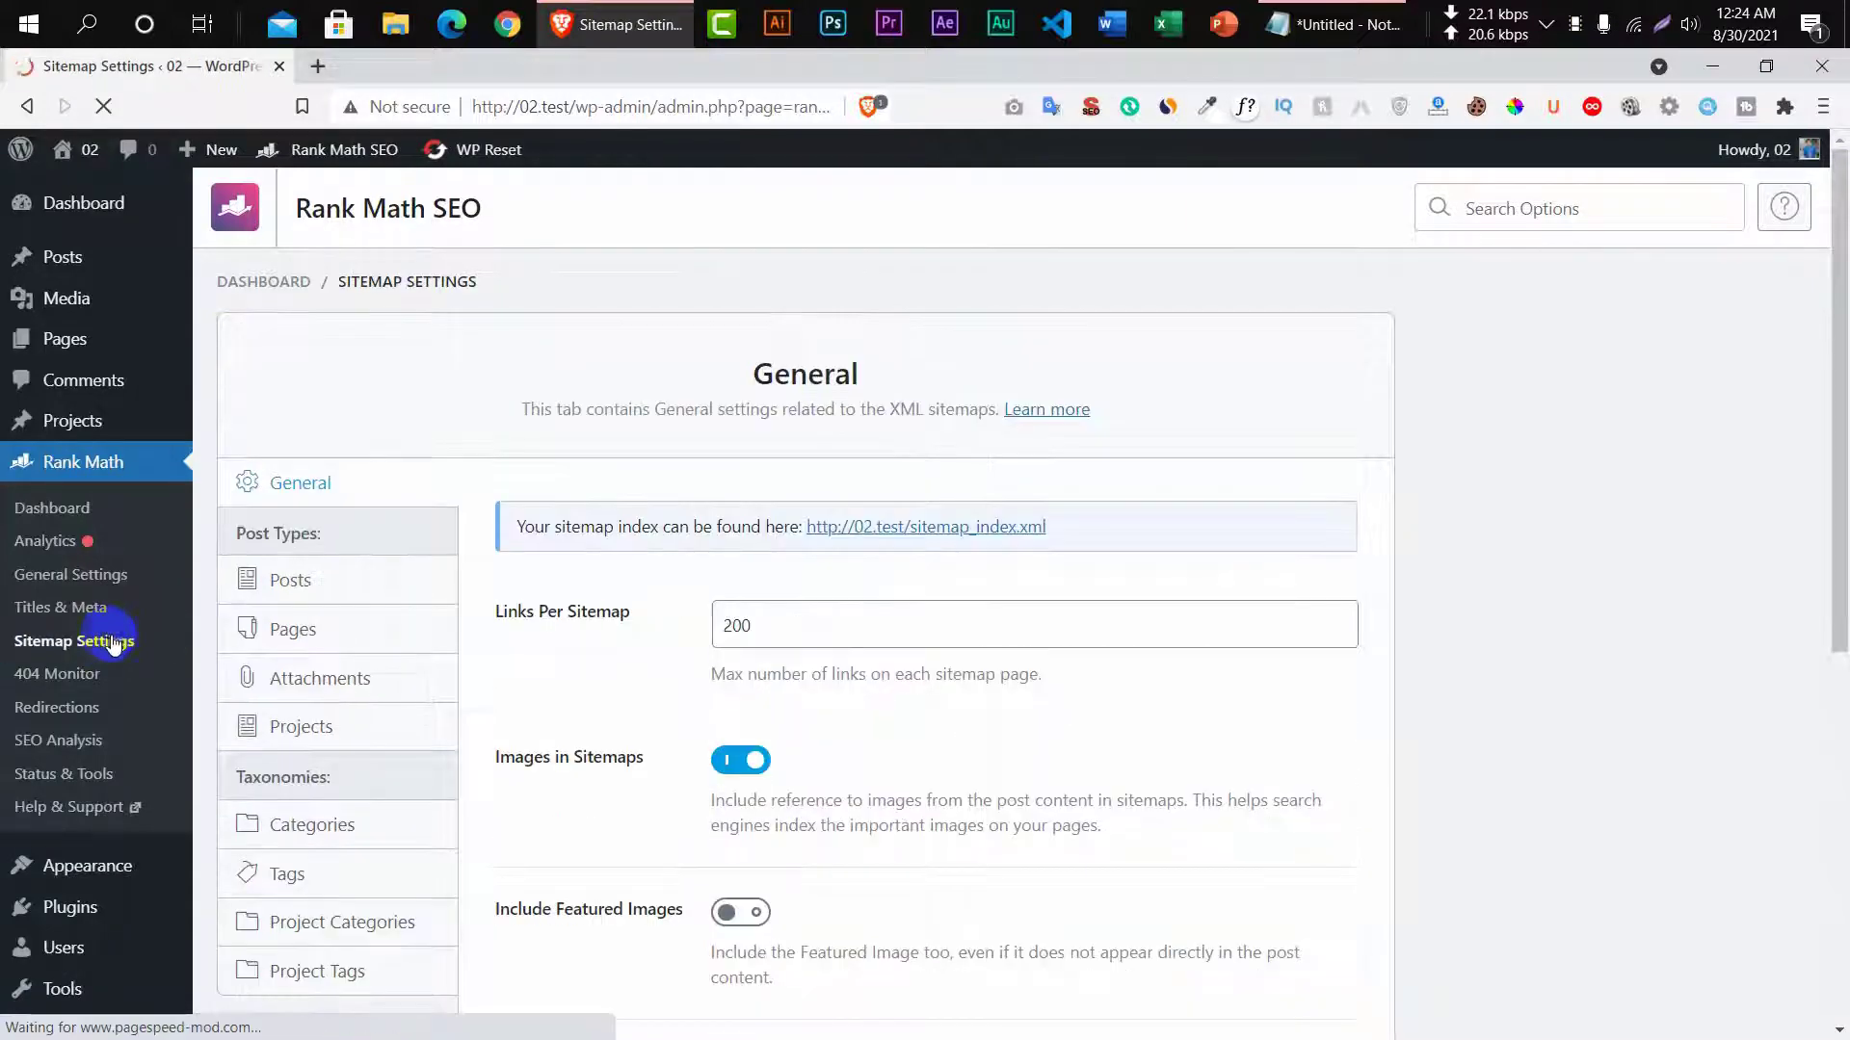
scroll(925, 588, "down", 4)
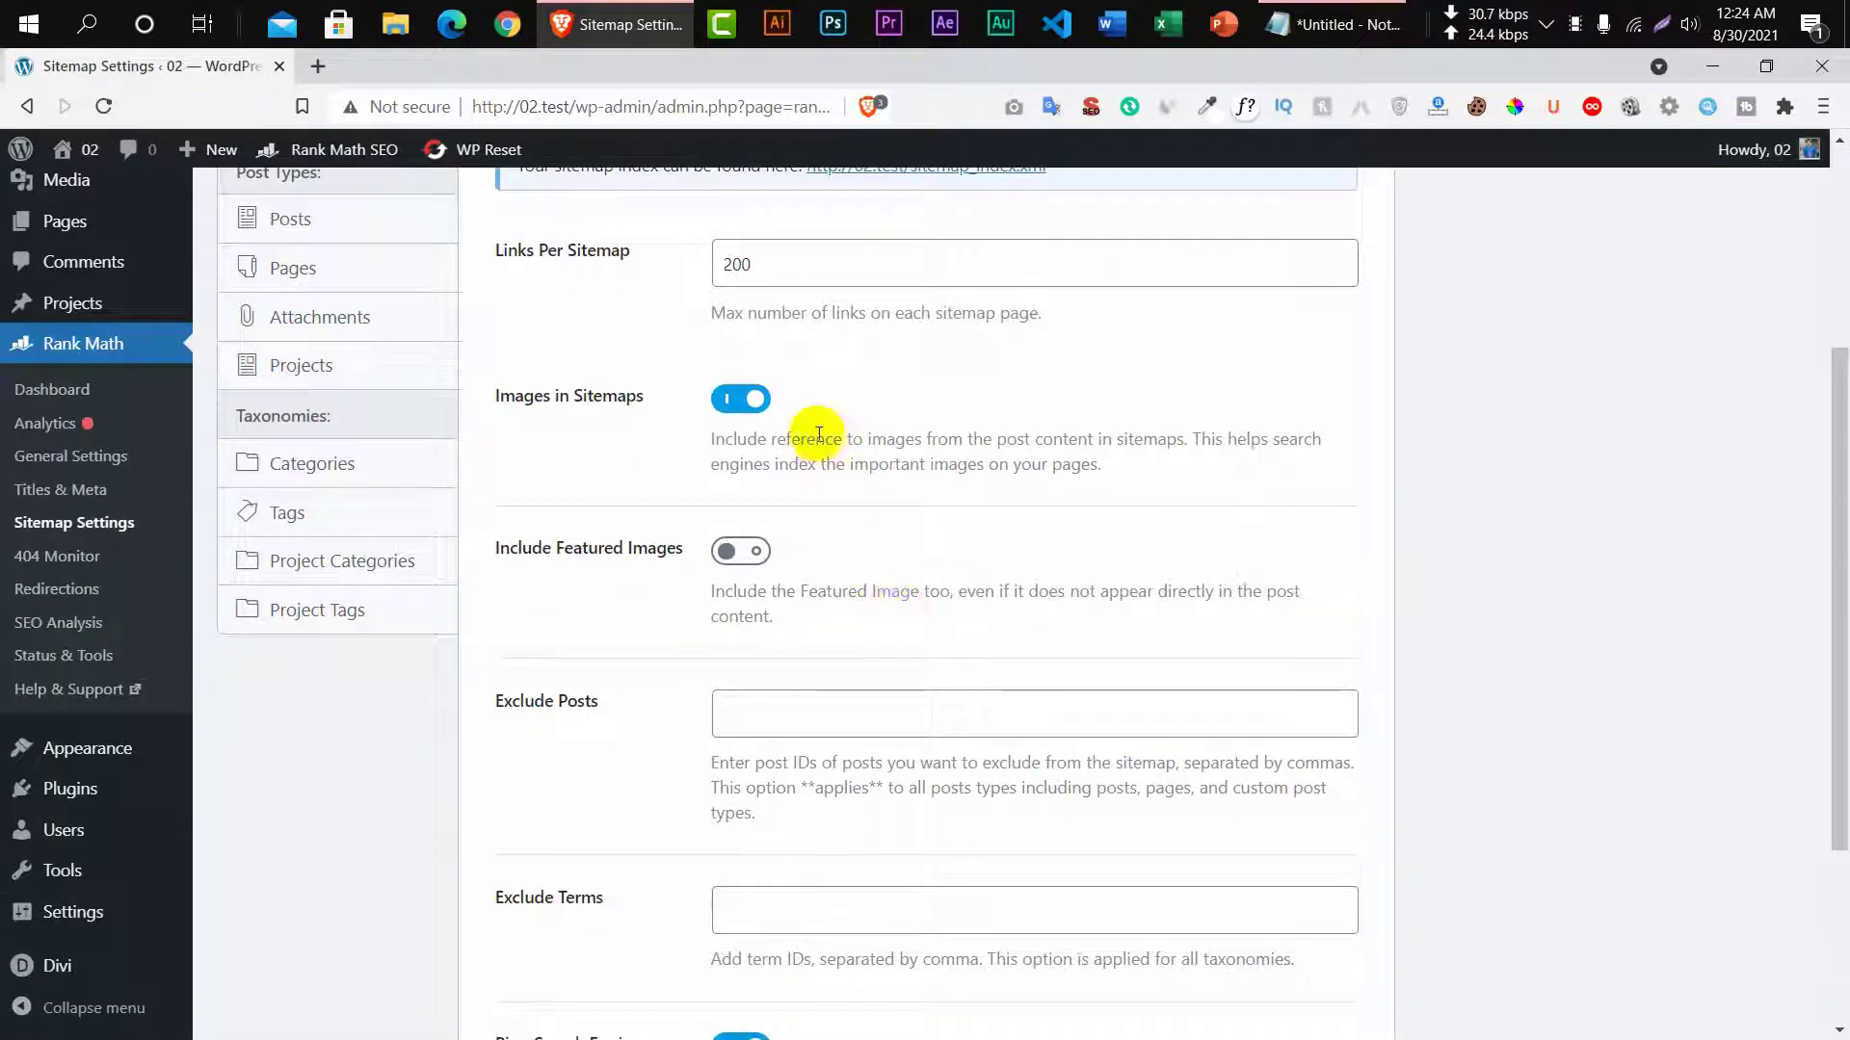
scroll(755, 549, "up", 3)
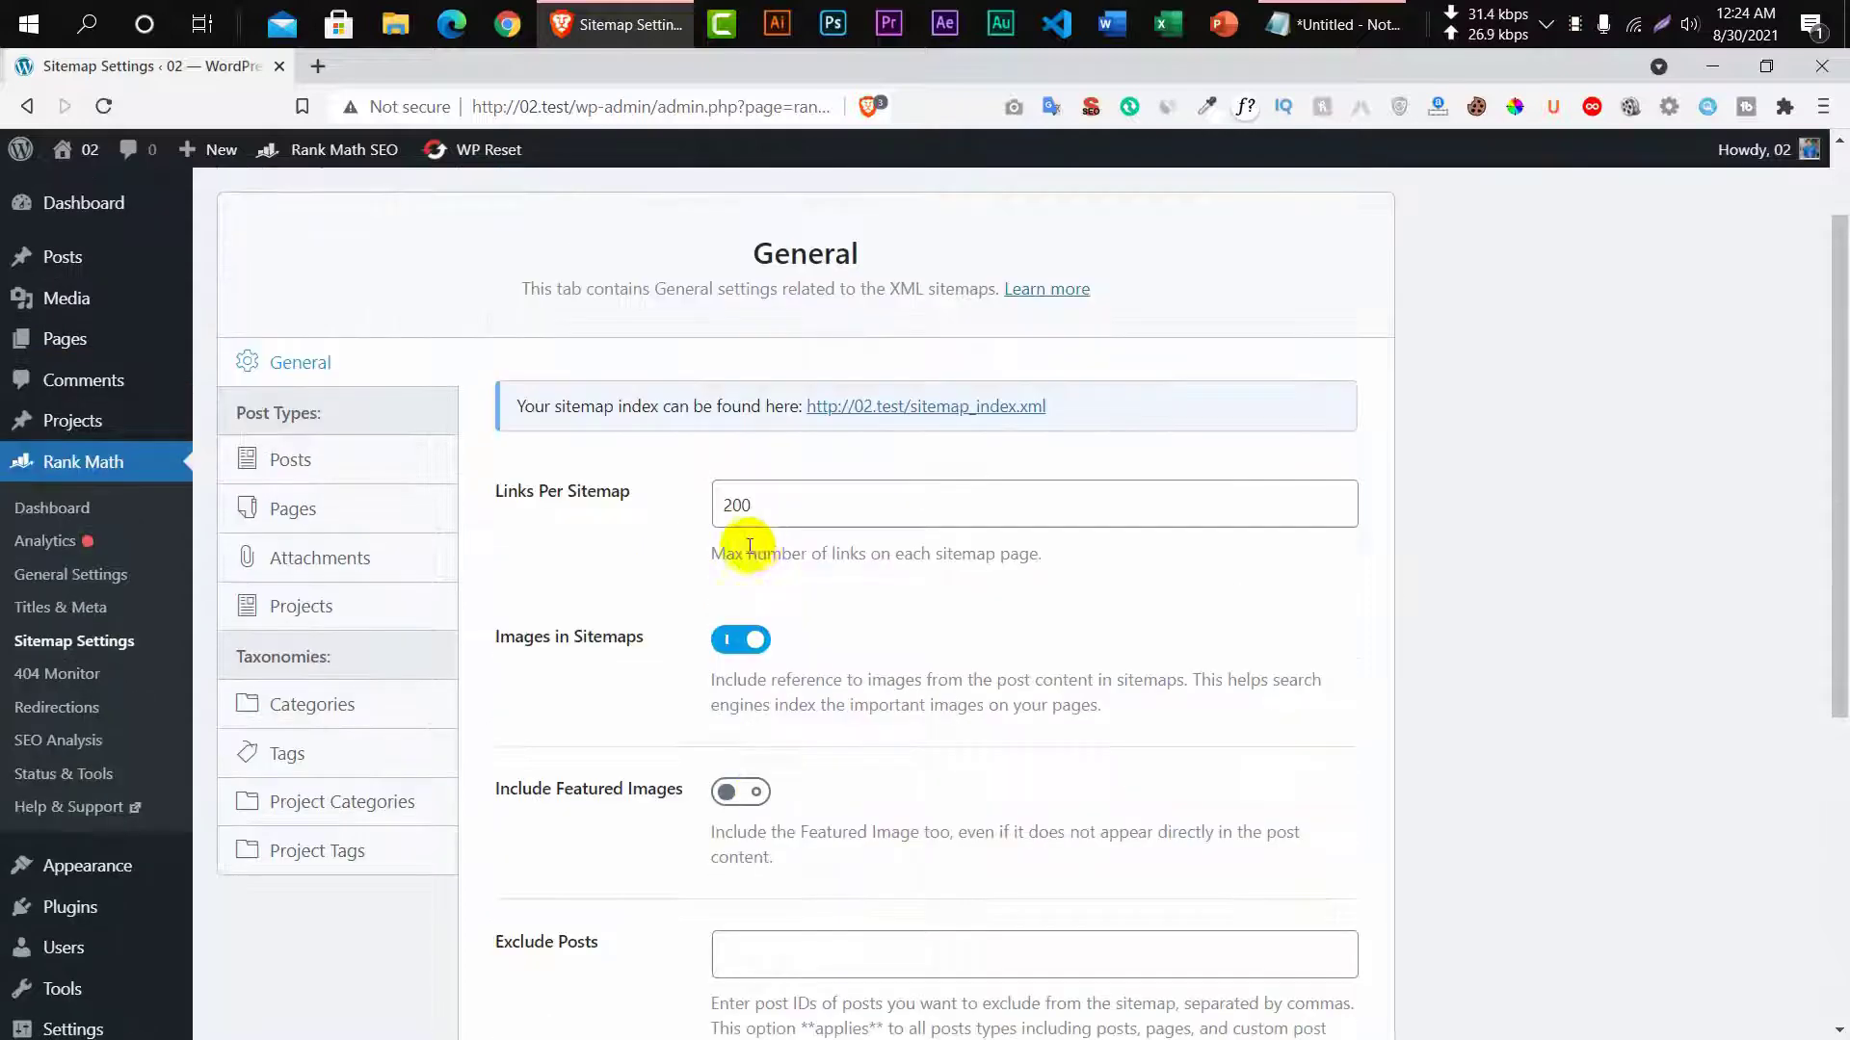
scroll(632, 686, "down", 2)
scroll(641, 669, "down", 3)
scroll(665, 641, "up", 3)
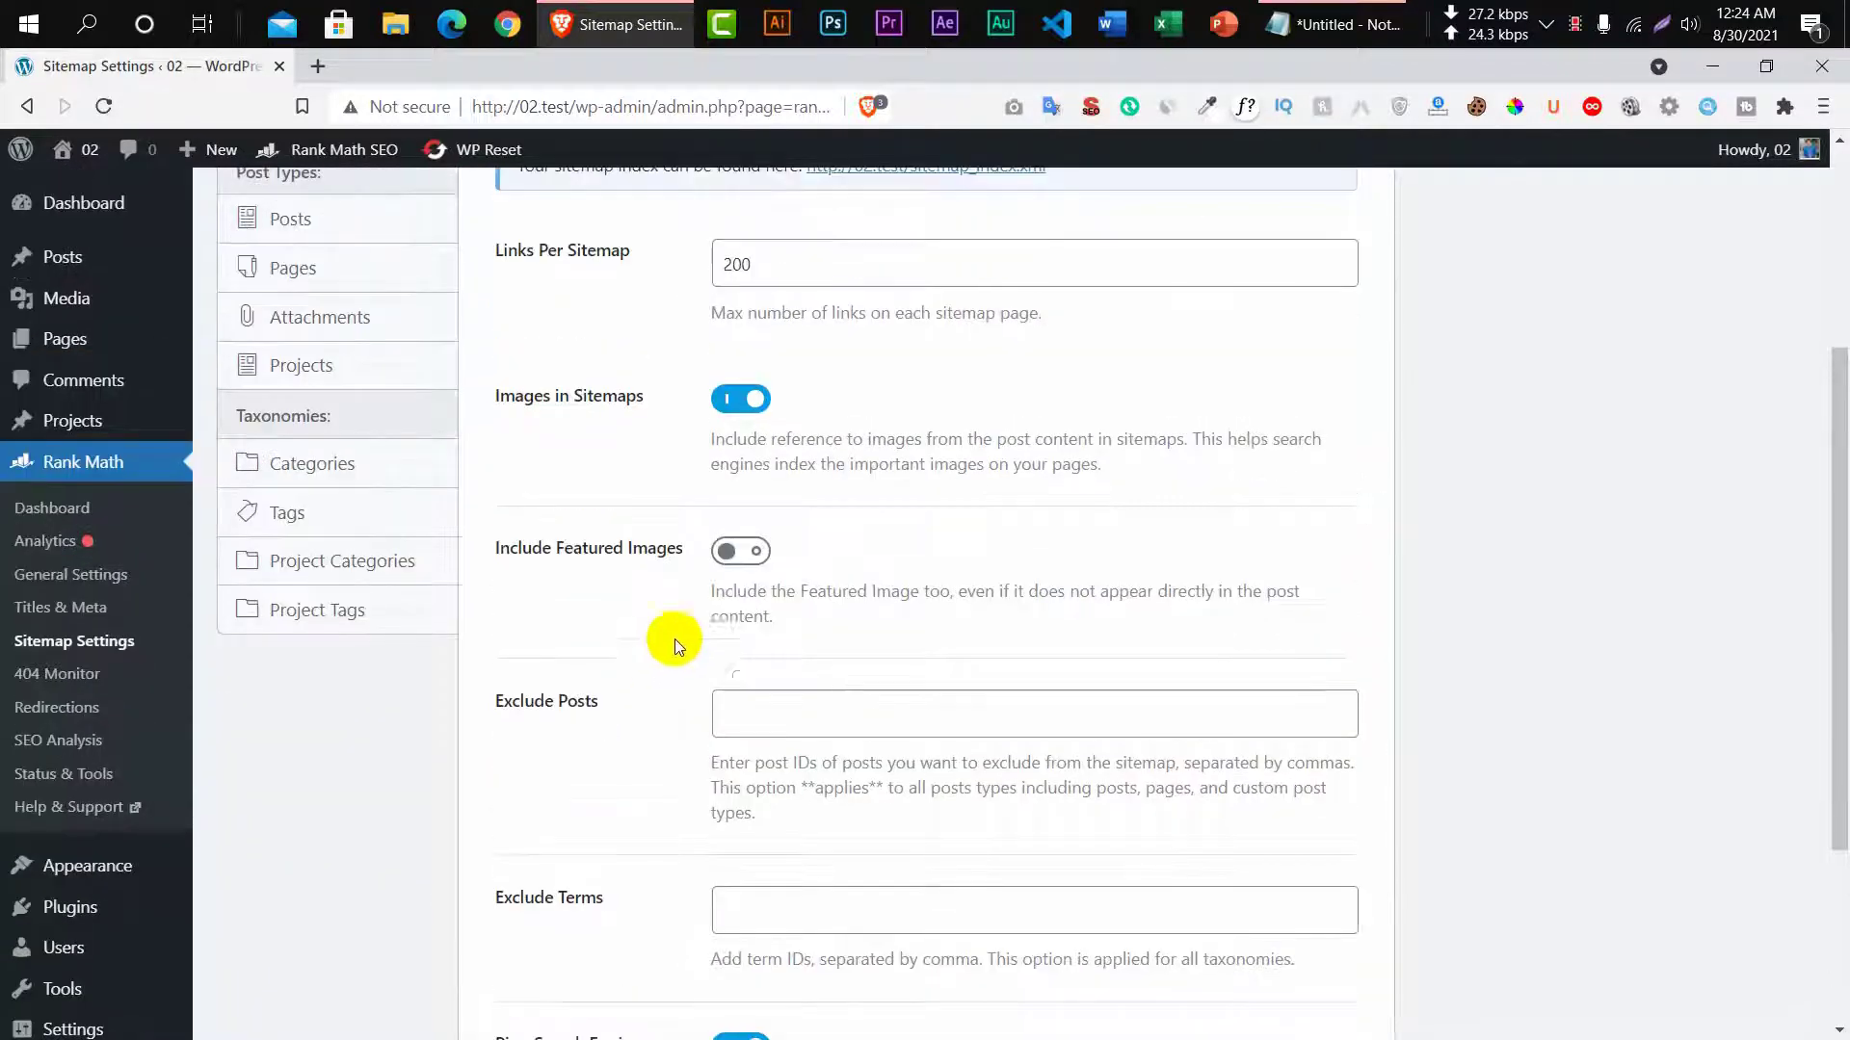
scroll(693, 568, "down", 3)
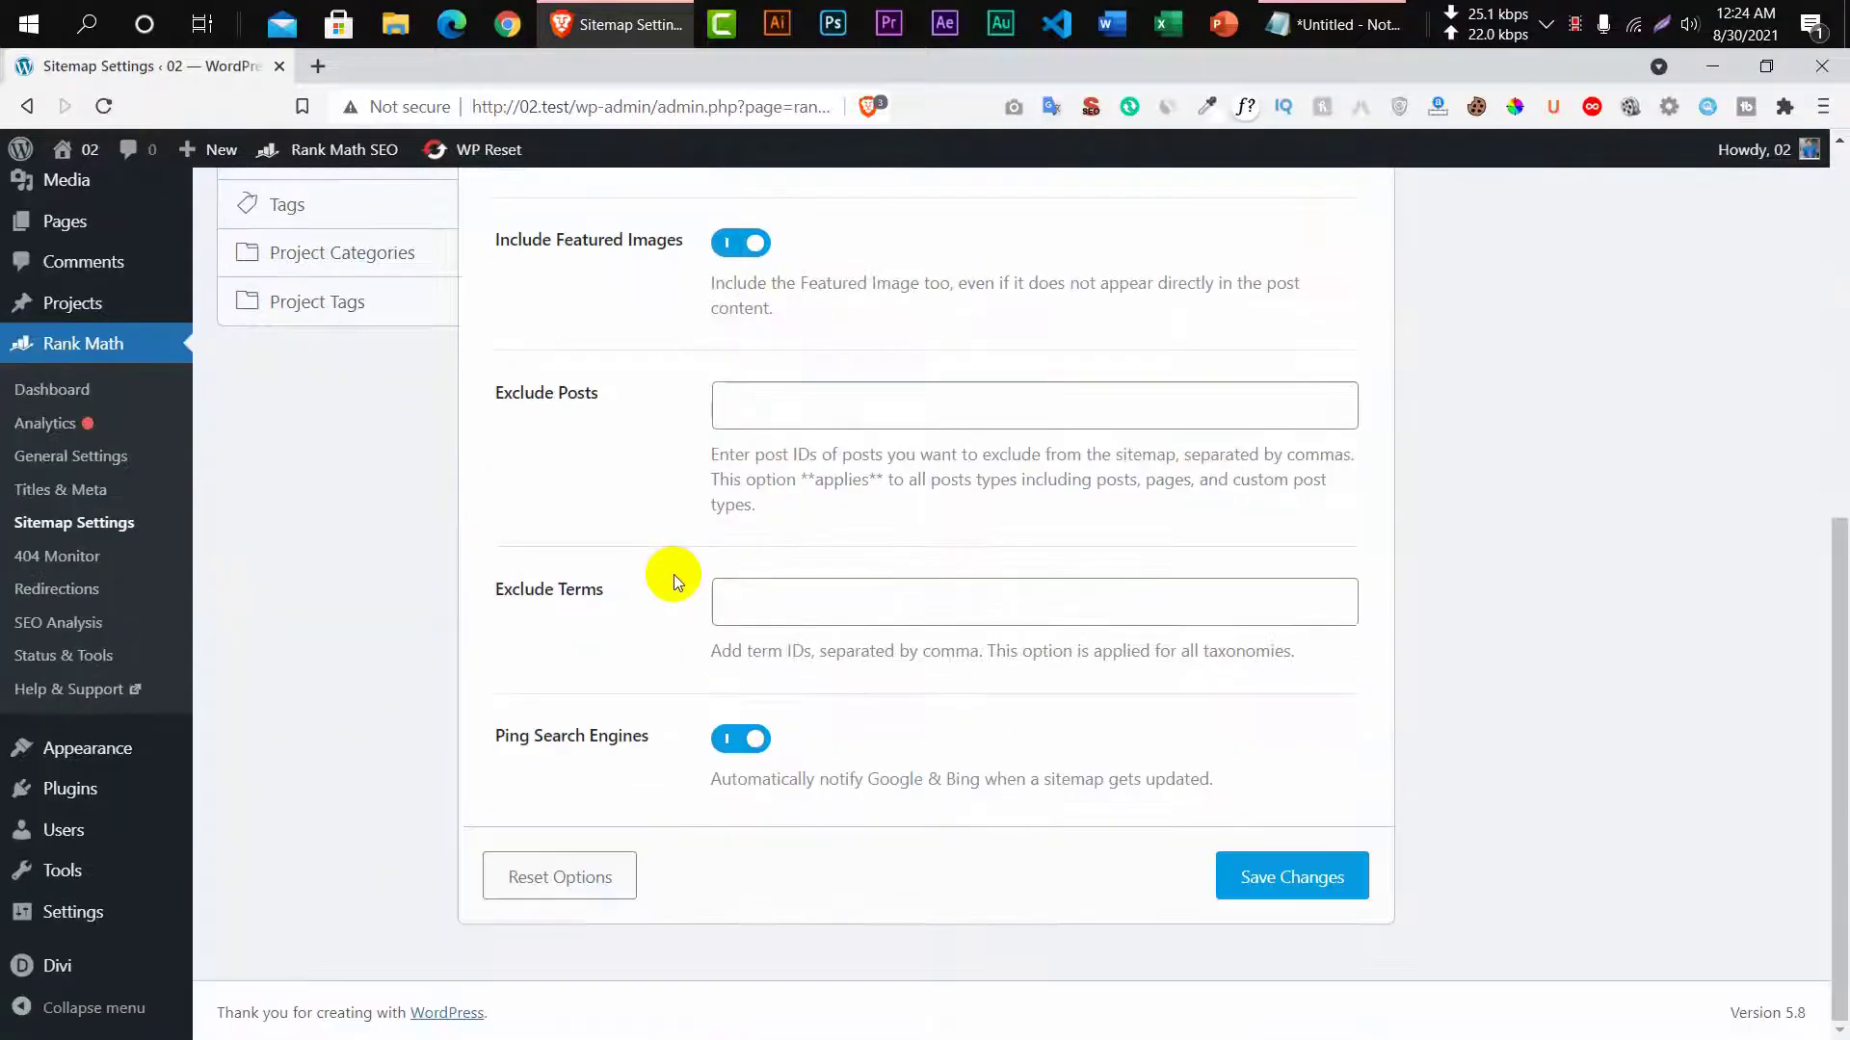
scroll(674, 574, "up", 7)
Review the Include in Sitemap option for Posts, Pages, Attachments, Projects and each taxonomy, ending with Project Tags.
left_click(346, 589)
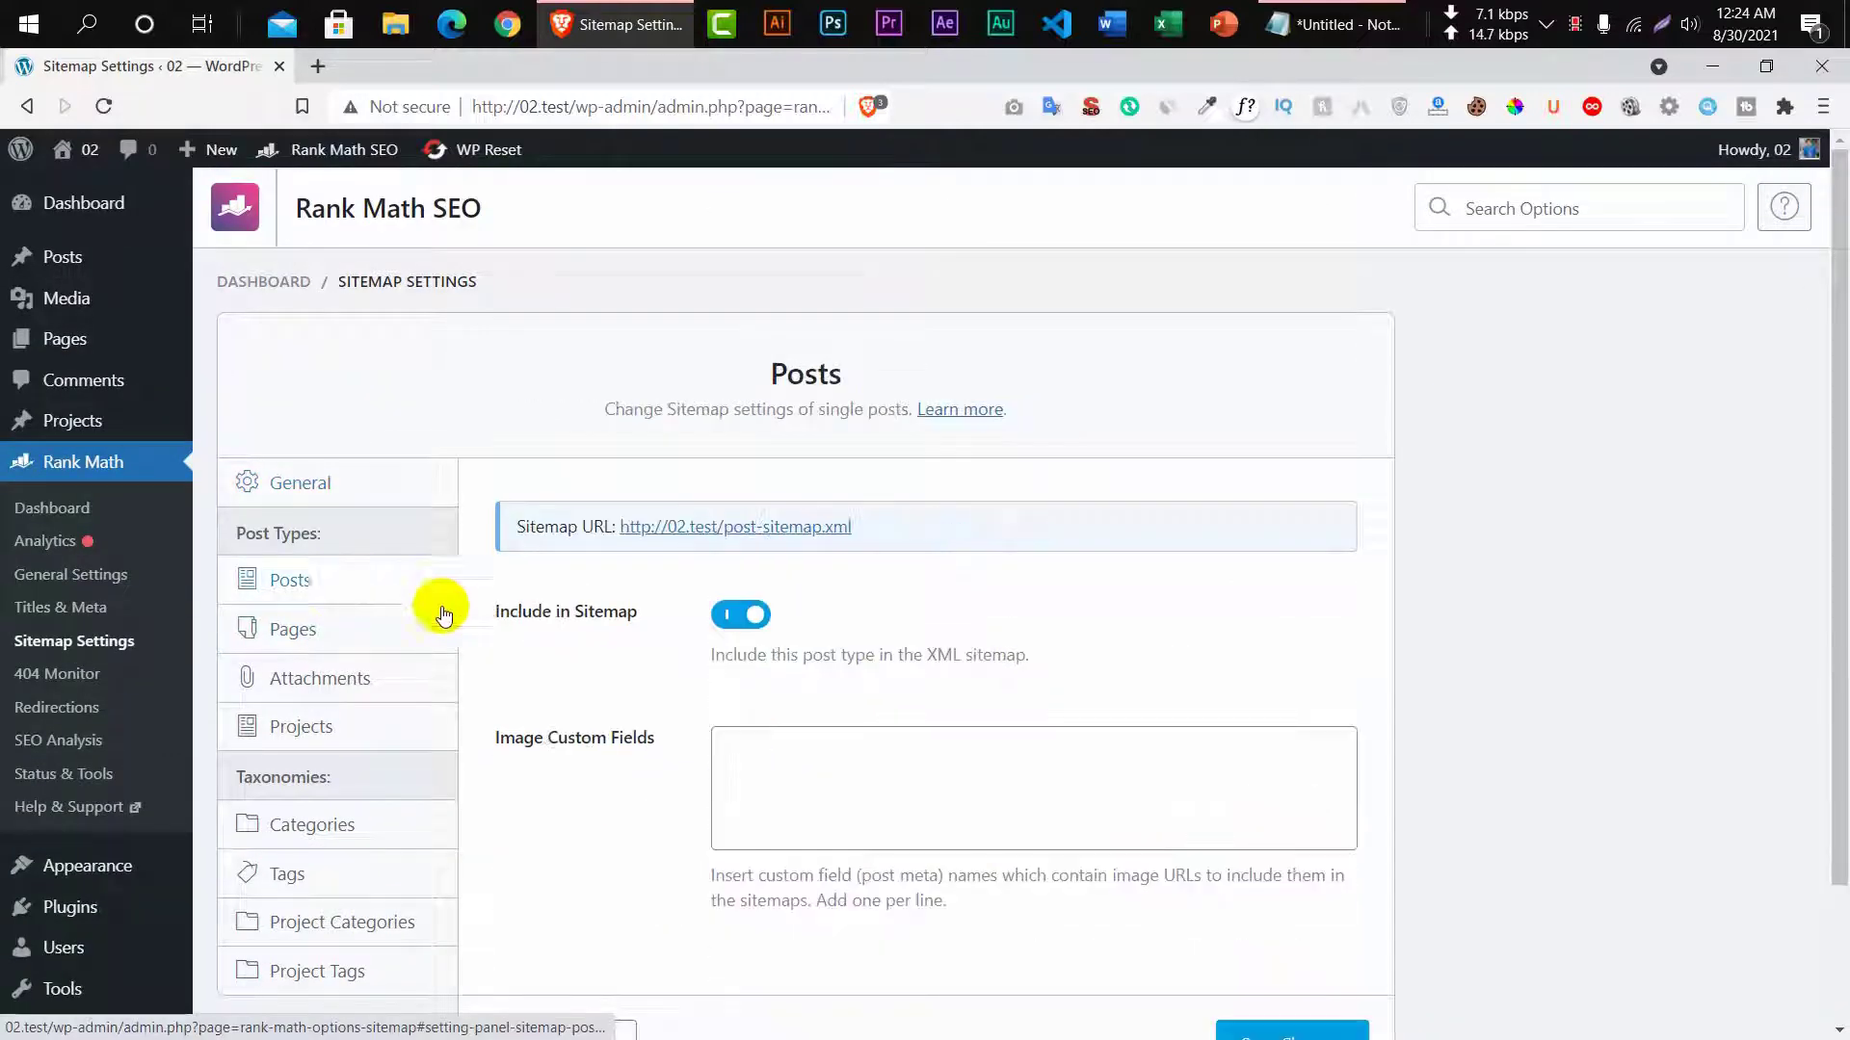
left_click(351, 629)
left_click(361, 680)
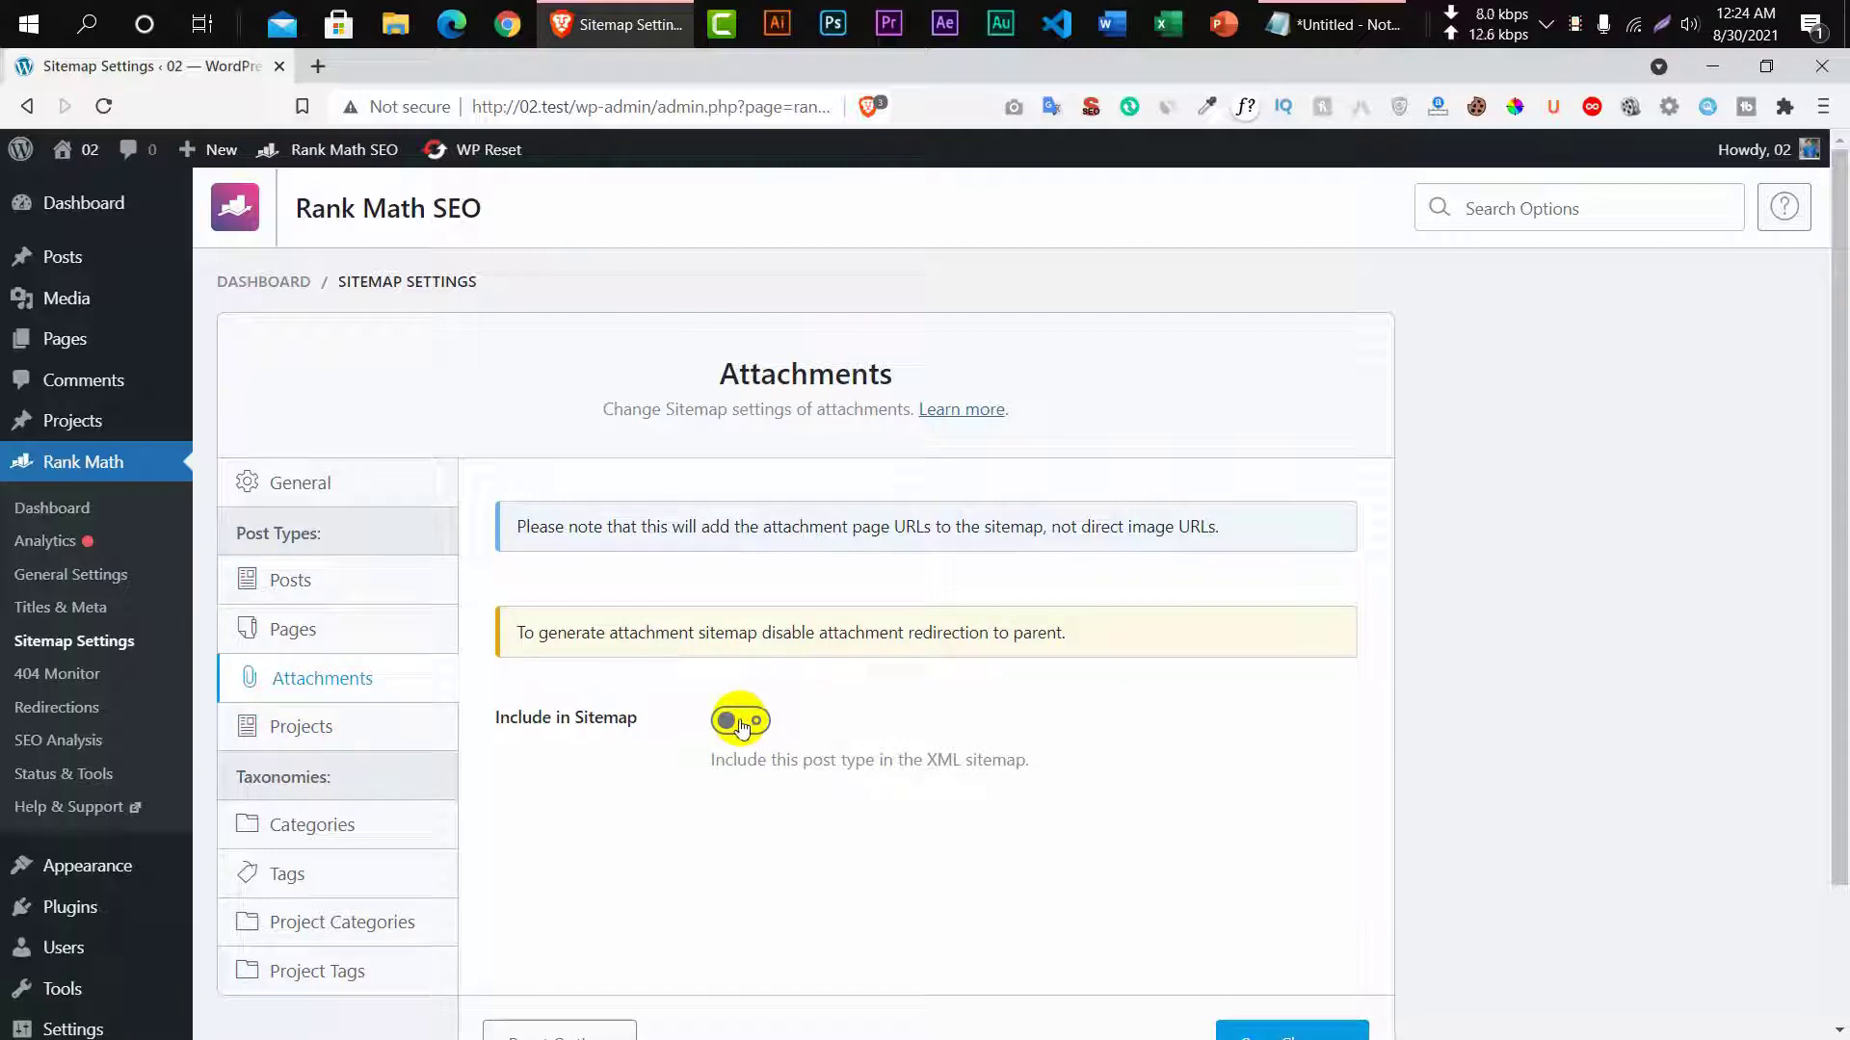
left_click(323, 726)
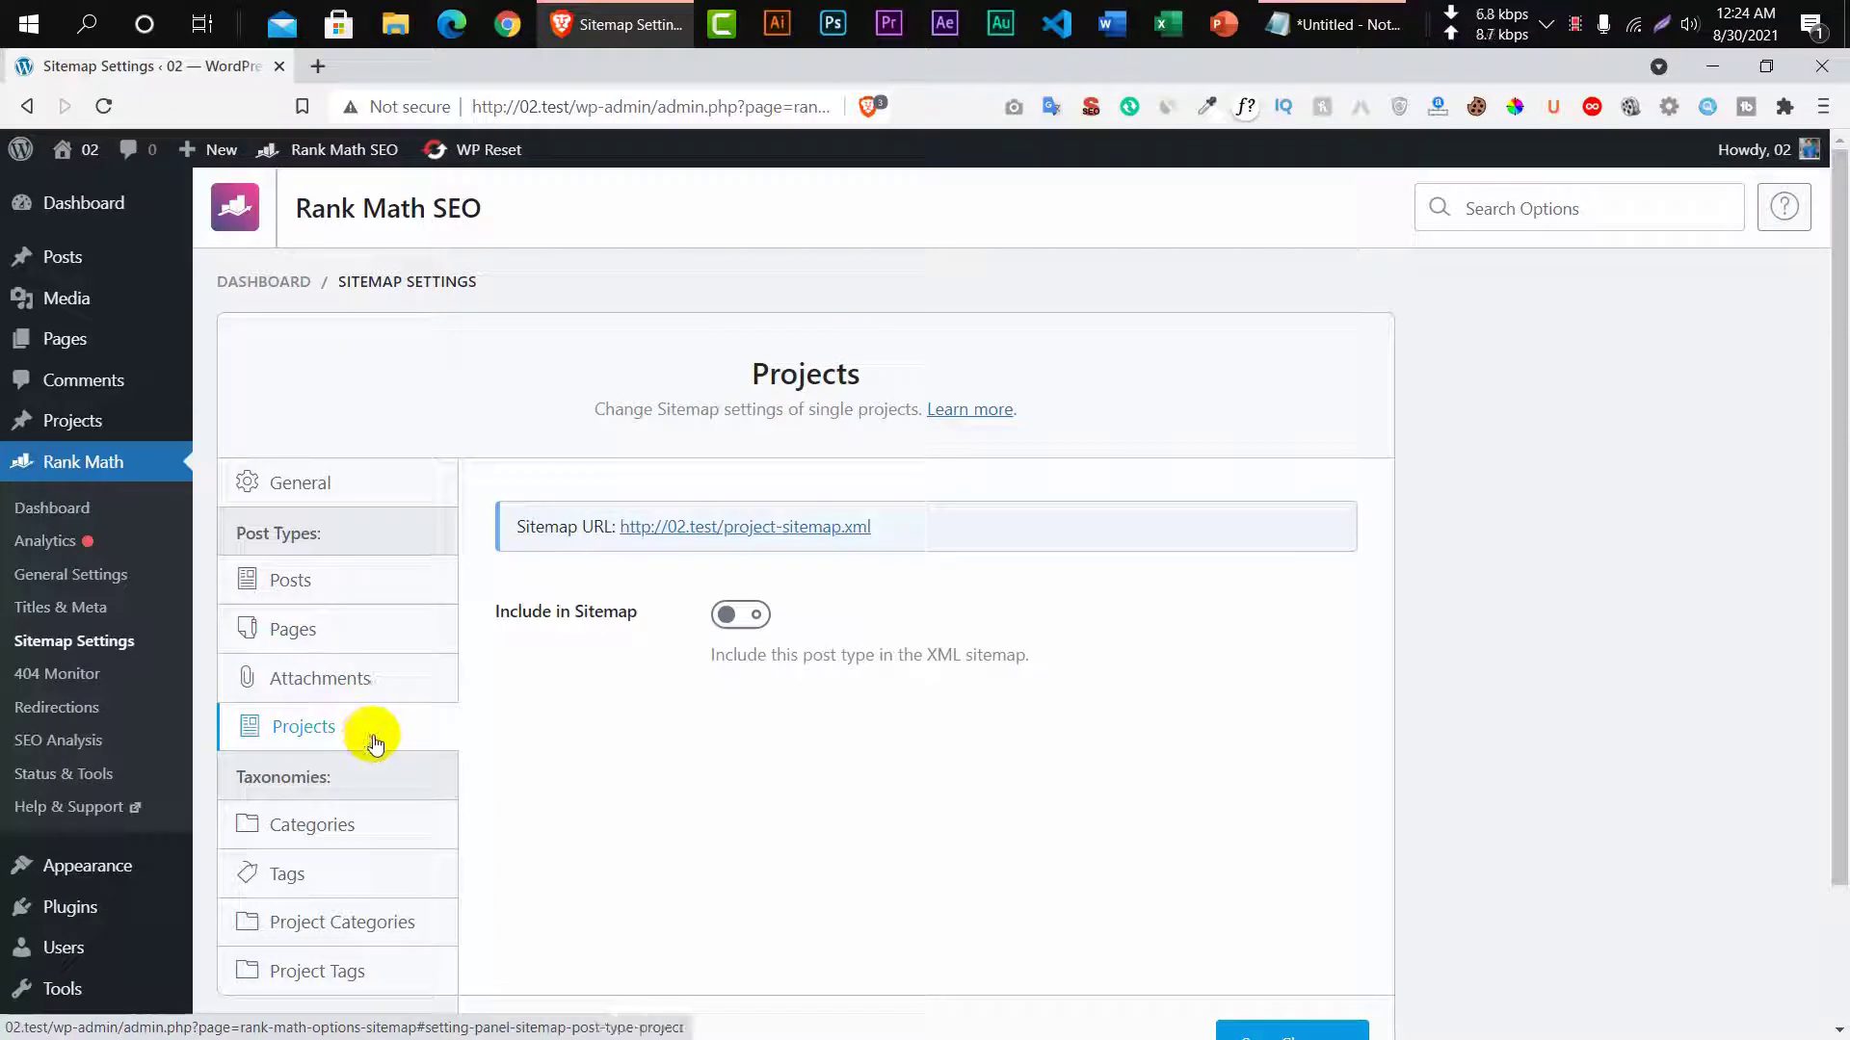
left_click(360, 841)
left_click(343, 873)
left_click(363, 920)
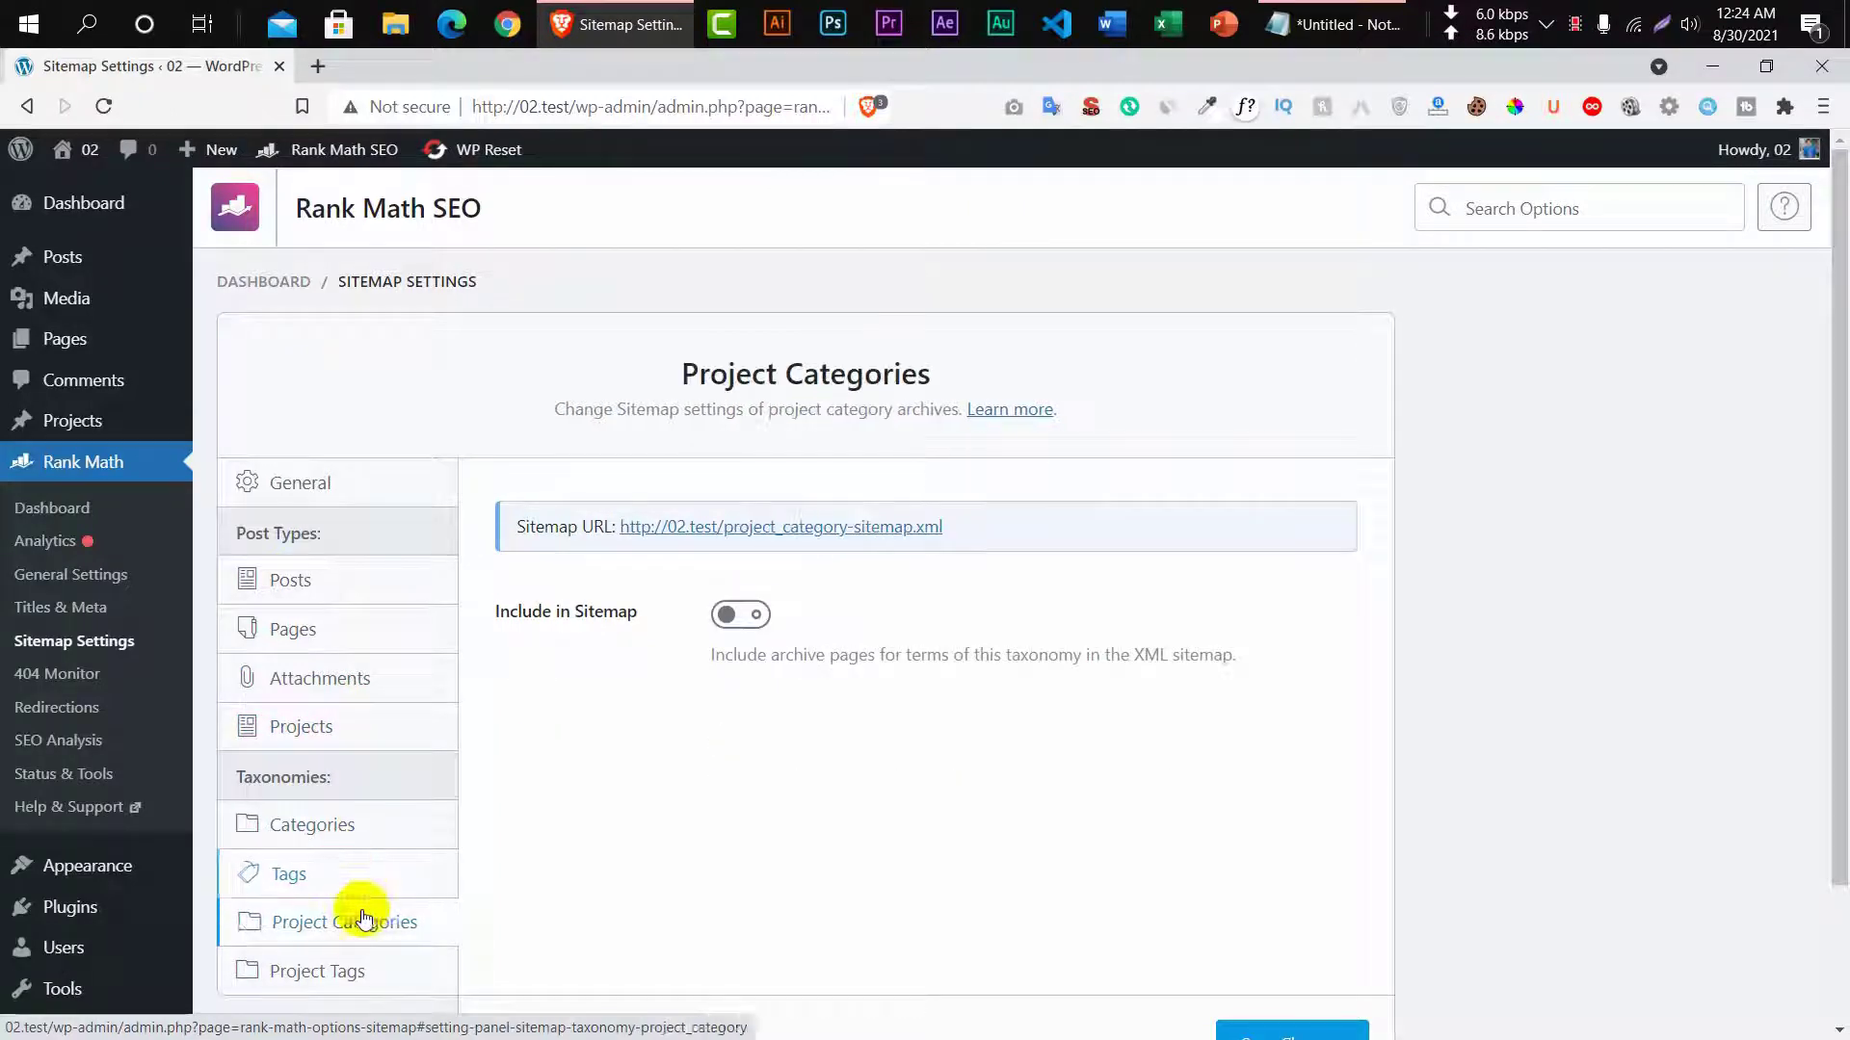
left_click(367, 971)
scroll(436, 771, "down", 2)
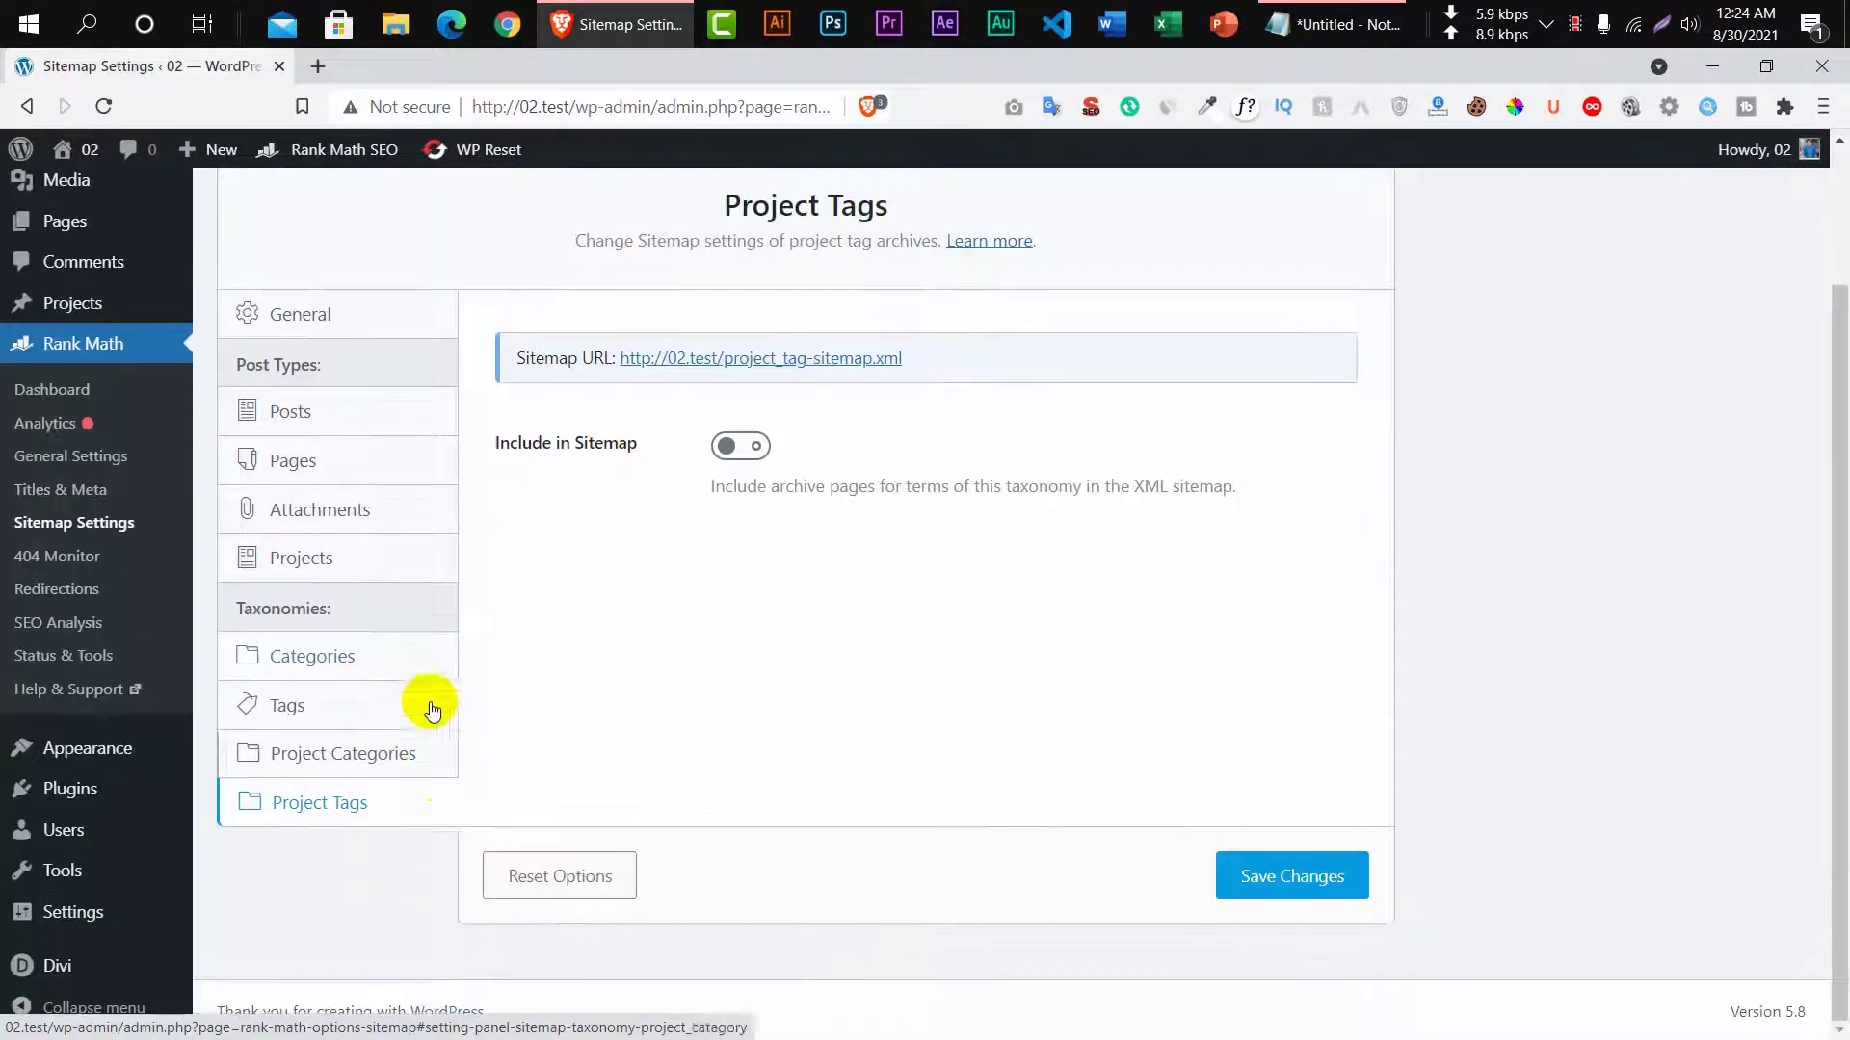
Return to the General sitemap settings, open the sitemap index link in a new tab, and save the sitemap changes.
left_click(337, 314)
middle_click(887, 359)
scroll(607, 448, "down", 4)
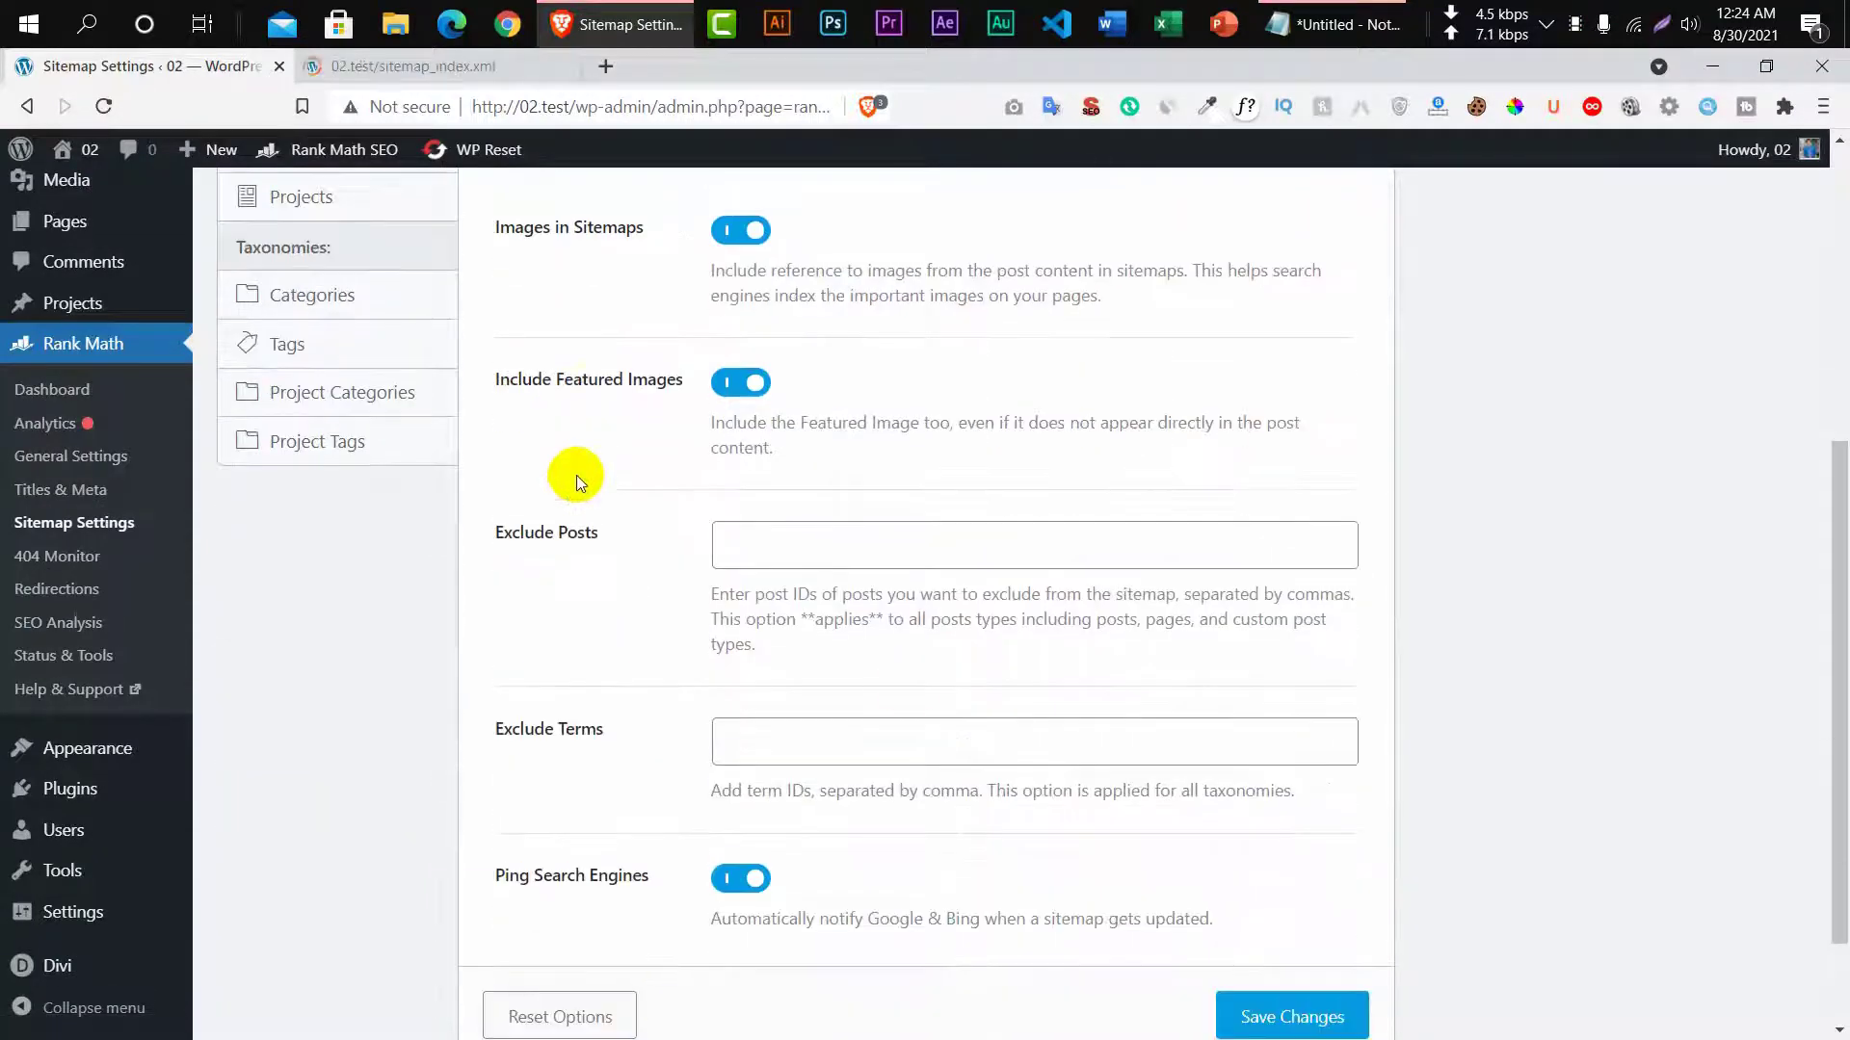
View the XML sitemap index, open its post, page and category sitemaps in new tabs, and close all the sitemap tabs.
left_click(466, 80)
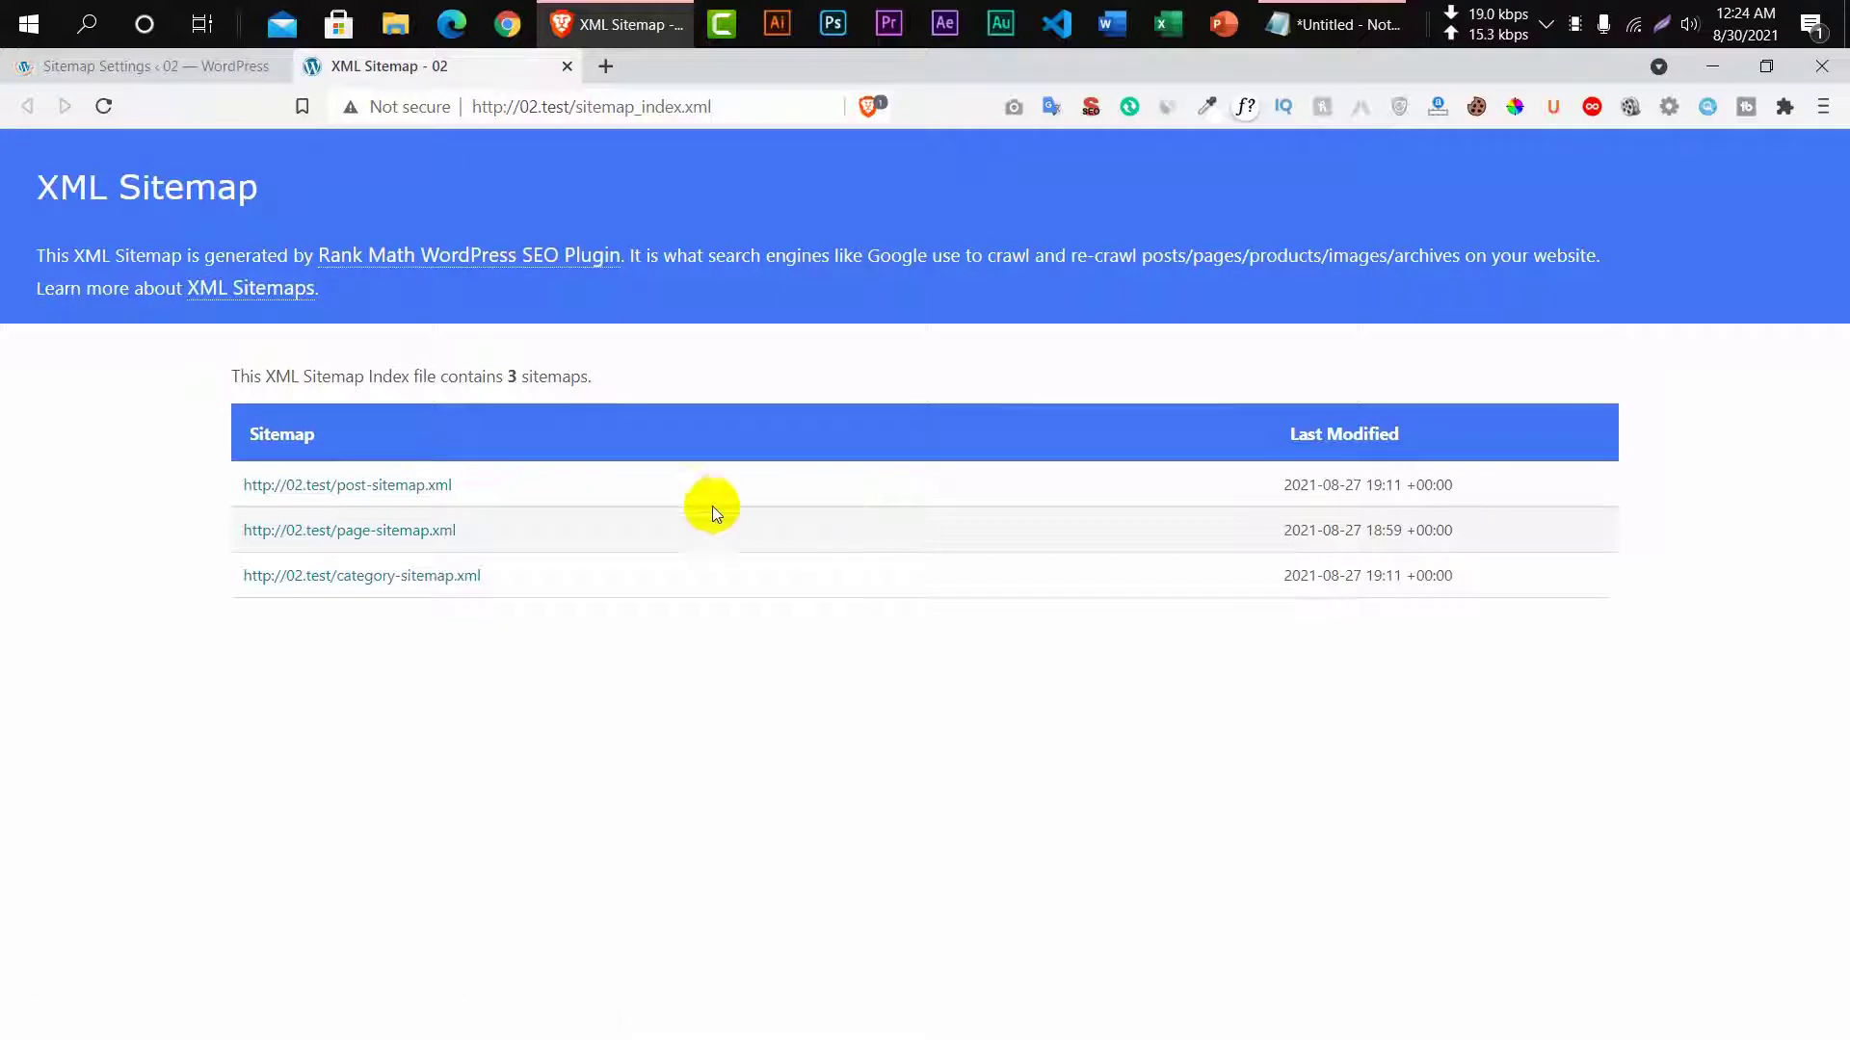
middle_click(429, 488)
middle_click(429, 528)
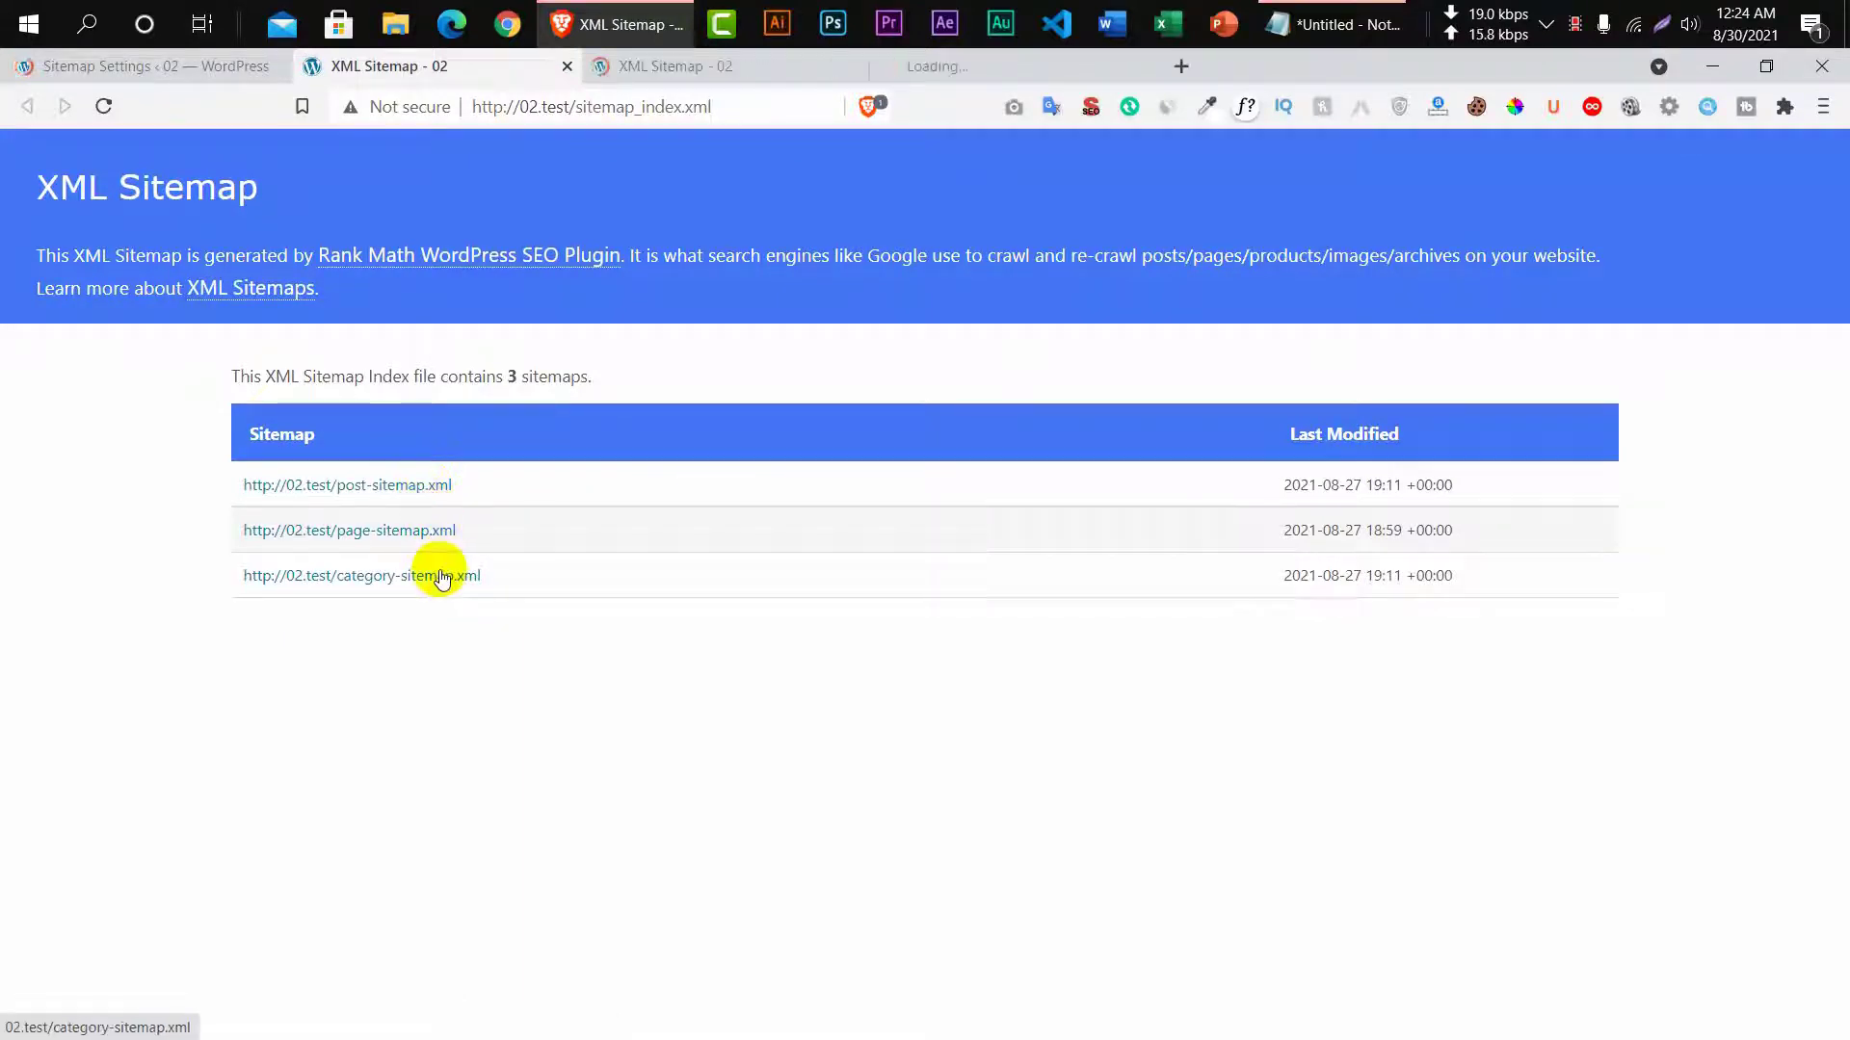
left_click(566, 66)
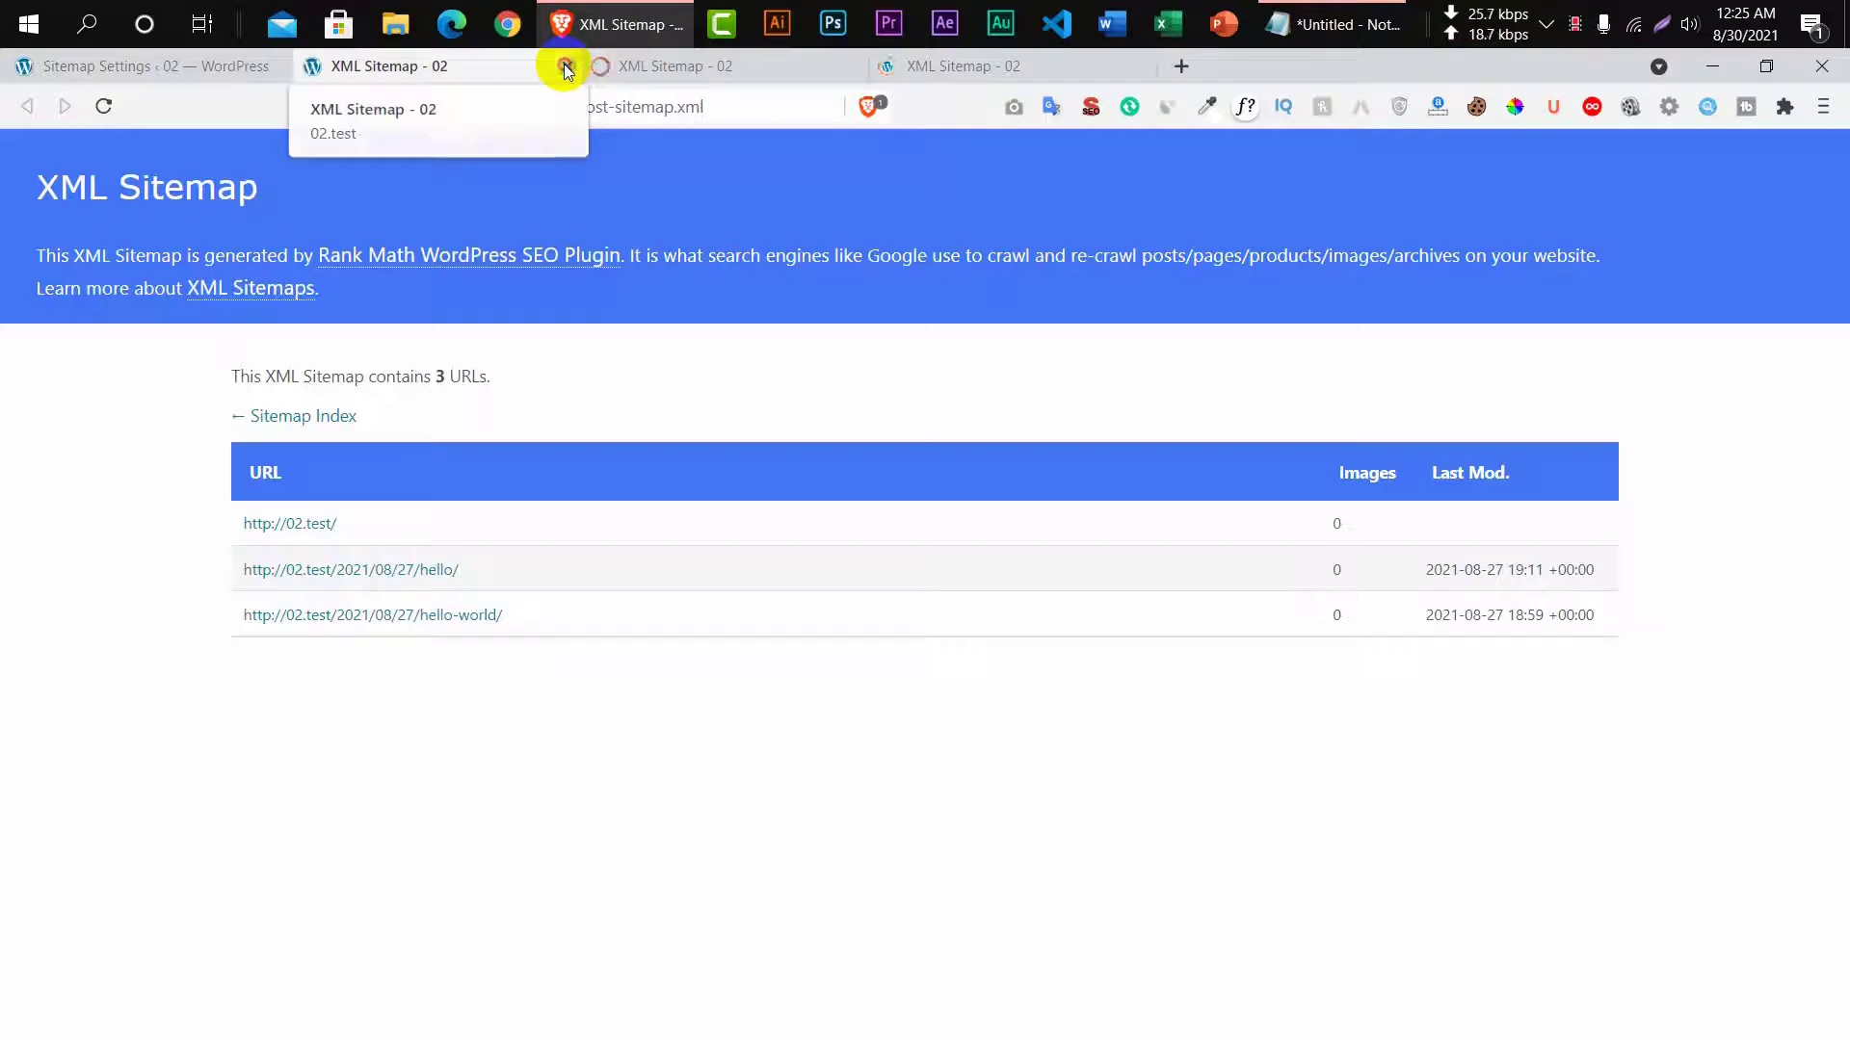
left_click(567, 67)
left_click(566, 67)
left_click(566, 66)
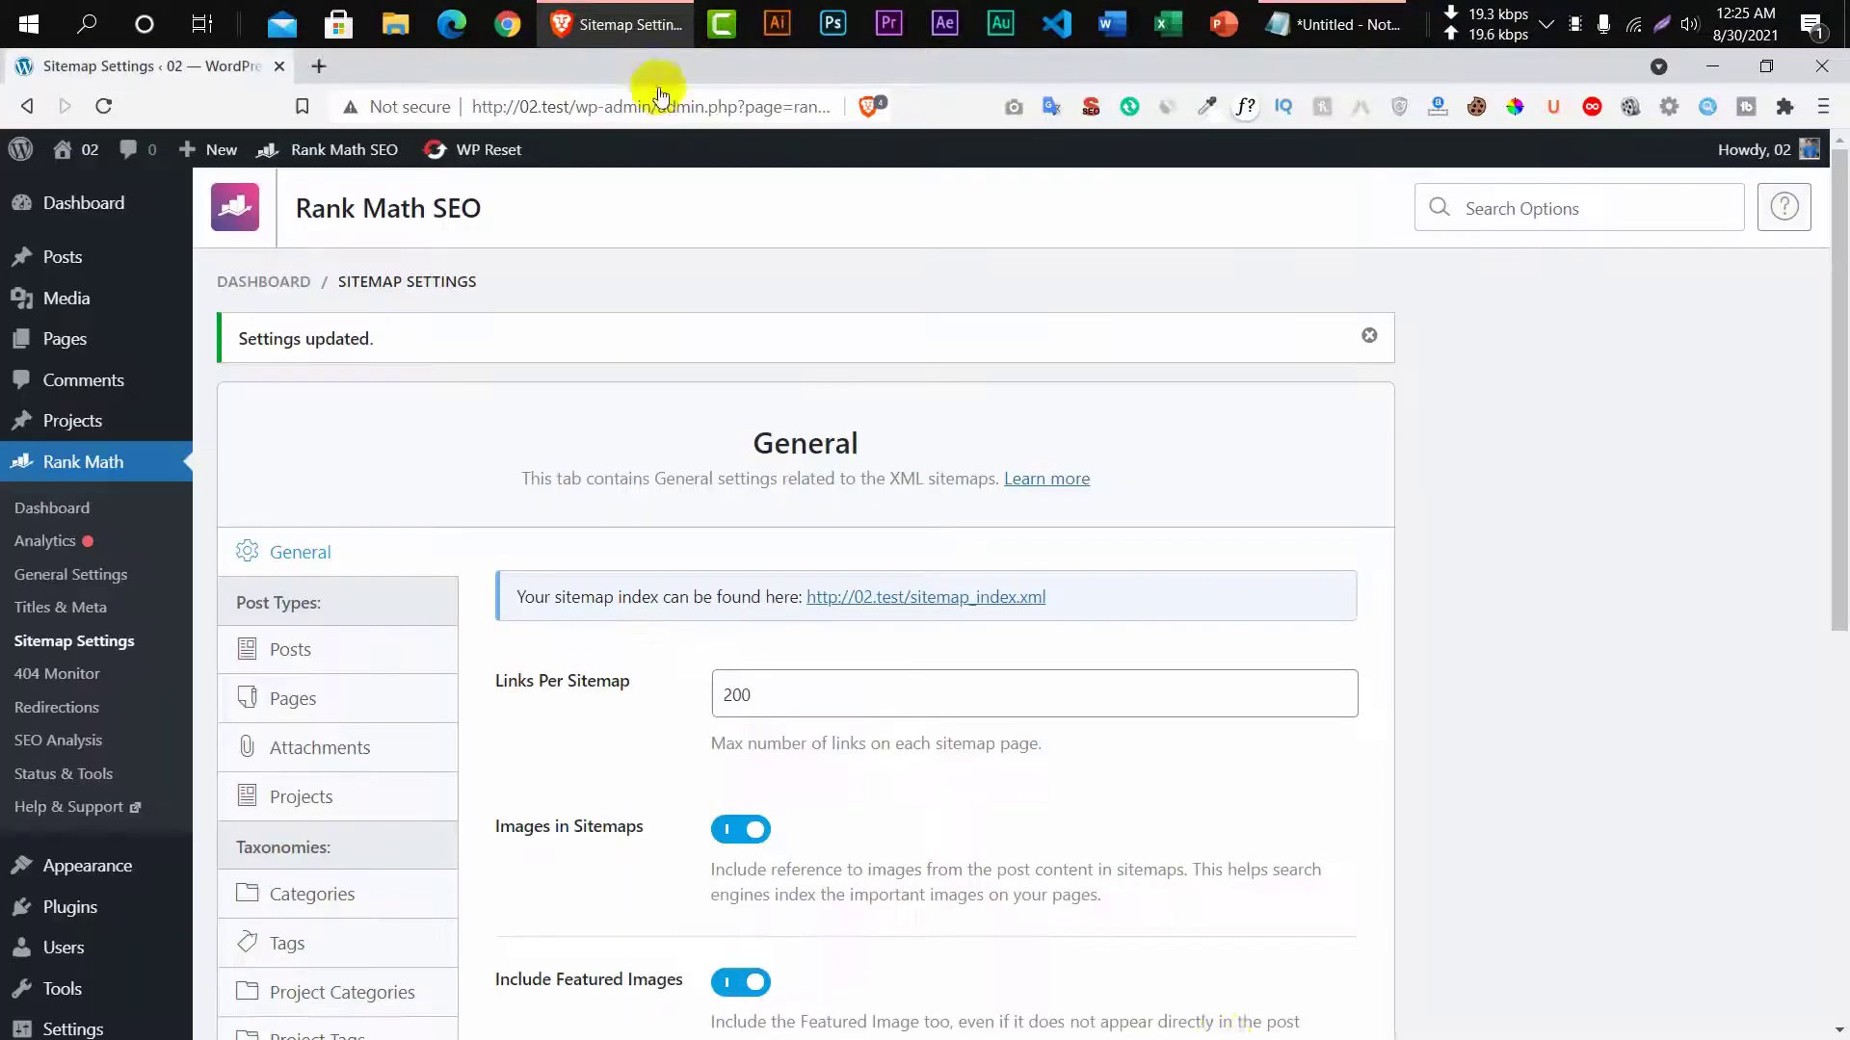
Open the 404 Monitor page, followed by the Redirections page.
left_click(79, 674)
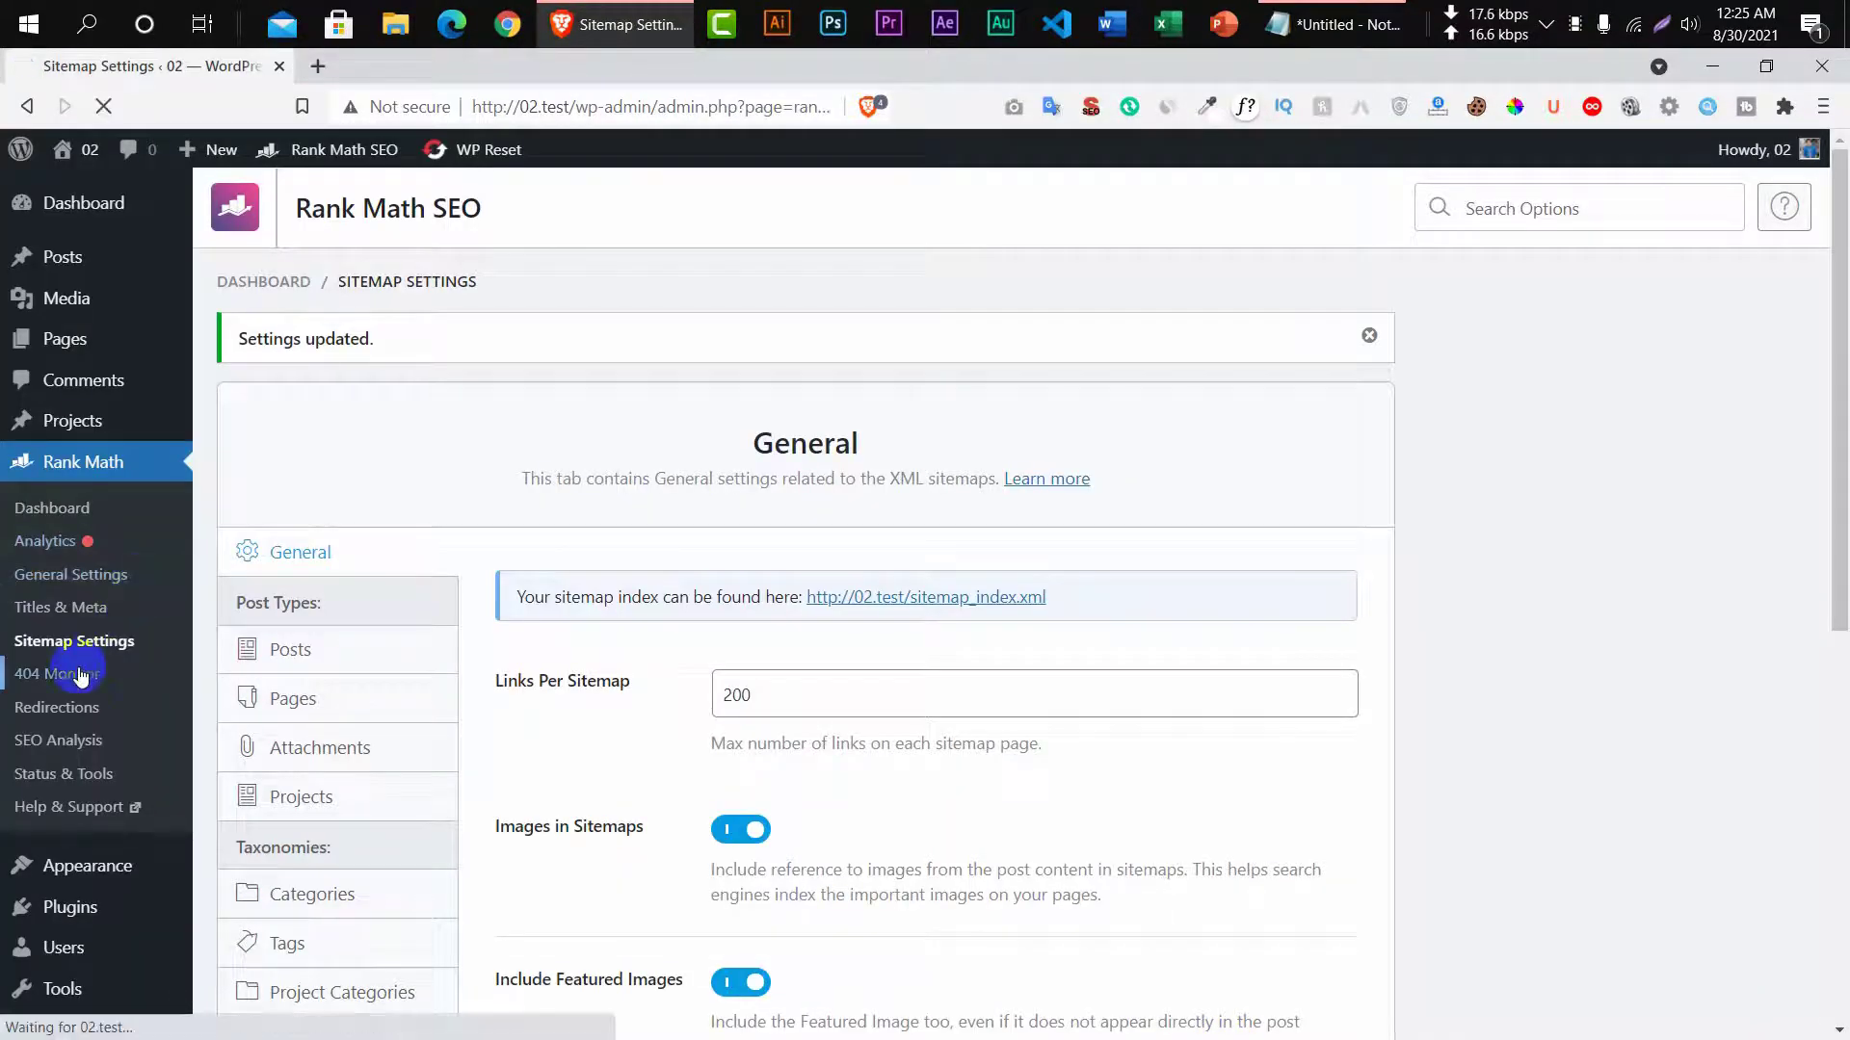
left_click(83, 711)
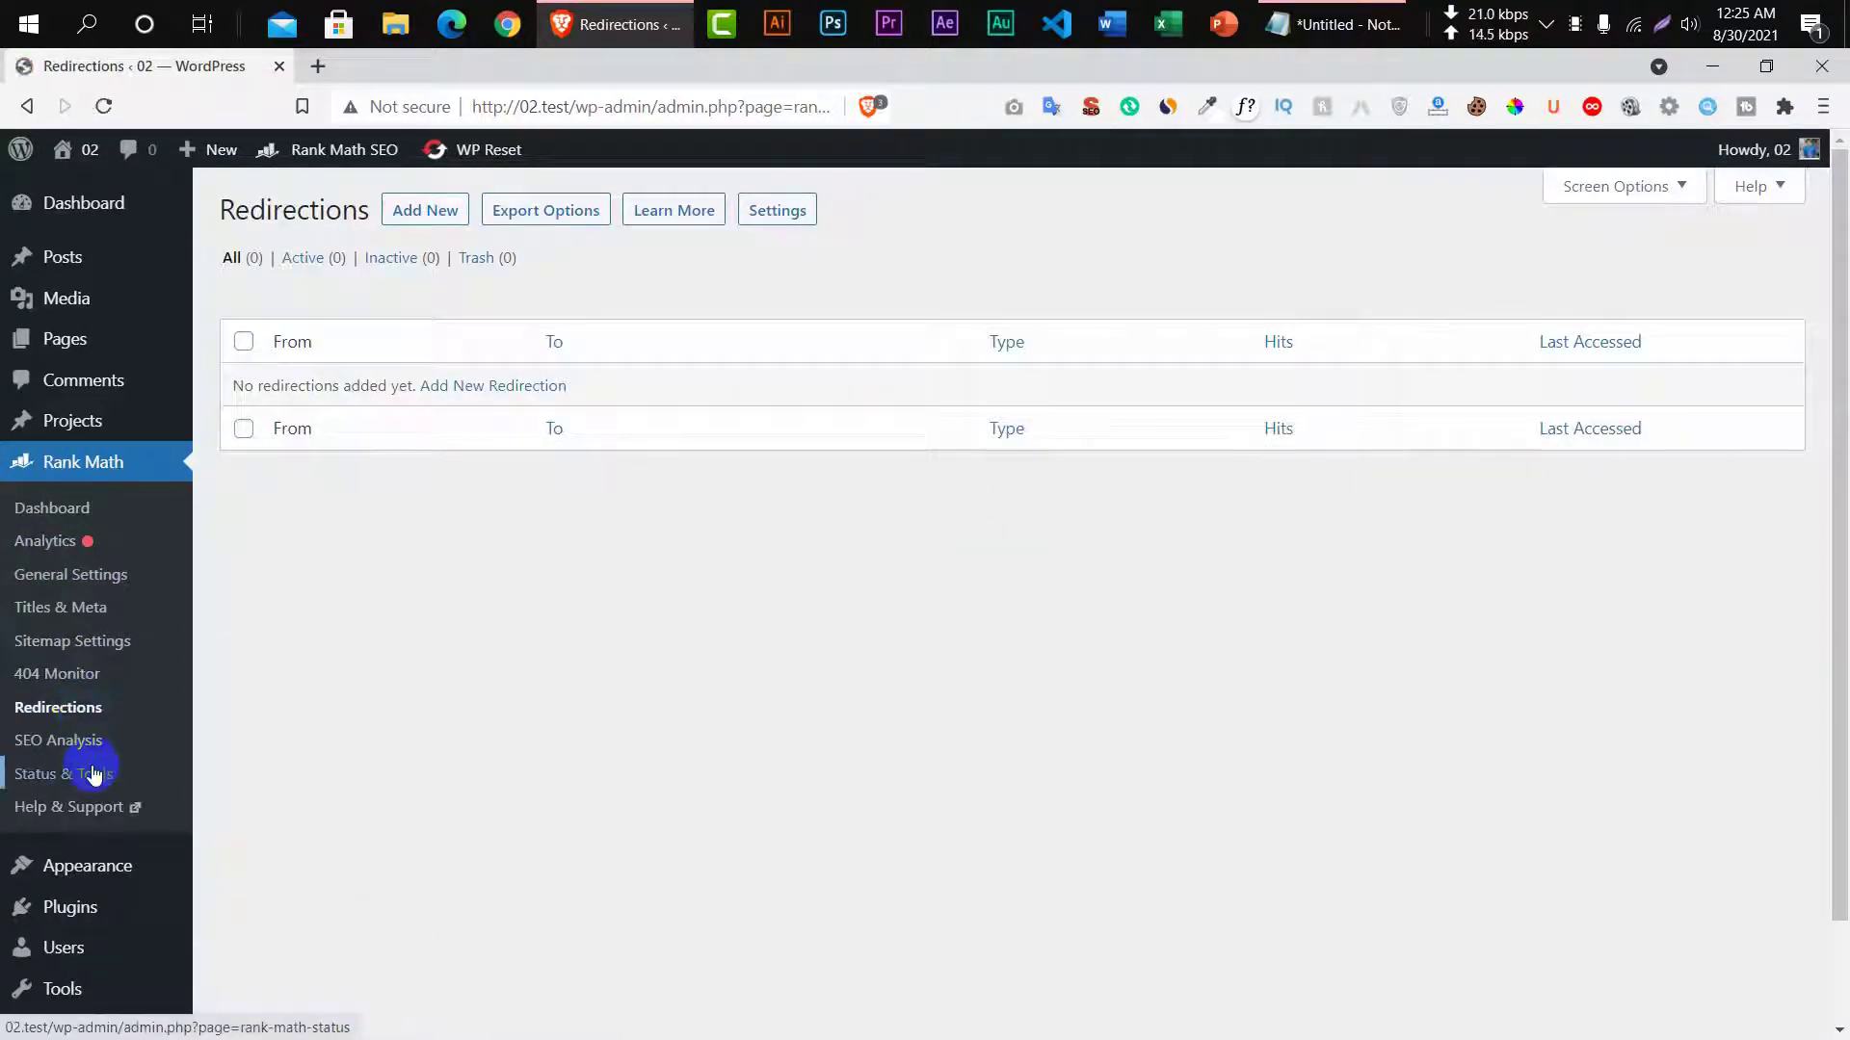
Open the SEO Analysis page and start a site-wide analysis.
left_click(90, 740)
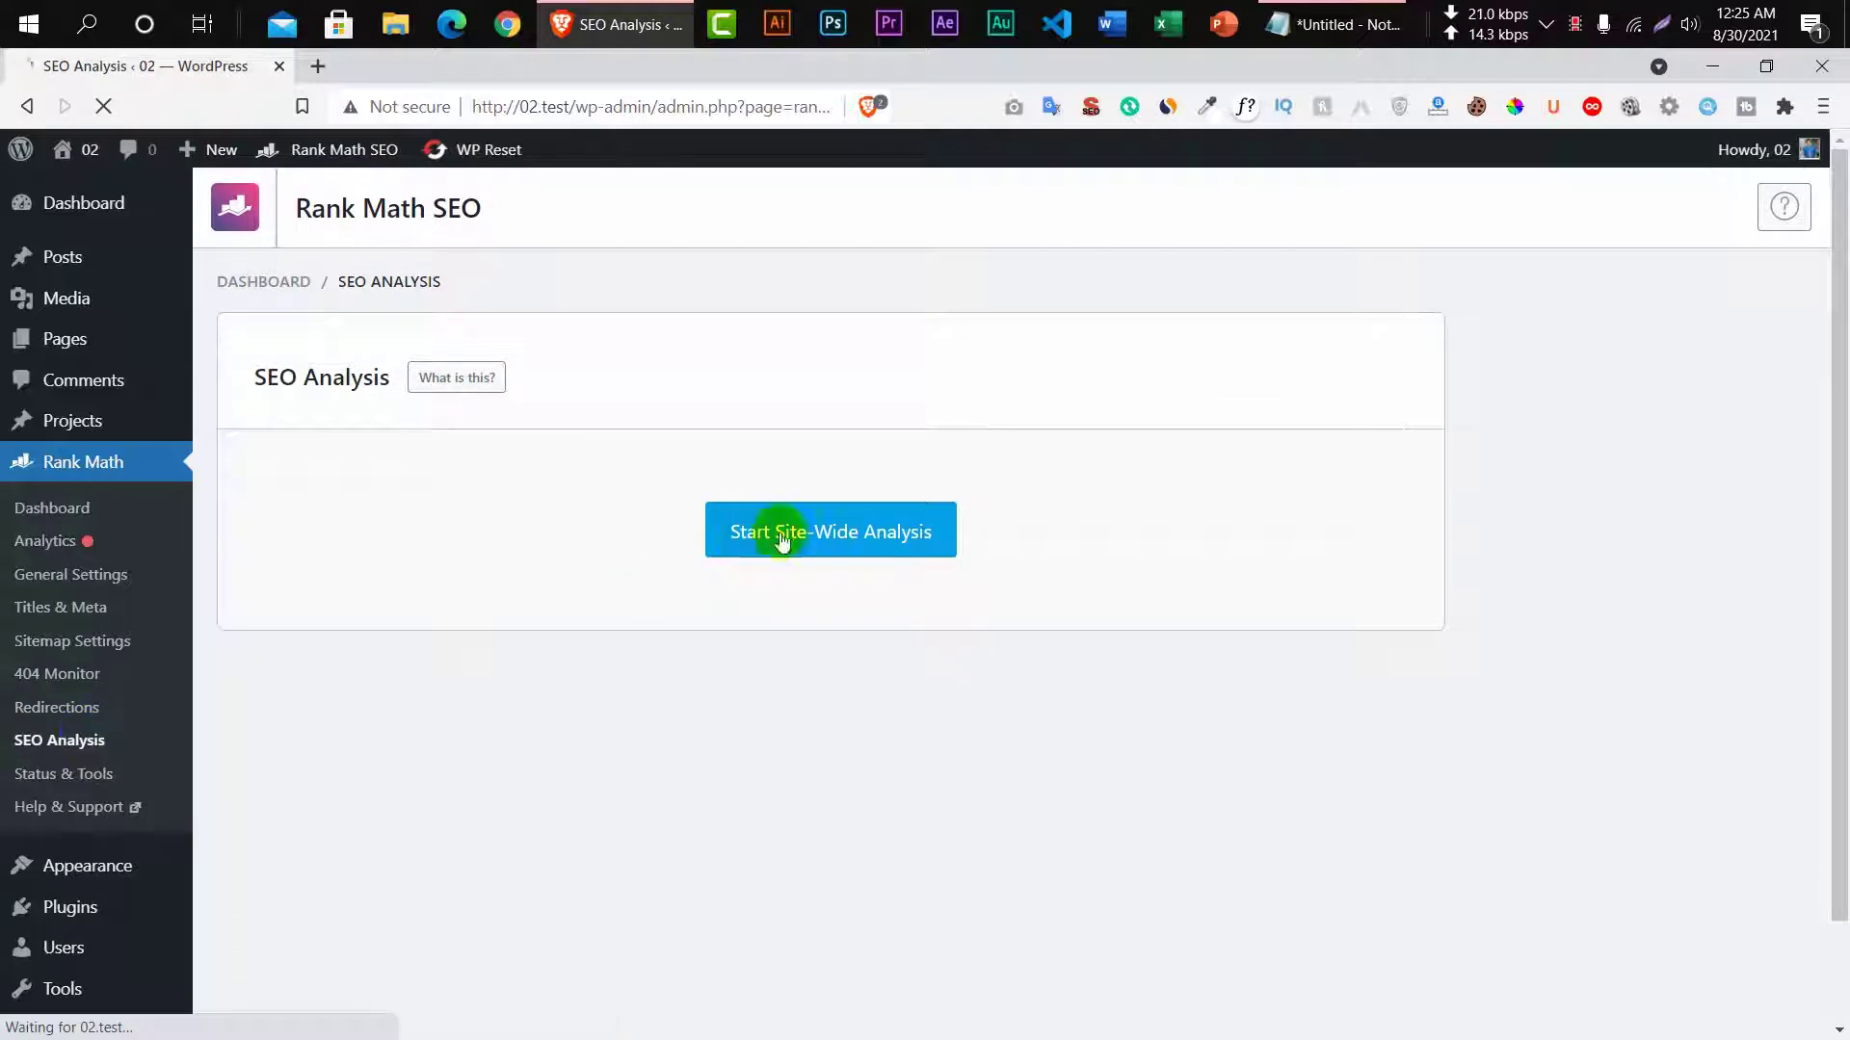
left_click(787, 528)
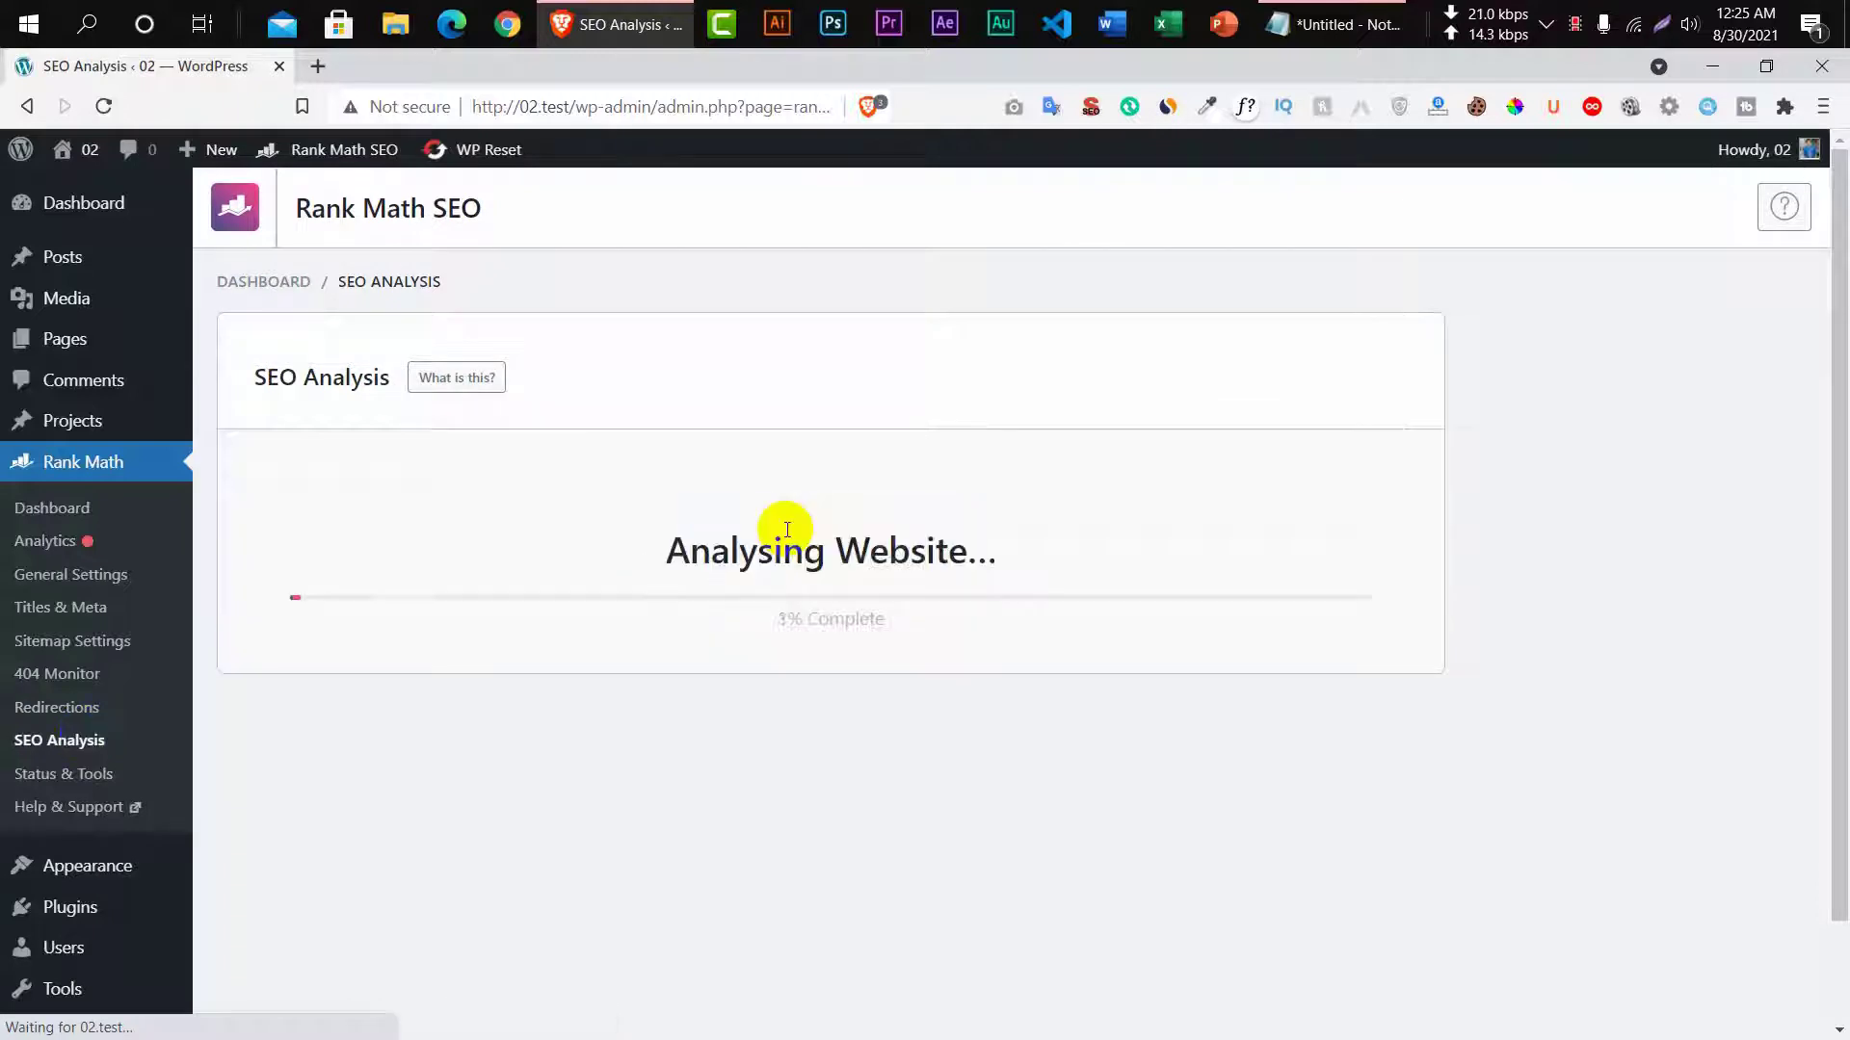
Review the Database Tools under Status & Tools, and clear the SEO Analysis data.
left_click(104, 770)
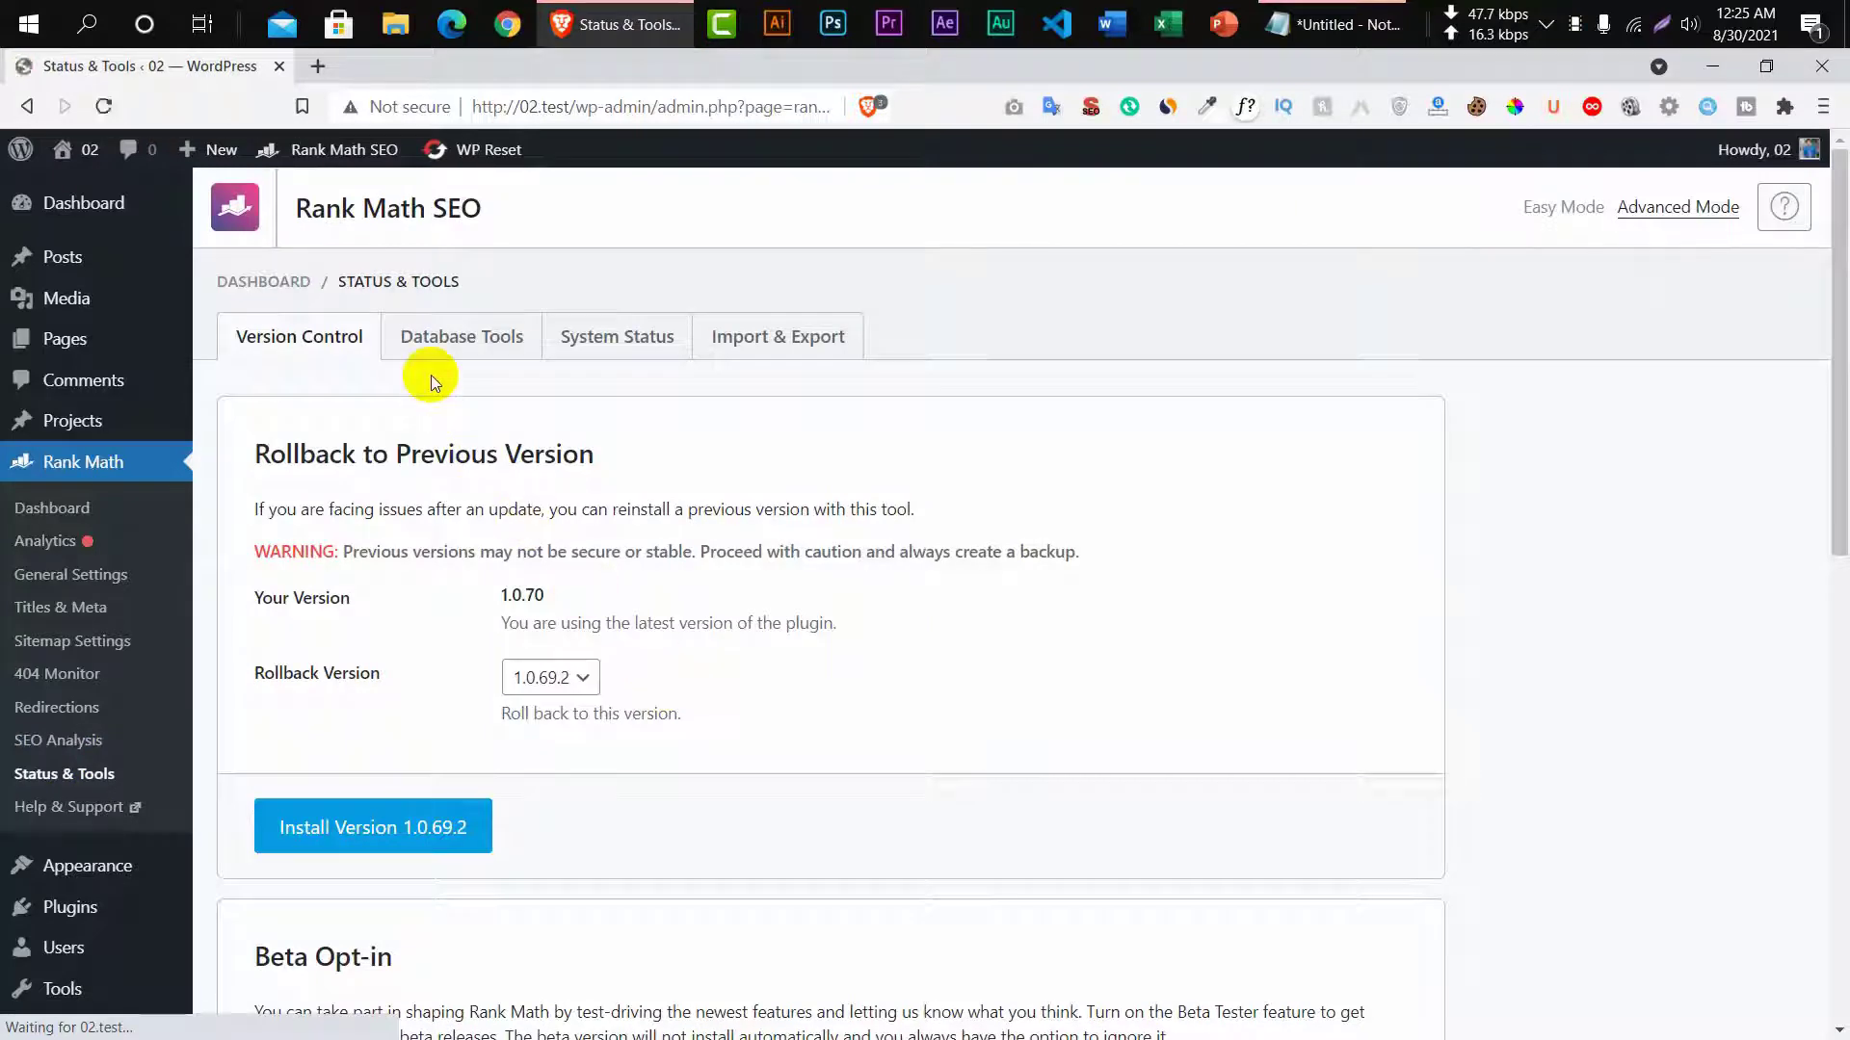
left_click(474, 345)
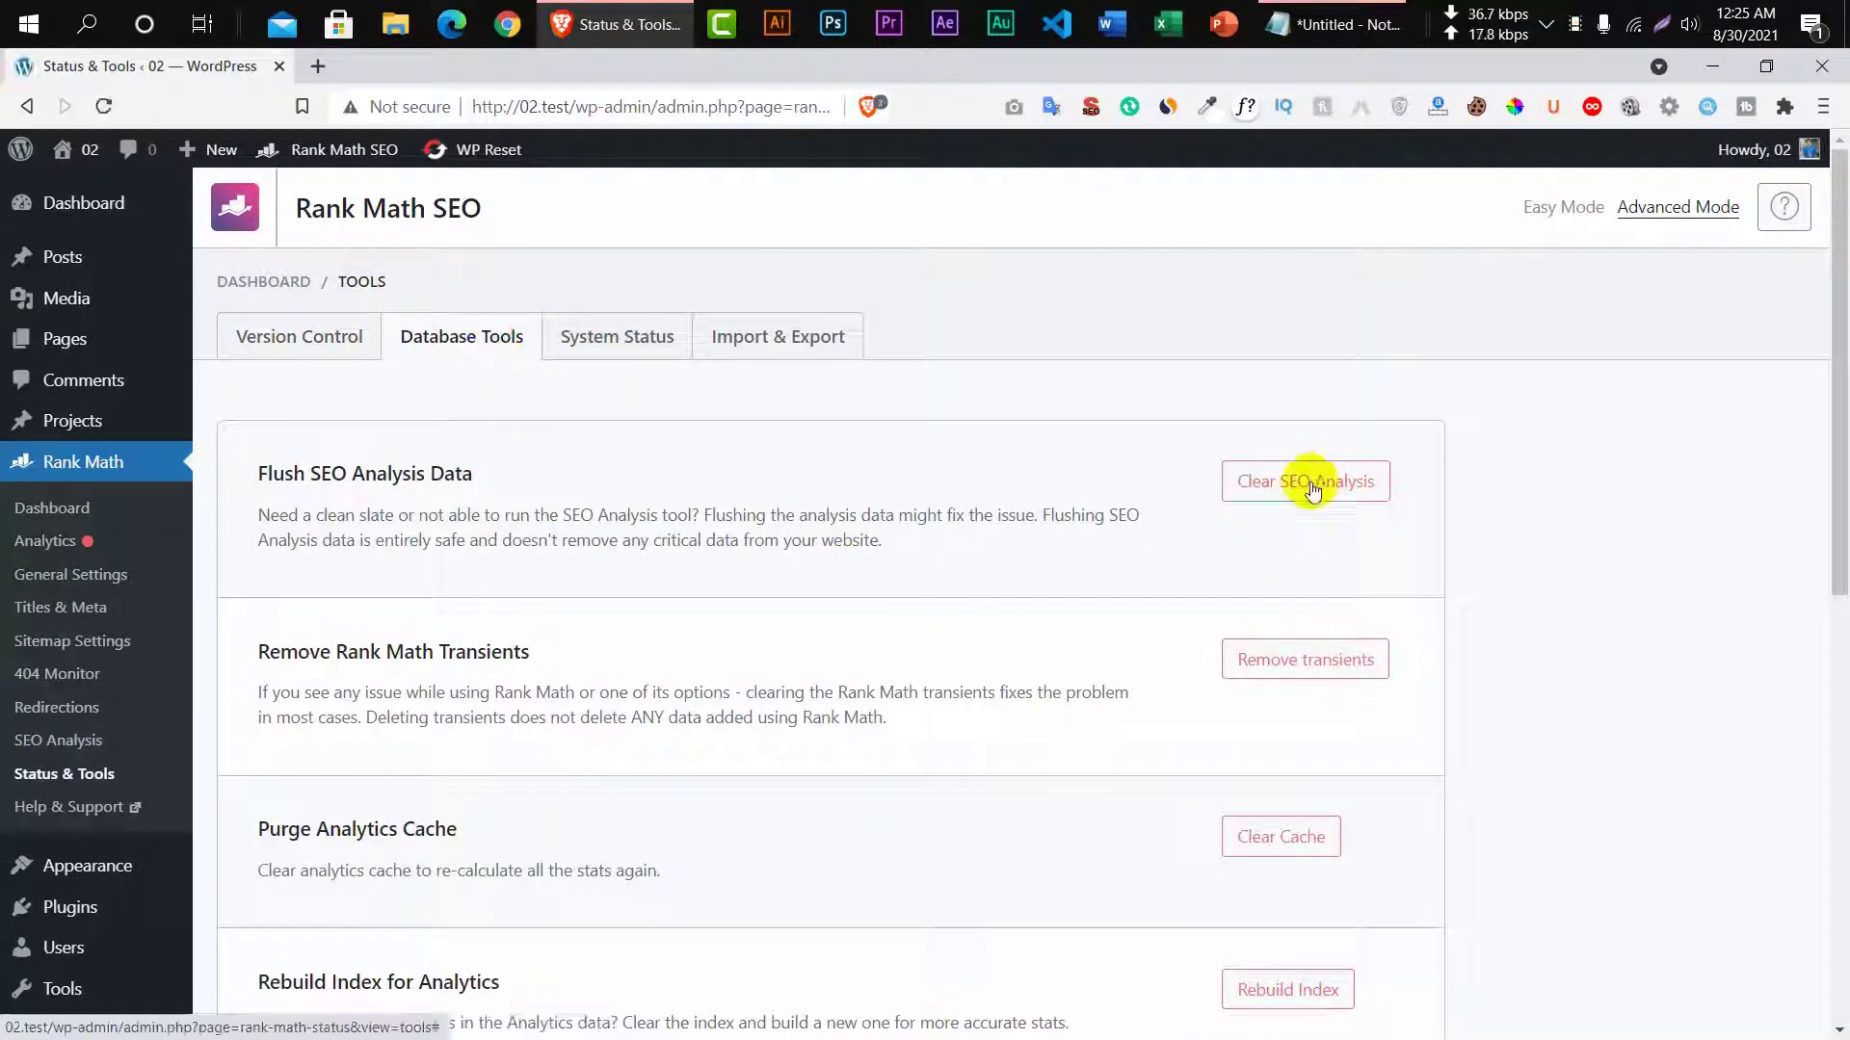
scroll(1226, 536, "down", 8)
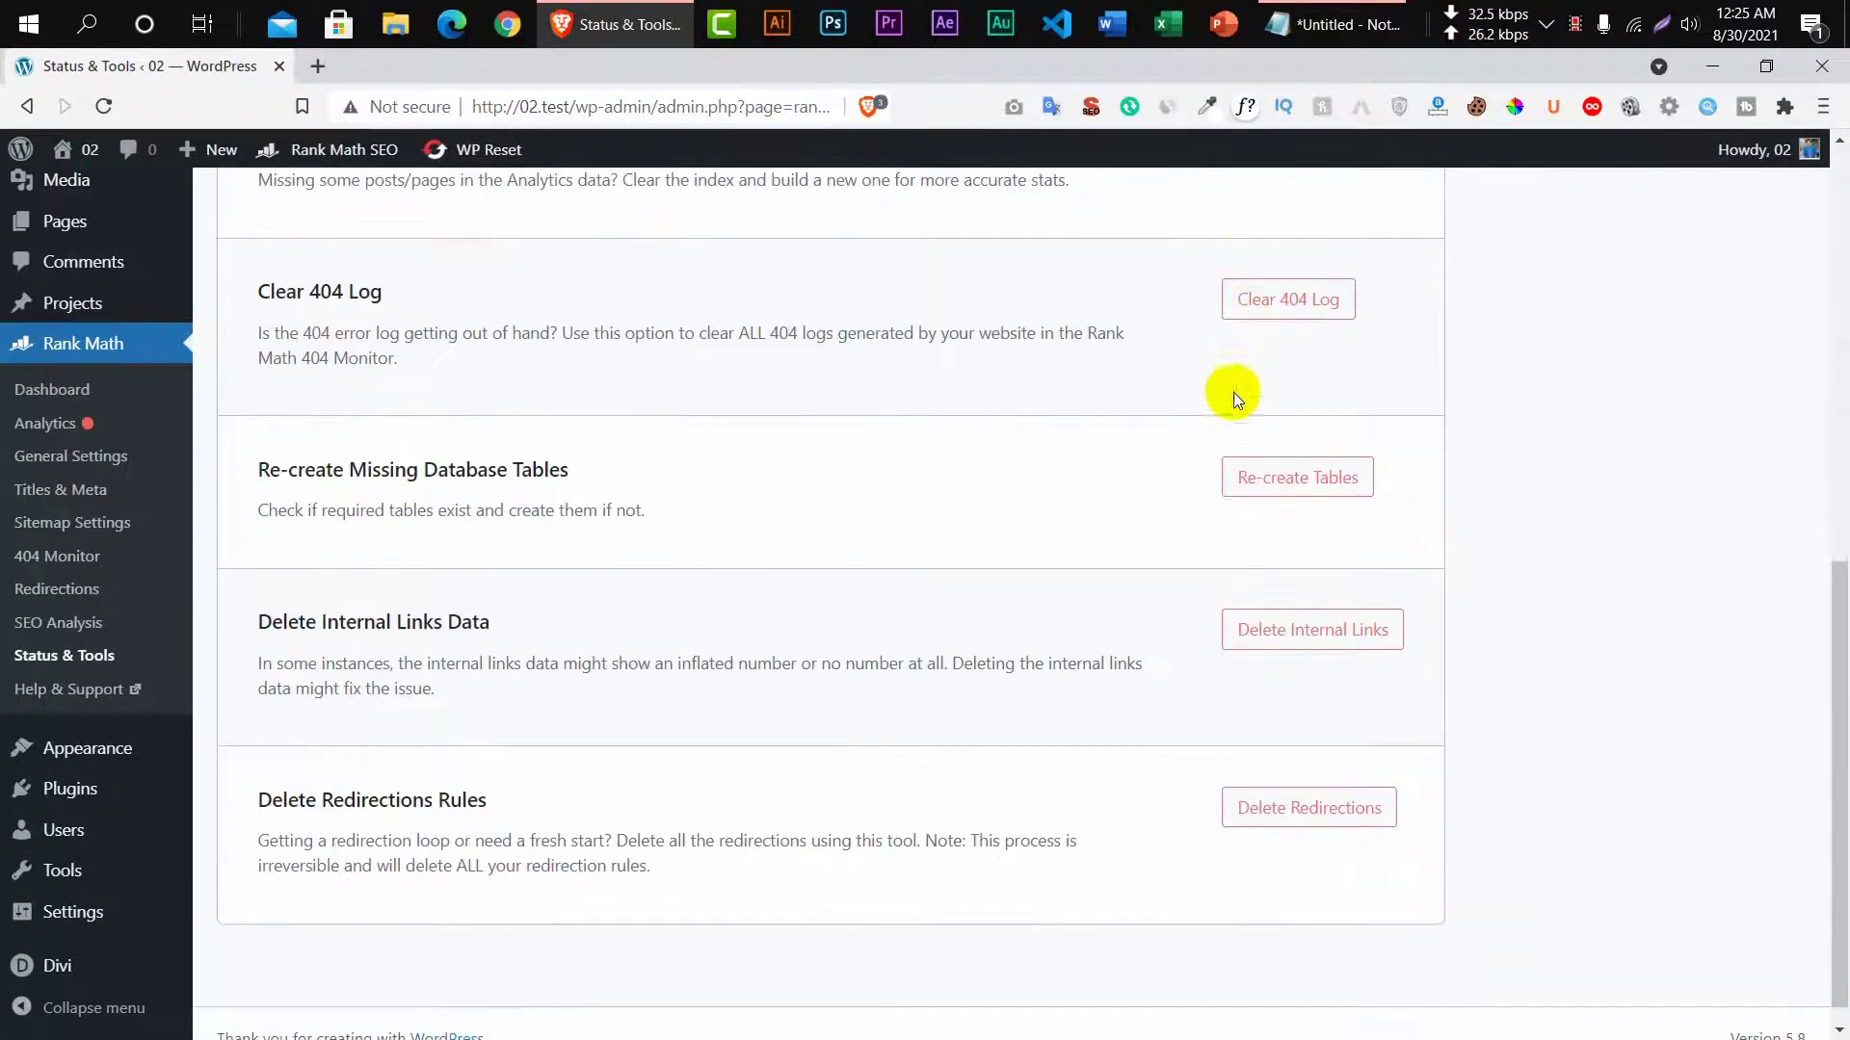
scroll(1227, 463, "up", 8)
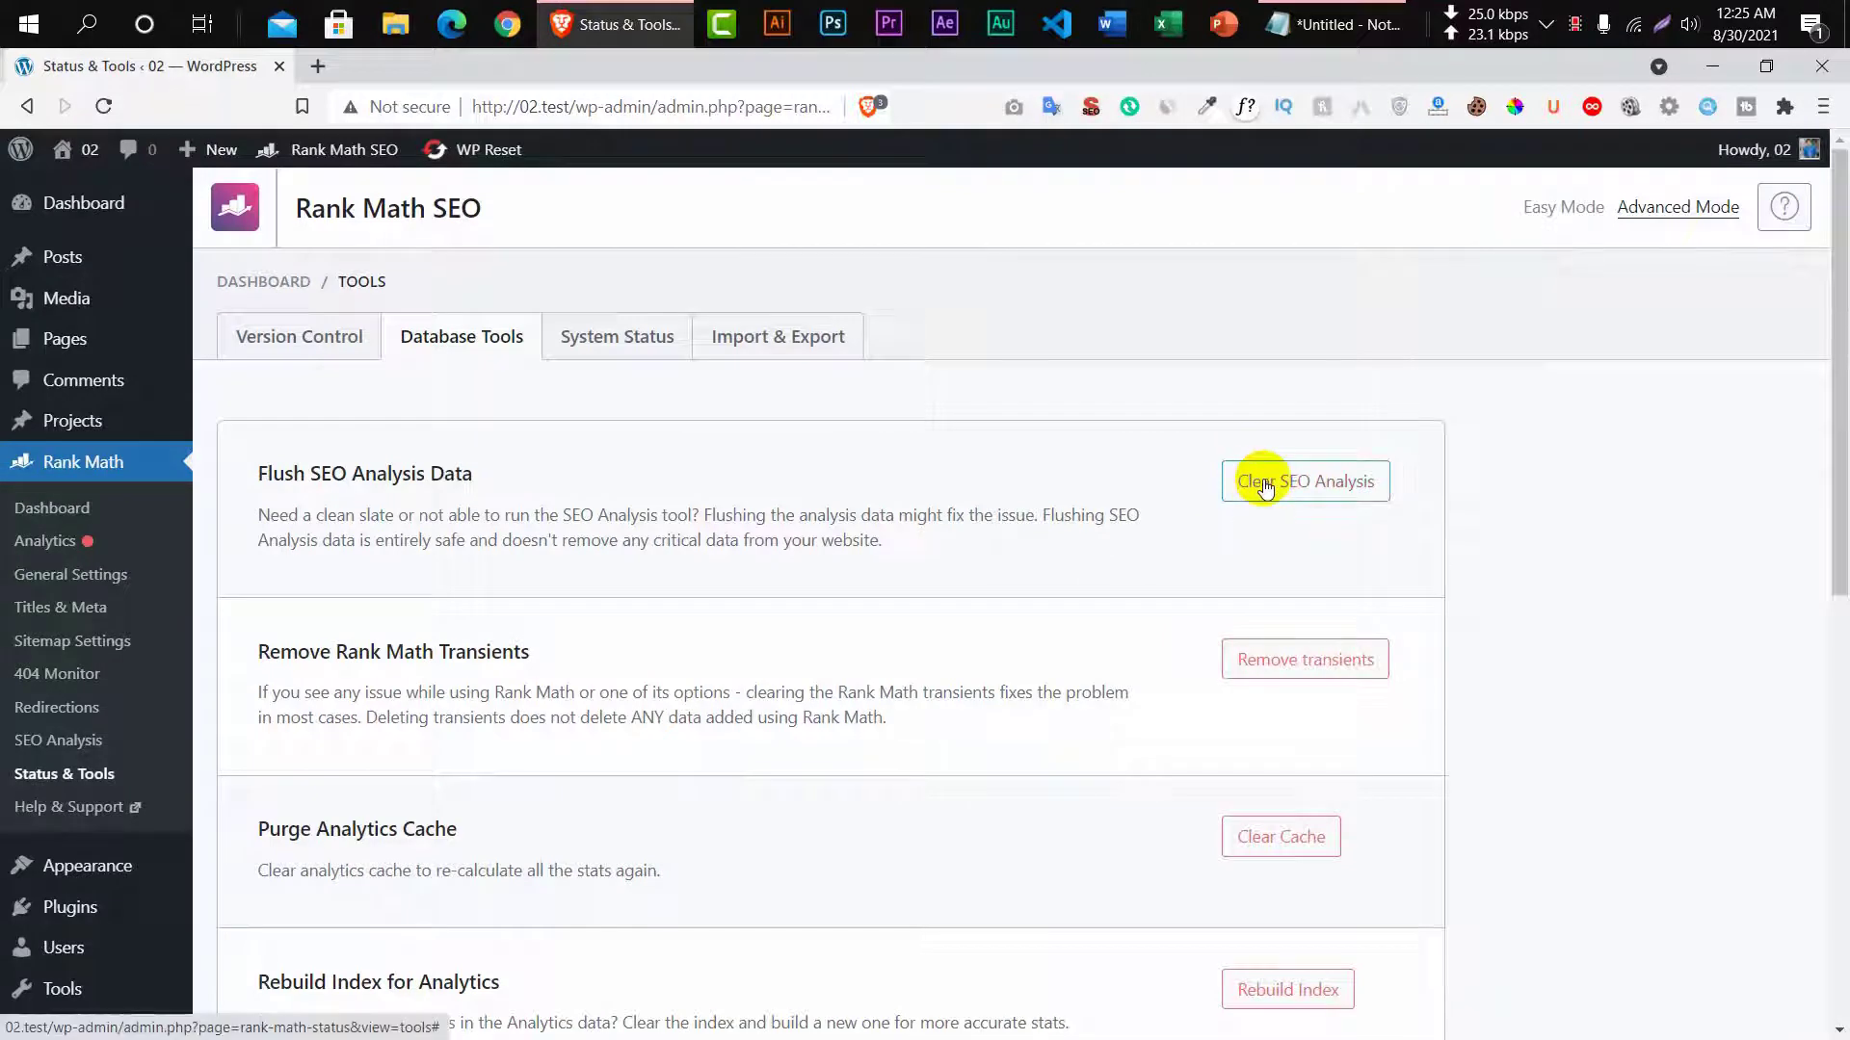
left_click(1265, 484)
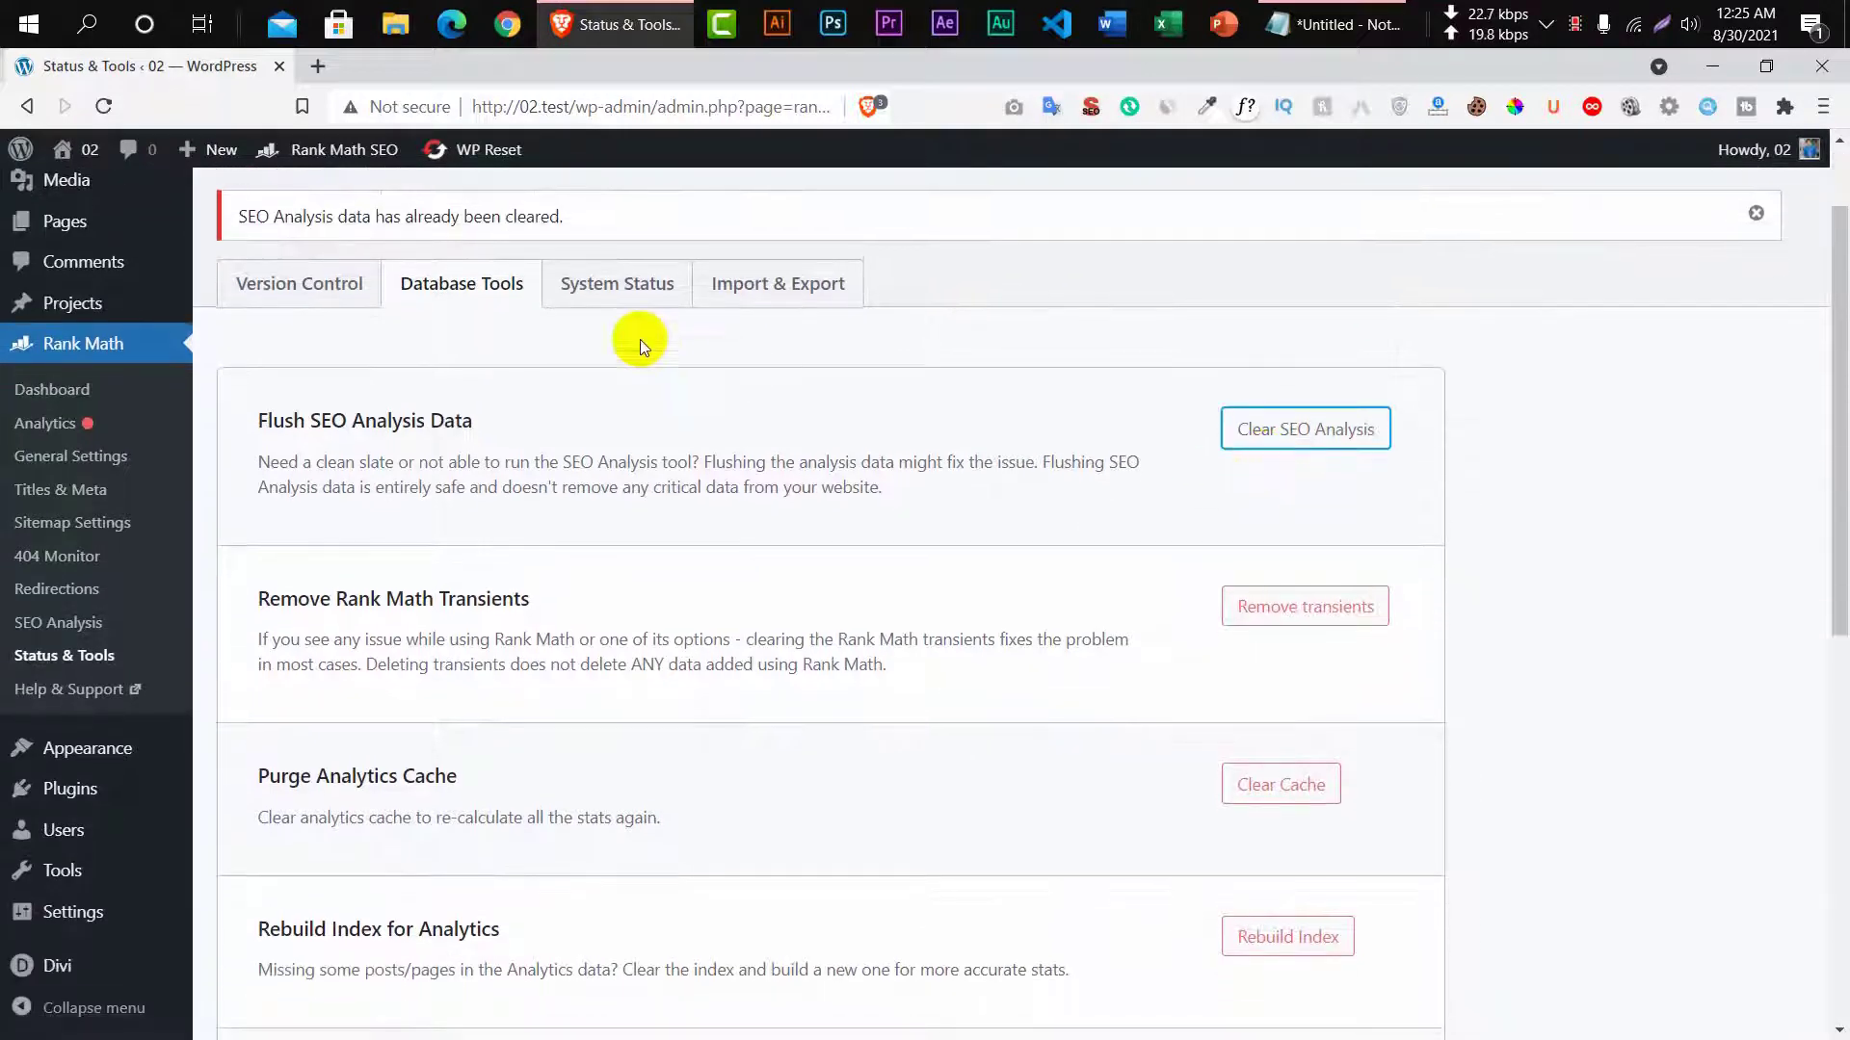
View the System Status page, and import all Yoast SEO settings and data through Import & Export, confirming the import.
left_click(606, 289)
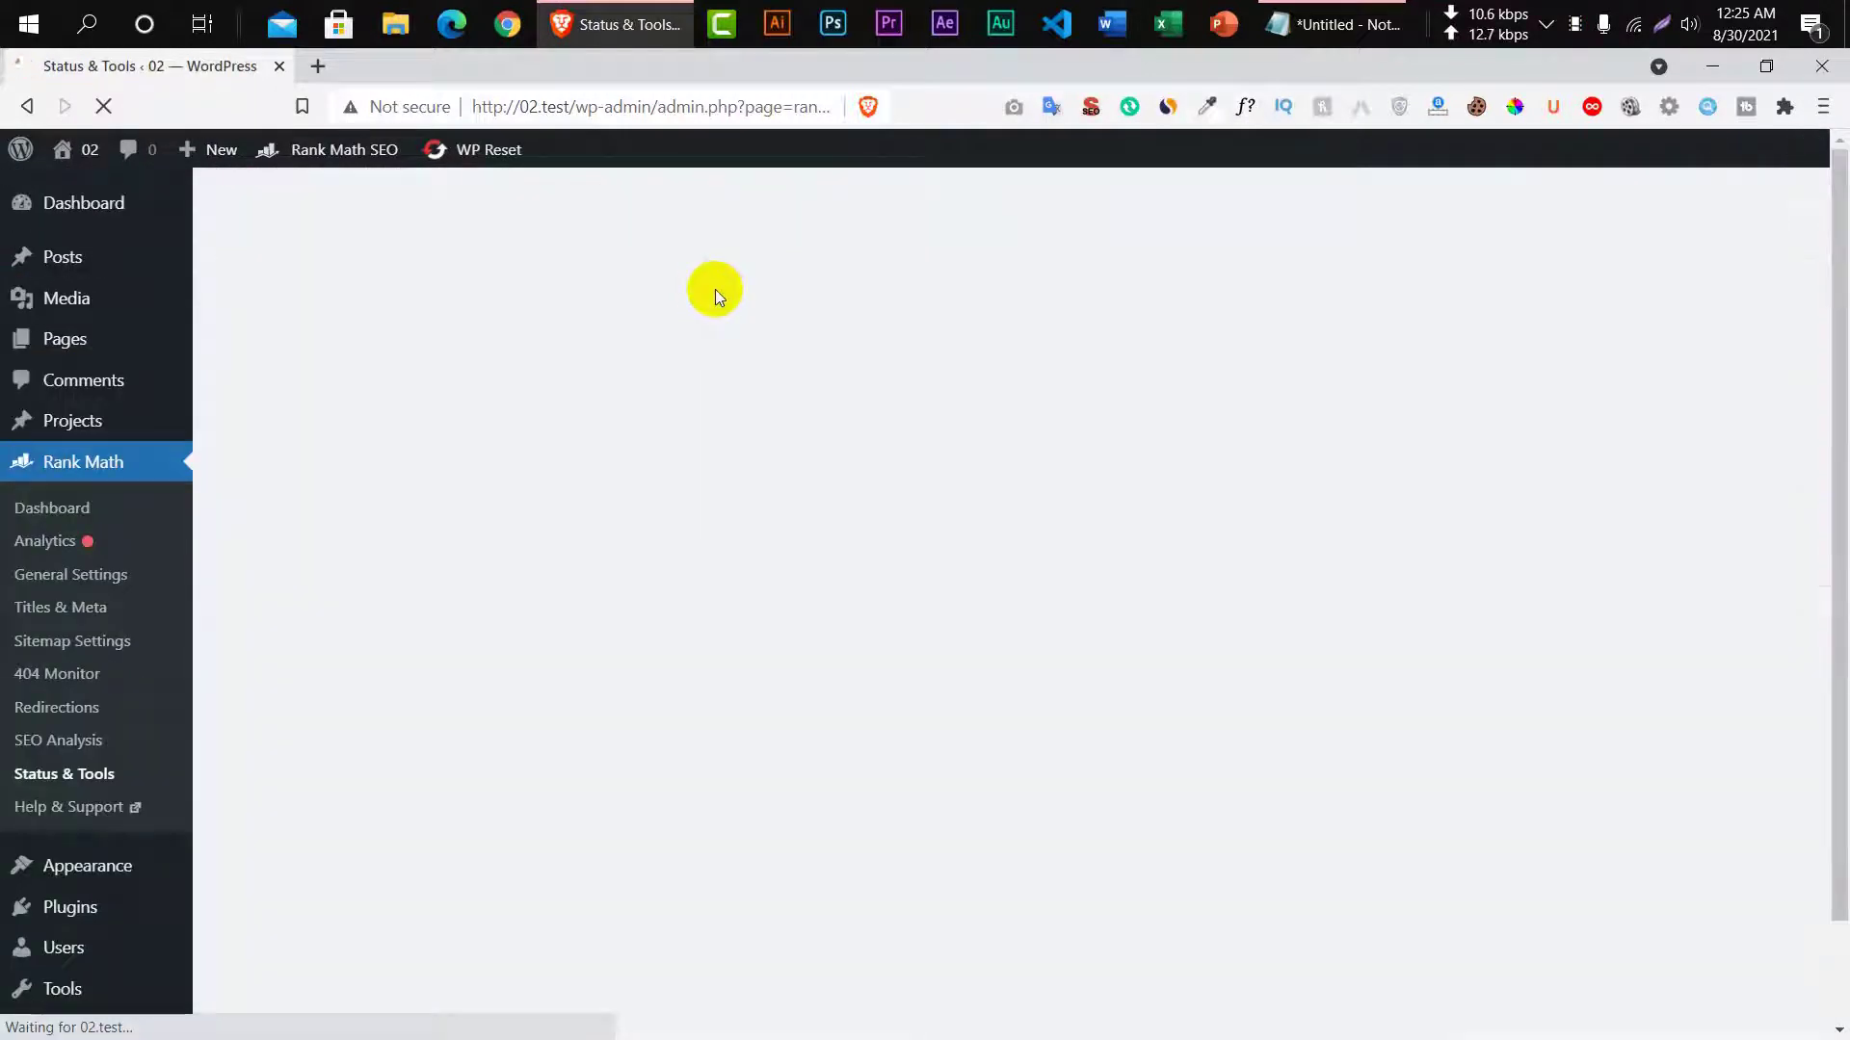
left_click(758, 345)
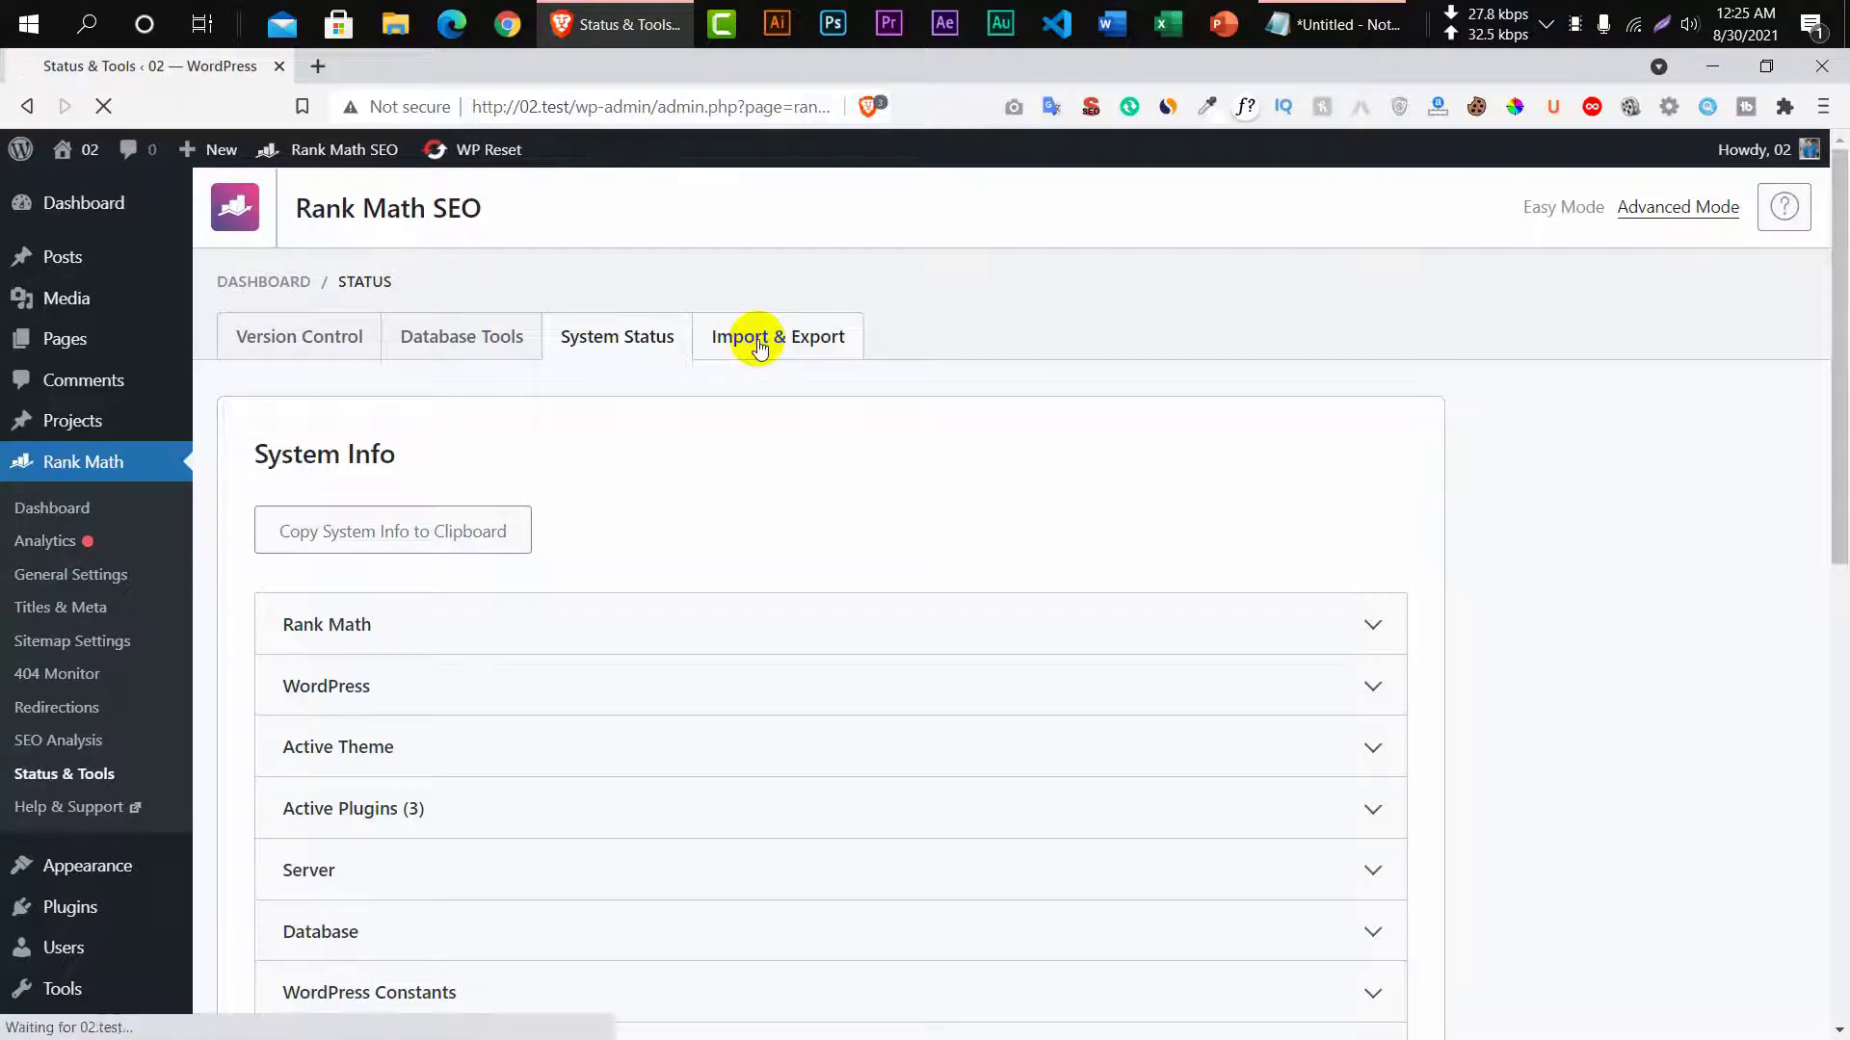
scroll(554, 626, "down", 4)
scroll(557, 635, "down", 2)
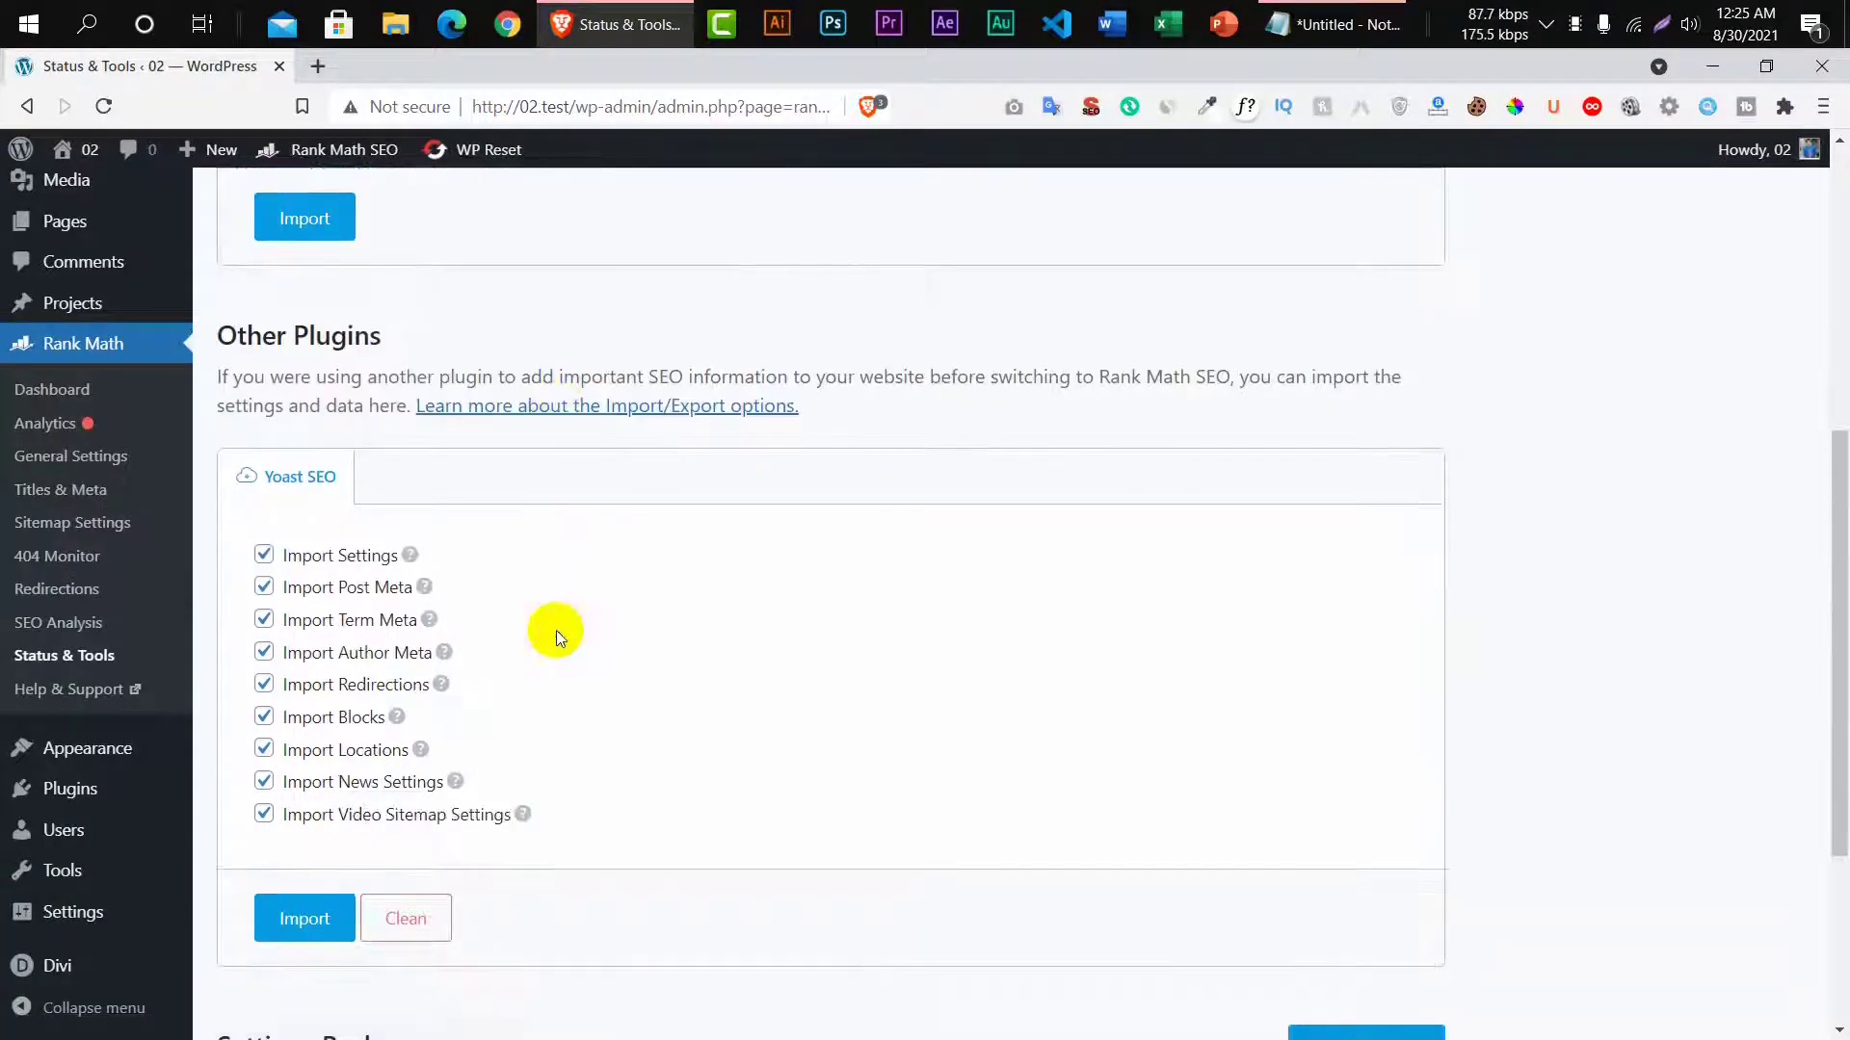
scroll(412, 784, "down", 2)
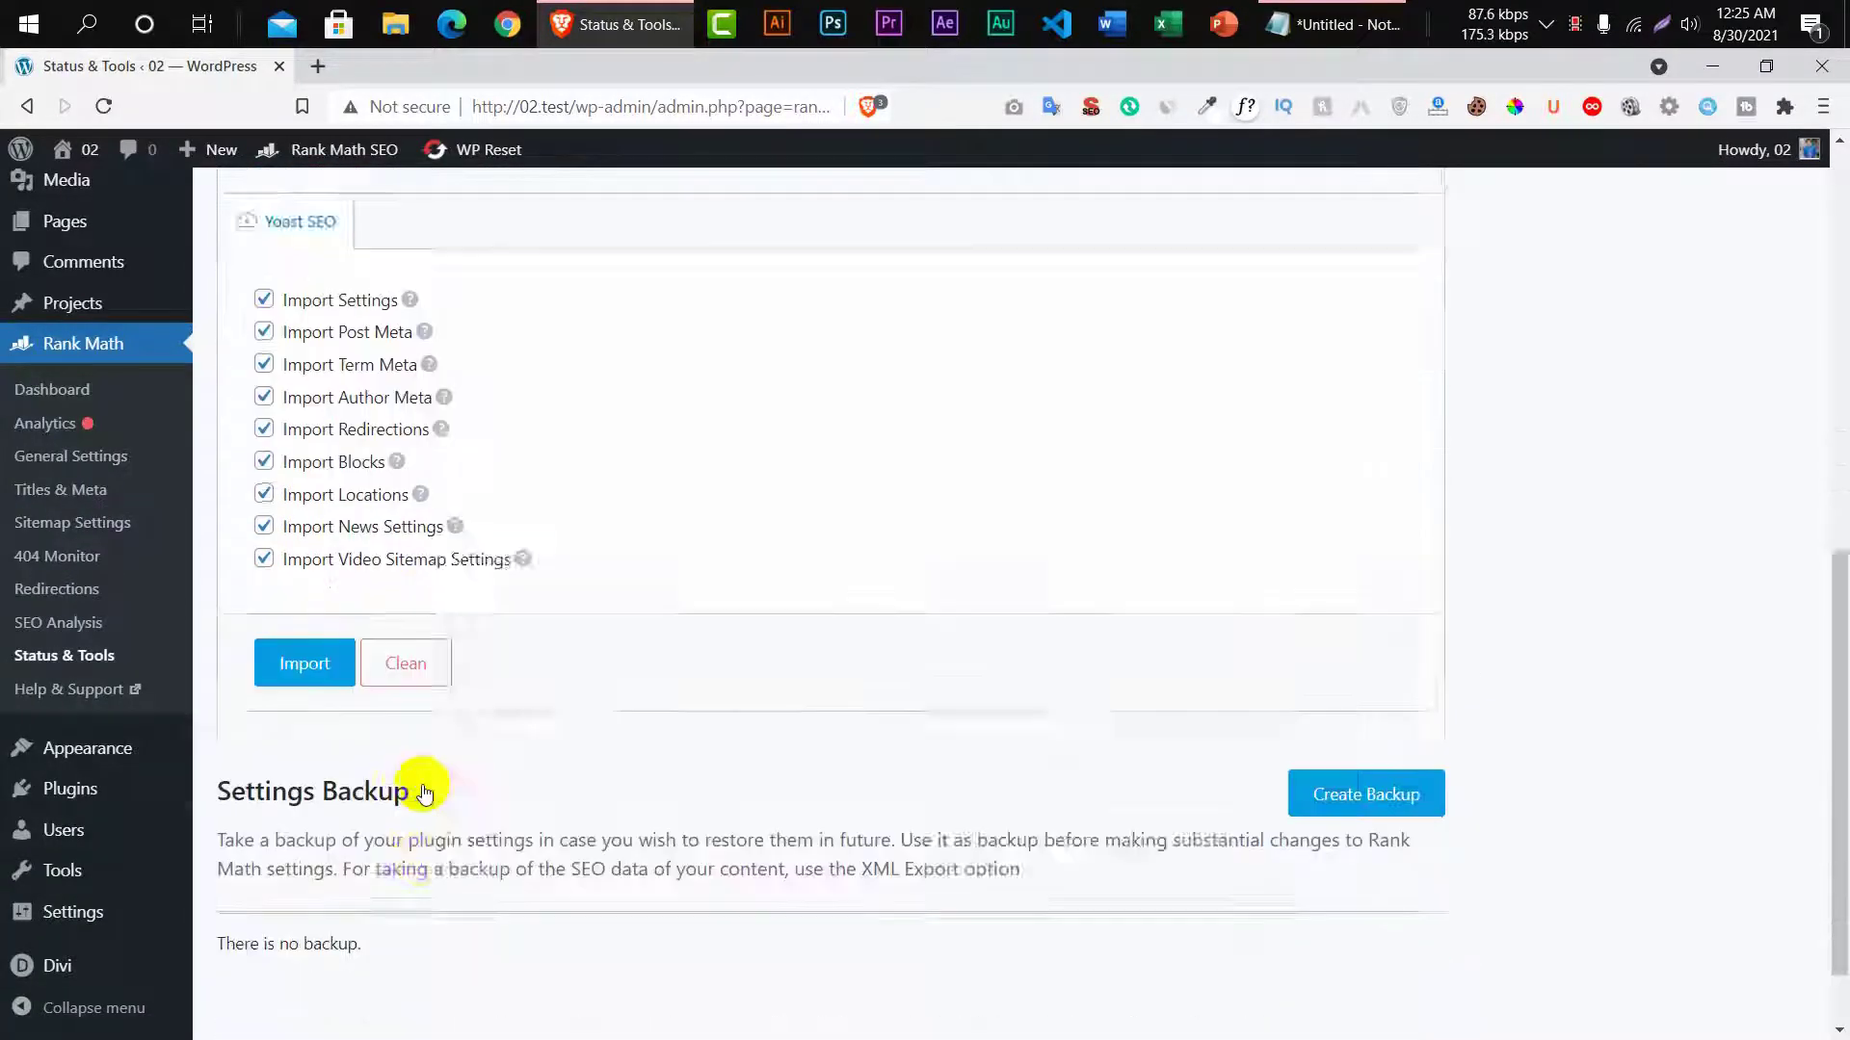
scroll(392, 702, "up", 1)
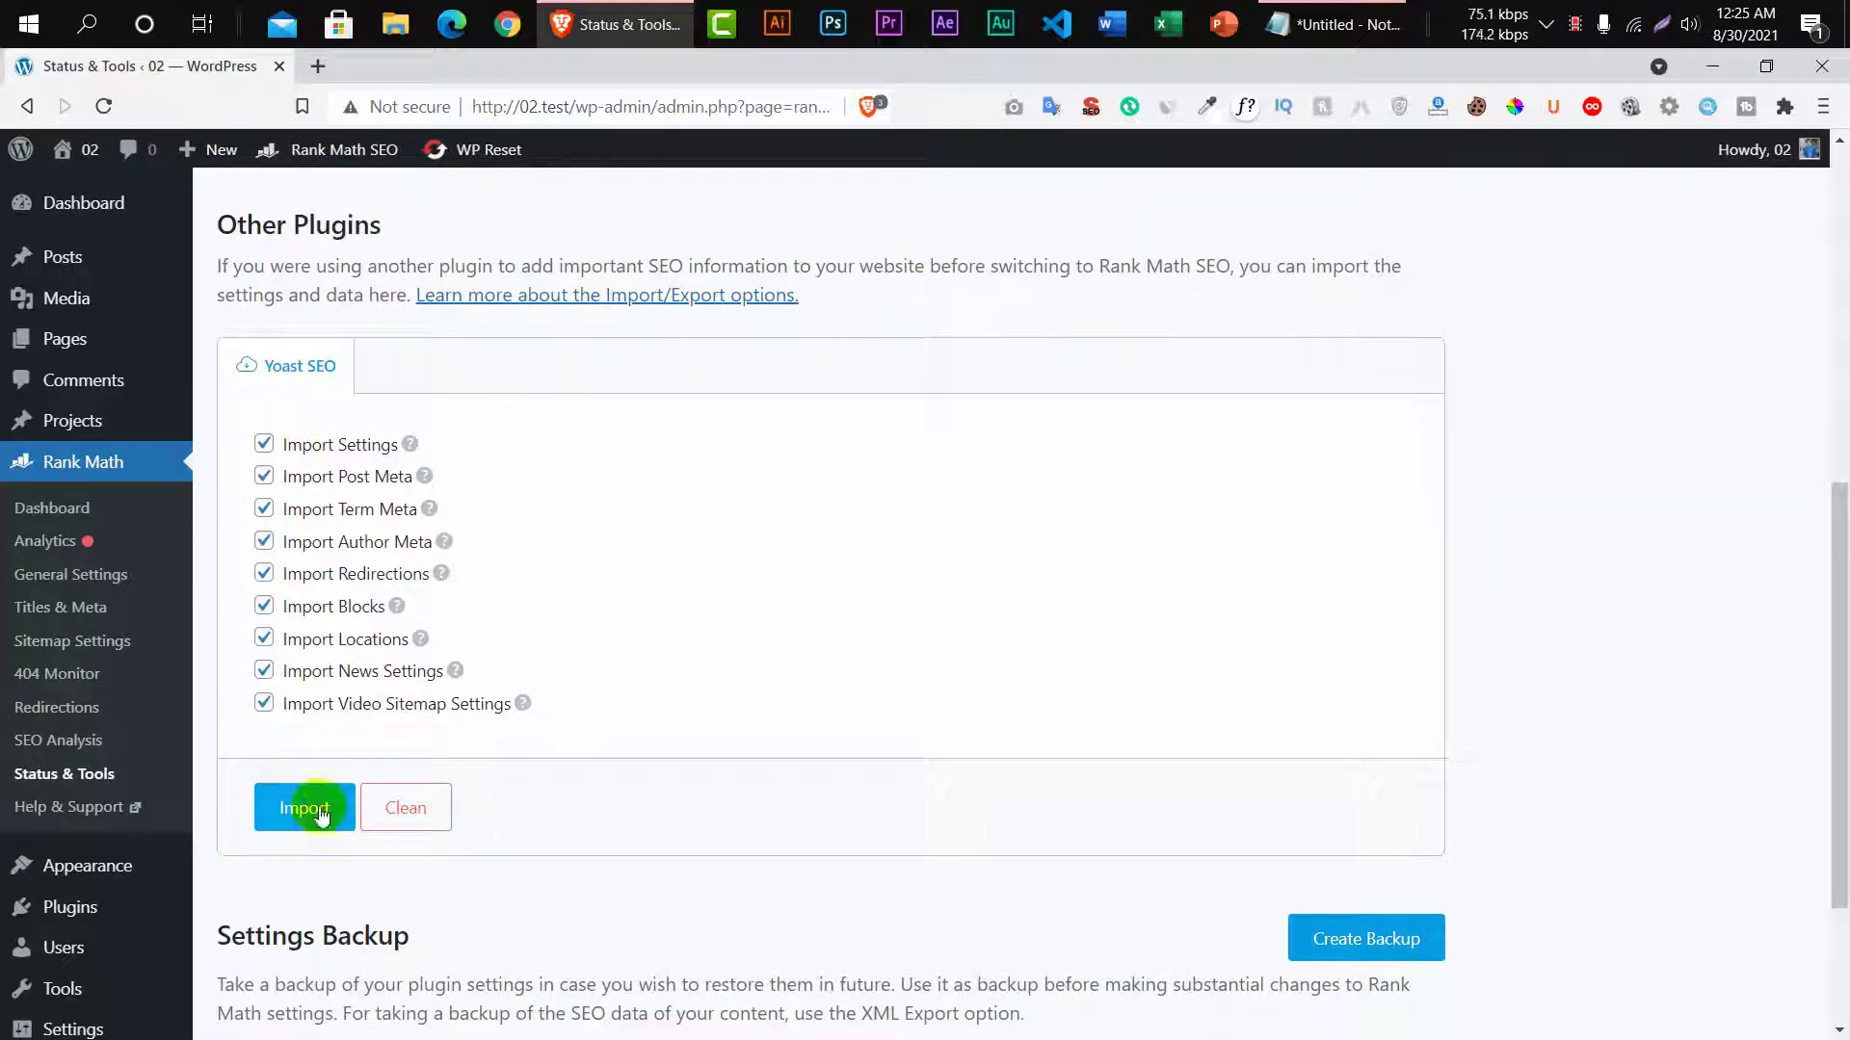
left_click(327, 816)
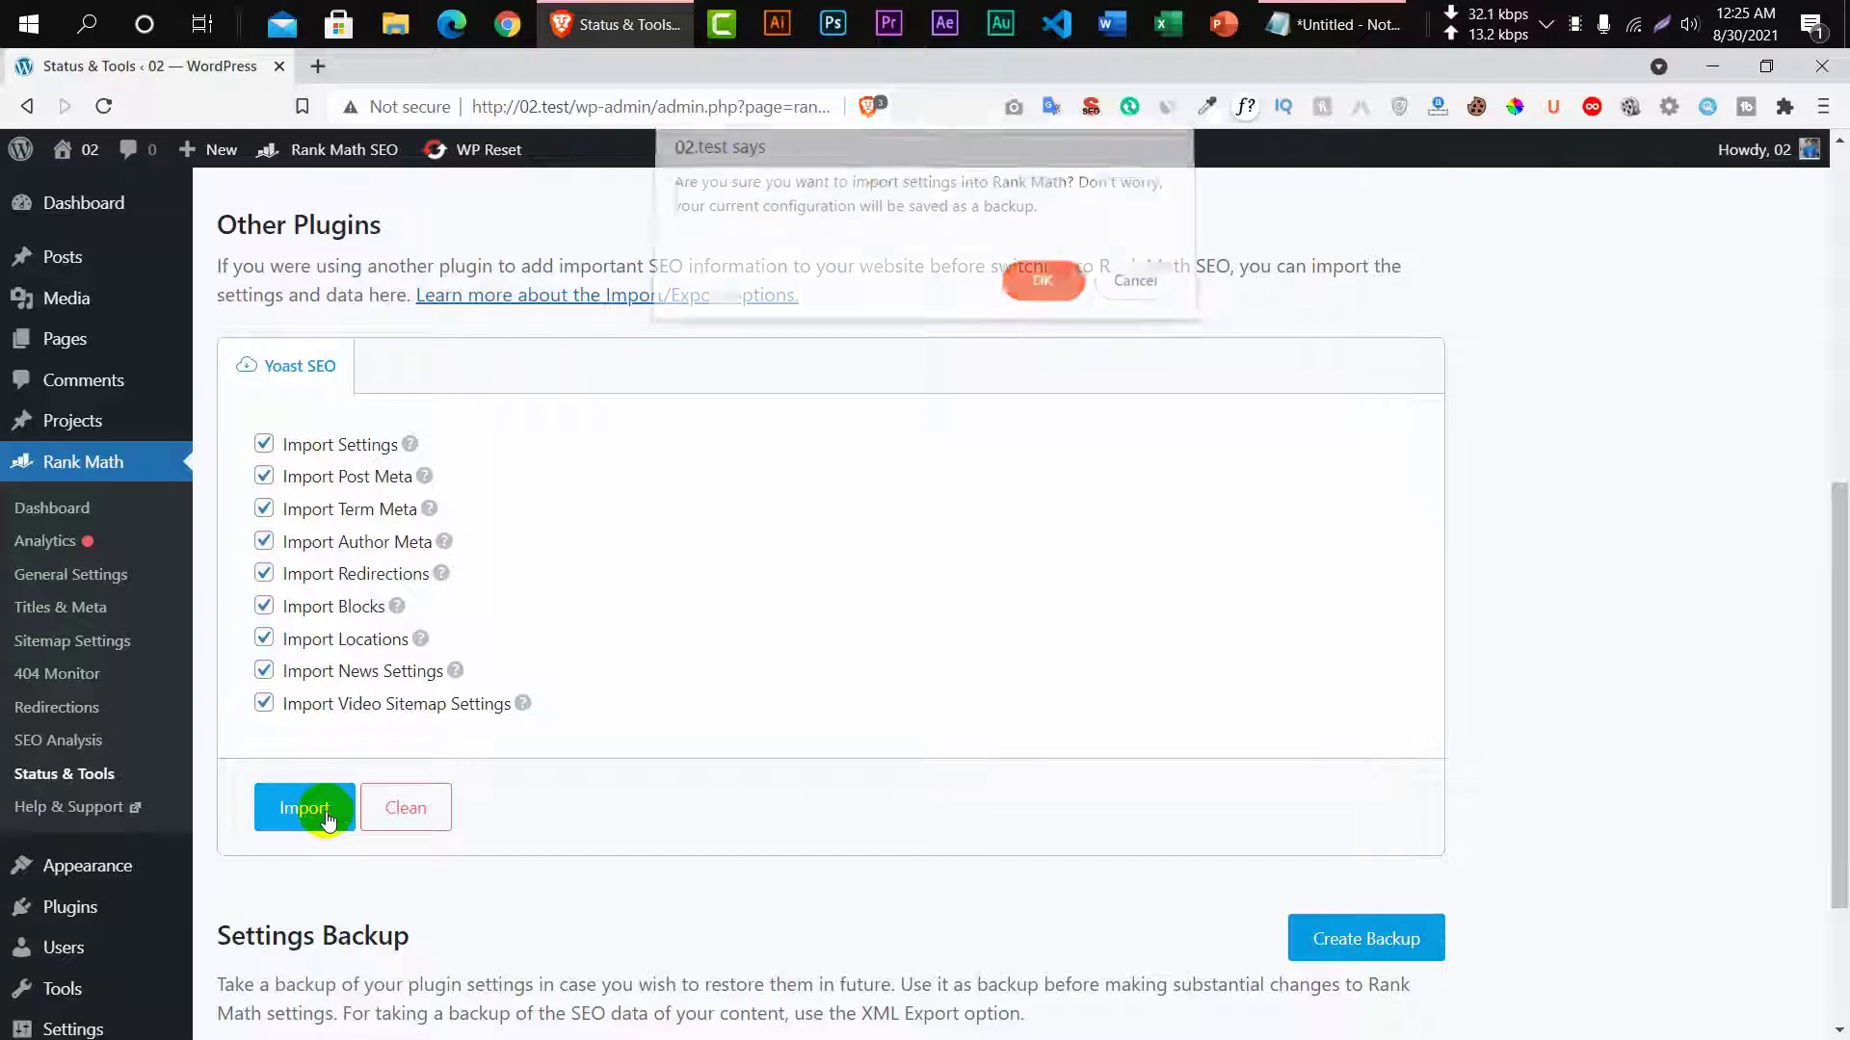
left_click(1021, 293)
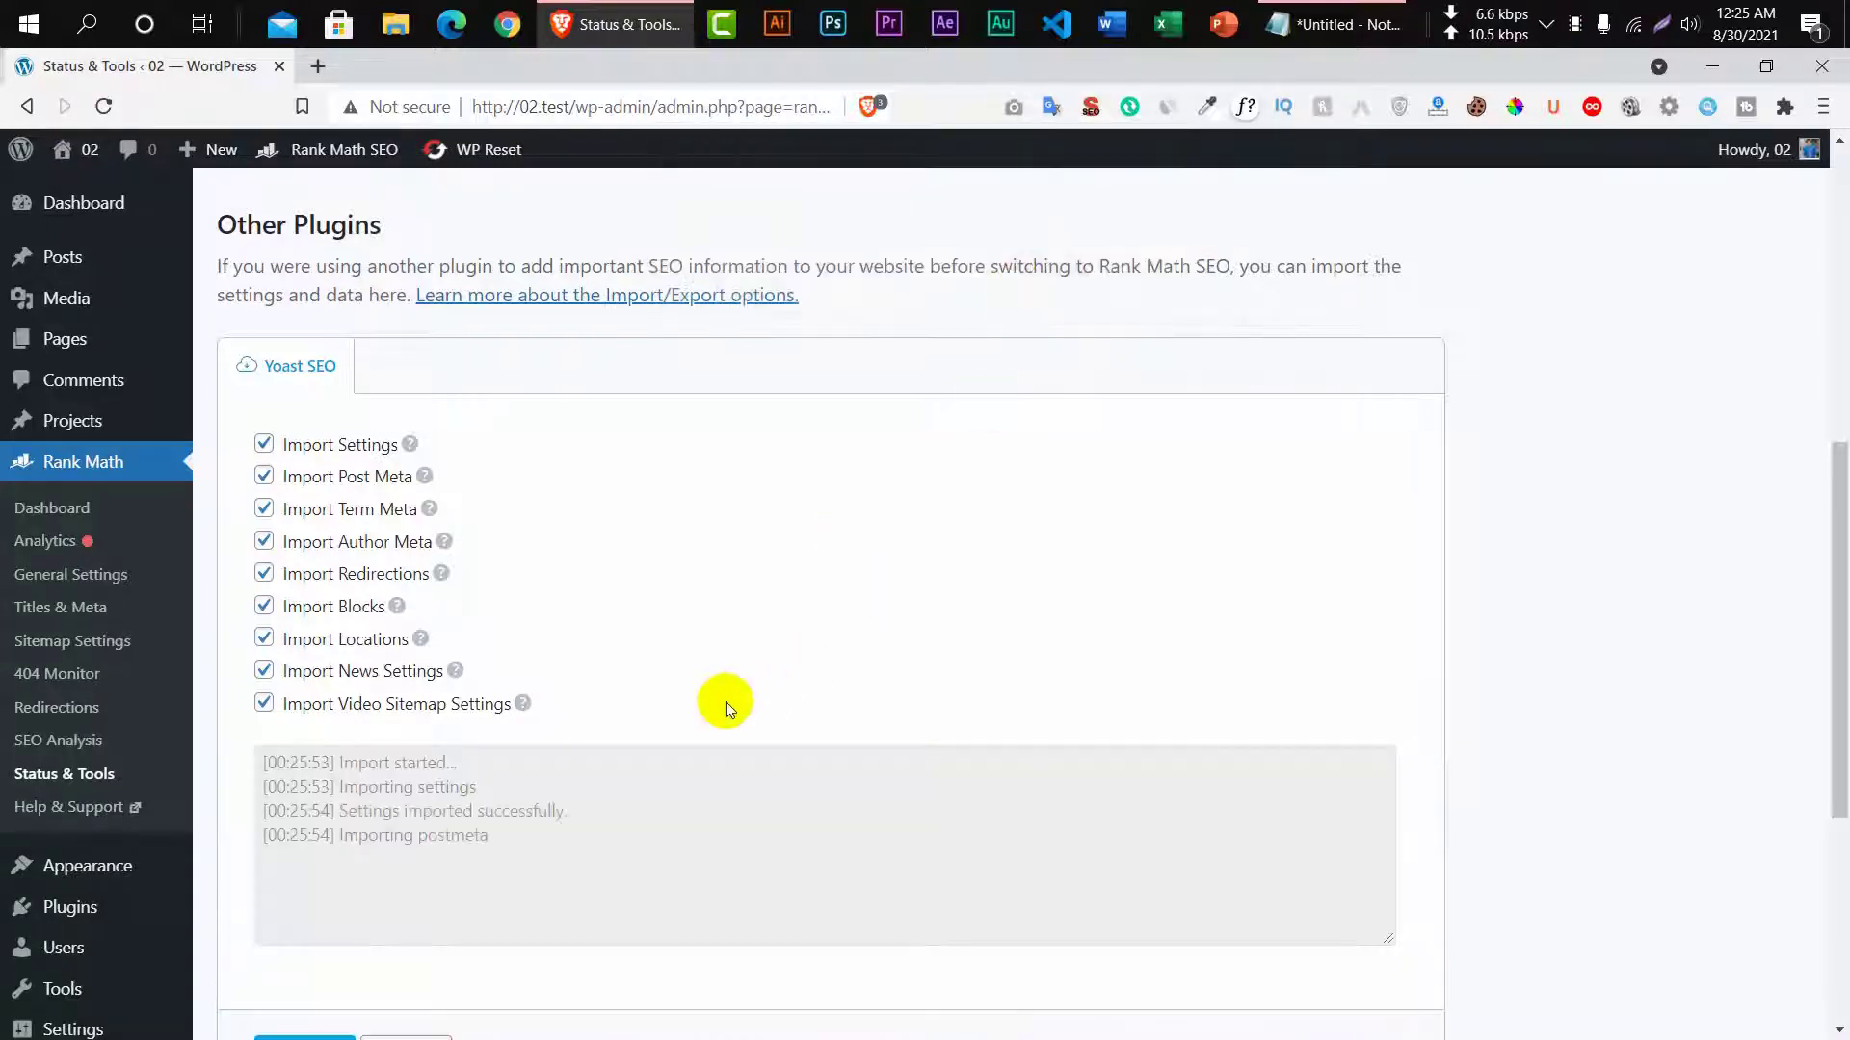
scroll(676, 663, "down", 5)
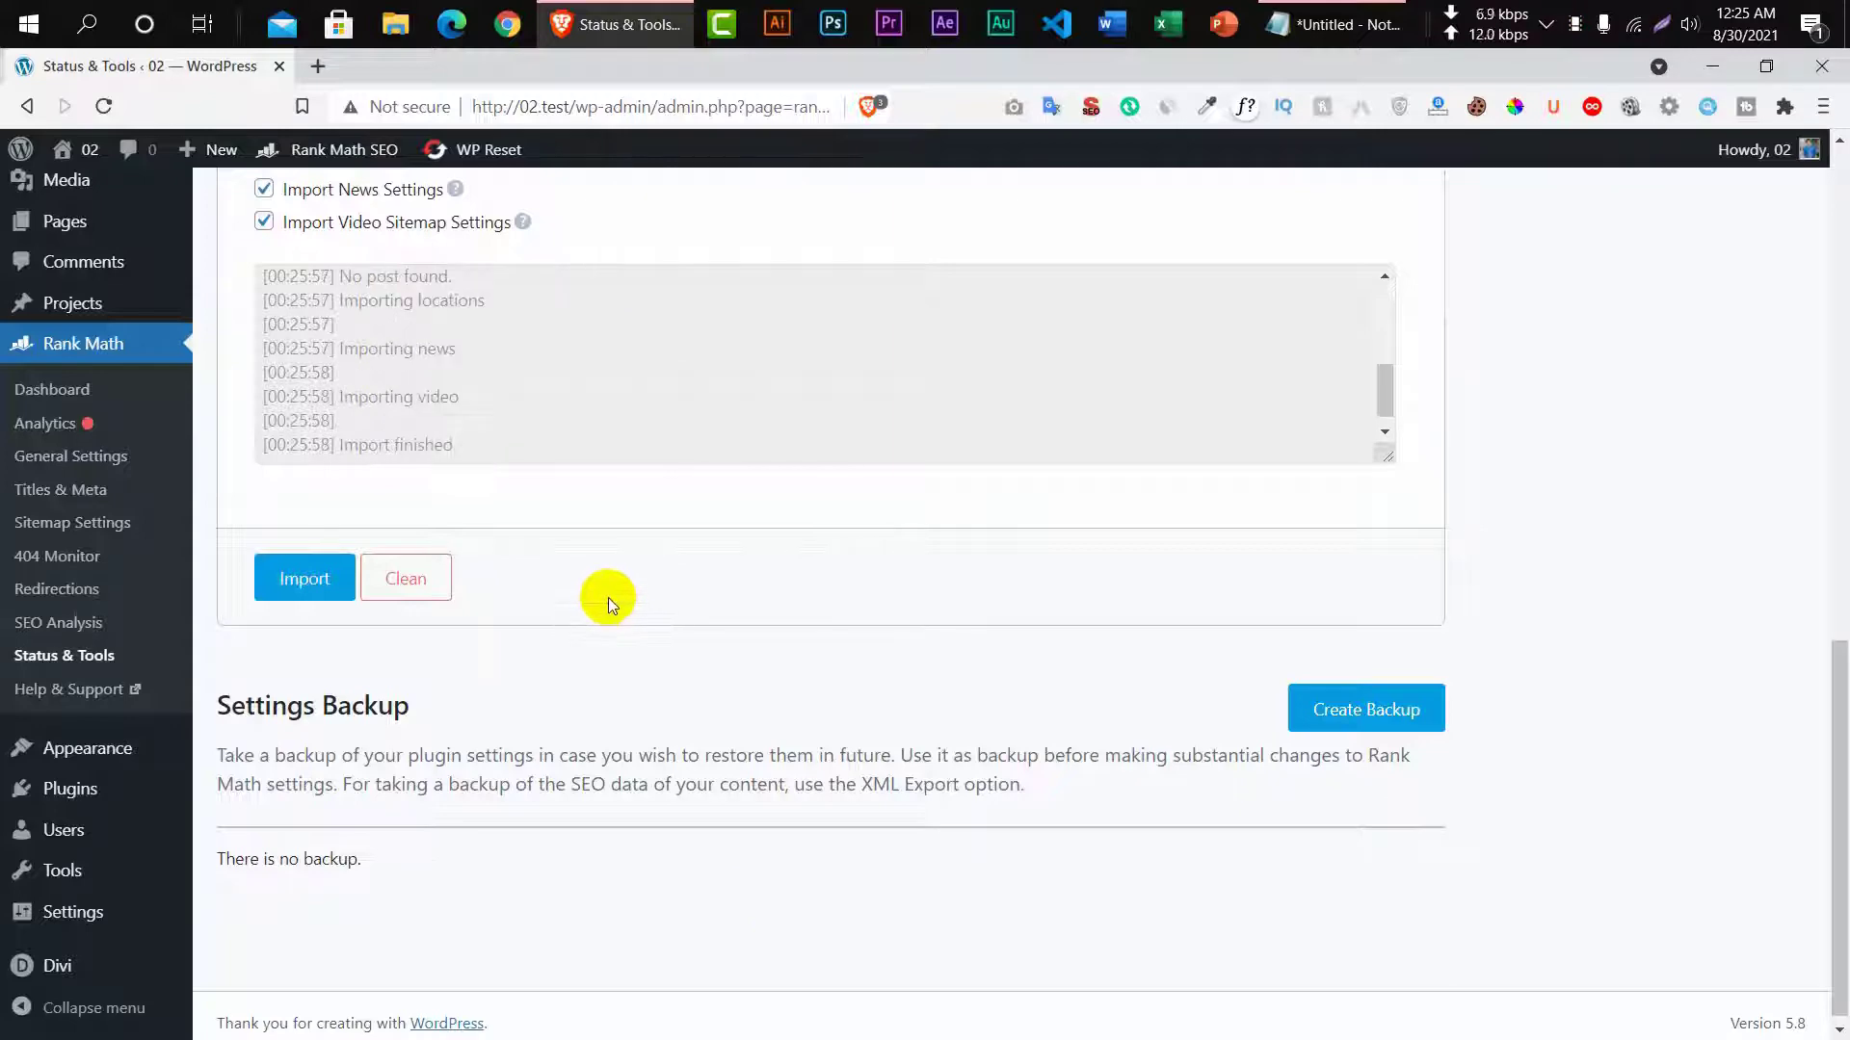
scroll(609, 597, "up", 4)
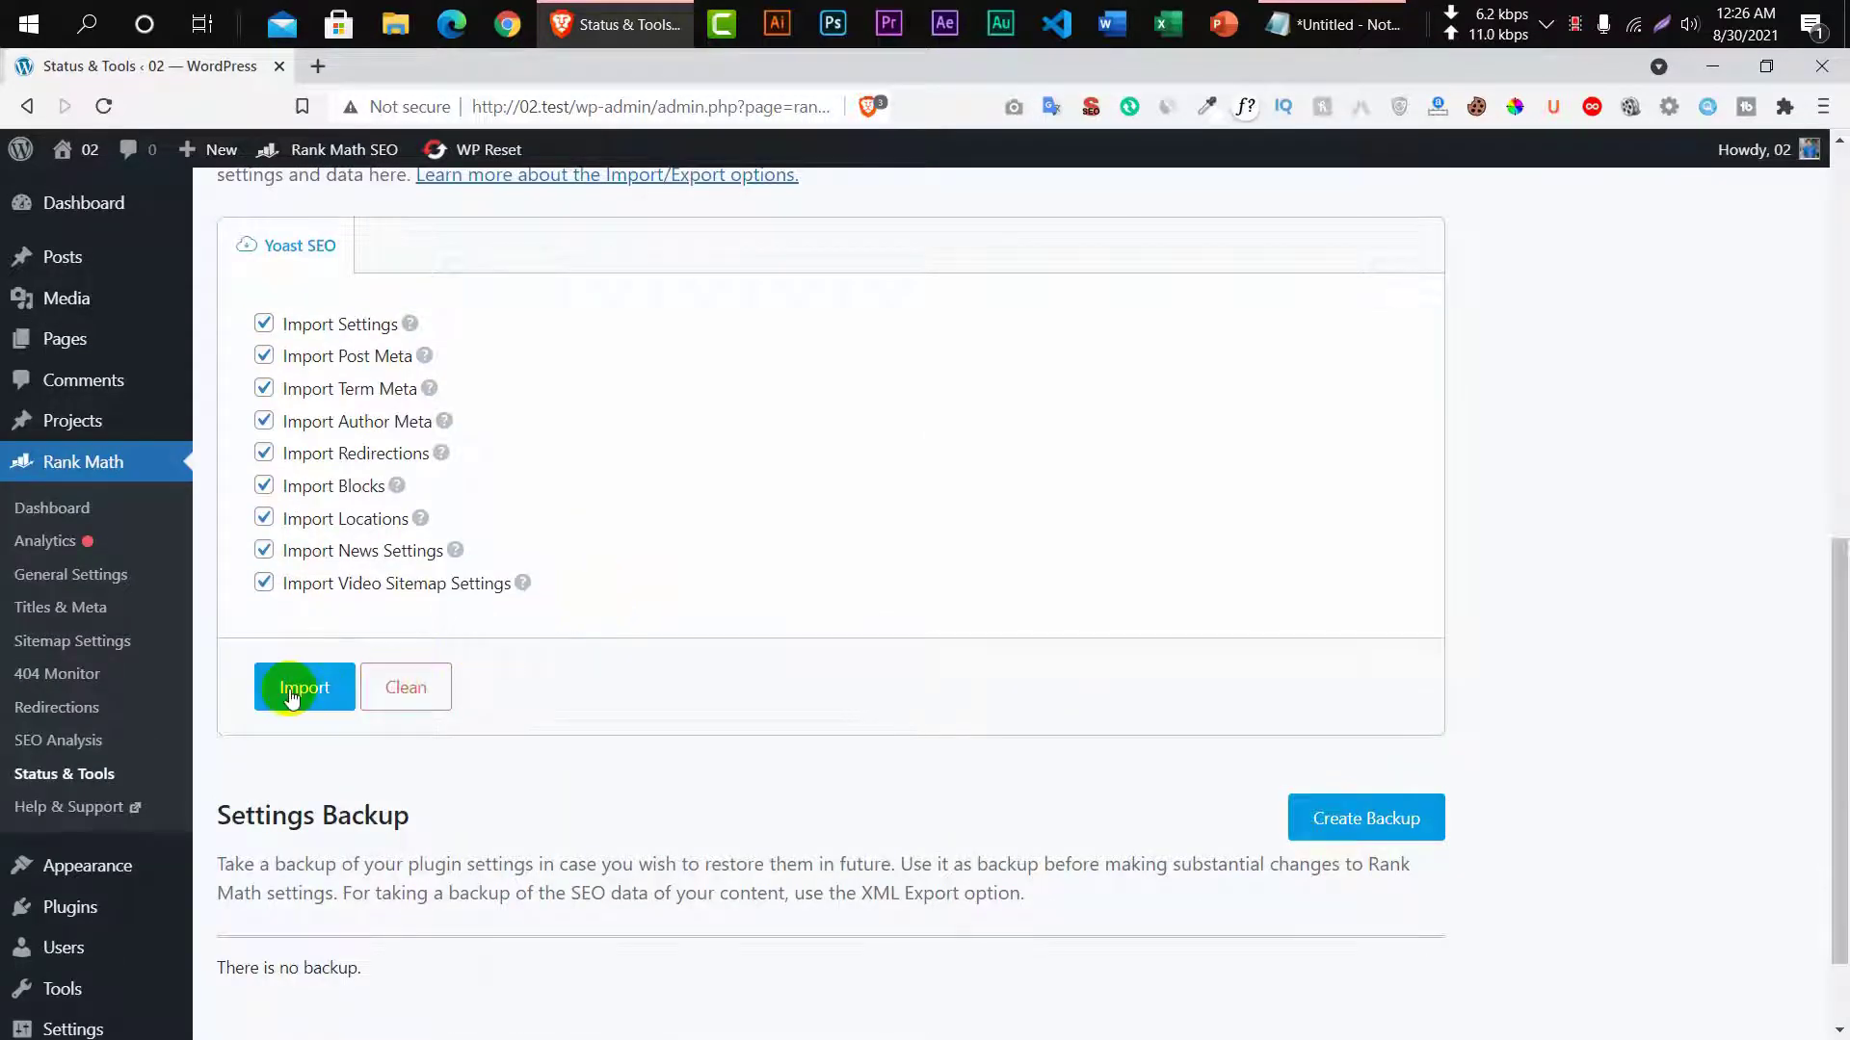
left_click(292, 696)
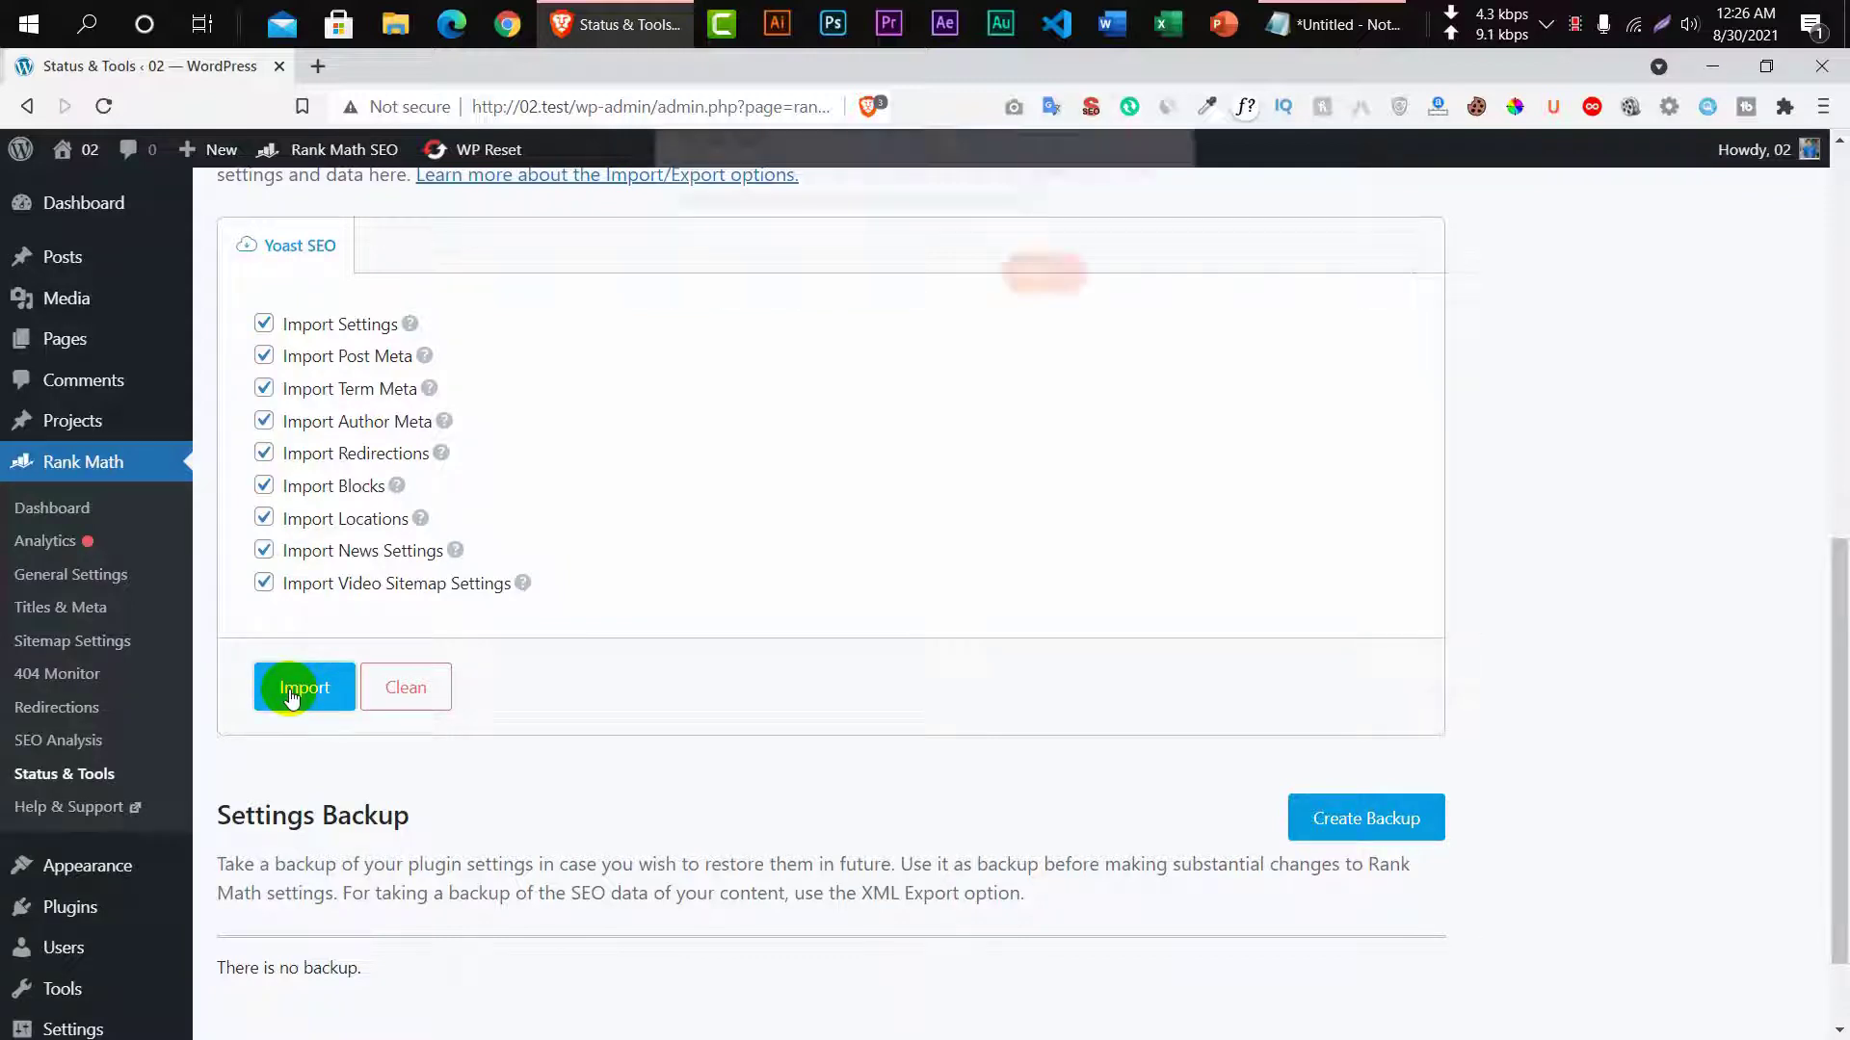
left_click(1156, 298)
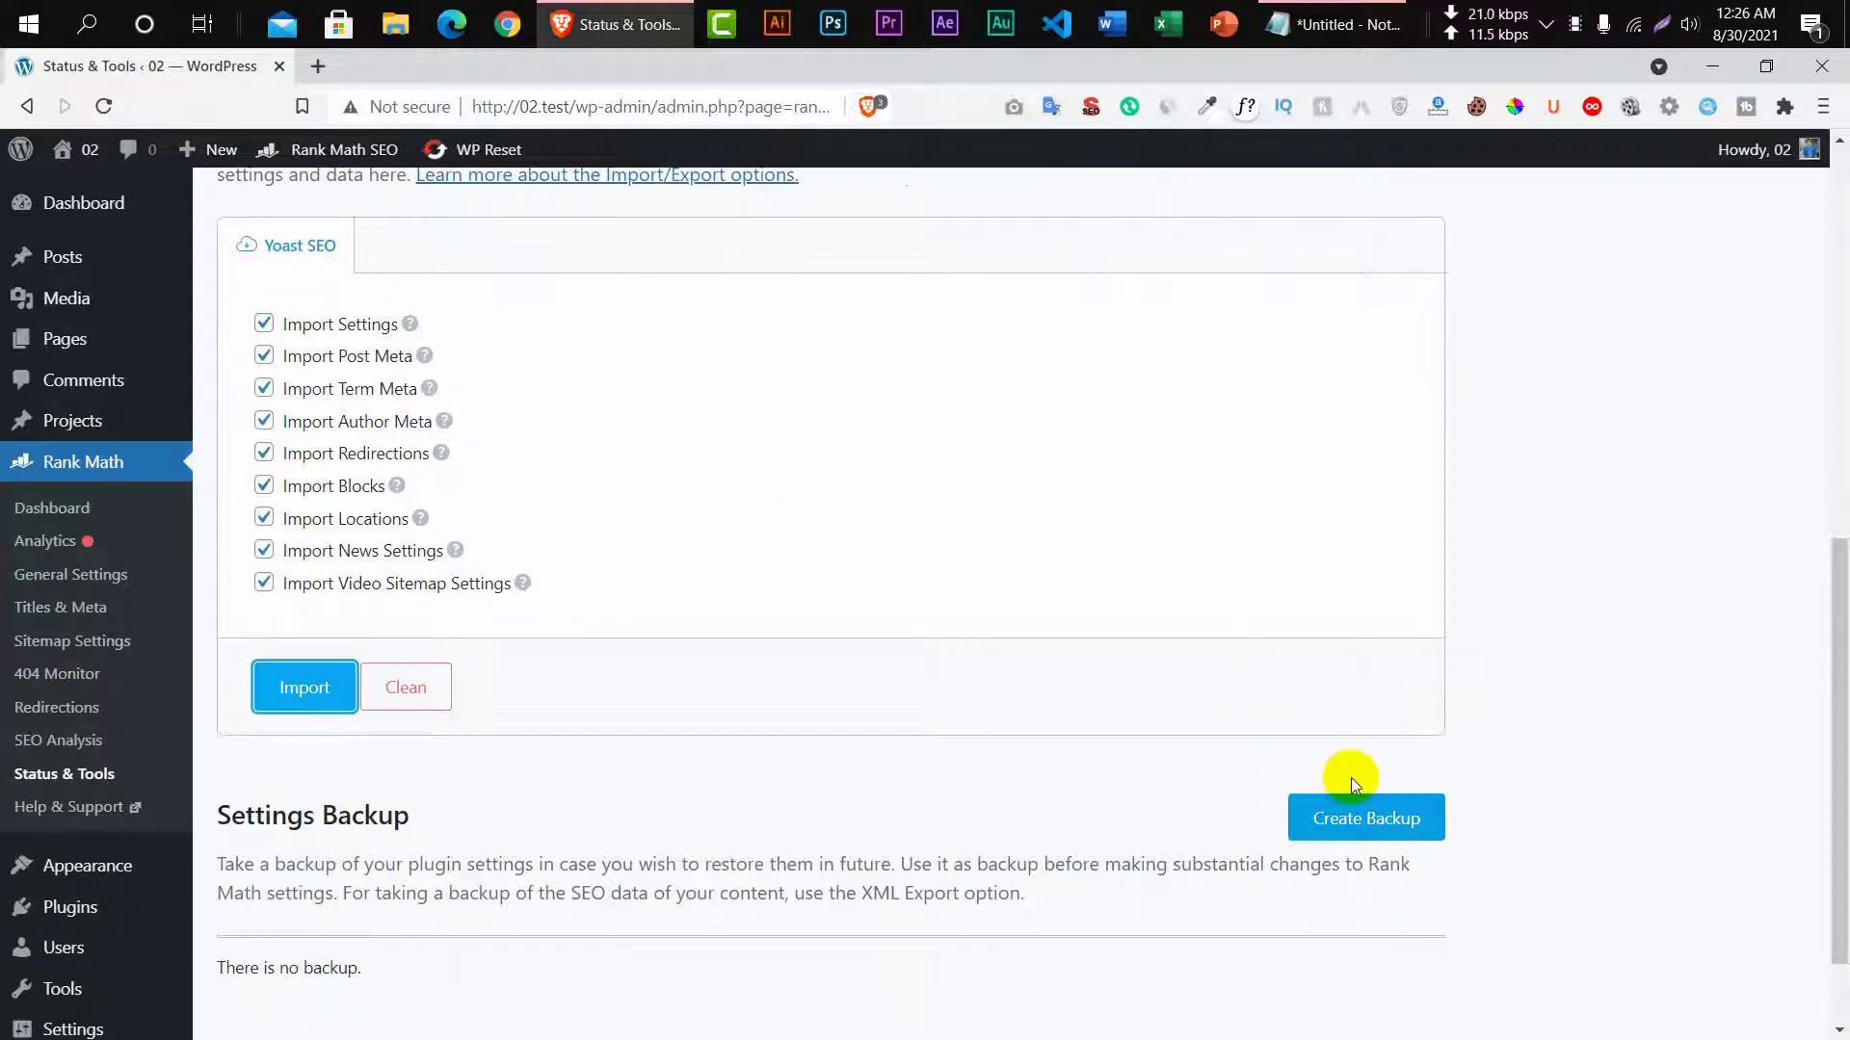
Create a backup of the Rank Math settings, and delete that backup.
left_click(1348, 814)
scroll(847, 682, "down", 2)
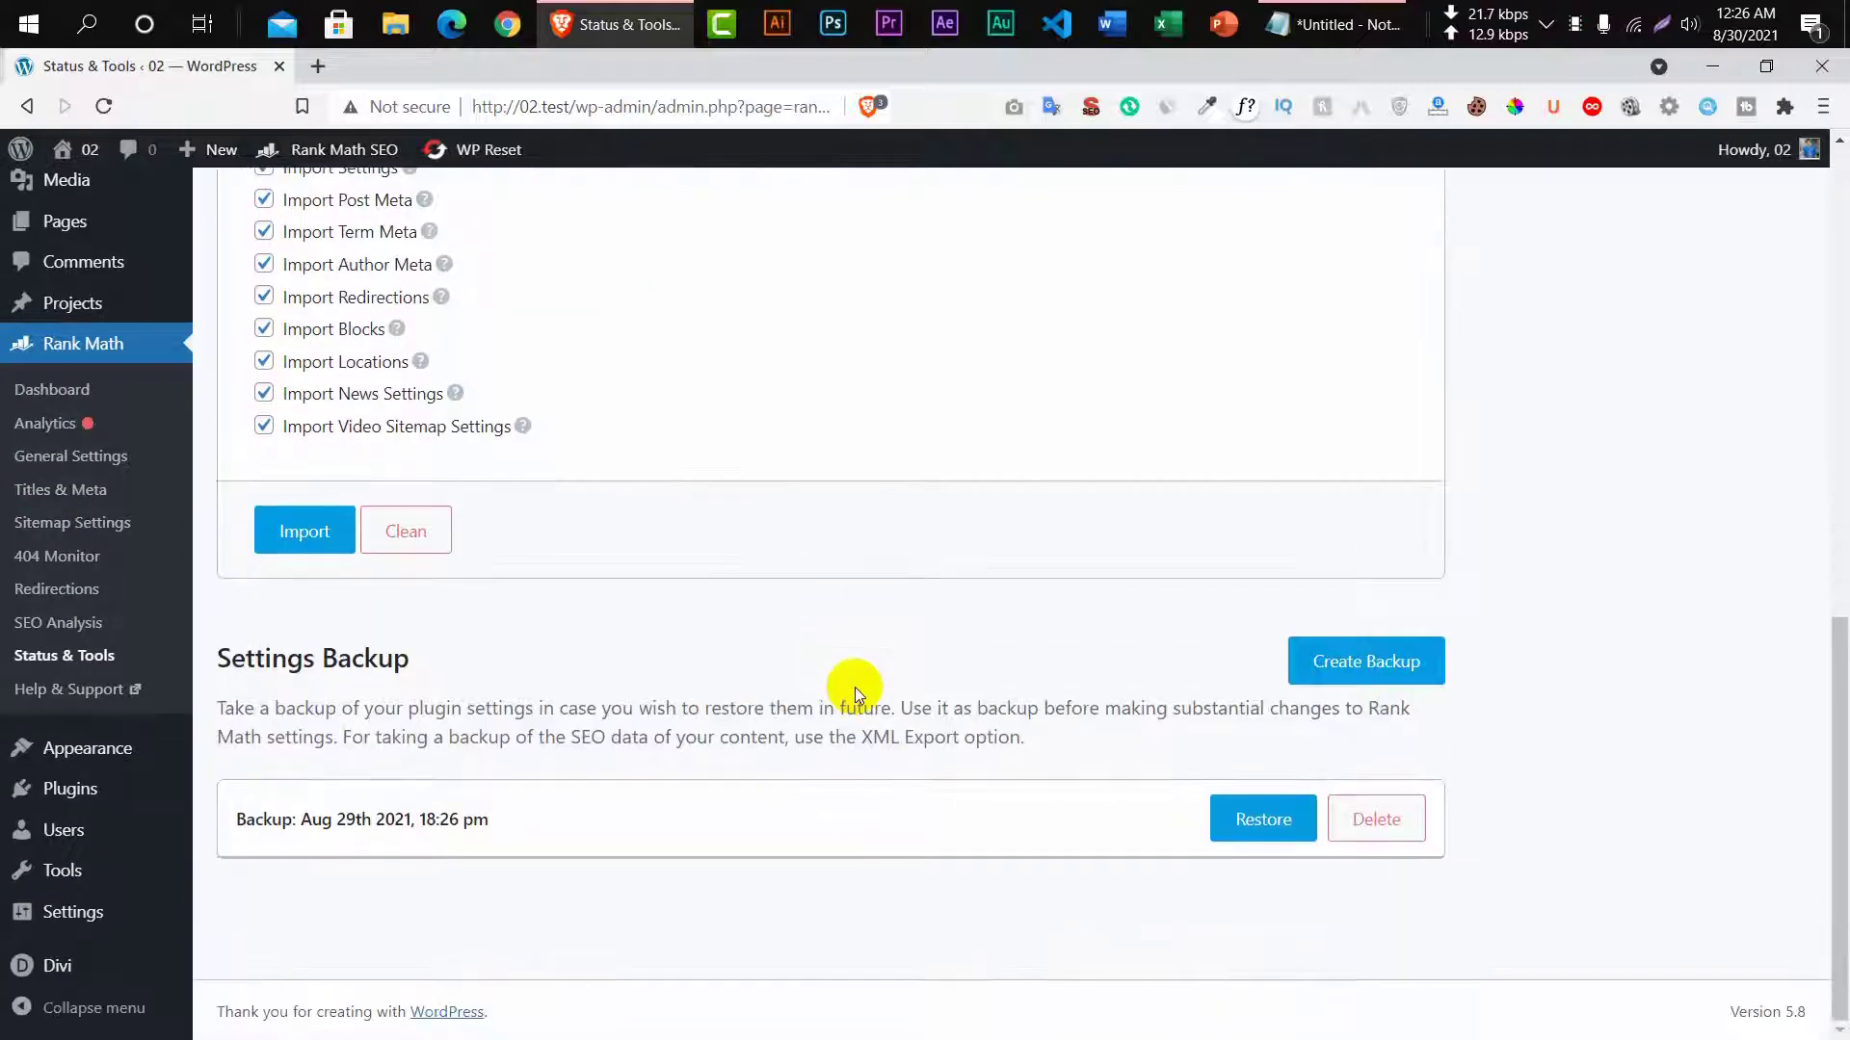
left_click(1375, 821)
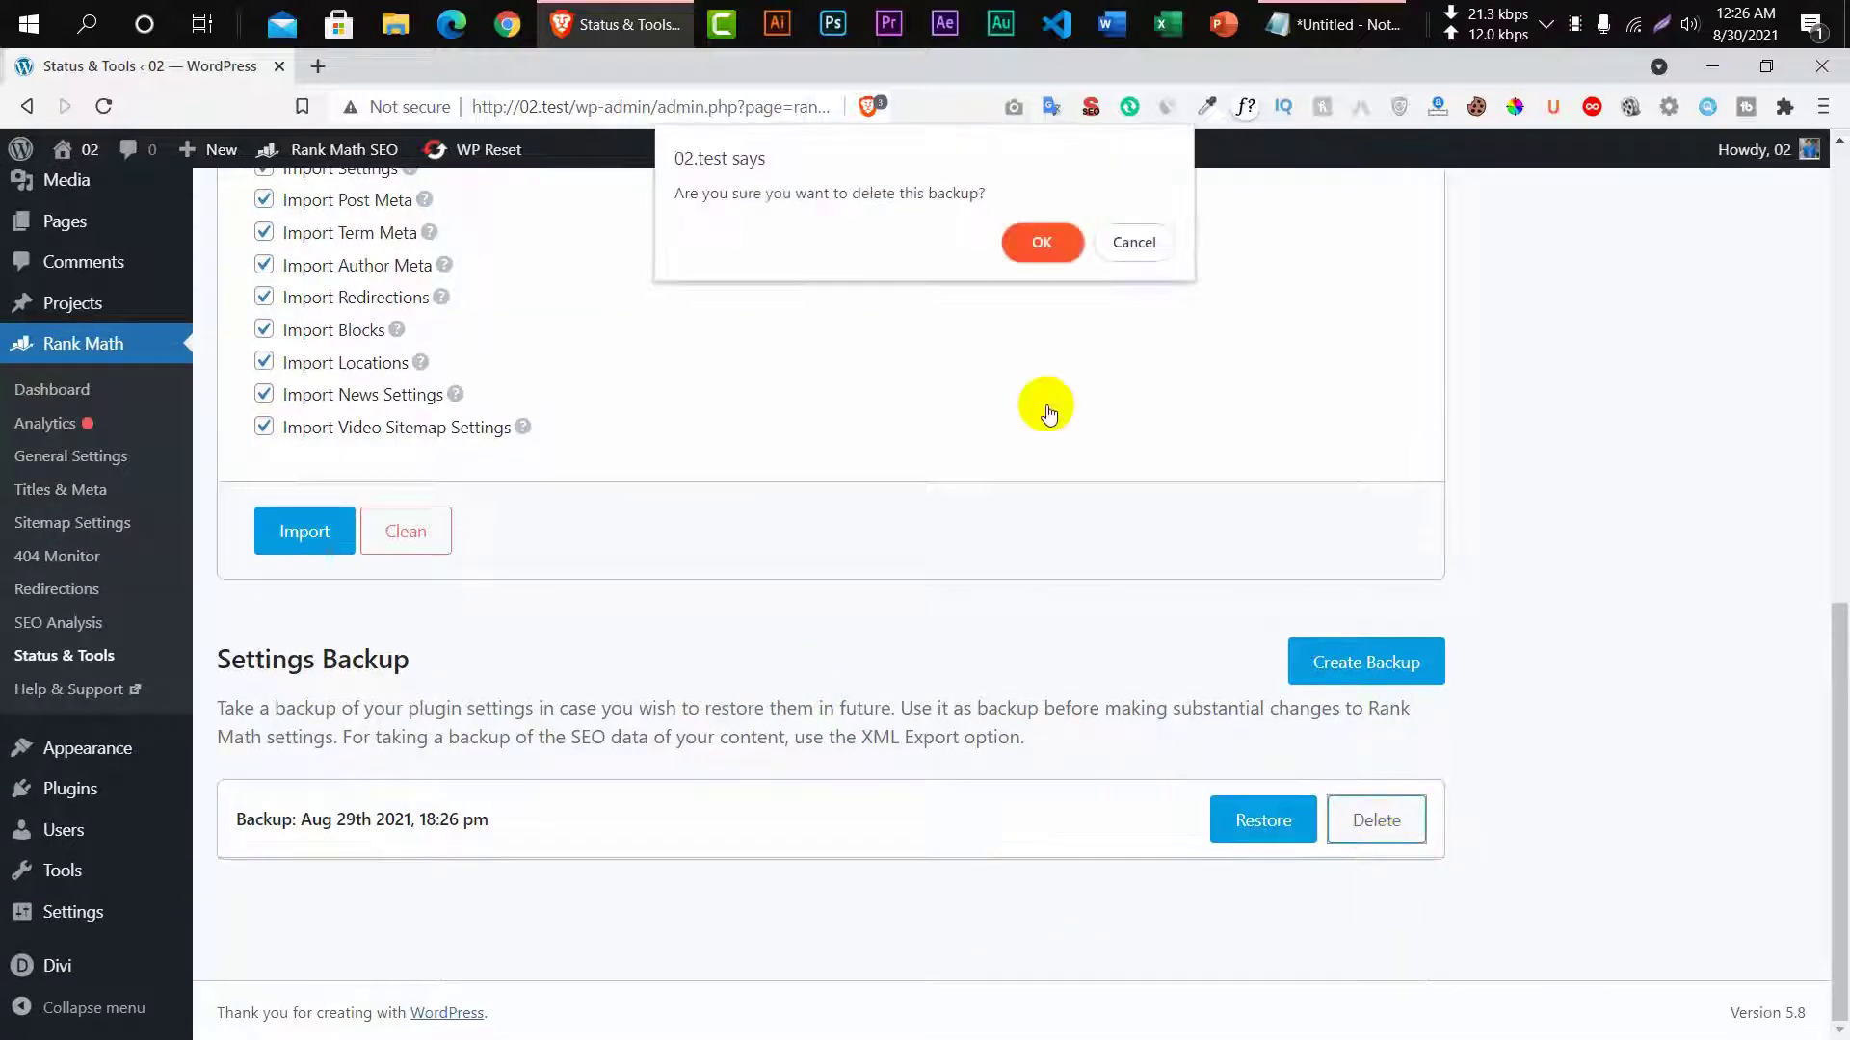
left_click(1038, 243)
Open the Rank Math Help & Support documentation, and close its tab.
scroll(821, 703, "up", 4)
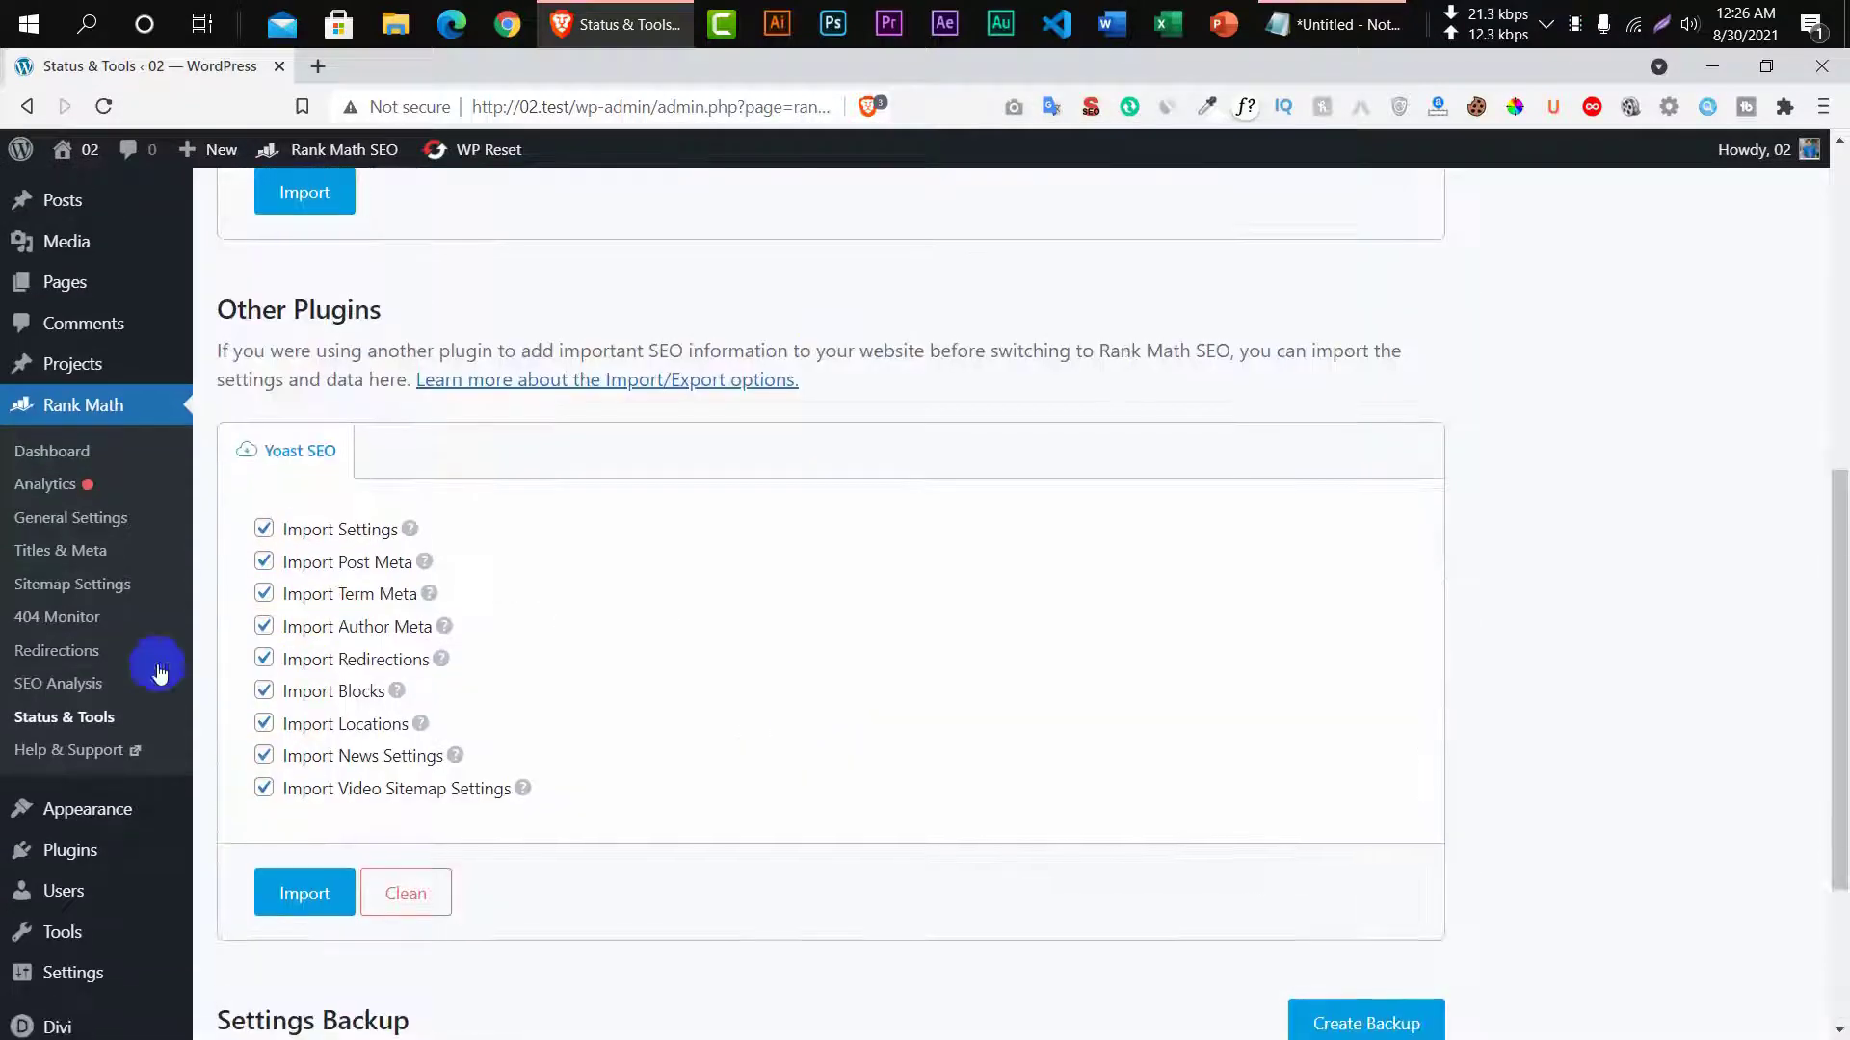
left_click(105, 760)
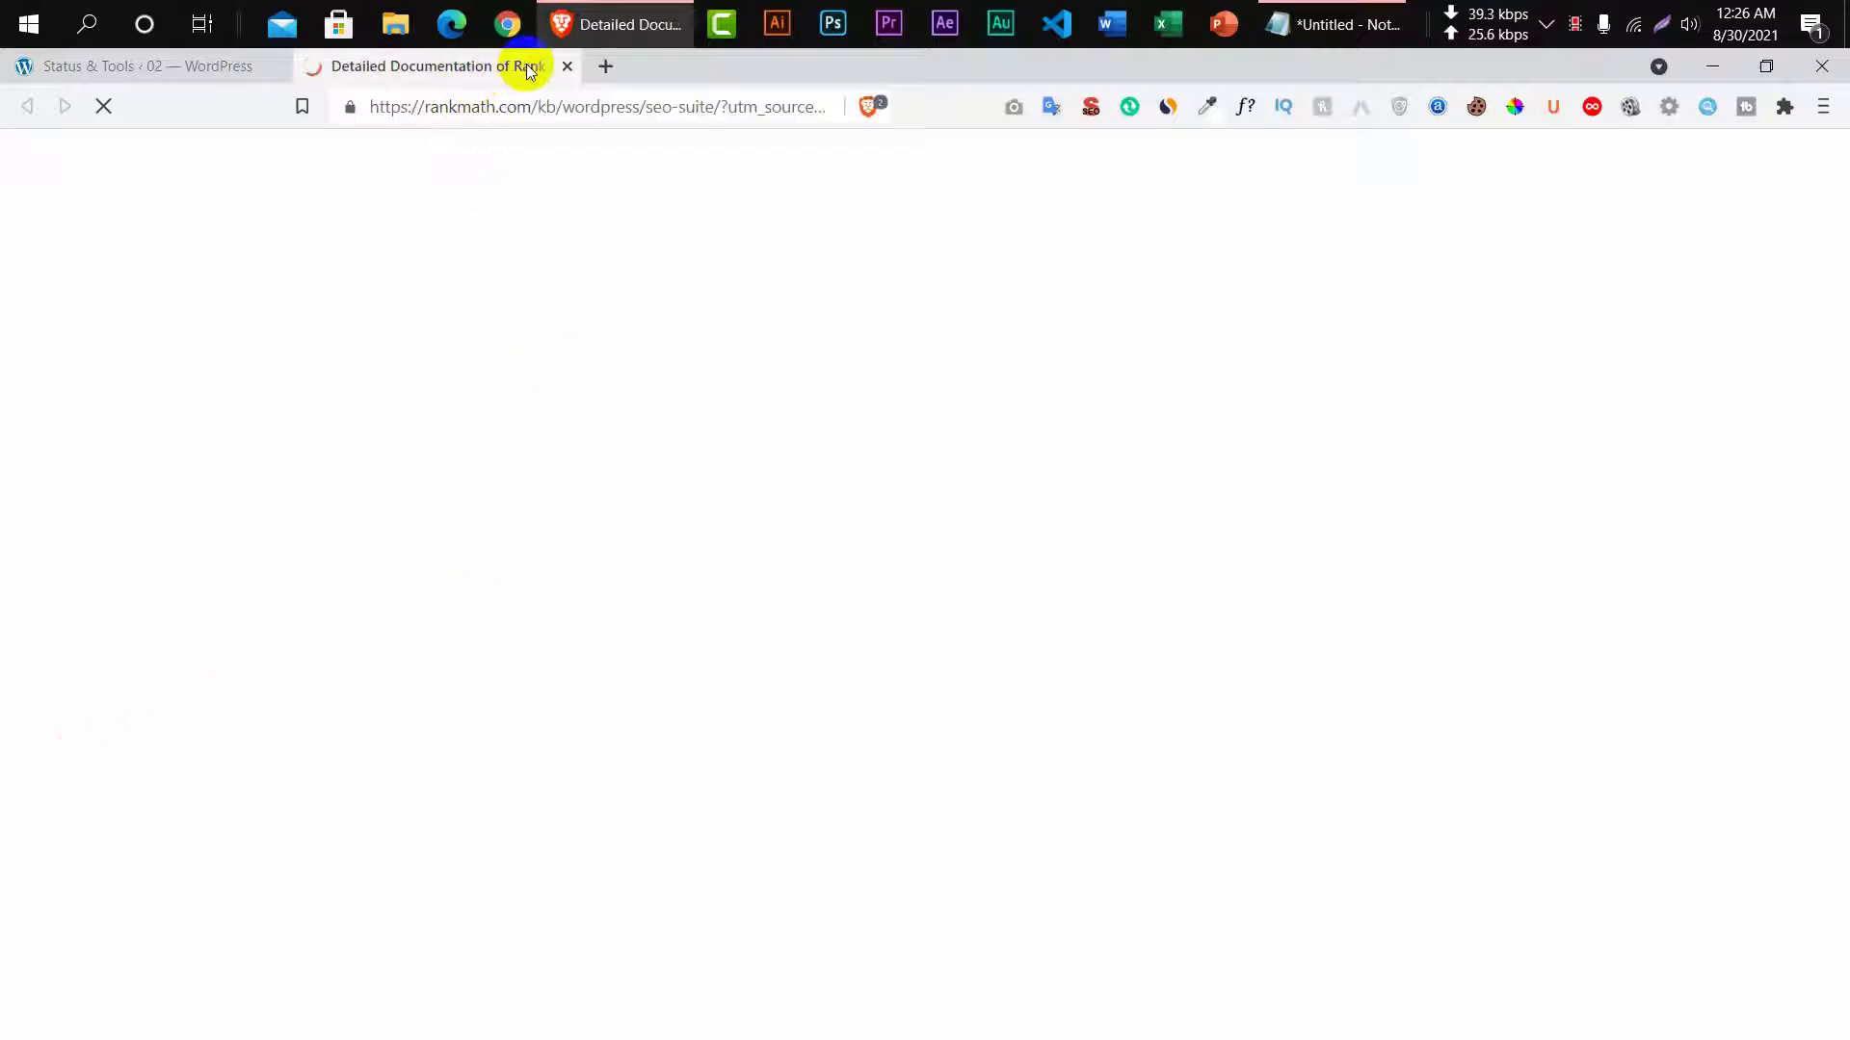
left_click(565, 66)
Try to import the plugin settings without choosing a settings file.
scroll(383, 672, "up", 5)
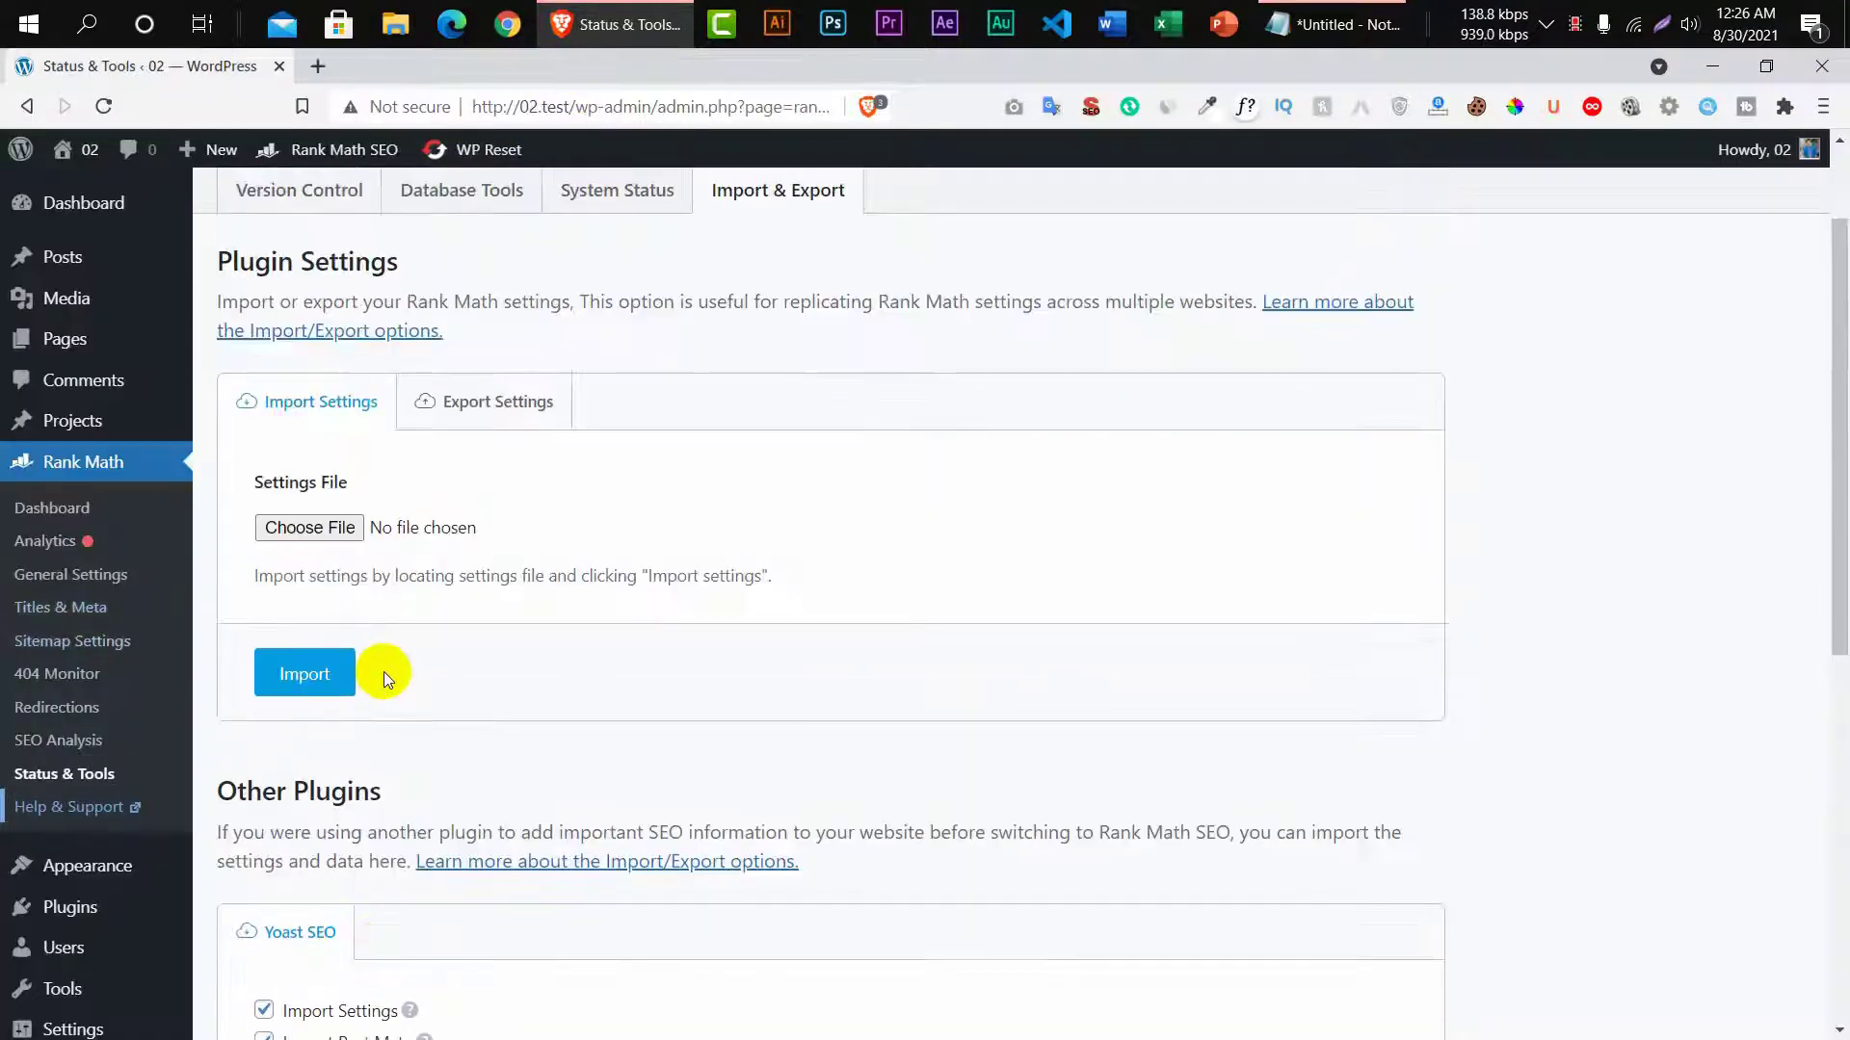
left_click(332, 683)
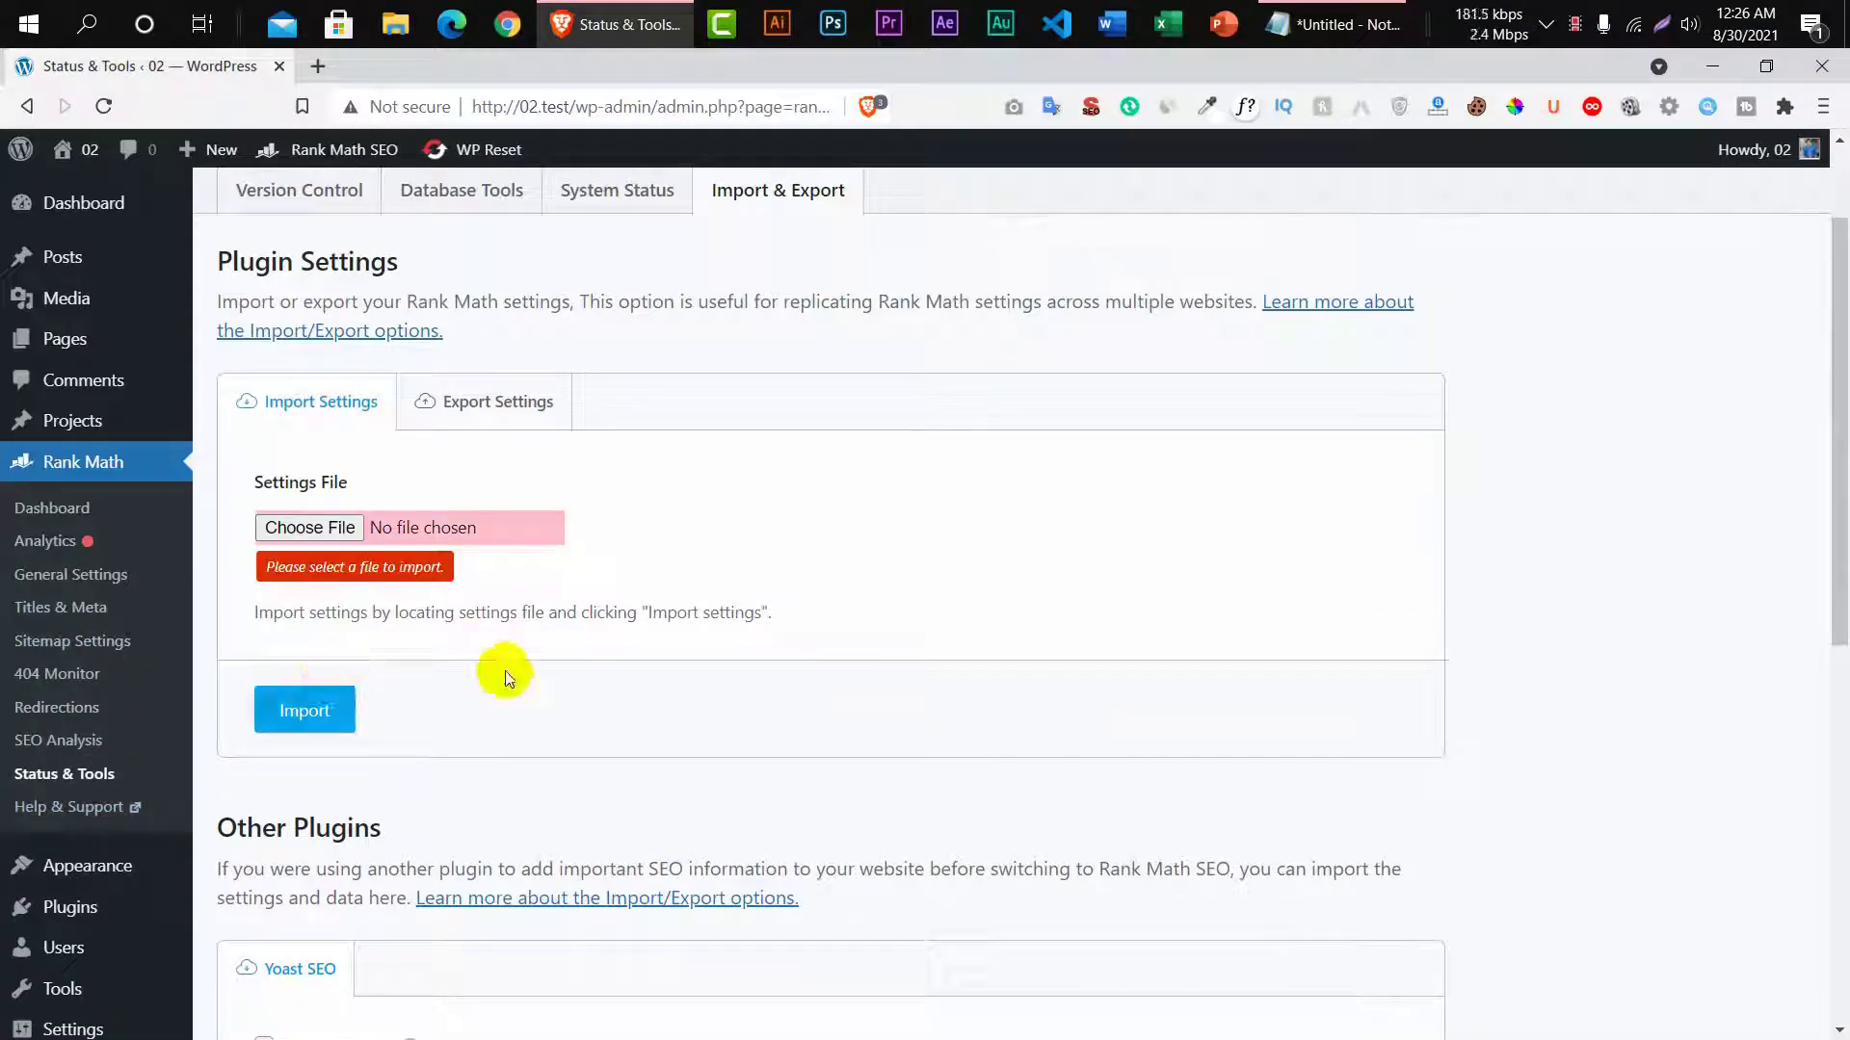
Export the General, Titles & Metas, Sitemap, Role Manager and Redirections settings as a text file on the Desktop.
left_click(497, 405)
scroll(414, 569, "down", 3)
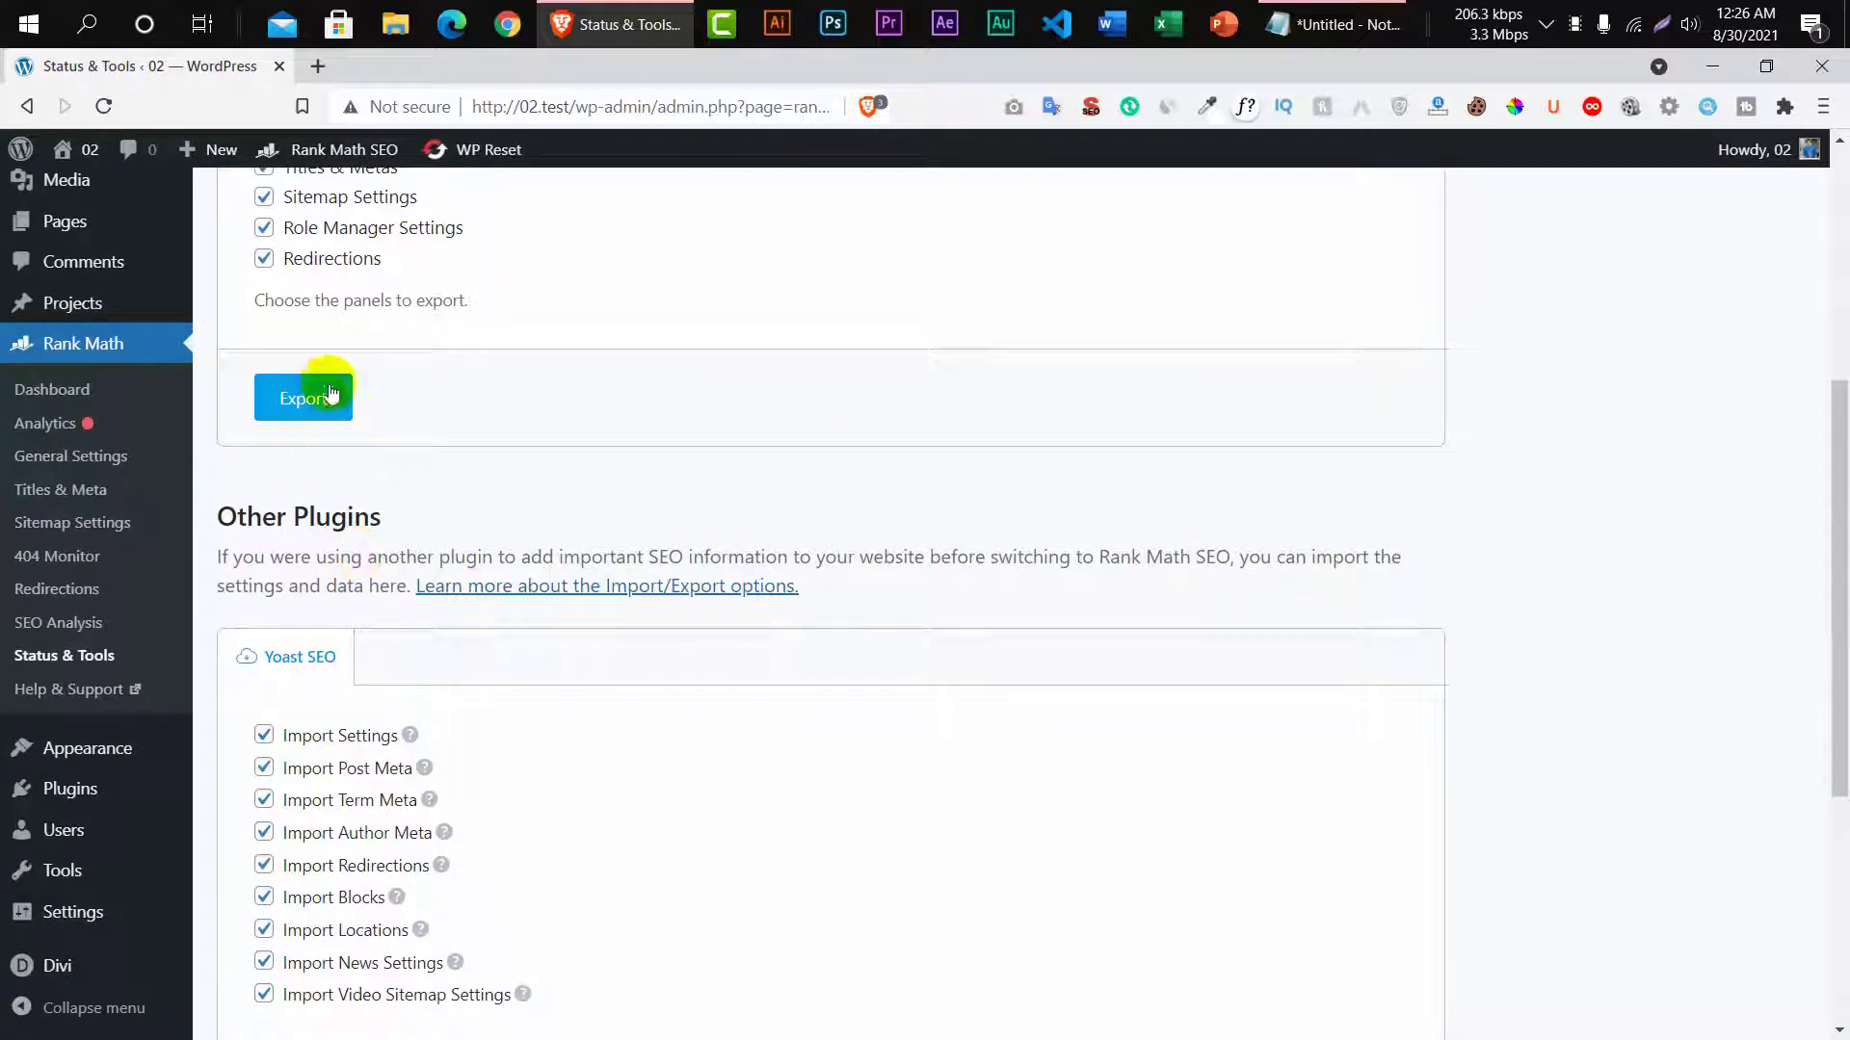
scroll(346, 424, "up", 3)
scroll(364, 443, "down", 2)
scroll(364, 438, "down", 5)
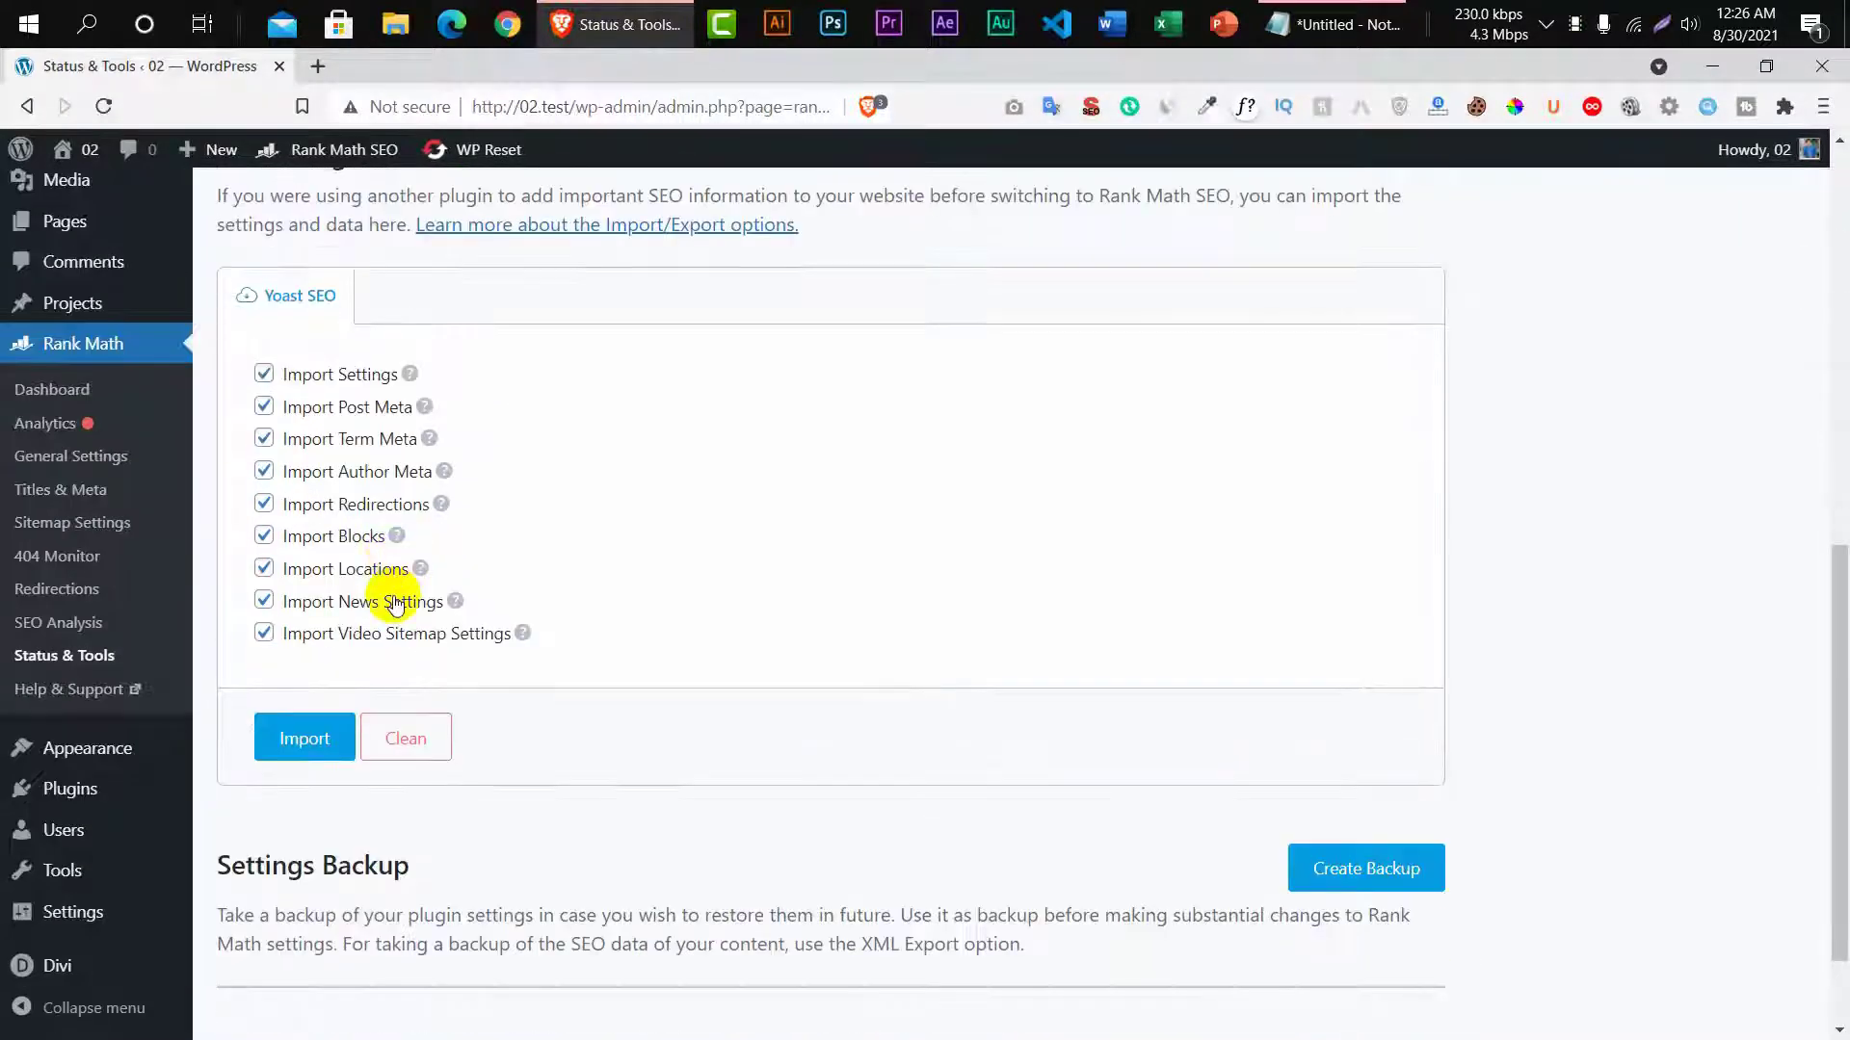
scroll(395, 607, "up", 7)
left_click(321, 760)
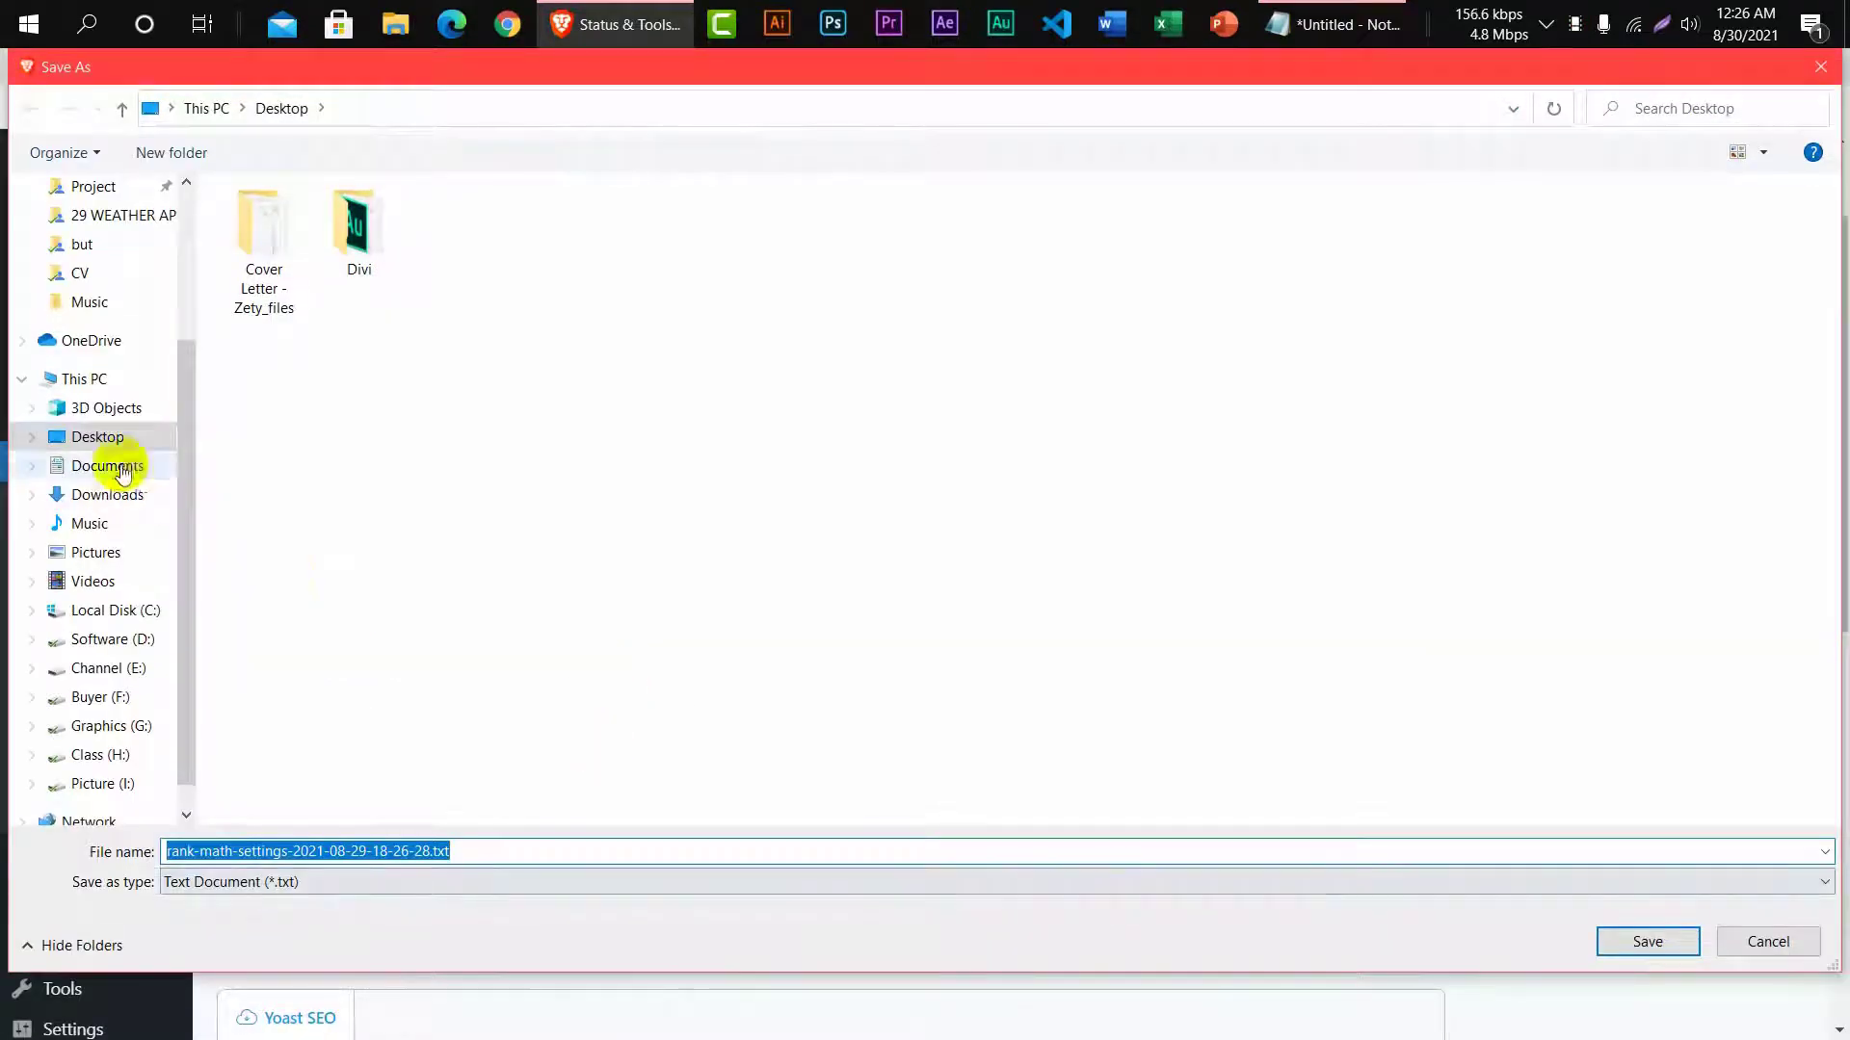
left_click(108, 435)
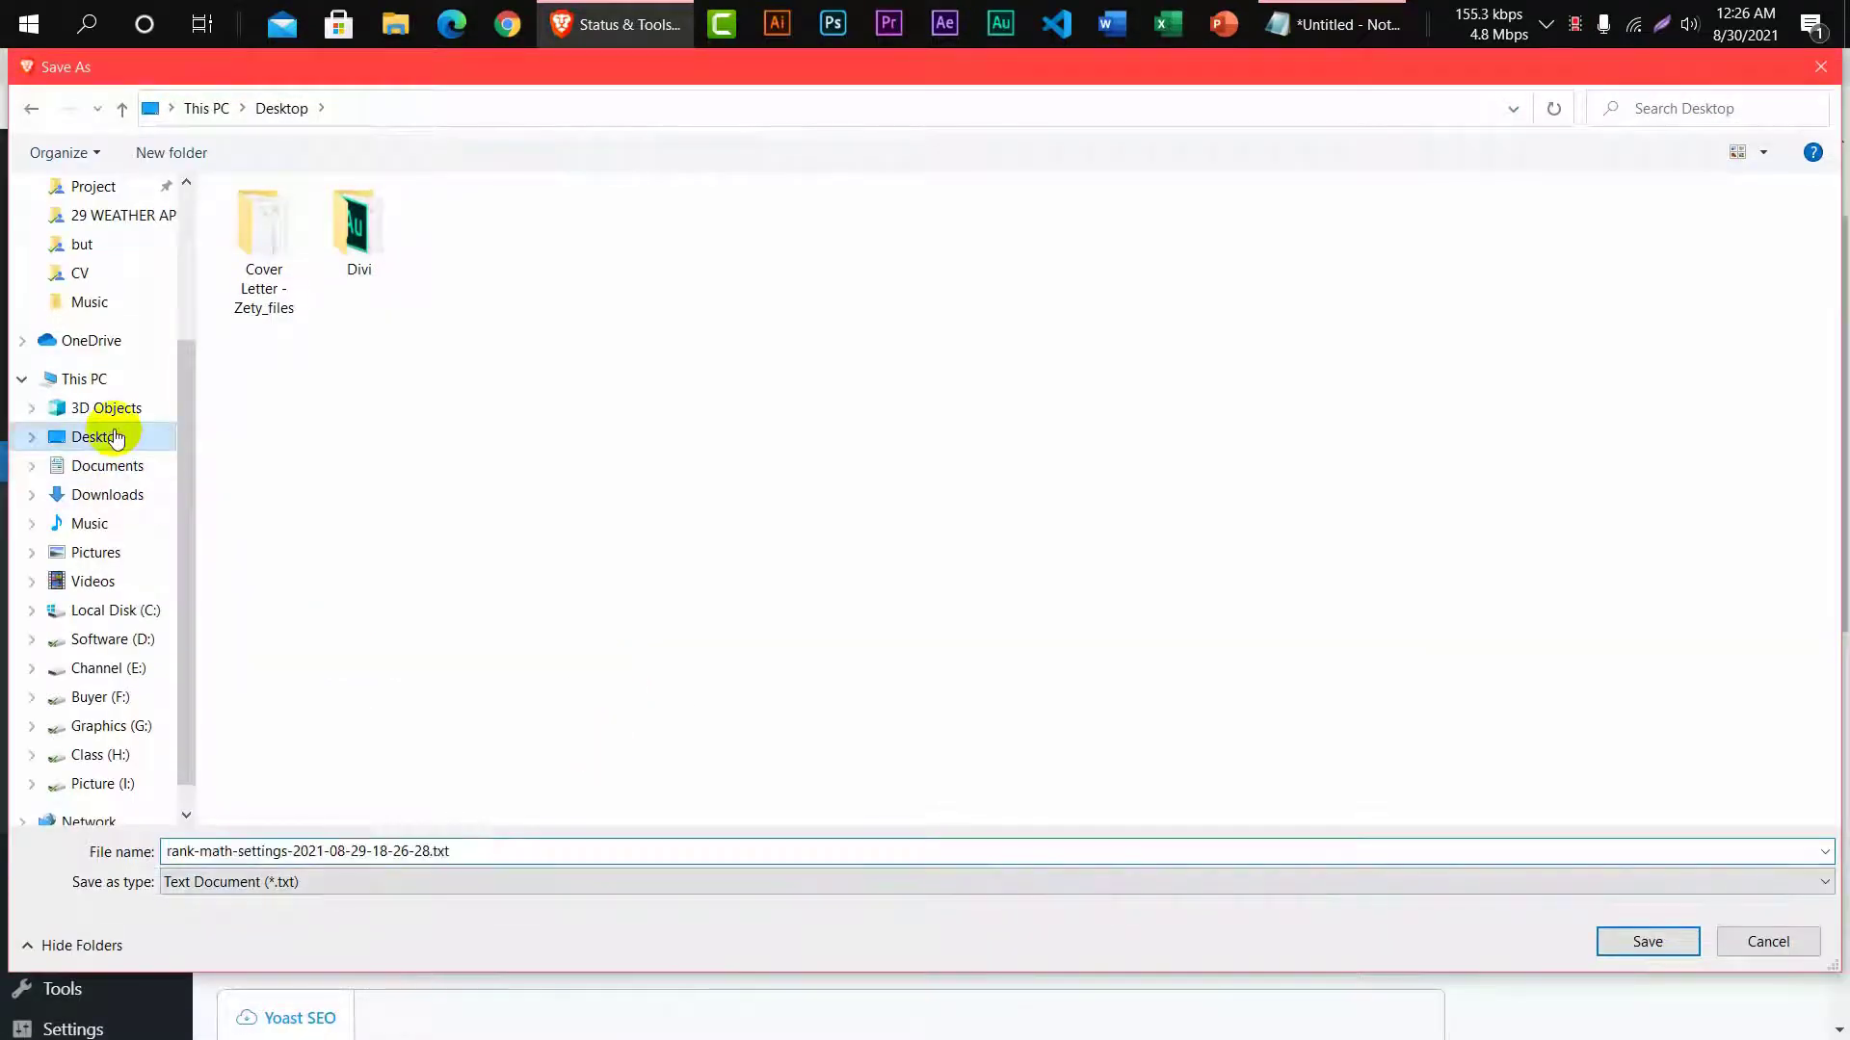
left_click(1643, 941)
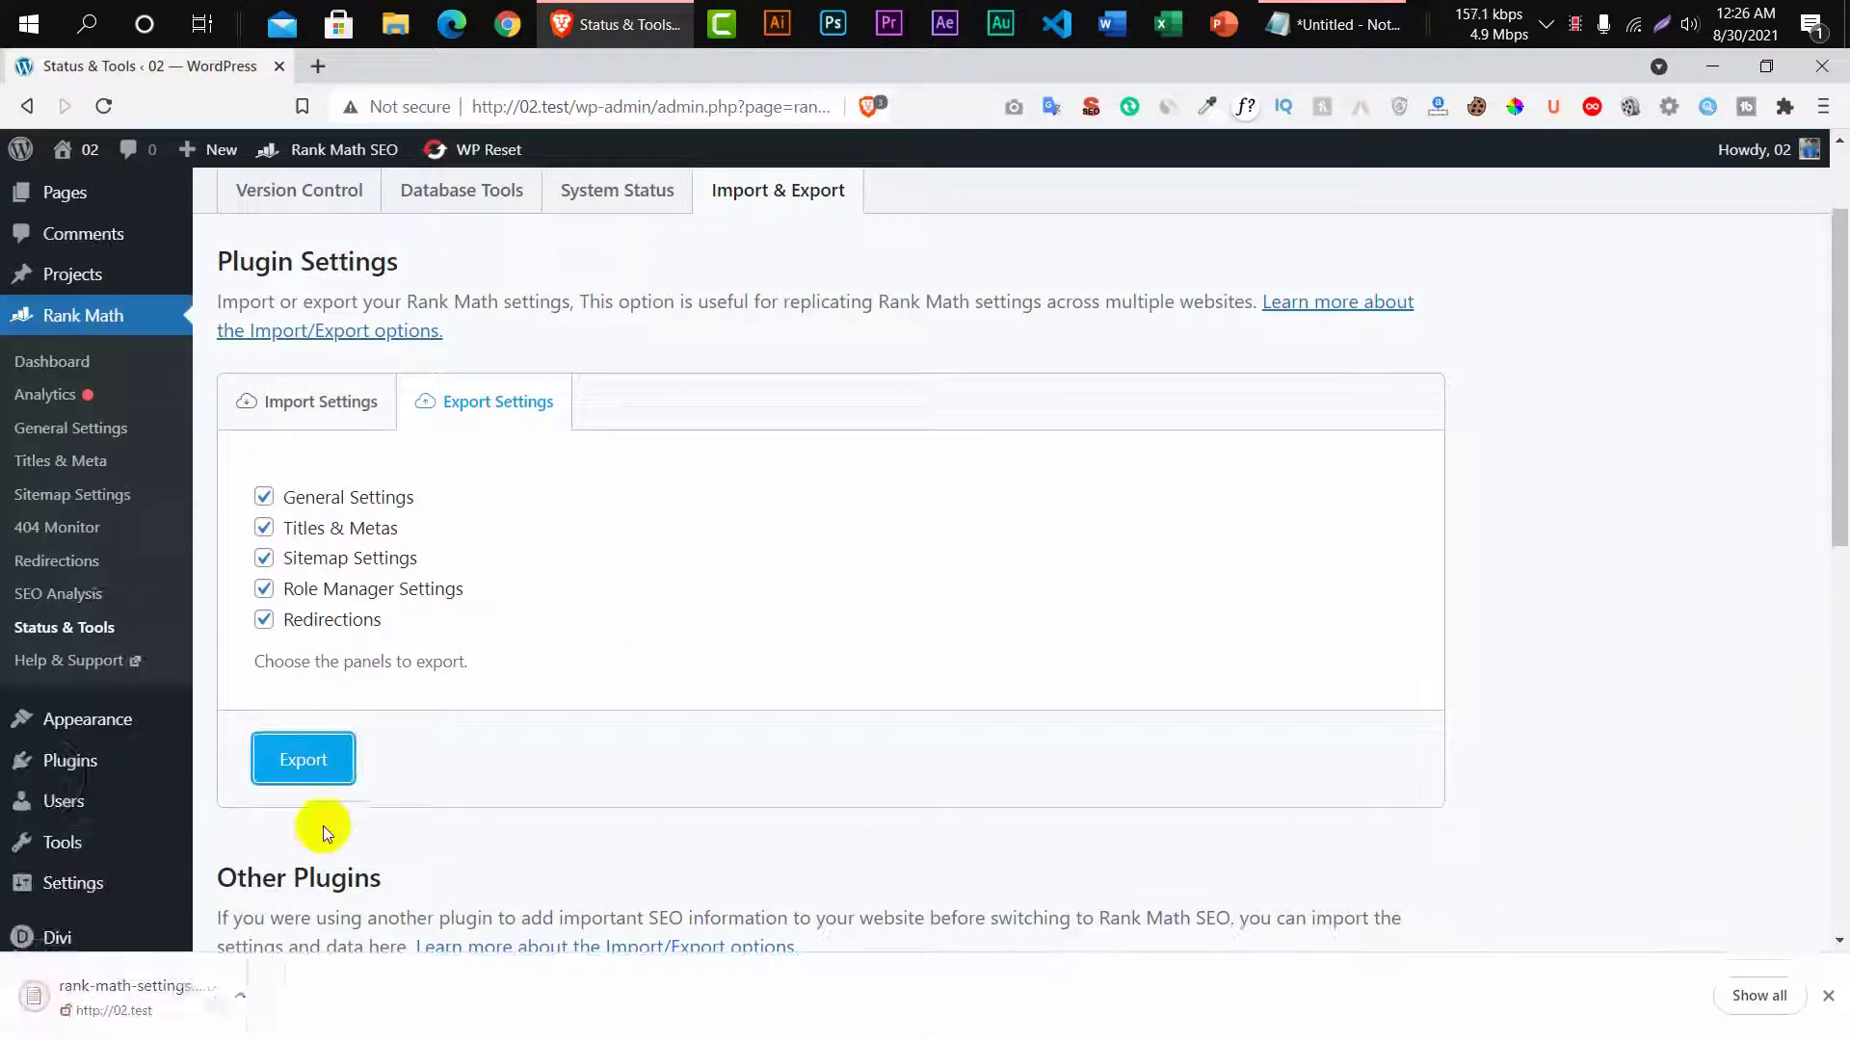
Open the exported settings file in Notepad, inspect its contents at a smaller zoom, and close it.
left_click(36, 1005)
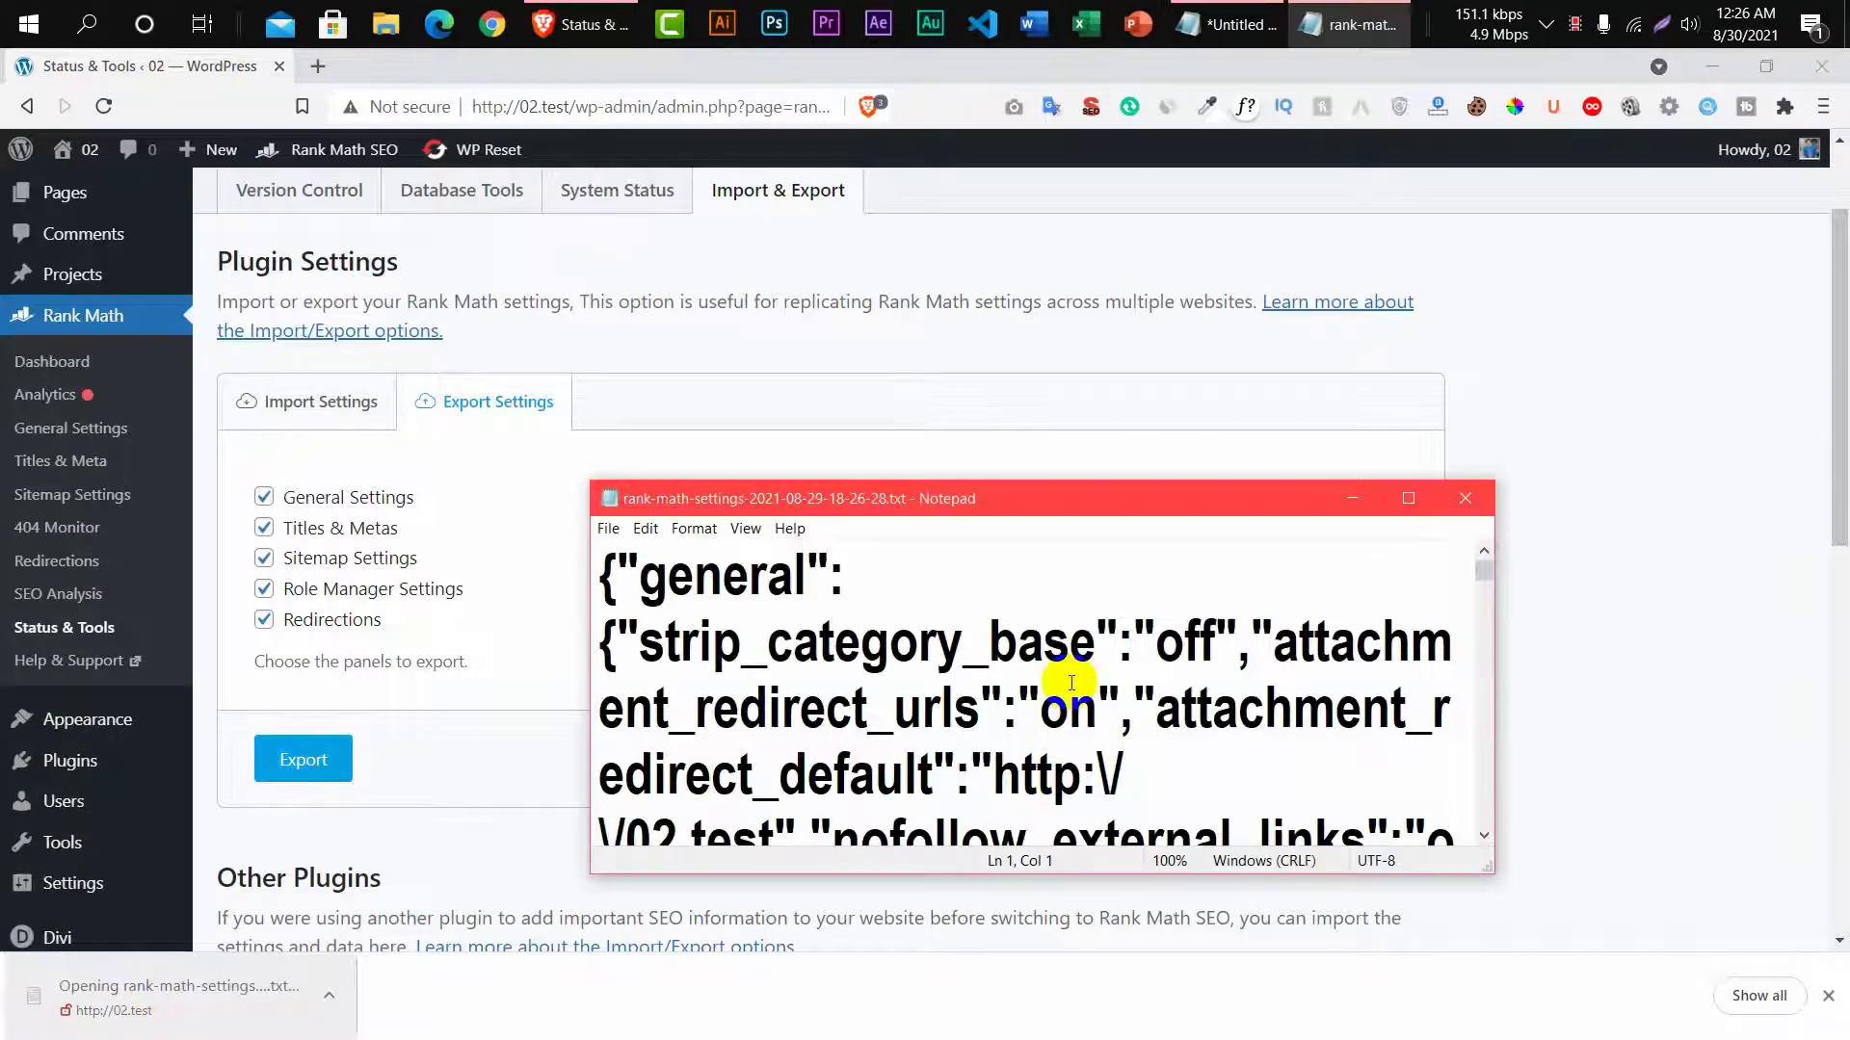
scroll(1057, 680, "down", 7)
key("ctrl+0")
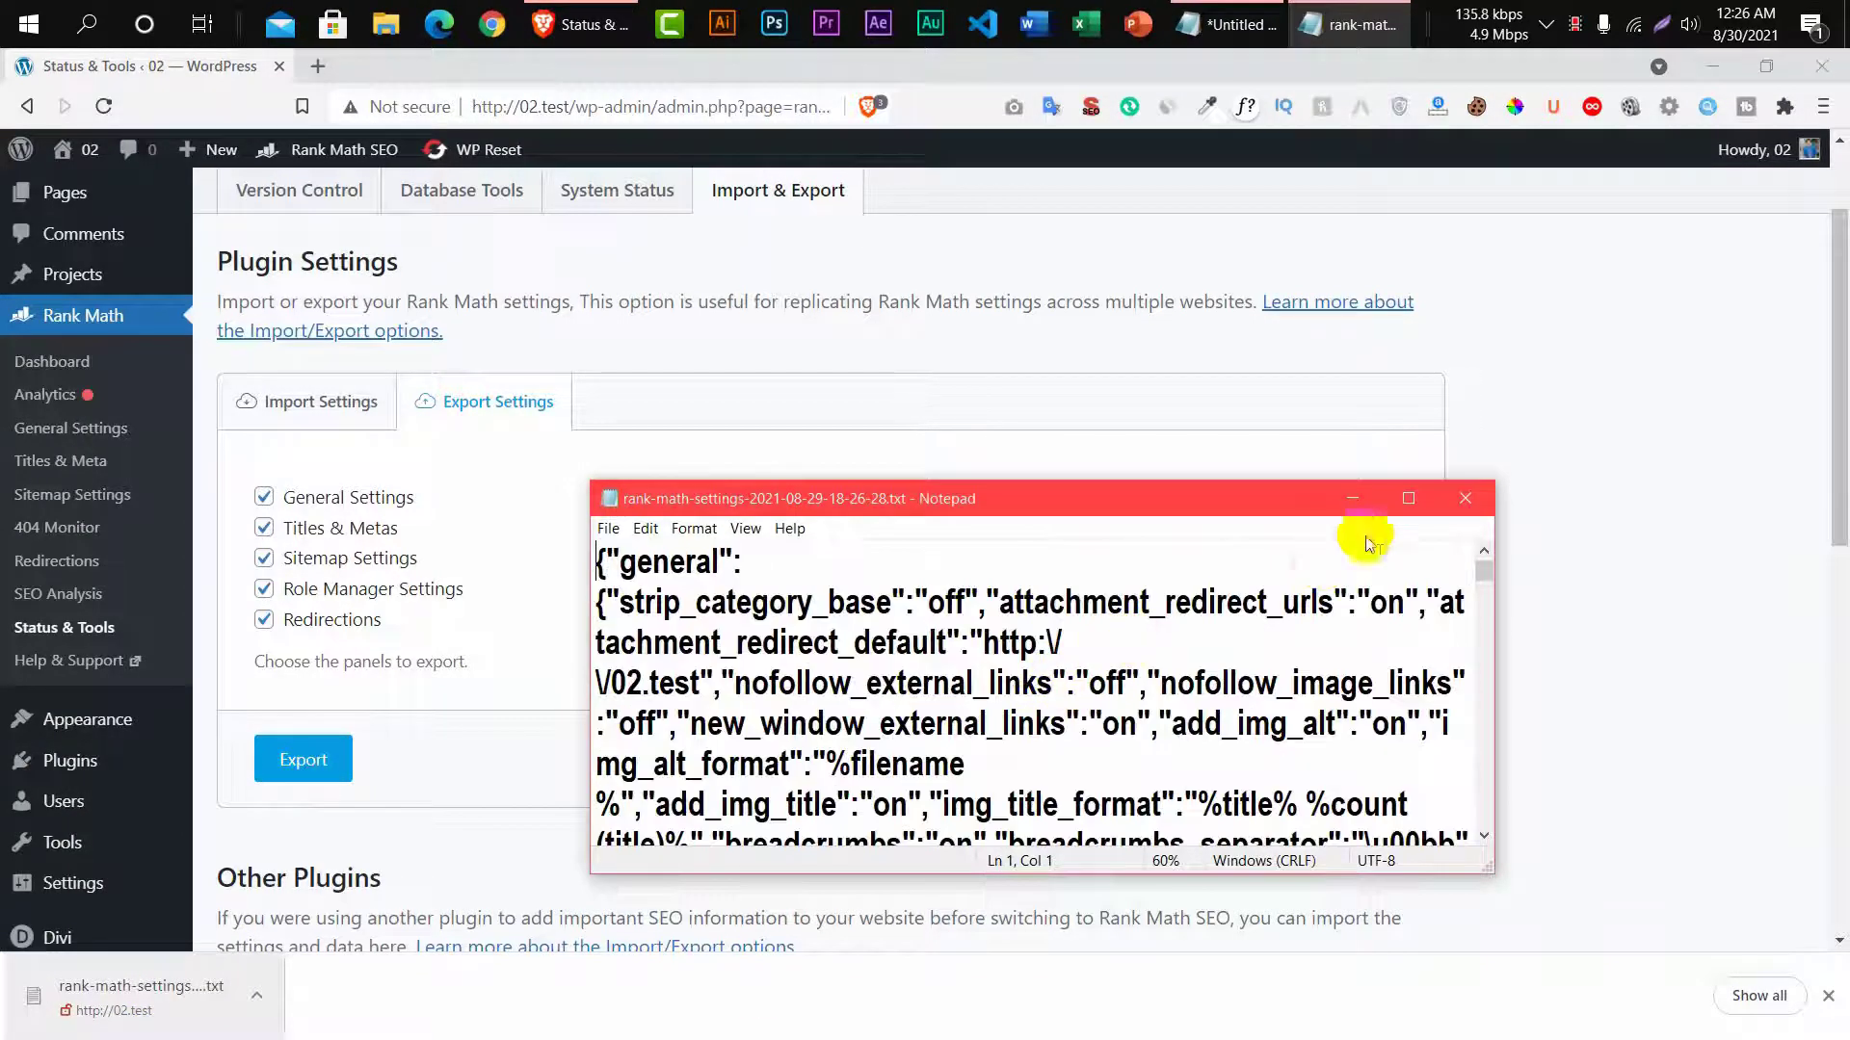
left_click(1463, 498)
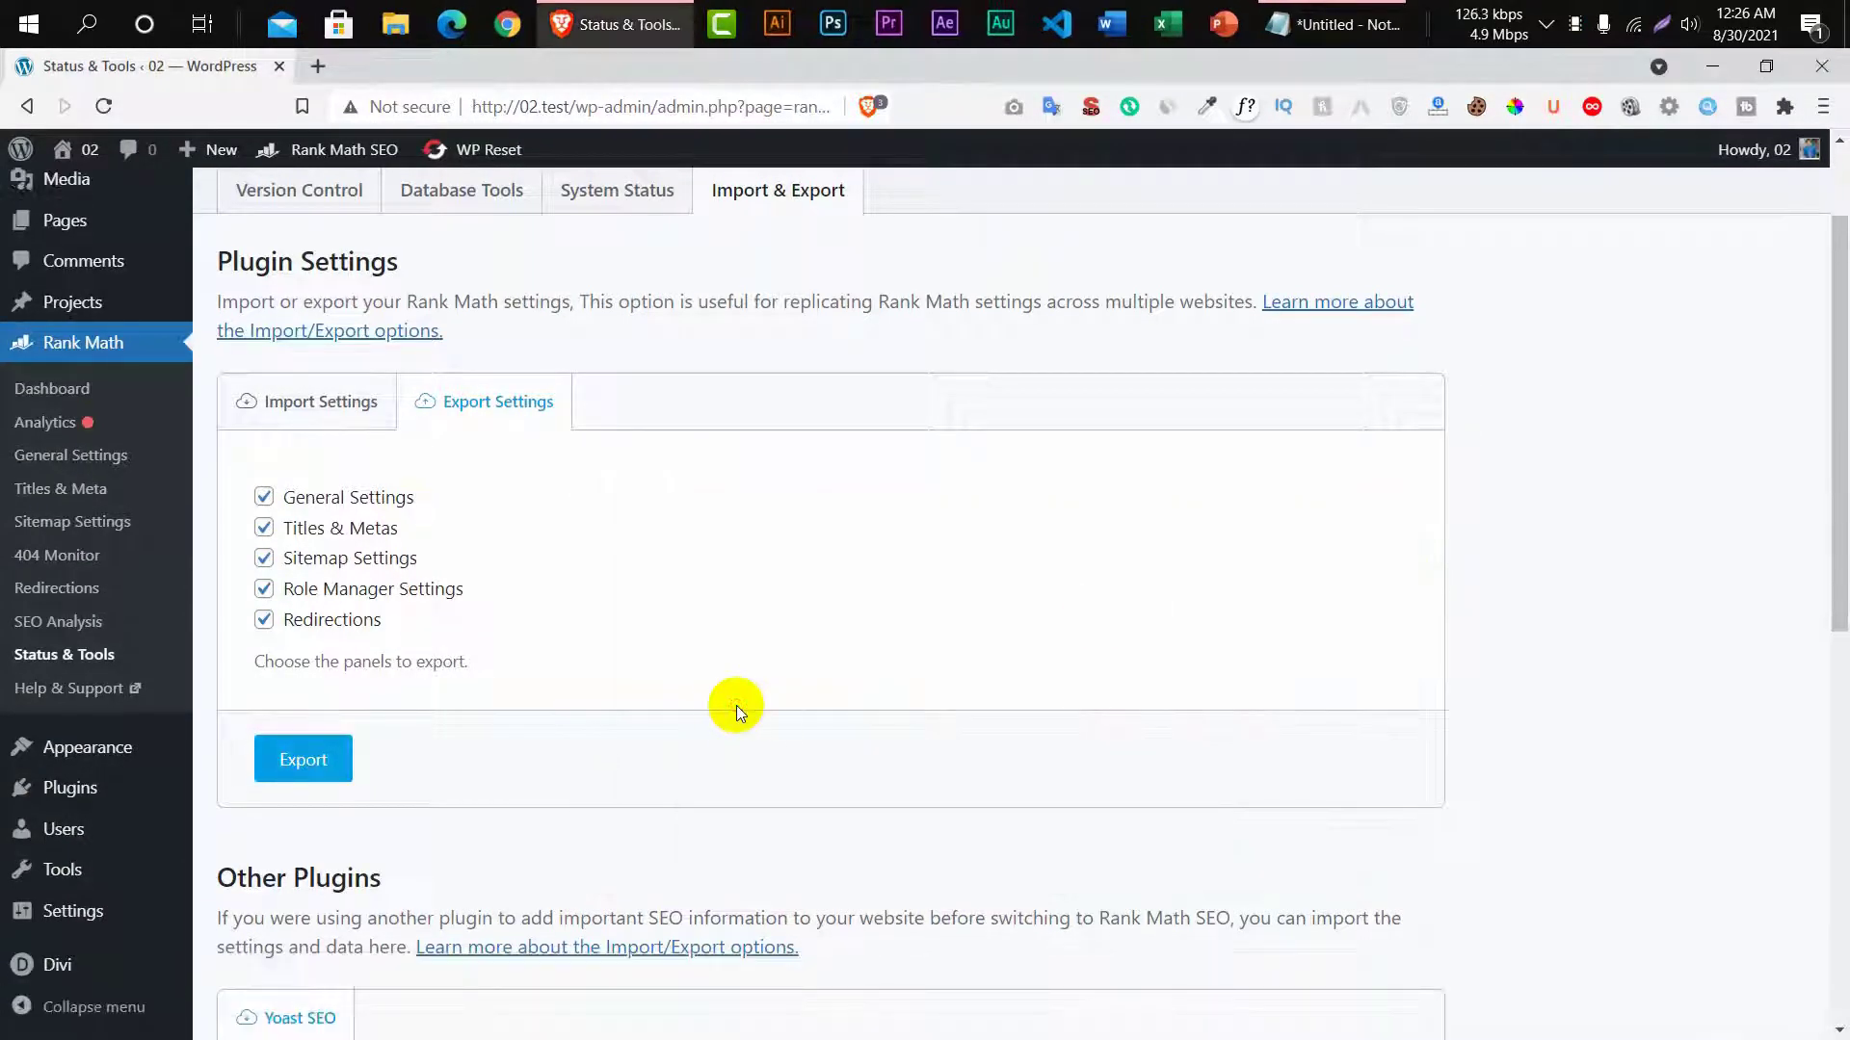
scroll(736, 705, "up", 2)
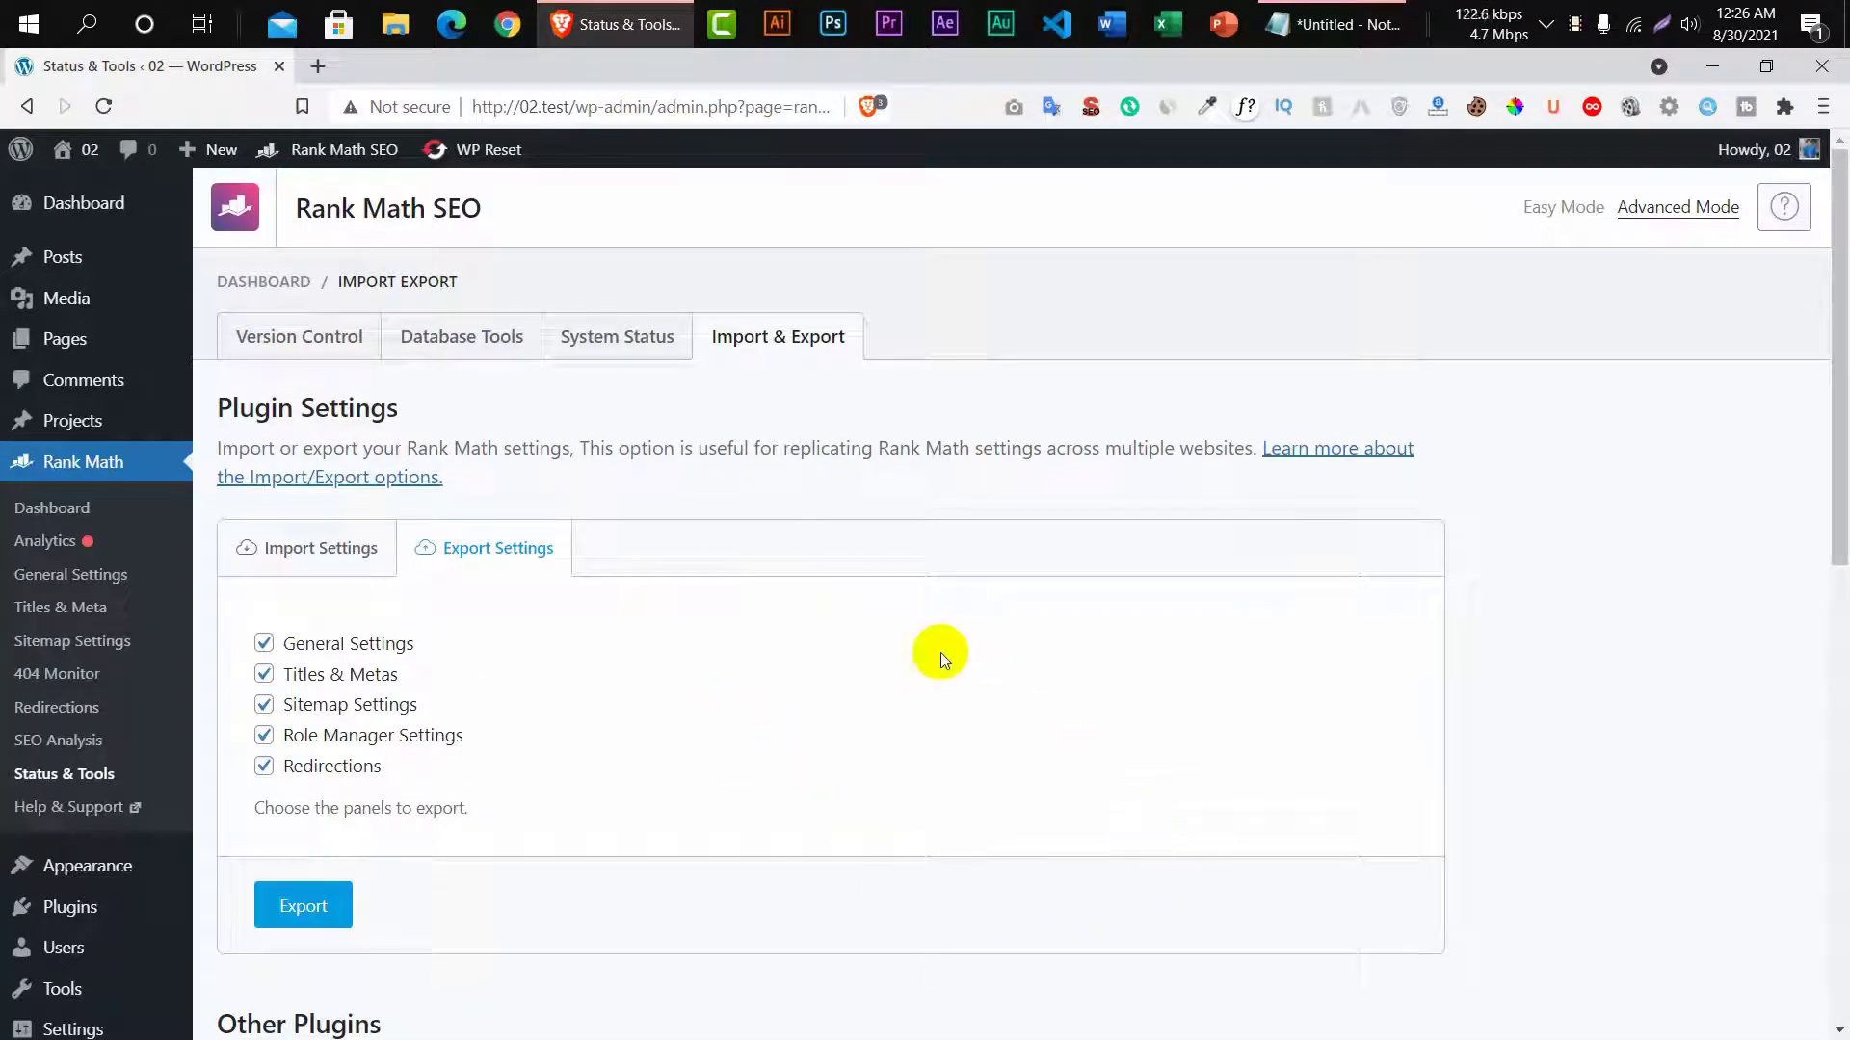
scroll(678, 765, "down", 8)
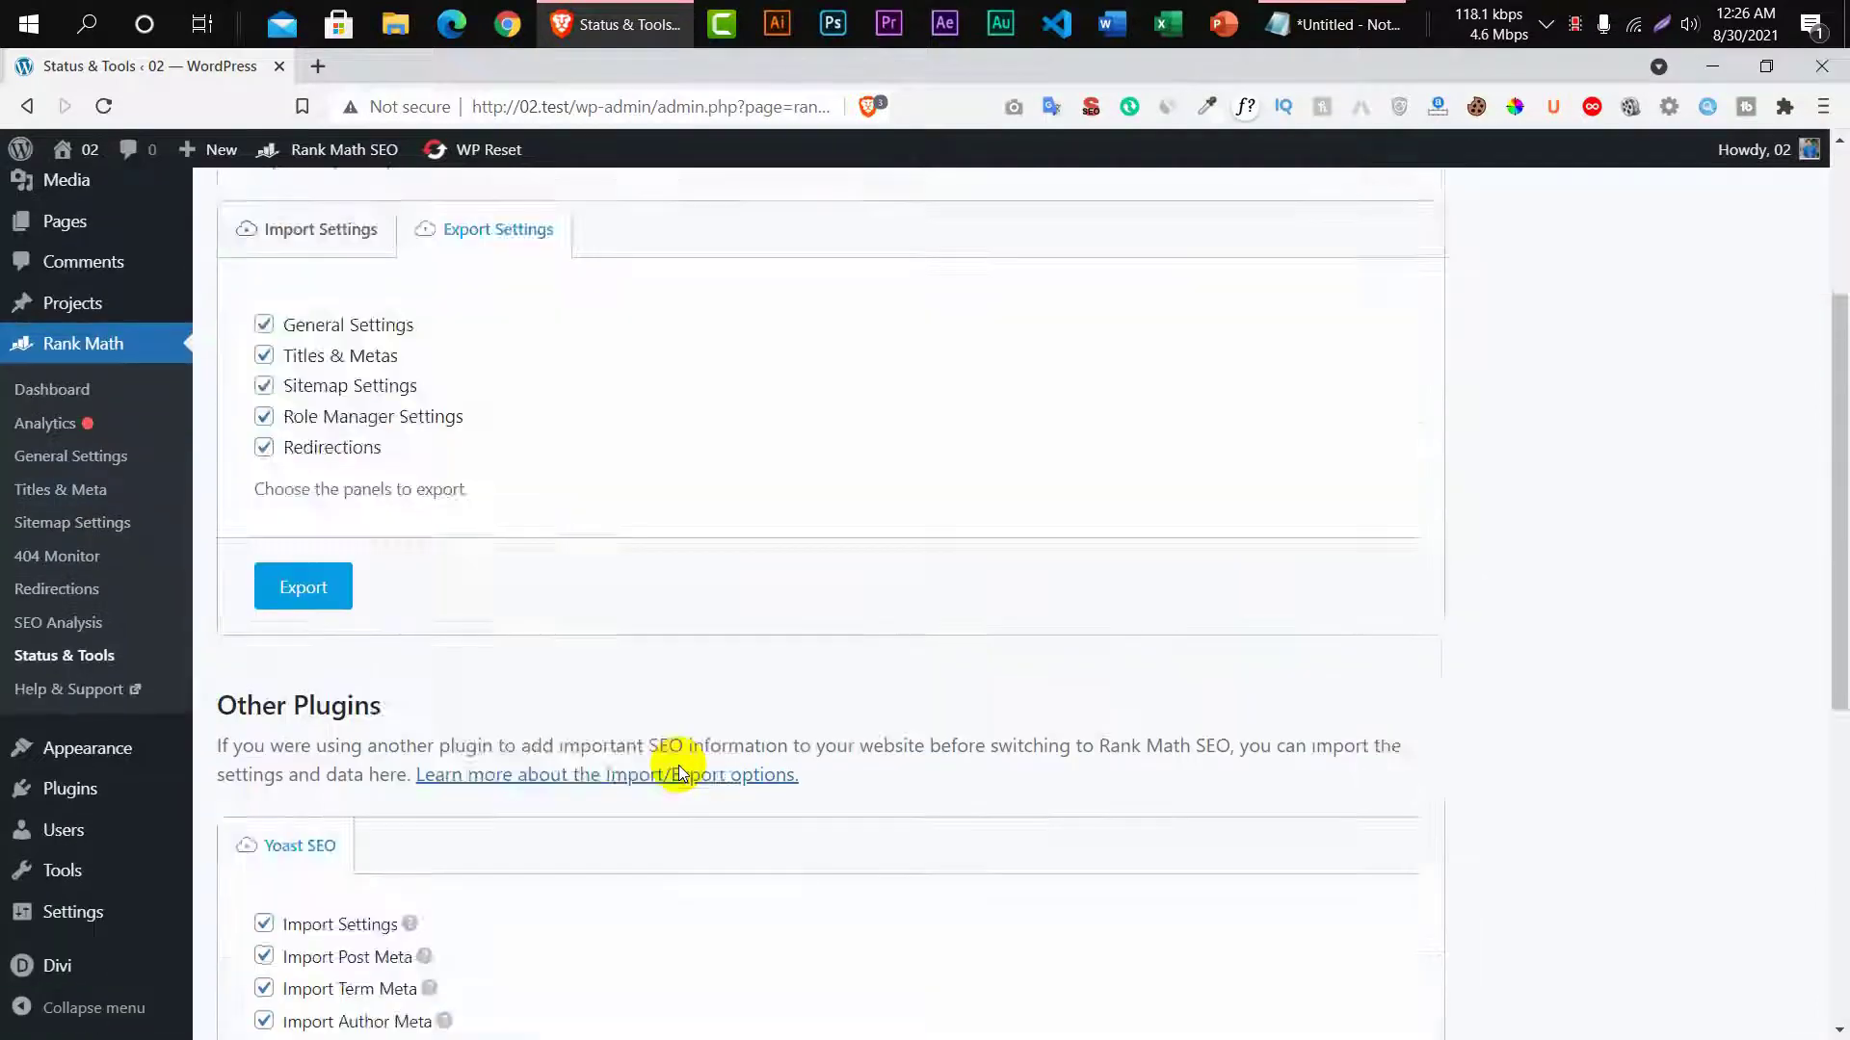
scroll(678, 765, "up", 6)
scroll(678, 765, "up", 3)
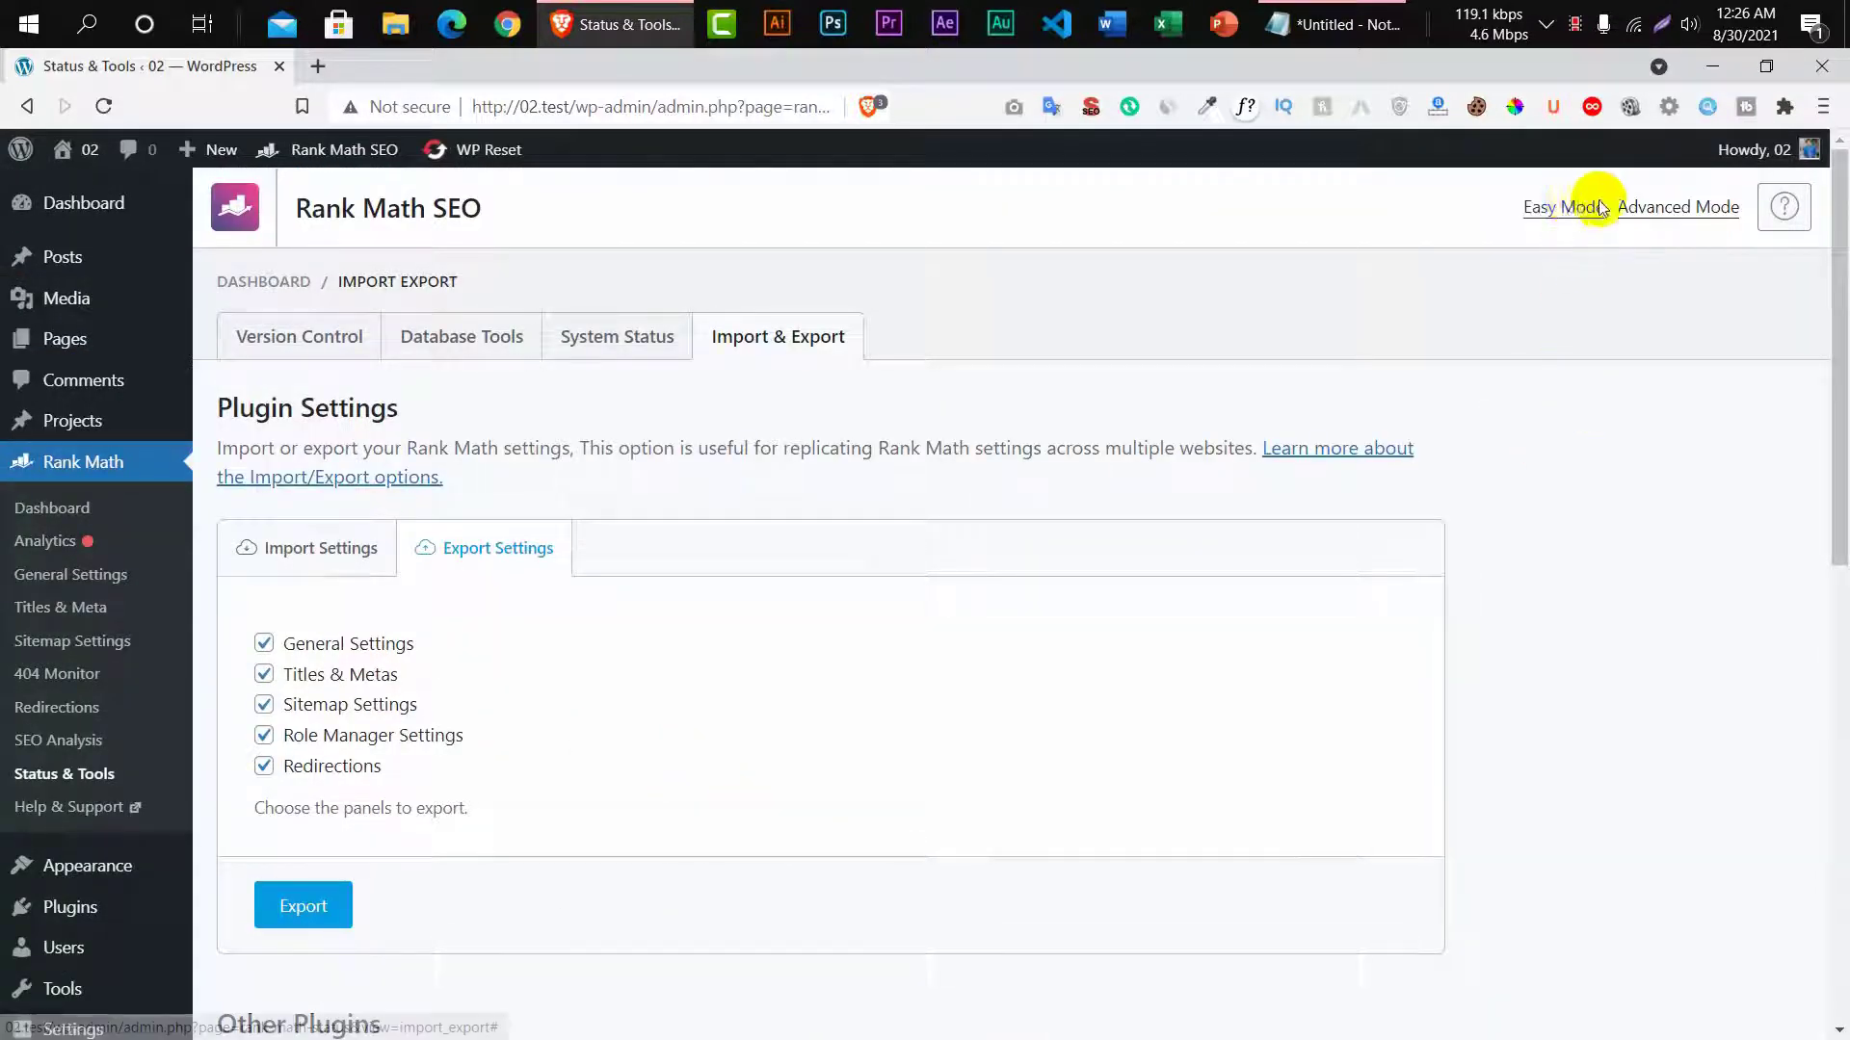
scroll(141, 712, "down", 3)
mouse_move(108, 794)
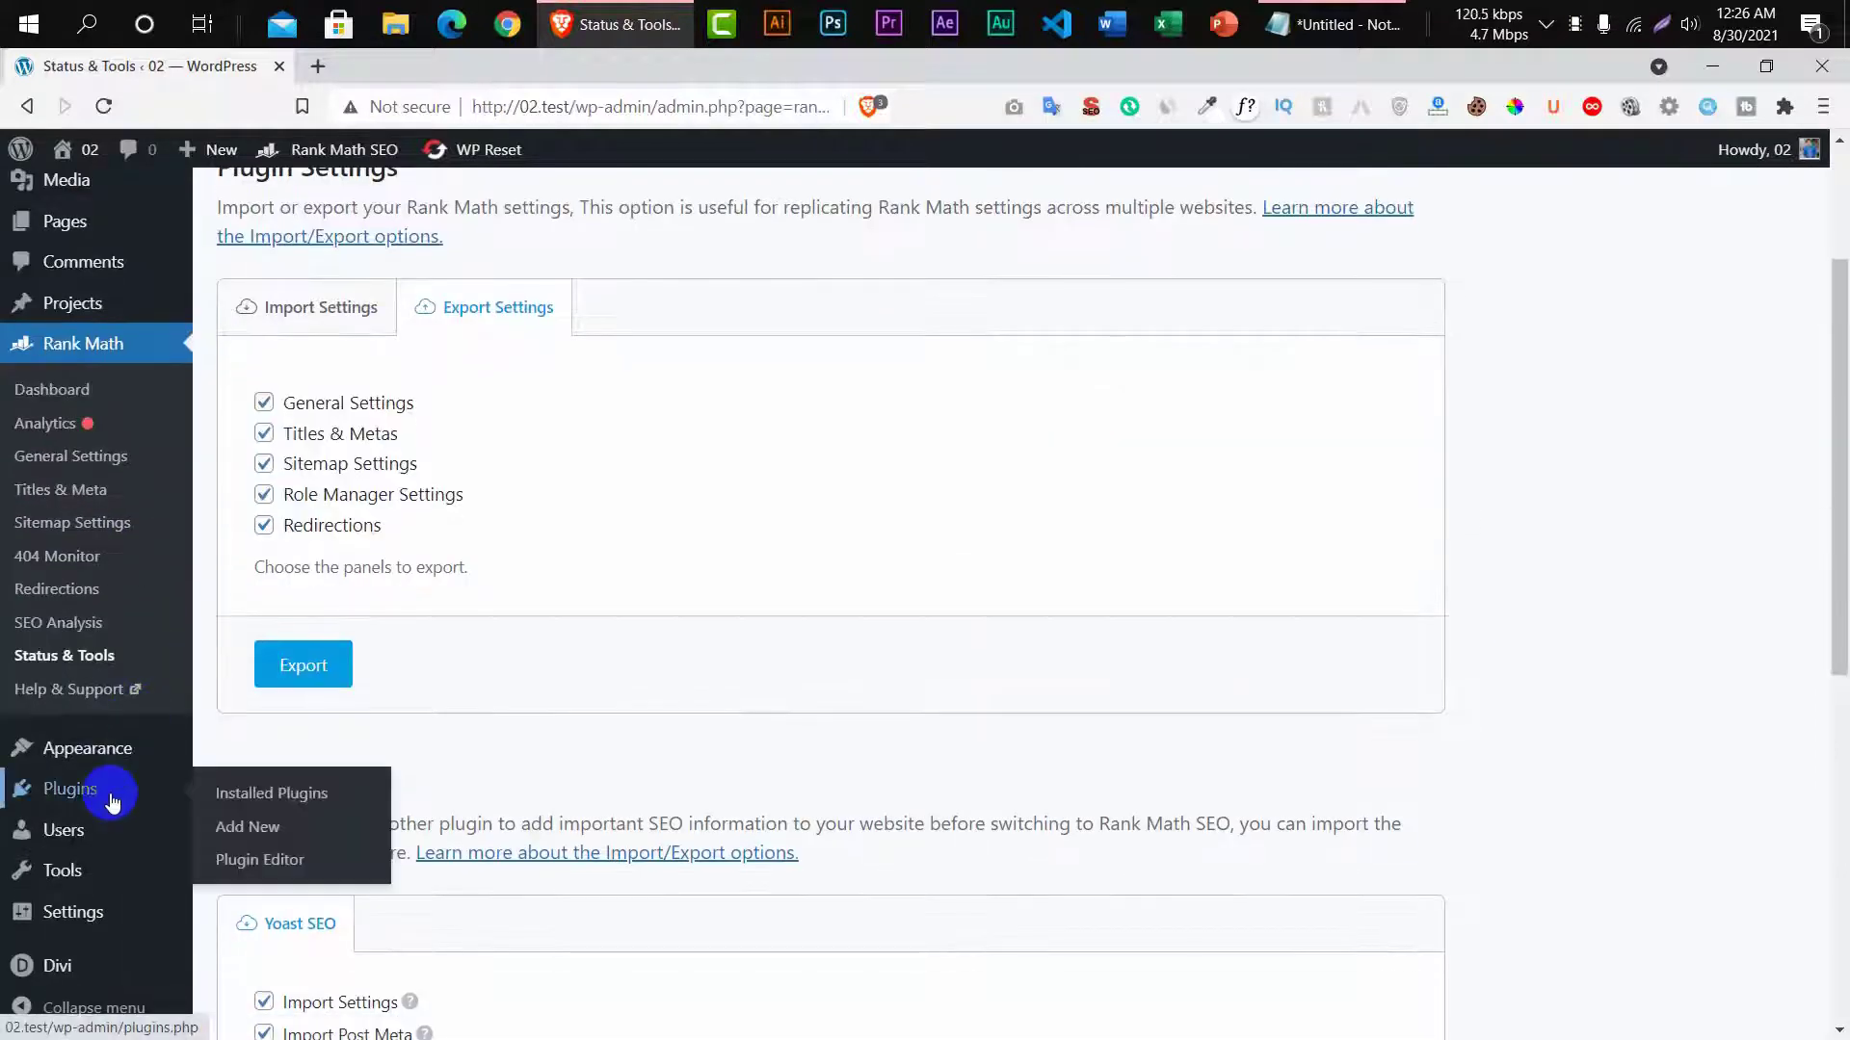
scroll(725, 690, "up", 3)
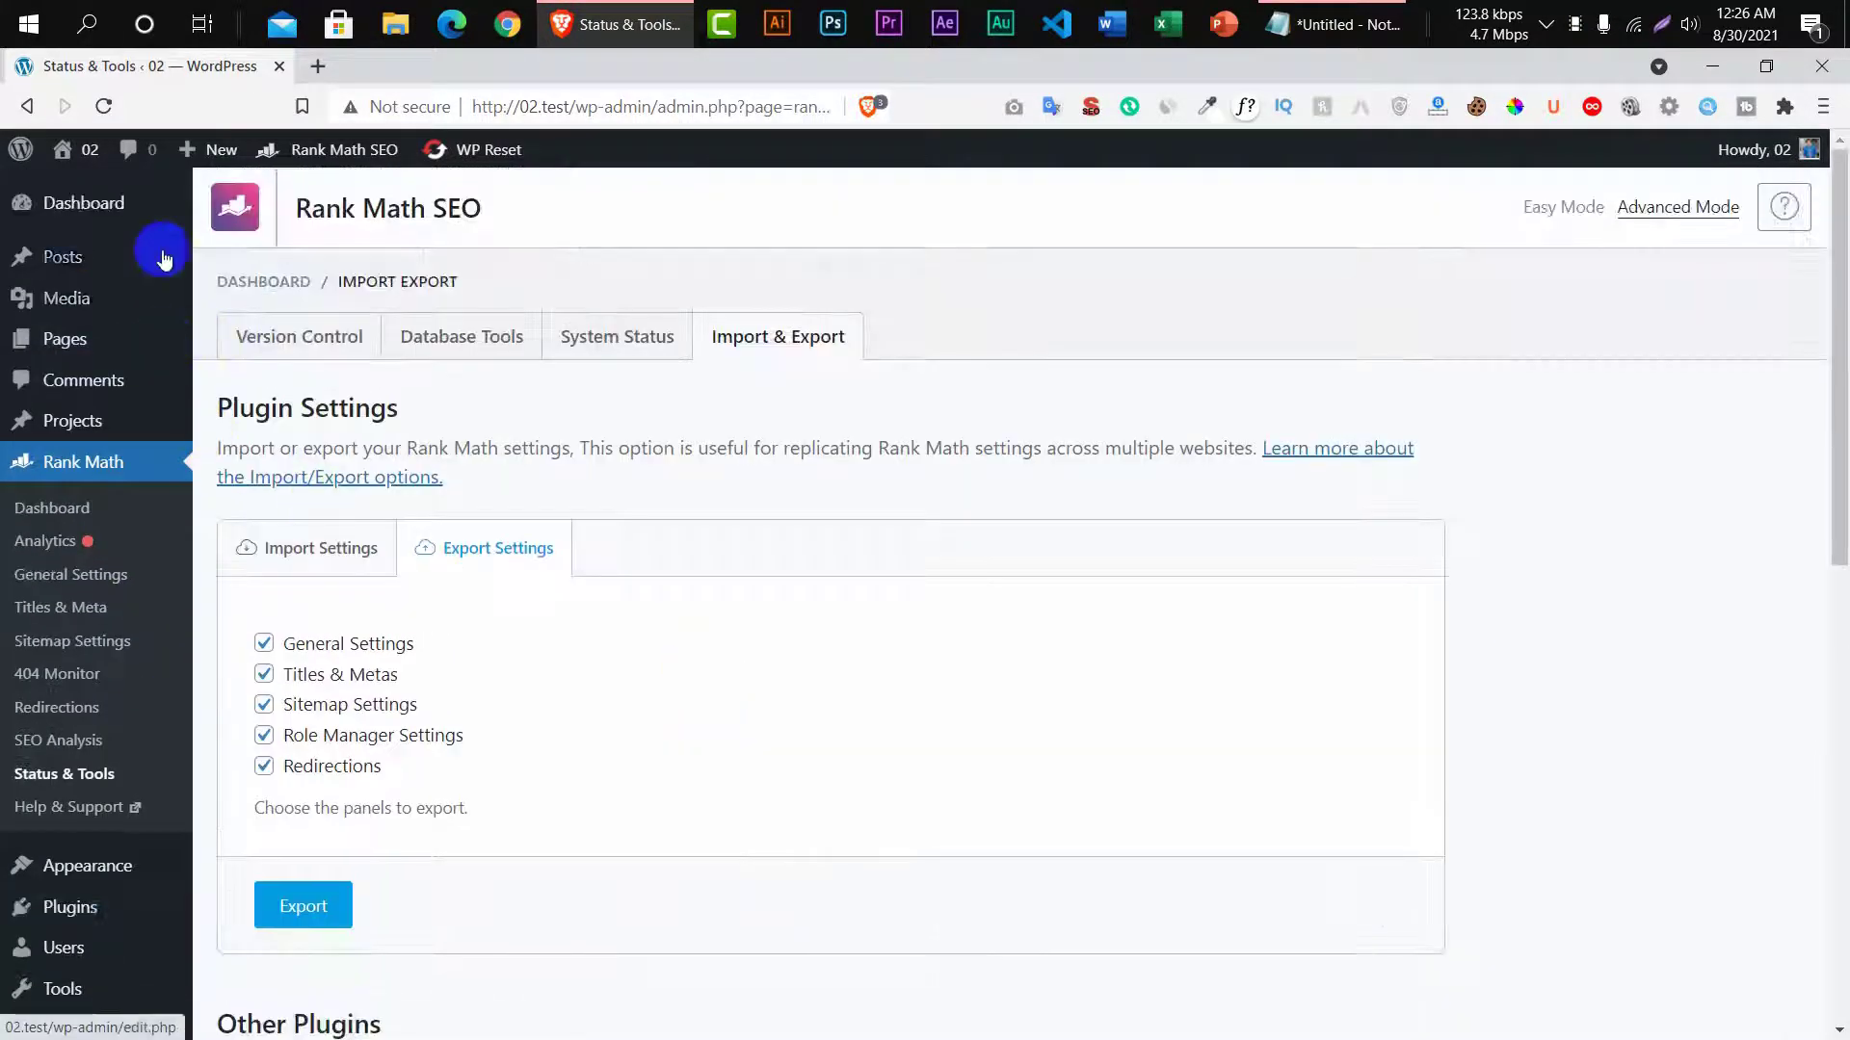
Return to the WordPress Dashboard, and open the Rank Math dashboard.
left_click(144, 206)
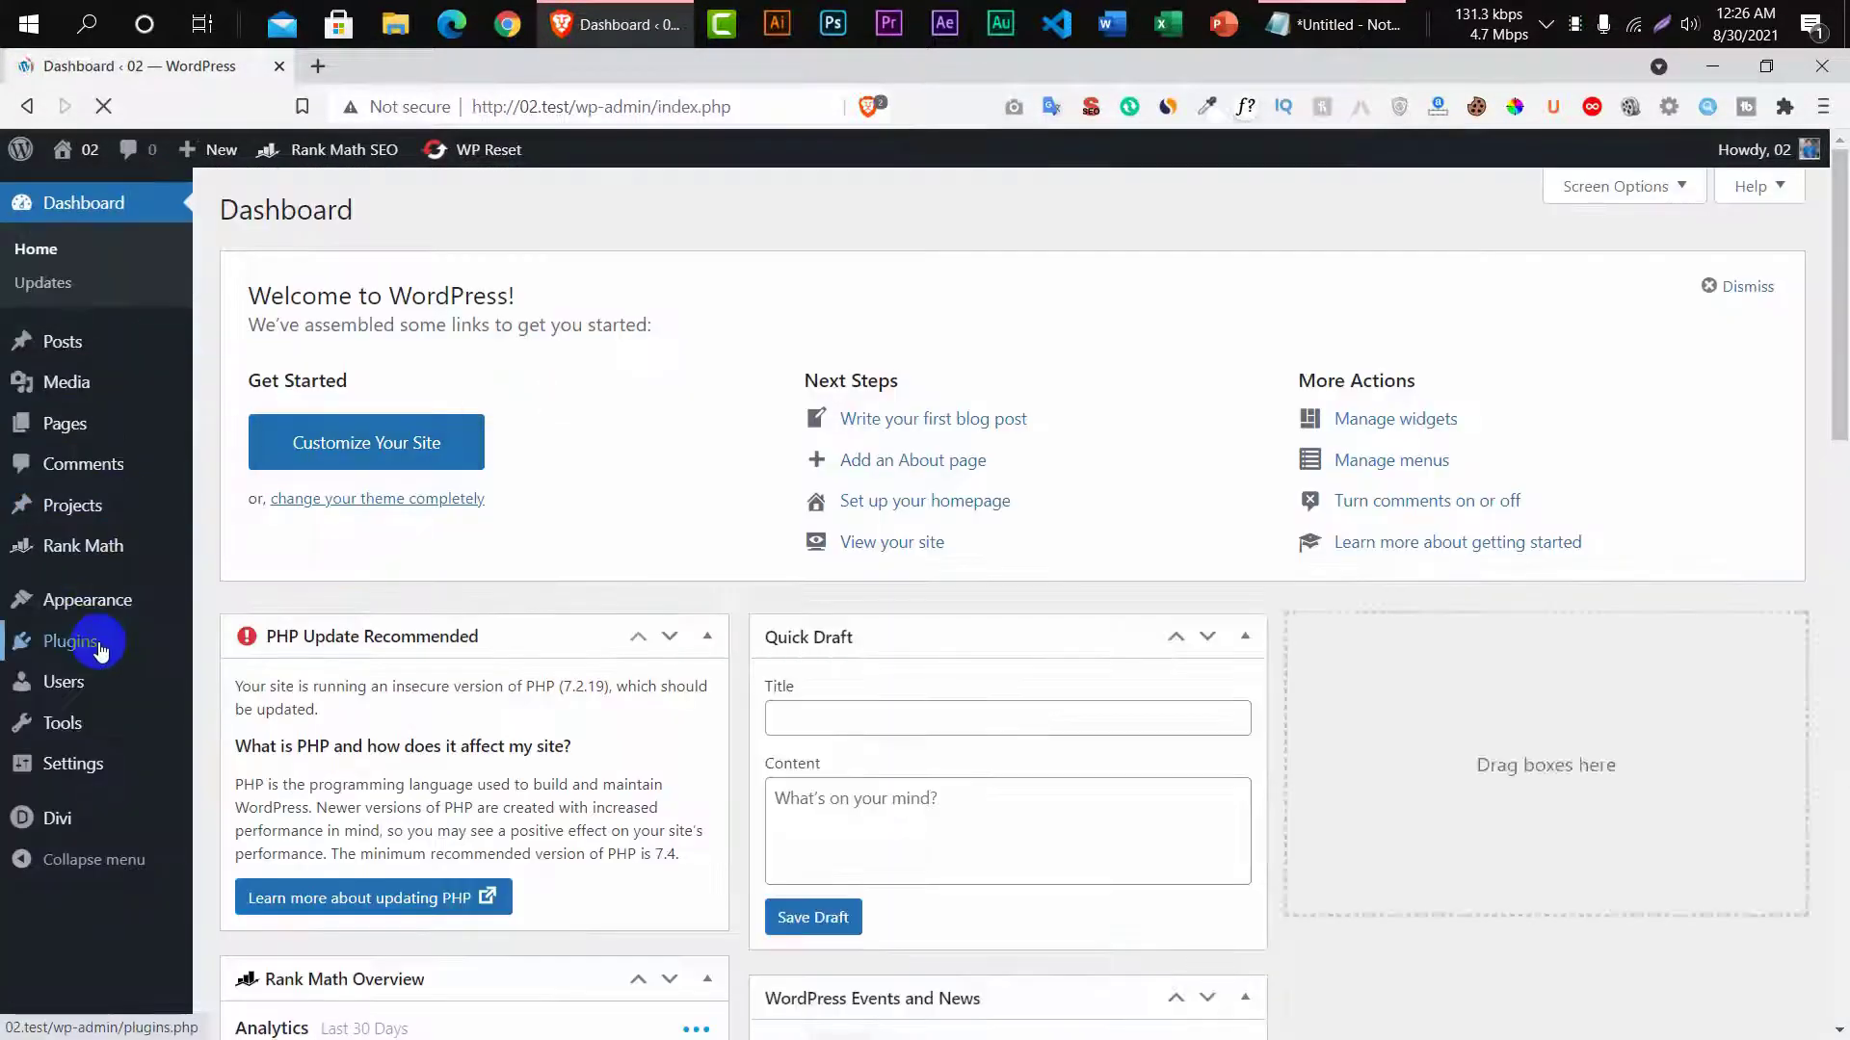
left_click(109, 565)
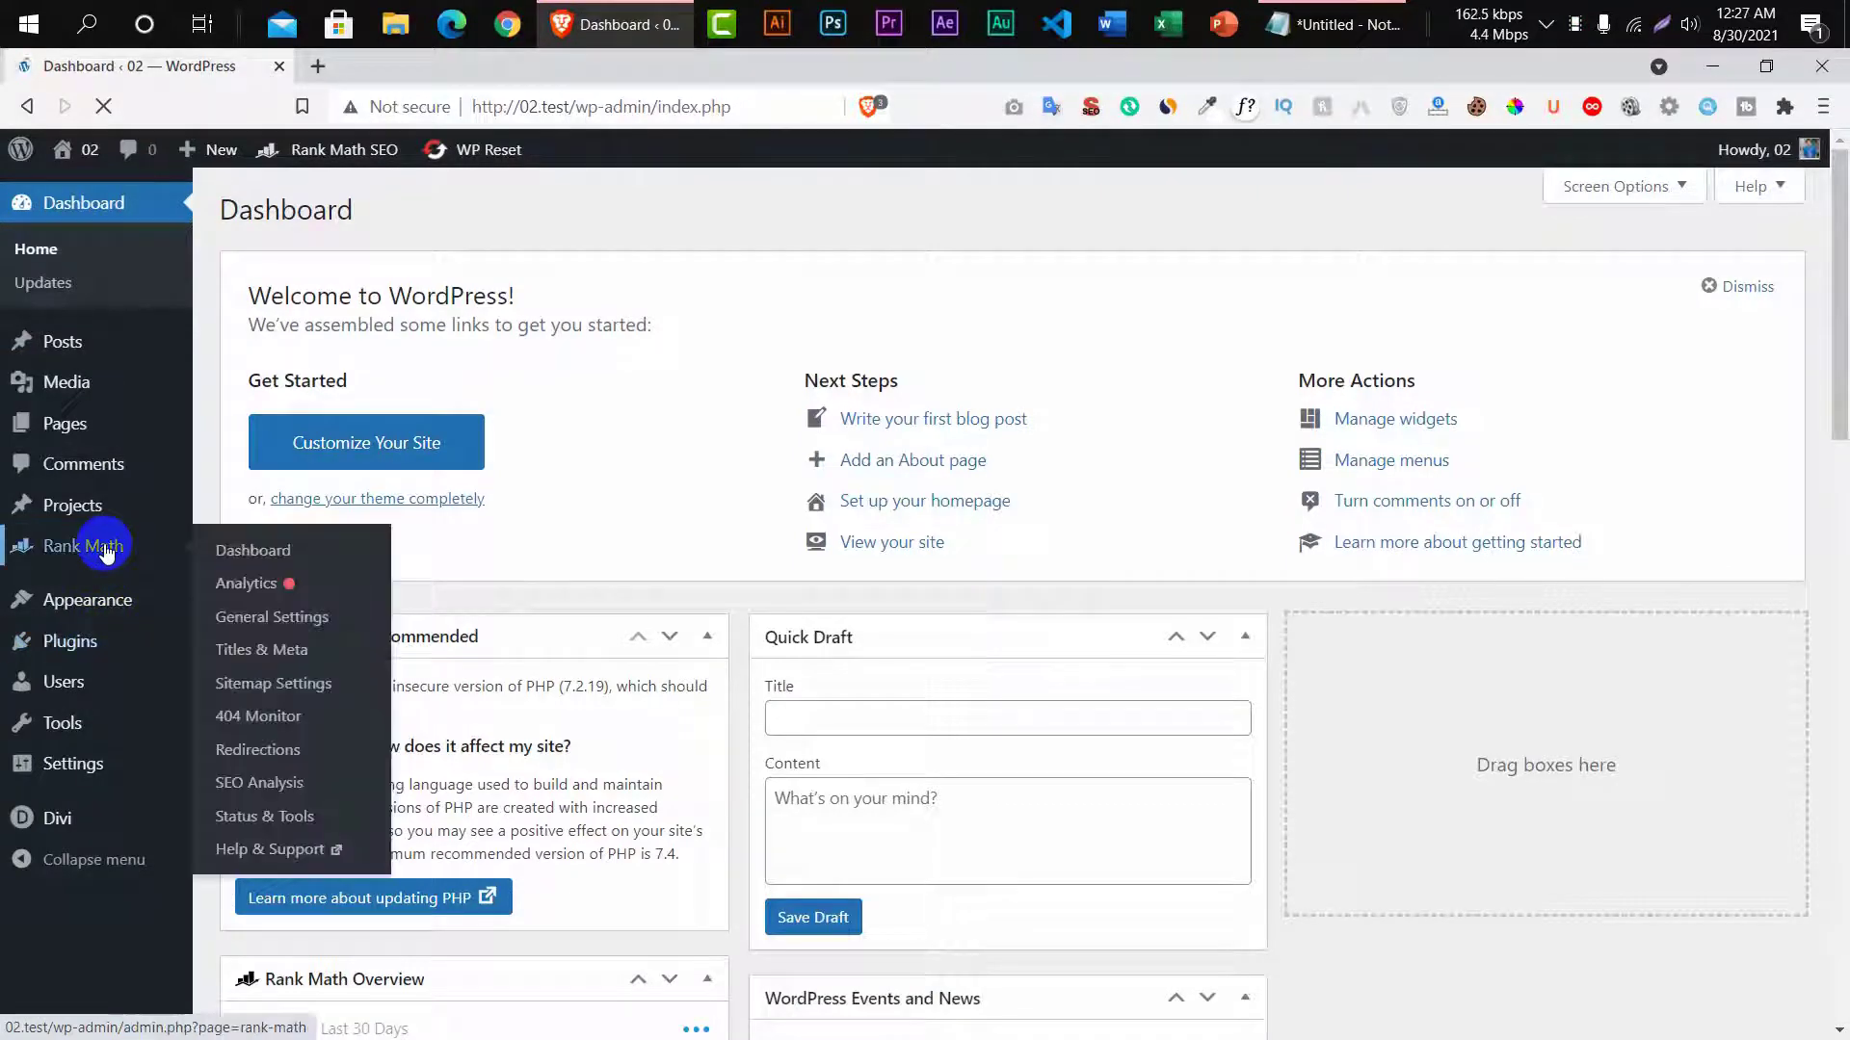